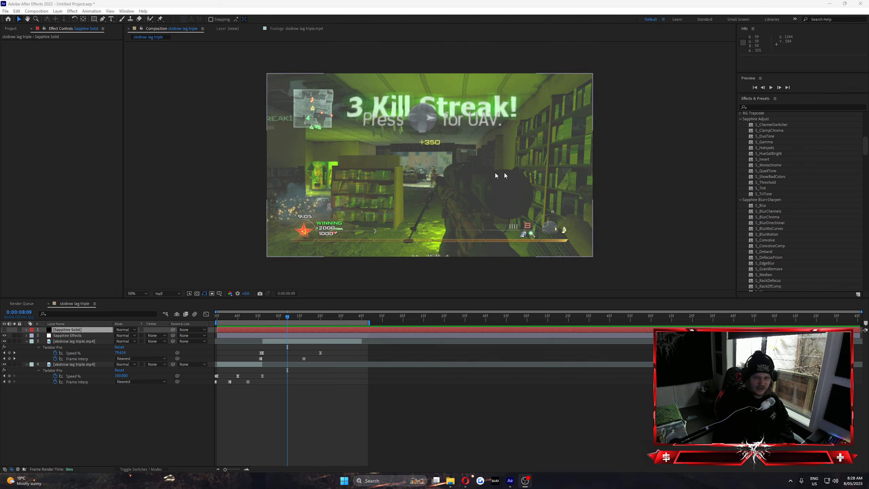
Browse the Sapphire effect categories, from Adjust through Transitions, with the playhead at 0:00:08:14
drag(258, 320, 298, 331)
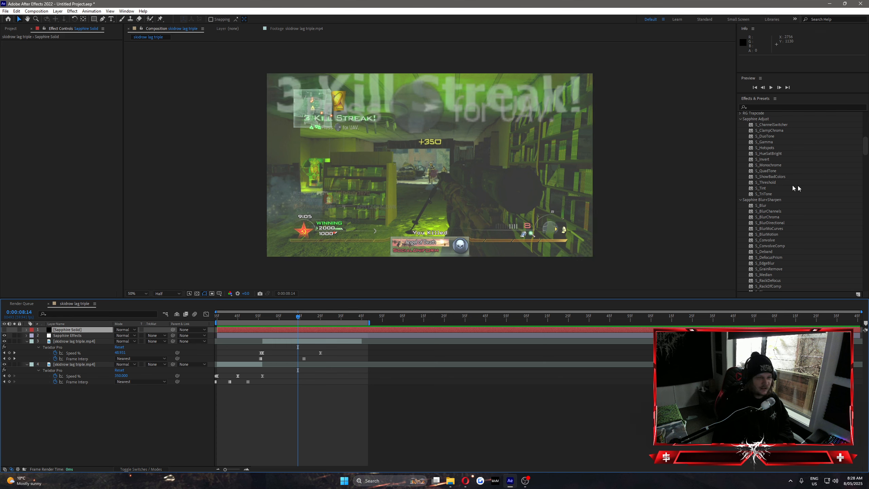
scroll(798, 186, down, 12)
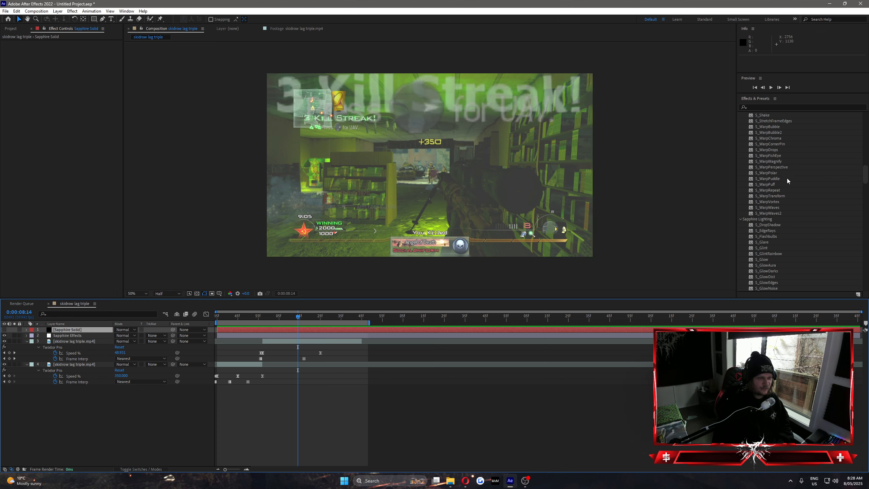
scroll(787, 178, down, 15)
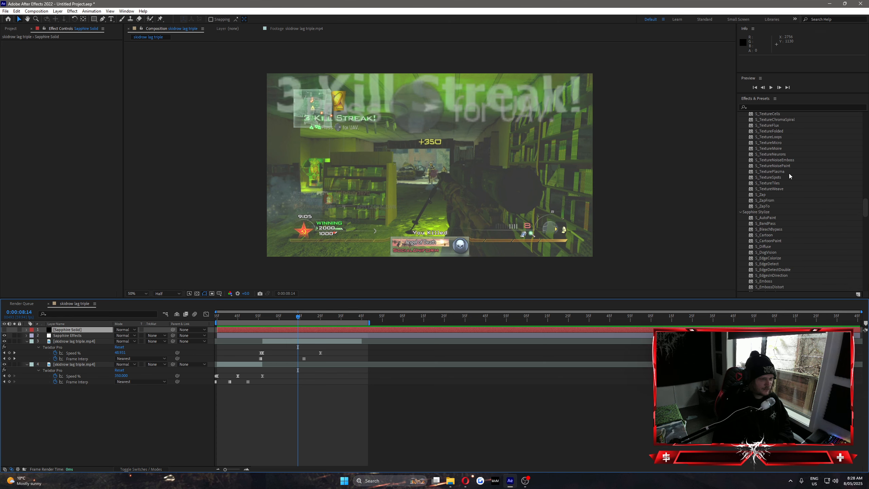
scroll(789, 173, down, 12)
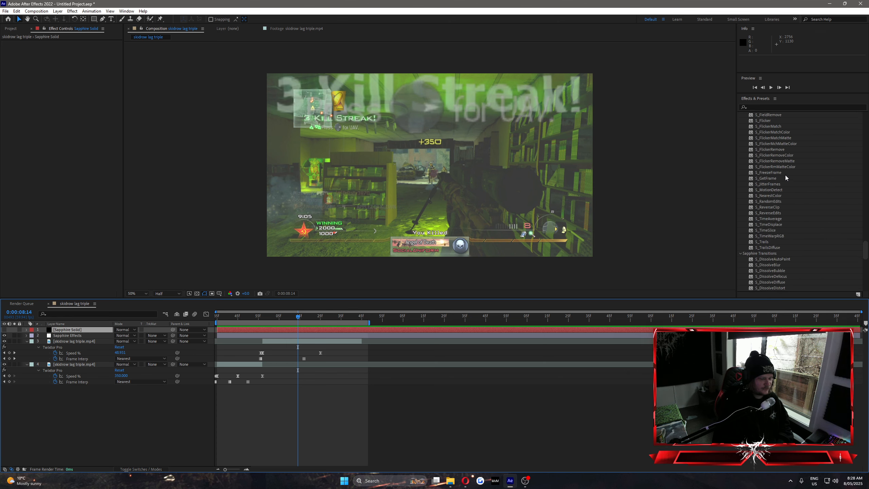
scroll(785, 178, up, 6)
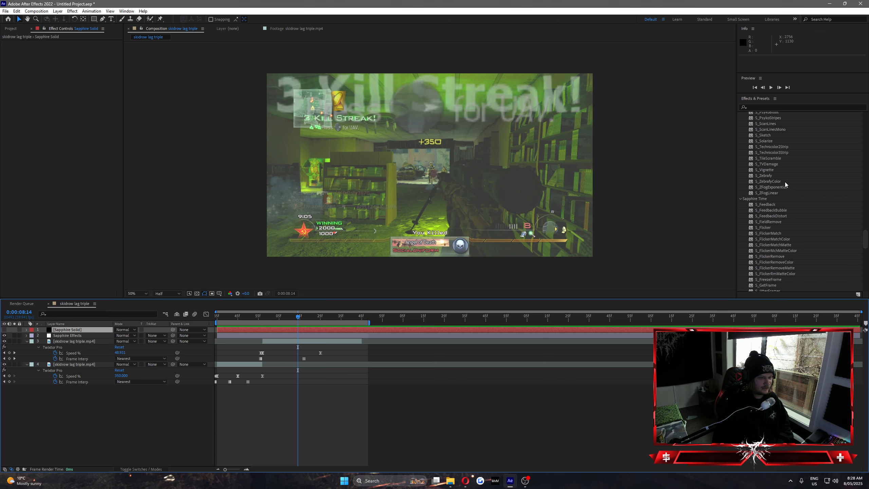
scroll(785, 181, up, 15)
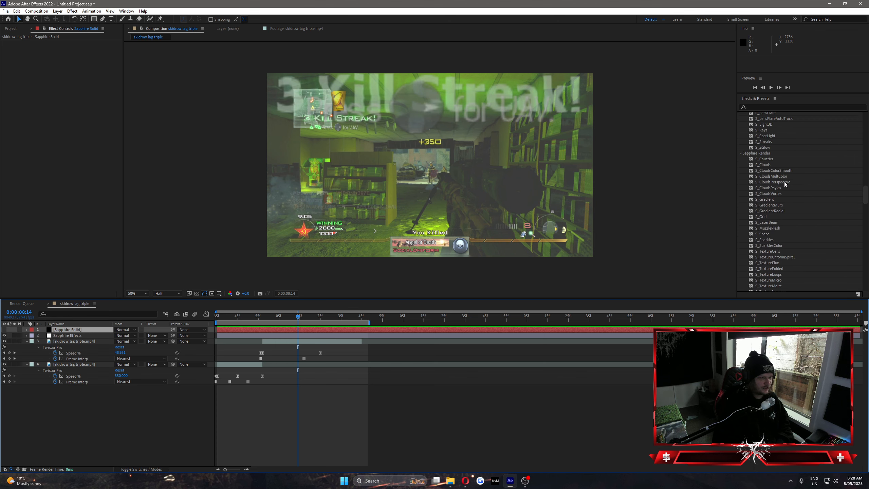
scroll(785, 183, up, 8)
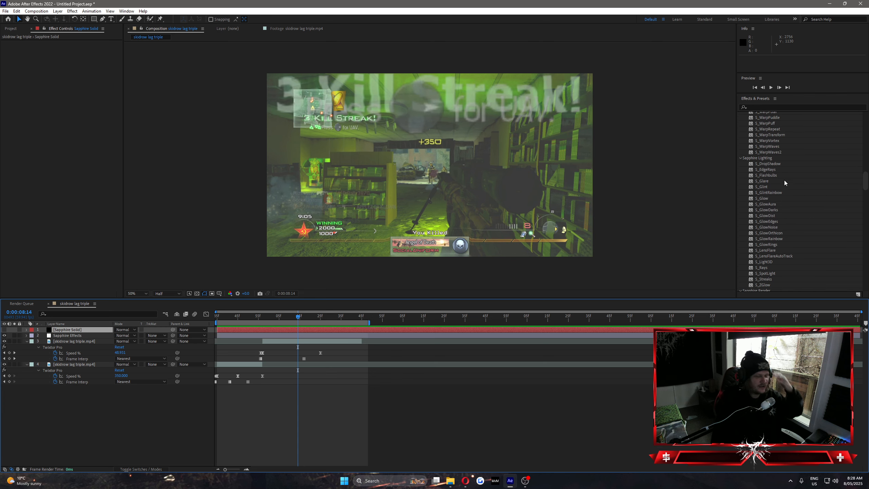
scroll(786, 181, up, 3)
scroll(788, 182, up, 3)
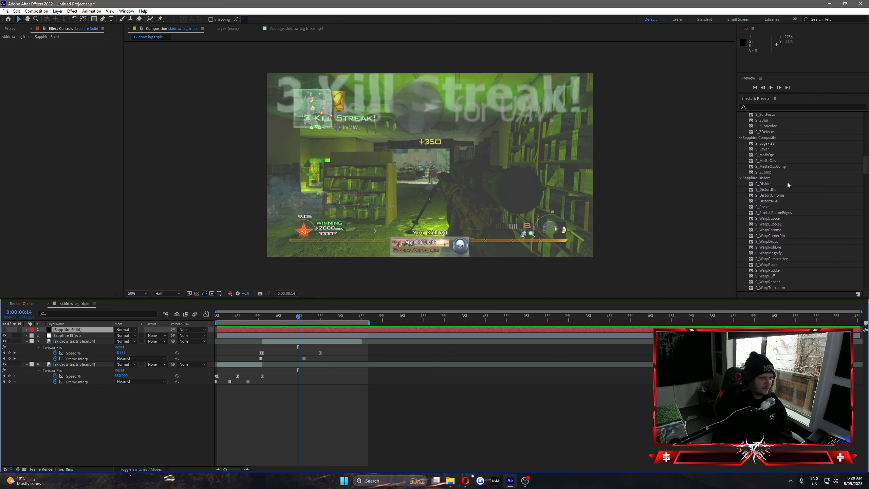
scroll(788, 185, up, 2)
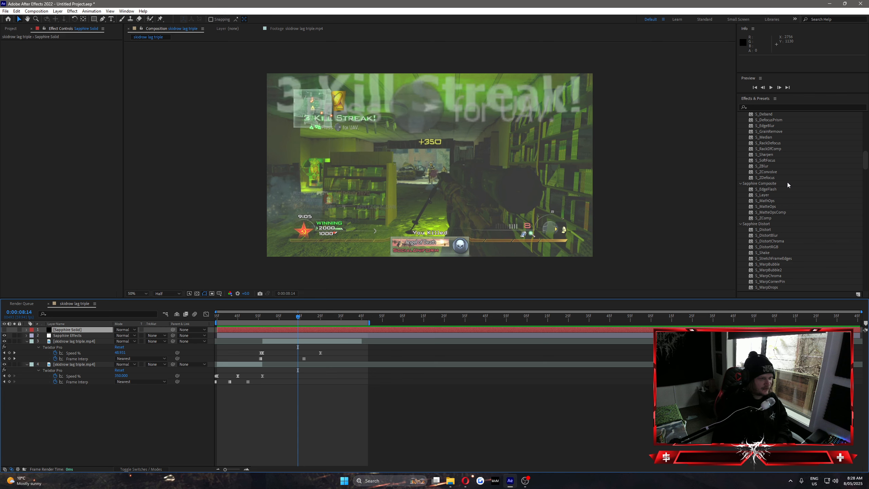
scroll(787, 182, up, 8)
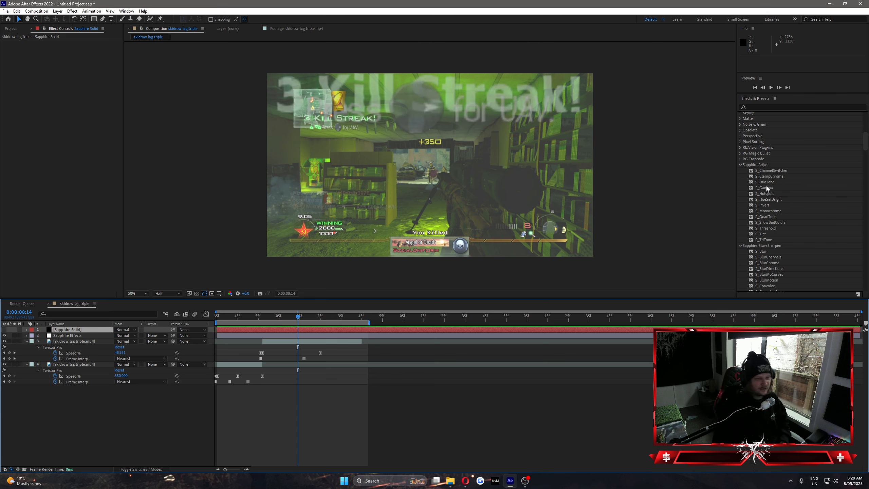
Try S_ChannelSwitcher on the Sapphire Effects layer with raised Scale Lights and Offset Darks Red values at 0:00:08:10, then delete the effect
click(770, 170)
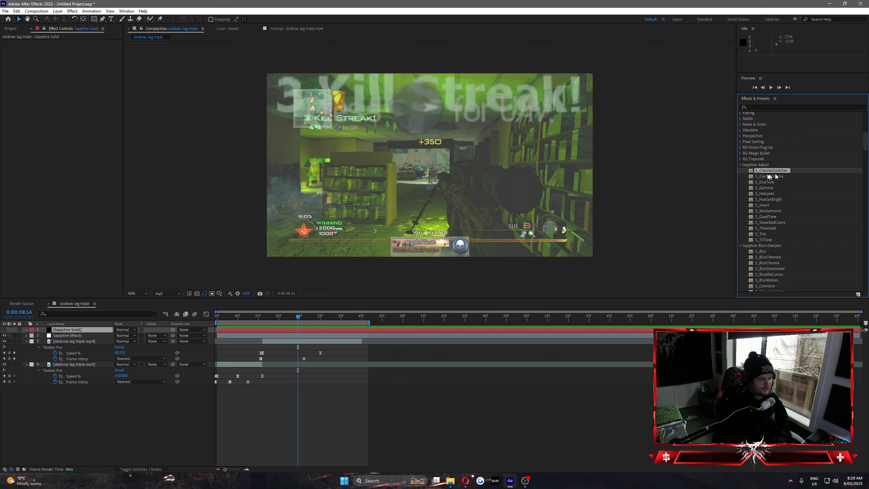
drag(776, 178, 286, 328)
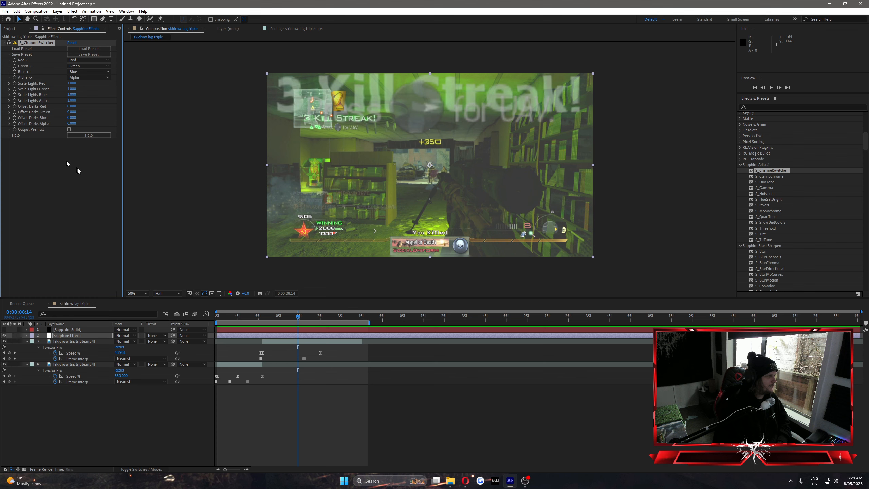
click(9, 43)
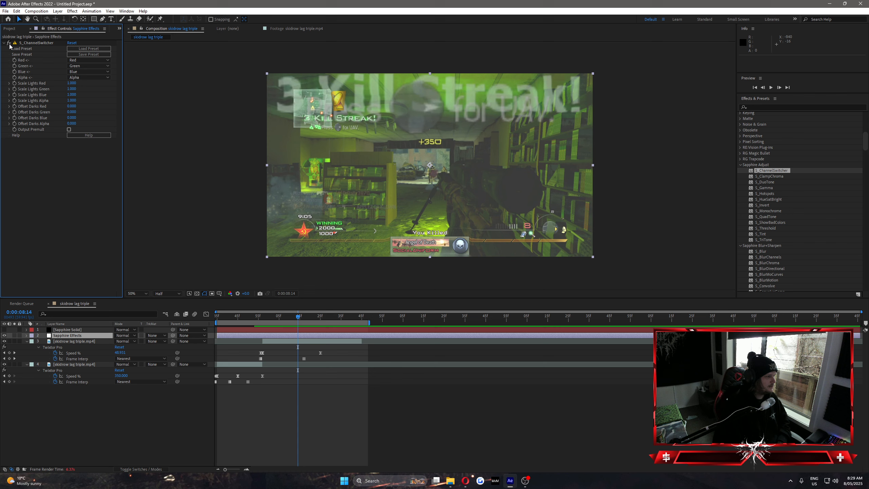
mouse_move(72, 83)
mouse_down()
mouse_move(401, 114)
mouse_move(87, 86)
mouse_up()
mouse_move(297, 317)
mouse_down()
mouse_move(305, 317)
mouse_move(290, 318)
mouse_up()
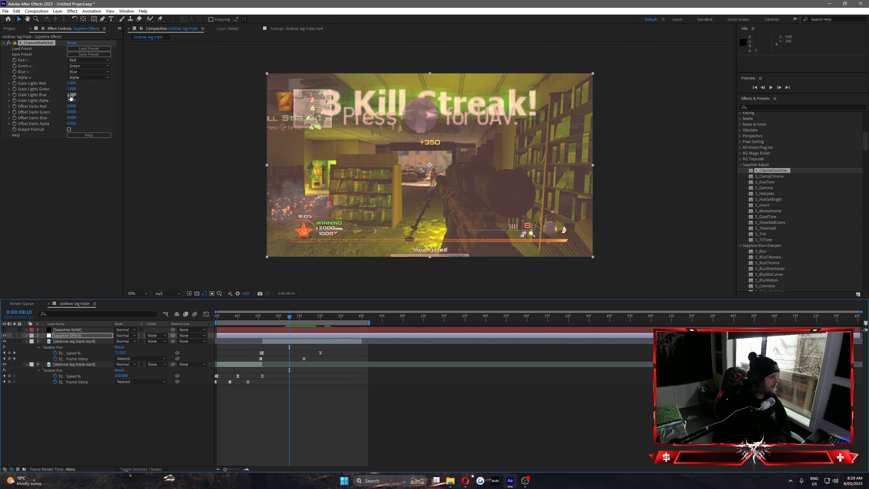
drag(71, 97, 86, 109)
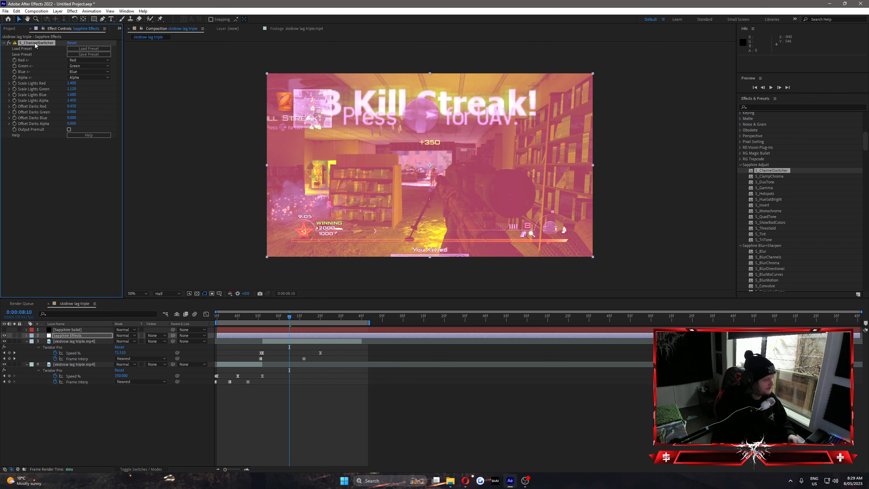
key(Delete)
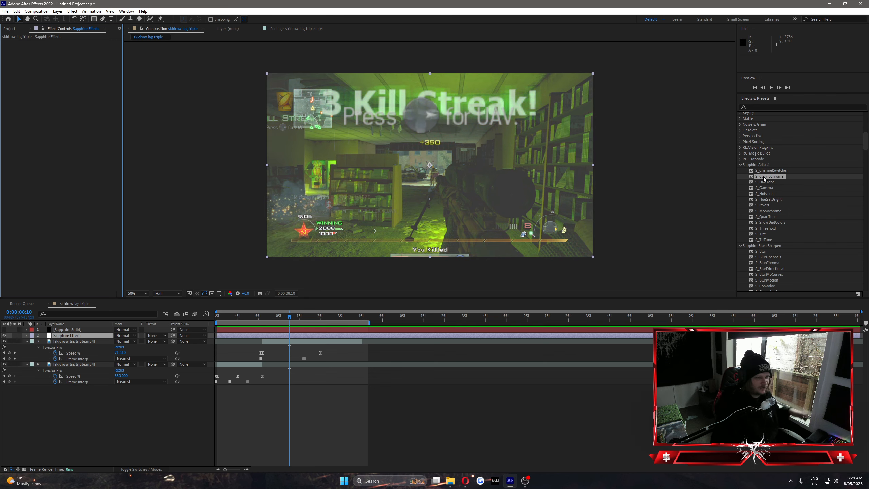
Try S_ClampChroma on the Sapphire Effects layer with a higher Scale Chroma and Clamp Chroma at 0, then delete the effect
click(764, 177)
drag(763, 178, 292, 334)
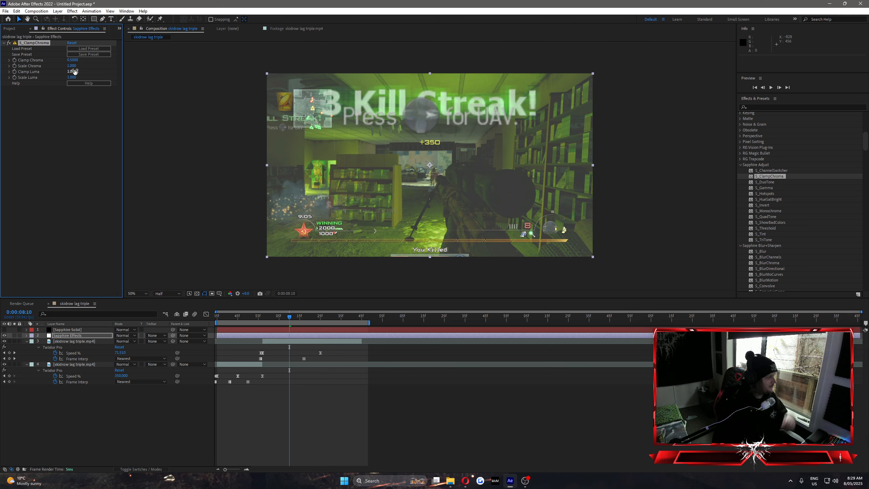
mouse_move(82, 66)
mouse_down()
mouse_move(173, 66)
mouse_move(55, 67)
mouse_move(83, 71)
mouse_up()
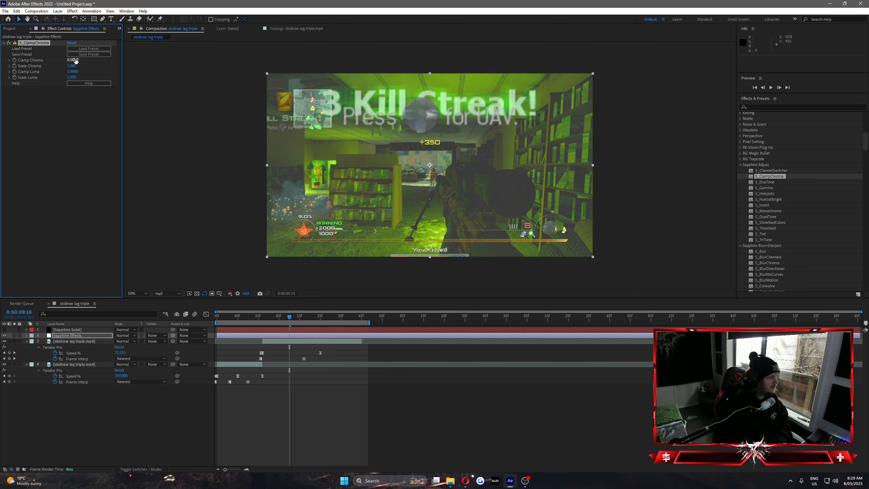
drag(174, 62, 85, 65)
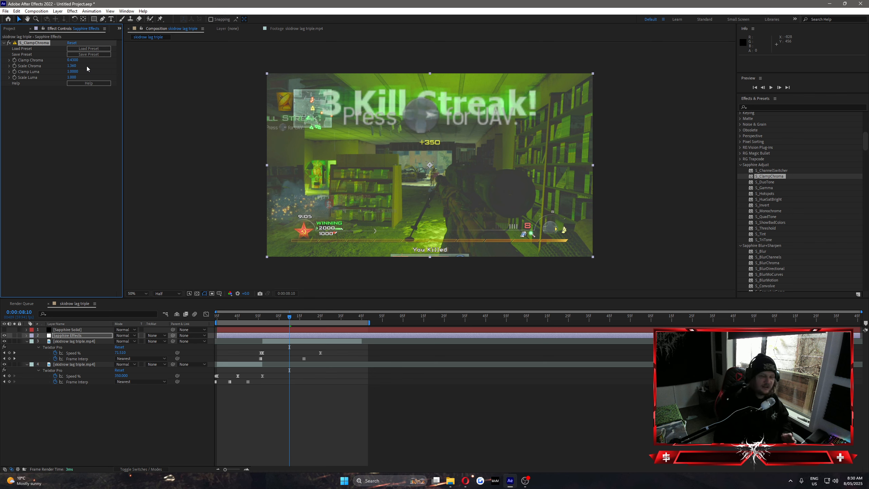
drag(76, 61, 43, 68)
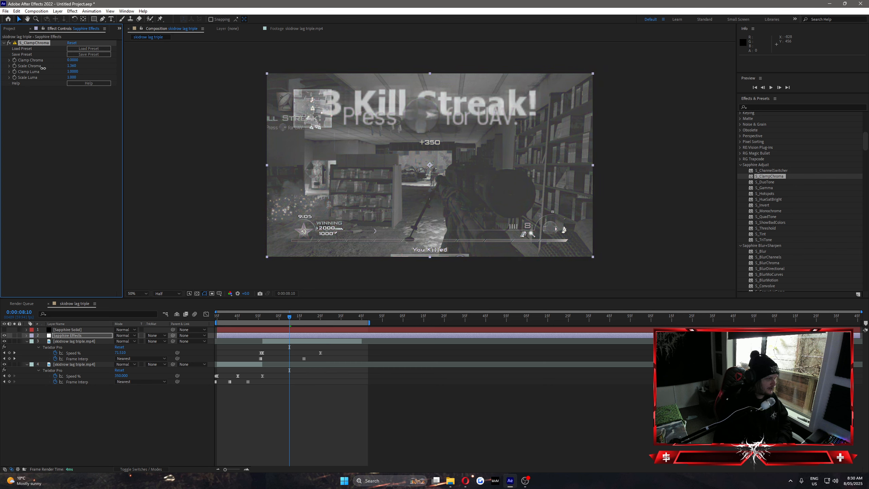
key(Delete)
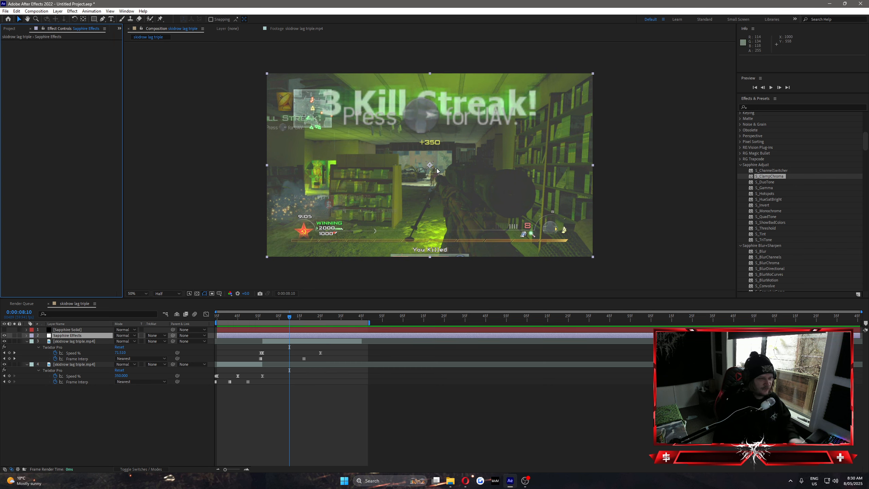
Apply S_DuoTone to the Sapphire Effects layer, test its Invert option, and adjust its Threshold and Softness
drag(762, 184, 272, 337)
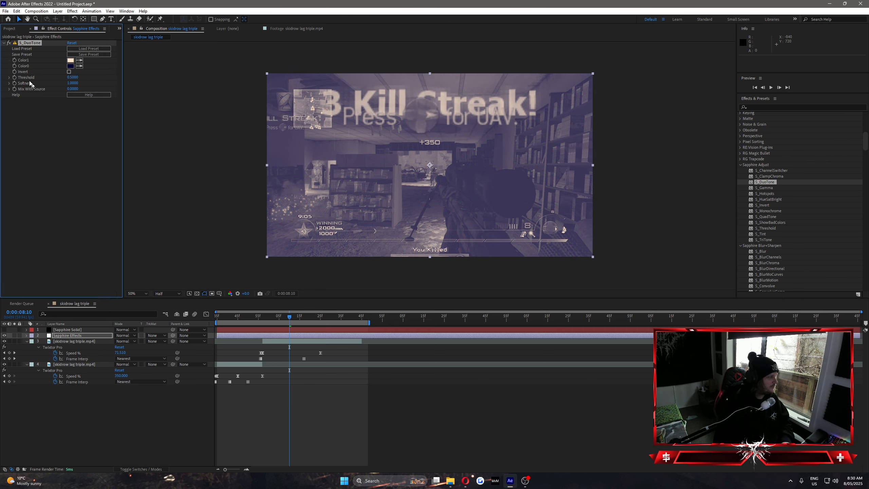
click(69, 72)
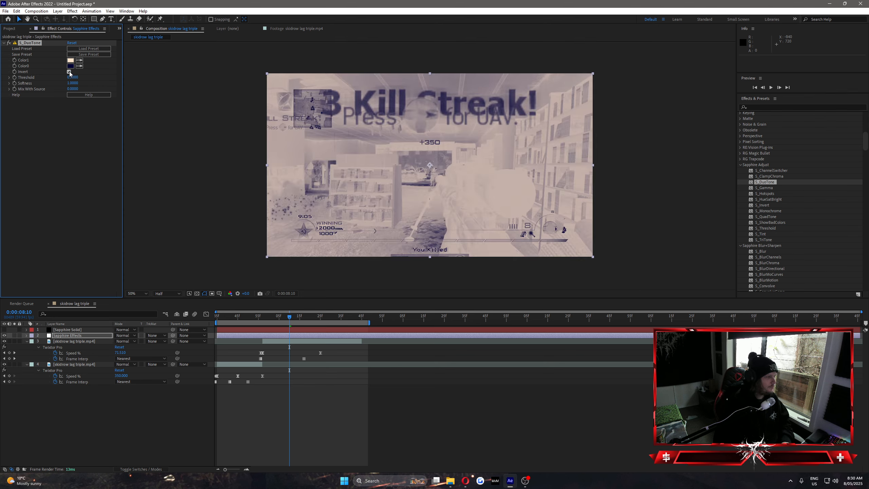
click(70, 72)
mouse_move(73, 78)
mouse_down()
mouse_move(82, 78)
mouse_move(70, 78)
mouse_move(78, 83)
mouse_up()
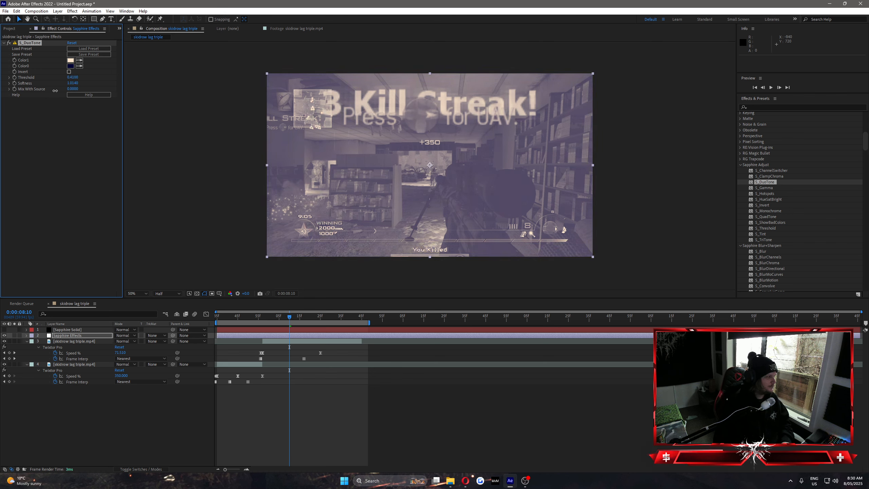
Try a brighter blue for the duotone's Color0 and an orange for Color1, then delete the effect
click(71, 66)
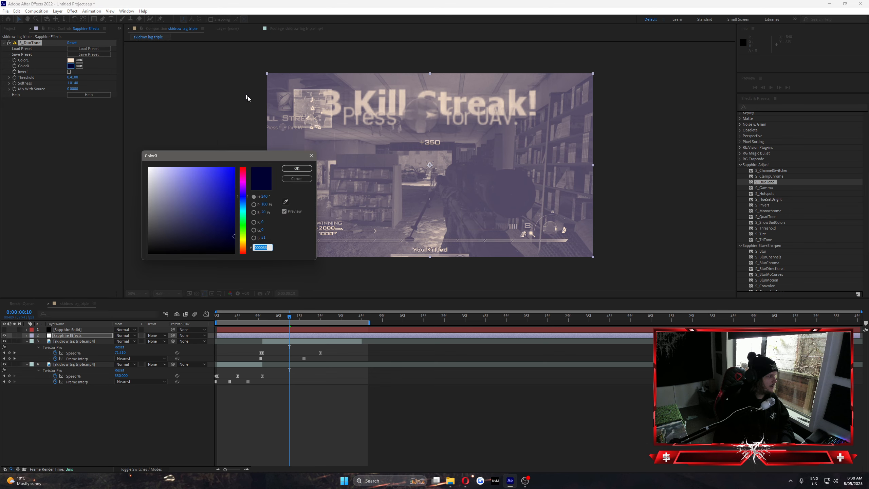
click(219, 193)
mouse_move(219, 193)
mouse_down()
mouse_move(194, 201)
mouse_move(248, 195)
mouse_up()
click(297, 178)
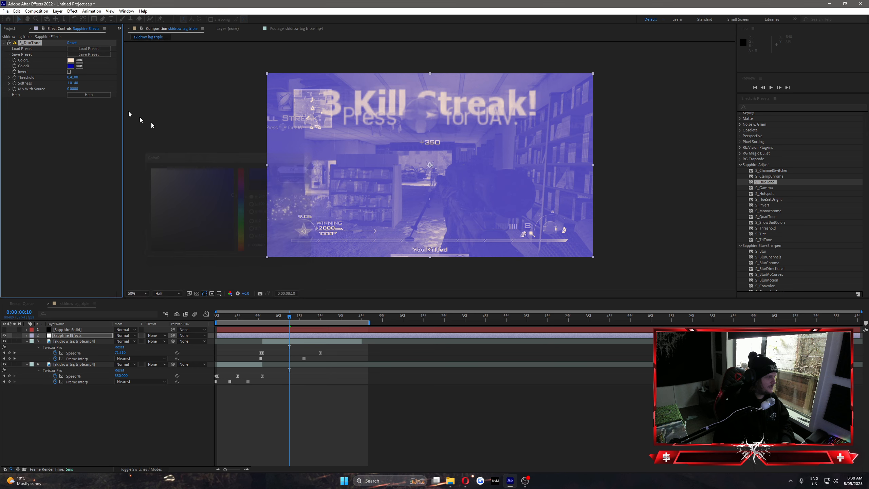
click(71, 60)
mouse_move(160, 176)
mouse_down()
mouse_move(167, 201)
mouse_move(188, 218)
mouse_move(212, 199)
mouse_move(213, 178)
mouse_up()
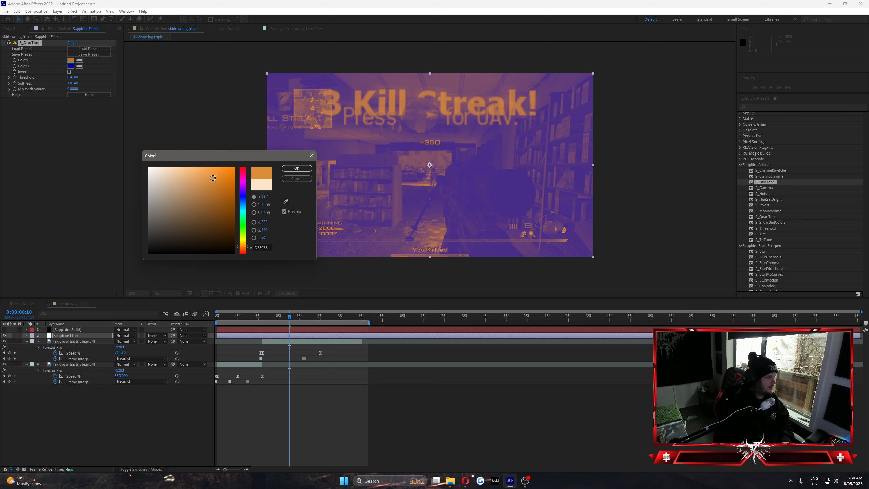
click(296, 169)
key(Delete)
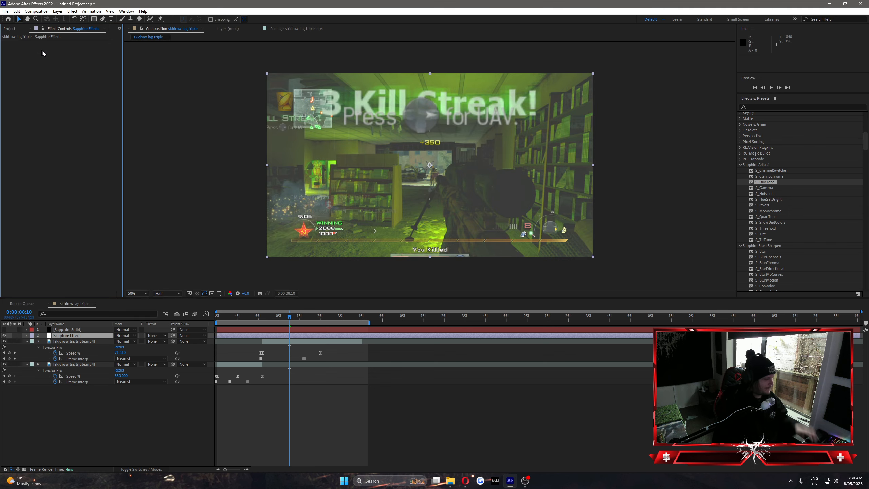
Try S_Gamma on the Sapphire Effects layer with lower Gamma and Gamma Red and higher green and blue gamma, then delete it
drag(757, 190, 298, 335)
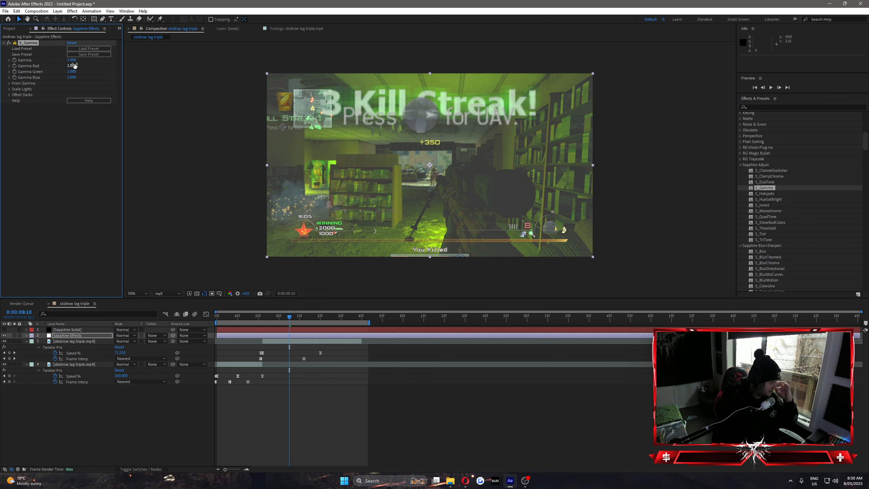
drag(72, 60, 93, 73)
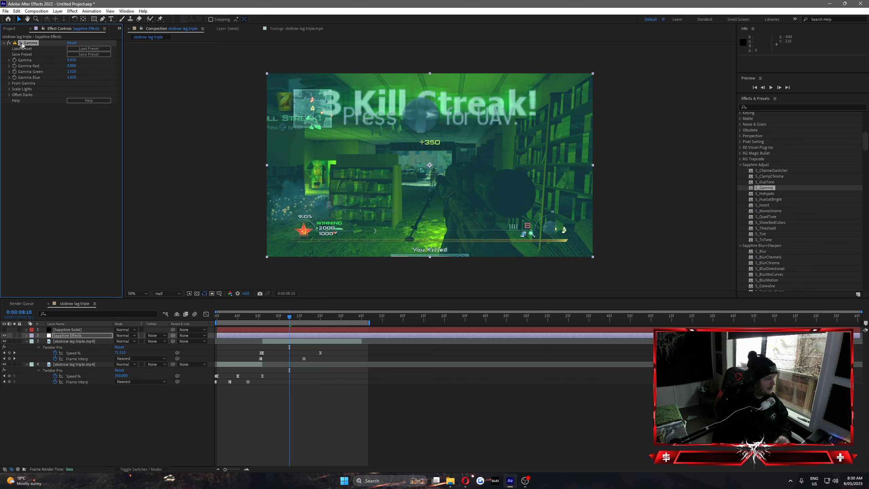
key(Delete)
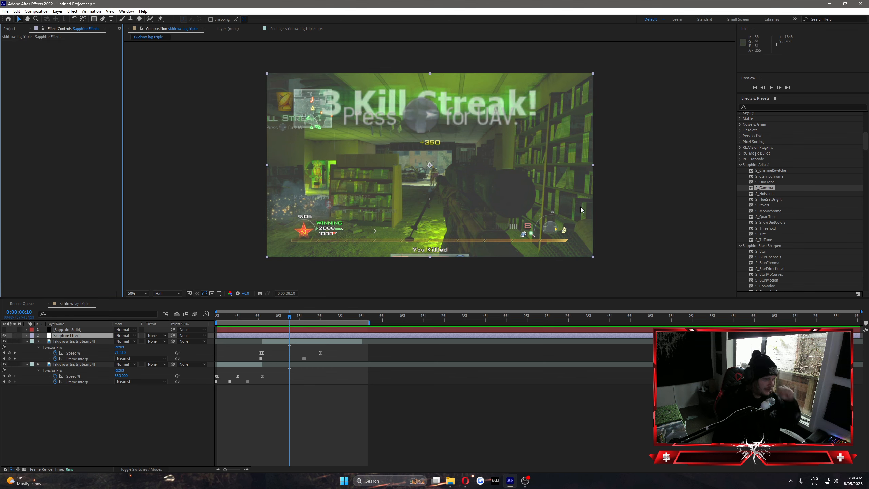
Apply S_Hotspots to the Sapphire Effects layer and lower its Threshold to about 0.39
click(763, 194)
drag(763, 194, 301, 335)
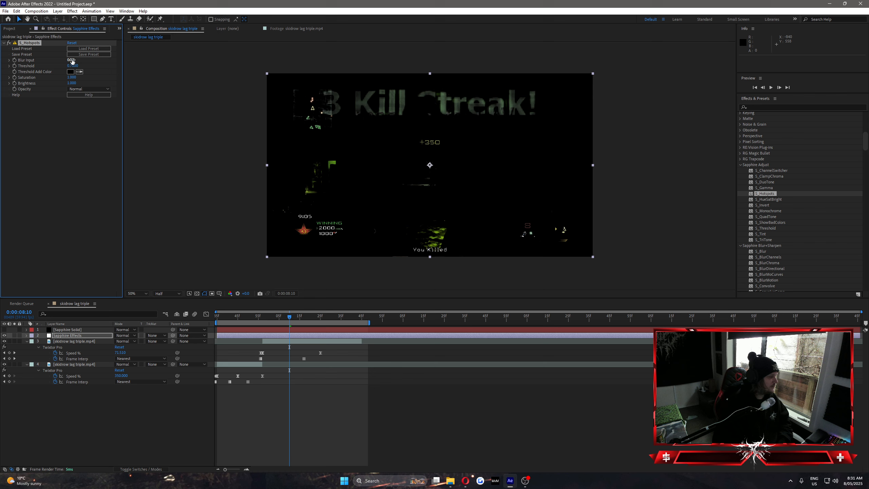
mouse_move(72, 60)
mouse_down()
mouse_move(82, 61)
mouse_move(49, 66)
mouse_move(59, 65)
mouse_up()
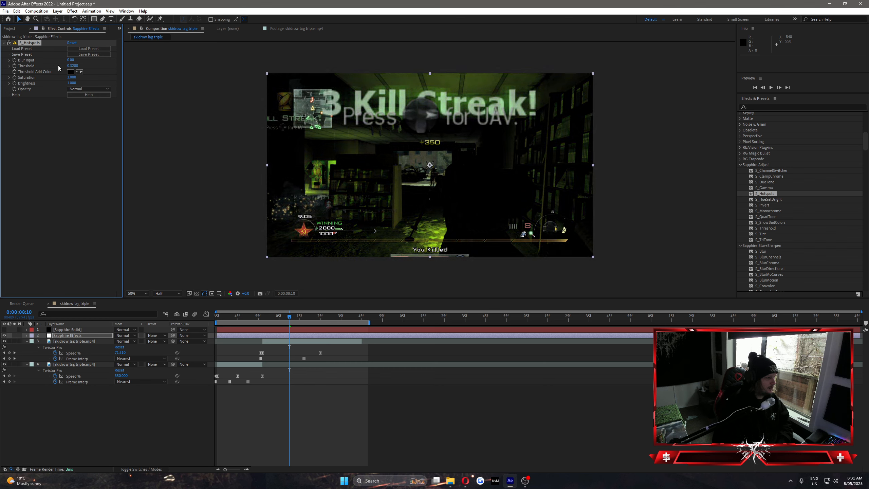
click(79, 146)
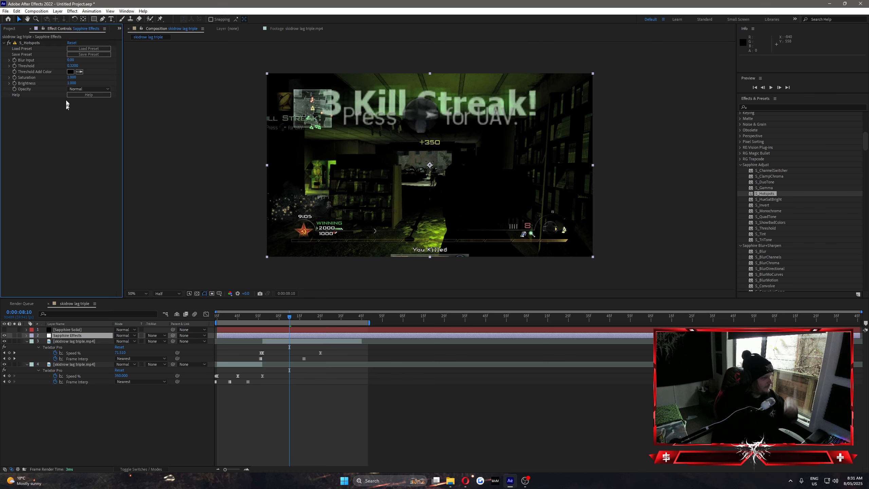
drag(75, 67, 79, 70)
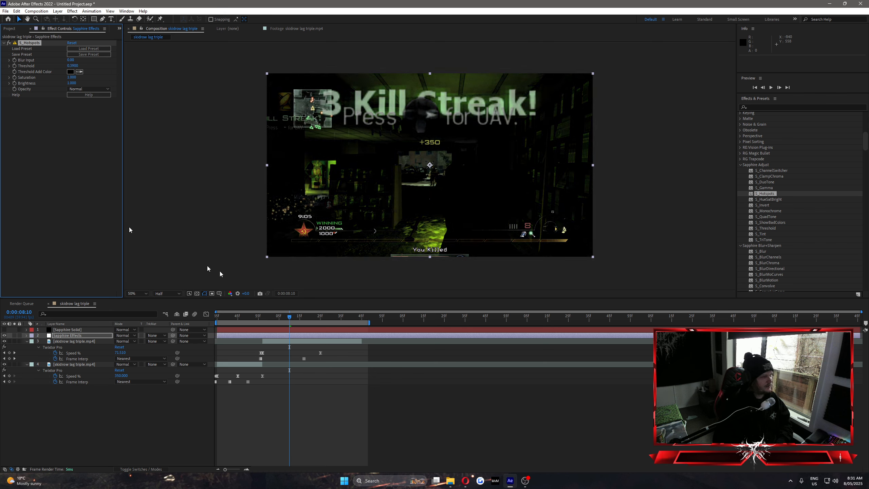
Launch Notepad
click(372, 480)
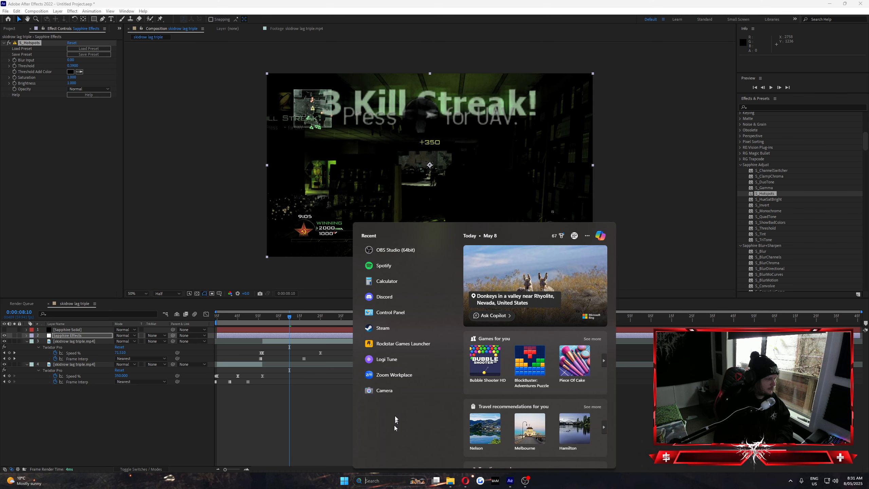
text(notepad)
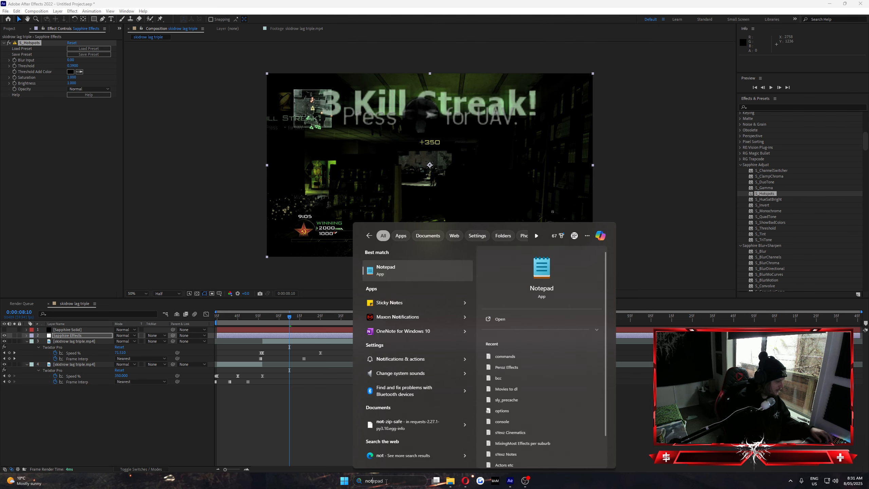
click(419, 278)
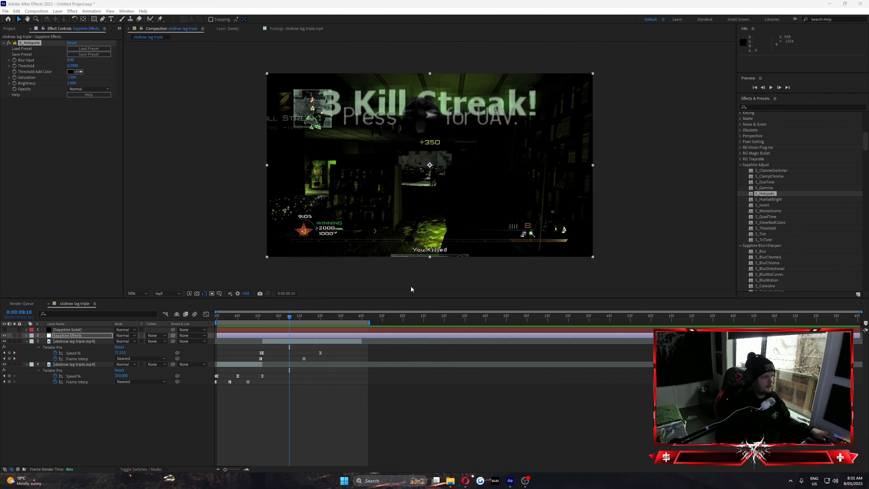
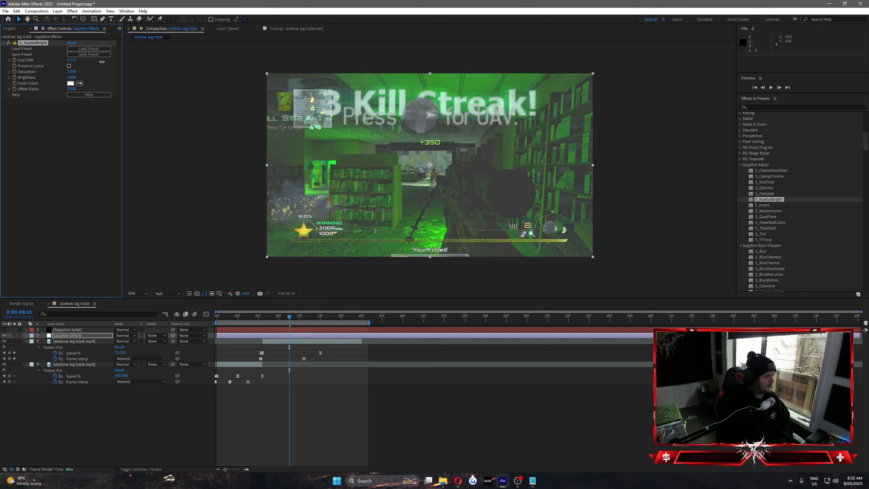
Delete S_HueSatBright from the Sapphire Effects layer
click(34, 43)
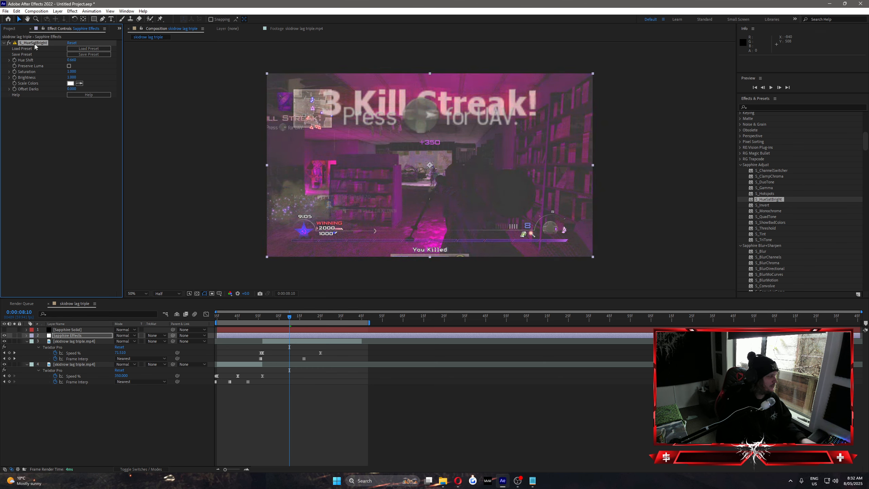
key(Delete)
Apply S_Invert to the Sapphire Effects layer and test its Invert Red, Green, Blue and Alpha options
drag(762, 205, 287, 335)
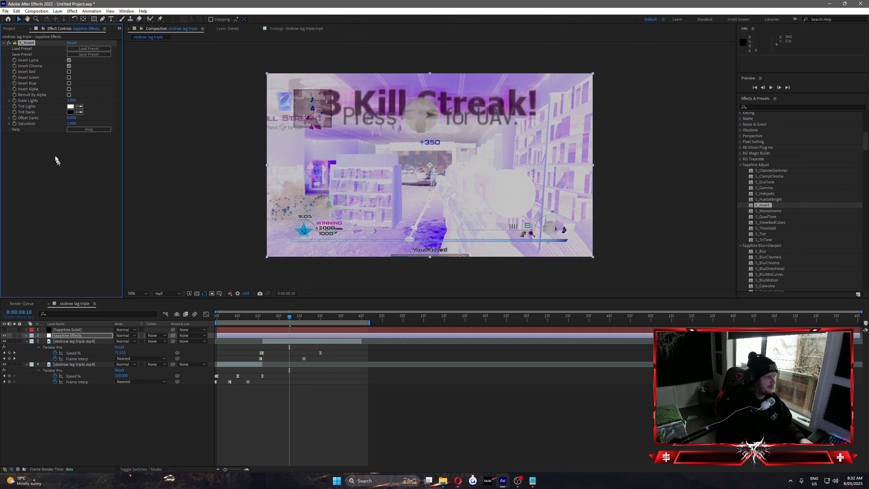
click(70, 72)
click(70, 78)
click(69, 77)
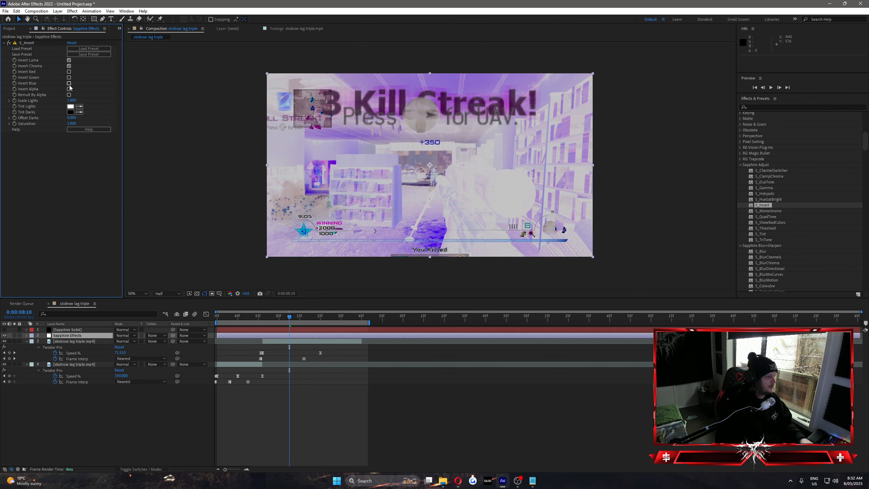
click(69, 83)
click(69, 83)
click(69, 89)
click(70, 89)
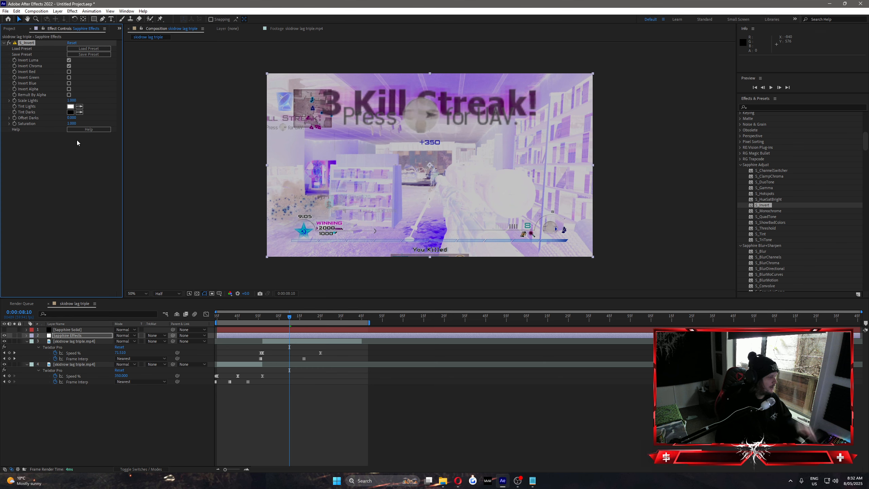
Test the Invert Chroma option of S_Invert, then delete the effect
click(69, 66)
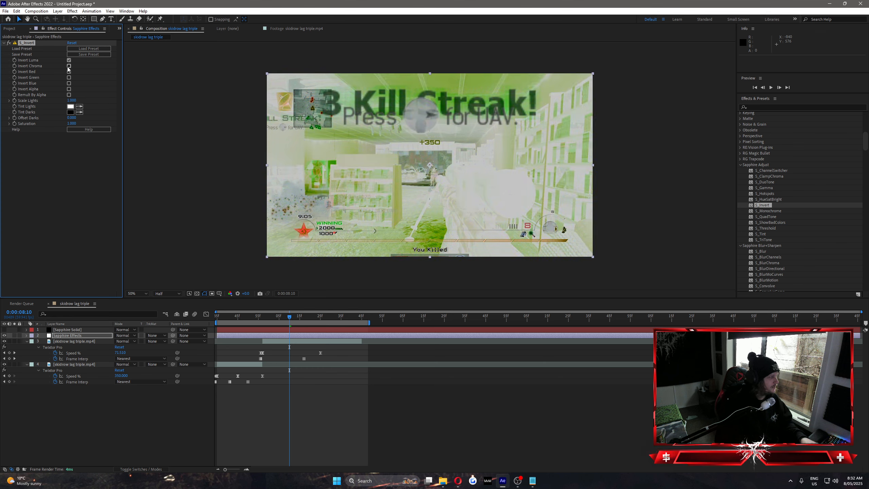
click(69, 66)
key(Delete)
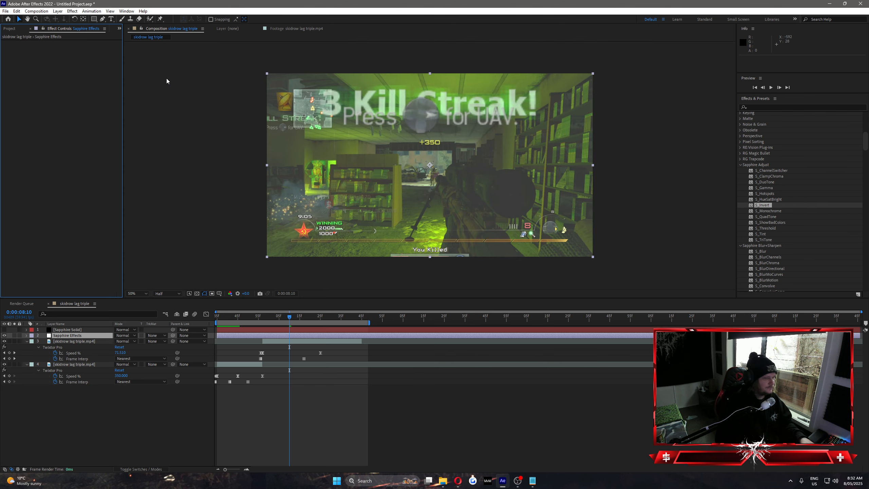
Try S_Monochrome on the Sapphire Effects layer with adjusted colour weights, then delete it
double_click(765, 210)
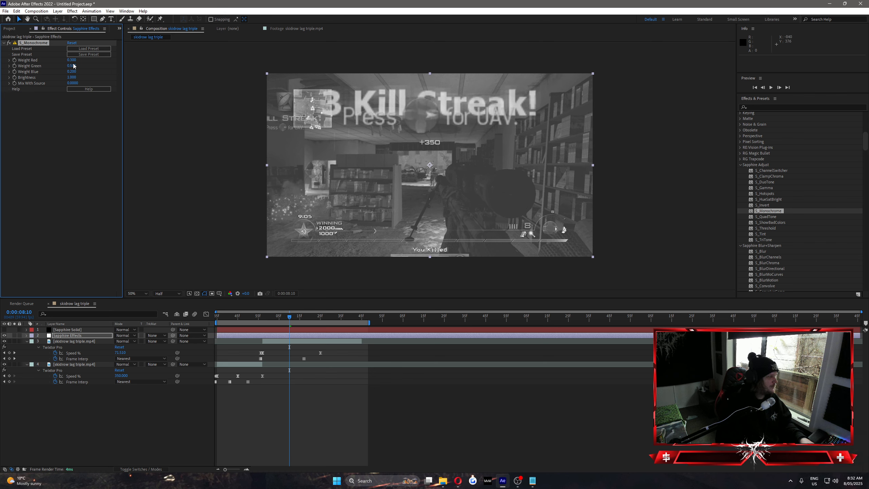
mouse_move(67, 62)
mouse_down()
mouse_move(48, 69)
mouse_move(112, 69)
mouse_move(70, 74)
mouse_up()
click(38, 43)
key(Delete)
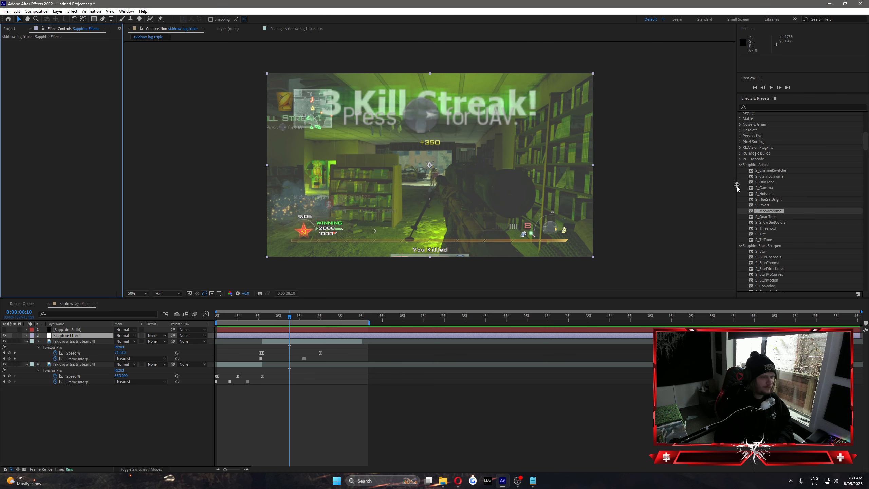
Apply S_QuadTone to the Sapphire Effects layer, keep Color3 white and set Color2 to red FF0000
drag(767, 217, 277, 335)
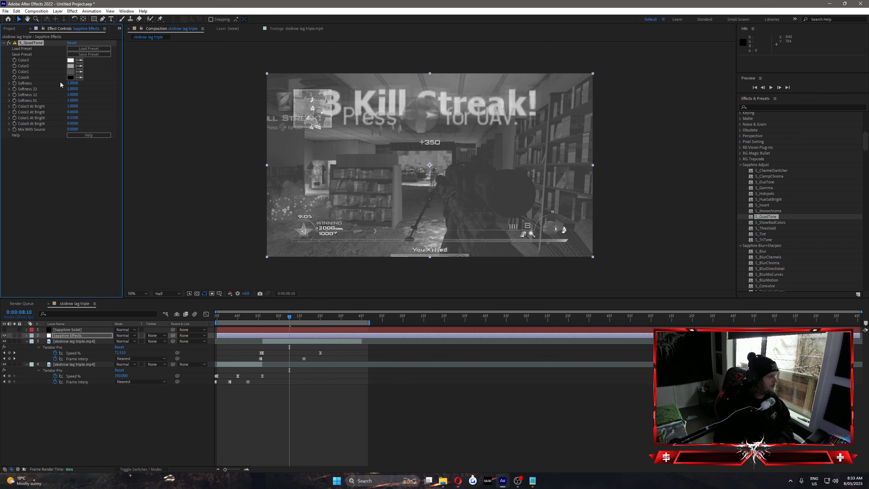
click(71, 60)
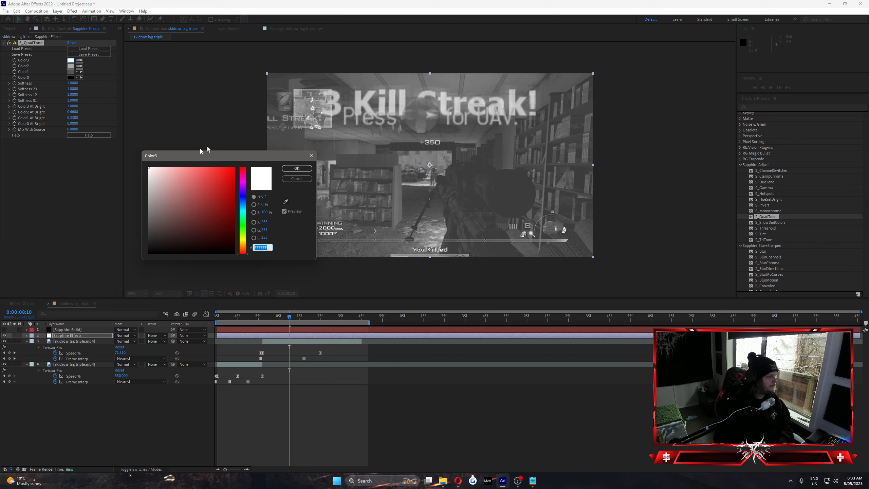
click(297, 168)
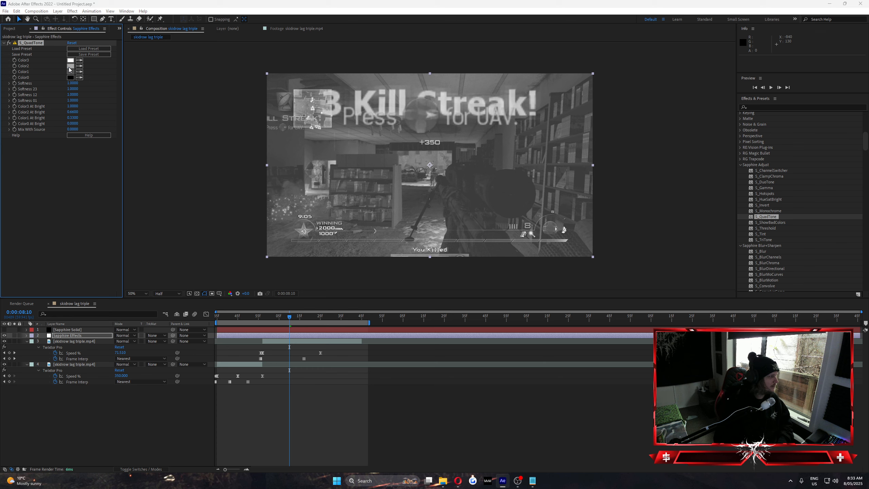
click(71, 66)
drag(211, 186, 287, 159)
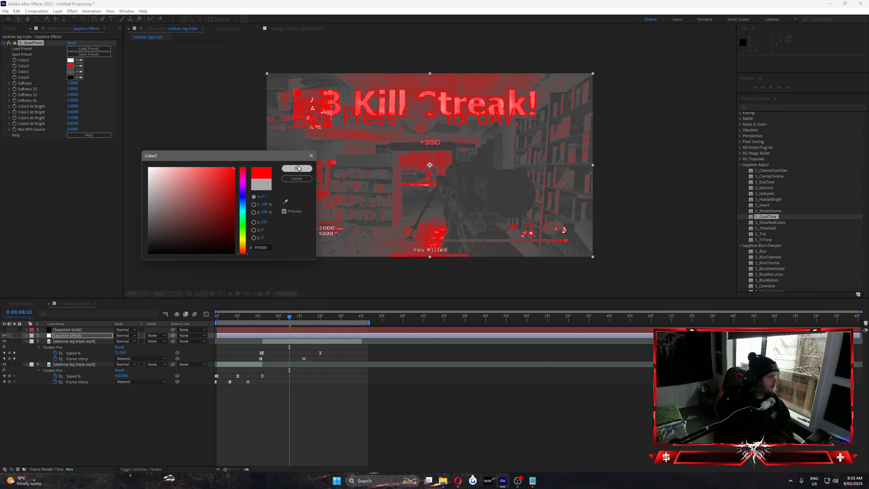
click(297, 168)
Set the quadtone's Color1 to black 000000 and its Color0 to white FFFFFF
click(70, 73)
drag(160, 177, 156, 269)
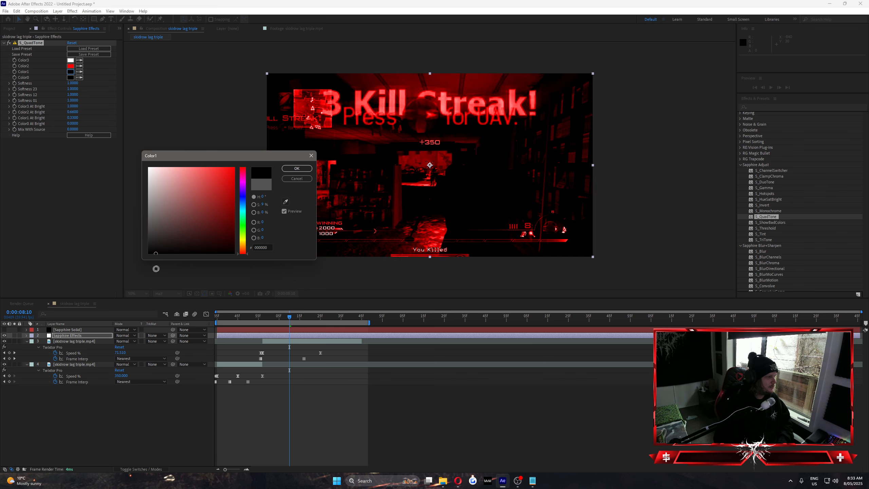
click(296, 168)
click(70, 78)
drag(191, 188, 128, 144)
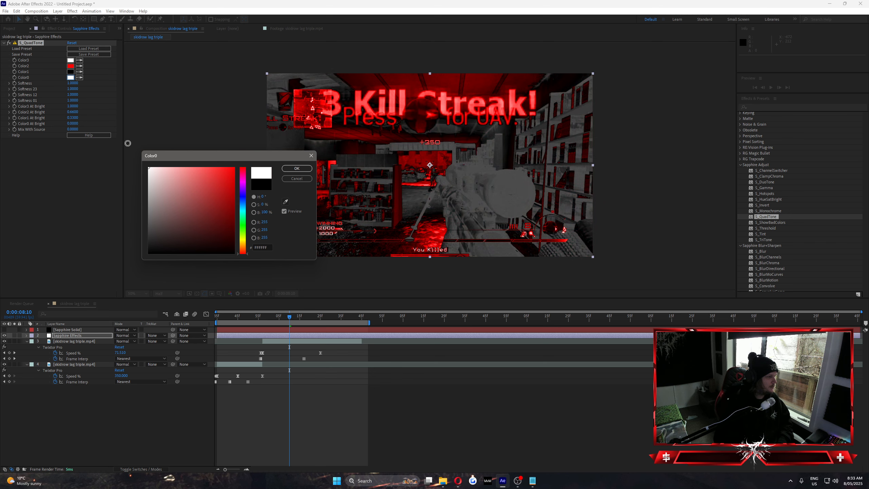
click(295, 168)
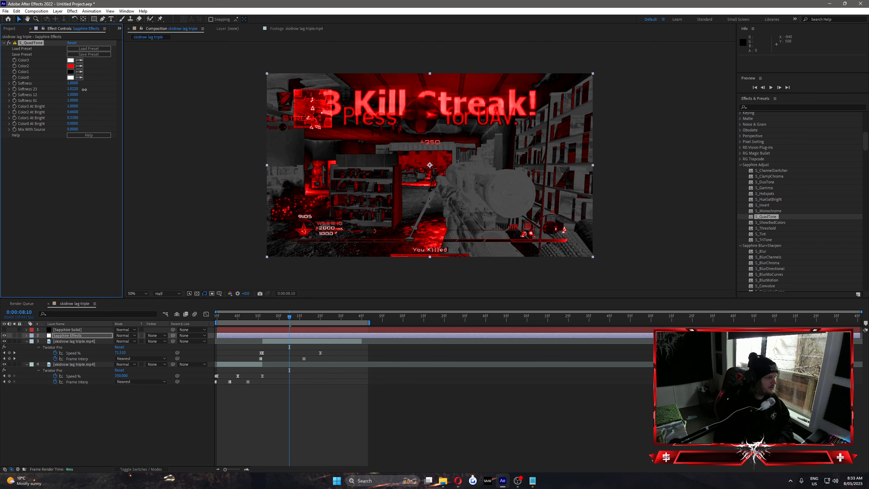
Try slightly different Softness 23 and Softness 01 values on S_QuadTone, then delete the effect
drag(84, 90, 99, 101)
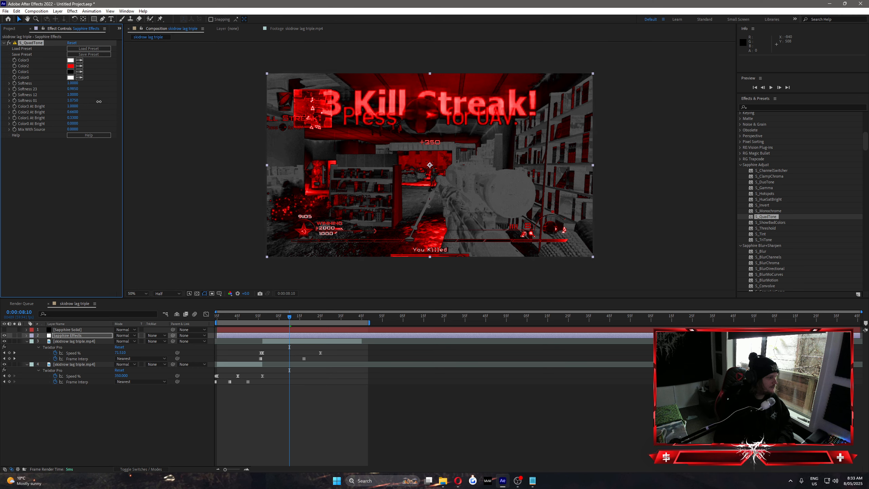
drag(99, 101, 526, 172)
key(alt+Tab)
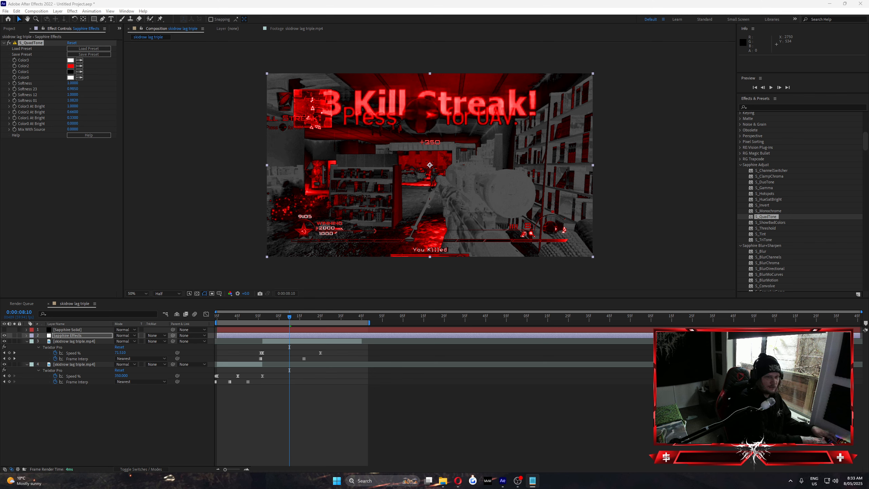
click(73, 167)
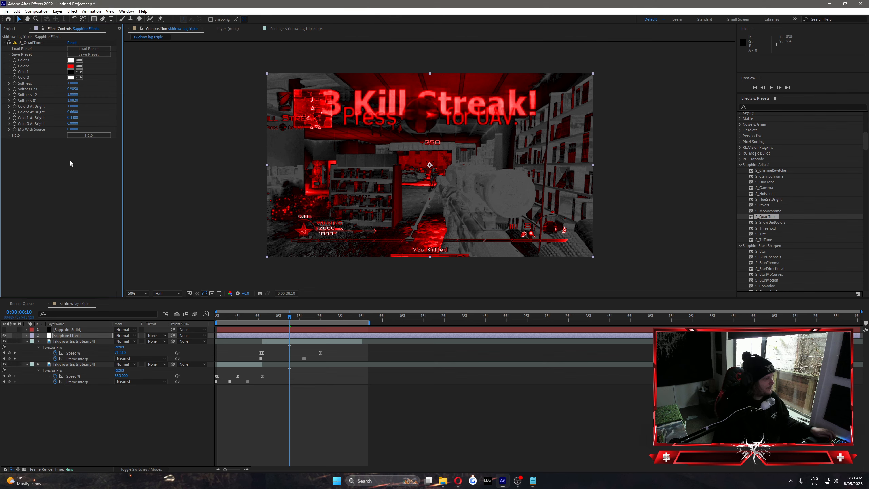
click(52, 44)
key(Delete)
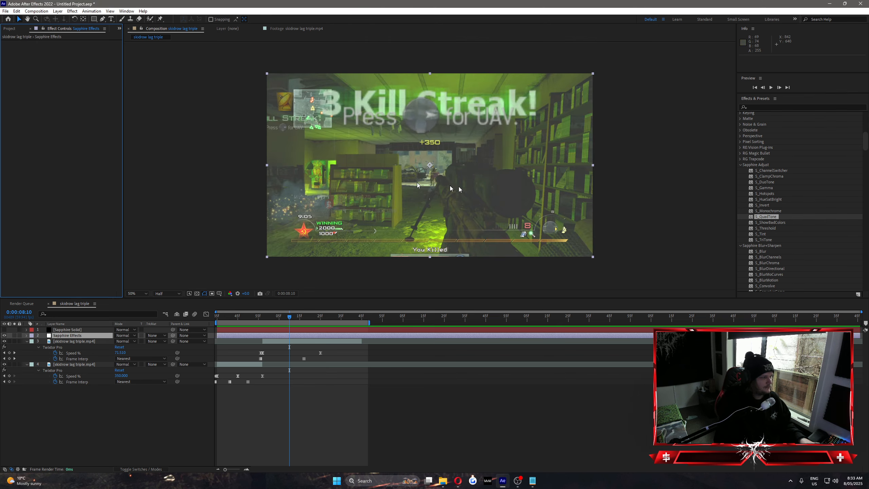
Try S_ShowBadColors on the Sapphire Effects layer with Max lowered to about 0.24, then delete it
click(776, 224)
drag(496, 293, 283, 334)
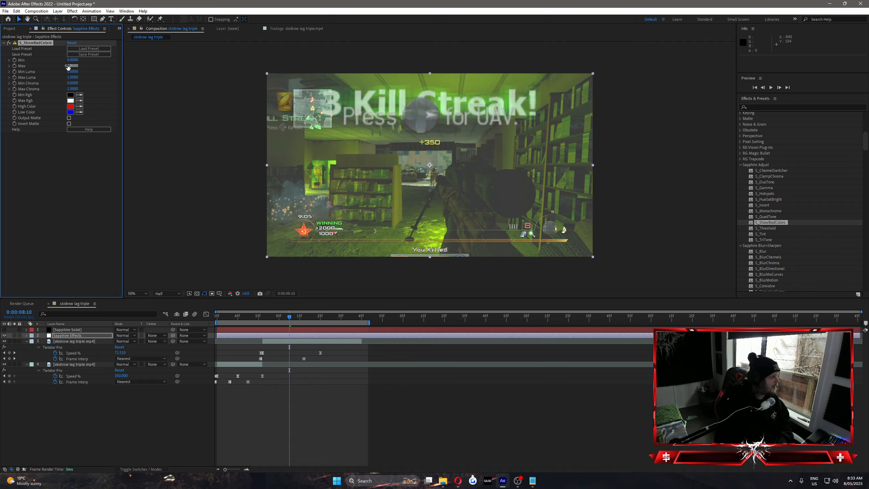
mouse_move(70, 60)
mouse_down()
mouse_move(90, 61)
mouse_move(71, 69)
mouse_move(87, 70)
mouse_move(61, 68)
mouse_up()
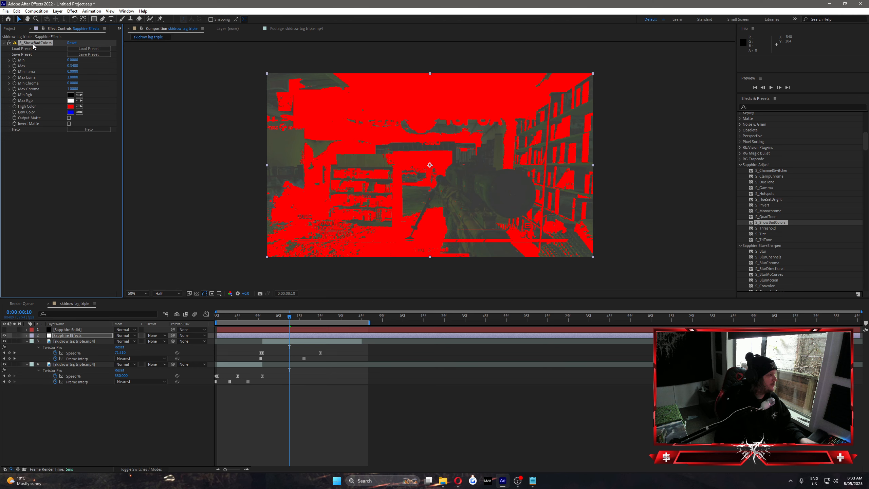
key(Delete)
Try S_Threshold on the Sapphire Effects layer with a higher Threshold, then delete it
drag(766, 229, 275, 336)
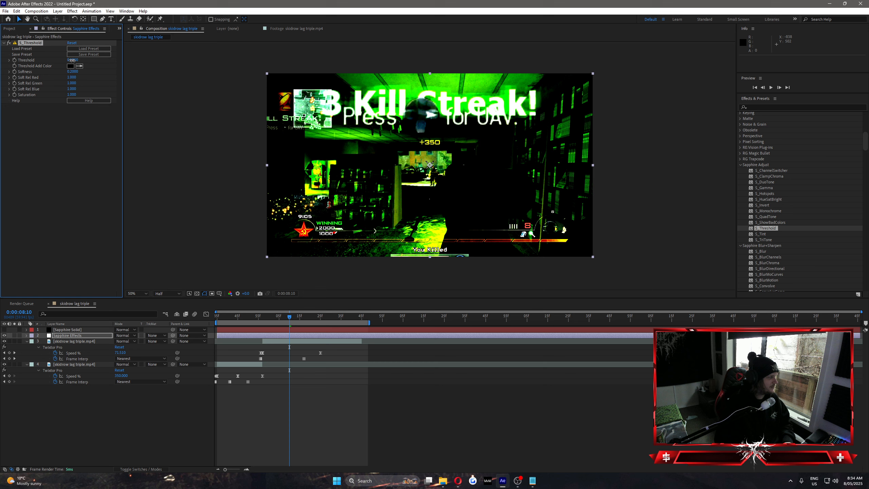
drag(72, 60, 70, 70)
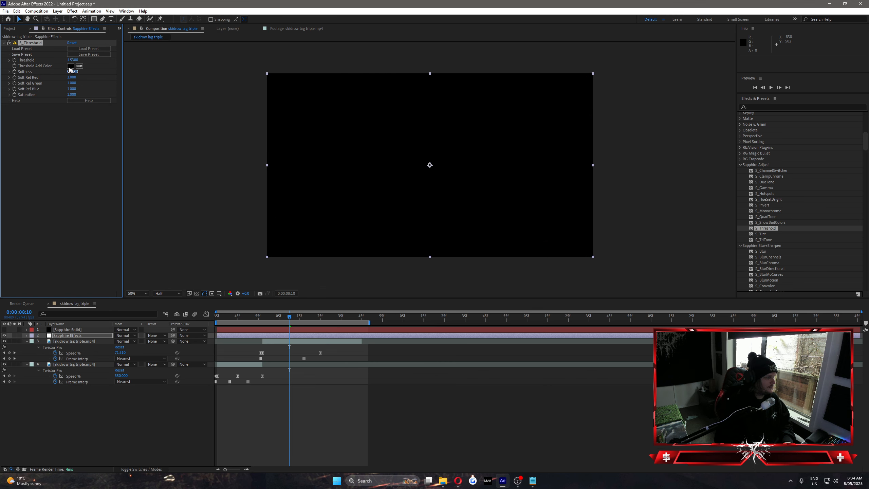
key(Delete)
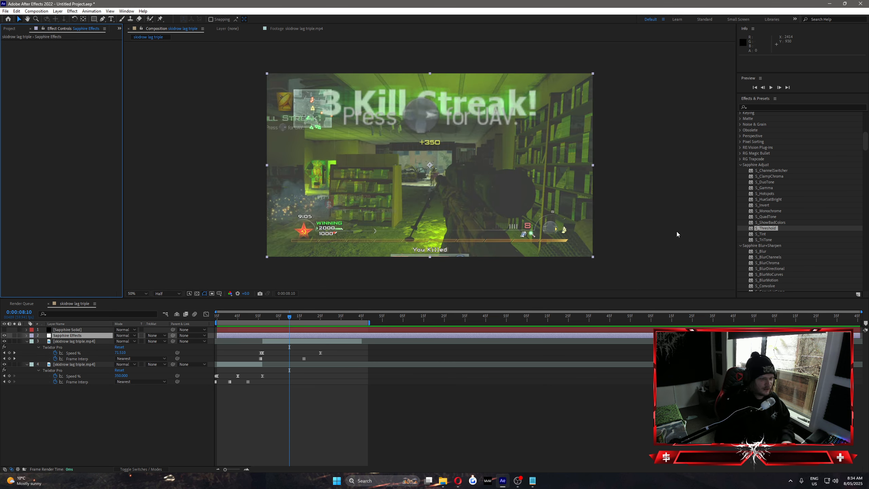
Try S_Tint on the Sapphire Effects layer with a changed Source Saturation, then delete it
drag(761, 234, 280, 335)
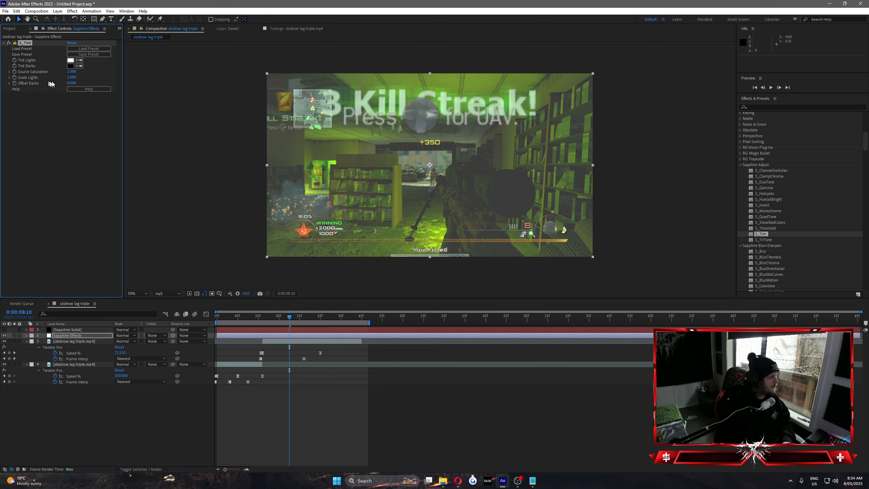
drag(73, 72, 1, 90)
key(Delete)
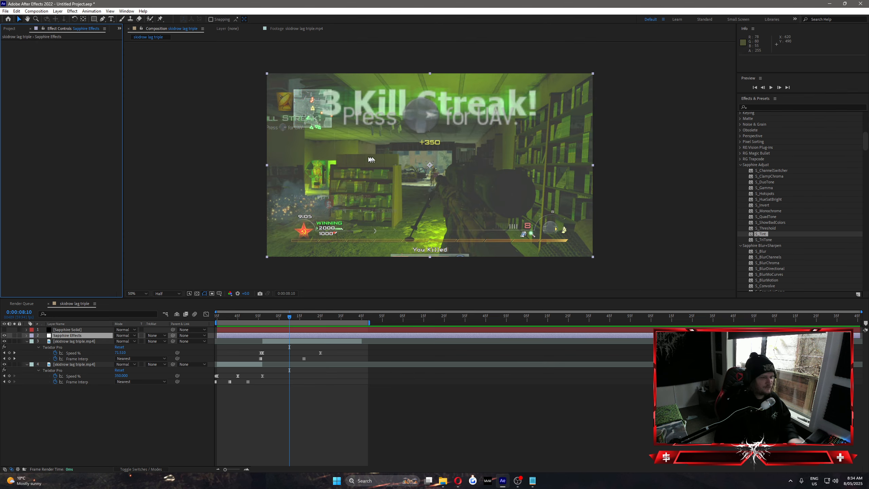
Apply S_TriTone to the Sapphire Effects layer and preview red FF0000 for Color1 without keeping it
drag(764, 240, 270, 335)
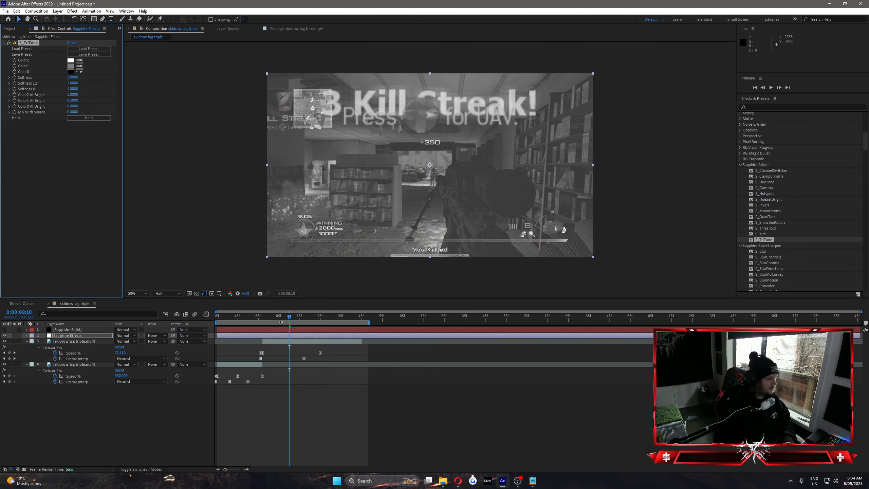
click(71, 66)
drag(233, 189, 235, 167)
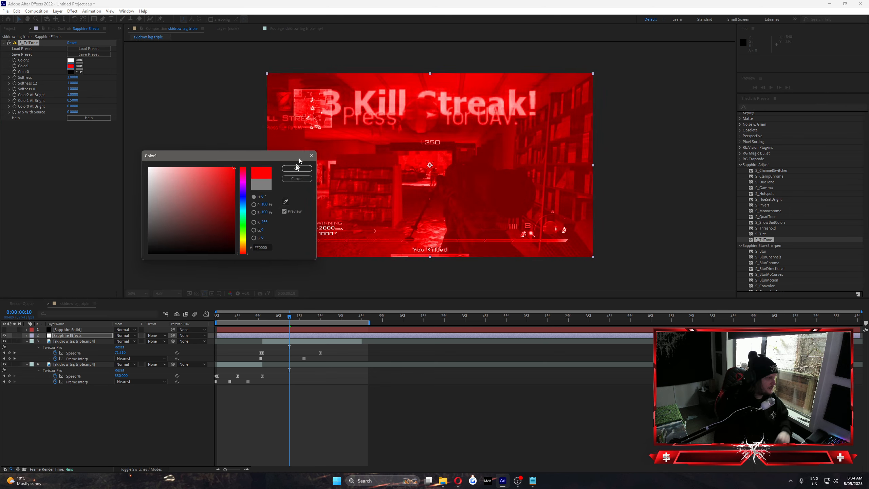
click(289, 179)
Set the tritone's Color0 to a bright red and its Color2 to black
click(70, 72)
click(203, 185)
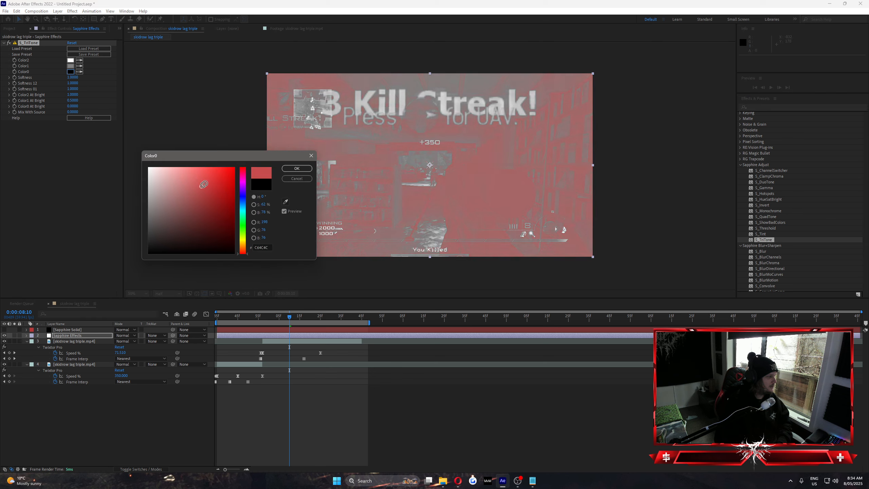
drag(204, 184, 235, 168)
click(297, 168)
click(71, 60)
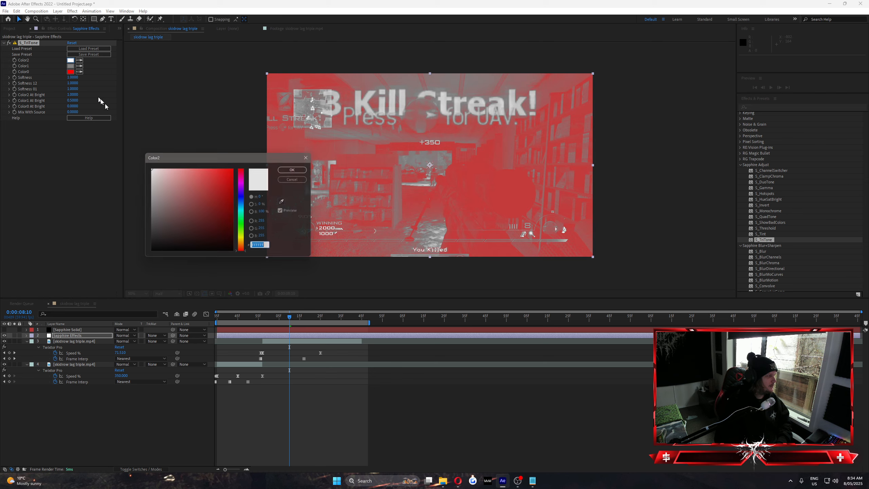
drag(162, 219, 137, 292)
click(289, 169)
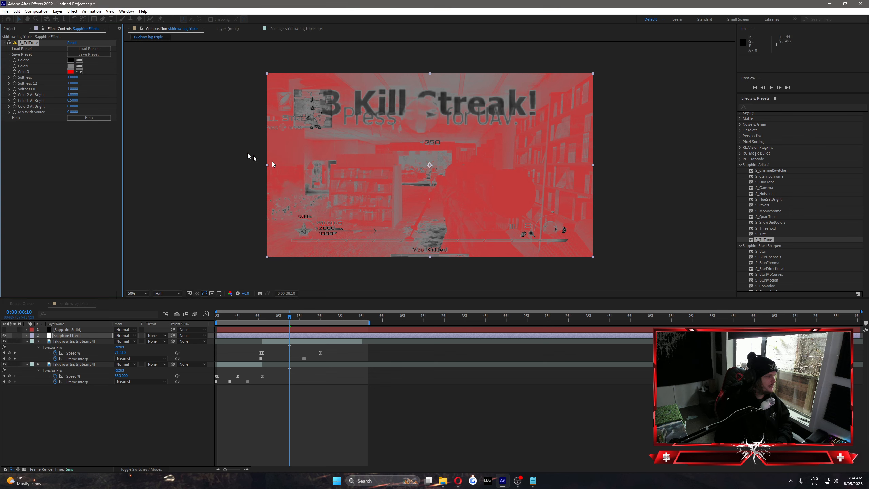
Set the tritone's Color1 to black (000000), then delete S_TriTone from the Sapphire Effects layer
click(71, 65)
mouse_move(152, 171)
mouse_down()
mouse_move(100, 136)
mouse_move(264, 274)
mouse_up()
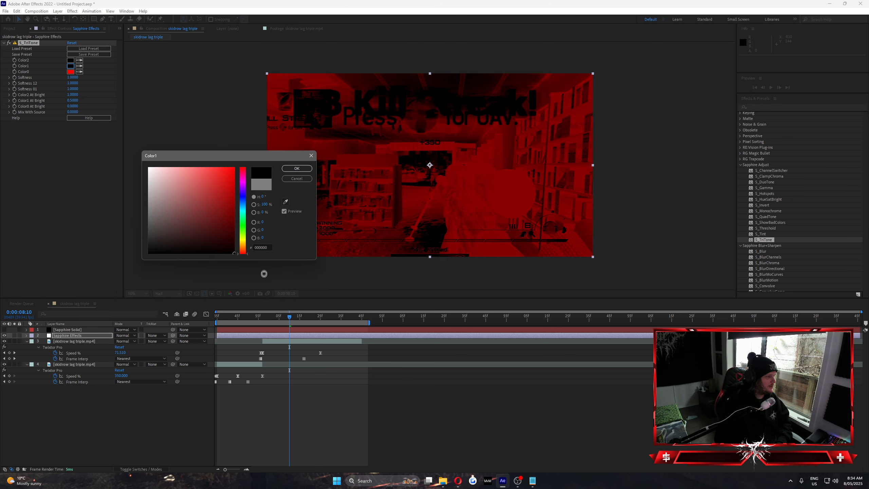
click(296, 169)
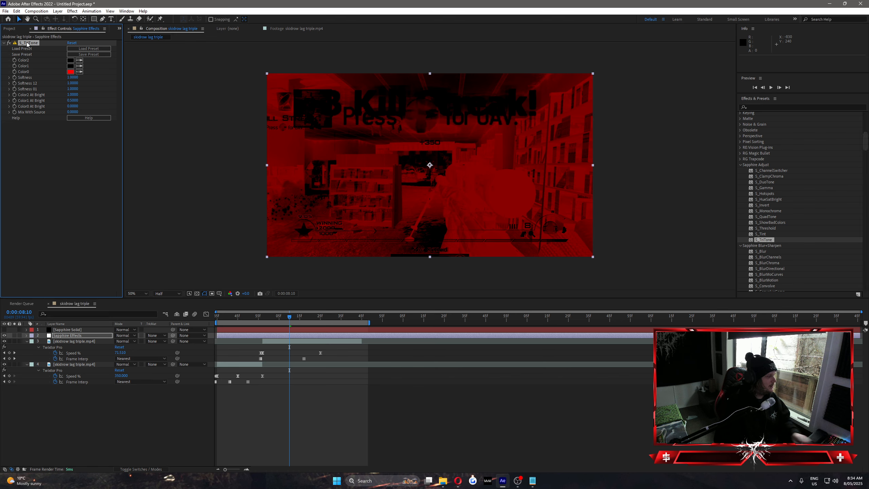
key(Delete)
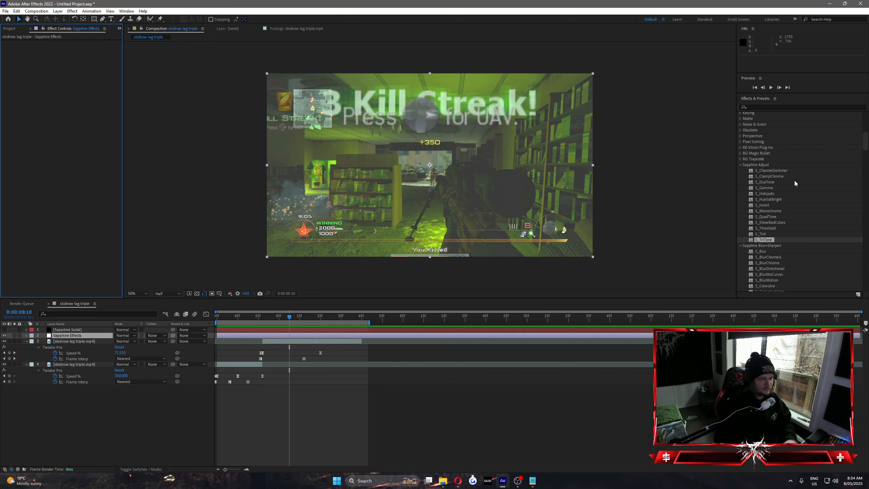
Try S_Blur on the Sapphire Effects layer with Blur Amounts of 20 and 10 and a raised Brightness, then delete it
scroll(789, 174, down, 3)
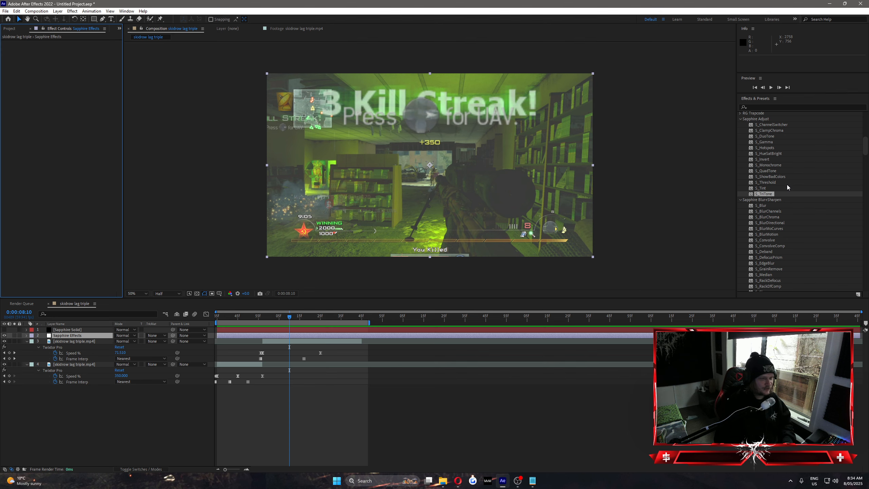
scroll(787, 187, down, 3)
drag(761, 160, 291, 337)
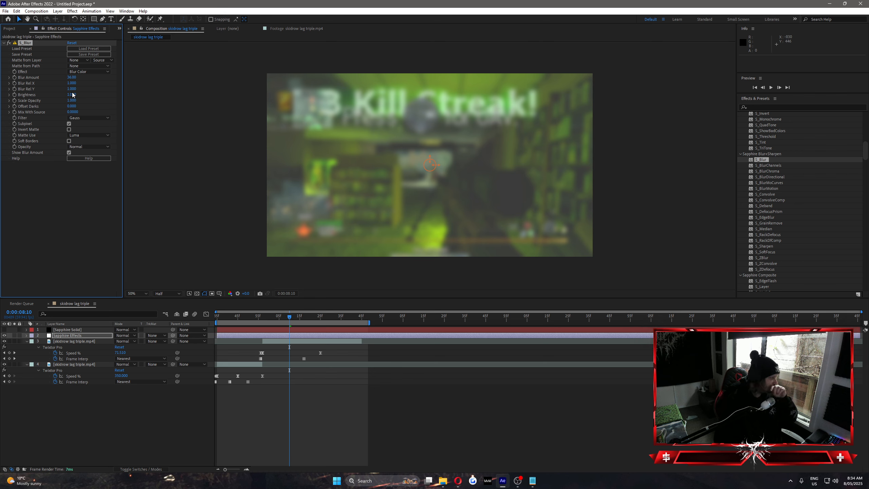
key(Return)
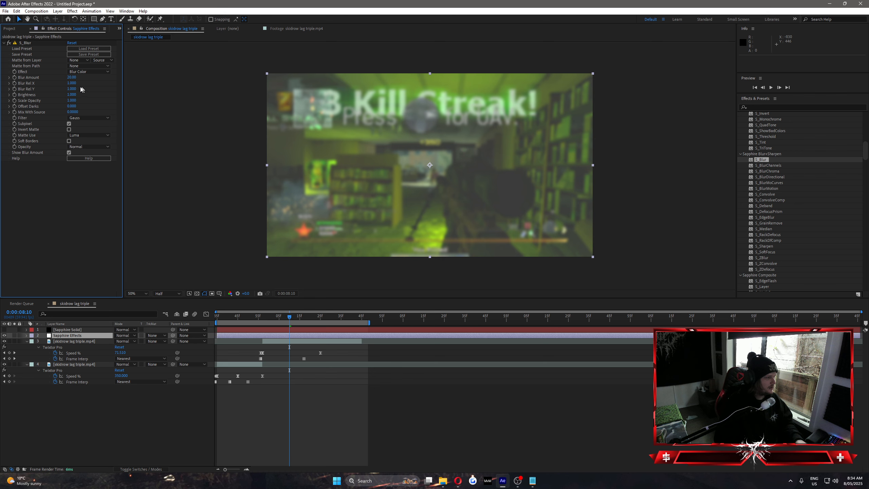
key(Return)
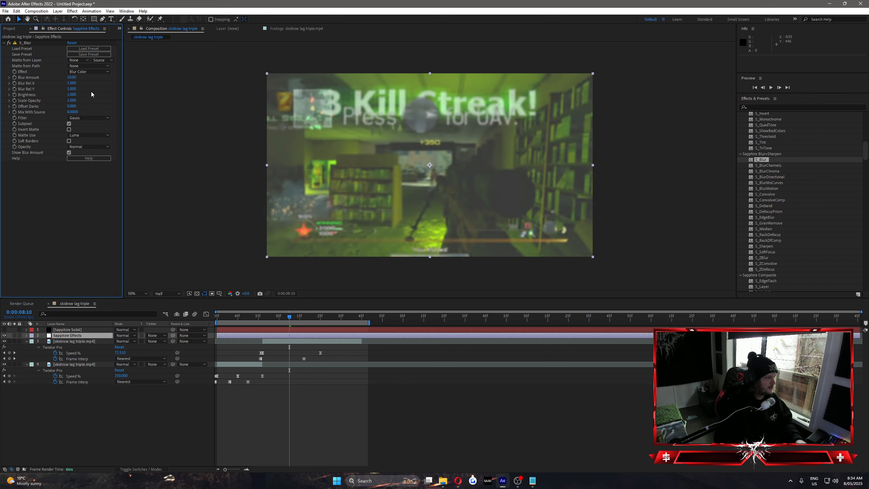
mouse_move(72, 80)
mouse_down()
mouse_move(106, 80)
mouse_move(76, 86)
mouse_move(90, 97)
mouse_move(79, 97)
mouse_move(131, 104)
mouse_up()
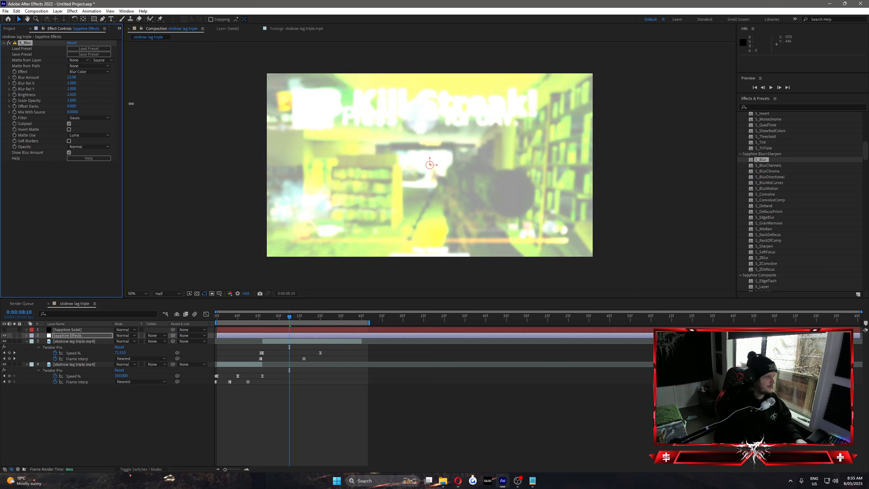
key(Delete)
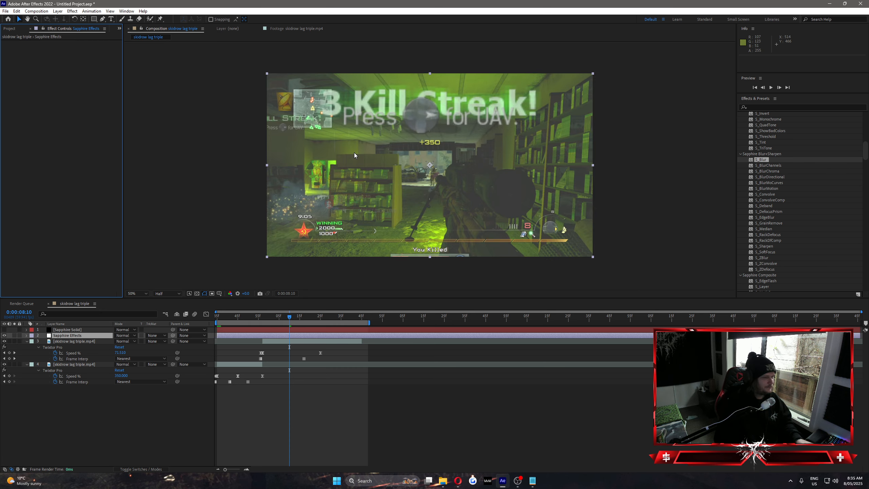
Apply S_BlurChannels to the Sapphire Effects layer and vary Blur Red and Blur Green, ending with both at 0
drag(771, 166, 291, 335)
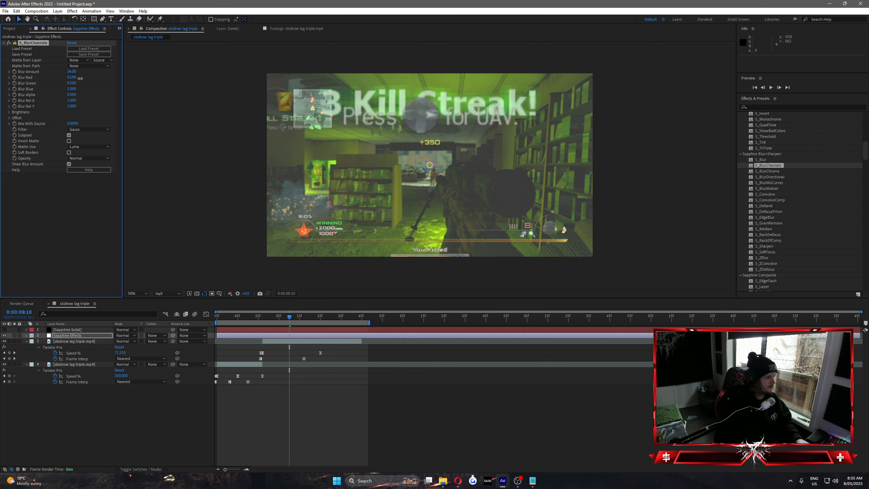
drag(75, 79, 83, 83)
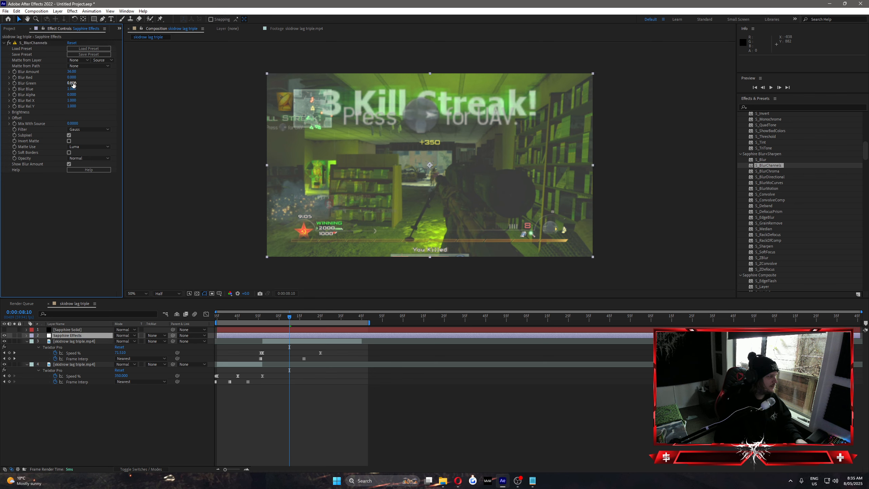
drag(161, 90, 123, 92)
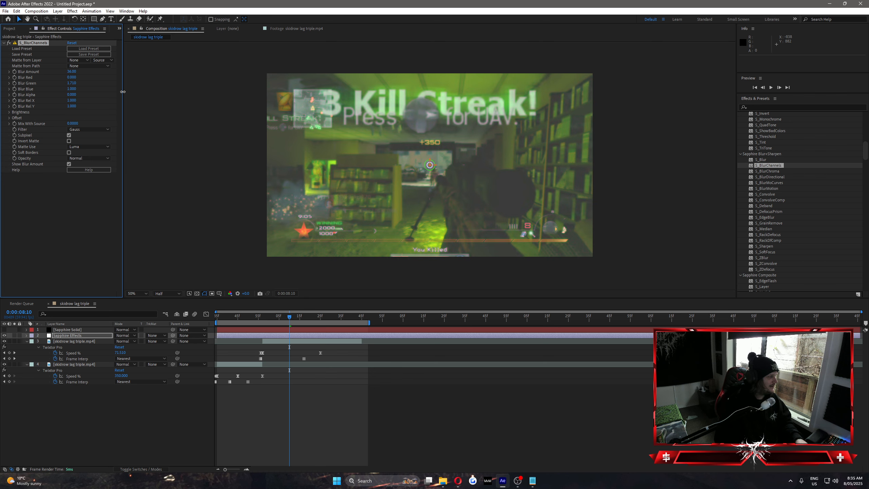
key(Return)
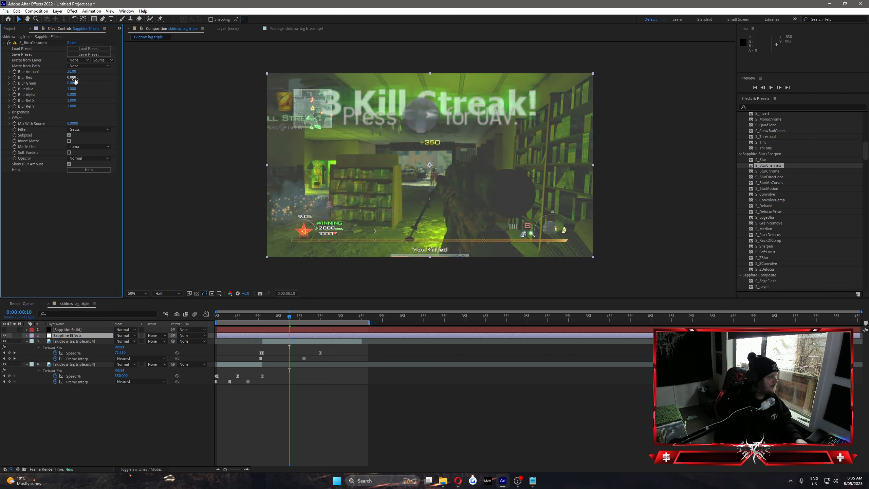
Try a strongly raised Blur Red with different Blur Amounts in S_BlurChannels, then delete the effect
drag(74, 77, 88, 79)
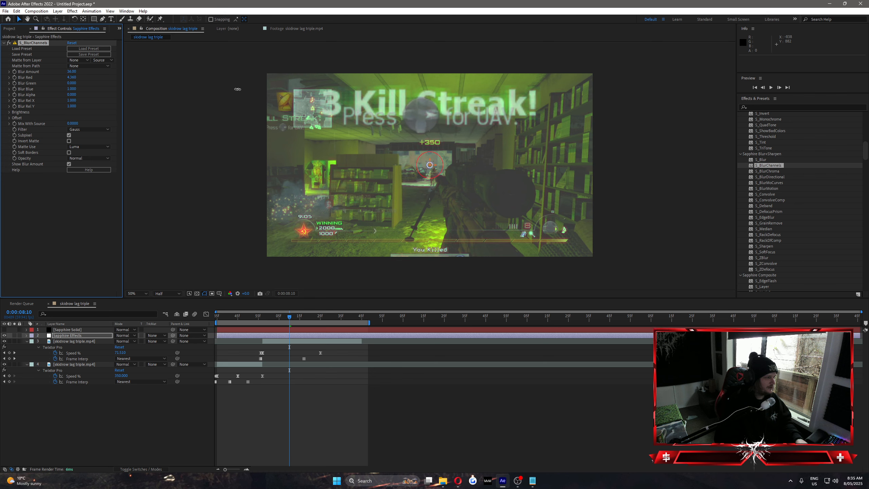
drag(238, 89, 242, 110)
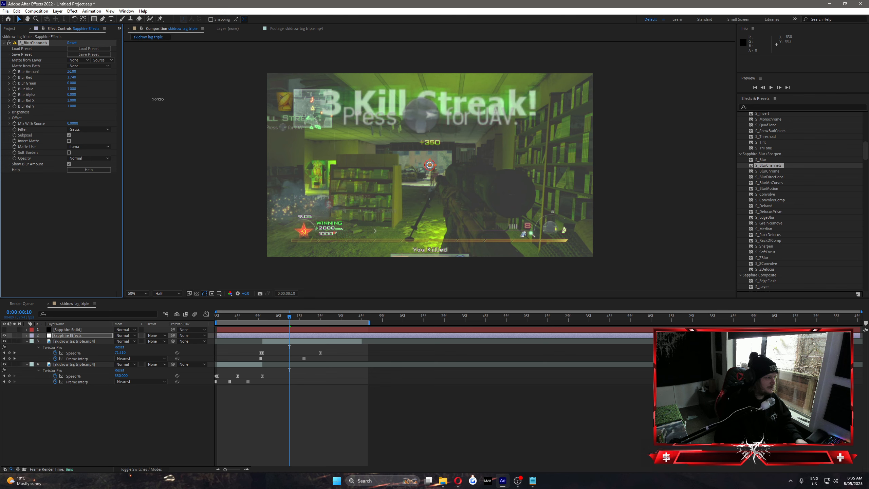
drag(180, 104, 417, 126)
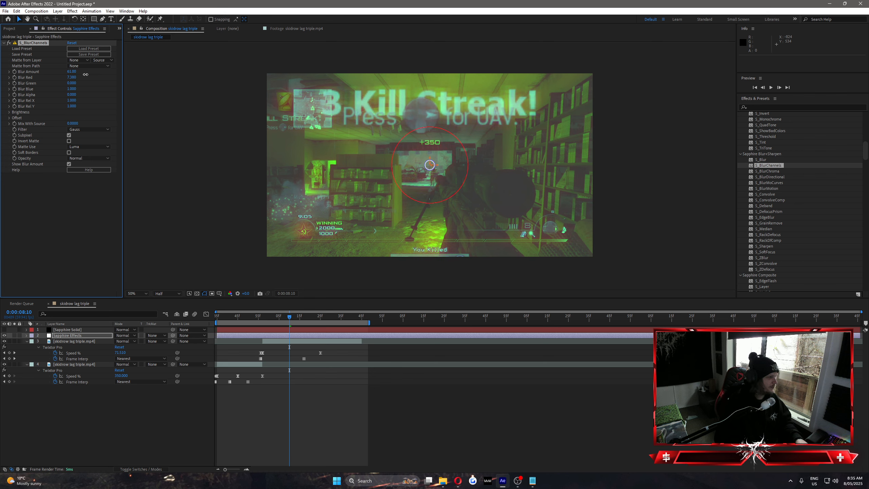
drag(80, 78, 70, 78)
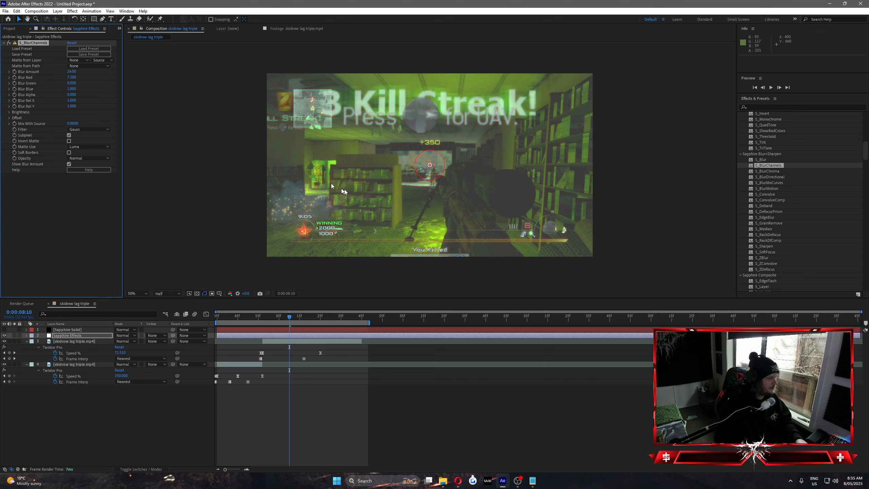
key(Delete)
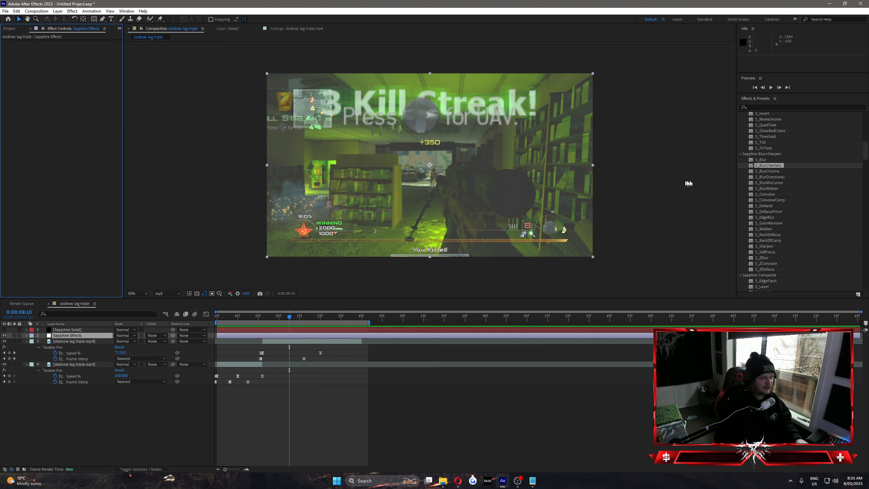
Try S_BlurChroma on the Sapphire Effects layer with a much higher Blur Chroma and Blur Luminance at 0, then delete it
click(769, 171)
drag(768, 174, 271, 334)
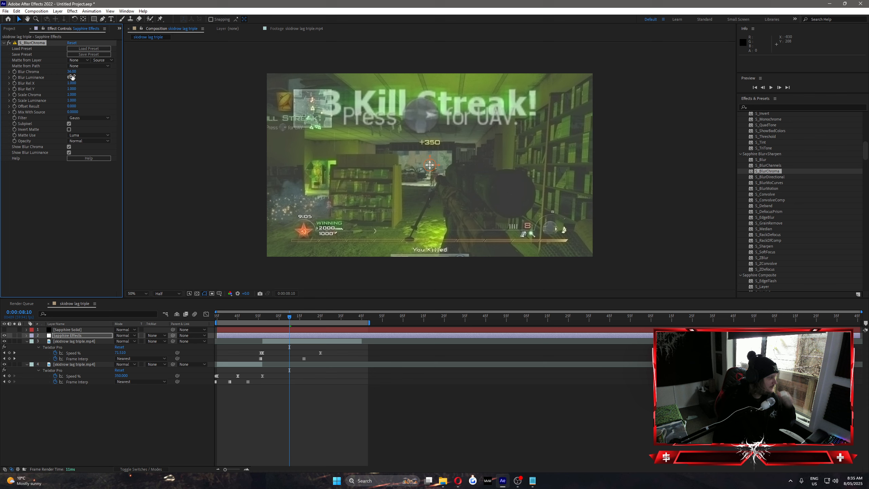
mouse_move(72, 78)
mouse_down()
mouse_move(173, 91)
mouse_move(113, 97)
mouse_move(74, 73)
mouse_move(222, 95)
mouse_move(85, 90)
mouse_move(122, 94)
mouse_up()
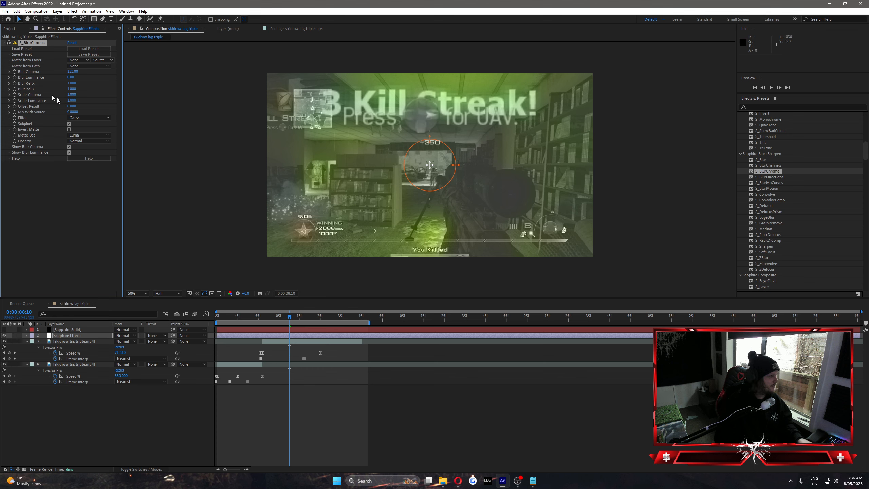
key(Delete)
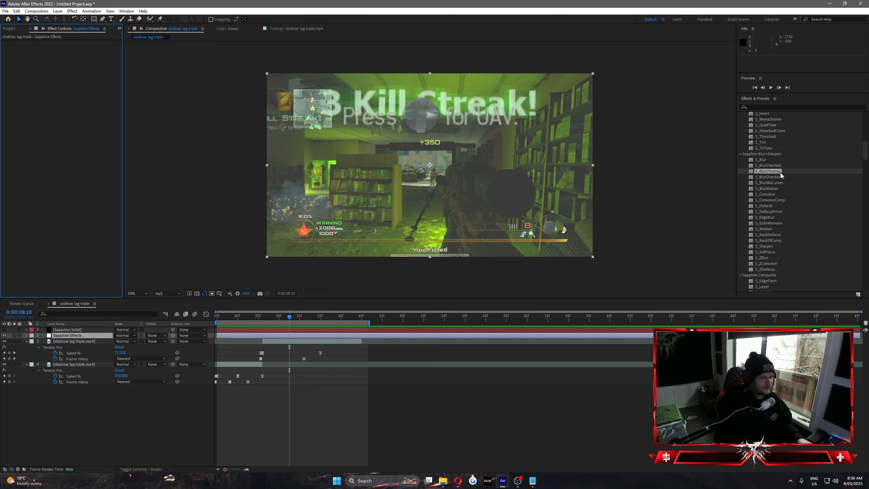
Try S_BlurDirectional on the Sapphire Effects layer with an Angle of 90 and varied Blur Amounts, then delete it
click(759, 177)
drag(766, 177, 280, 336)
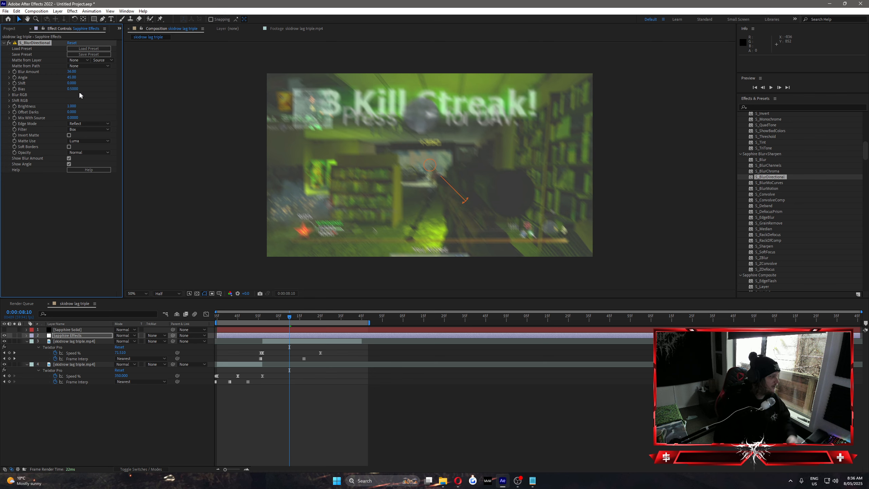
mouse_move(73, 71)
mouse_down()
mouse_move(159, 79)
mouse_move(77, 83)
mouse_up()
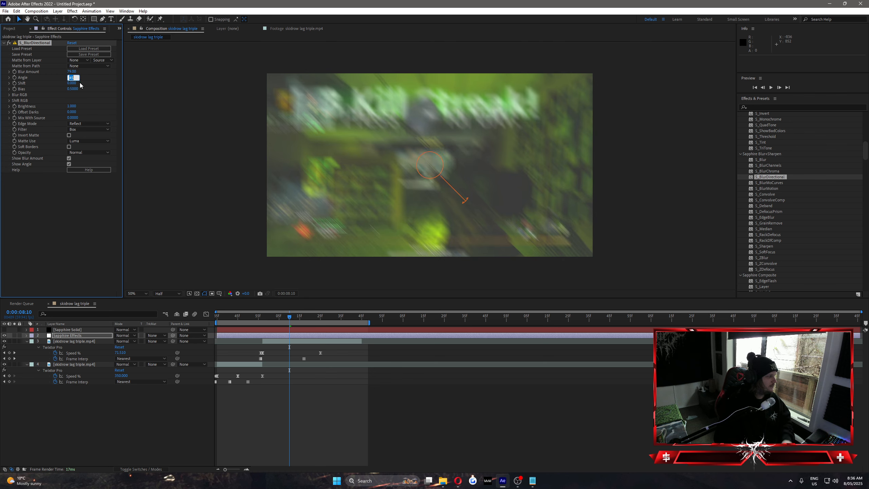
text(90)
key(Return)
mouse_move(72, 78)
mouse_down()
mouse_move(102, 78)
mouse_move(70, 73)
mouse_move(47, 89)
mouse_move(185, 101)
mouse_move(49, 106)
mouse_up()
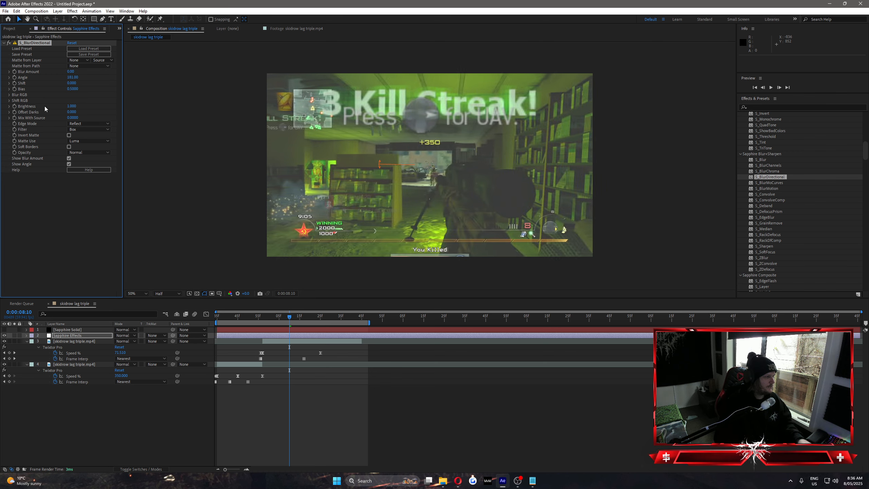
click(44, 43)
key(Delete)
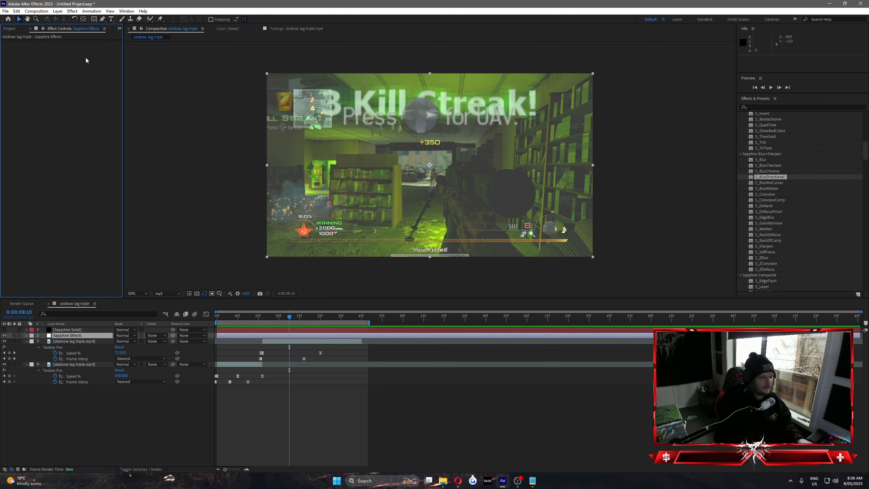
Try S_BlurMoCurves on the Sapphire Effects layer with a changed Z Dist, then delete it
drag(770, 182, 287, 335)
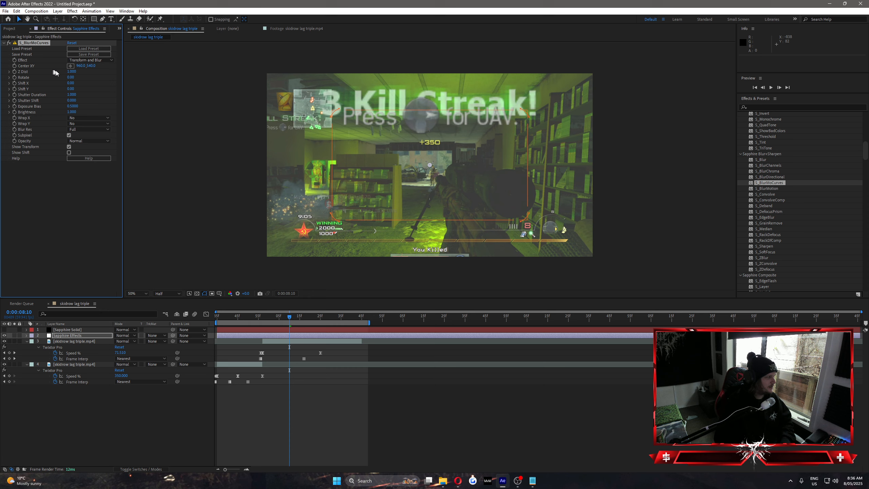
drag(73, 71, 64, 77)
key(Delete)
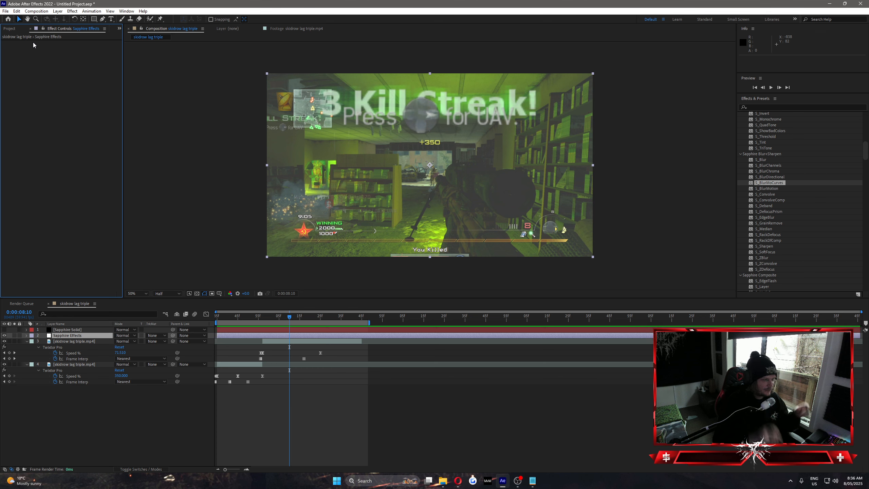
Try S_BlurMotion on the Sapphire Effects layer with a lower From Z Dist and Wrap X and Y on Reflect, then delete it
click(767, 189)
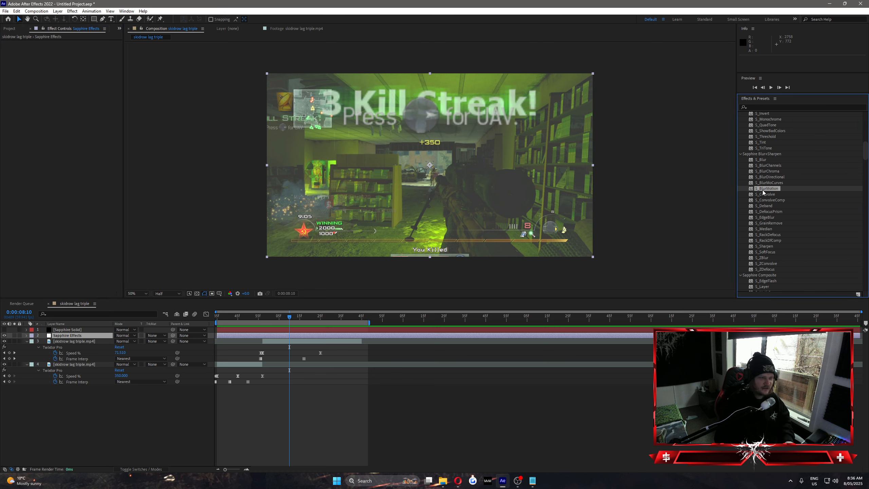
drag(765, 190, 268, 335)
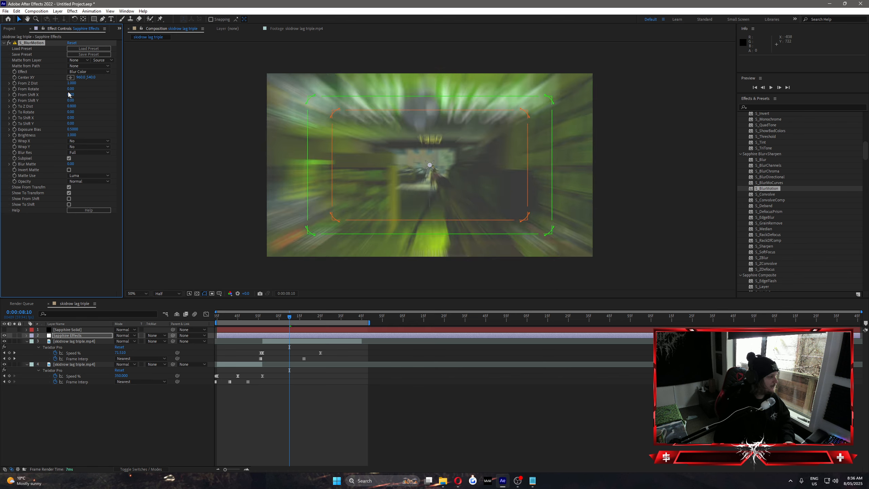
drag(71, 85, 89, 110)
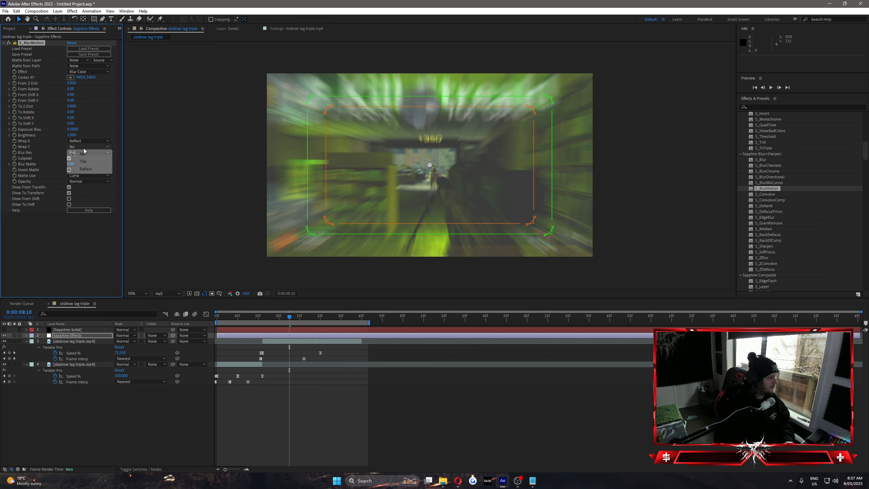
click(90, 169)
drag(81, 95, 81, 107)
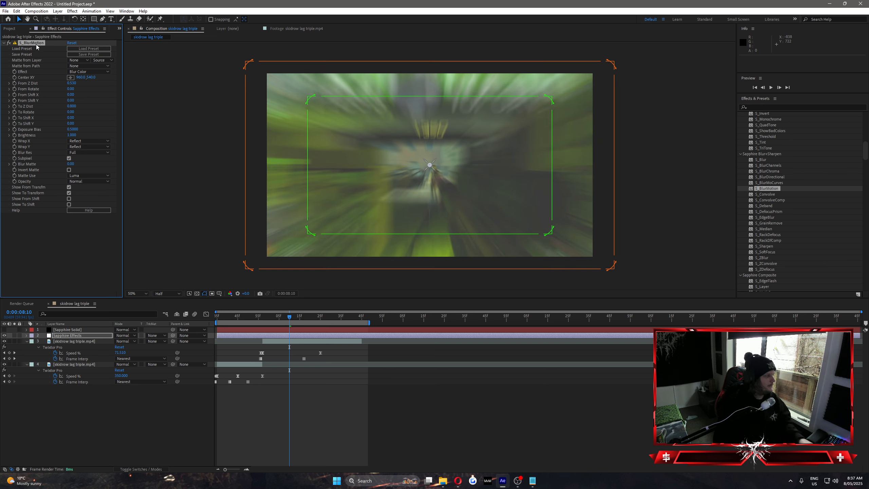
key(Delete)
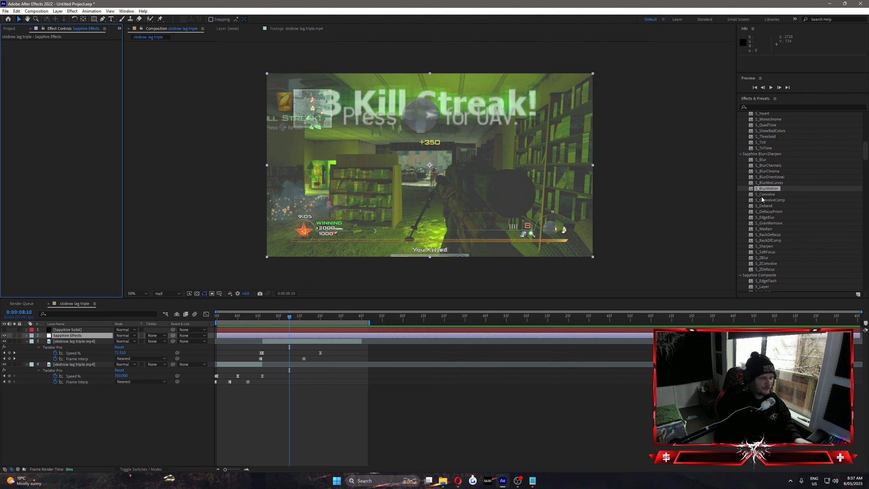
Try S_Convolve on the Sapphire Effects layer with the Kernel Size reduced to 0, then delete it
click(764, 195)
drag(764, 198, 272, 336)
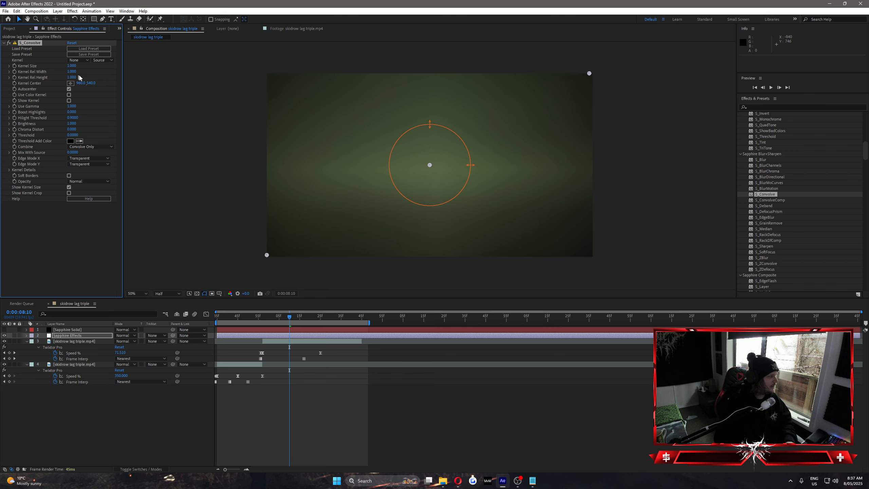
drag(72, 66, 39, 76)
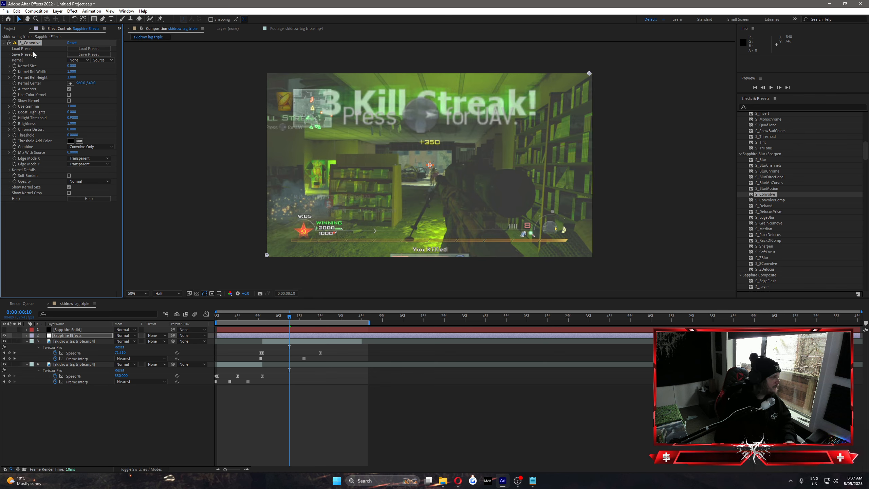
key(Delete)
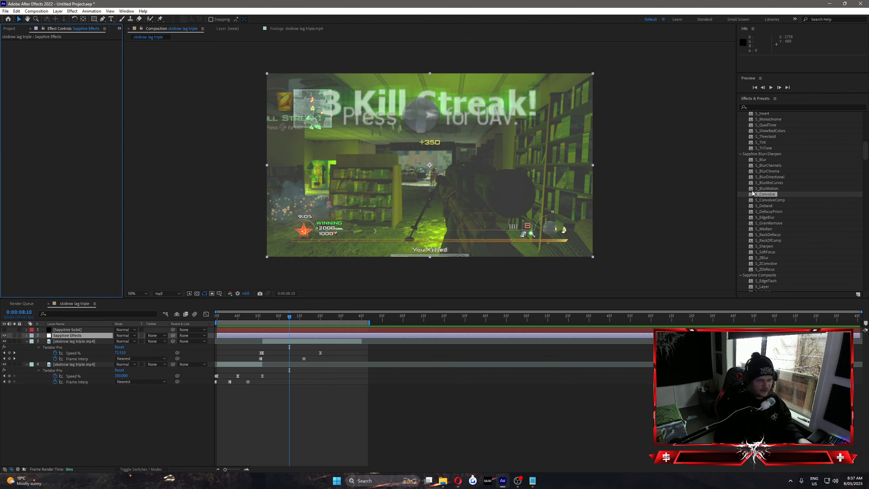
Try S_ConvolveComp on the Sapphire Effects layer with Size Front reduced to 0, and delete the effect
drag(766, 202, 274, 334)
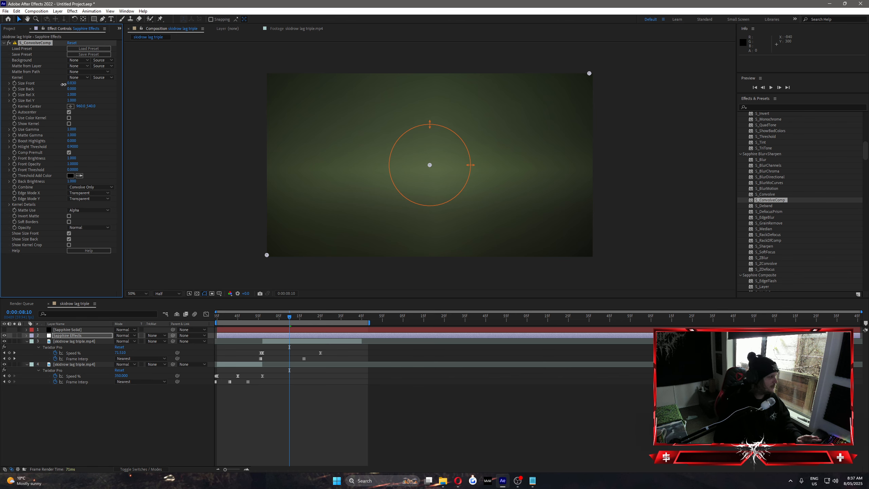
drag(63, 84, 35, 94)
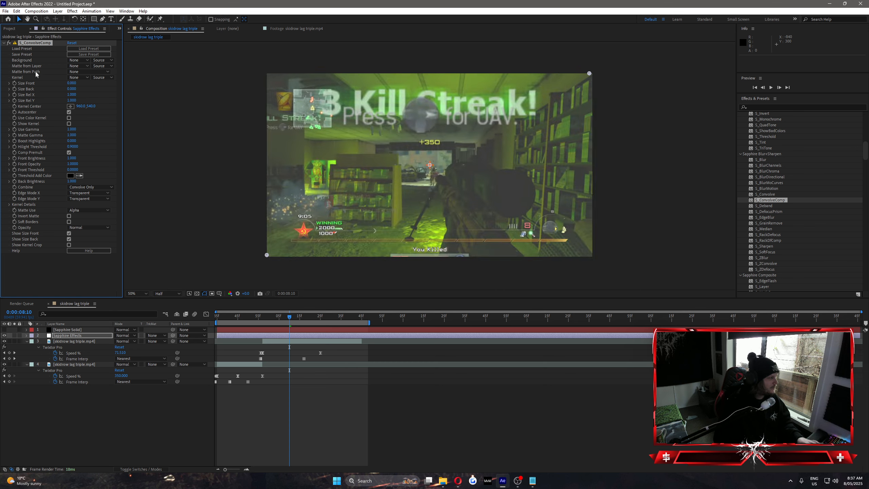
key(Delete)
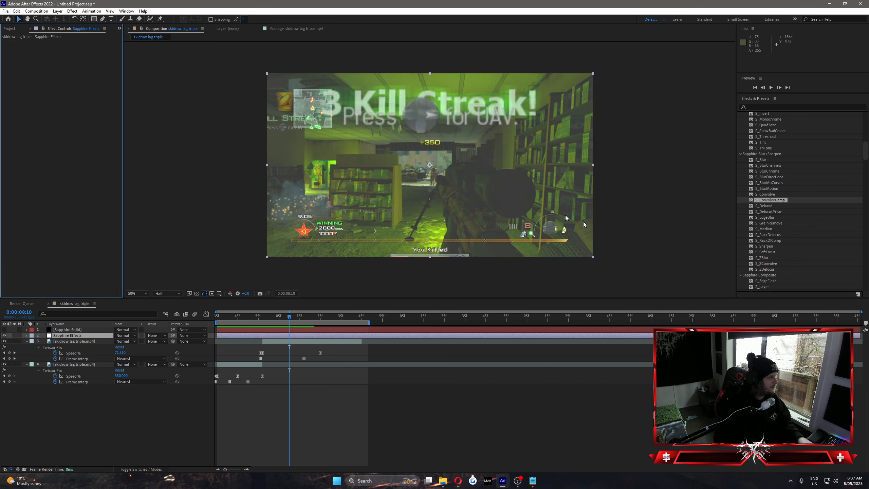
Apply S_Deband to the Sapphire Effects layer and raise its Edge Threshold to about 89 to inspect the smearing
click(760, 205)
drag(392, 320, 308, 335)
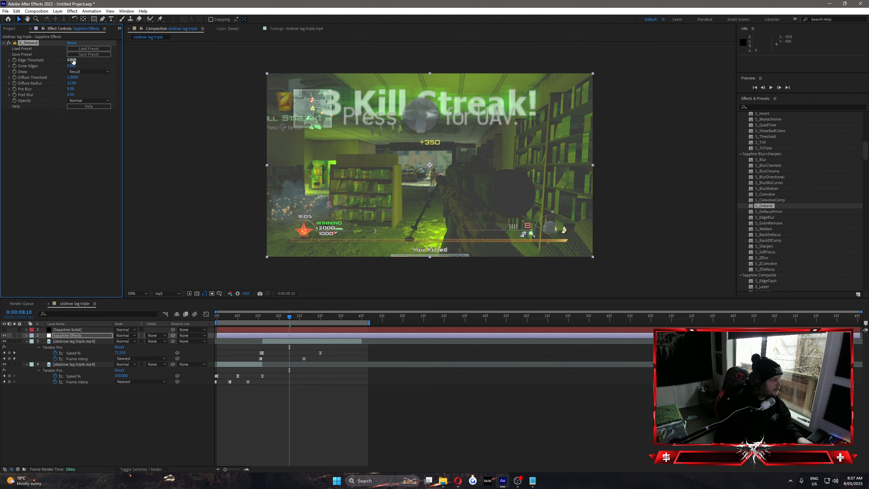
drag(304, 82, 305, 82)
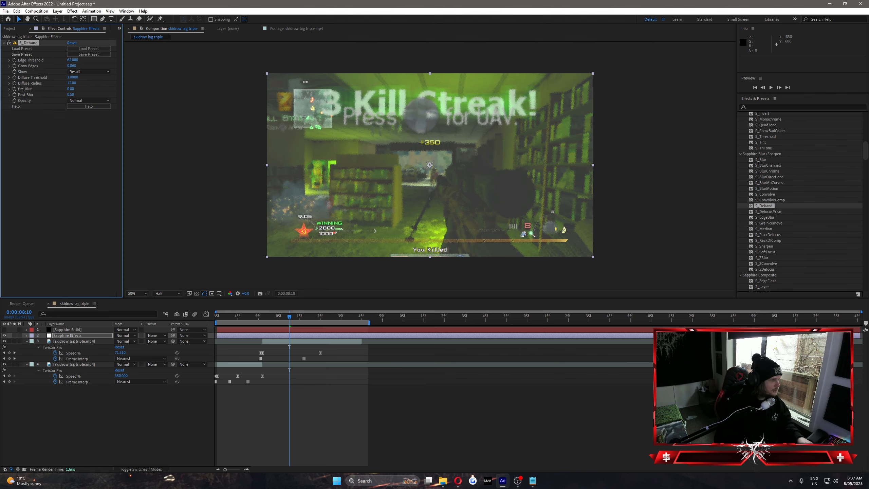
key(period)
key(period)
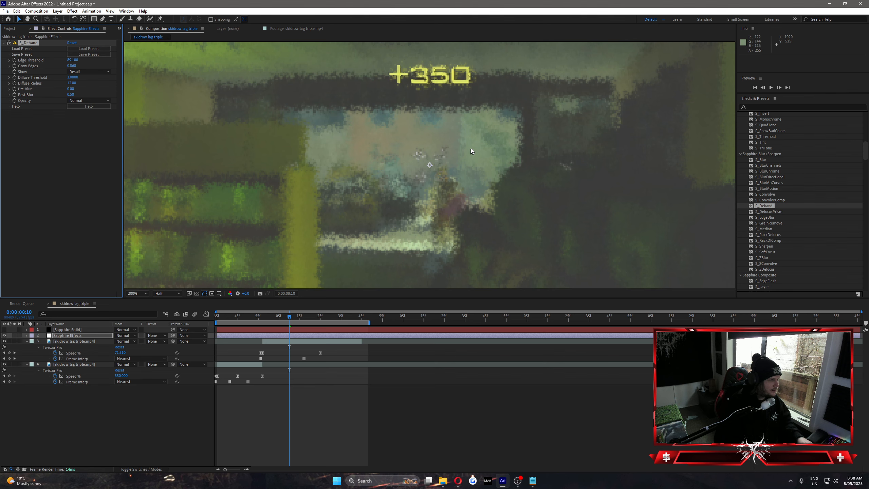
key(comma)
key(comma)
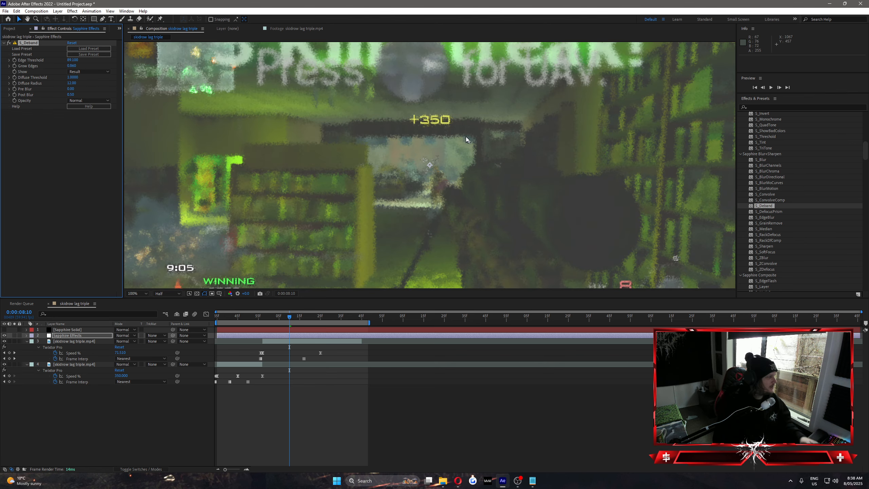
Set S_Deband's Diffuse Radius to 87 and lower its Edge Threshold to about 15
drag(78, 83, 99, 83)
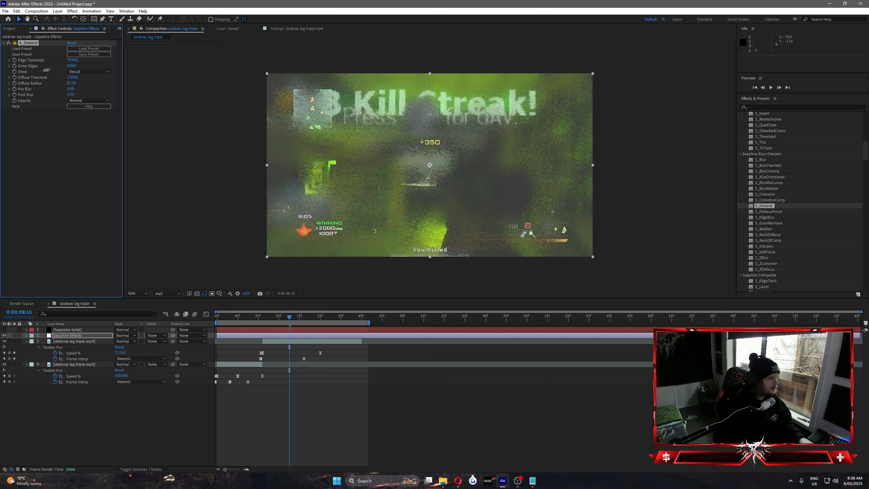
drag(47, 70, 1, 75)
text(0.8)
key(Return)
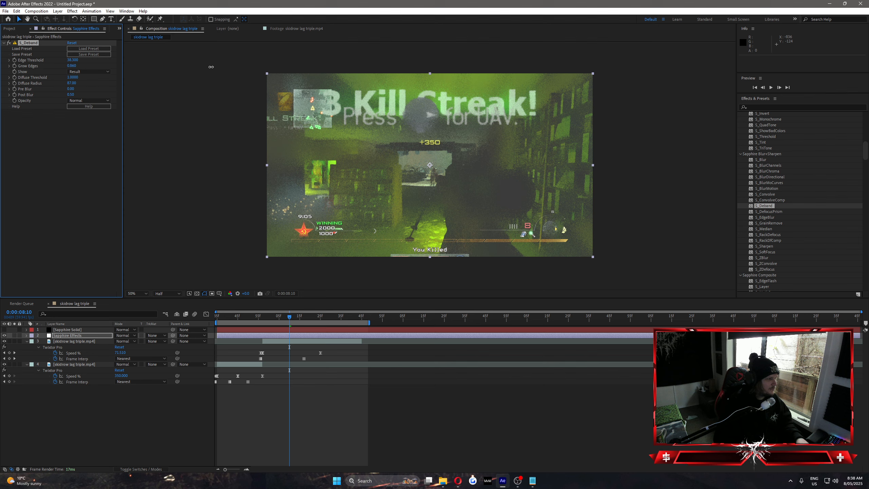
drag(212, 67, 182, 69)
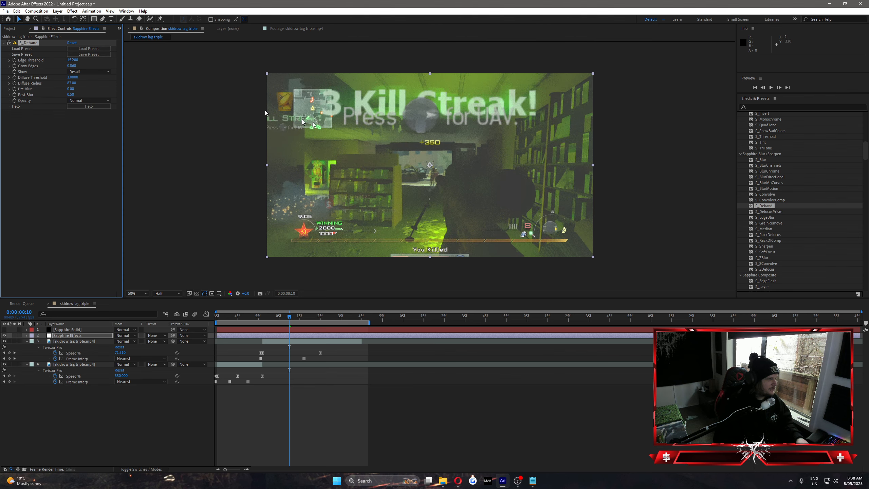
Reduce S_Deband's Edge Threshold to about 3.3 and delete the effect from the Sapphire Effects layer
scroll(447, 147, up, 2)
scroll(447, 147, down, 1)
scroll(507, 184, down, 1)
drag(73, 60, 147, 96)
drag(21, 101, 47, 116)
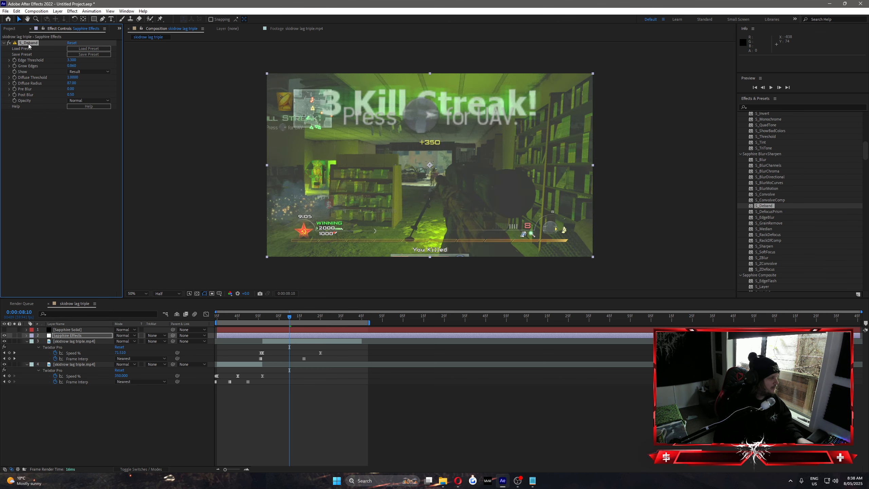
key(Delete)
Apply S_DefocusPrism to the Sapphire Effects layer, lower its lens Roundness below zero and set the Defocus Width to 10
click(763, 212)
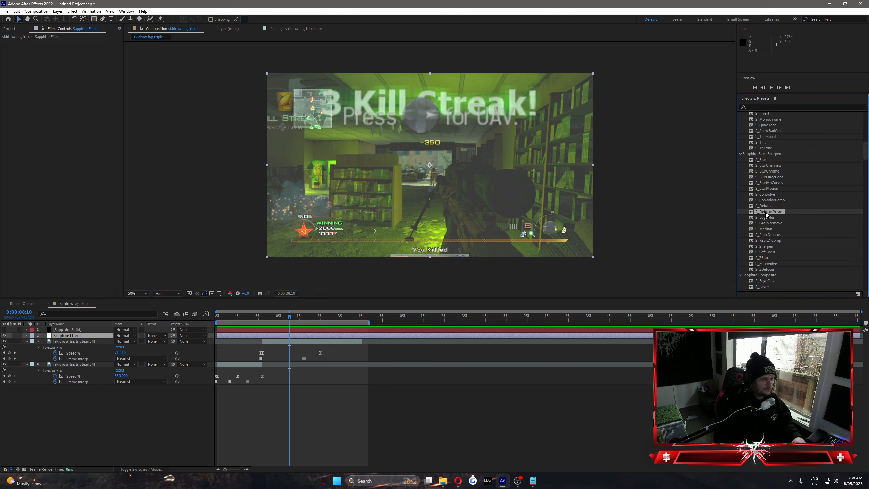
drag(765, 214, 301, 335)
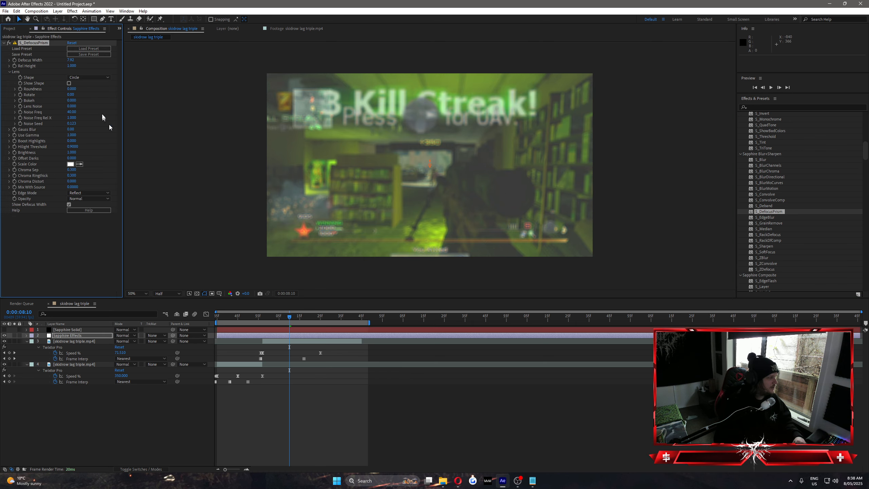
drag(72, 88, 106, 88)
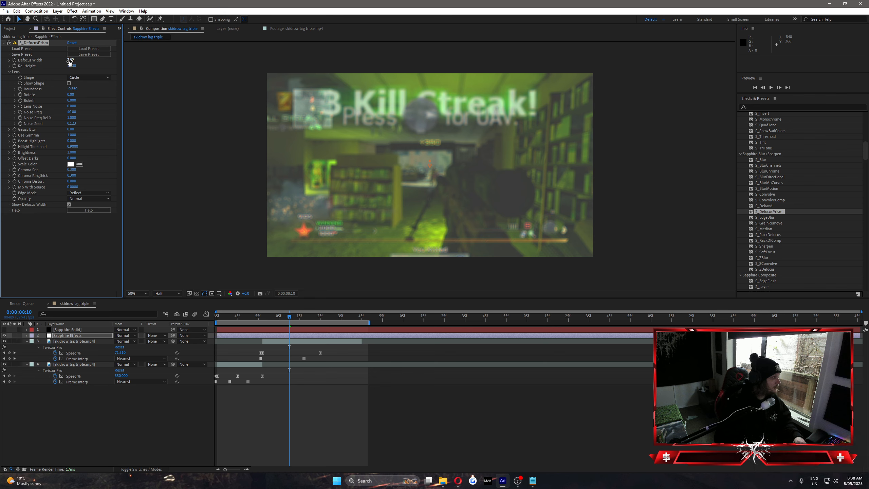
key(Return)
drag(71, 61, 70, 61)
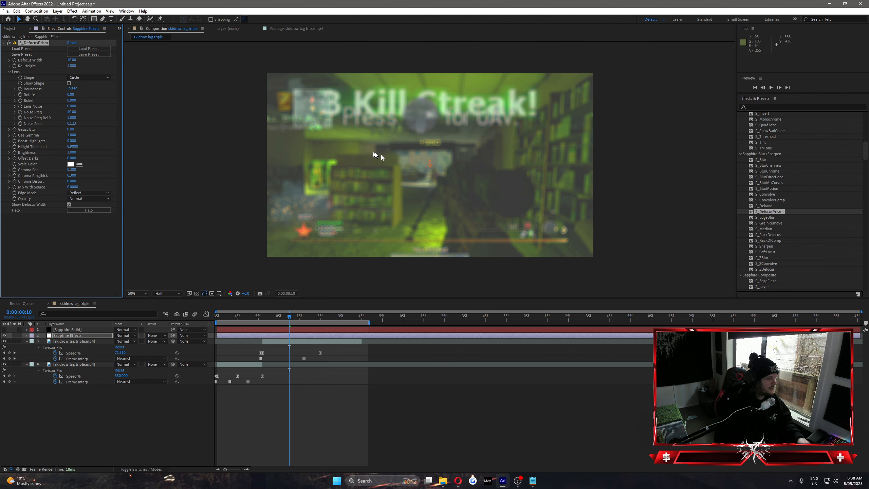
scroll(443, 180, up, 2)
scroll(444, 179, down, 2)
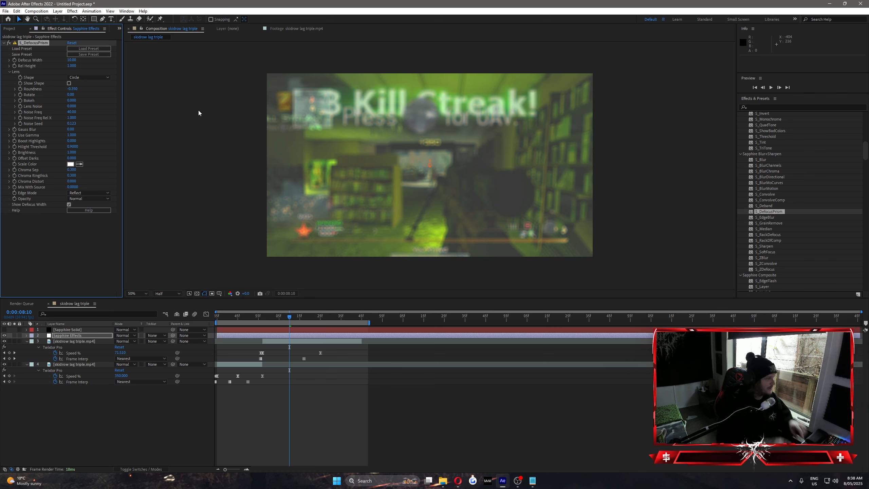
Set S_DefocusPrism's Defocus Width to 20 and its Bokeh to 1.72
mouse_move(71, 60)
mouse_down()
mouse_move(85, 61)
mouse_move(60, 64)
mouse_up()
drag(61, 65, 65, 71)
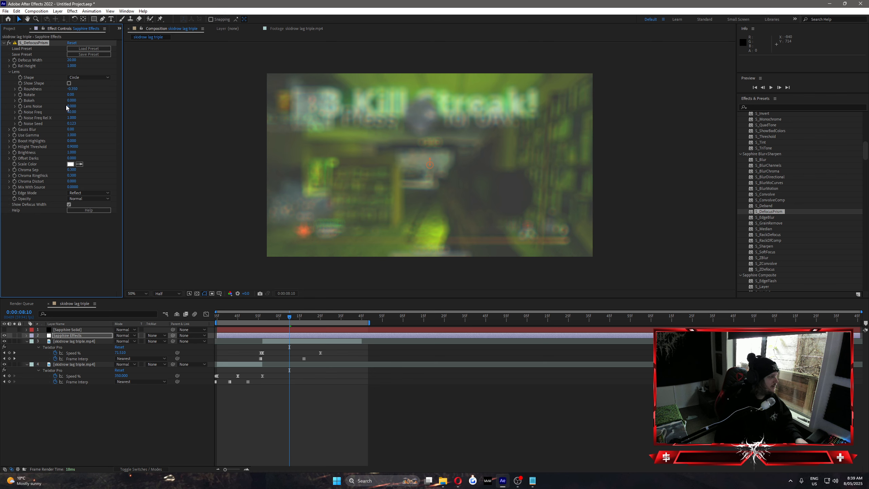
drag(105, 104, 254, 114)
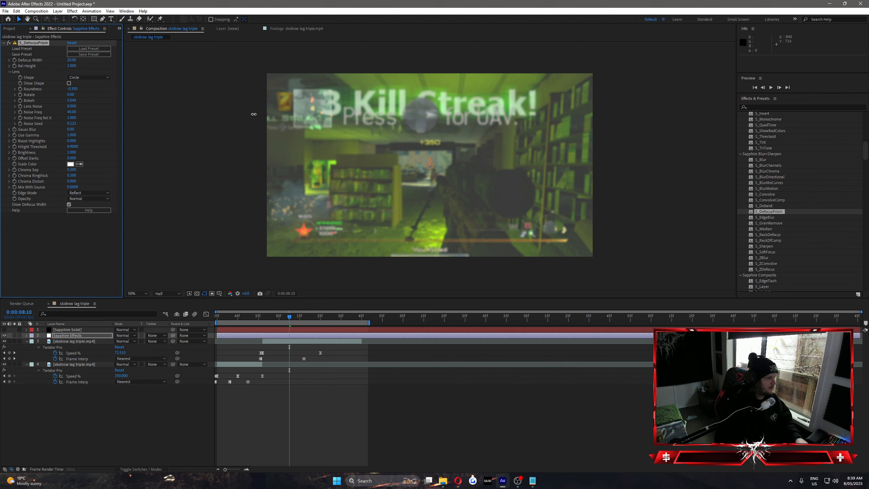
drag(141, 110, 135, 110)
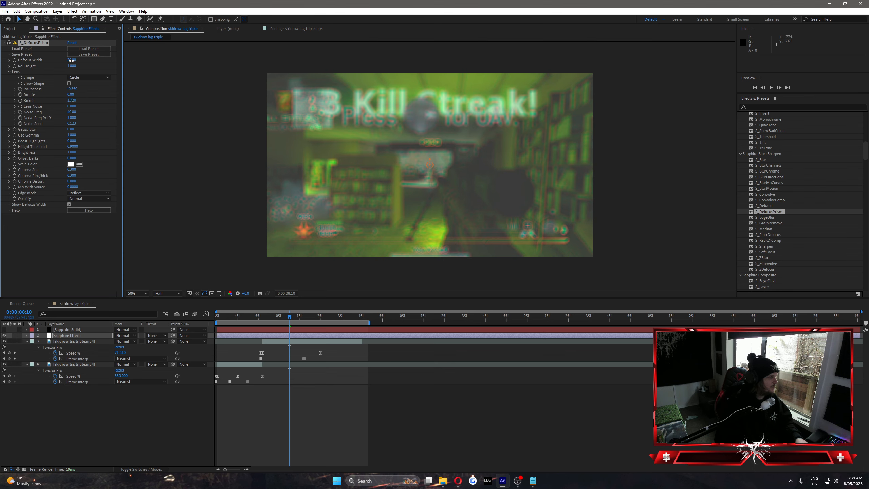
Vary S_DefocusPrism's Defocus Width between 19 and 11, and delete the effect
mouse_move(72, 61)
mouse_down()
mouse_move(78, 64)
mouse_move(71, 68)
mouse_up()
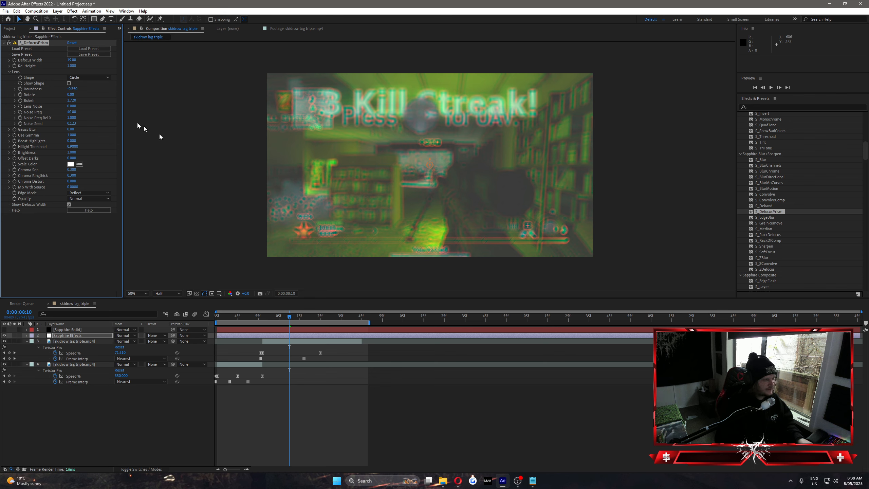
drag(73, 88, 62, 65)
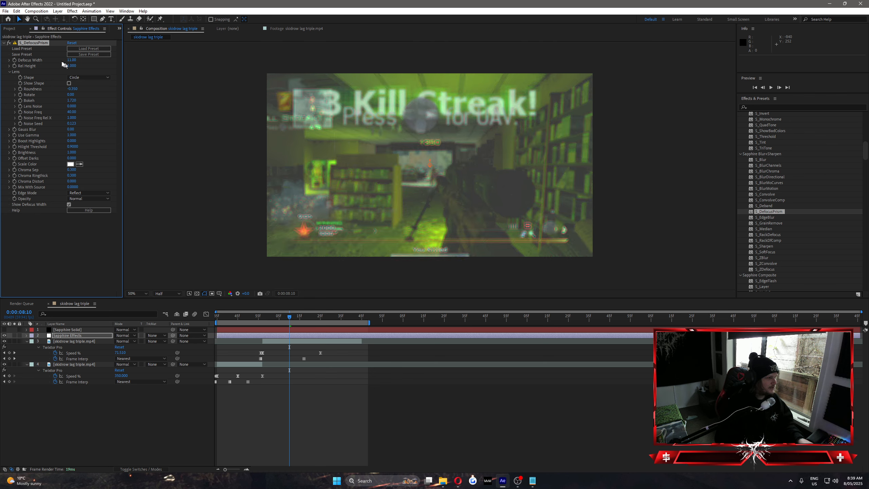
key(Delete)
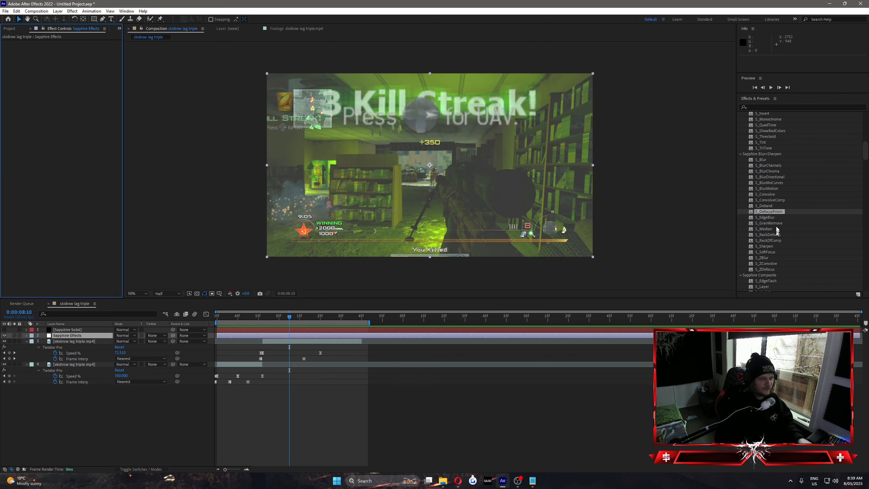
Try S_EdgeBlur on the Sapphire Effects layer with a larger Blur Width, and delete the effect
drag(761, 218, 343, 336)
drag(72, 71, 101, 80)
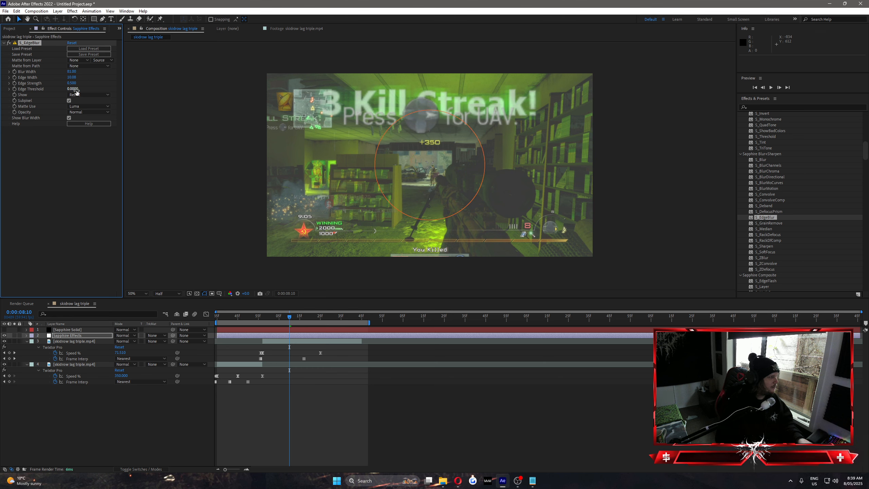
drag(62, 95, 98, 86)
click(33, 44)
key(Delete)
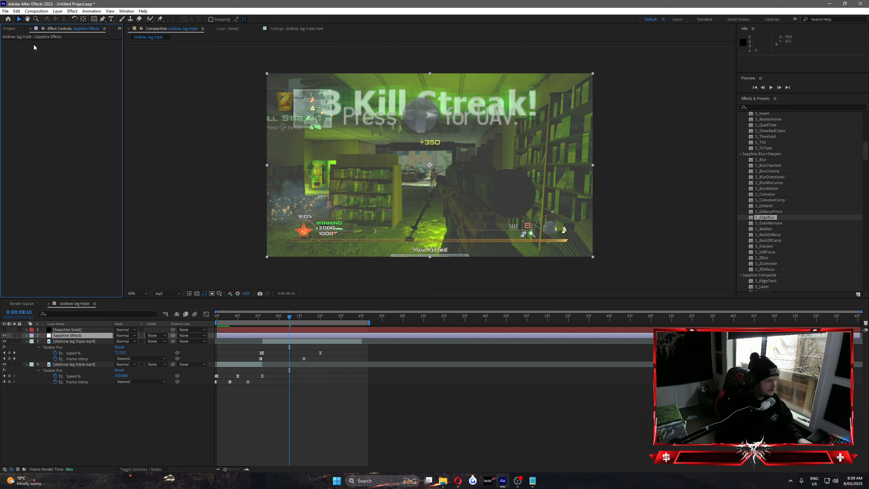
Try S_GrainRemove on the Sapphire Effects layer, compare it off and on, lower its Smooth value, and delete it
drag(769, 223, 279, 337)
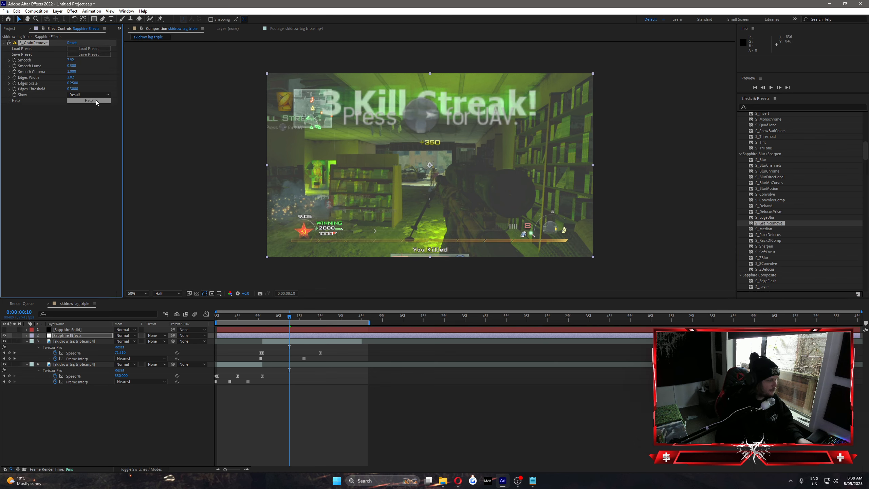
click(9, 43)
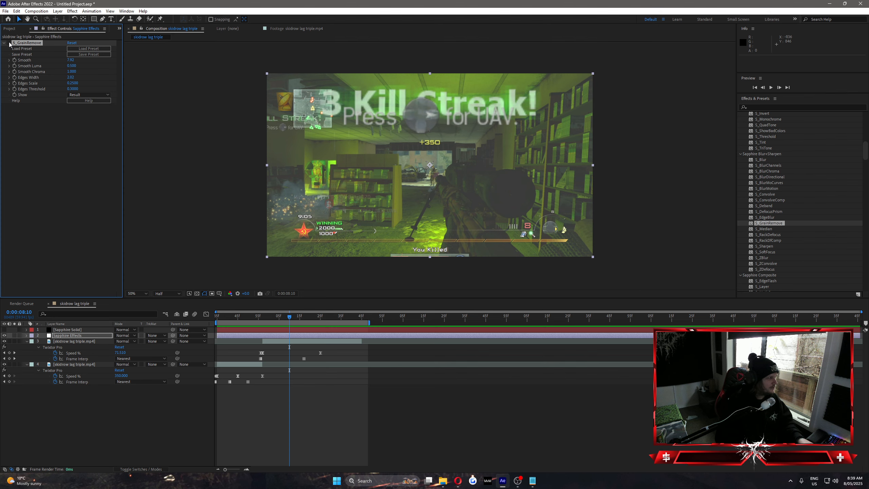
scroll(282, 193, up, 1)
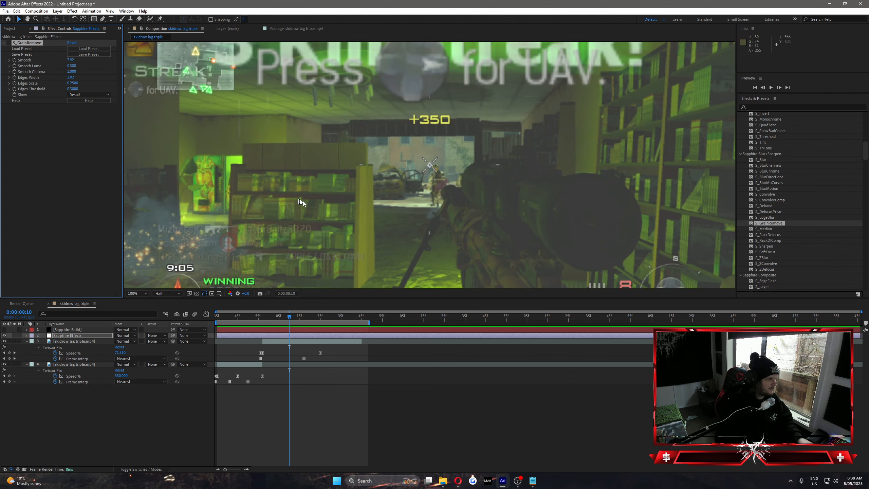
click(9, 43)
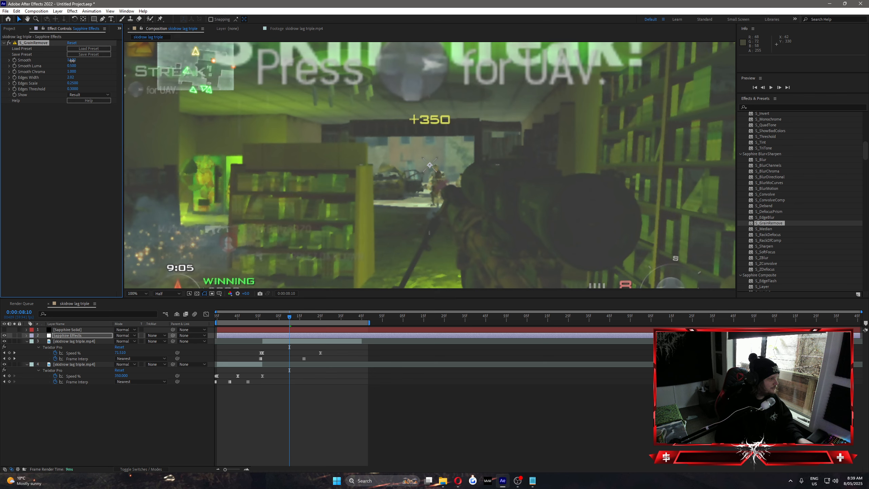
drag(72, 60, 25, 67)
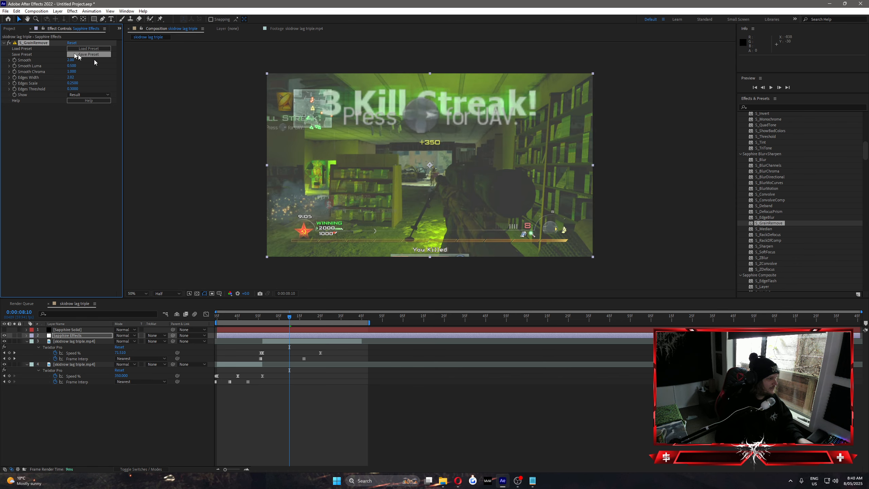
key(Delete)
Apply S_Median to the Sapphire Effects layer, increase its Size and enable Subpixel
click(766, 230)
drag(763, 232, 288, 336)
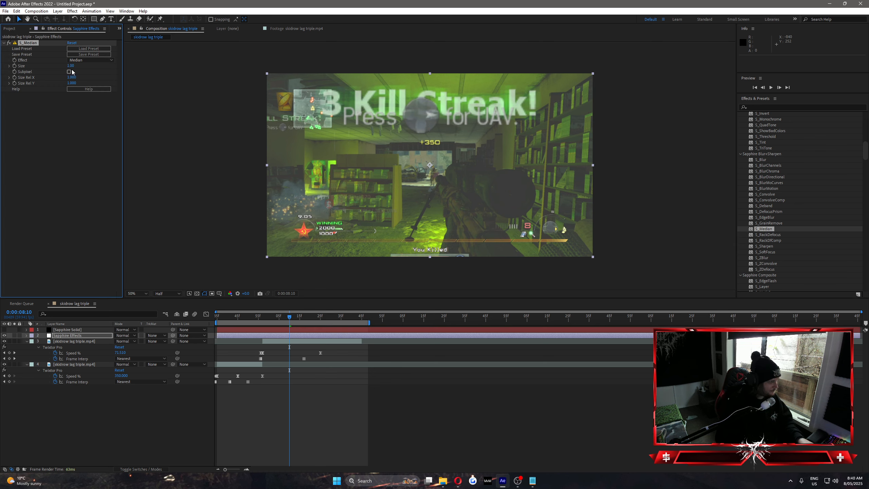
click(89, 60)
click(70, 116)
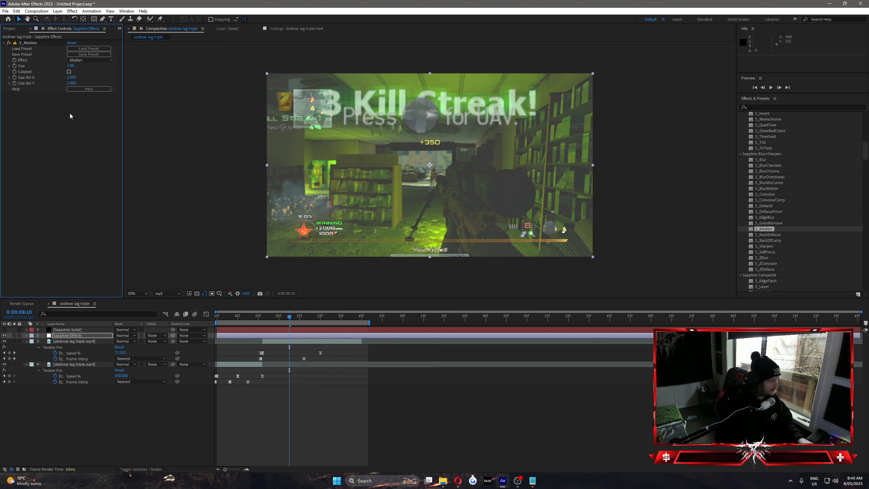
drag(71, 66, 119, 73)
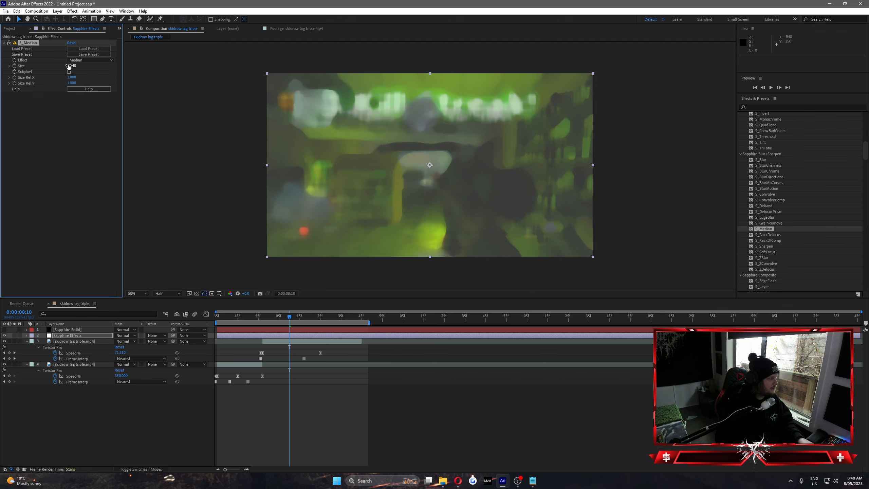
mouse_move(69, 67)
mouse_down()
mouse_move(31, 71)
mouse_move(104, 69)
mouse_up()
Try the MedianChannels mode of S_Median and switch the Effect option back to Median
click(96, 61)
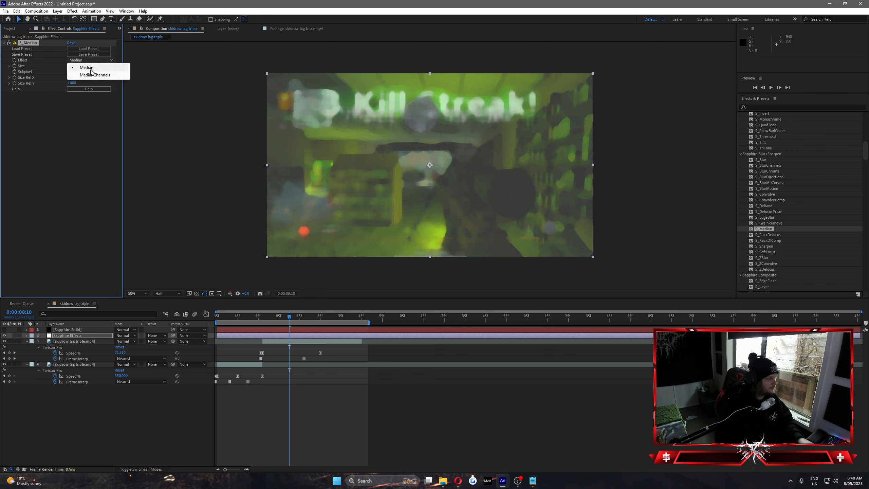
click(90, 74)
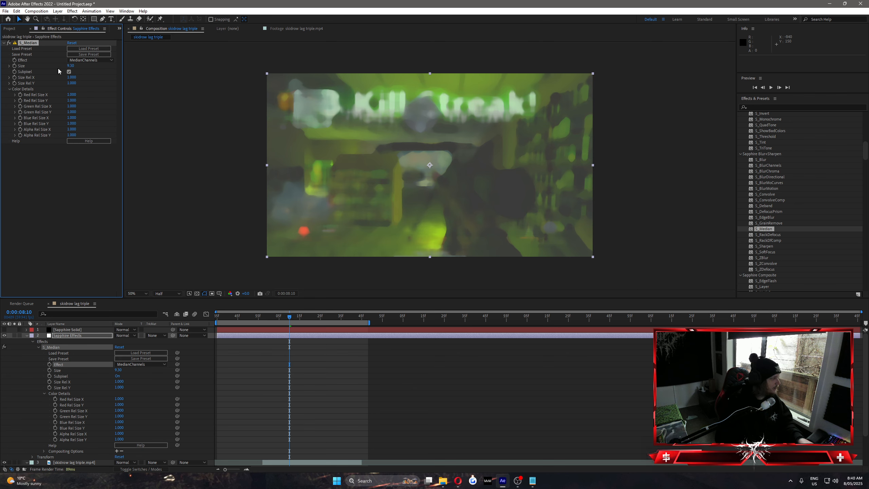
click(89, 60)
click(87, 65)
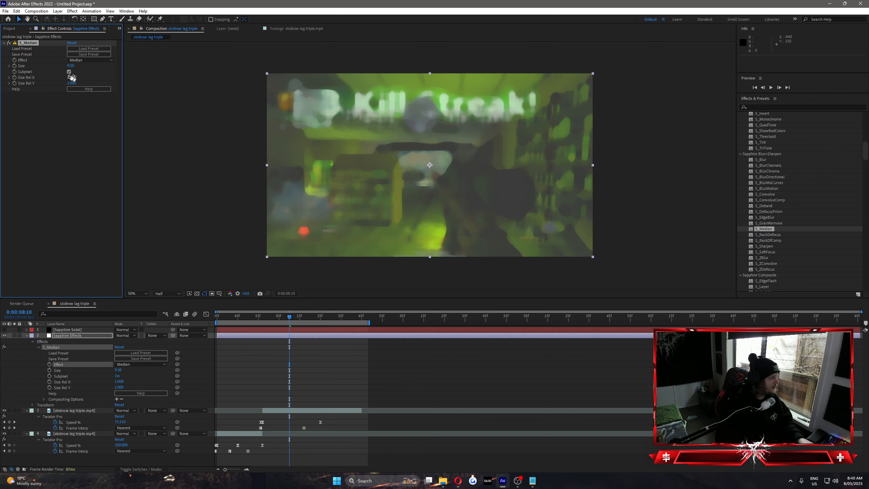
Delete the S_Median effect from the Sapphire Effects layer
drag(70, 65, 17, 73)
key(Delete)
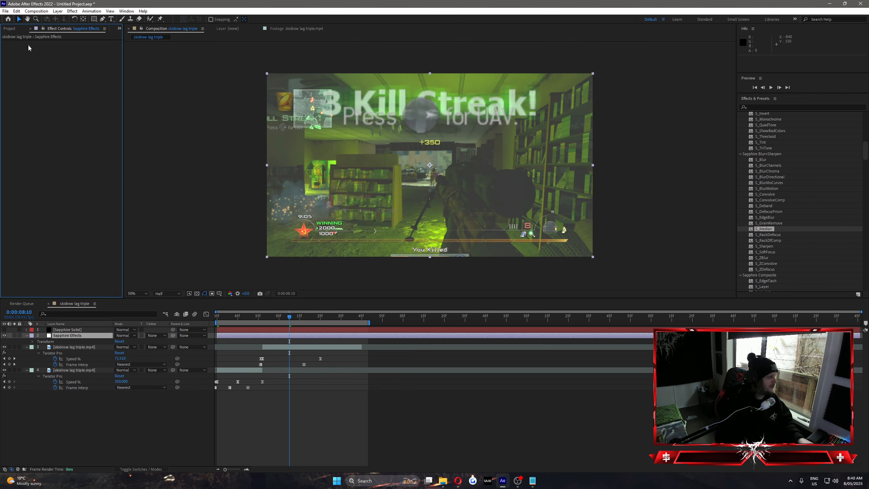
Try S_RackDefocus on the Sapphire Effects layer, adjusting its Defocus Width and the lens Roundness, Rotate, Bokeh and Lens Noise, and delete it
click(768, 235)
drag(769, 235, 284, 336)
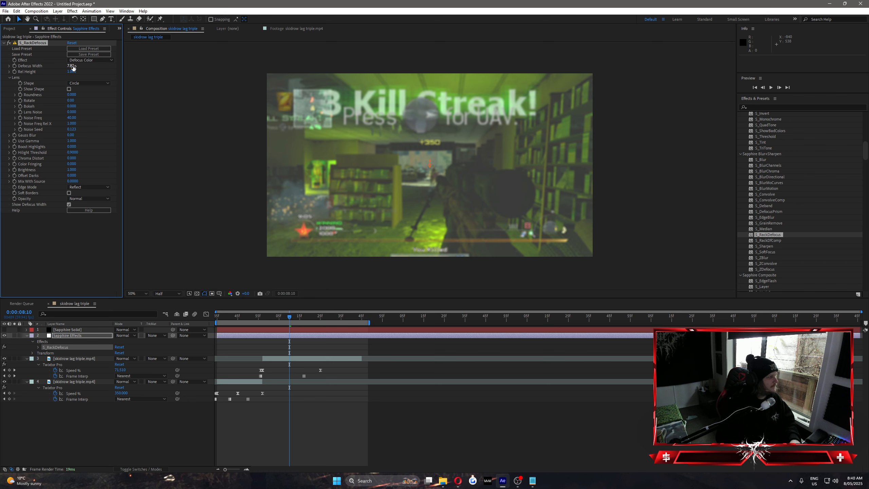
drag(73, 68, 95, 87)
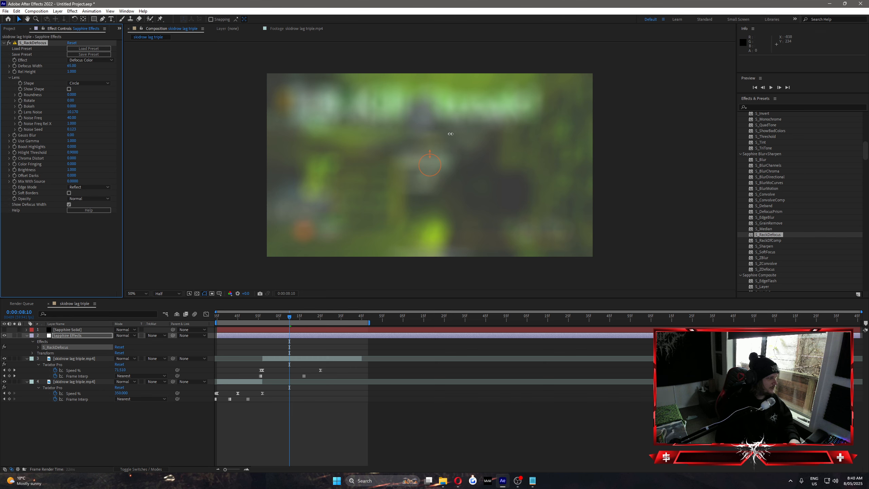
mouse_move(72, 107)
mouse_down()
mouse_move(186, 108)
mouse_move(91, 107)
mouse_up()
drag(98, 99, 81, 97)
mouse_move(73, 66)
mouse_down()
mouse_move(55, 71)
mouse_move(87, 67)
mouse_move(57, 69)
mouse_up()
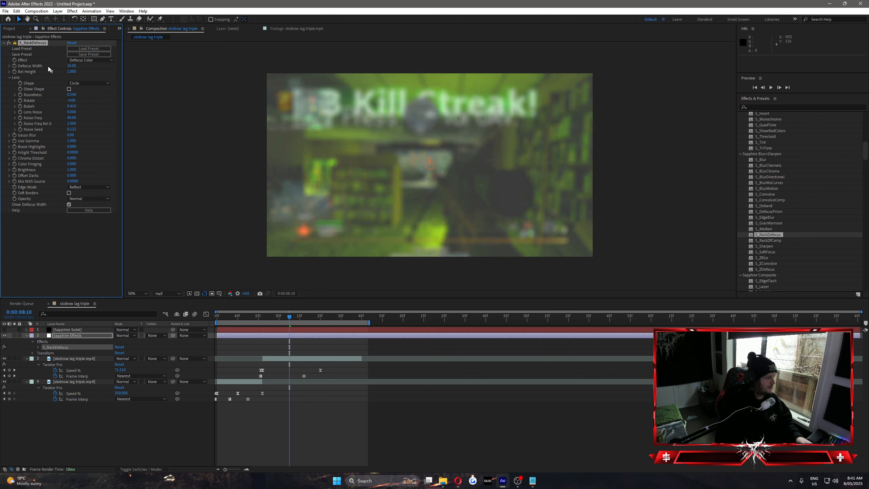
key(alt+Tab)
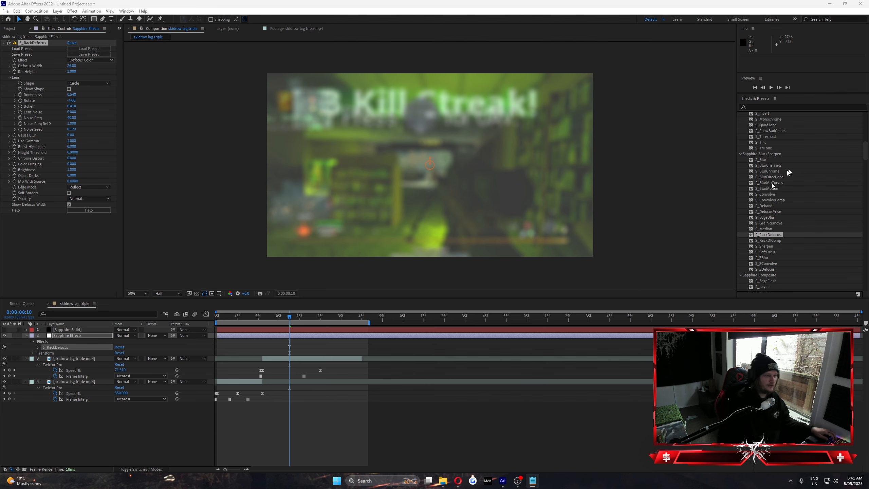
click(36, 42)
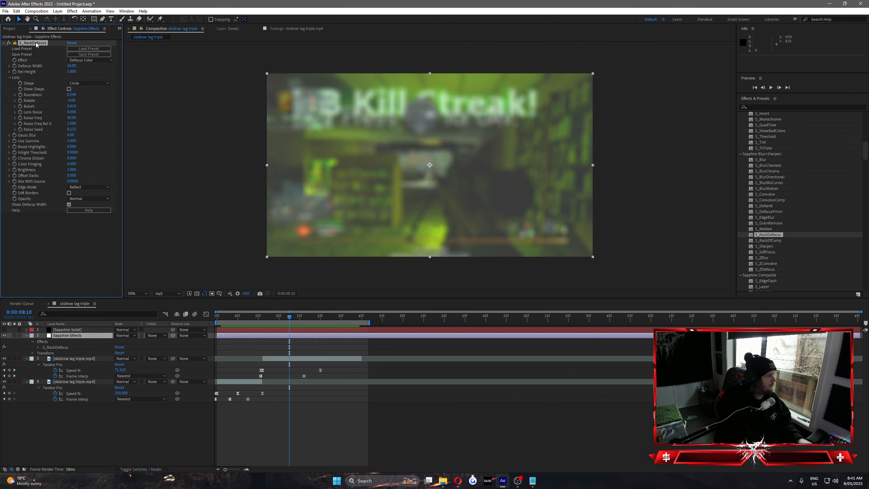
key(Delete)
Try S_RackDfComp on the Sapphire Effects layer with Defocus Foreground at 0 and larger background and middle defocus, and delete it
drag(769, 240, 264, 336)
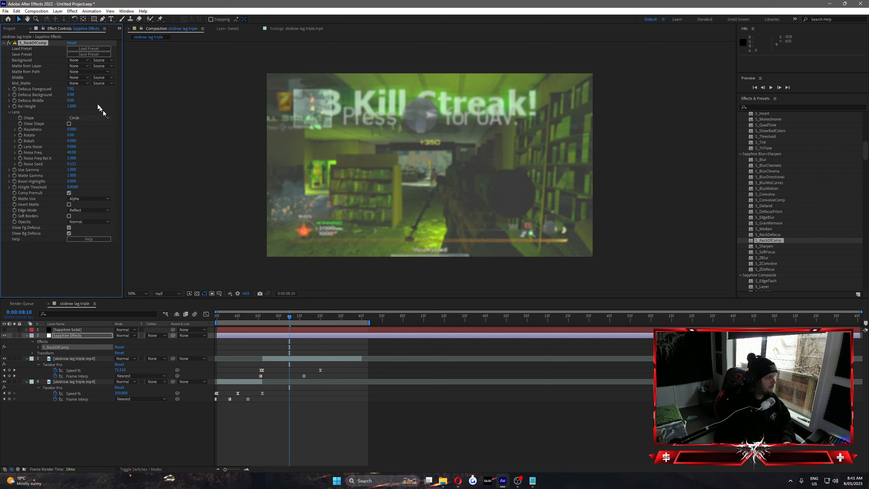
mouse_move(76, 90)
mouse_down()
mouse_move(96, 91)
mouse_move(71, 95)
mouse_move(121, 99)
mouse_move(65, 92)
mouse_up()
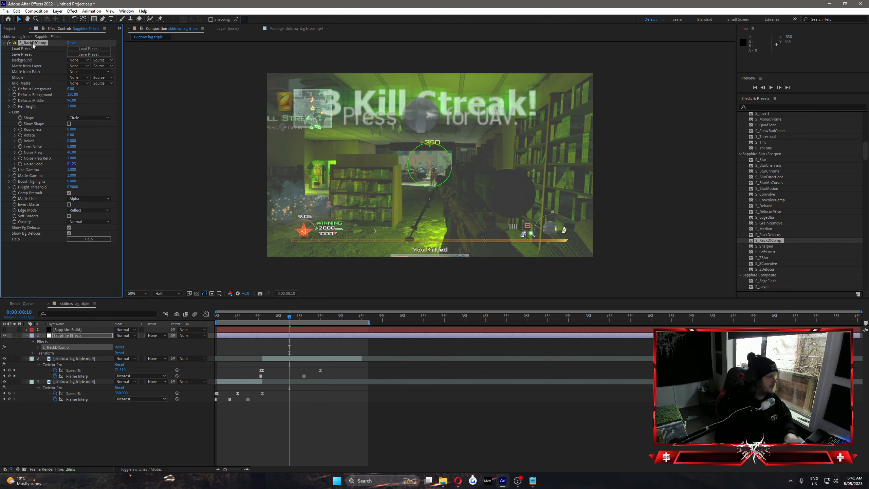
key(Delete)
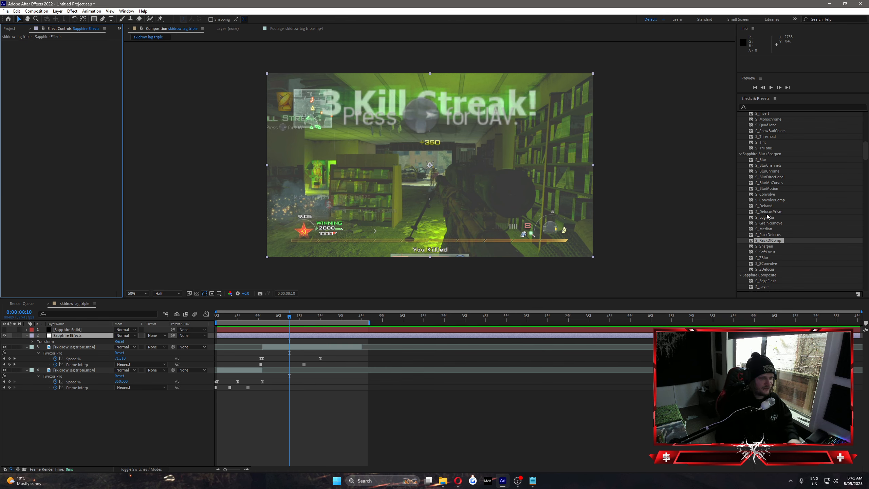
Apply S_Sharpen to the Sapphire Effects layer, set Sharpen Amp to 0.5 and increase the Sharpen Width
scroll(766, 234, down, 1)
drag(766, 232, 285, 334)
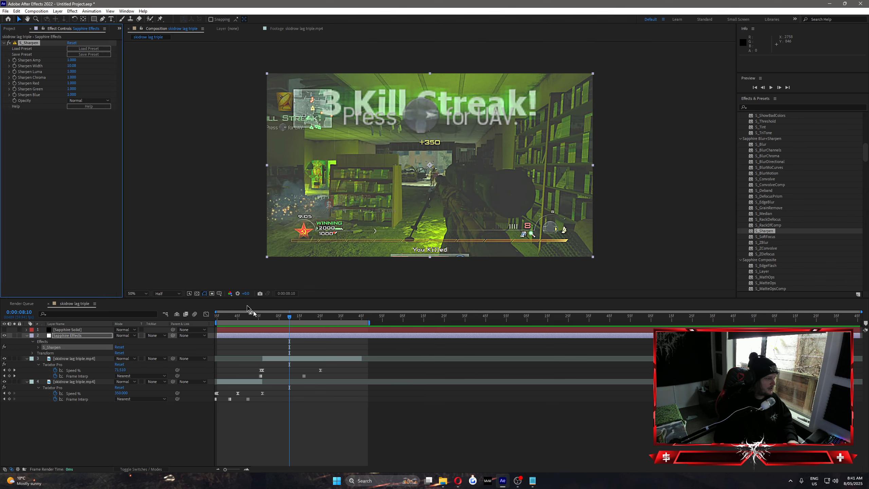
click(72, 60)
text(0.50)
key(Return)
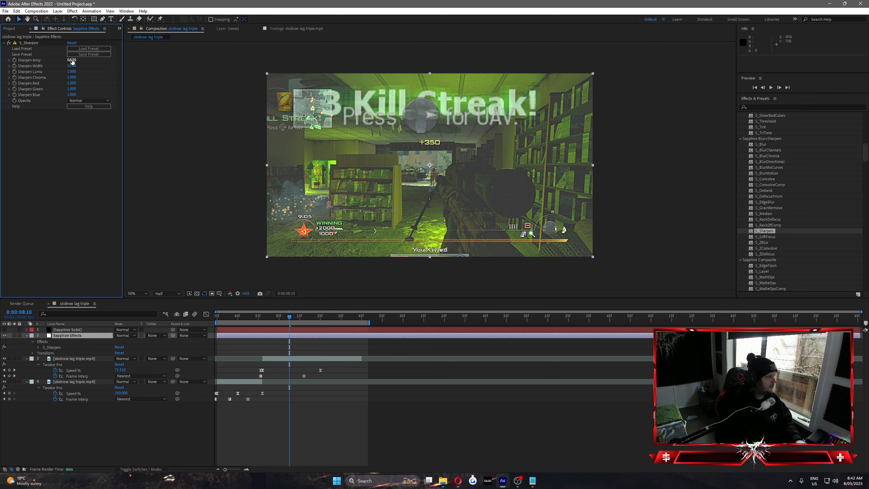
mouse_move(72, 59)
mouse_down()
mouse_move(56, 62)
mouse_move(72, 65)
mouse_up()
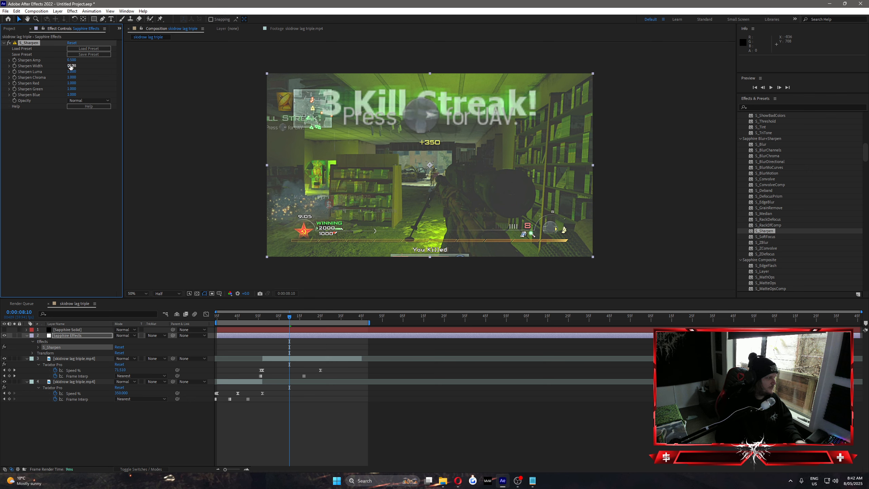
drag(78, 65, 66, 65)
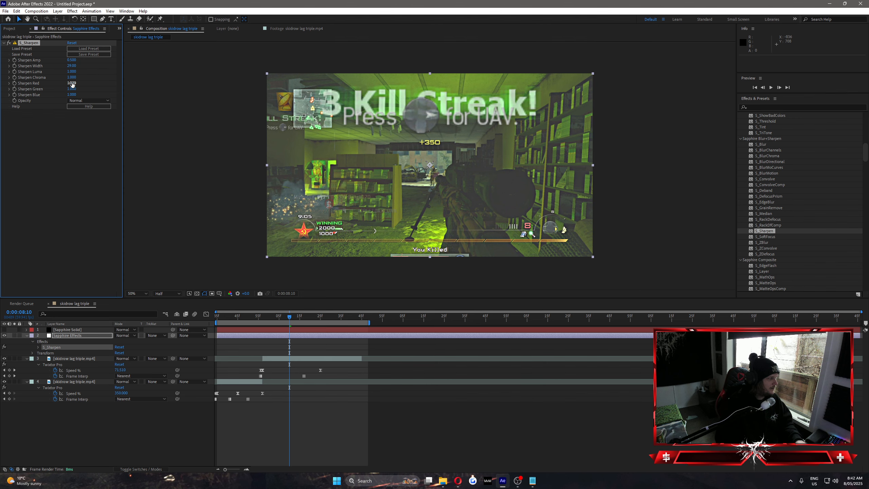
Inspect the sharpened image up close in the composition view and delete the S_Sharpen effect
scroll(386, 186, up, 1)
scroll(403, 175, down, 1)
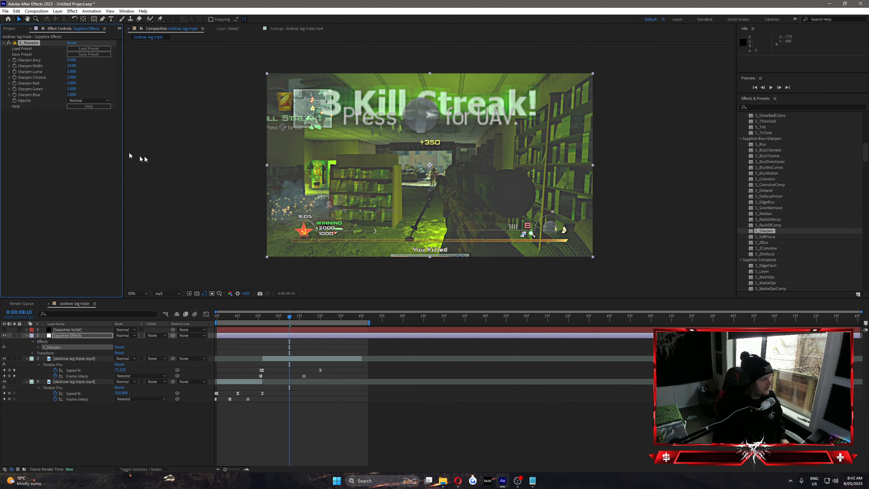
scroll(443, 163, up, 1)
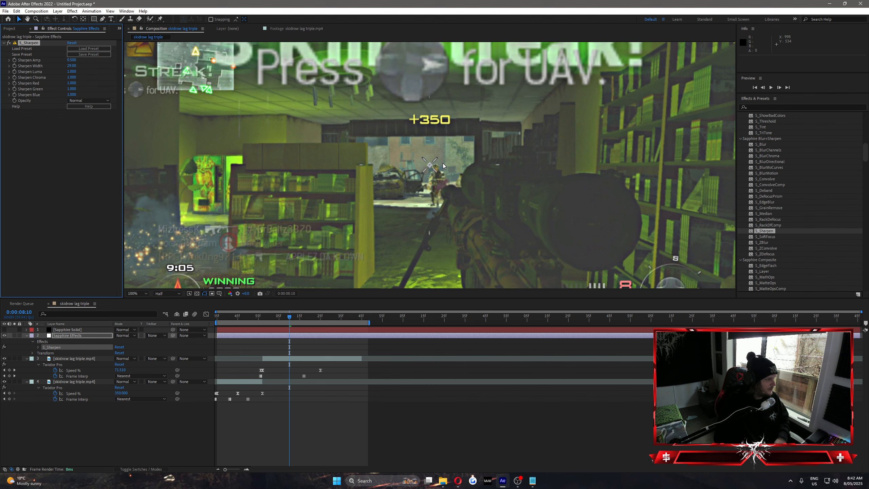
scroll(443, 163, down, 1)
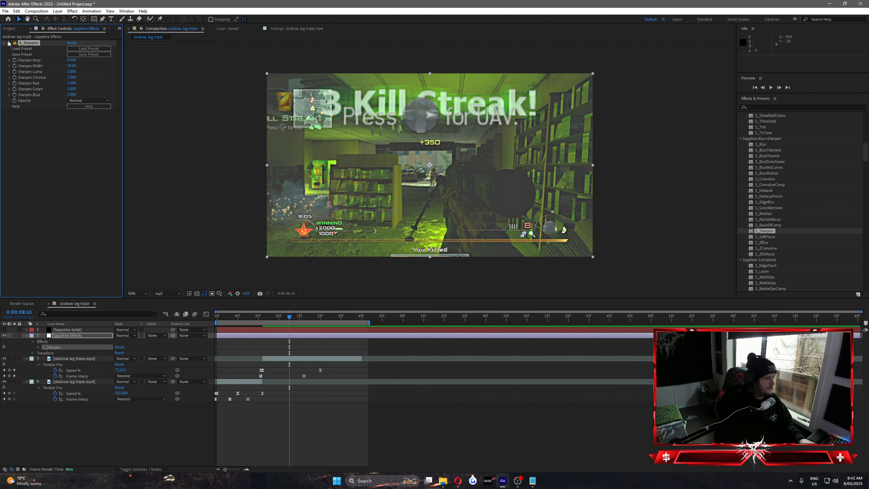
key(Delete)
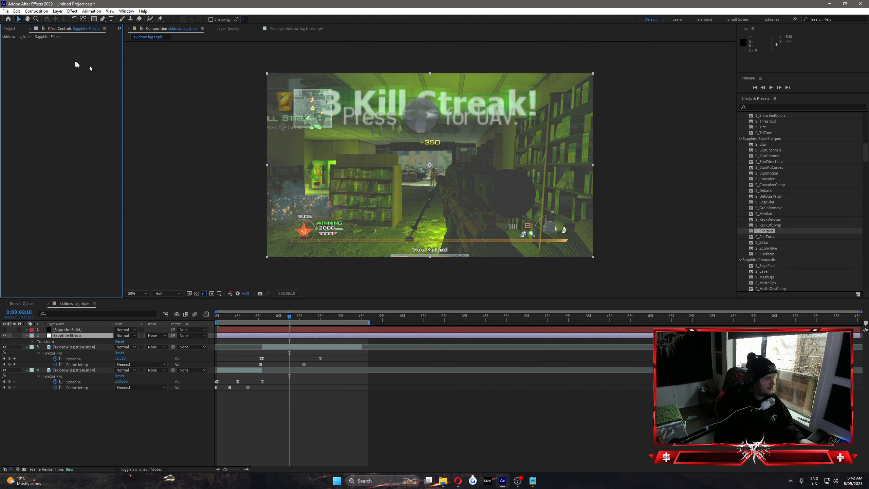
Try S_SoftFocus on the Sapphire Effects layer, varying its Soft Width from 0 to about 212, and delete the effect
click(765, 237)
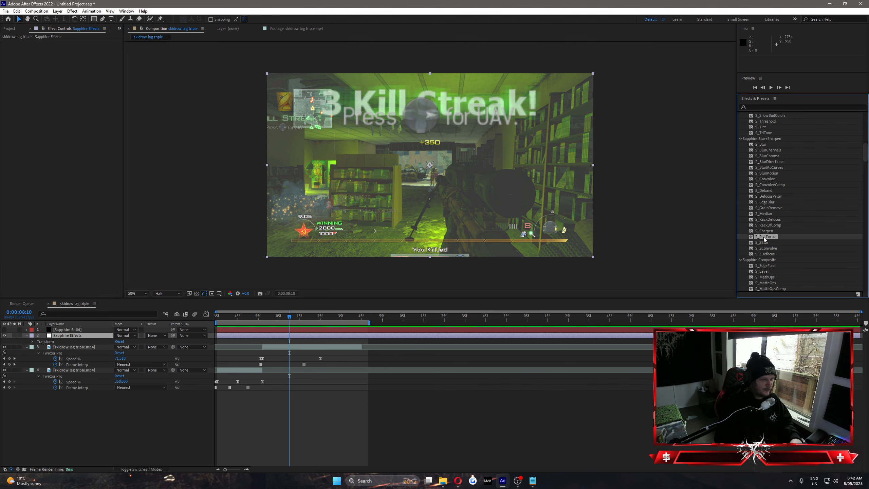
drag(764, 238, 270, 336)
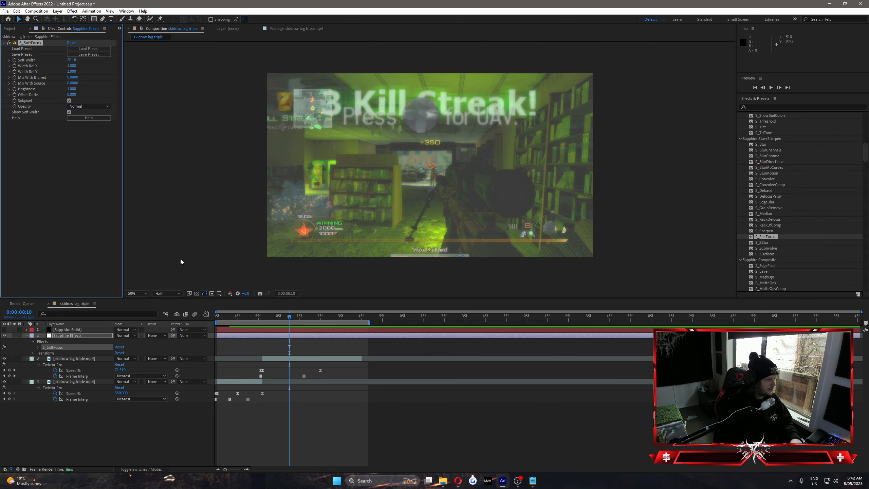
click(72, 60)
text(68)
key(Return)
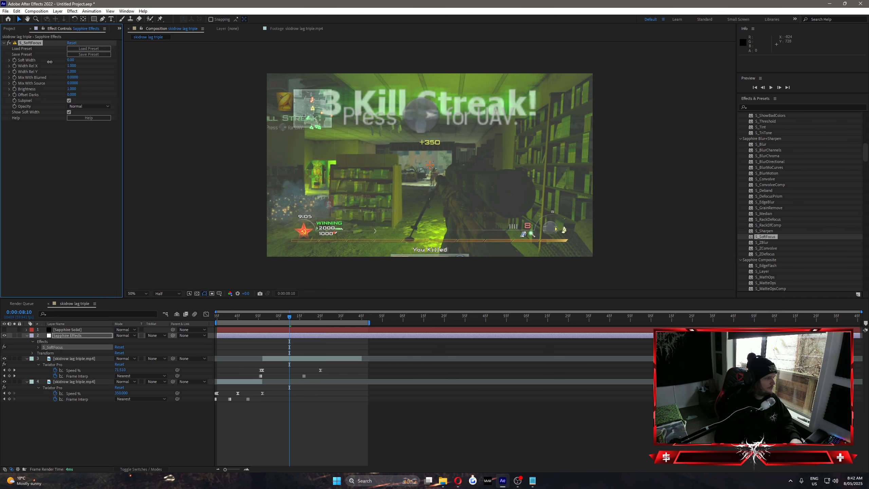
drag(78, 66, 62, 81)
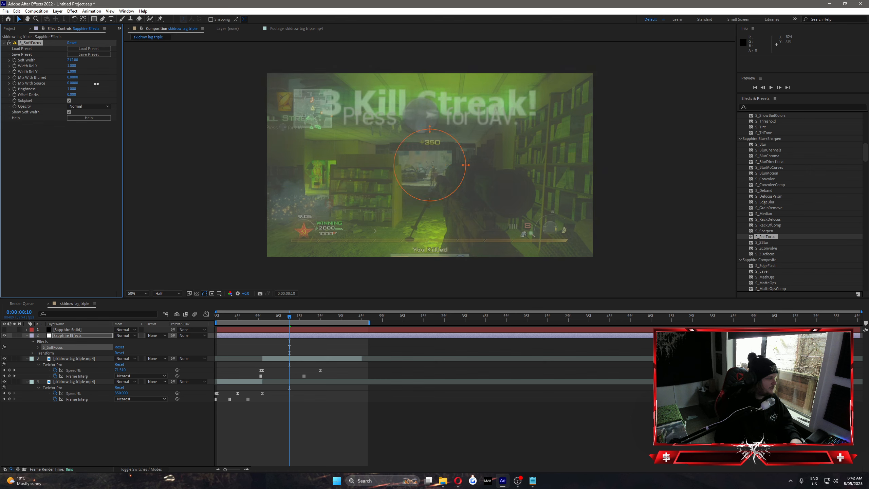
click(33, 45)
key(Delete)
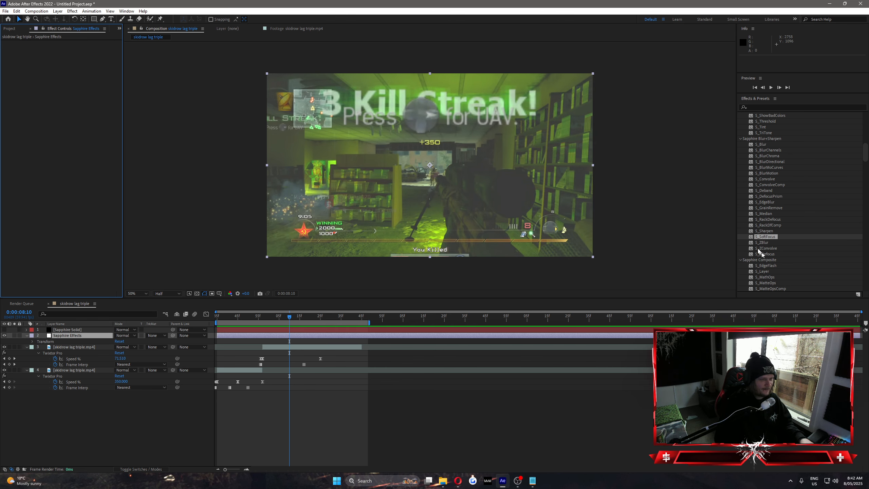
Apply S_ZBlur to the Sapphire Effects layer, raise its Focal Depth to about 1.1 and set it back to 0
click(766, 244)
drag(766, 245, 256, 336)
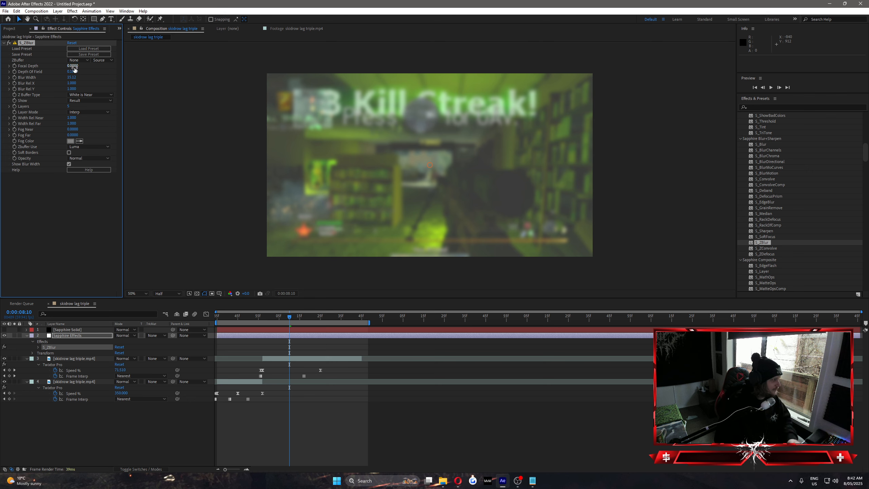
drag(75, 69, 122, 79)
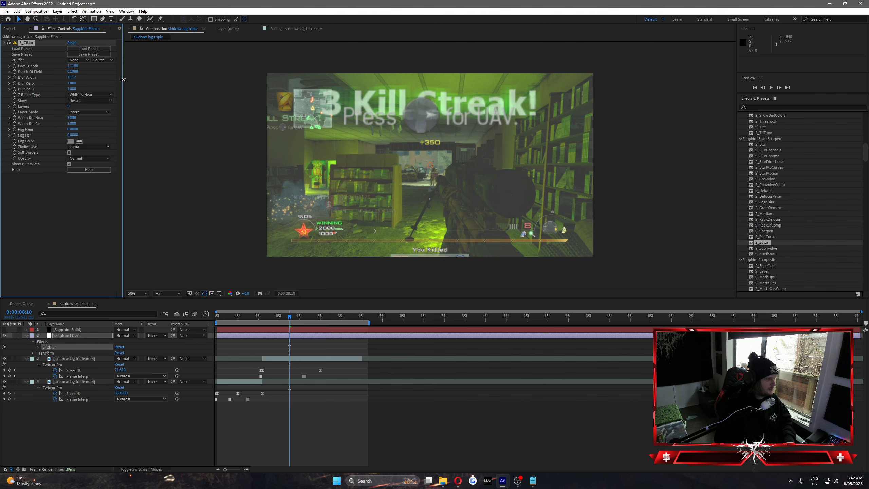
click(74, 66)
text(0)
key(Return)
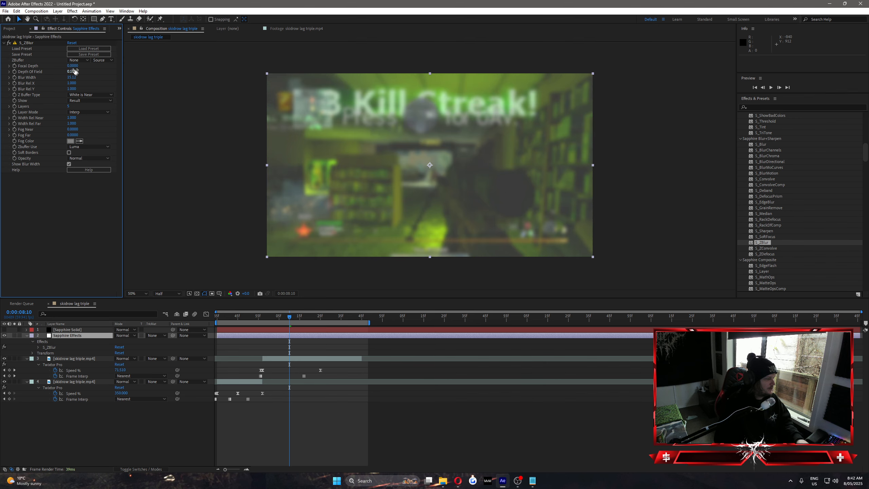
Try S_ZBlur Focal Depth values of about 0.84 and -0.55, and delete the effect
drag(74, 67, 109, 70)
click(82, 60)
click(88, 85)
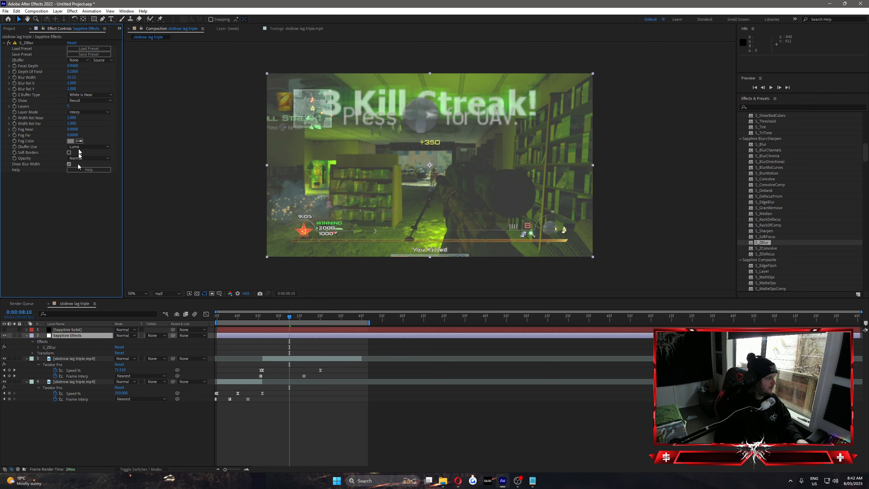
drag(77, 68, 40, 76)
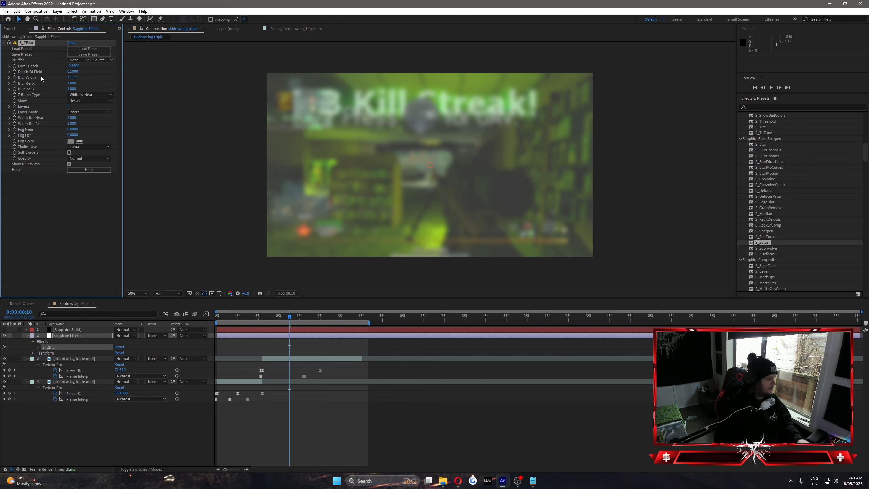
click(20, 43)
key(Delete)
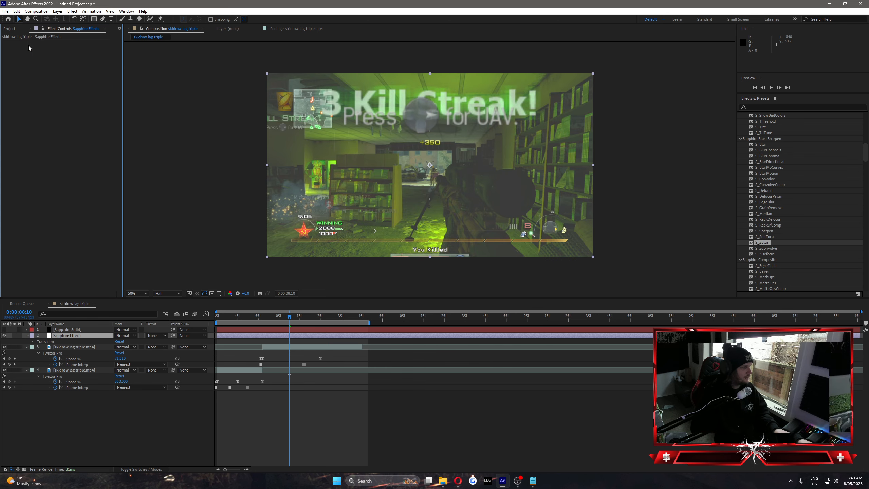
Try S_ZConvolve on the Sapphire Effects layer and delete it, and do the same with S_ZDefocus at a Focal Depth of about 0.84
drag(767, 248, 288, 336)
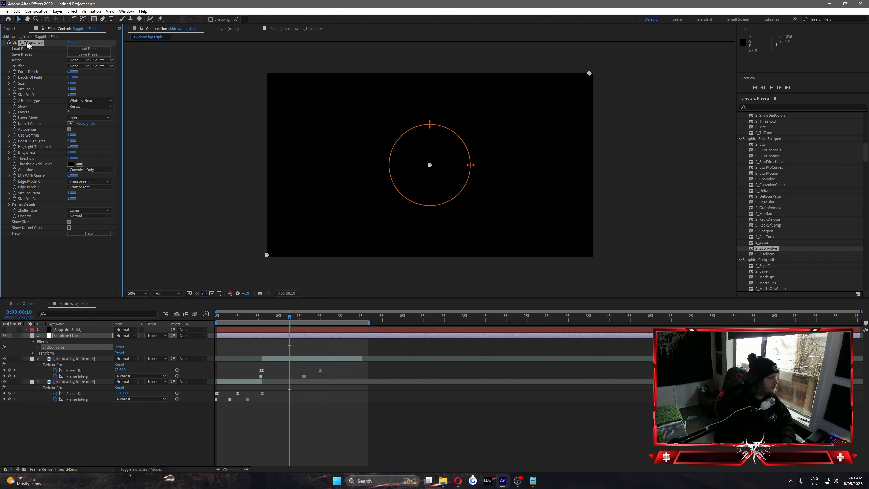
key(Delete)
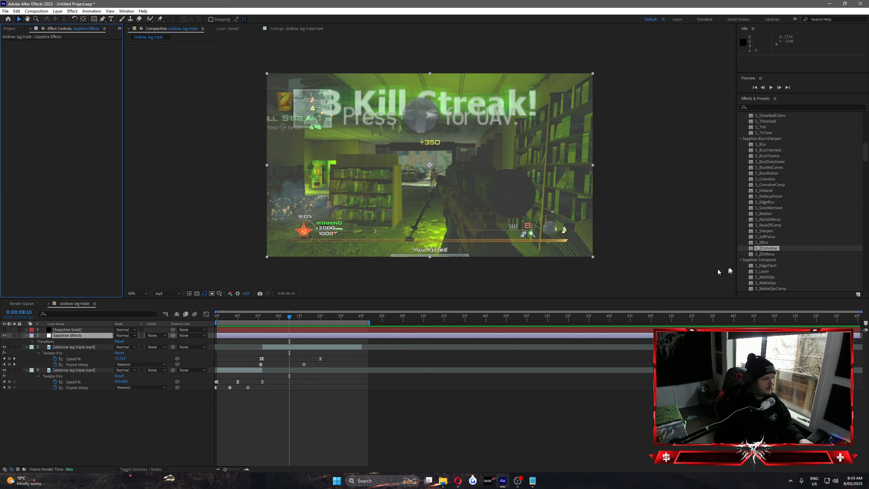
drag(764, 255, 280, 336)
drag(72, 65, 107, 74)
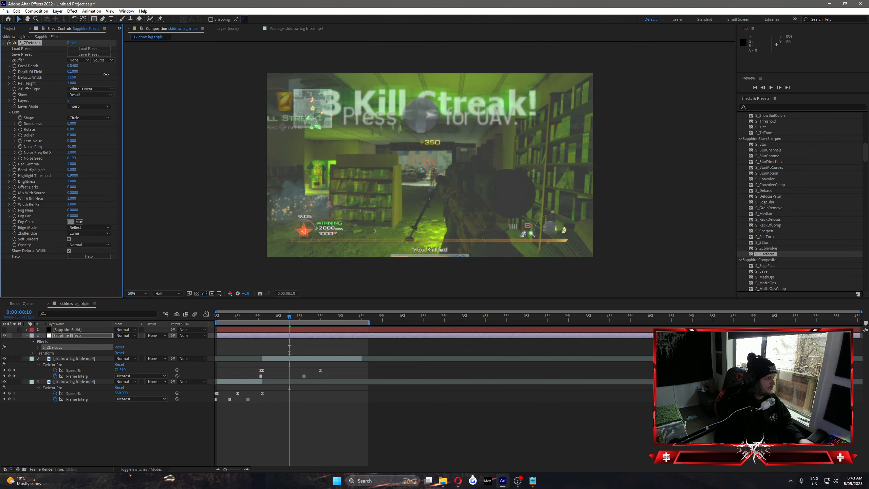
click(33, 44)
key(Delete)
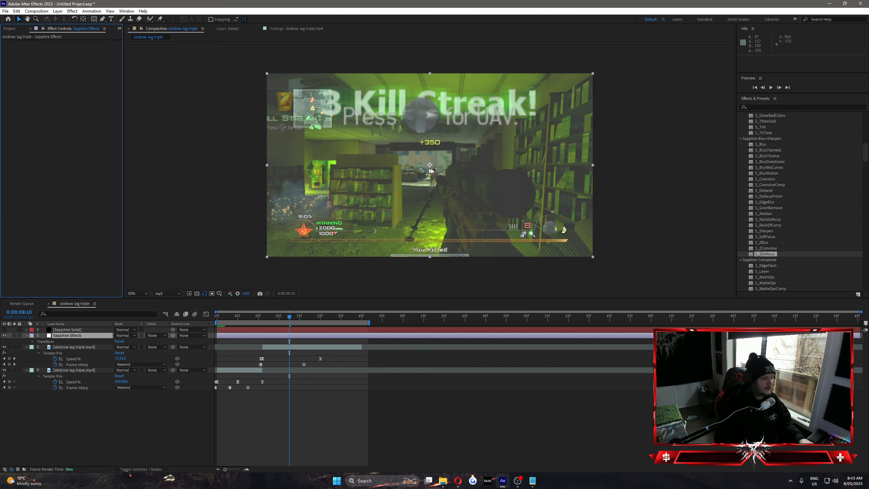
Try S_EdgeFlash on the Sapphire Effects layer with a changed Fg Flash Amp and layer 3 as Background, and delete the effect
scroll(779, 216, down, 2)
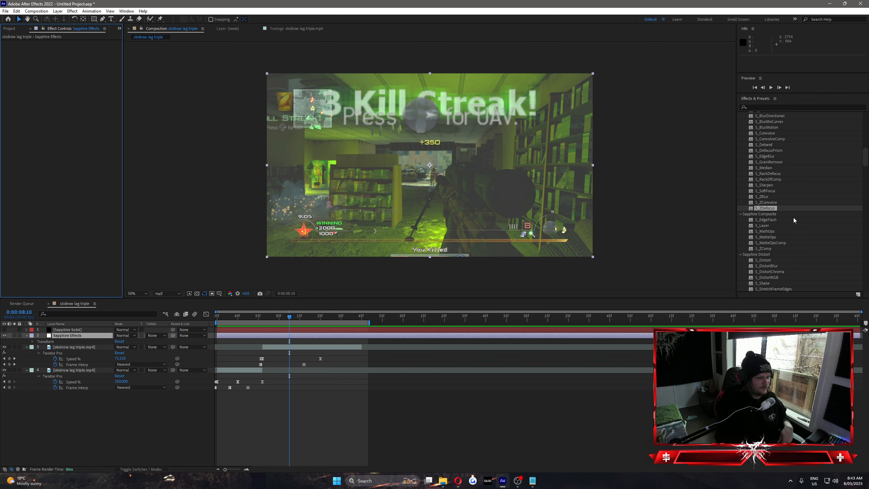
scroll(773, 223, down, 1)
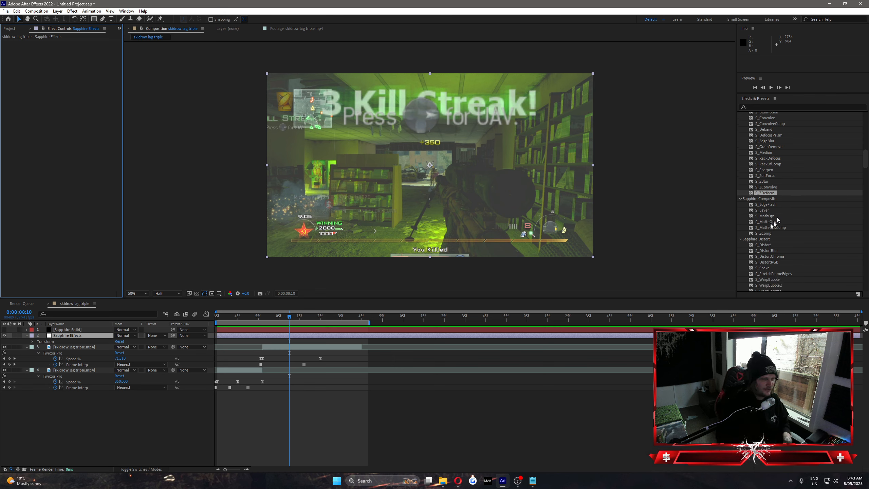
click(760, 206)
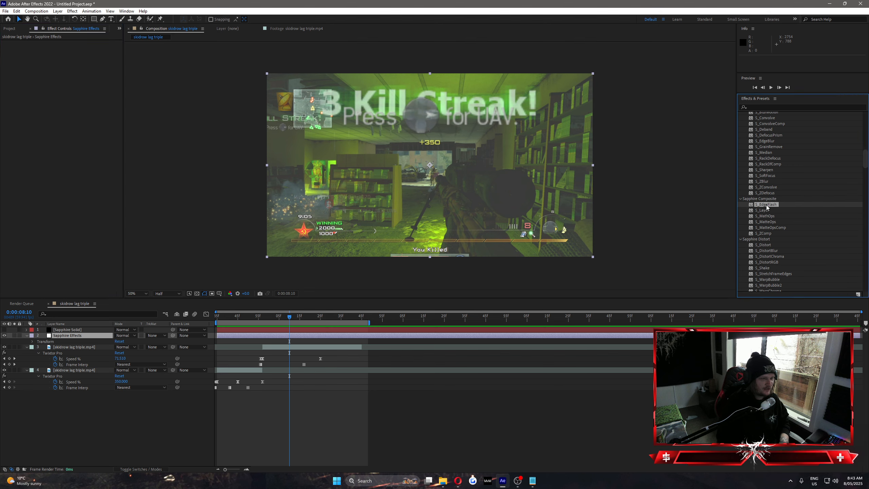
drag(767, 206, 251, 336)
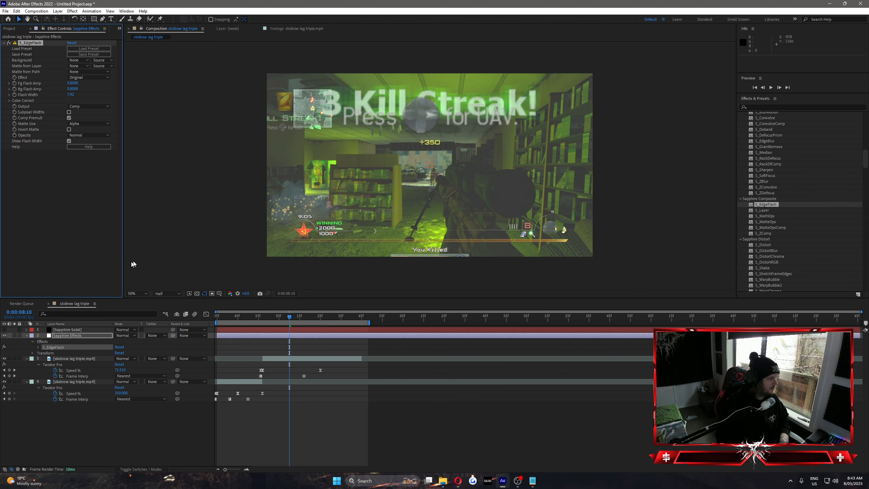
click(72, 83)
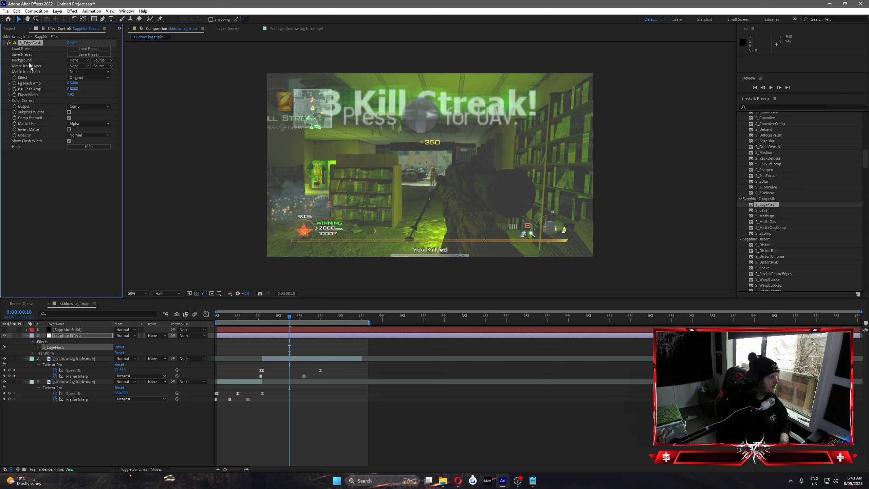
click(79, 60)
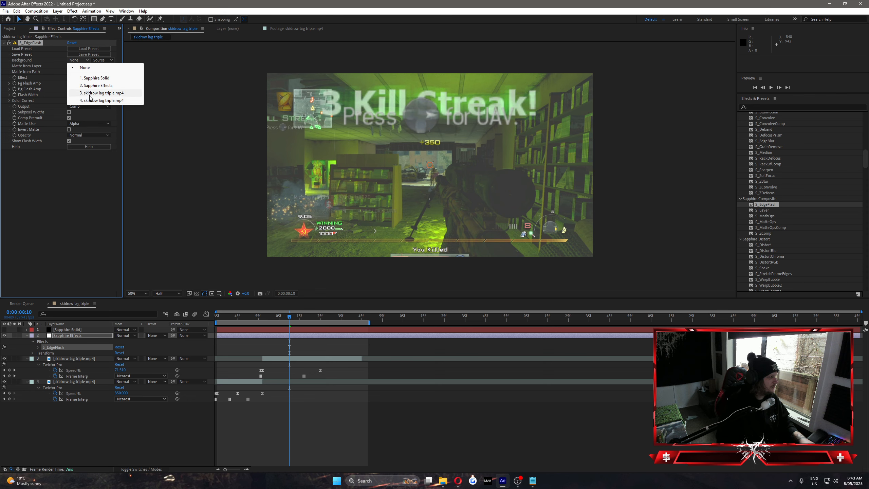
click(87, 93)
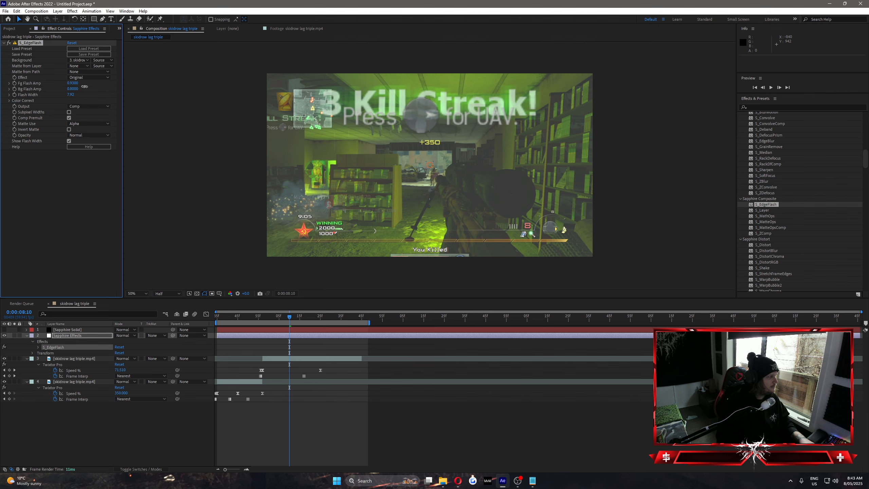
key(Delete)
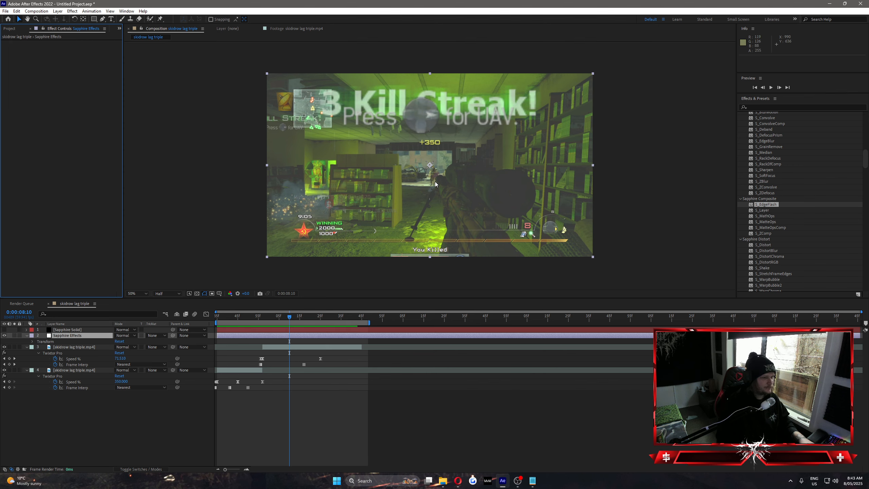
Try S_Layer on the Sapphire Effects layer with brighter Fg and Bg Lights, Bg Darks about -0.22 and layer 3 as Background, and delete it
drag(763, 210, 289, 336)
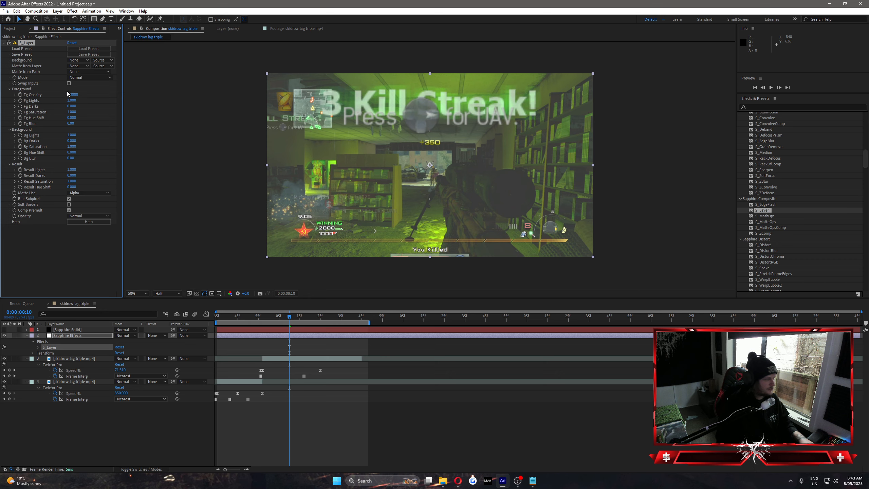
drag(102, 98, 157, 105)
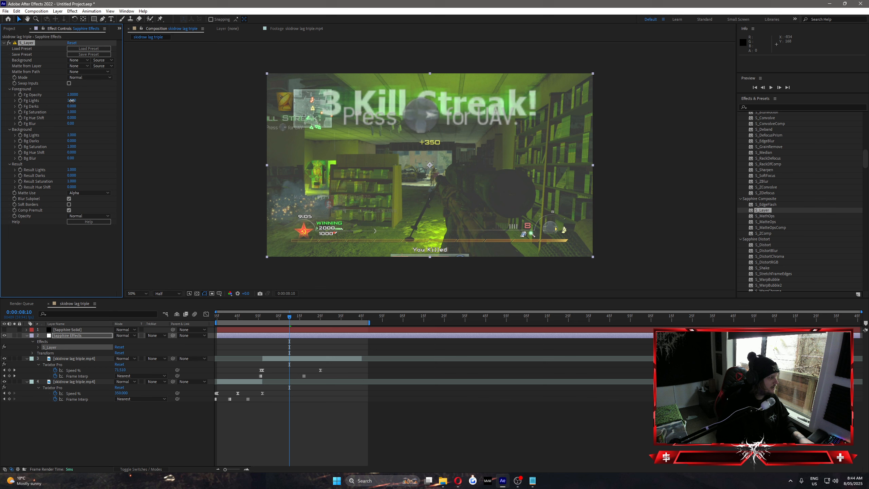
drag(72, 100, 113, 118)
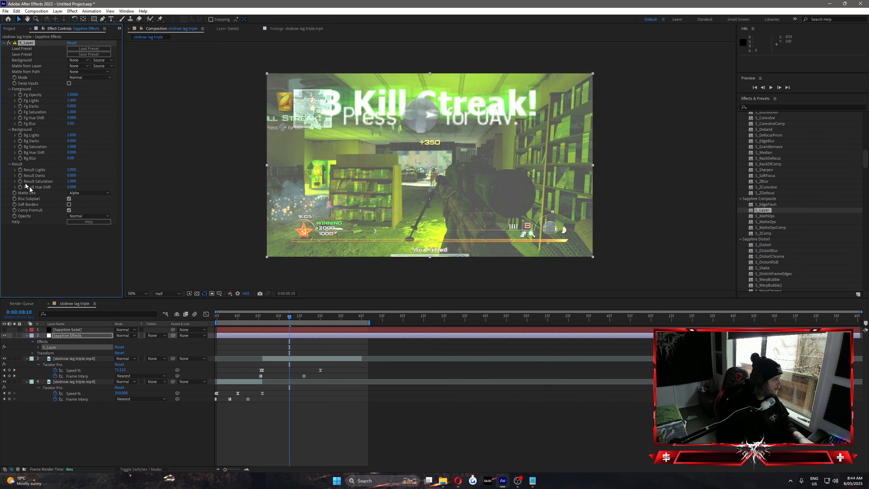
drag(105, 141, 79, 136)
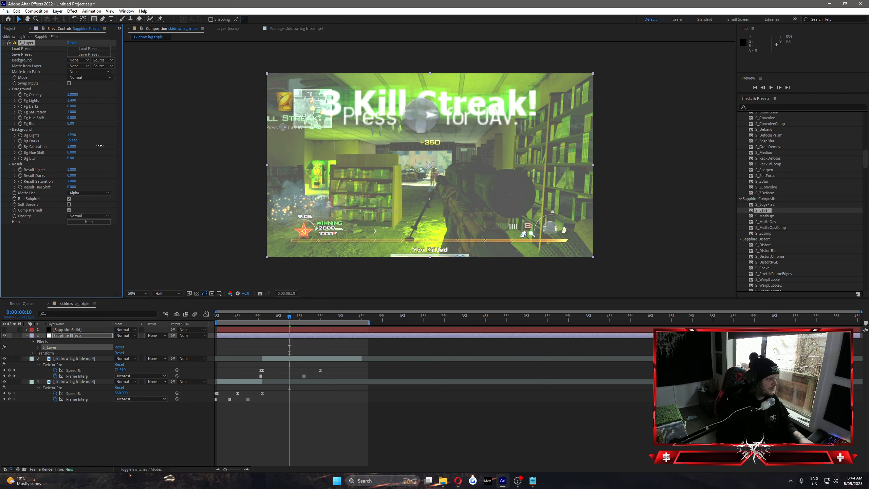
click(75, 61)
click(68, 84)
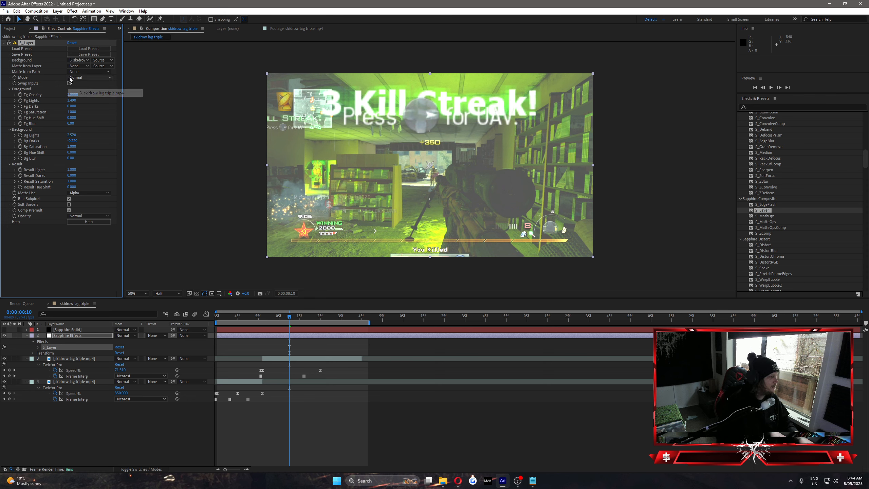
drag(289, 321, 285, 320)
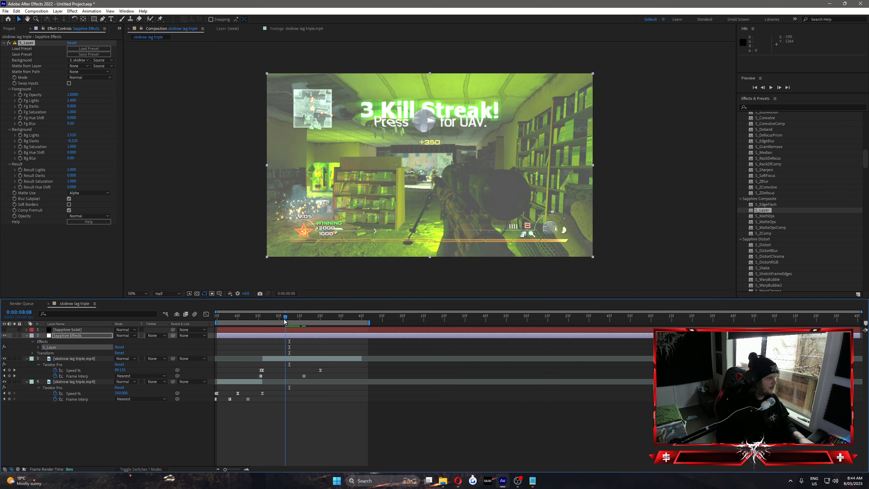
click(45, 45)
key(Delete)
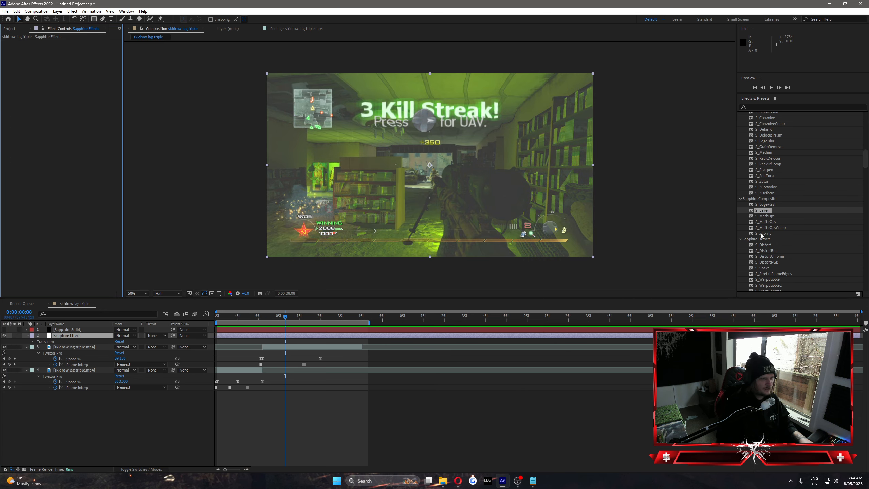
Try S_MathOps on the Sapphire Effects layer, adjusting the A, B and Dest values with Dest Darks at about -0.21, and delete it
drag(766, 216, 440, 339)
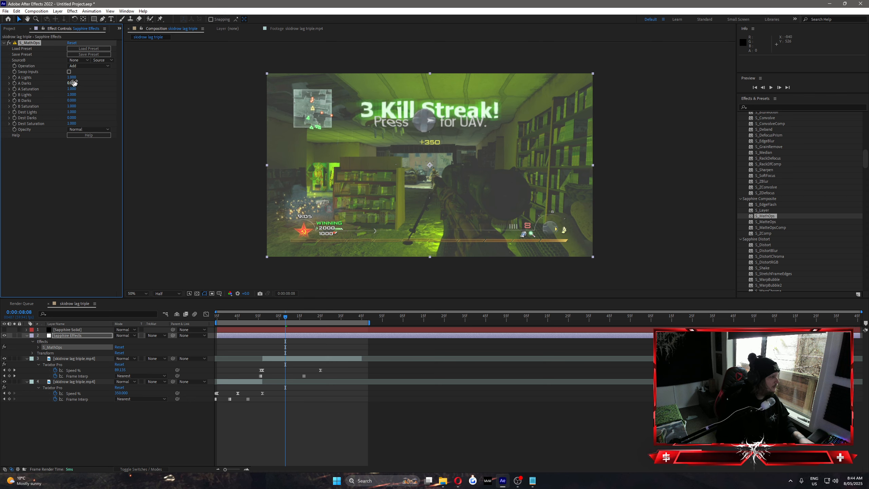
drag(74, 78, 61, 94)
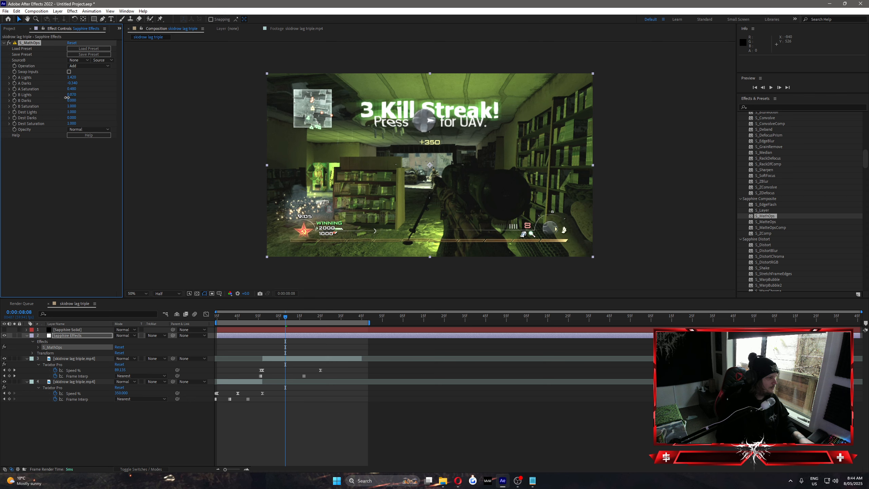
drag(72, 103, 74, 103)
mouse_move(71, 108)
mouse_down()
mouse_move(81, 114)
mouse_move(72, 119)
mouse_up()
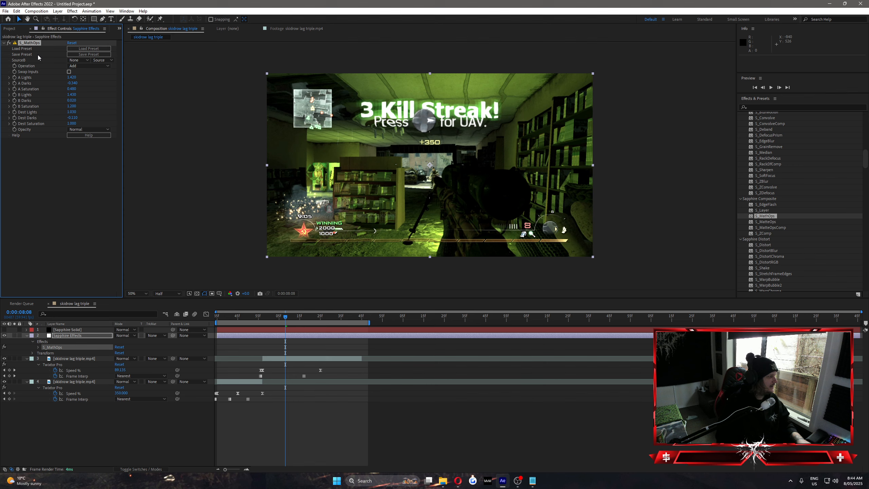
key(Delete)
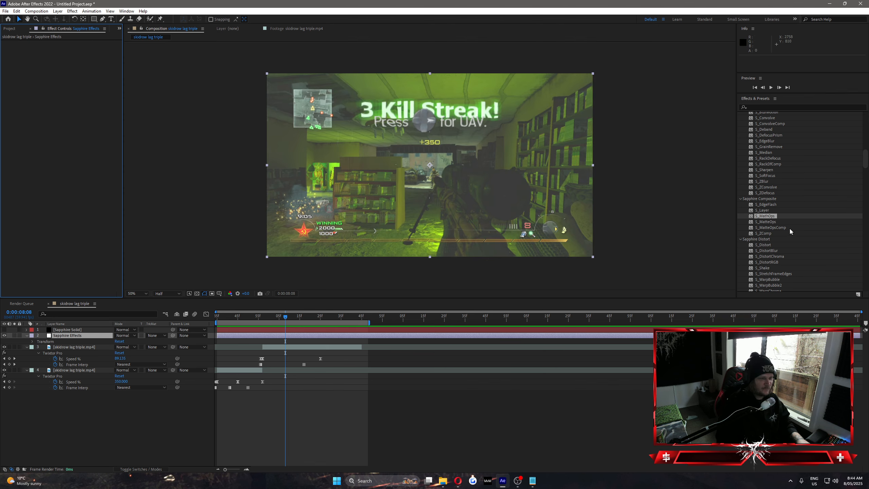
Try S_MatteOps on the Sapphire Effects layer, adjusting Shrink-Grow+ and raising Post Blur to about 7, and delete the effect
click(764, 223)
drag(767, 223, 295, 338)
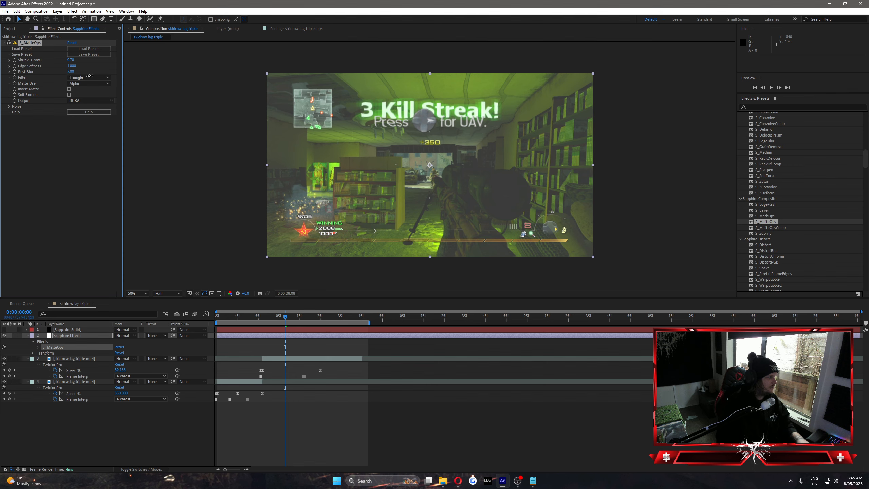
click(69, 89)
key(Delete)
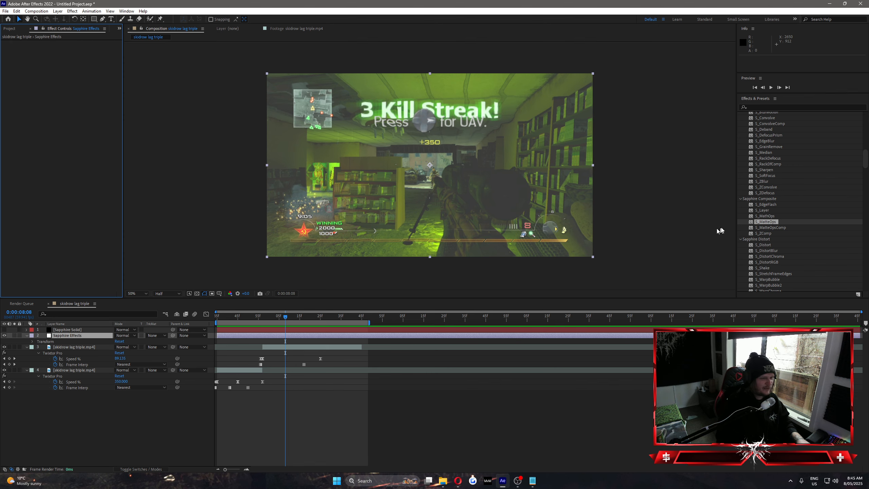
Try S_MatteOps on the layer 3 clip with a raised Shrink-Grow+, placed above Twixtor Pro, delete it and reselect the Sapphire Effects layer
drag(766, 222, 296, 345)
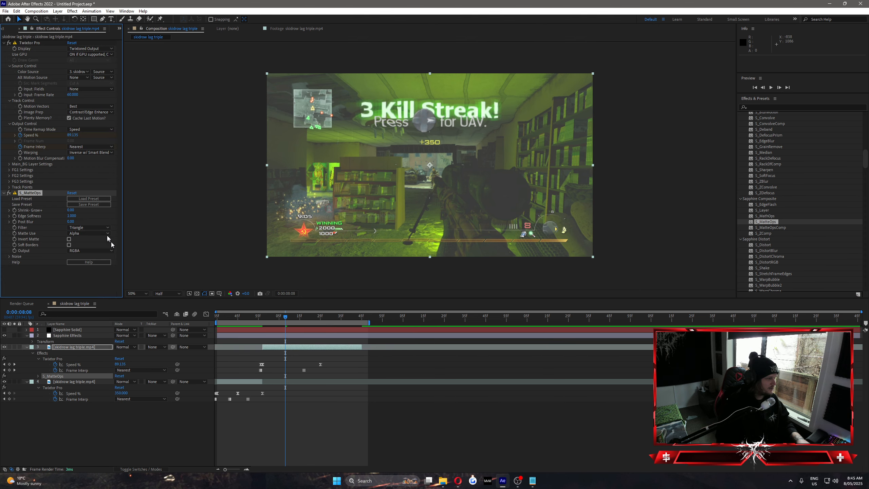
drag(100, 214, 113, 217)
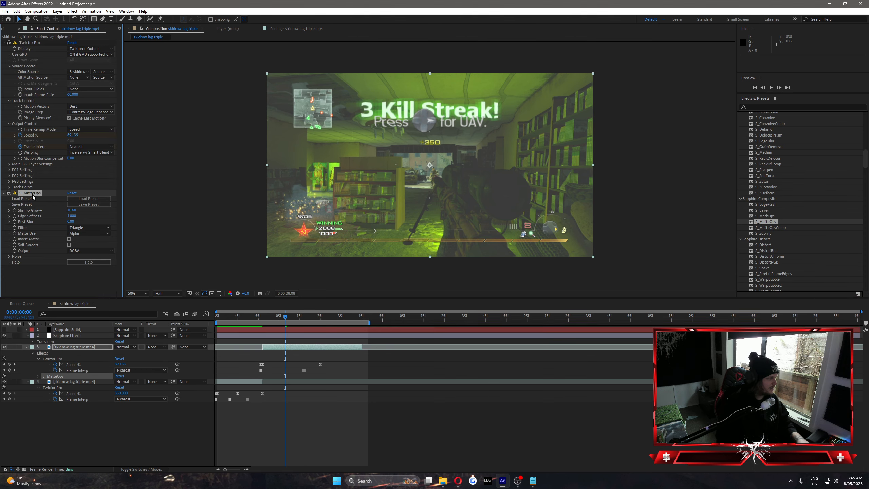
drag(33, 196, 30, 41)
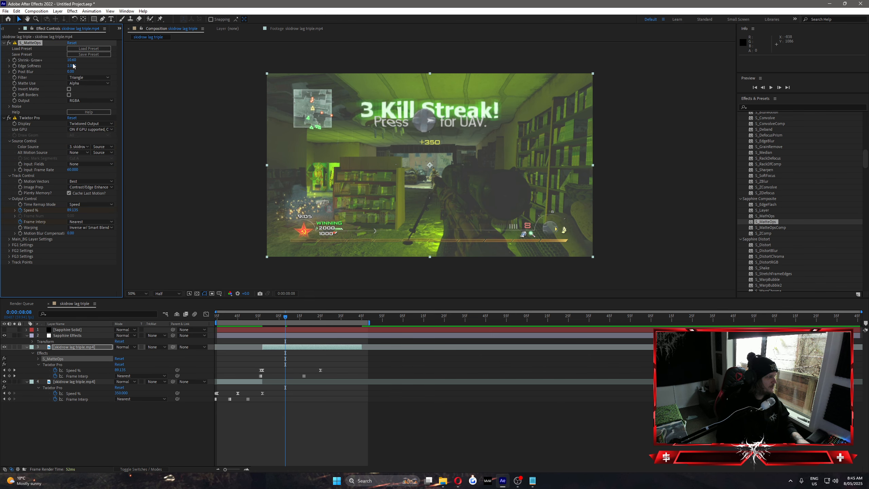
key(Delete)
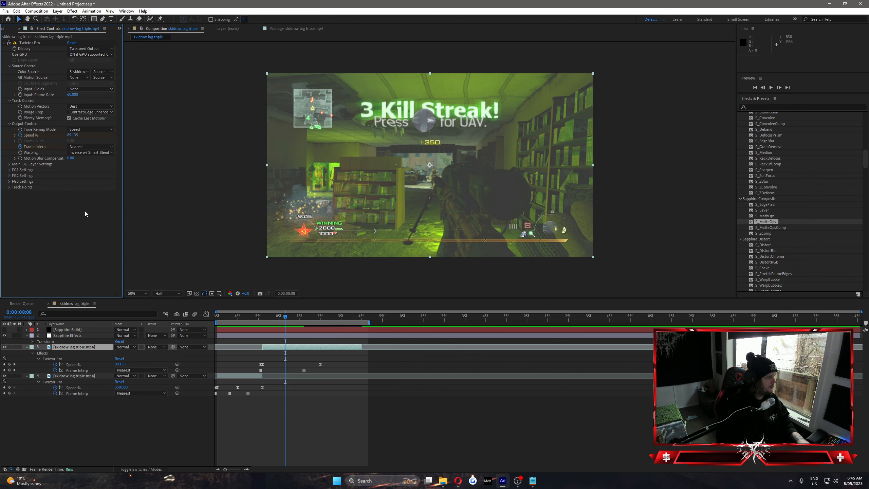
click(67, 335)
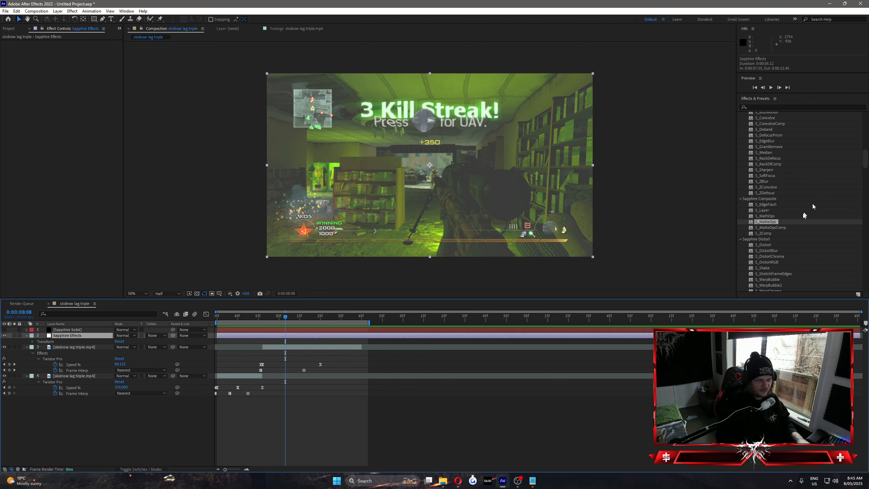
Try S_MatteOpsComp on the Sapphire Effects layer with raised Shrink-Grow+ and Post Blur, delete it, and do the same with S_ZComp
drag(772, 227, 302, 336)
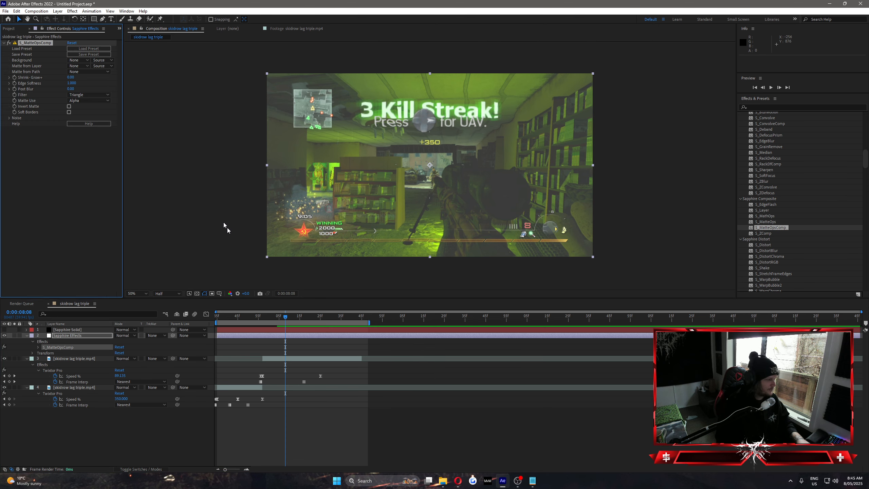
mouse_move(70, 78)
mouse_down()
mouse_move(116, 85)
mouse_move(71, 89)
mouse_up()
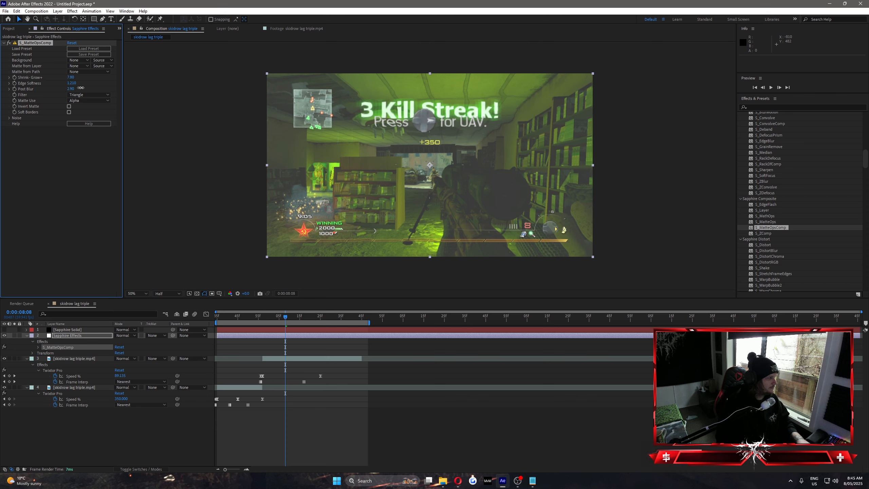
click(36, 43)
key(Delete)
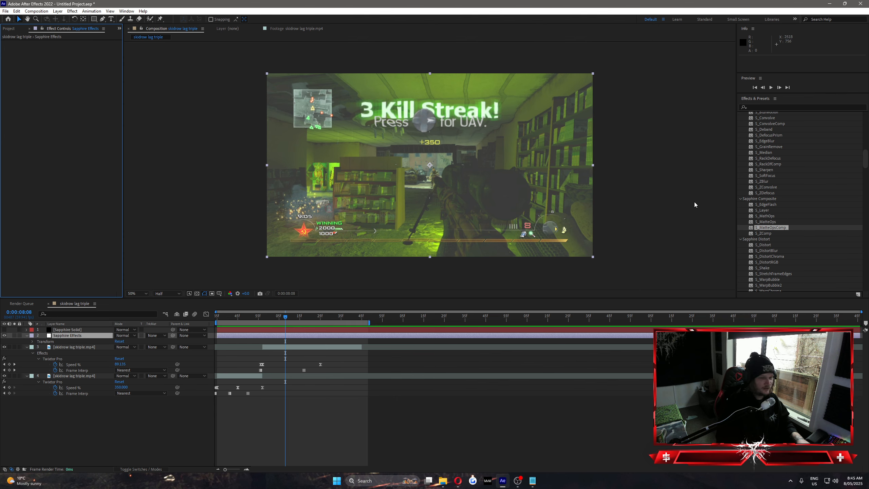
drag(762, 234, 288, 334)
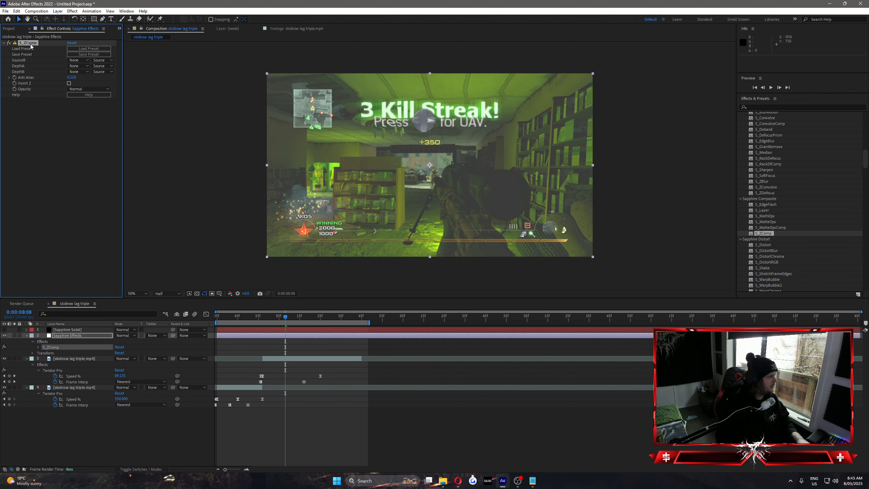
key(Delete)
Apply S_Distort to the Sapphire Effects layer, raise Blur Lens to about 1056, and try both positive and negative Amount values
scroll(785, 201, down, 1)
scroll(770, 158, down, 5)
click(767, 144)
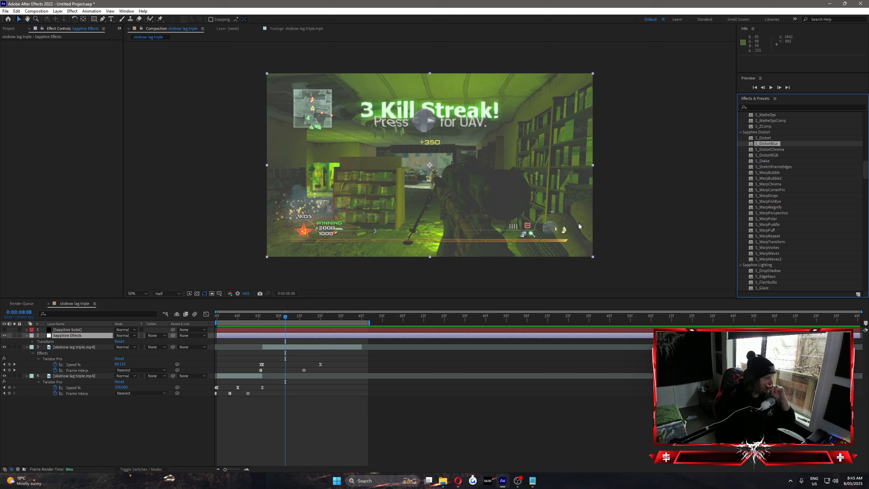
click(763, 138)
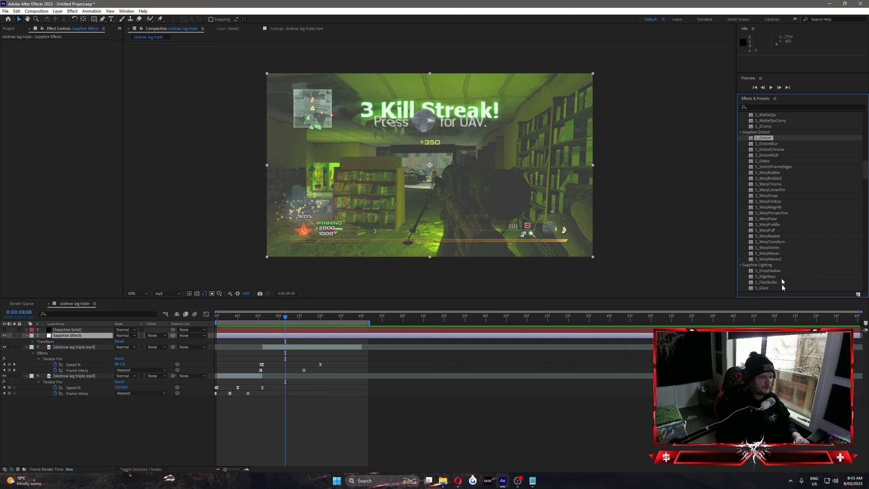
double_click(763, 138)
drag(73, 77, 538, 118)
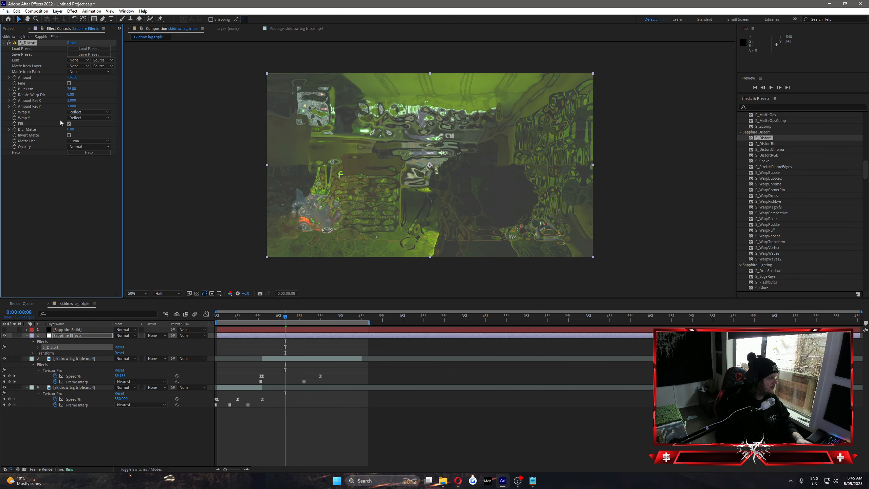
drag(103, 88, 254, 103)
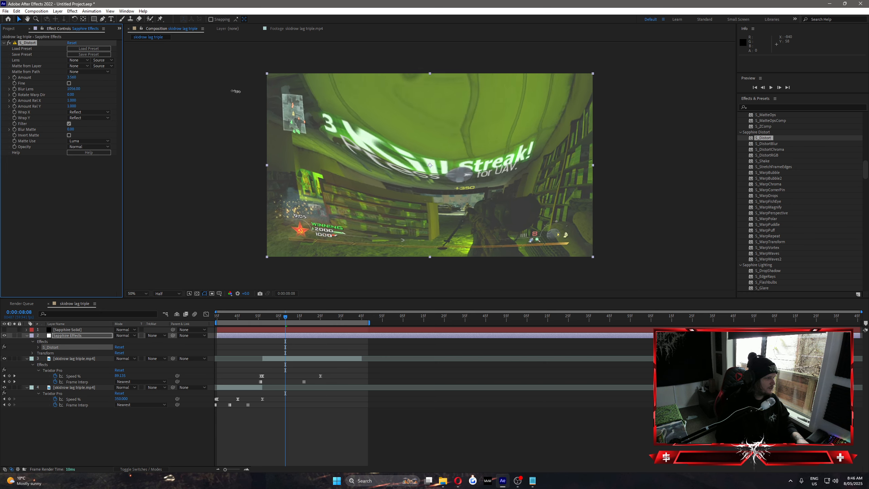
drag(268, 98, 104, 87)
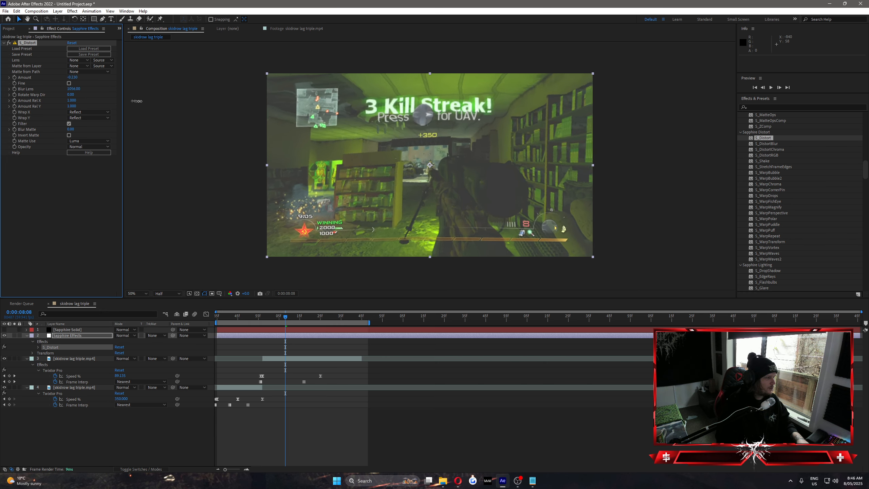
Adjust S_Distort to Blur Lens about 301, Rotate Warp Dir about 476 and Amount about -0.12, and delete the effect
drag(69, 90, 13, 271)
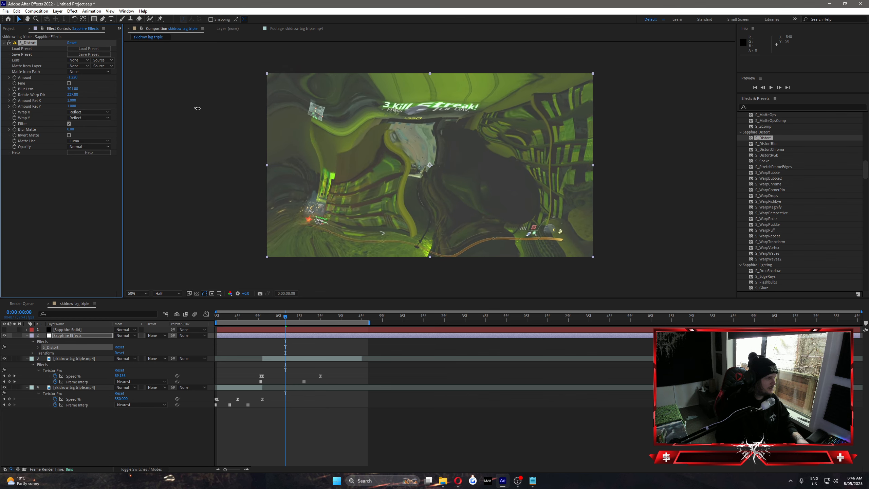
drag(238, 112, 250, 112)
drag(73, 78, 5, 84)
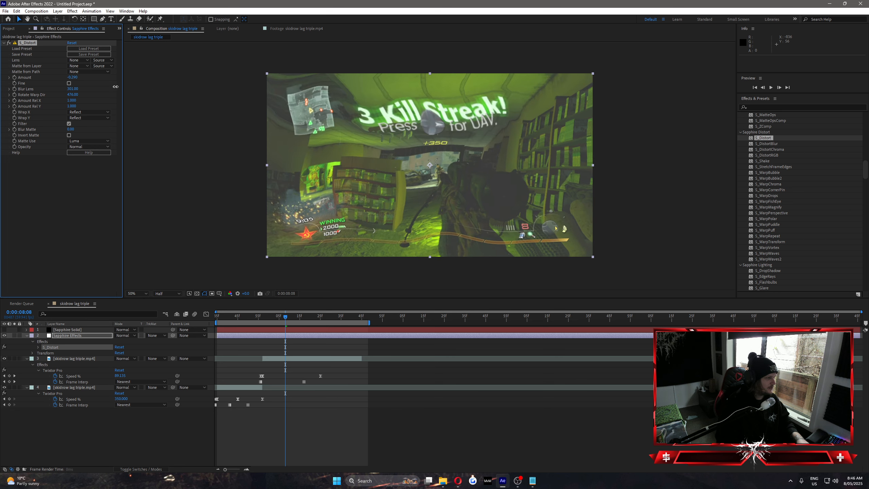
drag(125, 88, 132, 89)
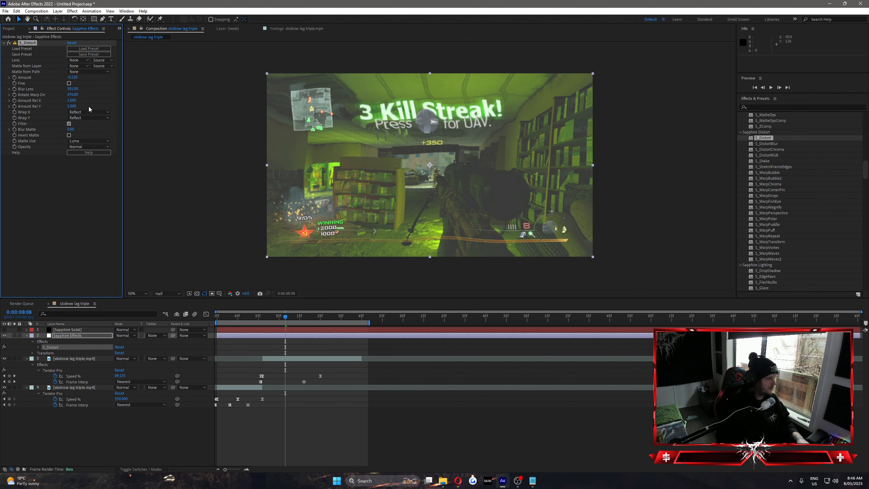
click(29, 48)
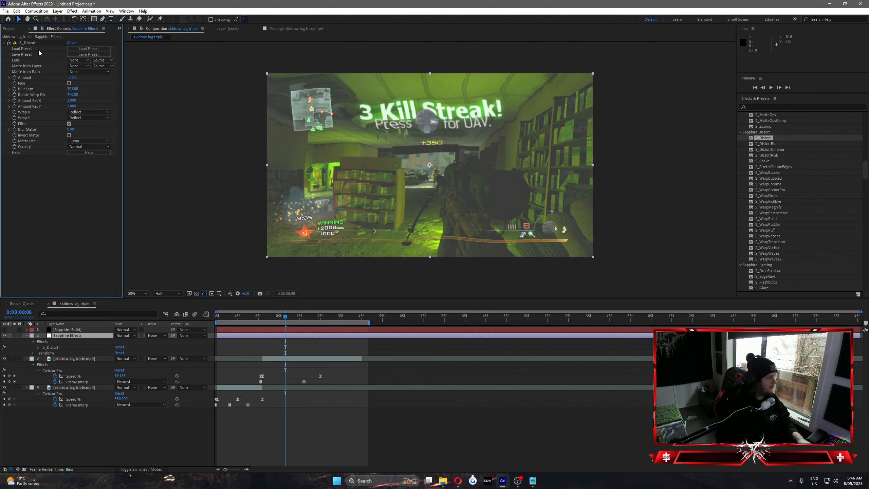
click(28, 43)
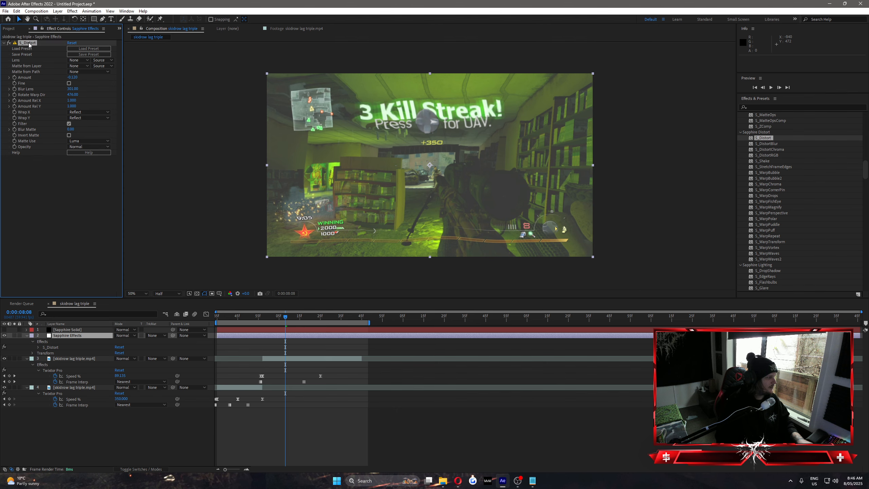
key(Delete)
Try S_DistortBlur on the Sapphire Effects layer, adjusting Blur Amount and a negative Warp Amount, and delete the effect
click(765, 145)
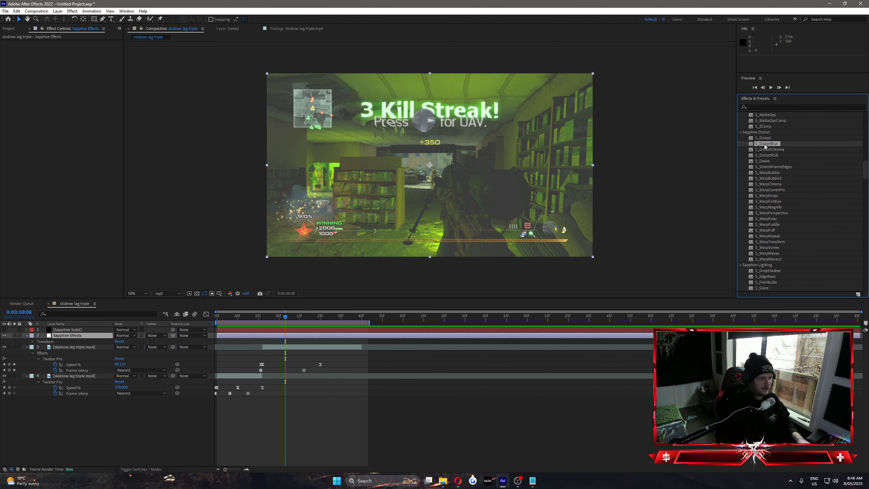
drag(765, 146, 285, 336)
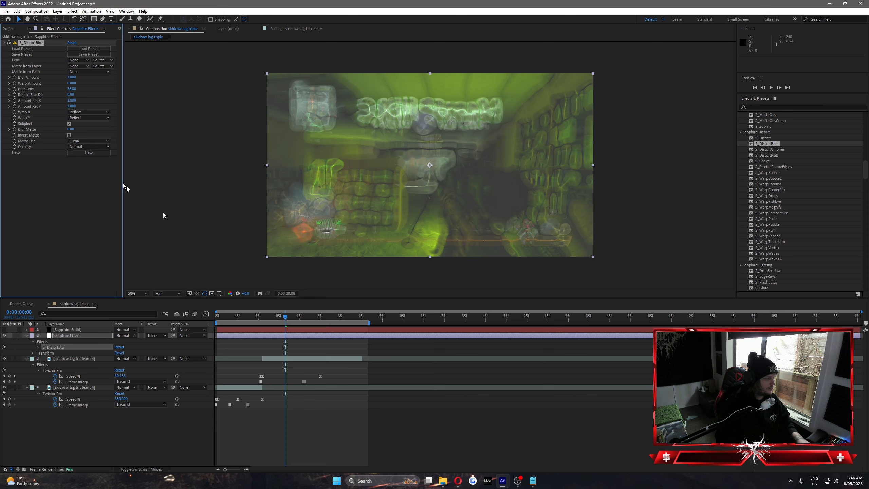
drag(71, 78, 45, 97)
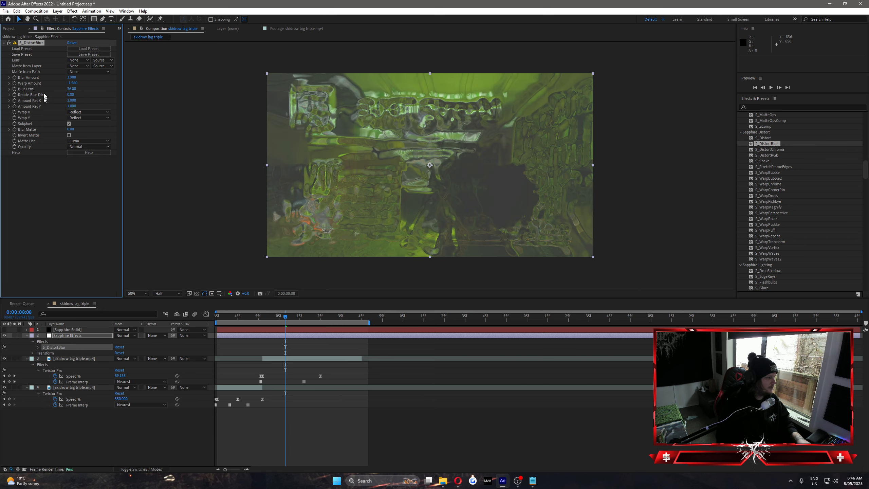
key(Delete)
Try S_DistortChroma on the Sapphire Effects layer, varying its Amount, and delete the effect
click(771, 155)
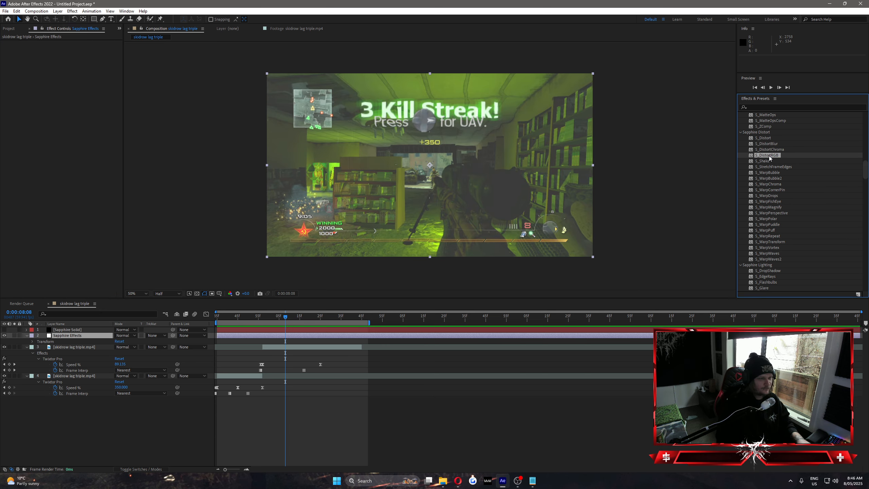
drag(770, 150, 297, 333)
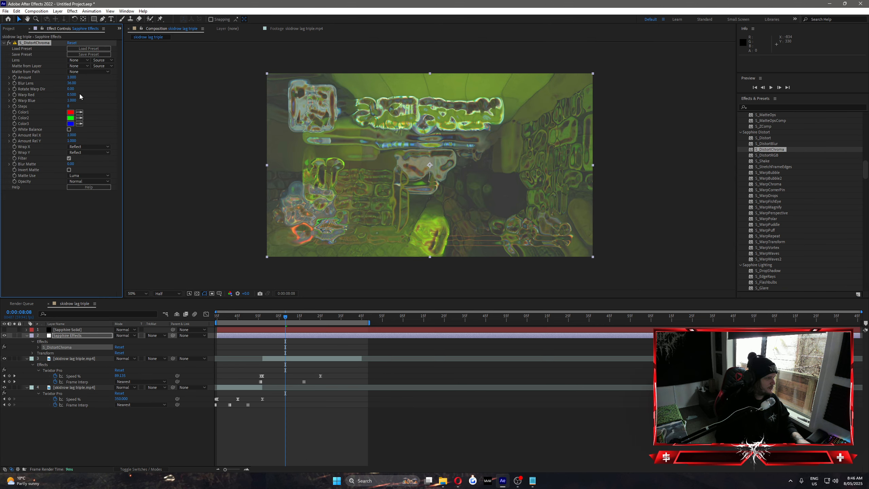
drag(72, 78, 135, 139)
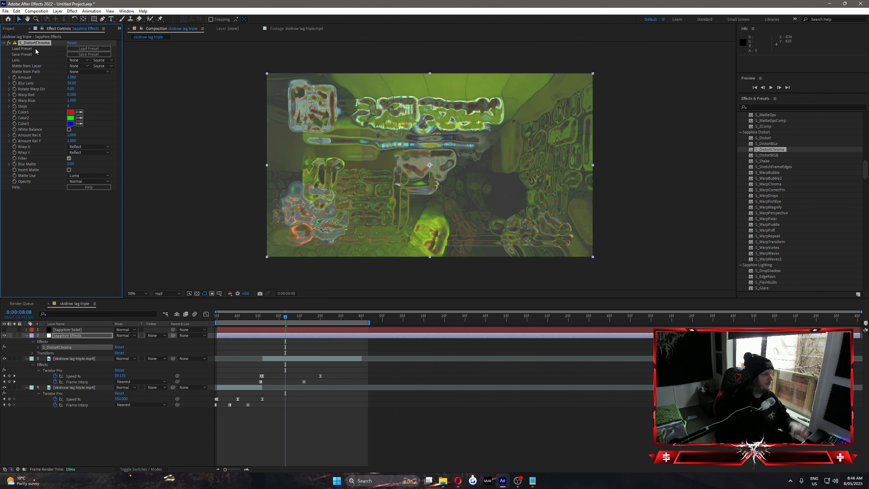
key(Delete)
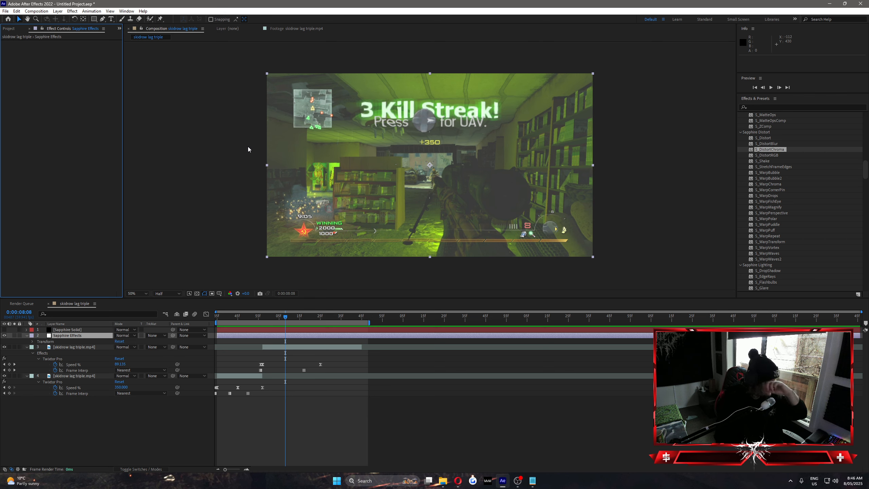
Try S_Shake on the Sapphire Effects layer, scrub the timeline forward to 0:00:08:14 to view the motion, and delete the effect
click(775, 154)
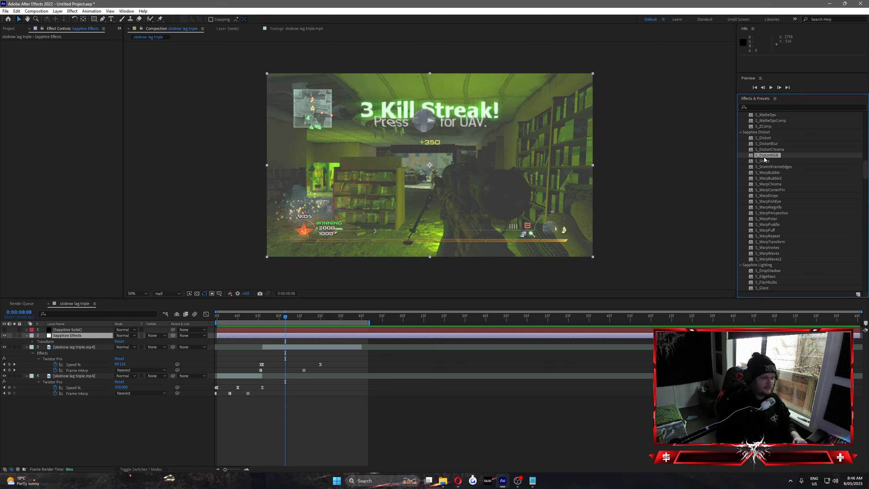
click(763, 161)
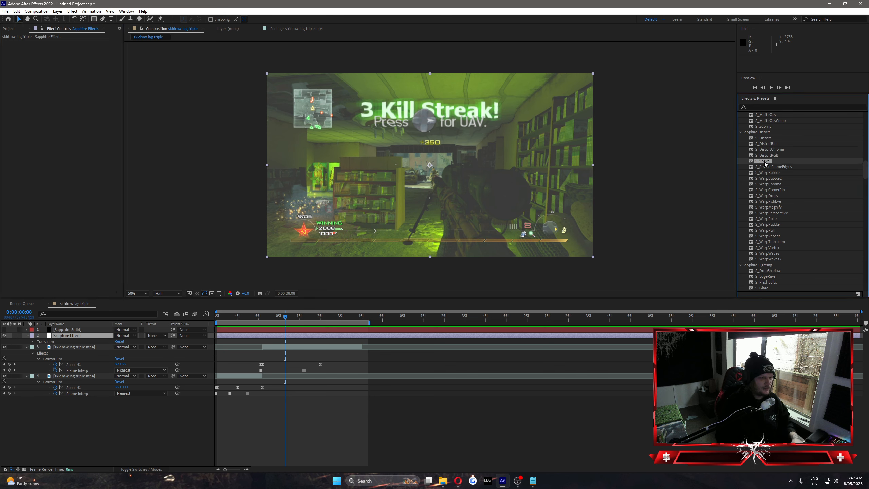
drag(766, 163, 96, 188)
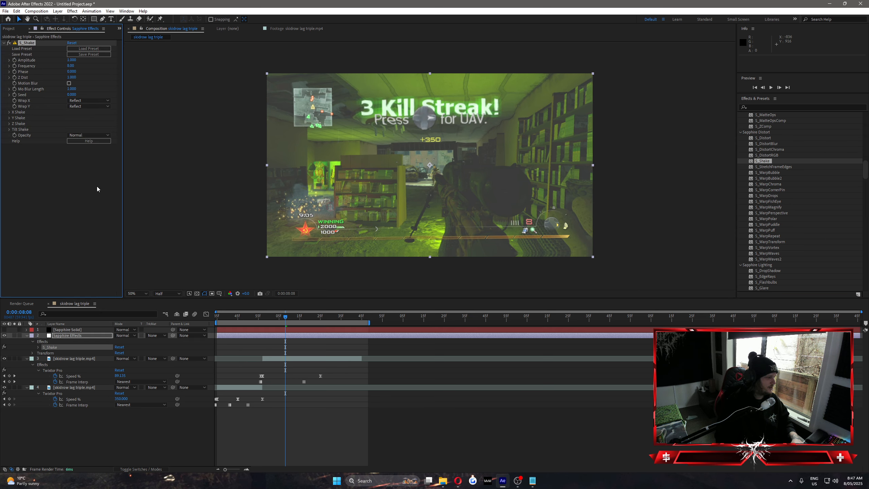
mouse_move(284, 319)
mouse_down()
mouse_move(311, 321)
mouse_move(298, 319)
mouse_up()
click(29, 44)
key(Delete)
Apply S_StretchFrameEdges to the Sapphire Effects layer and vary Center Squeeze while comparing frames from about 0:00:08:00 to 0:00:08:21
click(764, 167)
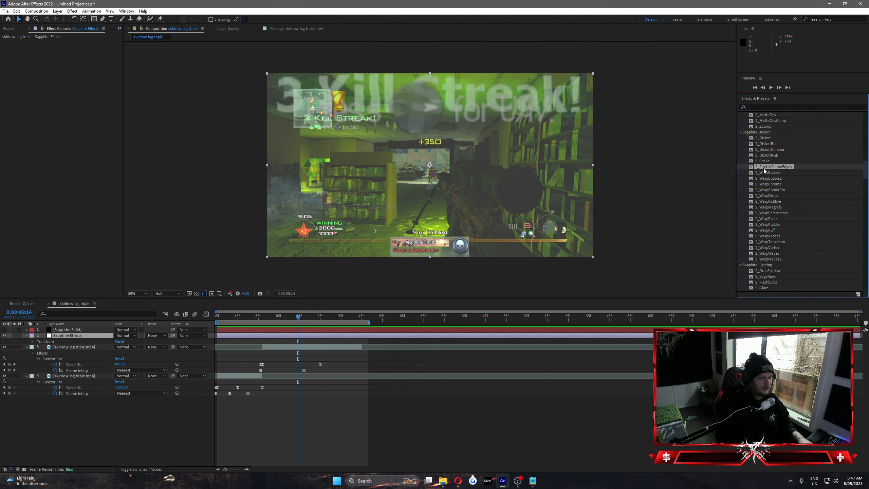
double_click(777, 170)
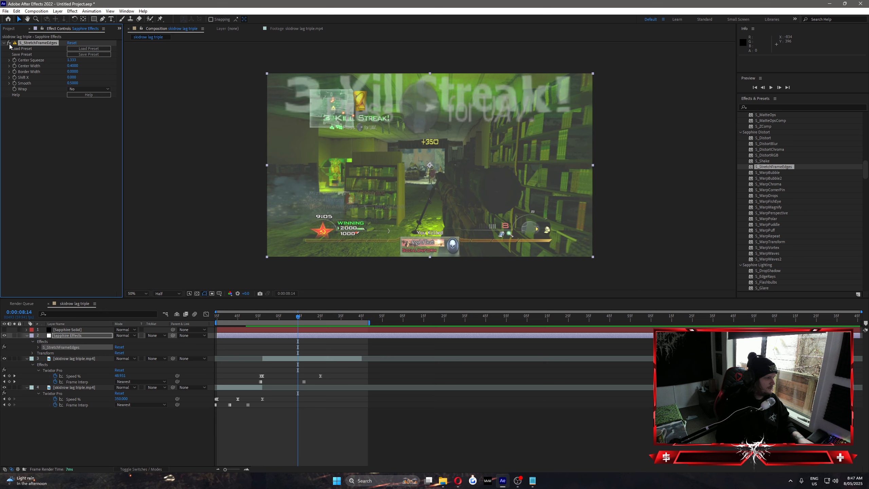
mouse_move(69, 60)
mouse_down()
mouse_move(81, 62)
mouse_move(61, 59)
mouse_up()
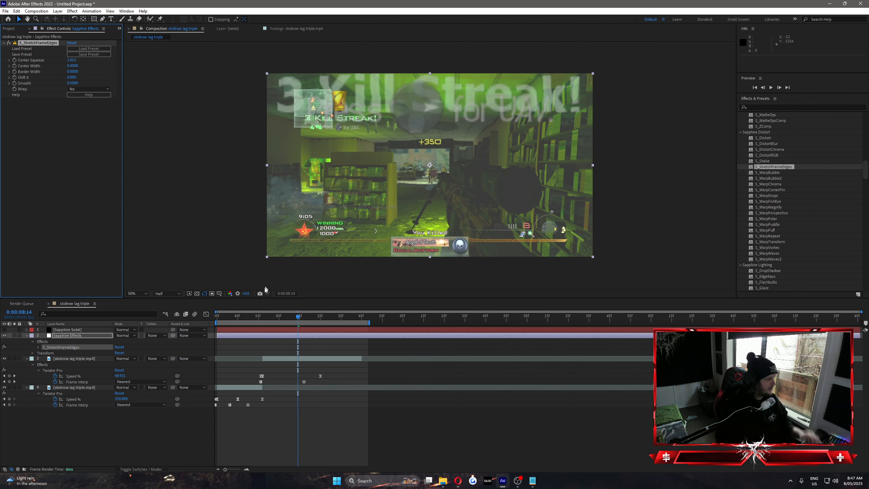
click(263, 317)
drag(264, 319, 269, 320)
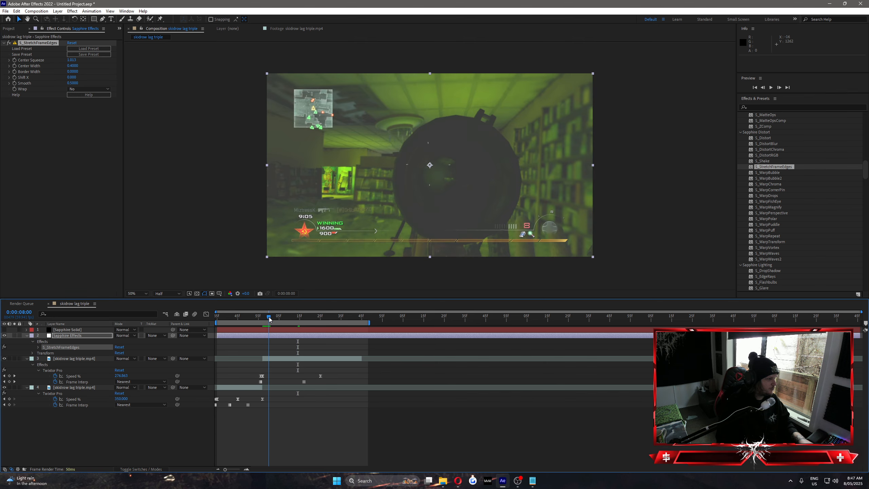
drag(72, 61, 63, 61)
drag(269, 318, 296, 324)
drag(71, 62, 78, 62)
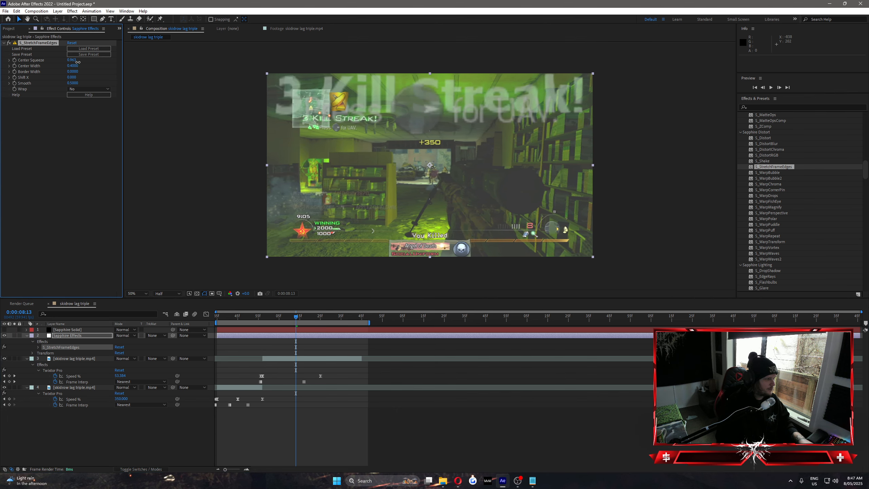
drag(262, 317, 312, 326)
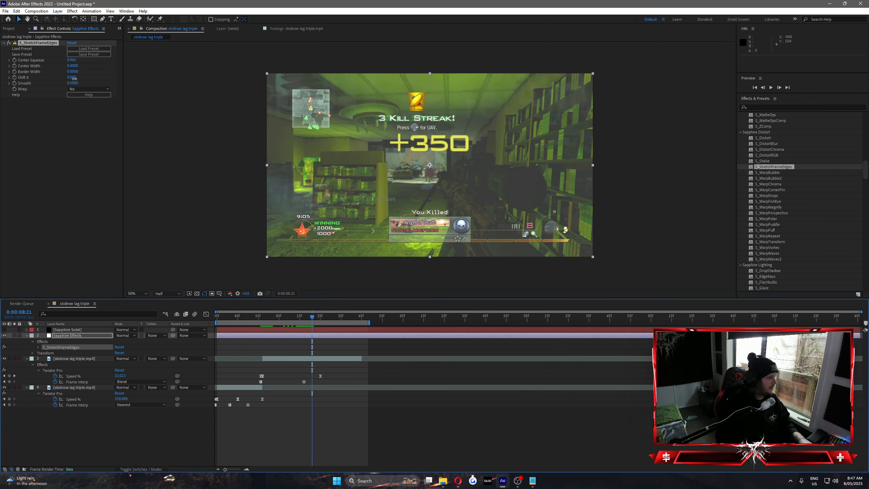
Try a Shift X offset on S_StretchFrameEdges and undo it, raise Center Squeeze above 1, and delete the effect
drag(74, 79, 105, 78)
key(ctrl+z)
key(ctrl+z)
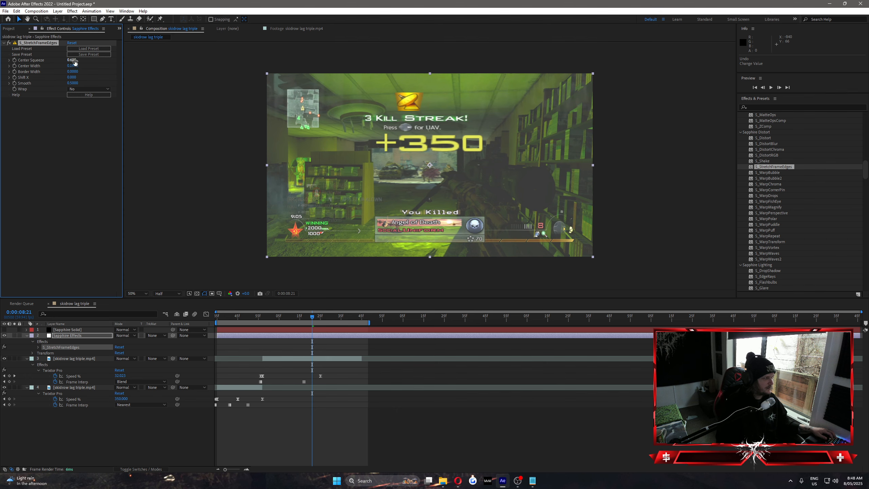
drag(75, 61, 155, 66)
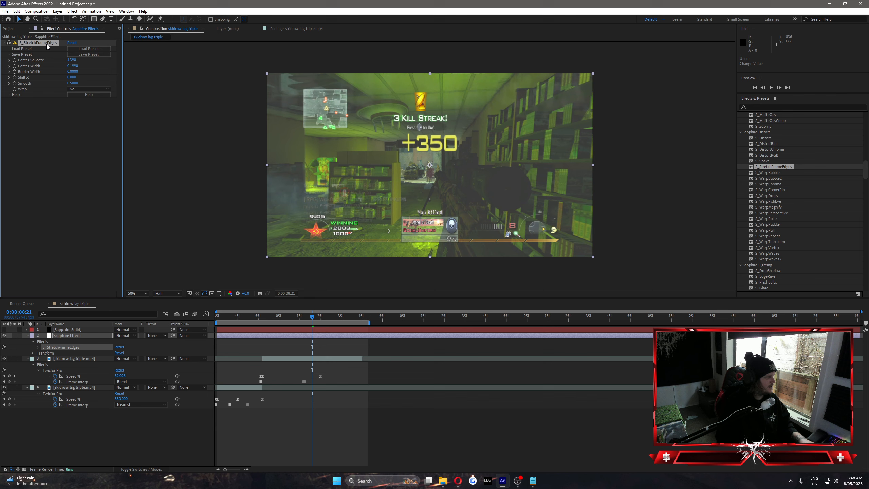
key(alt+Tab)
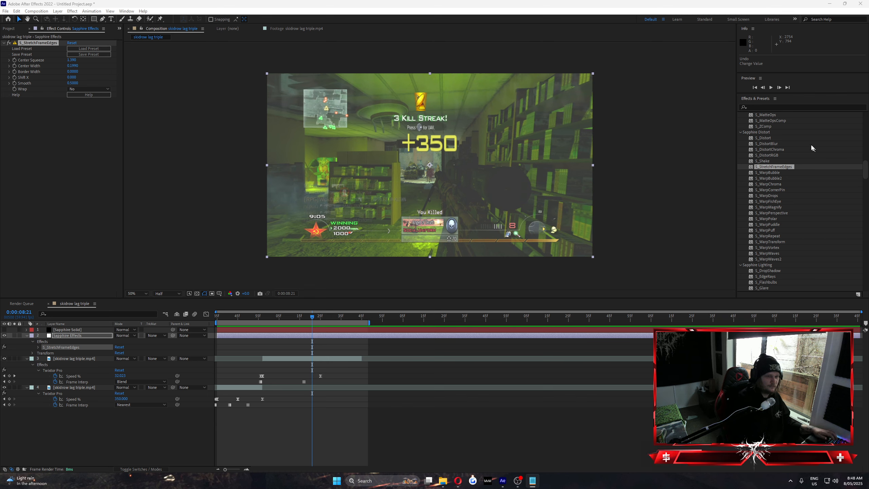
click(768, 173)
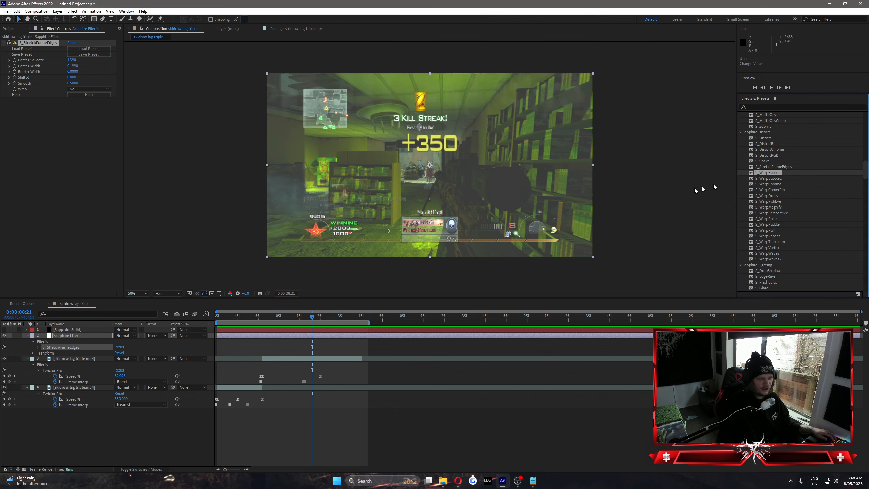
click(39, 43)
key(Delete)
Try S_WarpBubble on the Sapphire Effects layer with Amplitude about 0.46, Octaves 2, a reduced Frequency and a rotated warp direction, and delete it
drag(764, 173, 291, 333)
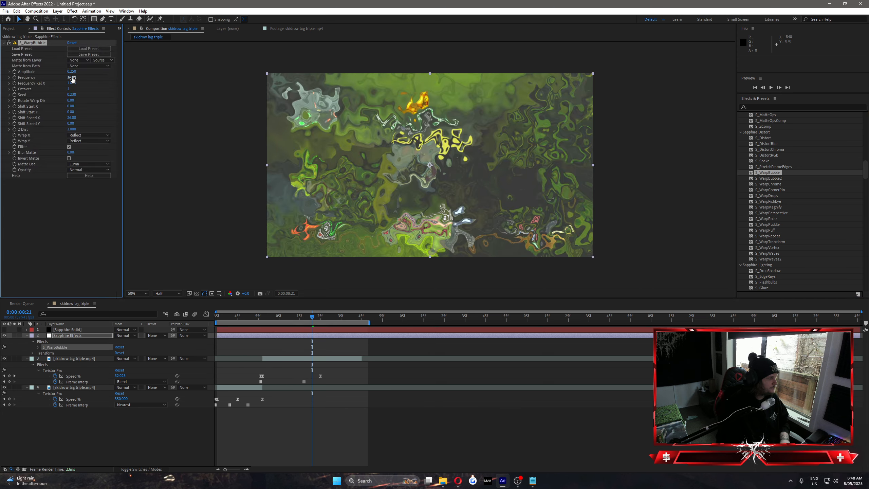
drag(75, 72, 41, 101)
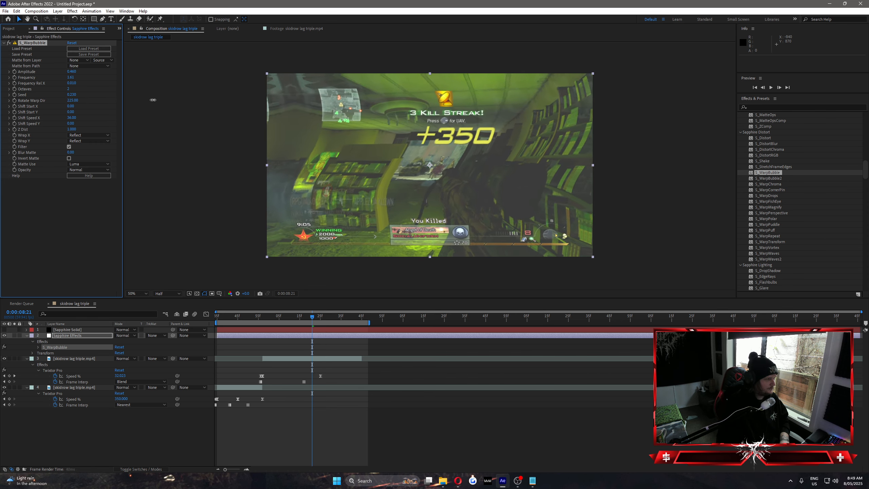
drag(153, 100, 276, 111)
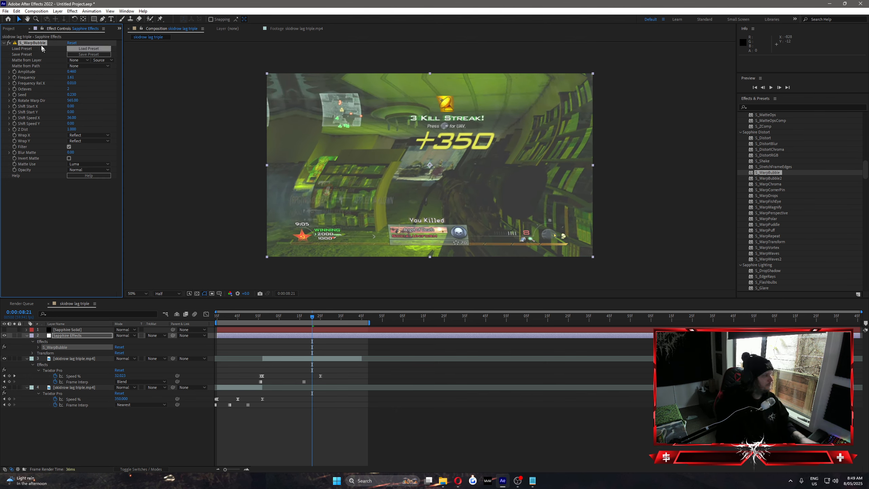
key(Delete)
Try S_WarpBubble2 on the Sapphire Effects layer with a slightly negative A Amplitude and a strongly raised B Amplitude, and delete it
click(769, 178)
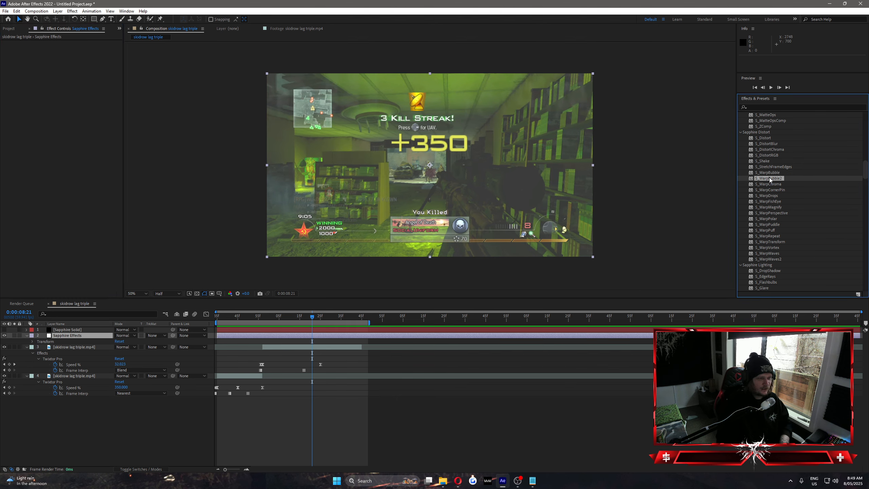
drag(424, 296, 319, 336)
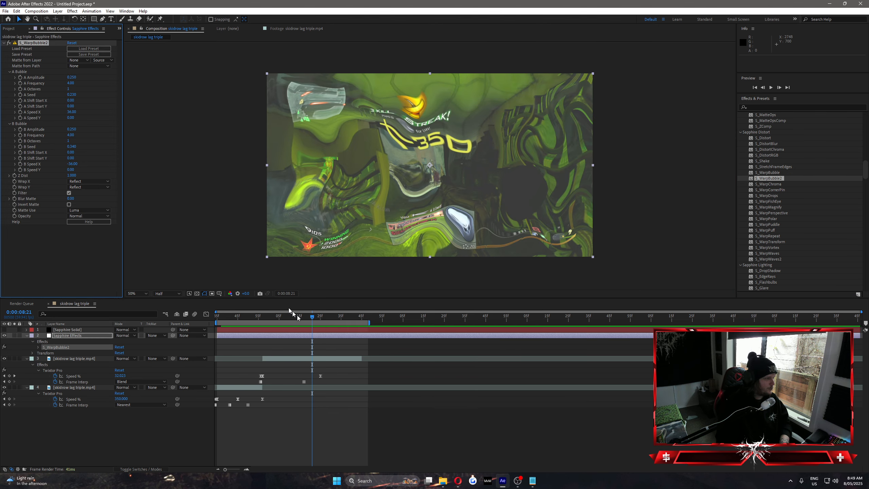
drag(72, 77, 62, 82)
drag(73, 130, 169, 121)
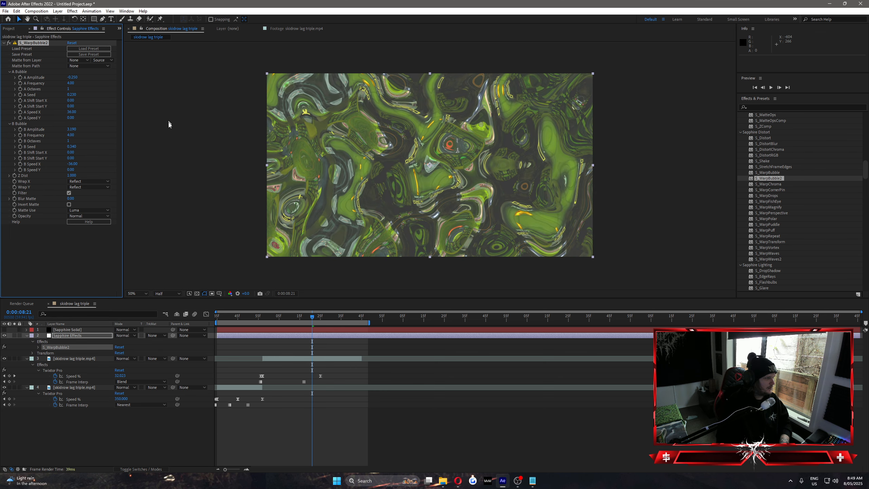
click(40, 43)
key(Delete)
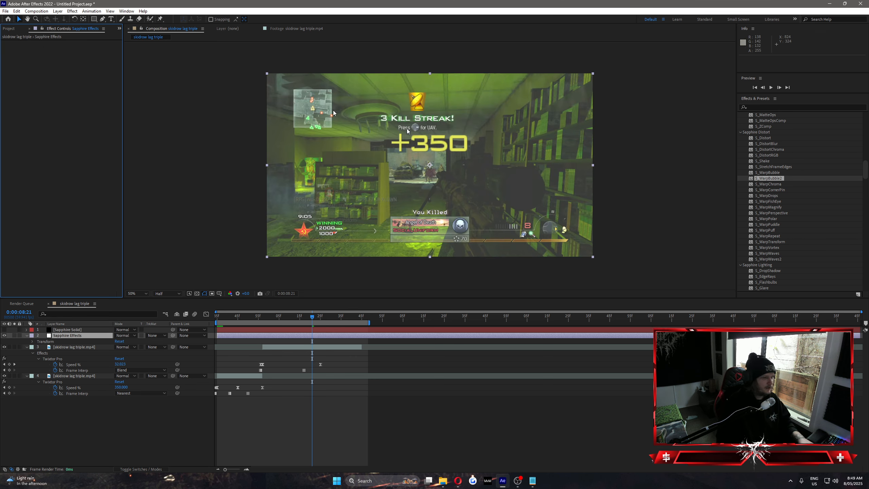
Try S_WarpChroma on the Sapphire Effects layer with From Z Dist lowered below 1, and delete the effect
click(774, 185)
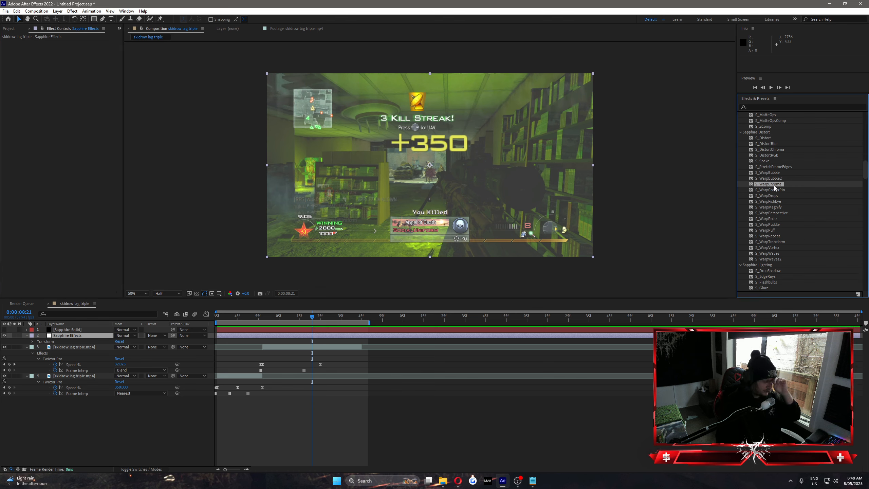
drag(684, 213, 318, 335)
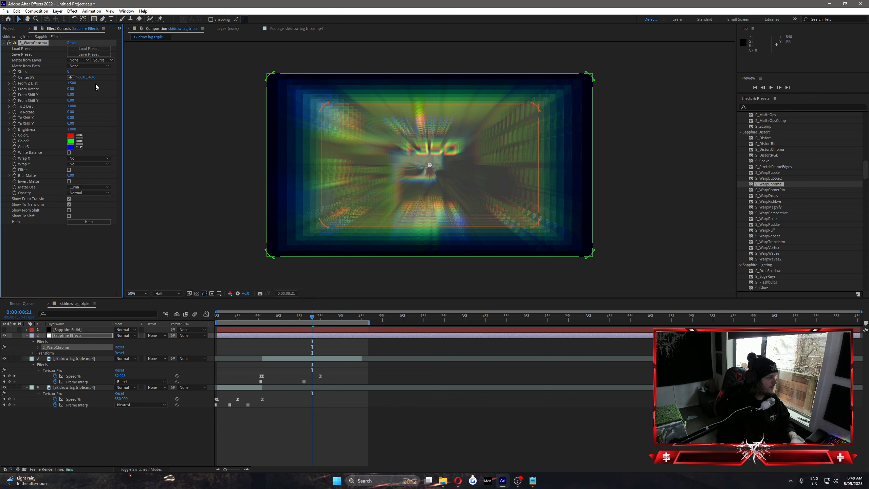
drag(74, 83, 55, 89)
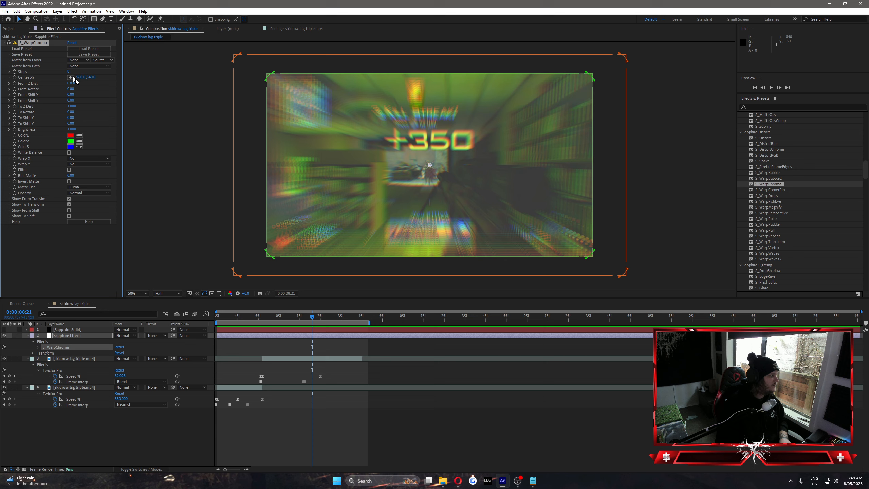
drag(74, 86, 82, 88)
key(Delete)
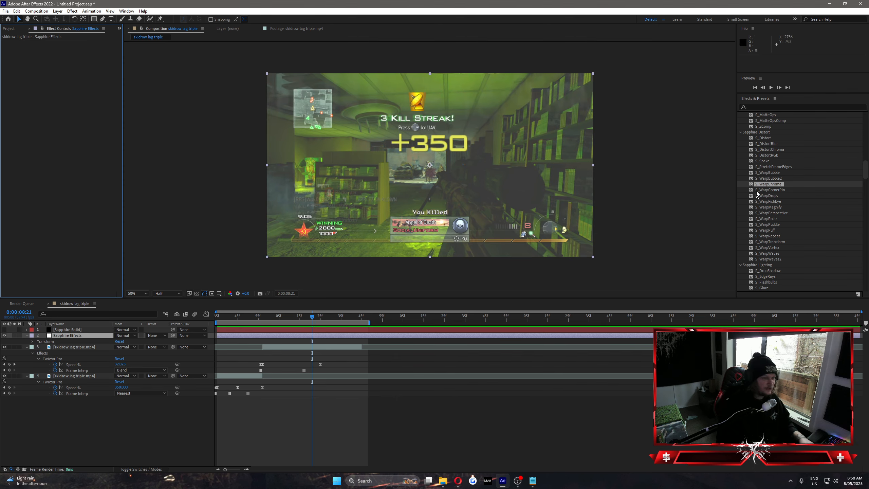
Apply S_WarpCornerPin to the Sapphire Effects layer and move its four corner points out to the corners of the frame
click(768, 193)
drag(773, 192, 278, 336)
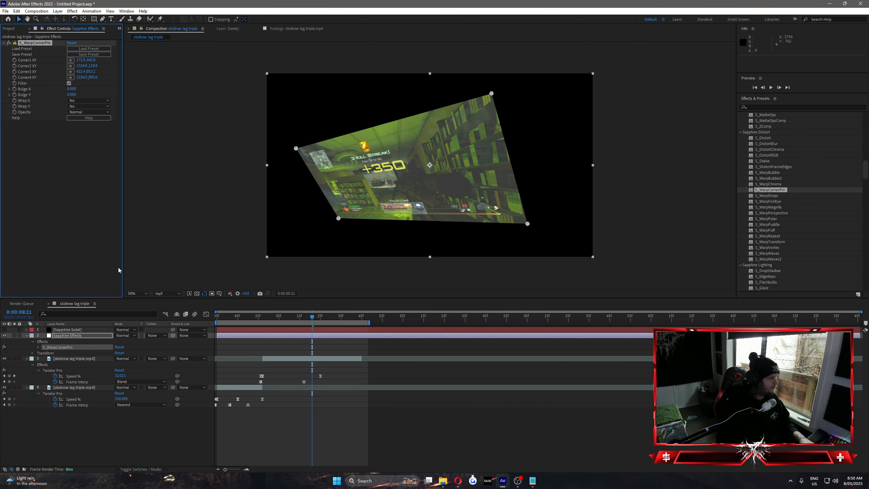
drag(297, 150, 269, 77)
drag(339, 218, 267, 254)
drag(539, 229, 591, 256)
drag(492, 95, 604, 59)
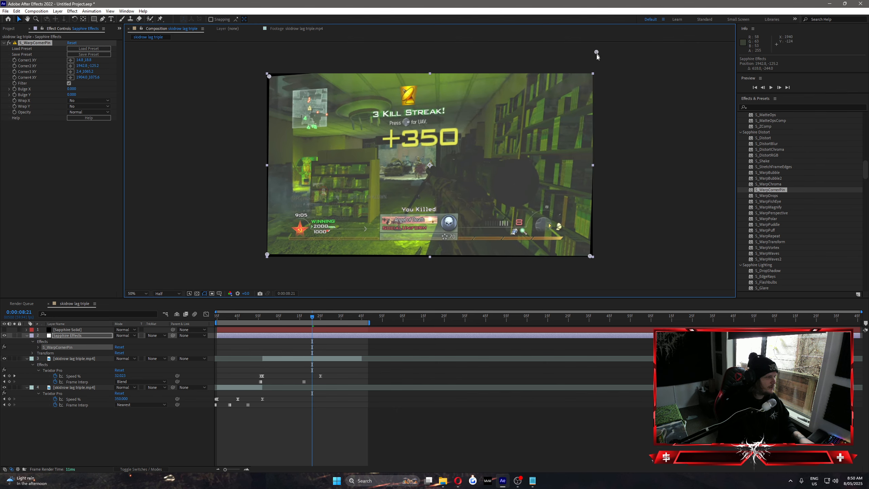
Skew the picture by moving the S_WarpCornerPin corners, with the lower ones pulled up into the frame, and delete the effect
drag(270, 76, 249, 58)
drag(267, 256, 382, 148)
drag(590, 255, 604, 159)
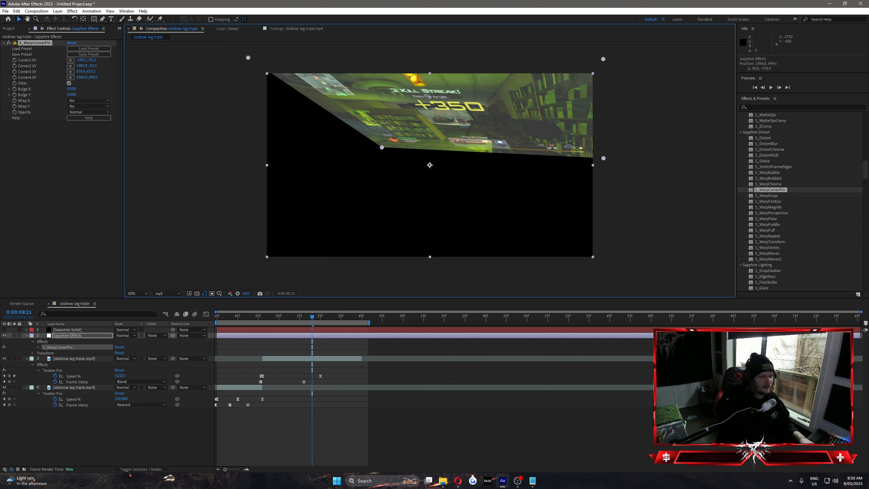
key(alt+Tab)
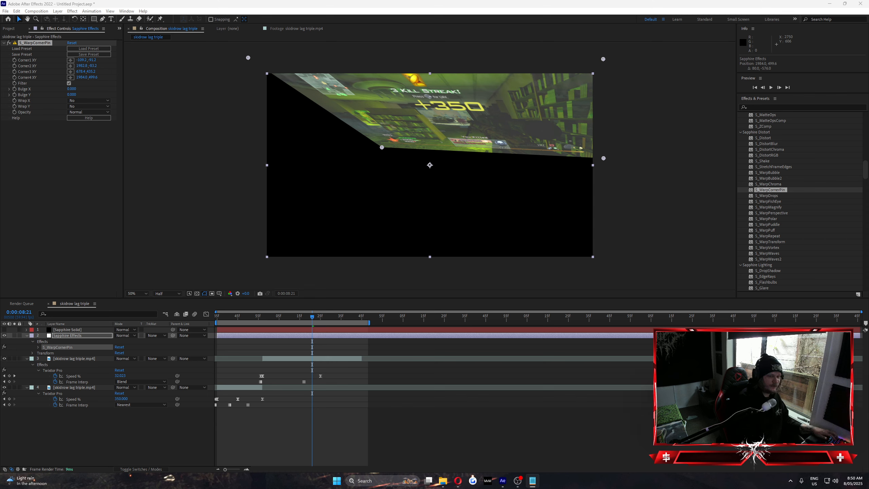
click(122, 176)
click(458, 115)
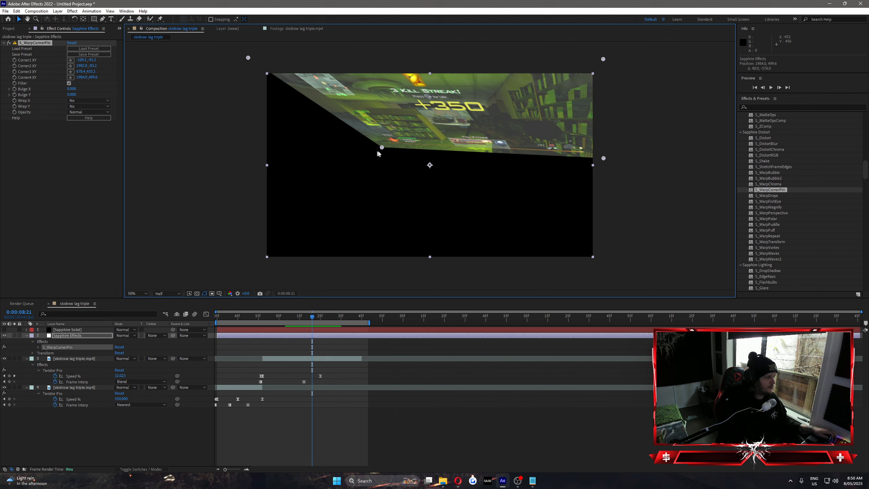
drag(379, 150, 351, 231)
click(45, 48)
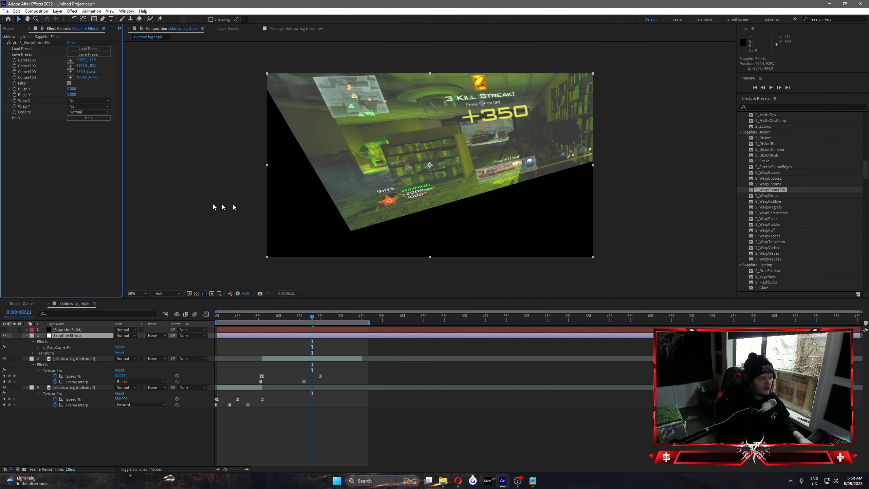
click(38, 47)
key(Delete)
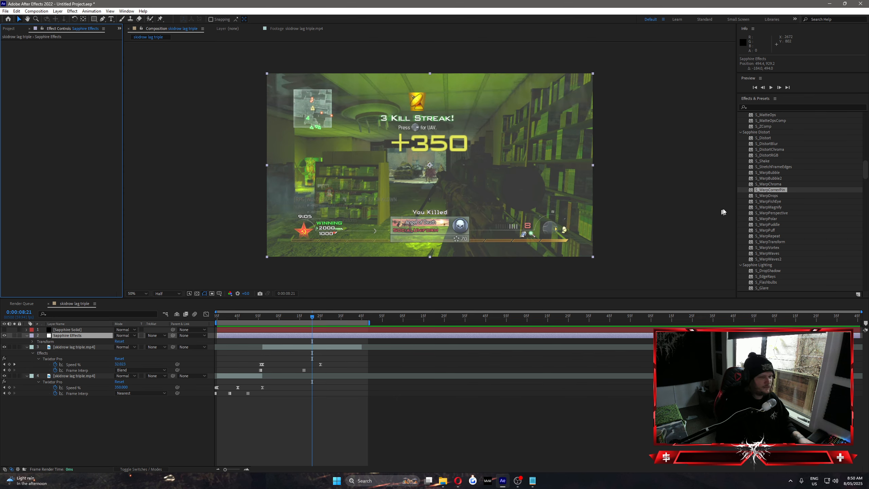
Apply S_WarpDrops to the Sapphire Effects layer with Amplitude 0.47 and a much higher Frequency, comparing frames 0:00:08:34 and 0:00:08:17
click(766, 195)
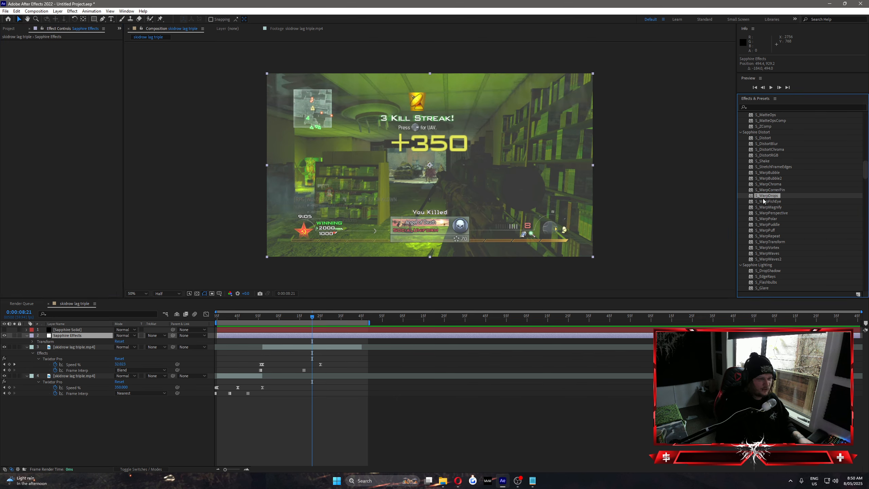
drag(765, 198, 298, 337)
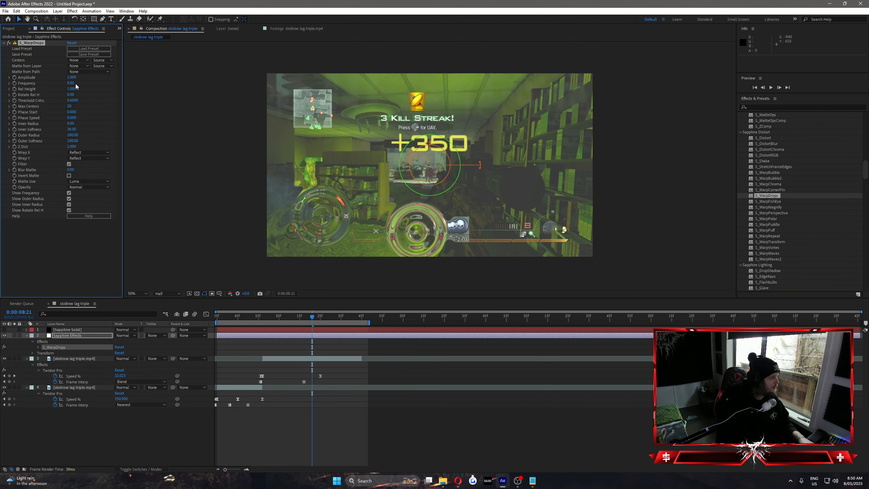
mouse_move(72, 78)
mouse_down()
mouse_move(82, 78)
mouse_move(66, 92)
mouse_up()
drag(295, 316, 340, 324)
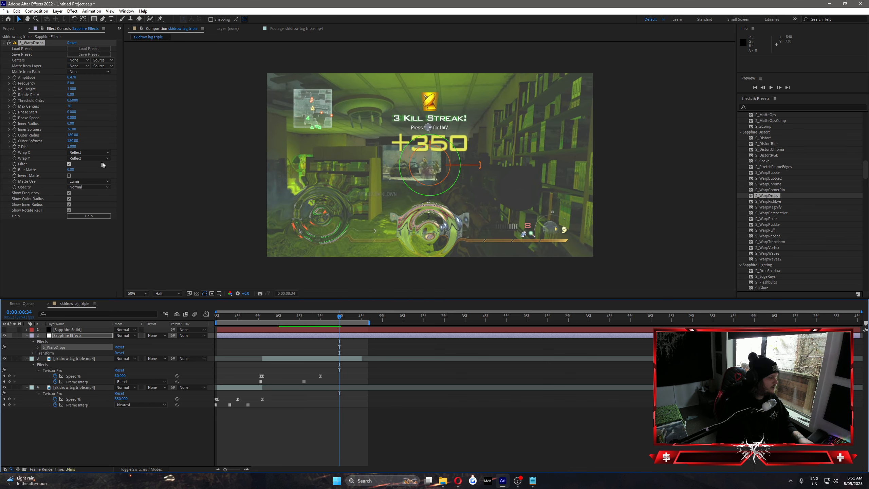
drag(70, 84, 366, 115)
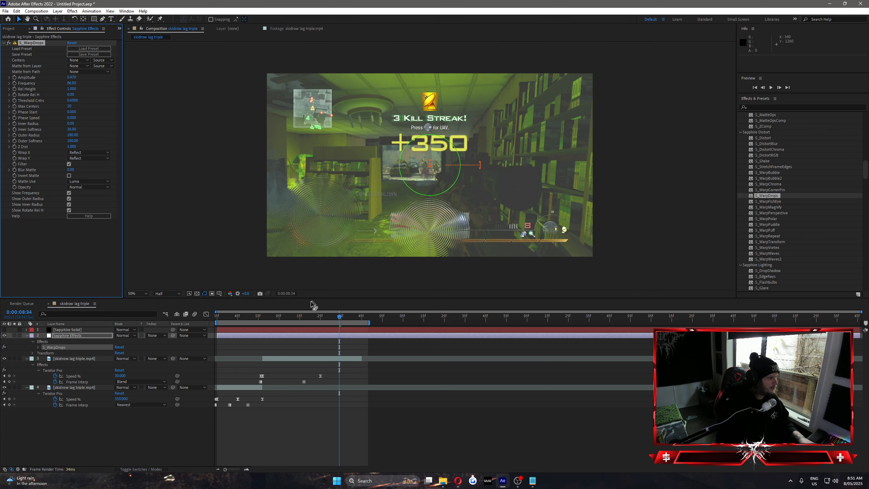
drag(321, 316, 304, 317)
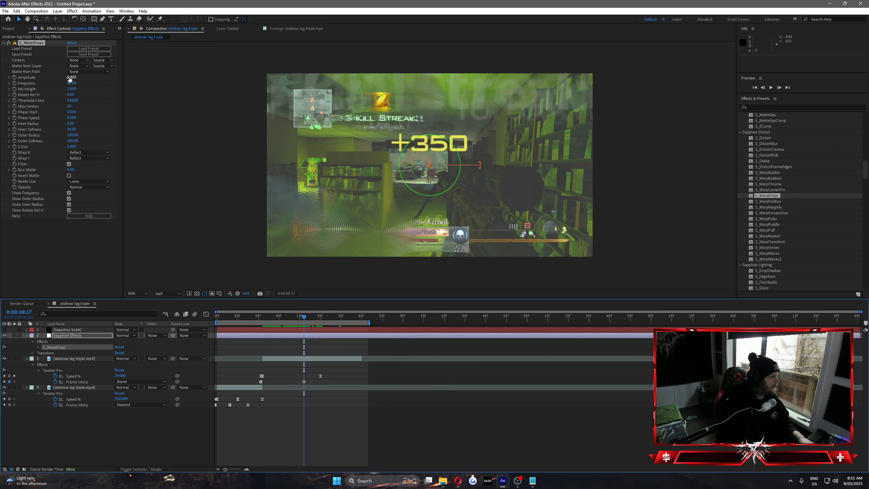
Bring the S_WarpDrops Amplitude down to just below zero and delete the effect
drag(70, 78, 80, 78)
drag(609, 106, 257, 144)
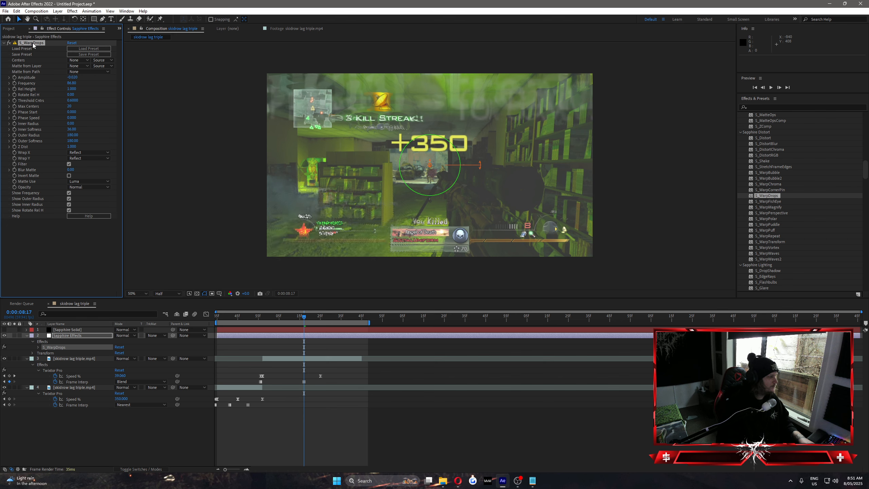
key(Delete)
Try S_WarpFishEye on the Sapphire Effects layer with Amount about 0.4, a slight rotation and a negative Amount, and delete it
drag(769, 202, 406, 340)
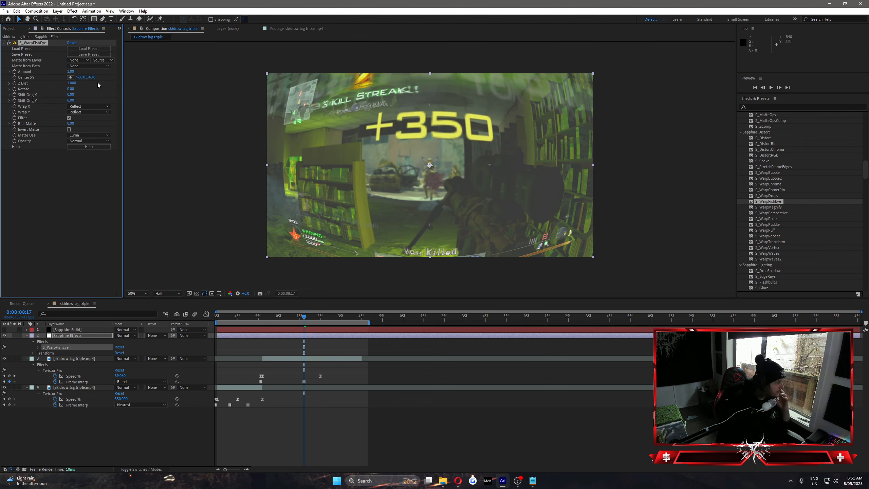
drag(71, 72, 106, 118)
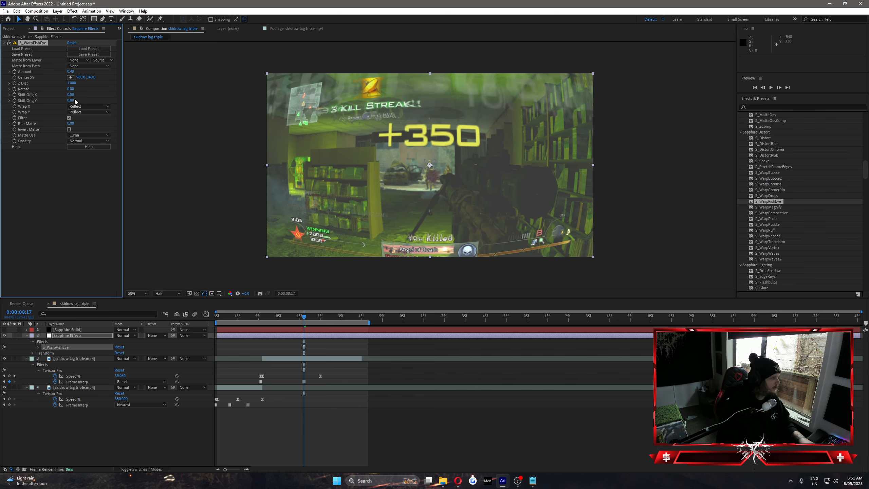
drag(71, 89, 209, 101)
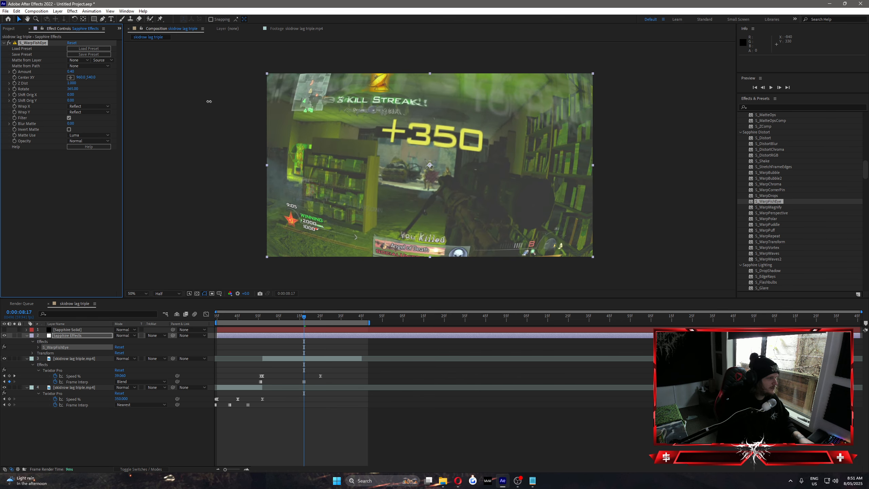
drag(71, 72, 76, 76)
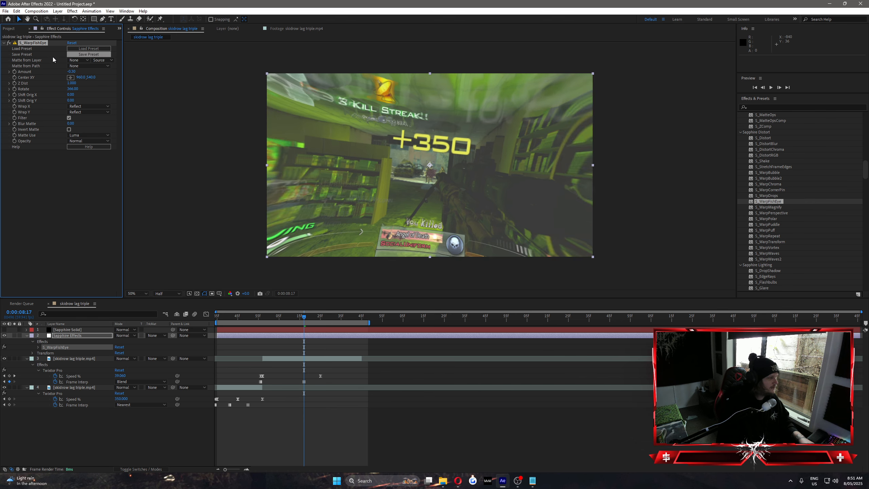
key(Delete)
Try S_WarpMagnify on the Sapphire Effects layer with a negative Magnify Amount and the lens moved onto the bookshelf, and delete it
double_click(778, 207)
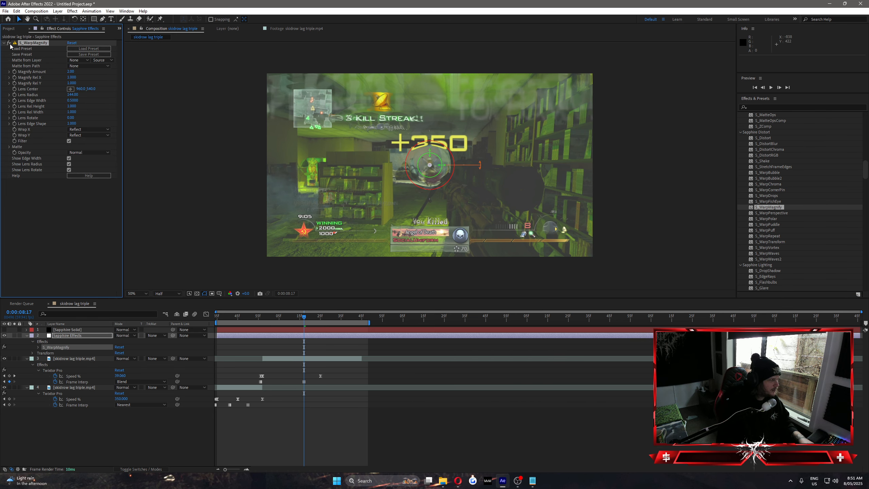
click(70, 215)
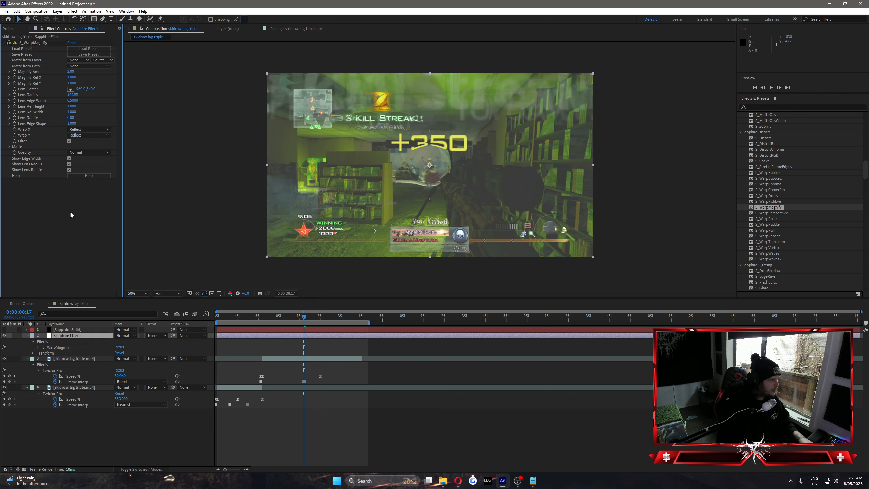
drag(70, 71, 83, 97)
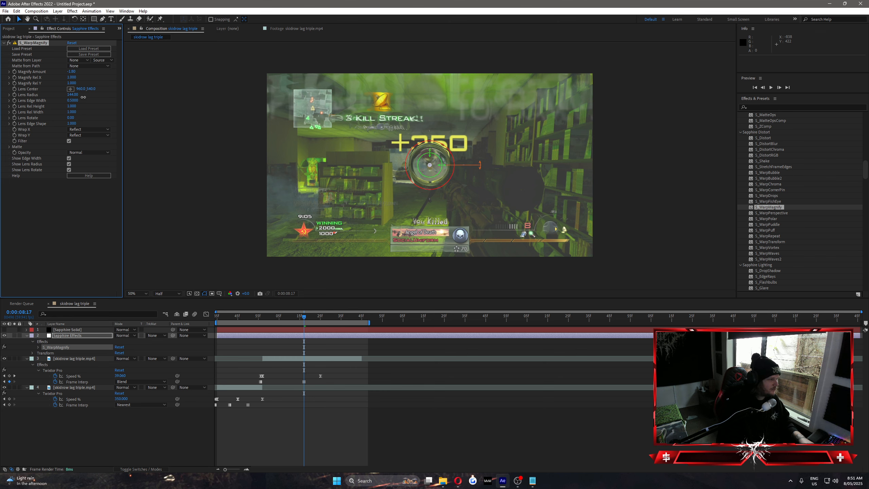
drag(364, 137, 389, 175)
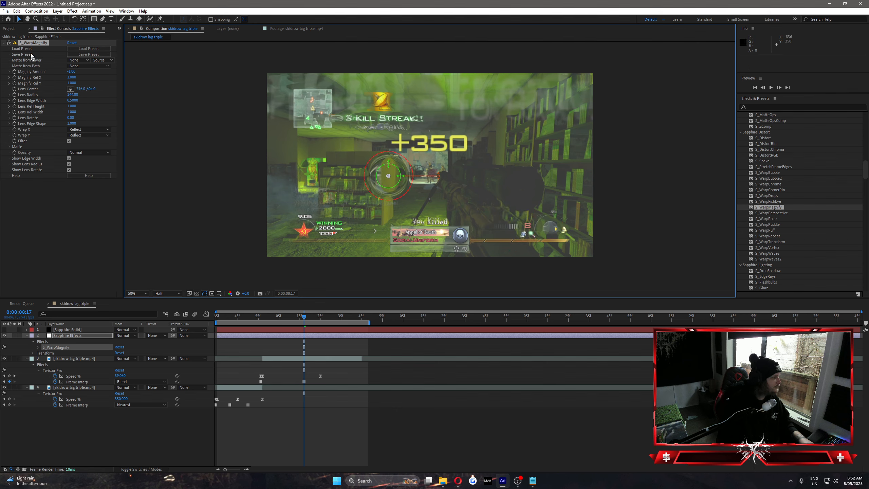
click(33, 43)
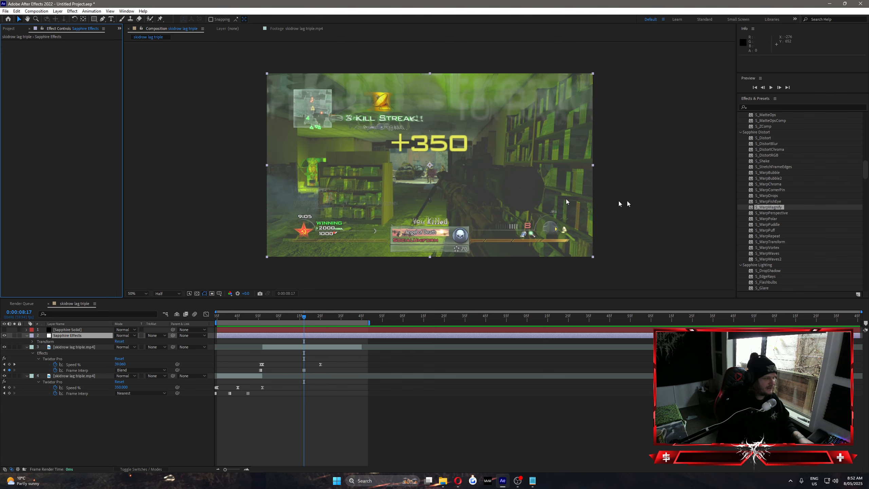
Try S_WarpPerspective on the Sapphire Effects layer with Latitude -47, a large Swing and Roll and shifted origin, and delete it
click(773, 214)
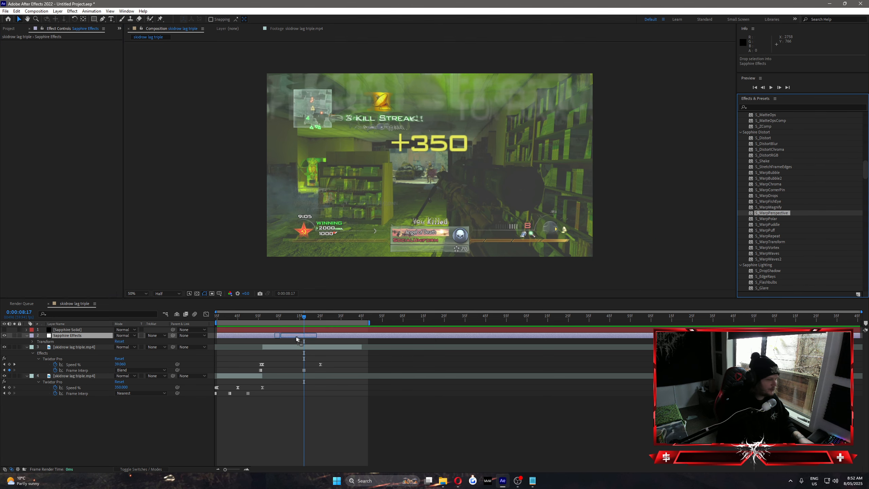
drag(296, 337, 296, 334)
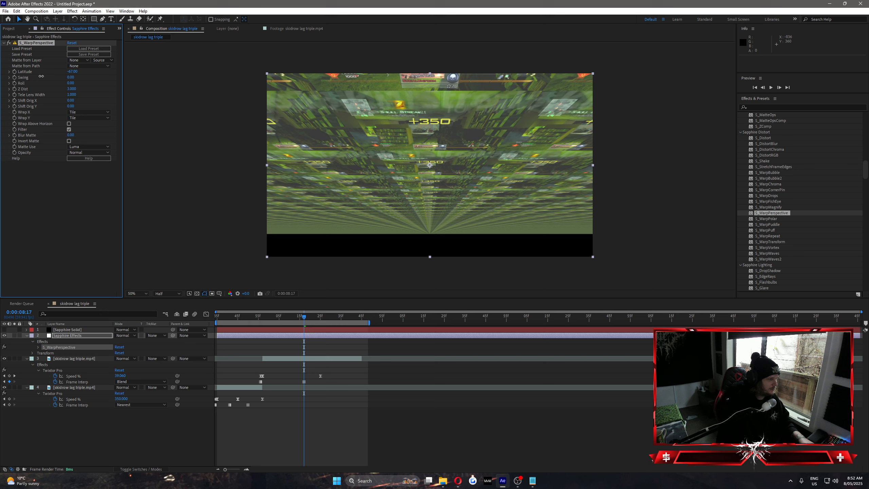
drag(42, 76, 213, 88)
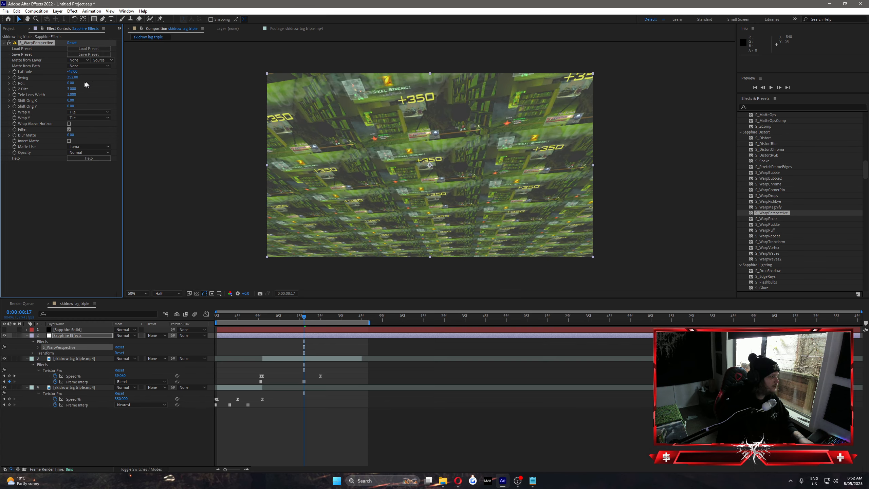
drag(71, 83, 188, 98)
mouse_move(76, 102)
mouse_down()
mouse_move(575, 148)
mouse_move(69, 101)
mouse_up()
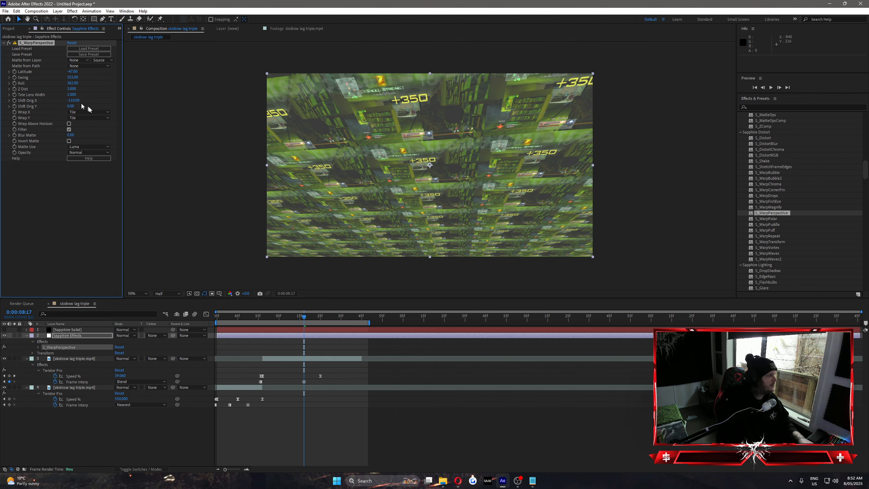
drag(78, 100, 443, 169)
click(42, 44)
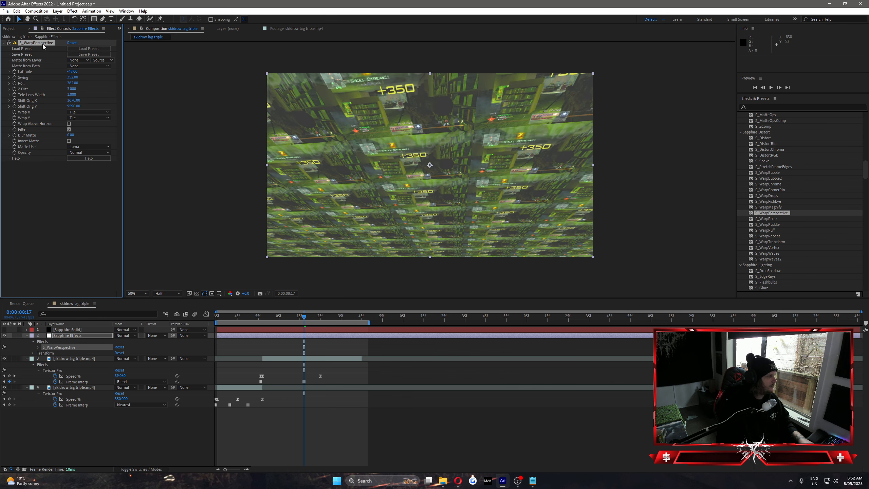
key(Delete)
Try S_WarpPolar on the Sapphire Effects layer with Angle 60, about 4 Angle Repeats and larger inner and outer radii, and delete it
click(766, 220)
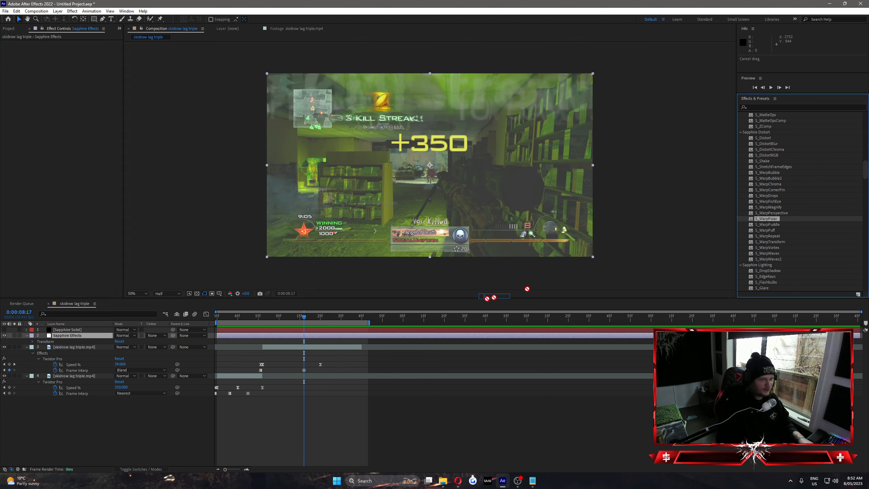
drag(527, 288, 342, 336)
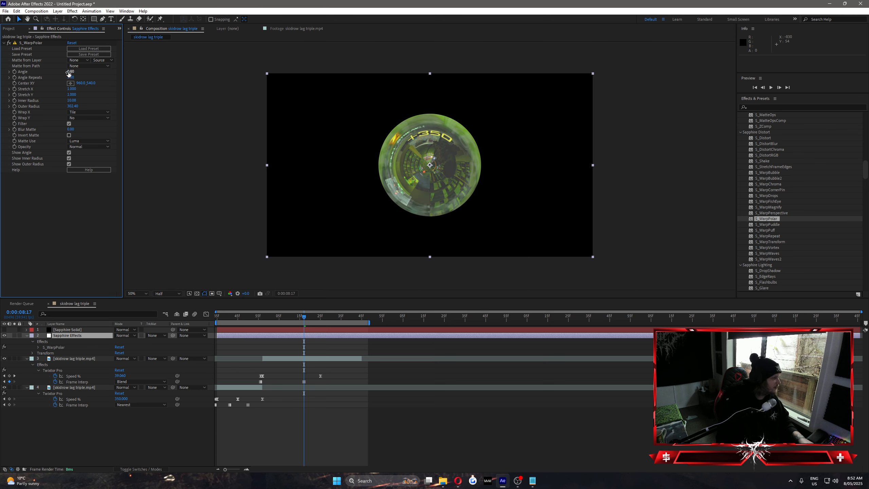
drag(68, 73, 92, 154)
drag(74, 100, 126, 106)
click(112, 192)
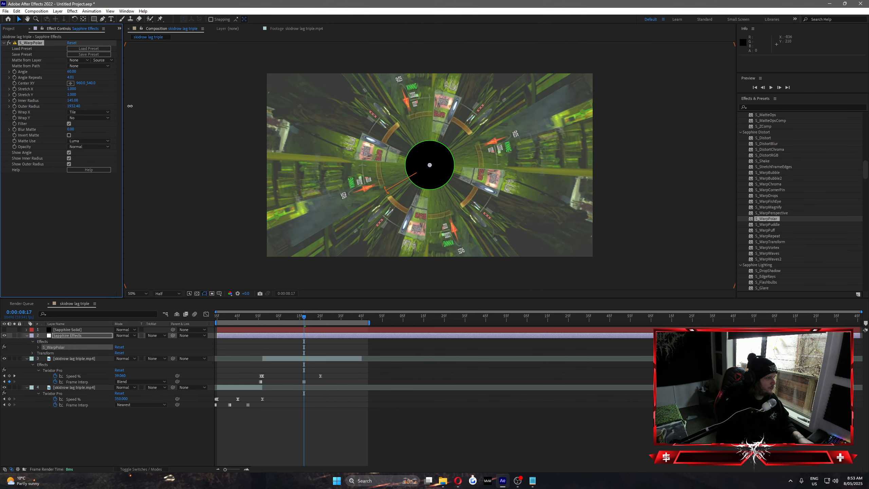
mouse_move(307, 318)
mouse_down()
mouse_move(376, 321)
mouse_move(307, 325)
mouse_move(316, 327)
mouse_up()
click(38, 44)
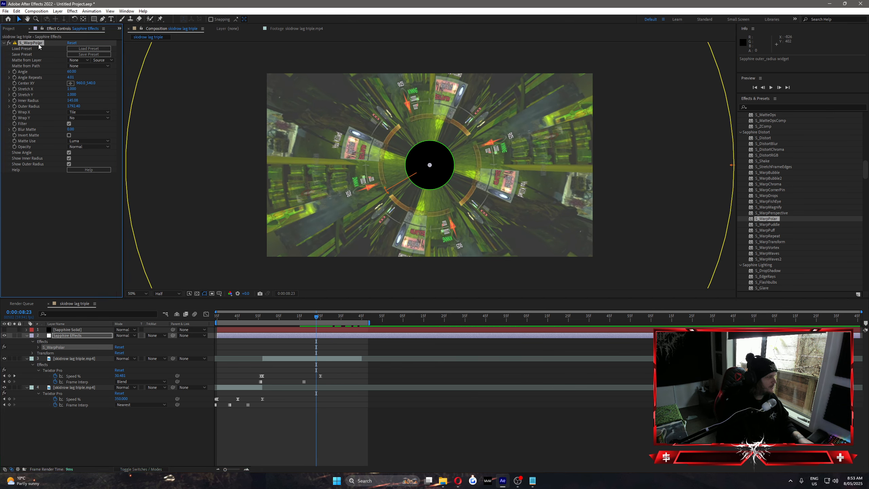
key(Delete)
Try S_WarpPuddle on the Sapphire Effects layer with adjusted Amplitude and Frequency, preview the ripples in playback, and delete the effect
click(763, 226)
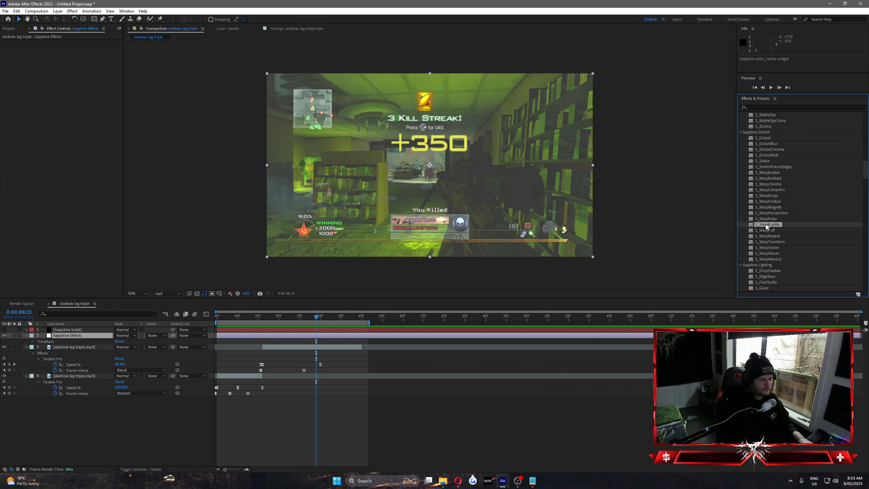
drag(766, 226, 315, 321)
drag(71, 73, 72, 77)
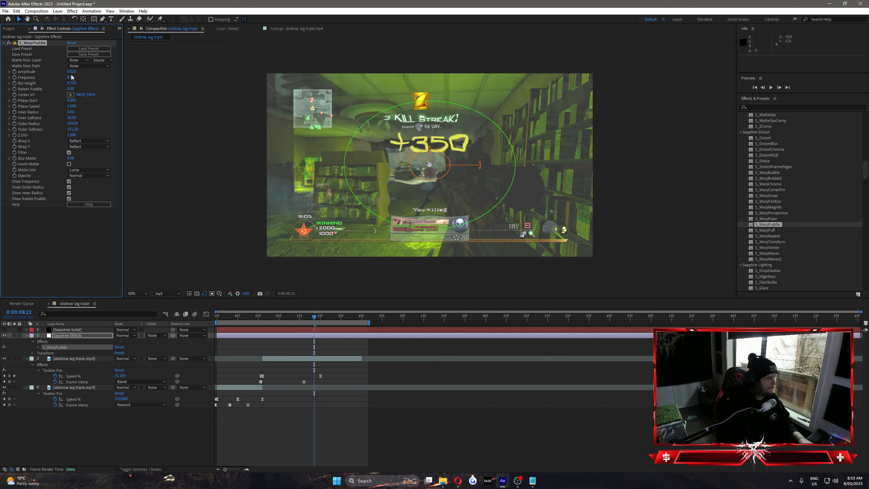
click(311, 318)
drag(312, 318, 267, 326)
key(space)
key(space)
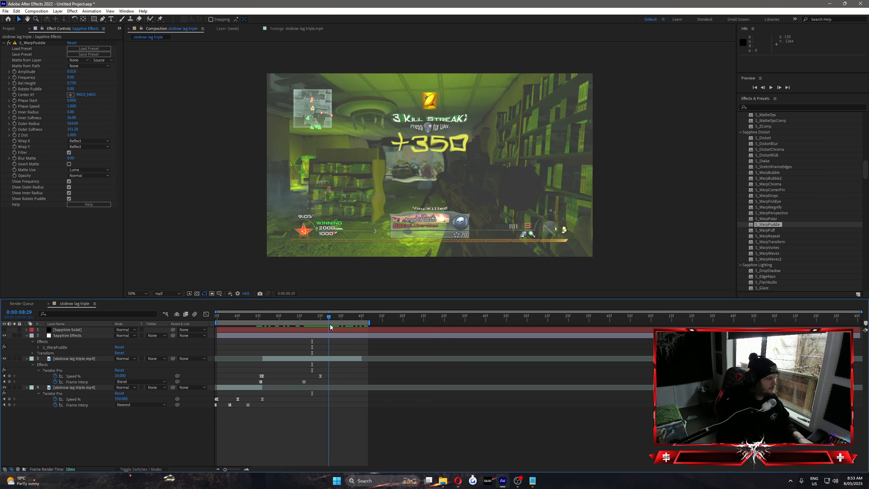
click(24, 43)
key(Delete)
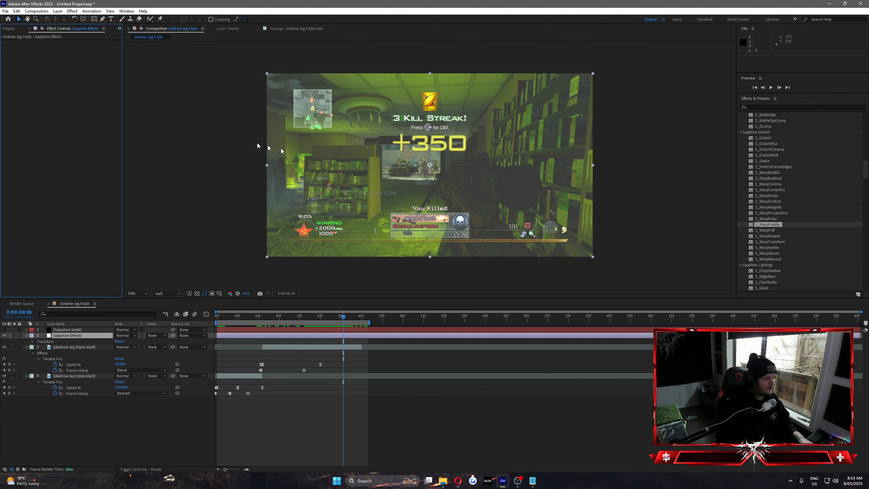
Try S_WarpPuff on the Sapphire Effects layer with varied Amount and Smoothness, and delete it
drag(765, 230, 322, 338)
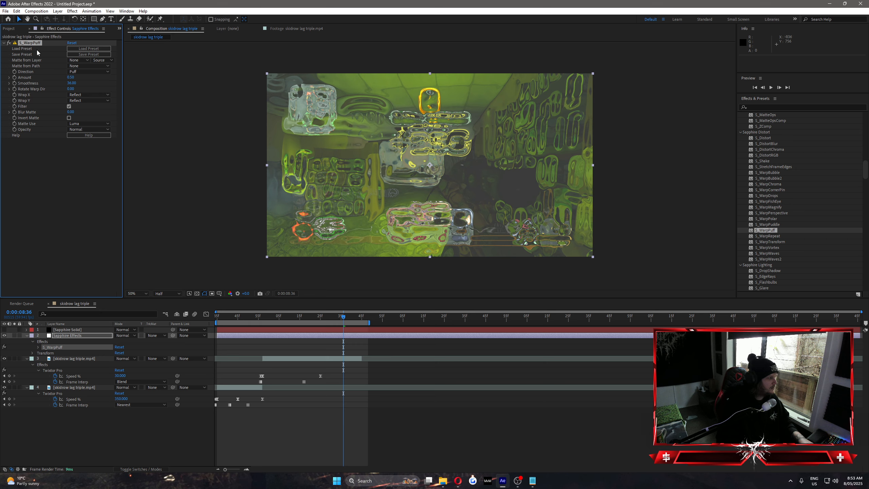
drag(73, 78, 78, 84)
key(ctrl+z)
key(ctrl+z)
key(ctrl+shift+z)
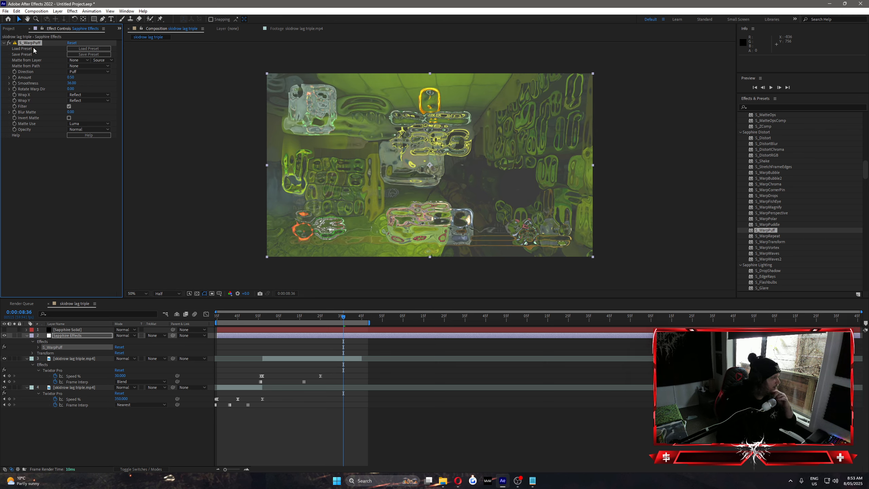
drag(73, 83, 146, 86)
key(Delete)
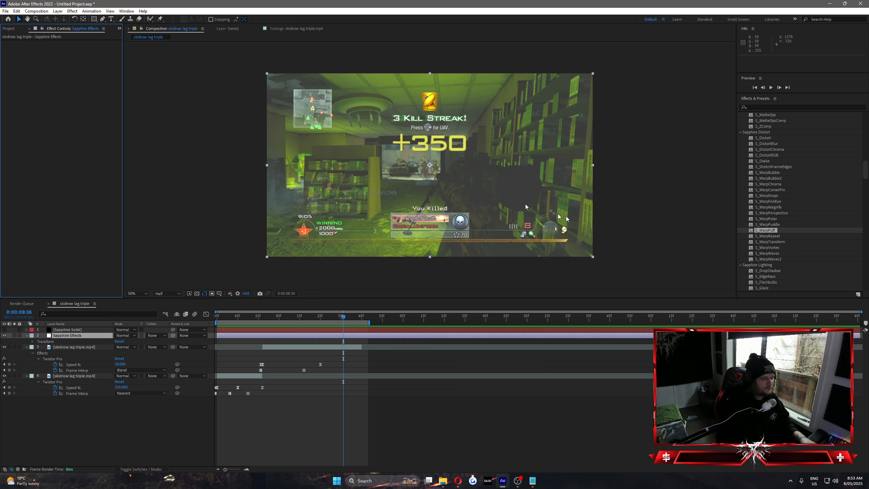
Apply S_WarpRepeat to the Sapphire Effects layer and lower its From Z Dist to bring the repeated copies closer together
double_click(768, 236)
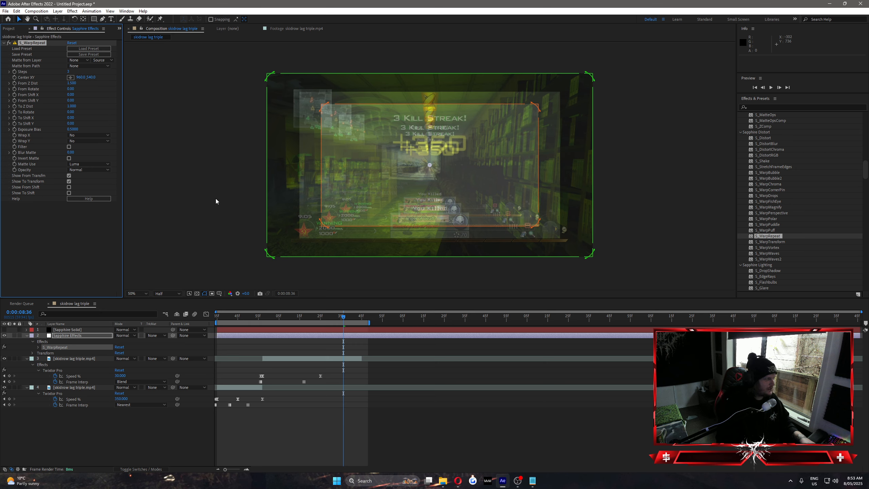
mouse_move(73, 83)
mouse_down()
mouse_move(50, 85)
mouse_move(89, 83)
mouse_move(72, 84)
mouse_move(82, 86)
mouse_up()
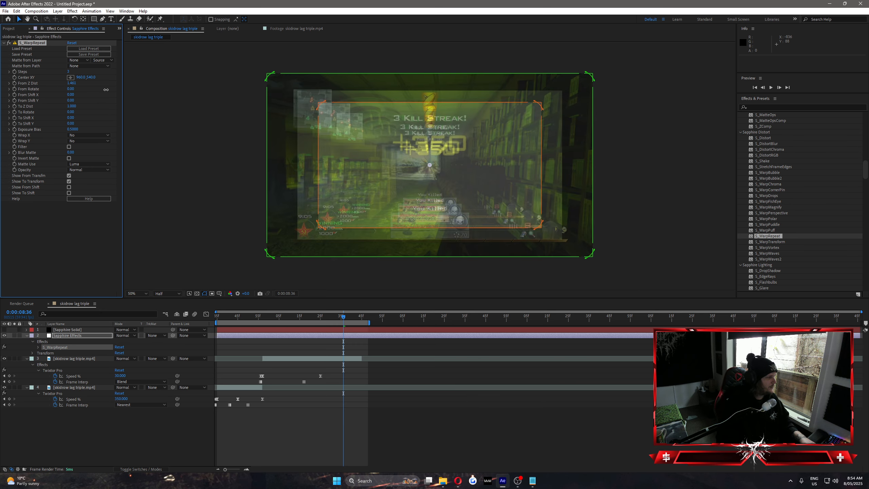
drag(94, 92, 92, 95)
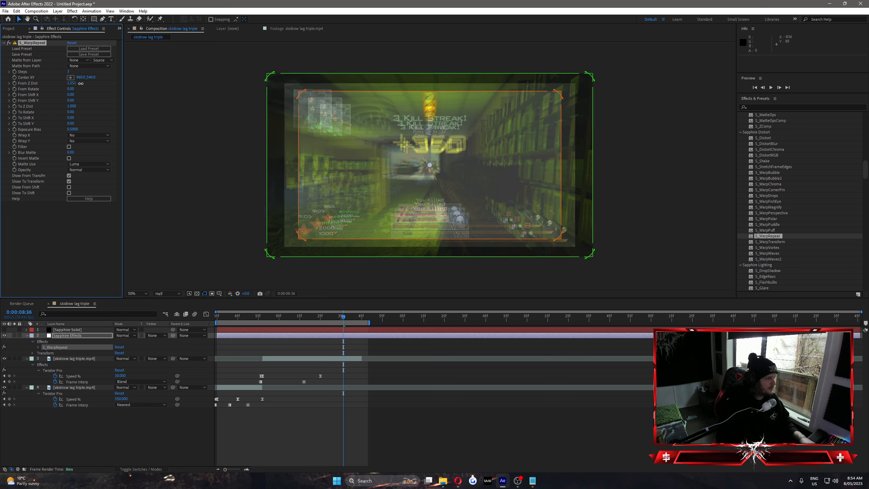
Vary the From Z Dist of S_WarpRepeat to preview its effect, and remove S_WarpRepeat from the Sapphire Effects layer
drag(77, 84, 72, 85)
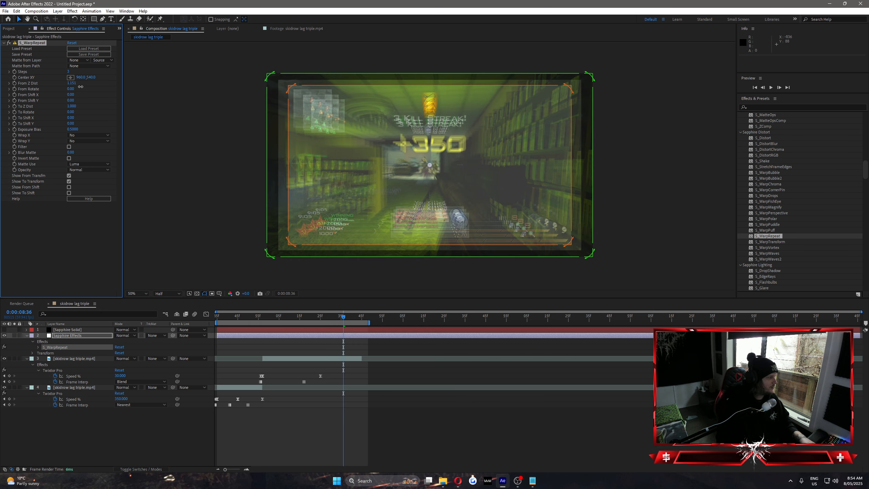
mouse_move(81, 86)
mouse_down()
mouse_move(72, 88)
mouse_move(86, 95)
mouse_move(68, 107)
mouse_move(94, 102)
mouse_move(80, 101)
mouse_up()
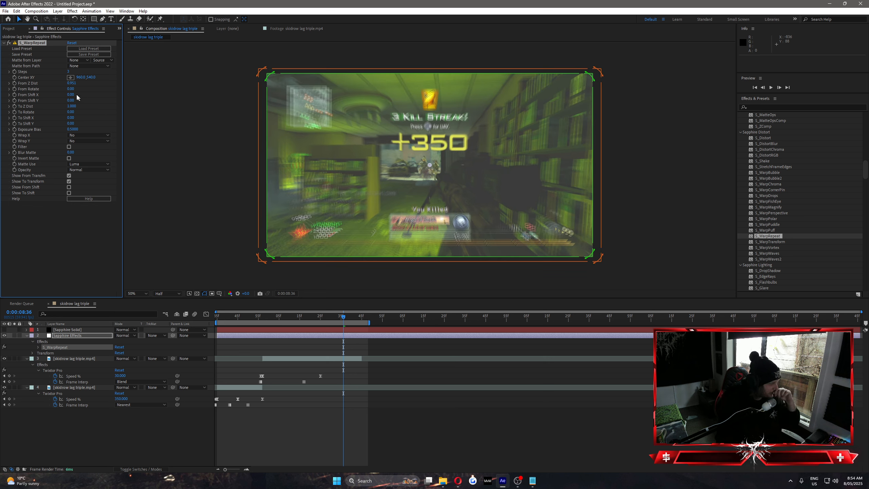
mouse_move(69, 97)
mouse_down()
mouse_move(129, 97)
mouse_move(42, 95)
mouse_move(76, 94)
mouse_move(61, 94)
mouse_up()
key(Delete)
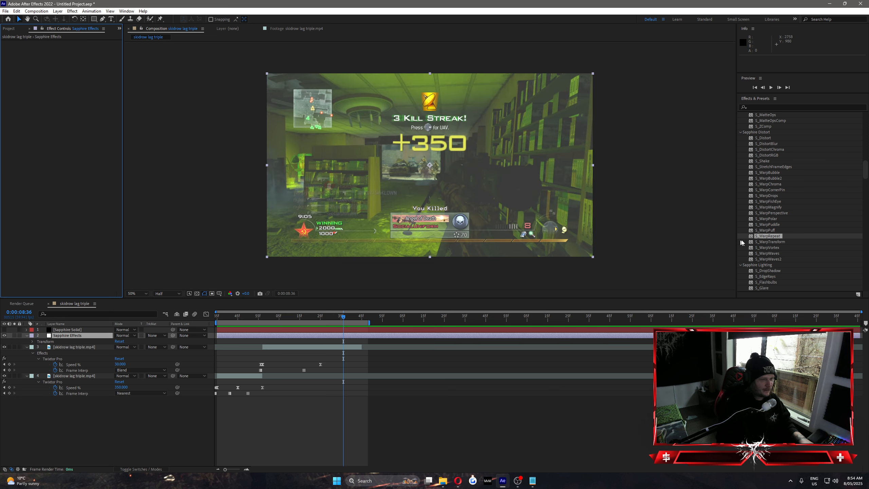
Try S_WarpTransform on the Sapphire Effects layer with altered Scale and Z Dist values, and remove the effect
click(771, 242)
drag(720, 256, 353, 336)
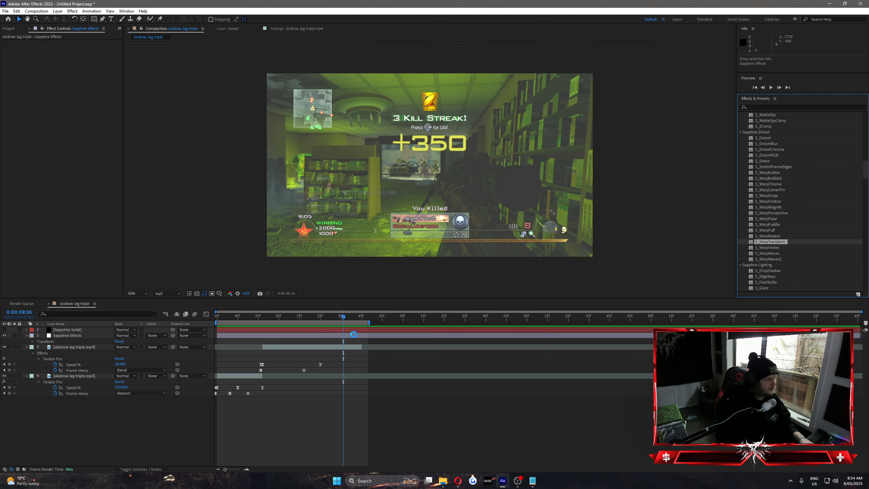
drag(72, 72, 170, 87)
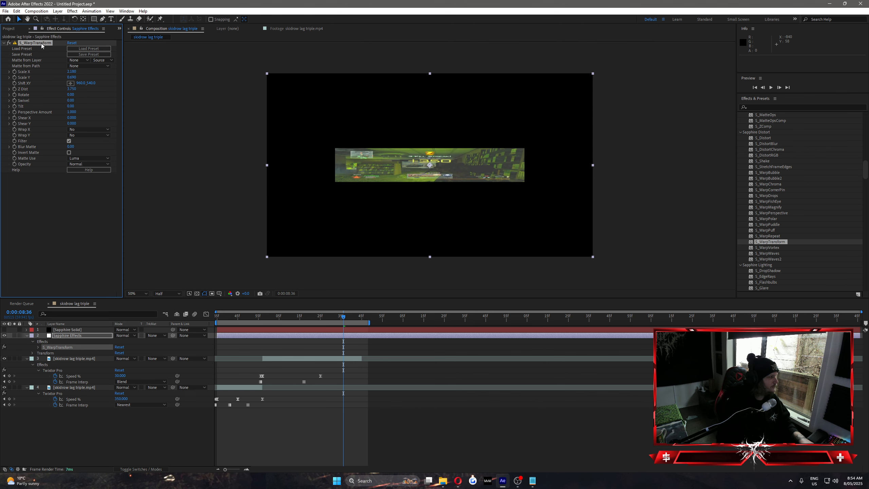
key(Delete)
Try S_WarpVortex on the Sapphire Effects layer with Vortex Start set to 10, preview it, and remove the effect
drag(767, 247, 349, 336)
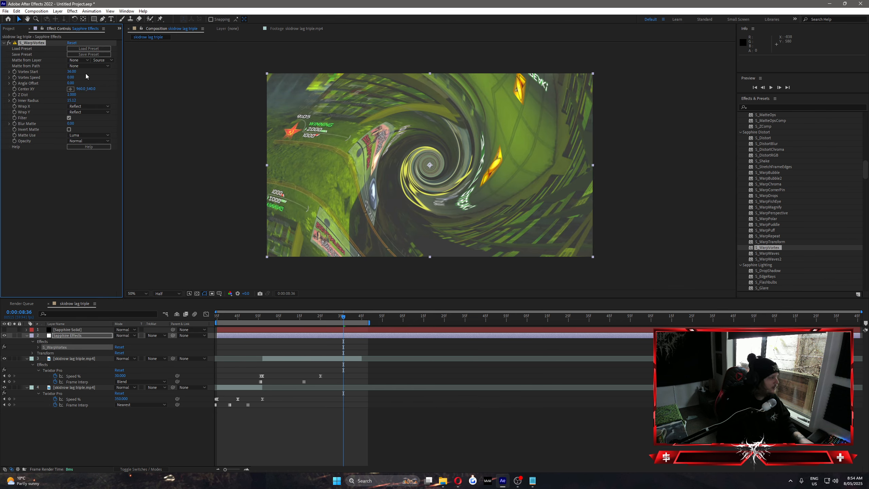
text(10)
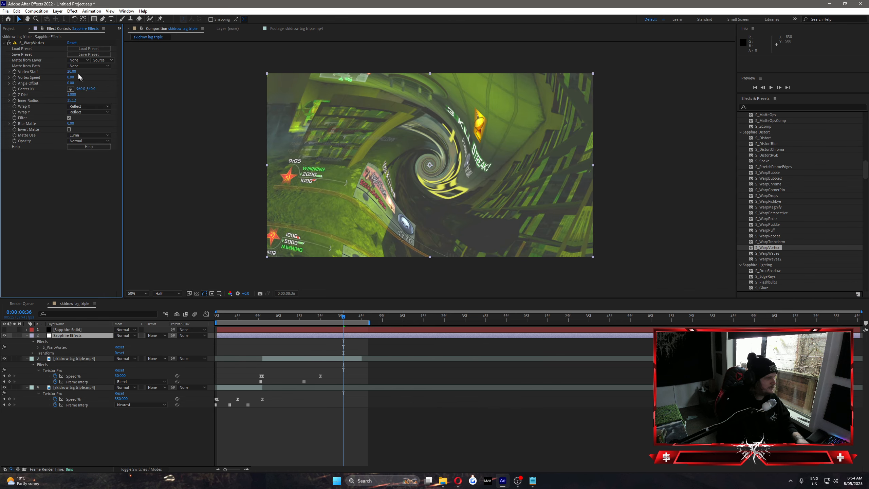
key(Return)
drag(348, 315, 337, 329)
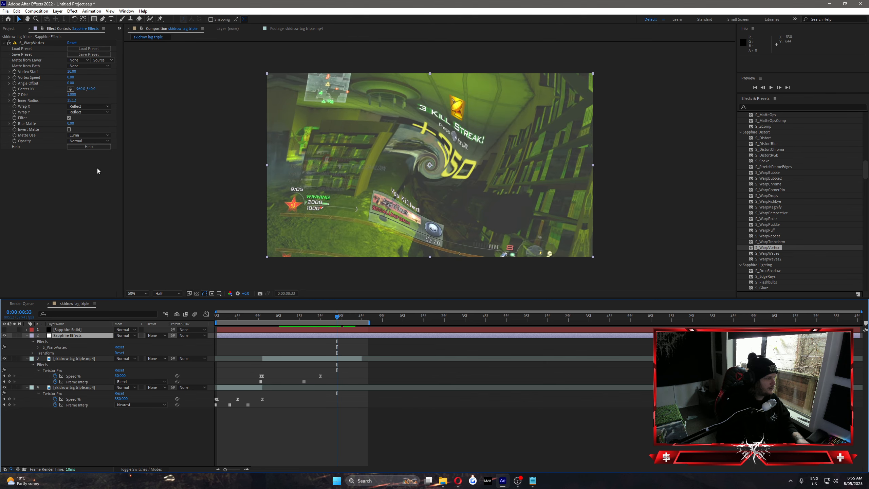
drag(75, 96, 33, 103)
right_click(101, 94)
click(63, 155)
key(Delete)
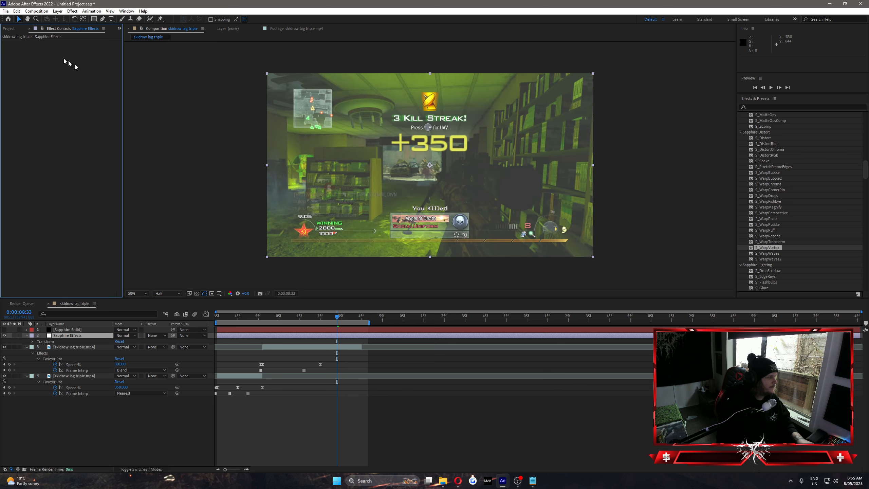
Try S_WarpWaves on the Sapphire Effects layer, varying its Amplitude and Displace Angle, and remove the effect
drag(768, 253, 351, 336)
drag(72, 72, 71, 74)
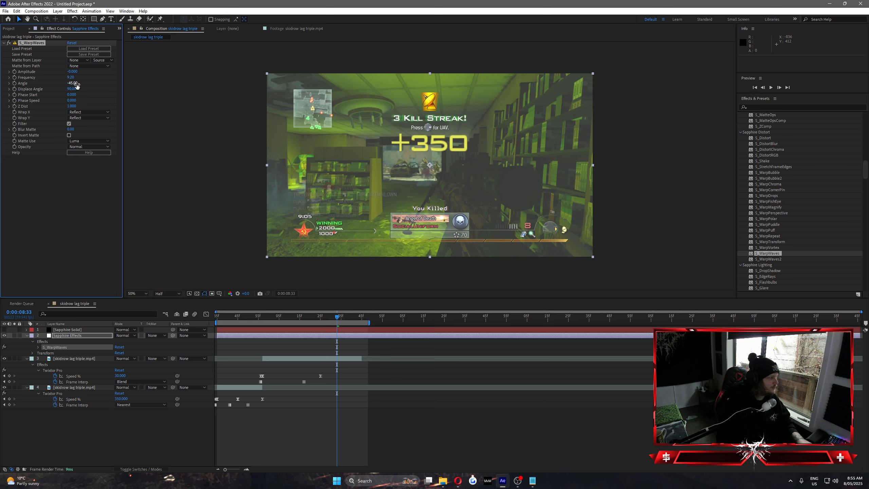
drag(73, 71, 79, 96)
drag(74, 89, 156, 89)
key(Delete)
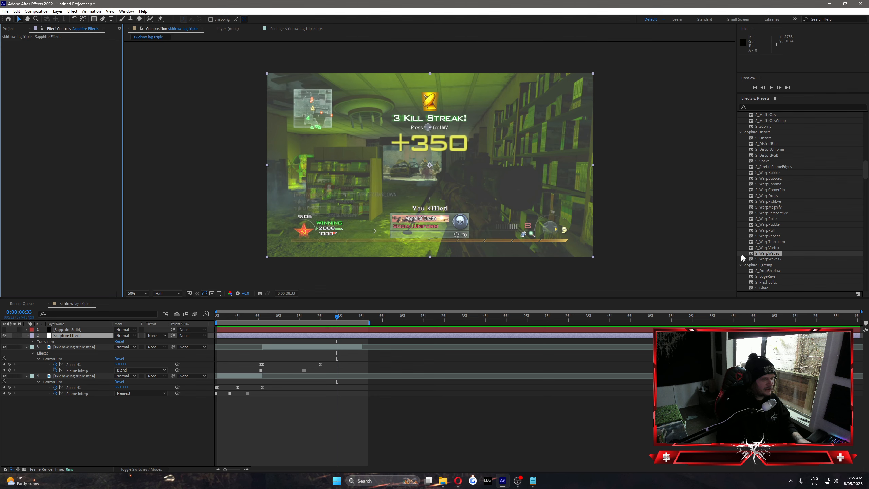
Try S_WarpWaves2 with its default settings on the Sapphire Effects layer, and remove the effect
click(758, 259)
drag(324, 336, 324, 335)
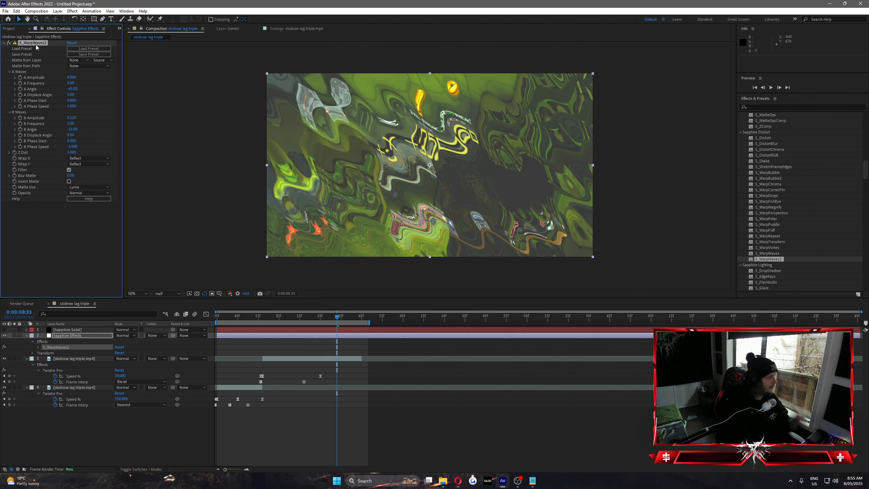
key(Delete)
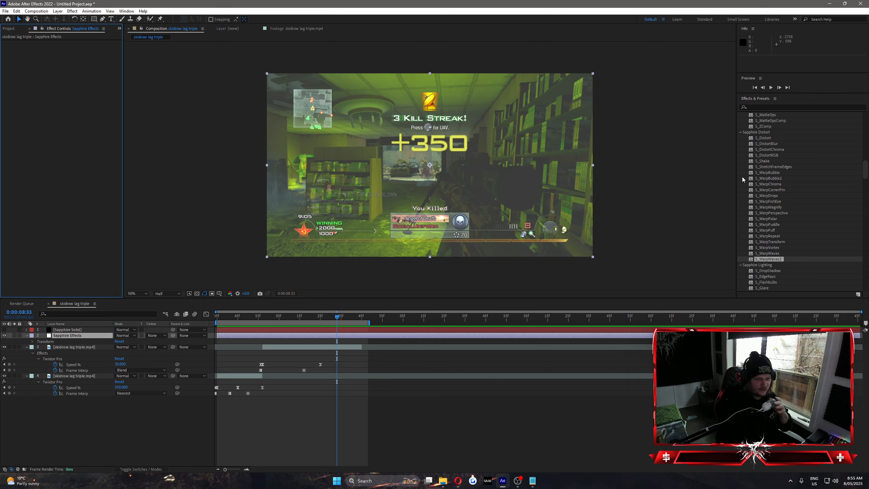
Apply S_DropShadow from the Sapphire Lighting category to the Sapphire Effects layer and lower its Shadow Opacity
scroll(778, 192, down, 5)
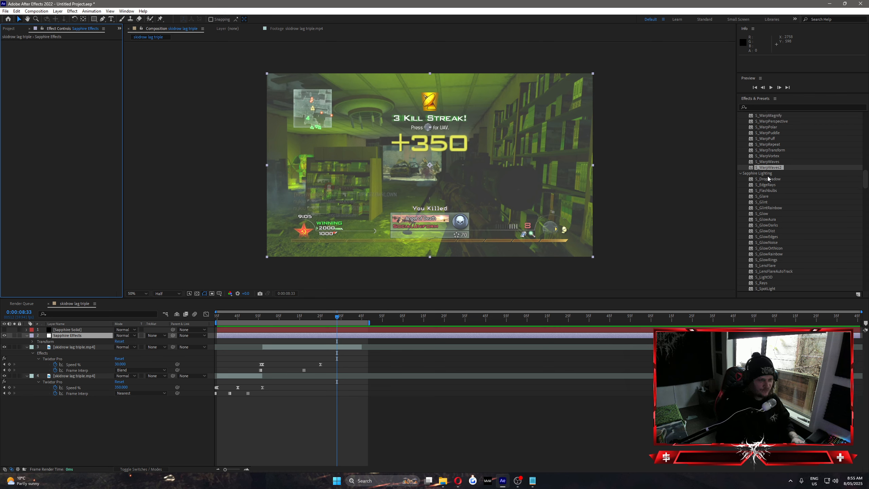
scroll(767, 188, down, 2)
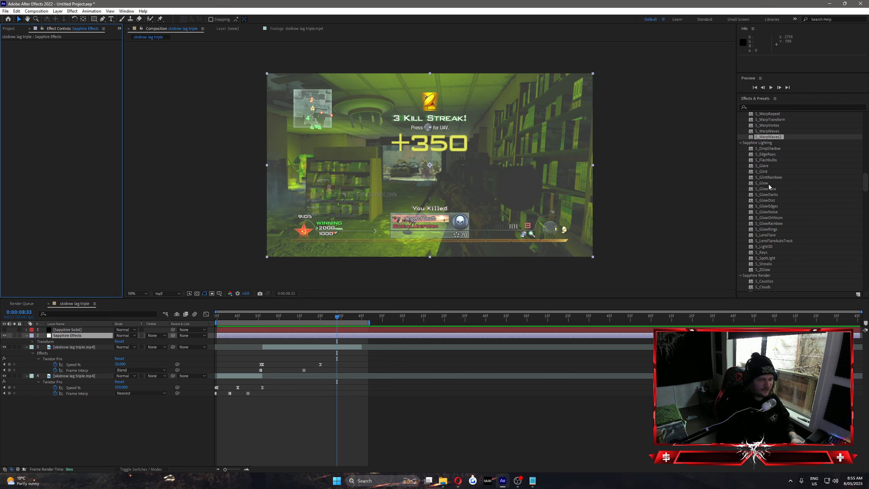
click(769, 149)
drag(769, 151, 334, 333)
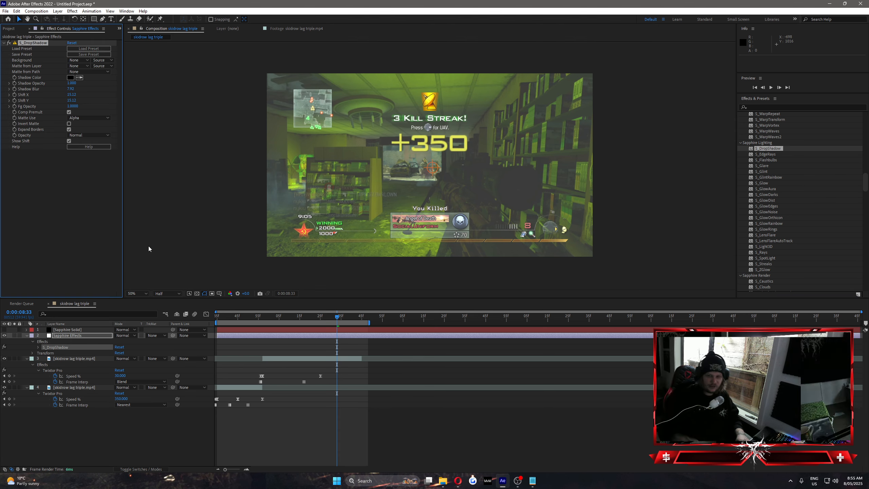
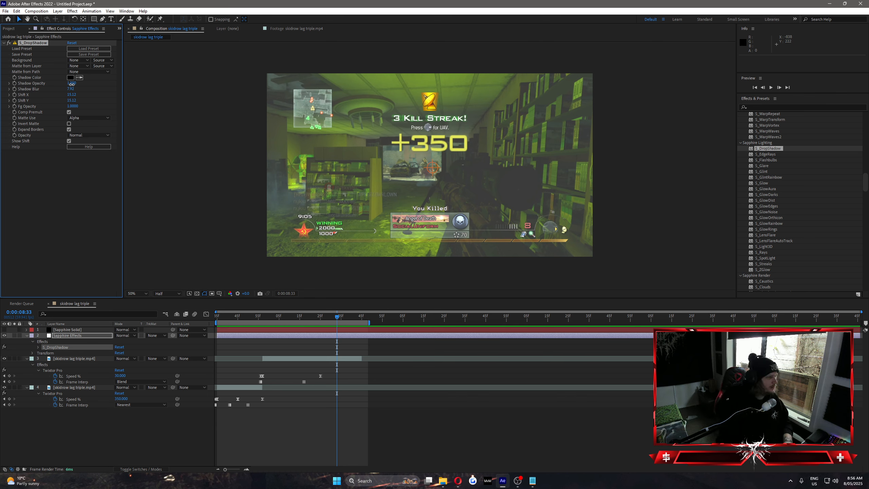
drag(72, 84, 111, 81)
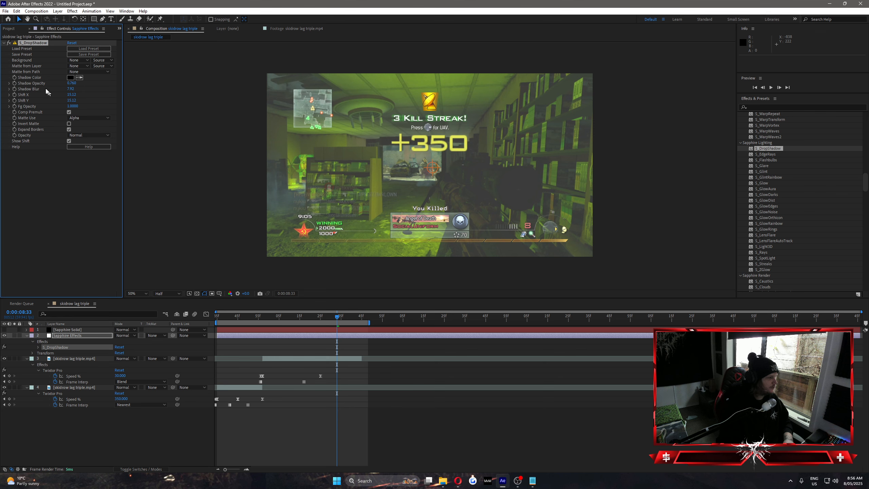
Try S_DropShadow with layer 3 as Background and layer 4 as Matte from Layer, and remove the effect
click(78, 62)
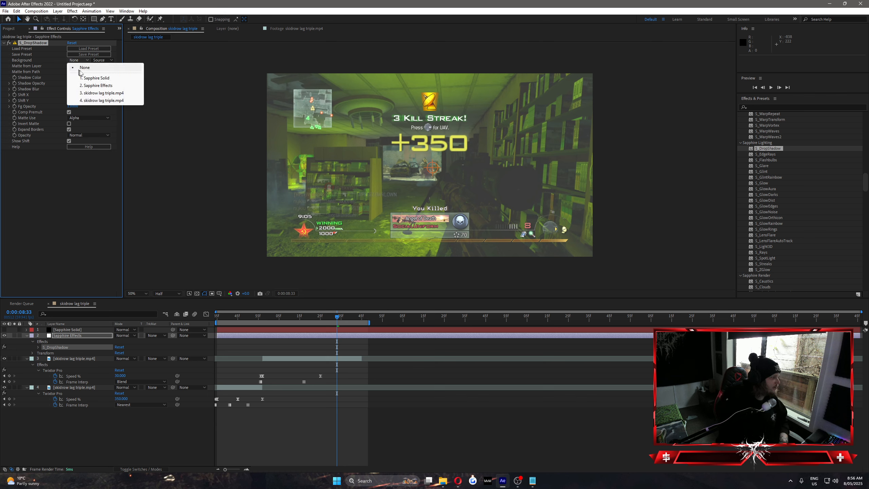
click(96, 90)
click(73, 66)
click(86, 107)
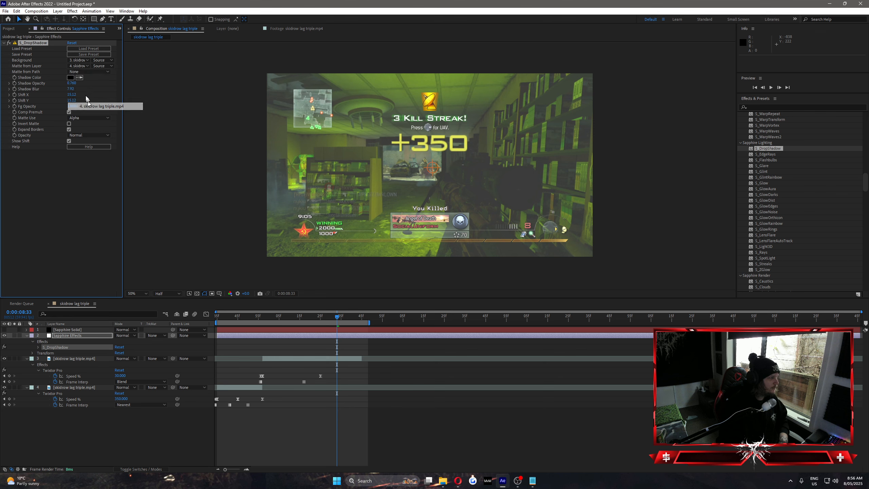
drag(72, 83, 37, 44)
key(Delete)
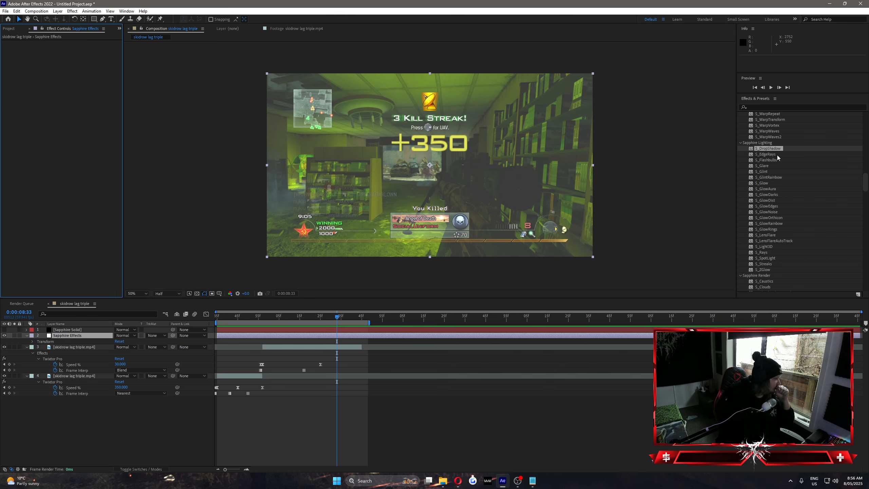
Apply S_EdgeRays to the Sapphire Effects layer, adjust its Rays Length and set Rays Brightness to 1.00
click(763, 154)
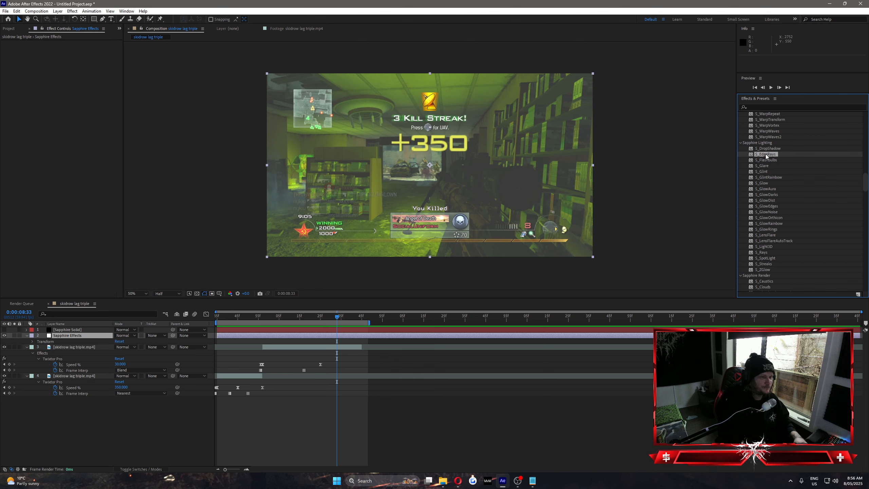
drag(766, 155, 327, 336)
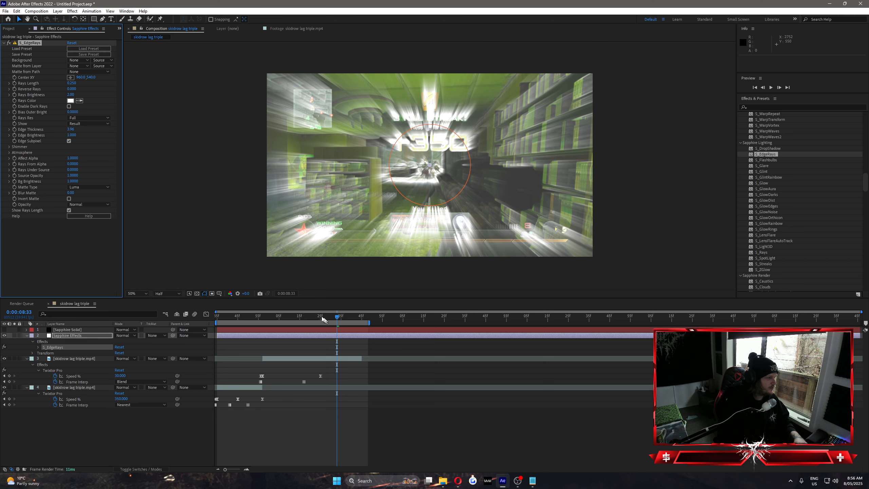
drag(72, 84, 87, 94)
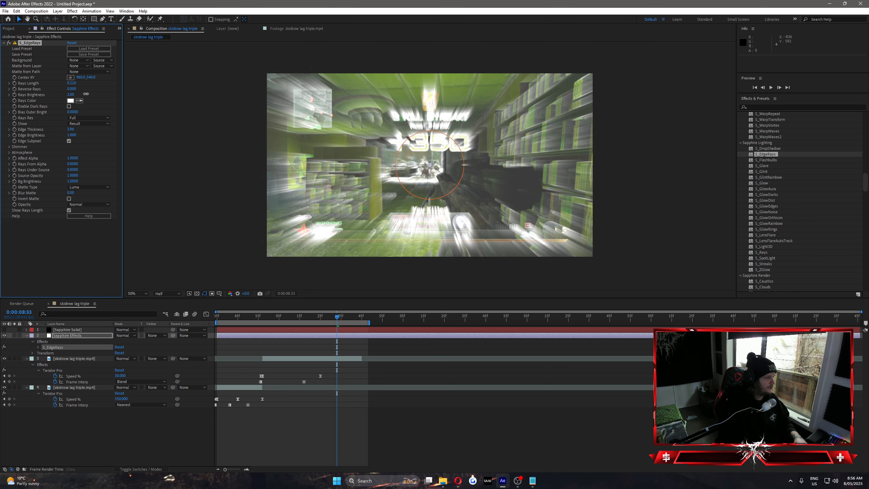
click(88, 96)
Change the Rays Color of S_EdgeRays to red
click(70, 101)
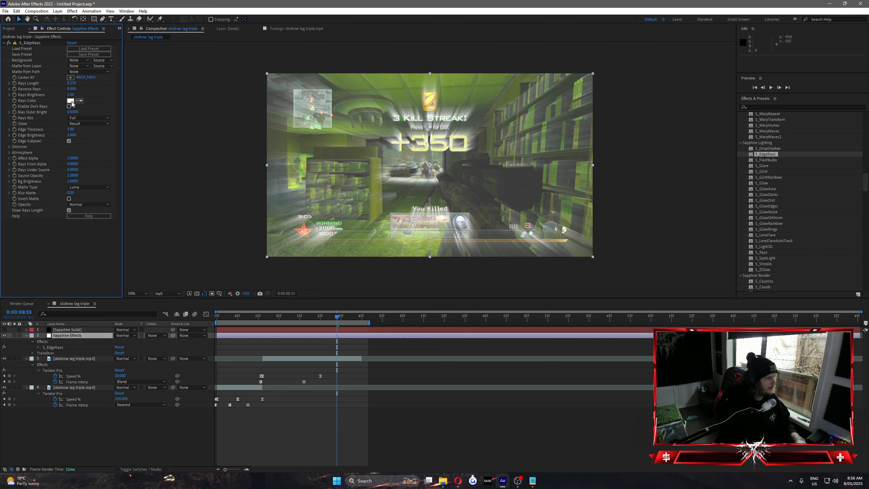
drag(227, 174, 285, 153)
click(290, 169)
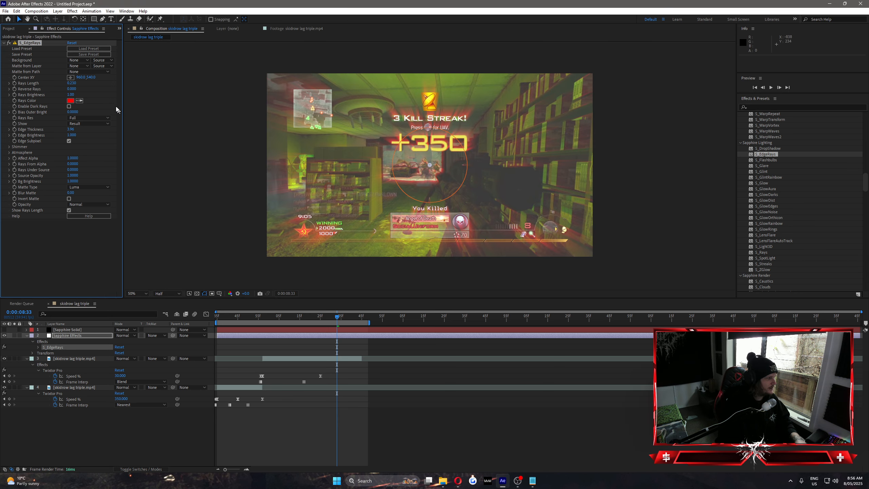
Try a shorter Rays Length with shimmer and stronger Atmosphere Amp in S_EdgeRays, preview it, and remove the effect
drag(74, 84, 73, 86)
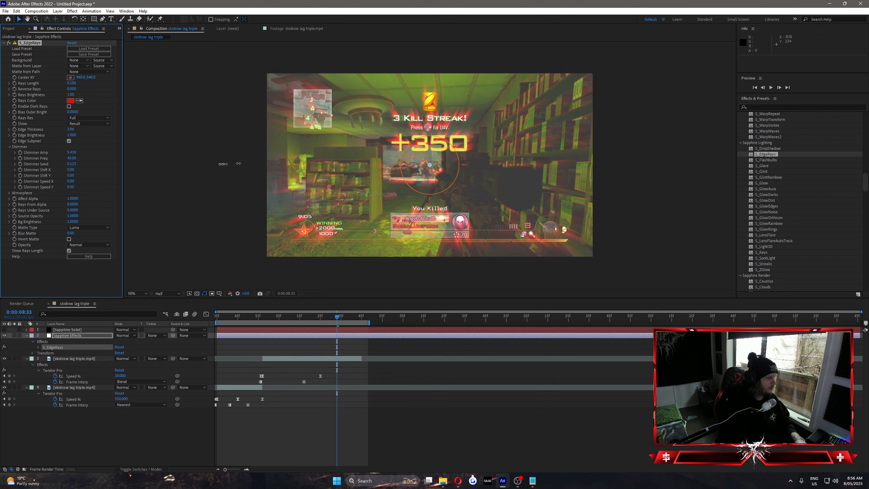
click(9, 194)
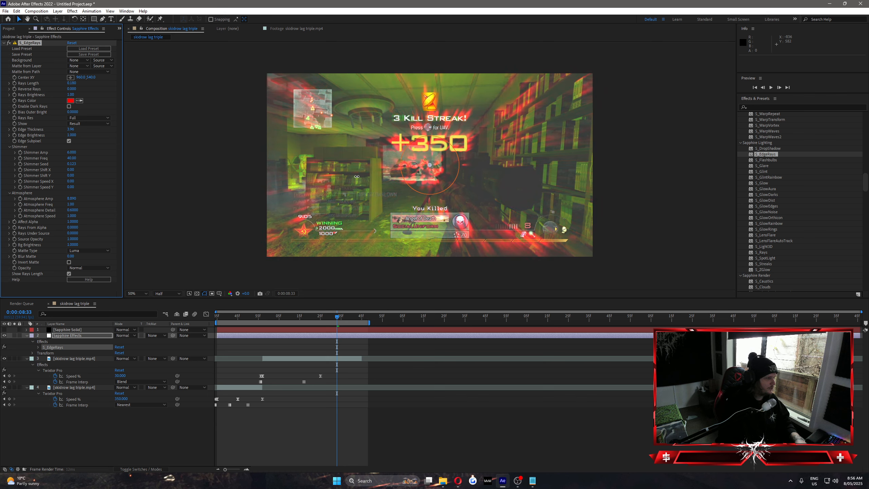
mouse_move(342, 315)
mouse_down()
mouse_move(286, 315)
mouse_move(328, 317)
mouse_up()
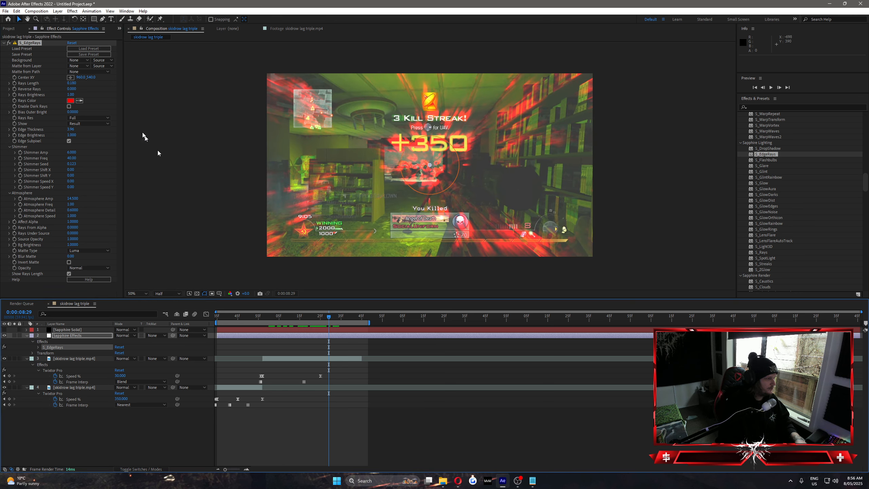
click(35, 44)
key(Delete)
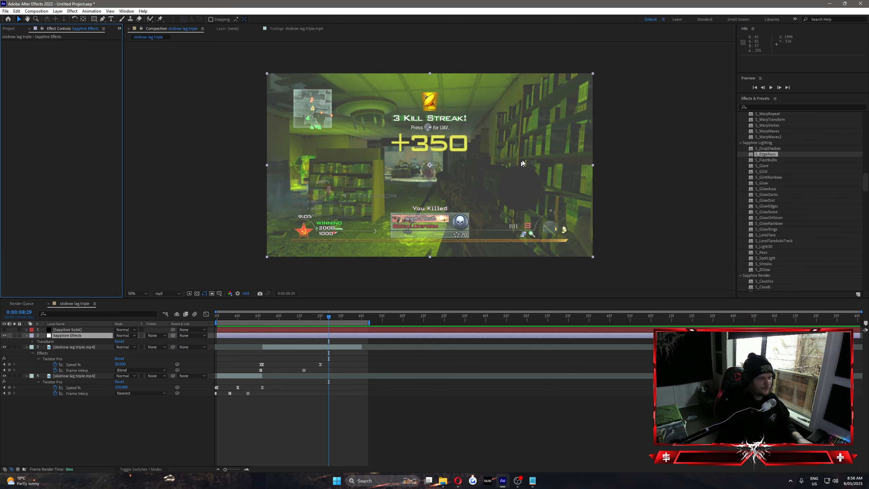
Apply S_FlashBulbs to the Sapphire Effects layer, lower its Brightness, raise Vary Brightness to about 0.99, and preview the flashes
click(762, 161)
drag(752, 164, 306, 335)
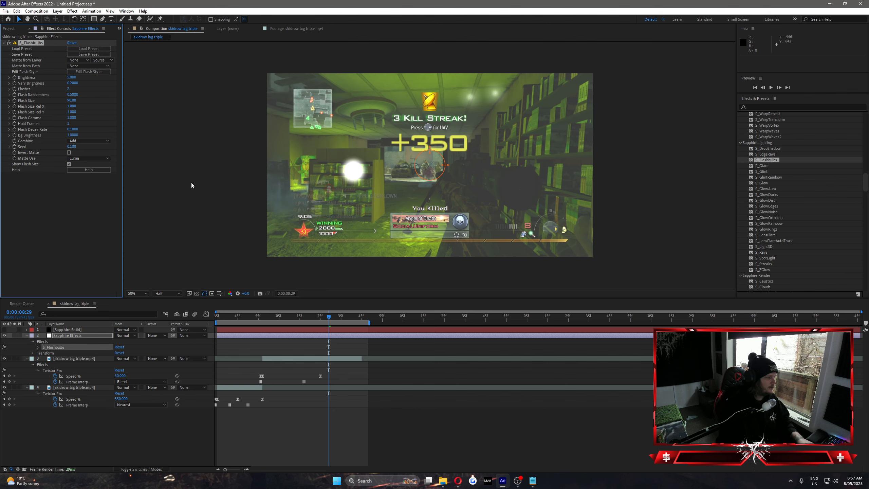
mouse_move(324, 318)
mouse_down()
mouse_move(342, 318)
mouse_move(331, 323)
mouse_up()
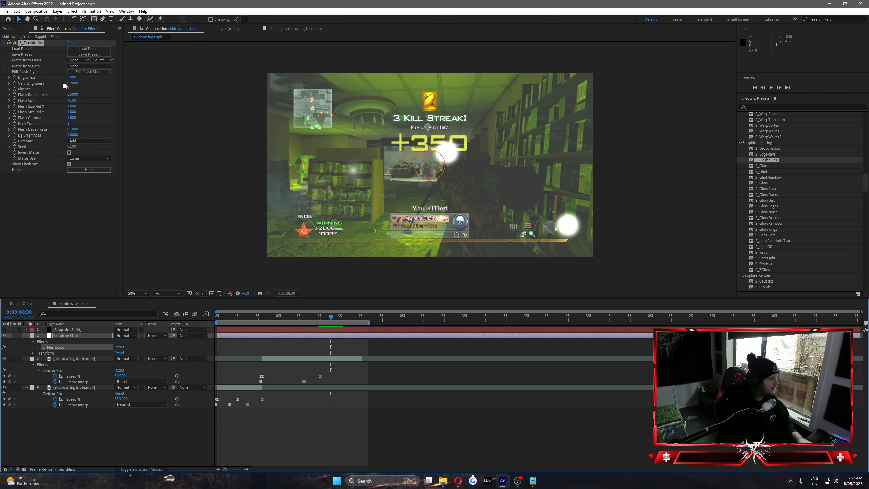
drag(72, 77, 92, 80)
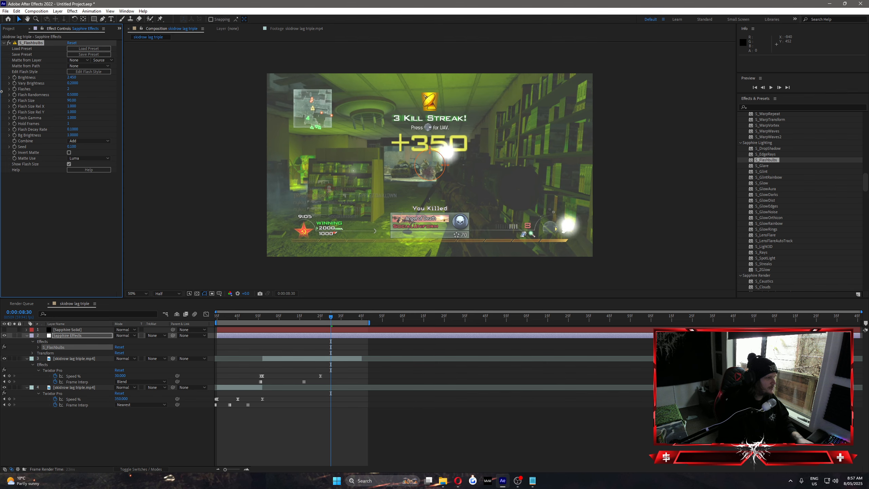
drag(75, 85, 172, 95)
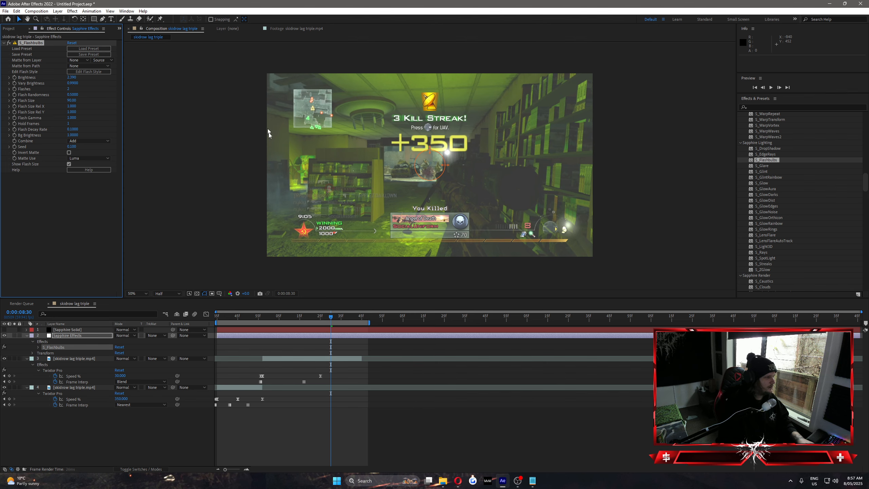
mouse_move(320, 316)
mouse_down()
mouse_move(279, 319)
mouse_move(334, 322)
mouse_move(244, 325)
mouse_move(328, 335)
mouse_up()
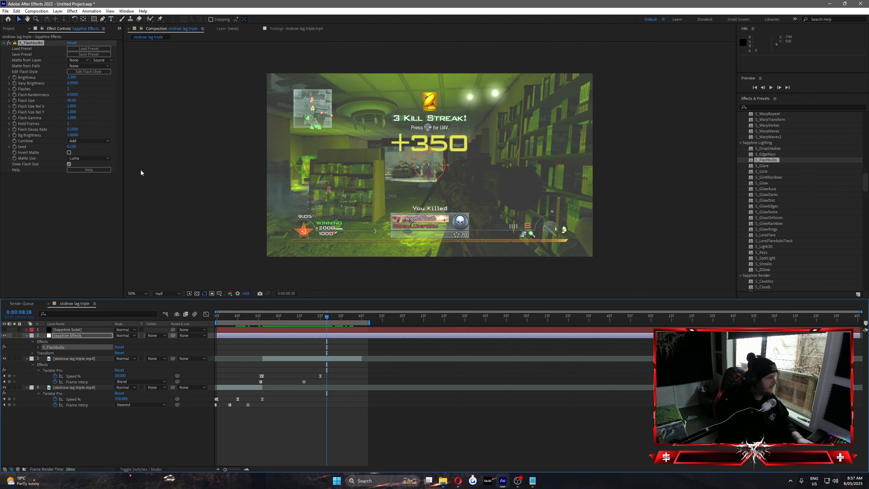
Increase the Flash Size of S_FlashBulbs, preview the larger flashes, and remove the effect from the Sapphire Effects layer
drag(73, 101, 331, 331)
click(33, 43)
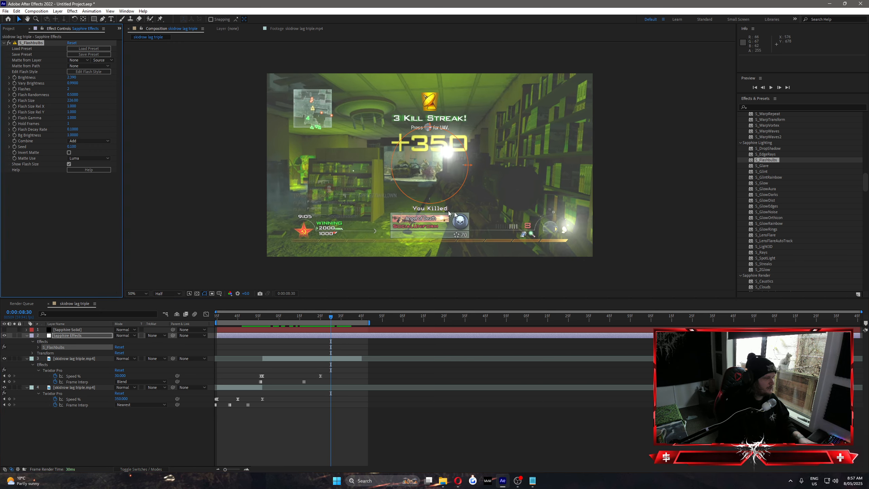
key(Delete)
Try S_Glare on the Sapphire Effects layer, preview it with a changed Brightness, and remove the effect
click(761, 166)
double_click(761, 166)
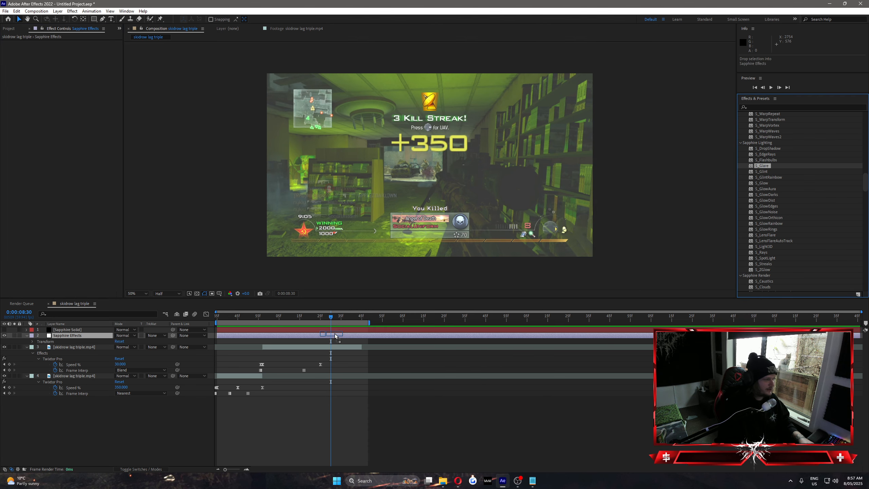
mouse_move(330, 321)
mouse_down()
mouse_move(292, 321)
mouse_move(333, 323)
mouse_up()
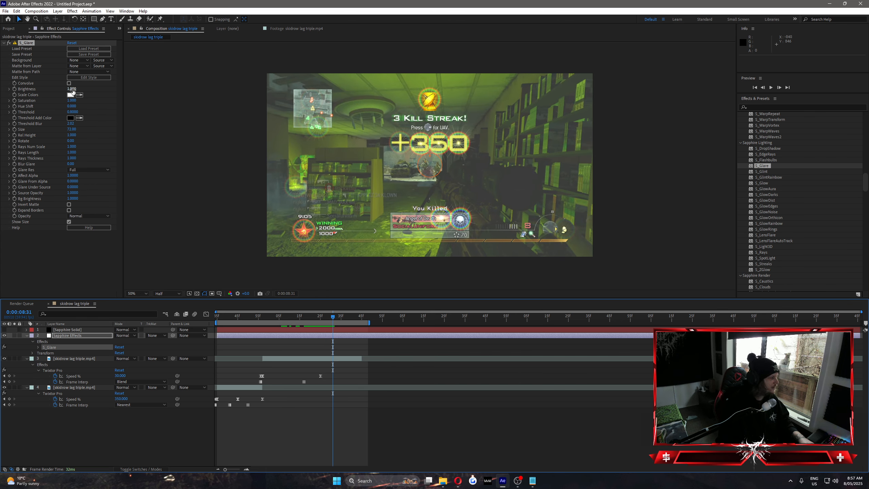
drag(73, 90, 505, 128)
key(Delete)
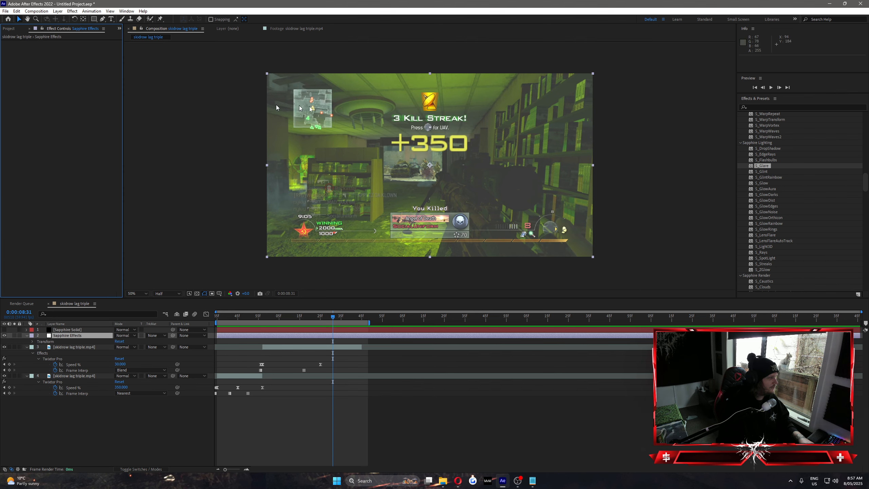
Try S_Glint on the Sapphire Effects layer, preview the glints along the clip, and remove the effect
click(762, 172)
drag(574, 228, 317, 334)
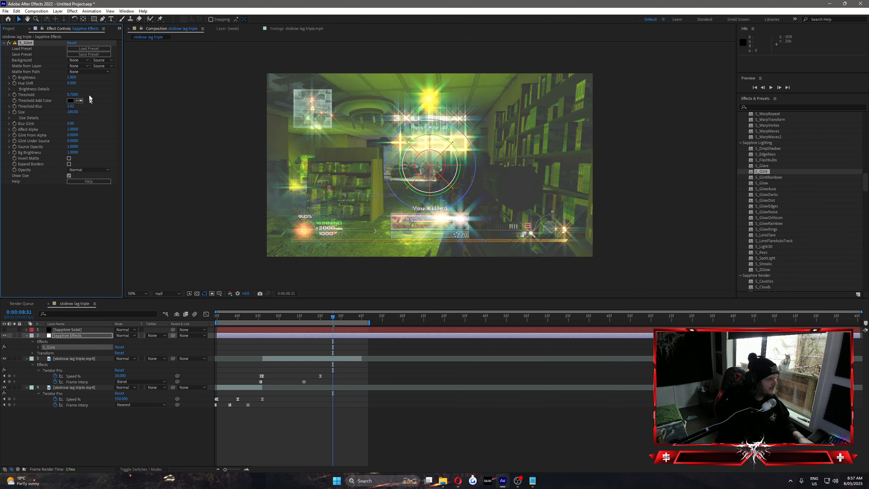
mouse_move(332, 317)
mouse_down()
mouse_move(269, 325)
mouse_move(336, 330)
mouse_up()
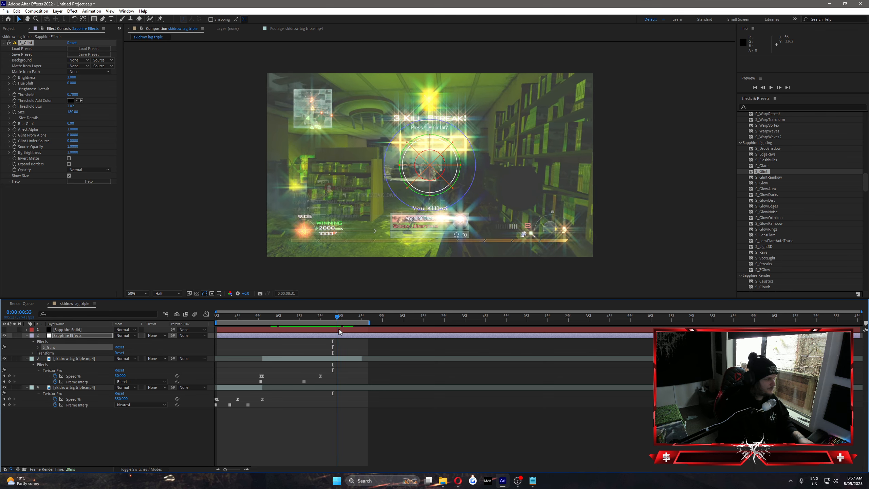
key(Delete)
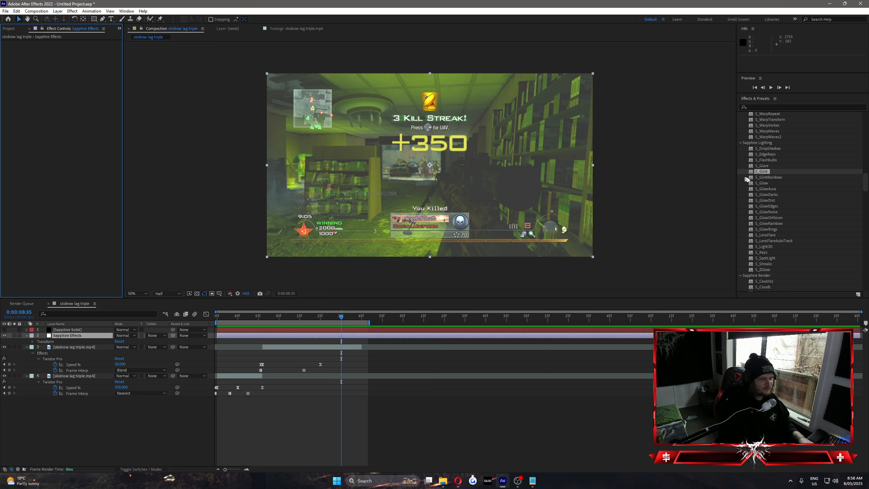
Try S_GlintRainbow on the Sapphire Effects layer, preview it at an earlier moment of the clip, and remove it
click(768, 177)
drag(438, 299, 310, 317)
key(Page_Up)
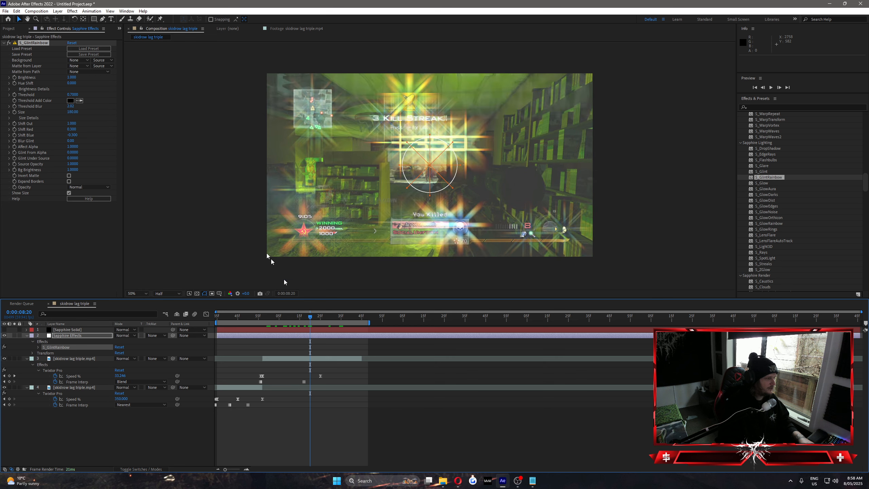
click(38, 44)
key(Delete)
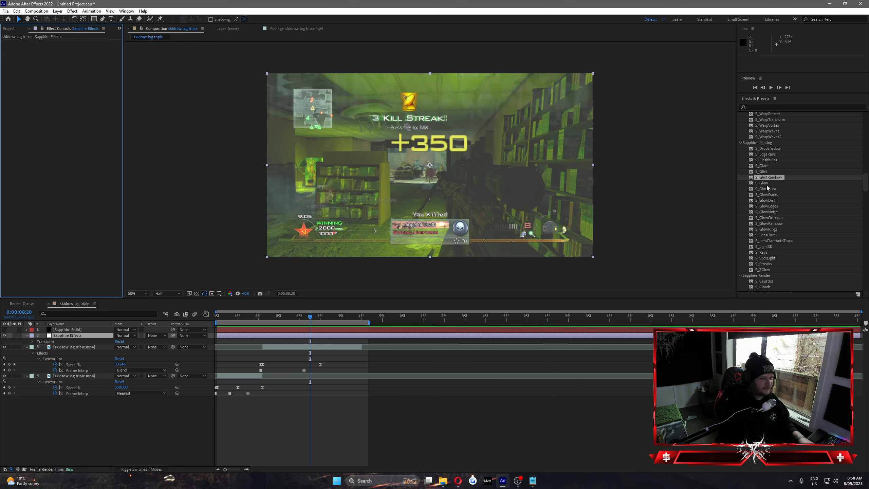
Apply S_Glow to the Sapphire Effects layer and set its Brightness to 1
click(763, 184)
drag(364, 323, 335, 335)
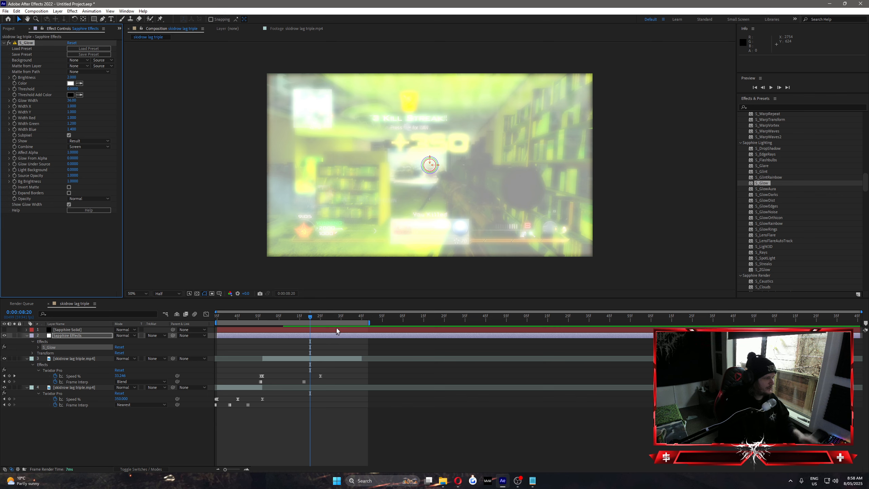
click(71, 76)
text(1)
click(92, 87)
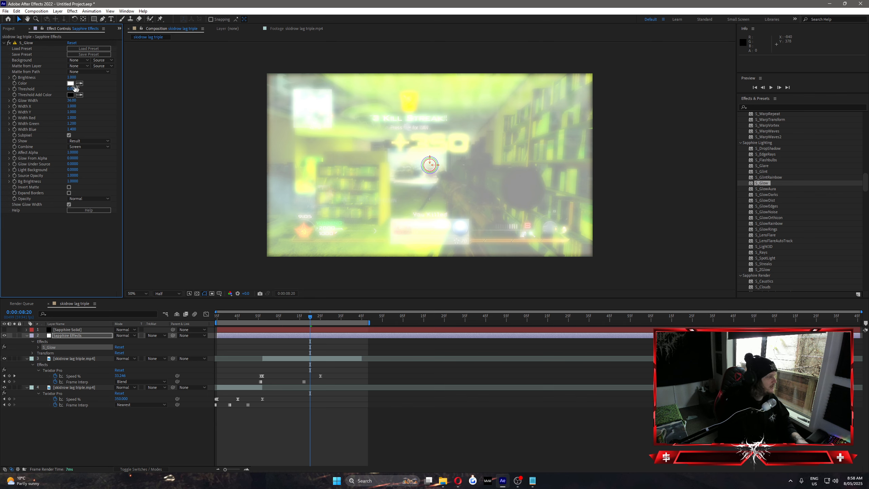
Change the glow Color of S_Glow to red
click(71, 84)
drag(222, 176, 281, 137)
click(289, 168)
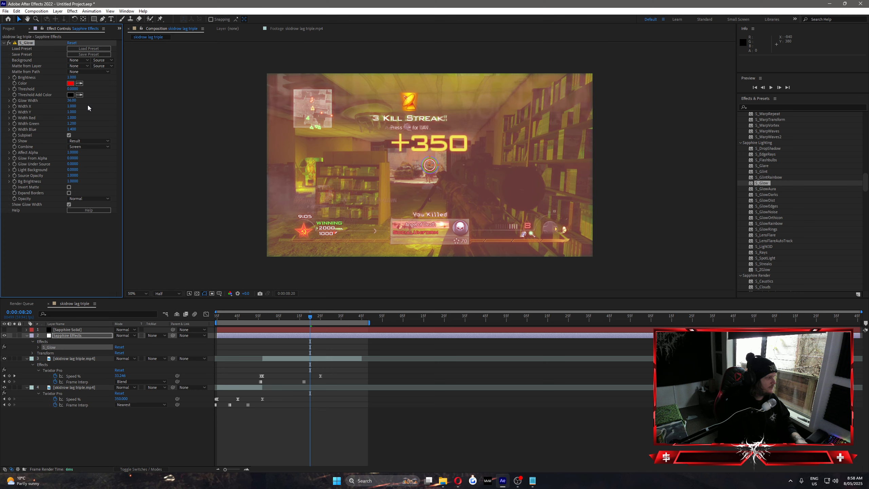
Try a higher Threshold and a Glow Width of about 180 in S_Glow, preview the clip, and remove the effect
drag(73, 90, 147, 117)
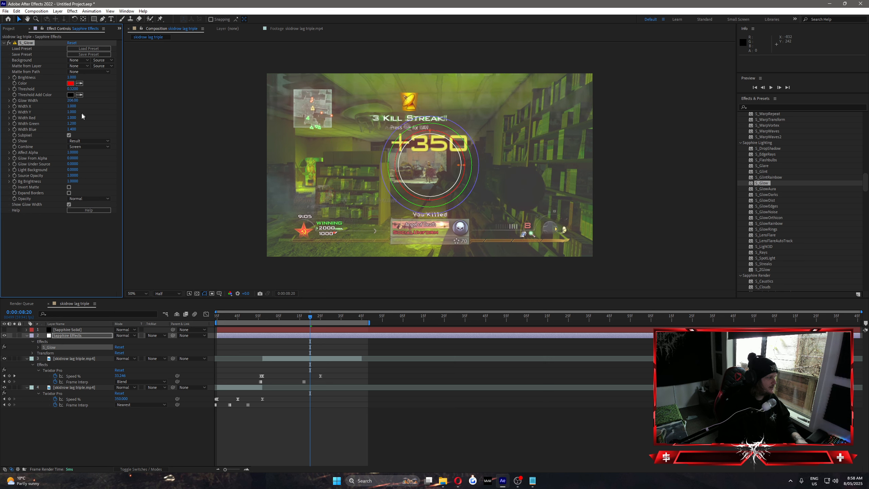
mouse_move(83, 109)
mouse_down()
mouse_move(108, 103)
mouse_move(89, 124)
mouse_up()
click(313, 350)
drag(305, 319, 324, 317)
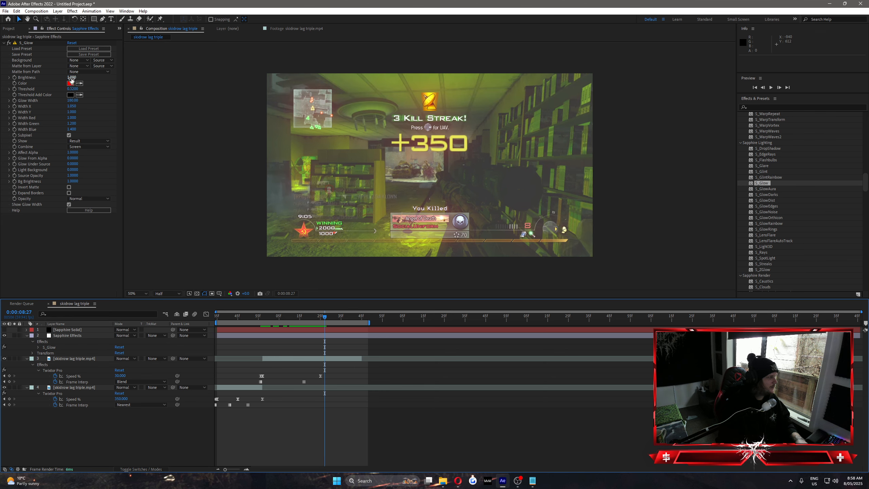
drag(71, 79, 115, 91)
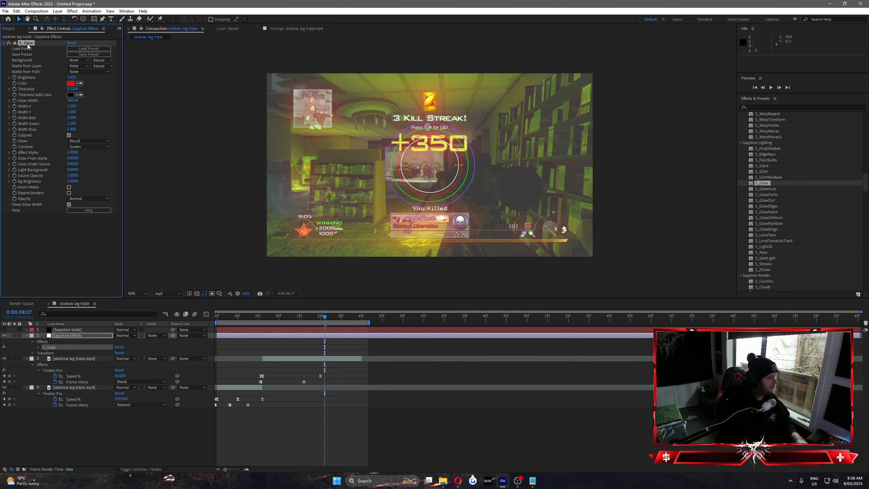
key(Delete)
Try S_GlowAura on the Sapphire Effects layer with lower Brightness, higher Glow Saturation and lower Frequency, and remove it
click(766, 189)
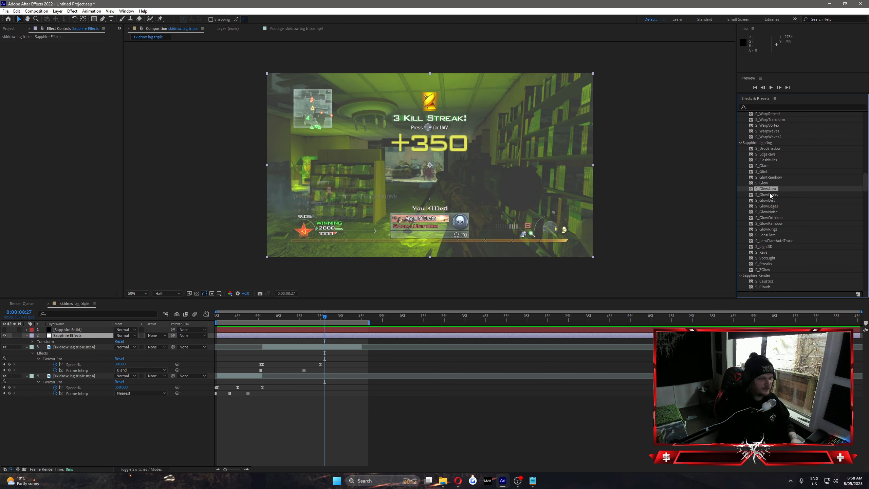
drag(767, 190, 321, 338)
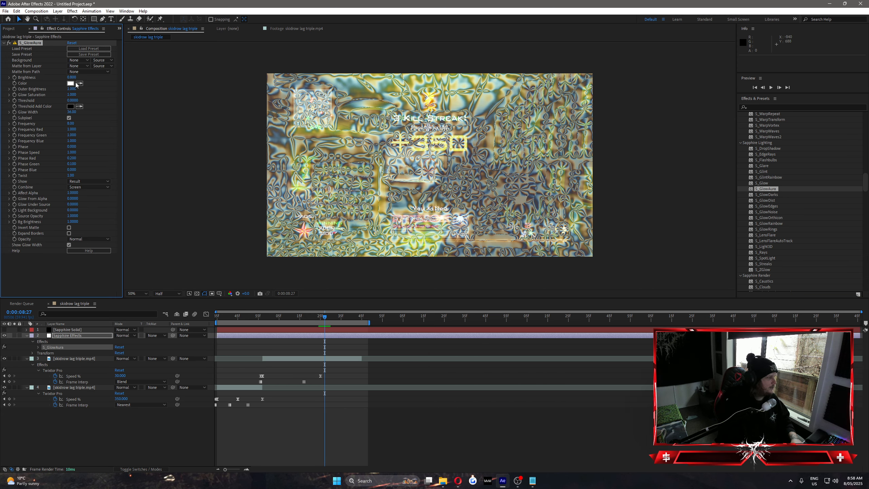
mouse_move(74, 78)
mouse_down()
mouse_move(55, 82)
mouse_move(74, 92)
mouse_up()
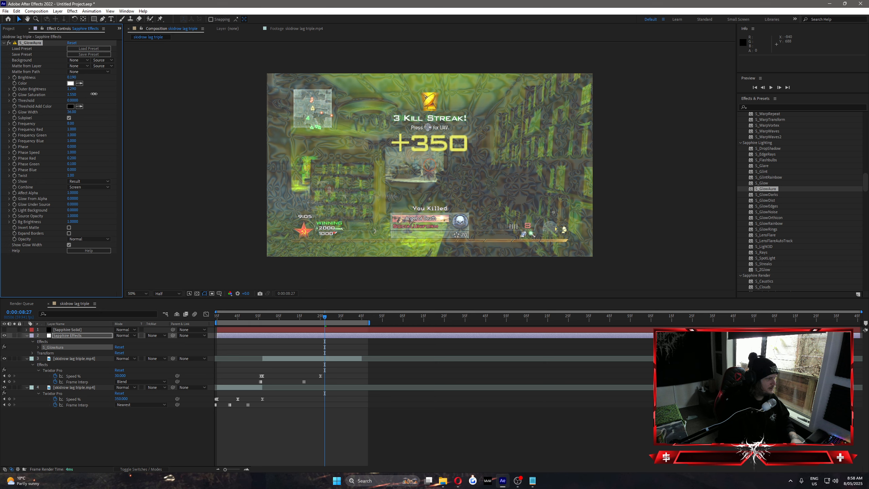
drag(72, 124, 159, 129)
drag(73, 134, 49, 137)
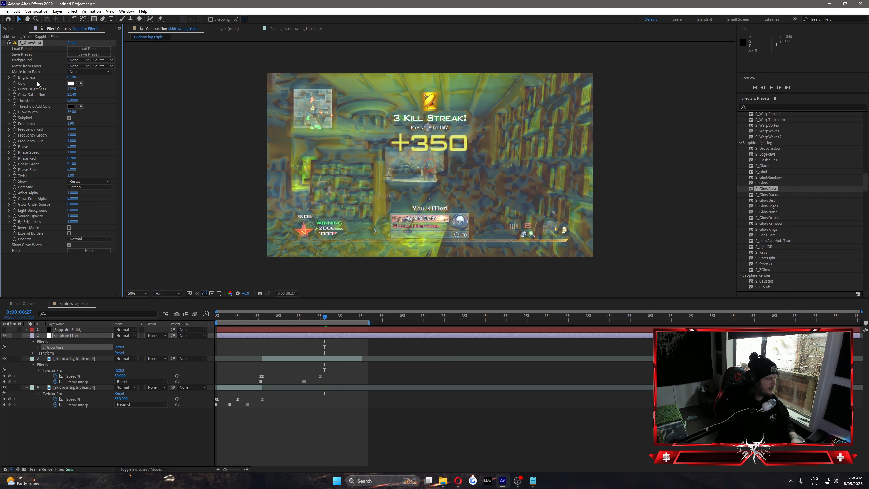
click(32, 42)
key(Delete)
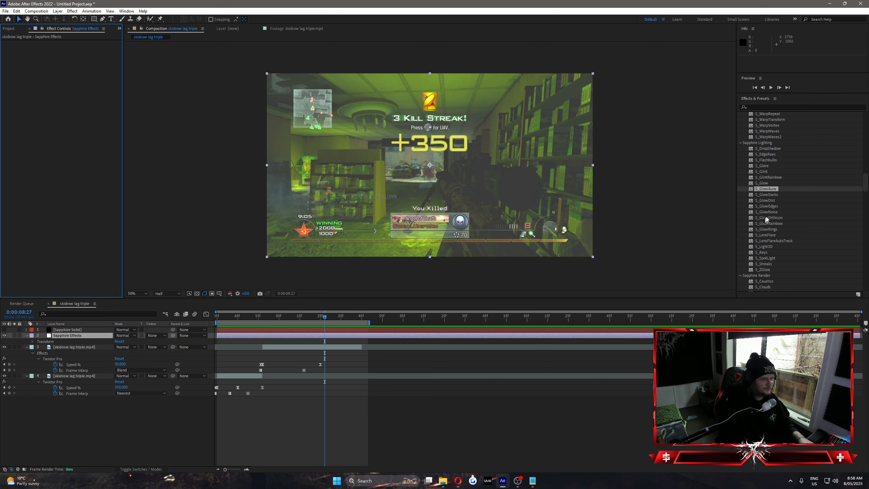
Try S_GlowDarks on the Sapphire Effects layer with a higher Darkness and a Threshold of about 0.4, and remove it
drag(767, 195, 333, 350)
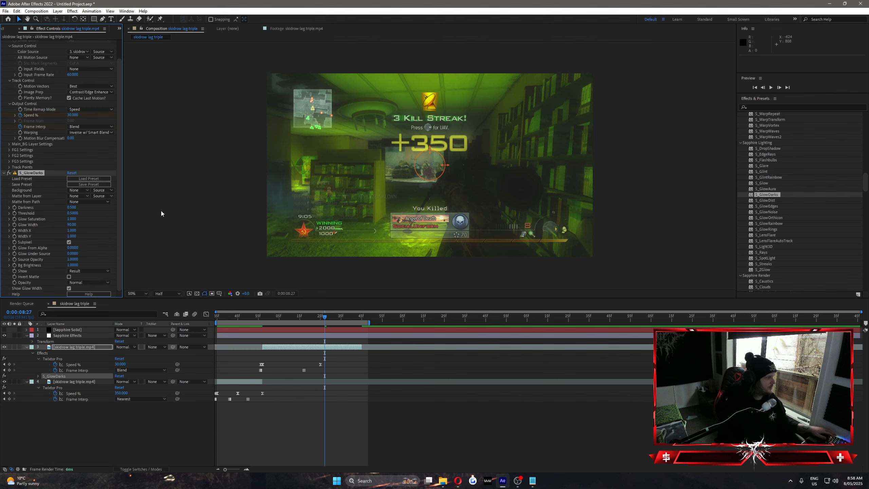
key(Delete)
drag(767, 194, 273, 336)
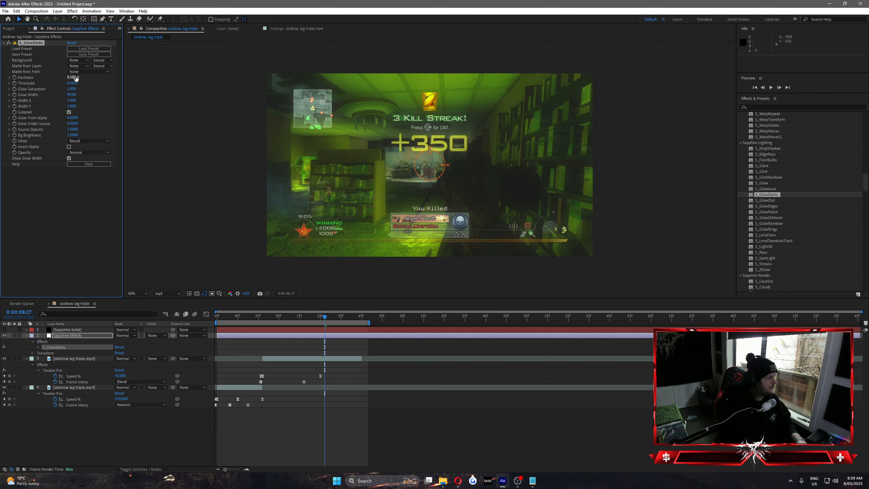
mouse_move(80, 78)
mouse_down()
mouse_move(95, 79)
mouse_move(57, 86)
mouse_move(70, 86)
mouse_up()
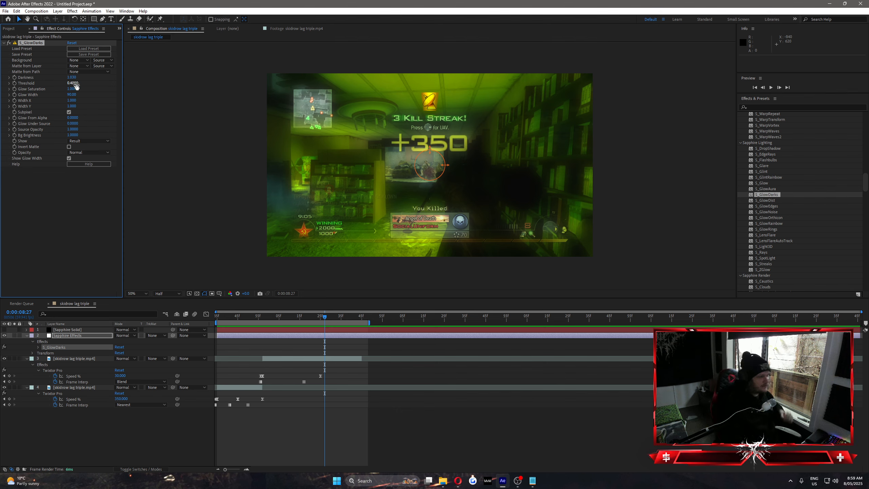
key(Delete)
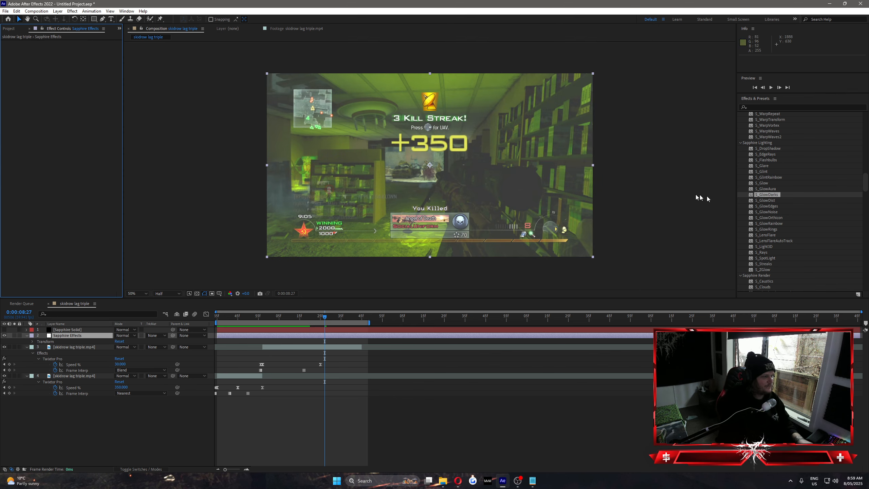
Try S_GlowDist on the Sapphire Effects layer with lower Threshold, smaller glow widths and some Light Background, and remove it
click(765, 202)
drag(765, 203, 309, 336)
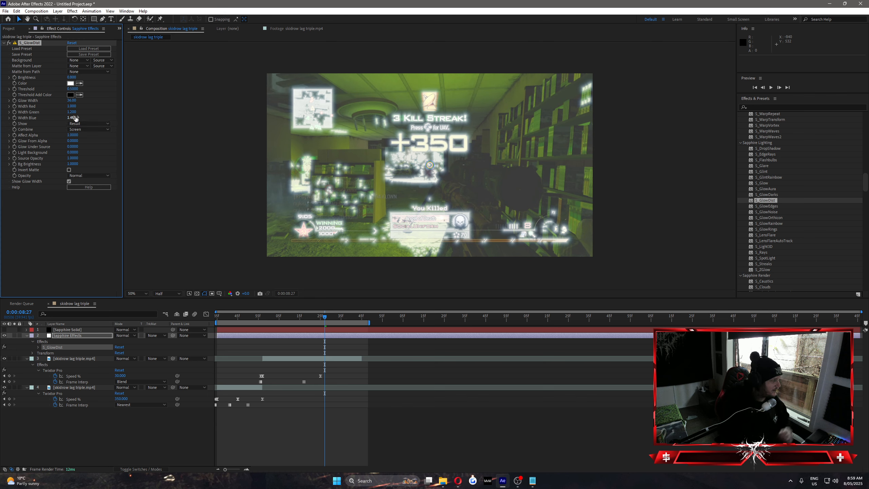
drag(72, 77, 76, 78)
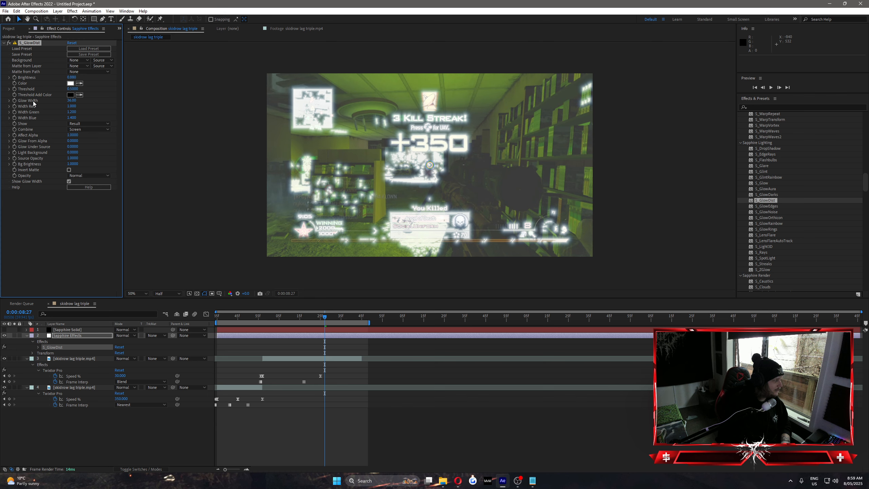
mouse_move(76, 89)
mouse_down()
mouse_move(93, 89)
mouse_move(67, 95)
mouse_move(76, 93)
mouse_up()
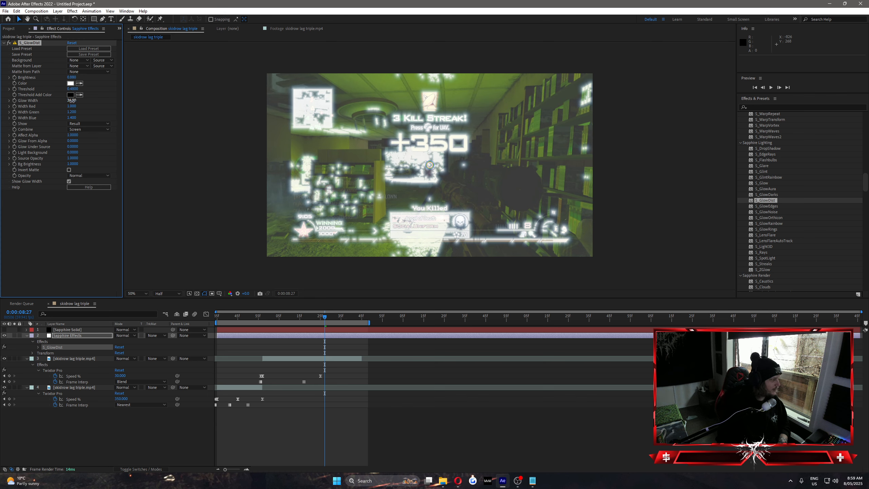
mouse_move(72, 100)
mouse_down()
mouse_move(61, 105)
mouse_move(90, 113)
mouse_move(71, 113)
mouse_up()
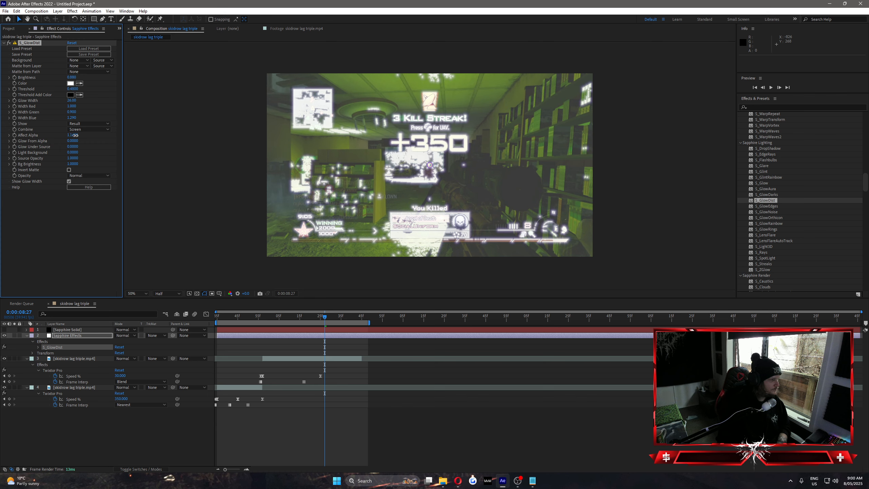
mouse_move(71, 141)
mouse_down()
mouse_move(85, 142)
mouse_move(67, 141)
mouse_move(82, 153)
mouse_up()
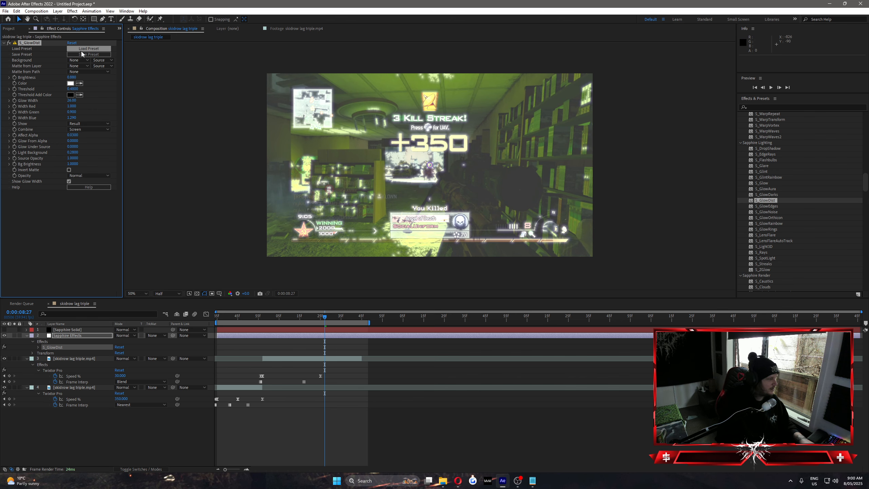
key(Delete)
Apply S_GlowEdges to the Sapphire Effects layer, set Glow Brightness to 1 and reduce Glow Width to about 4
drag(770, 206, 325, 340)
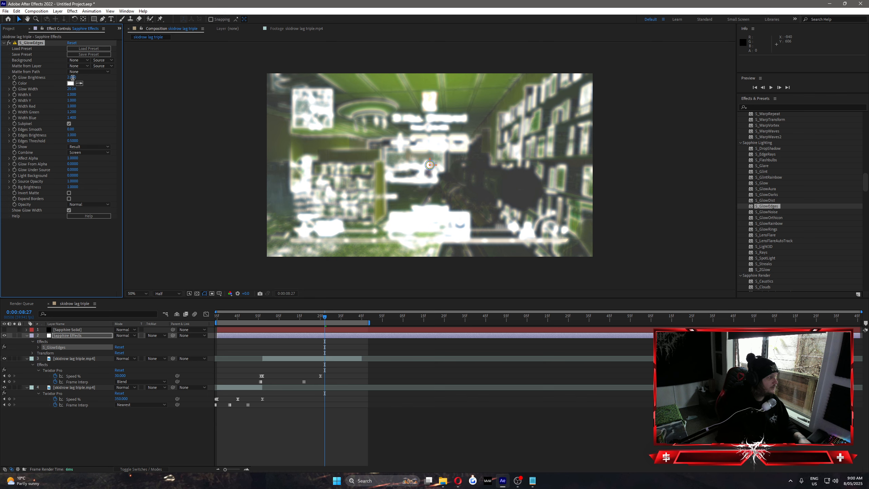
text(1)
key(Return)
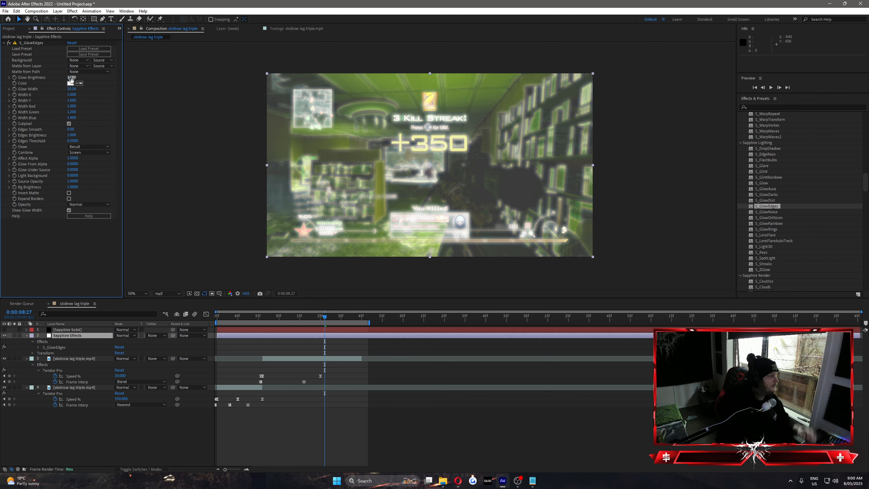
drag(73, 92, 68, 90)
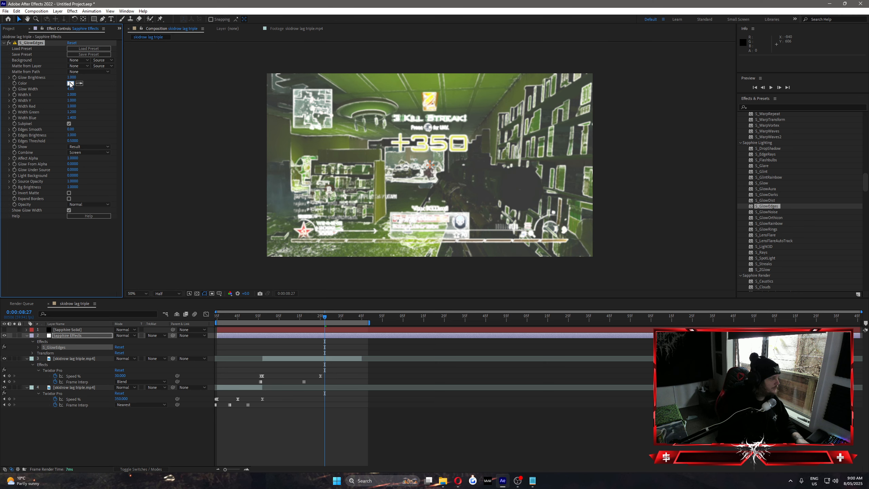
Make the S_GlowEdges Color red, raise Glow Width to about 15, lower Width Green and increase Width Red
click(70, 83)
drag(210, 189, 278, 153)
click(295, 170)
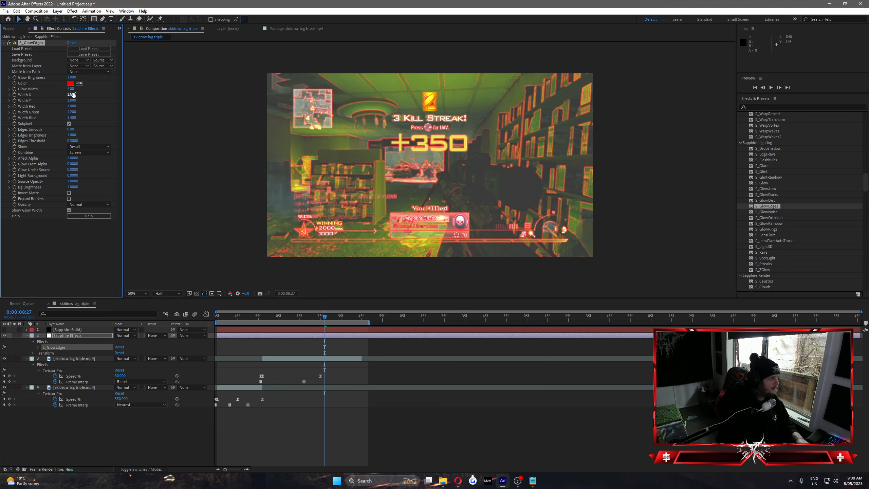
mouse_move(77, 89)
mouse_down()
mouse_move(136, 99)
mouse_move(89, 100)
mouse_up()
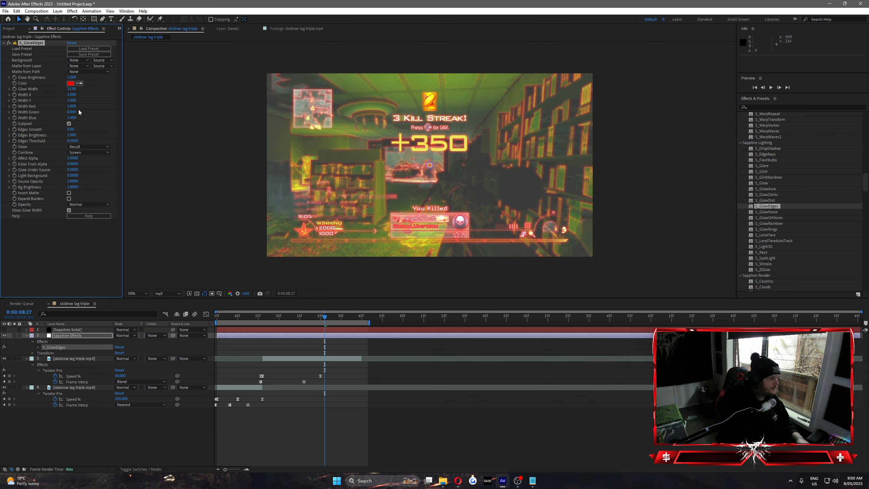
drag(71, 106, 137, 113)
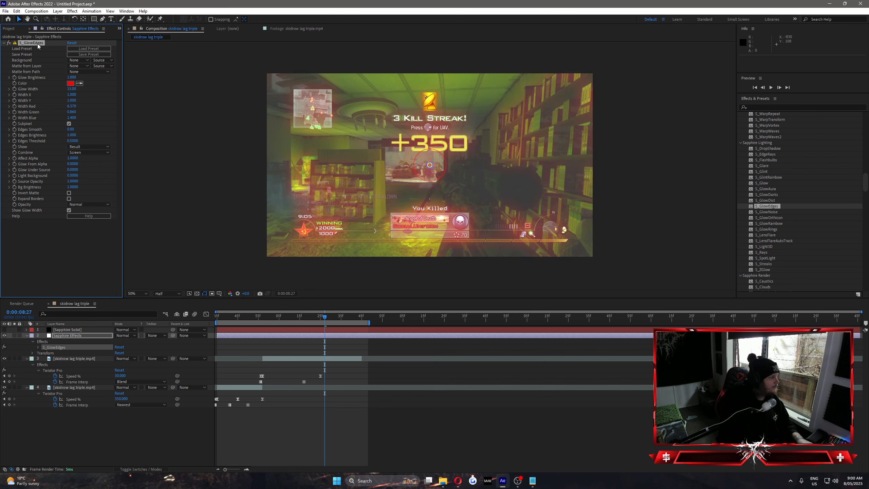
Remove S_GlowEdges from the Sapphire Effects layer
key(Delete)
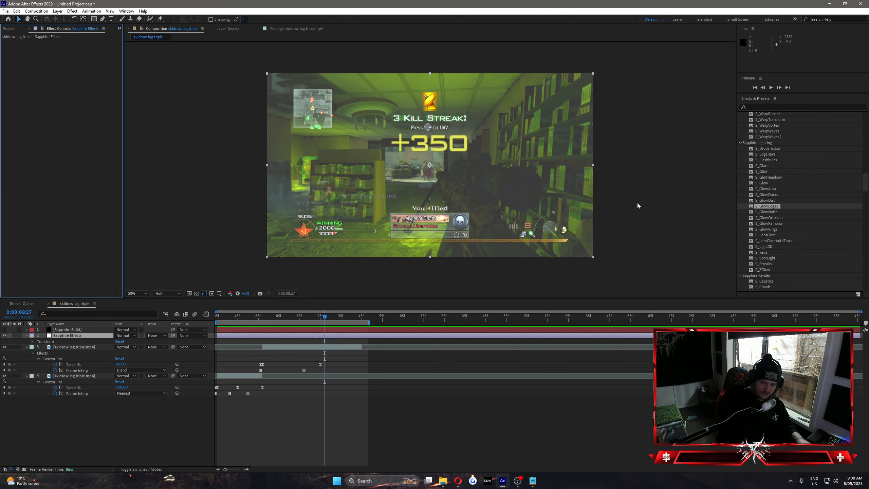
Try S_GlowNoise on the Sapphire Effects layer with Brightness 1 and a smaller Glow Width, and remove it
click(770, 212)
drag(770, 213, 306, 336)
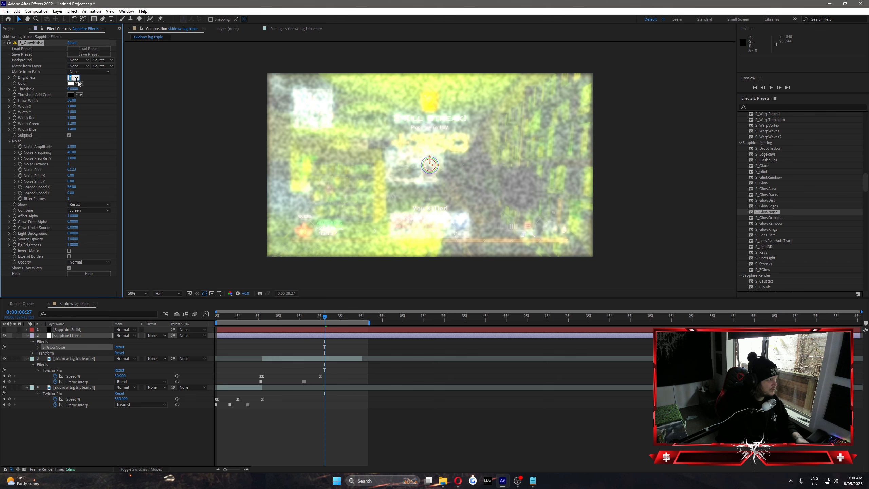
text(1)
key(Return)
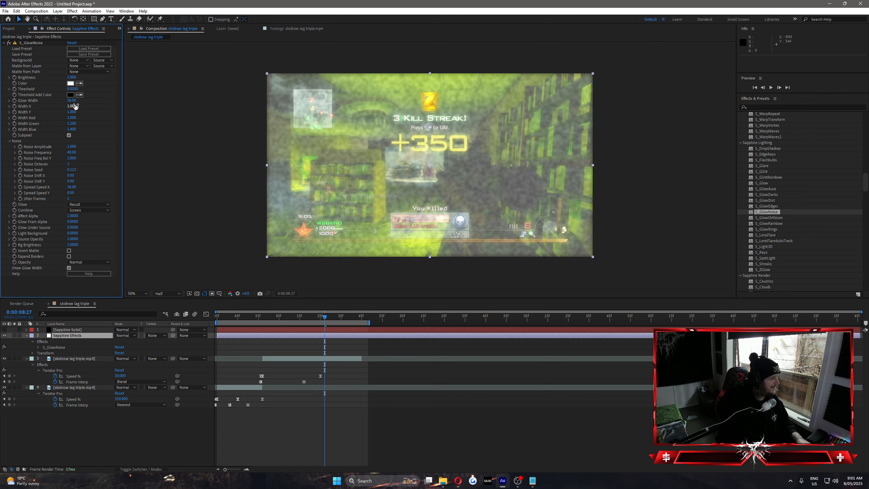
drag(71, 100, 53, 104)
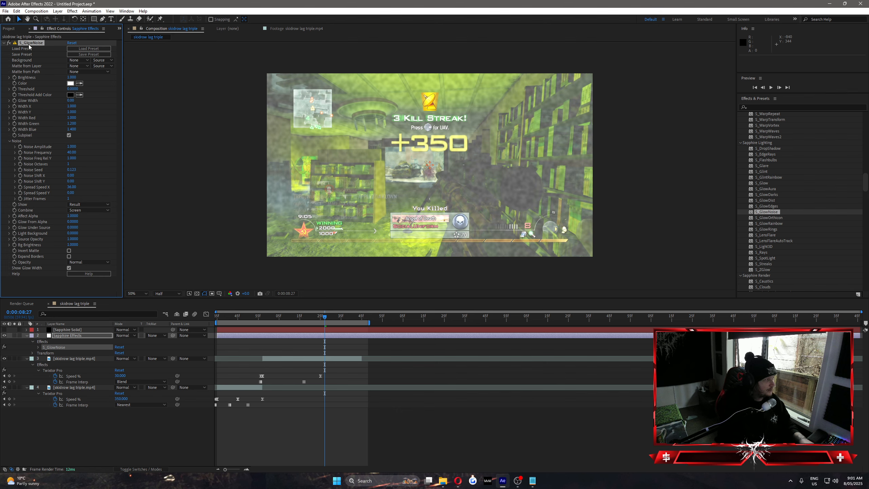
key(Delete)
Try S_GlowOrthicon on the Sapphire Effects layer with higher Darkness, Threshold, Darks Width and Protect Width, and remove it
drag(770, 217, 299, 334)
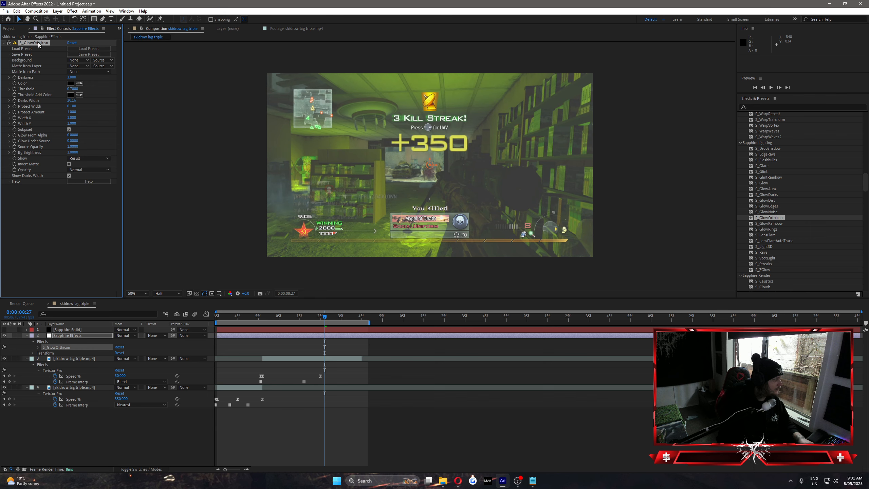
drag(72, 77, 72, 106)
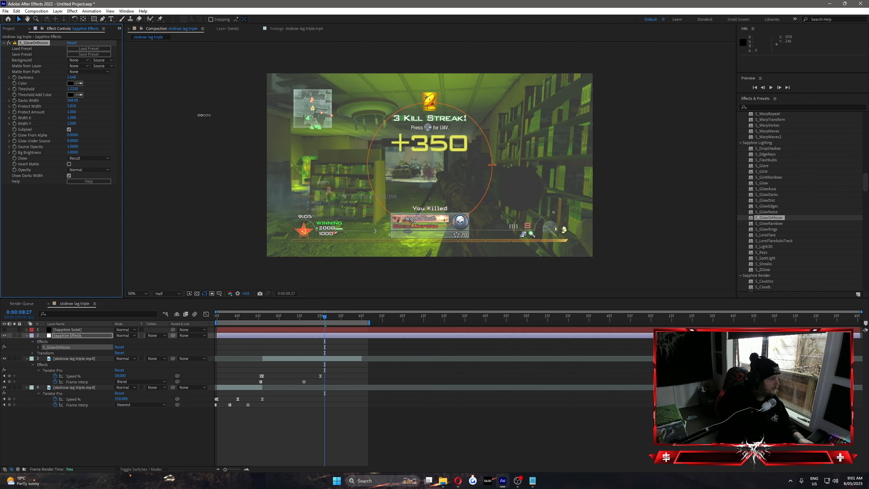
click(41, 43)
key(Delete)
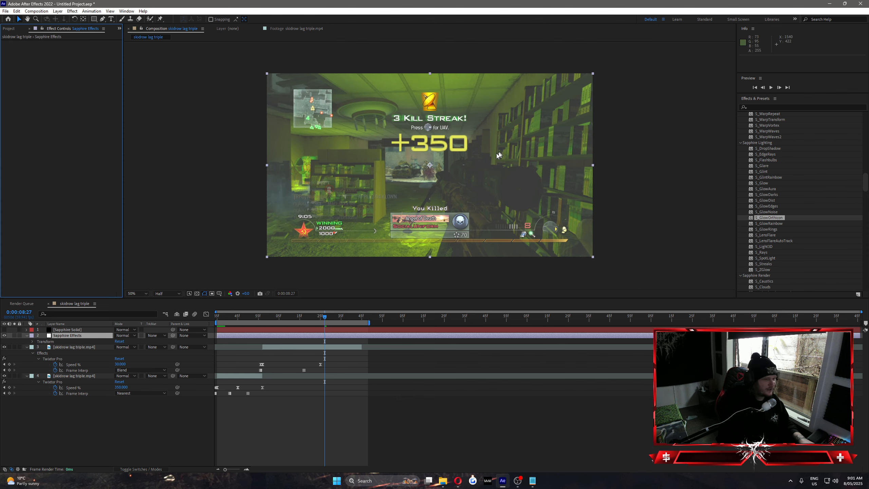
Try S_GlowOrthicon directly on the upper gameplay clip layer with higher Darkness and Threshold 0, and remove it
drag(763, 220, 82, 347)
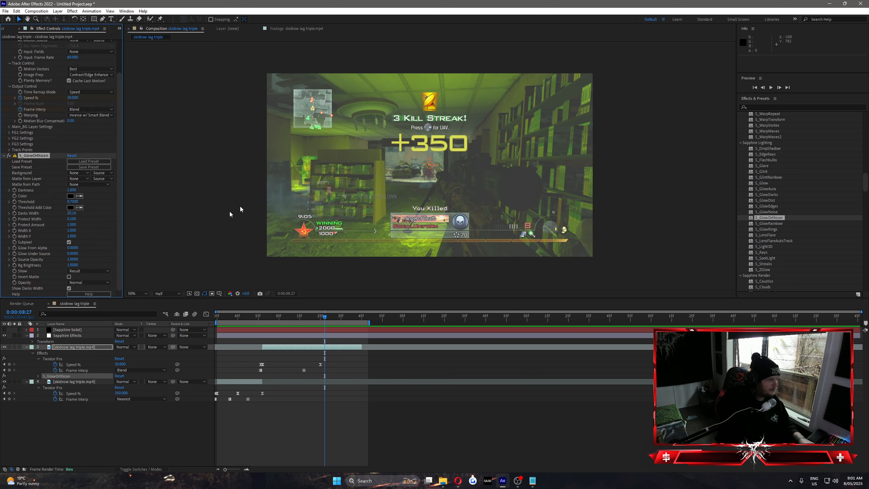
drag(93, 204, 13, 216)
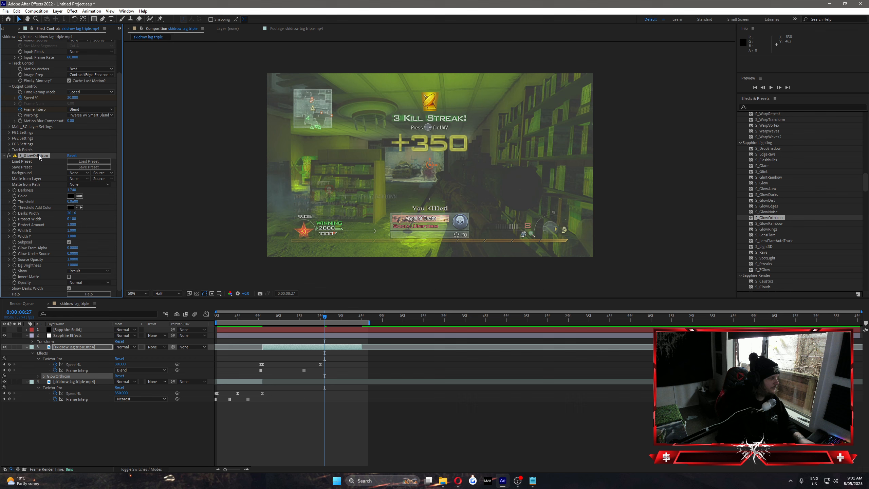
key(Delete)
Try S_GlowRainbow on the Sapphire Effects layer with Glow Saturation lowered to about zero and a smaller Glow Width, and remove it
click(769, 223)
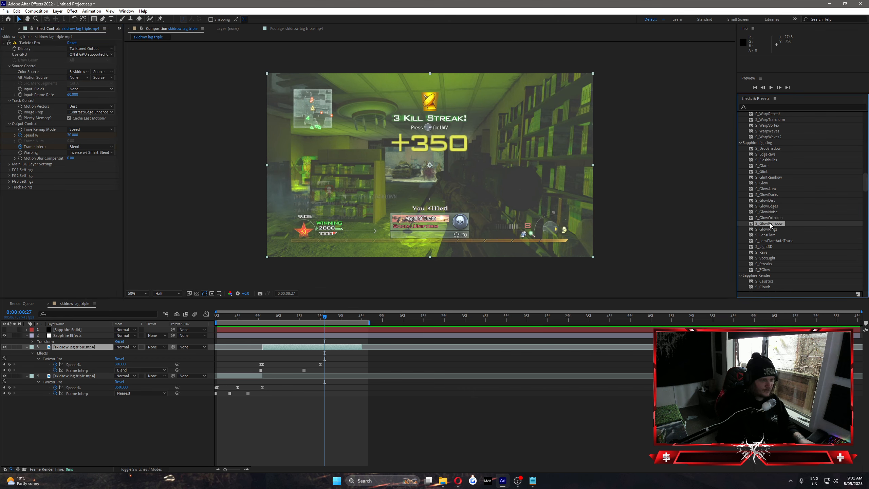
drag(771, 226, 301, 336)
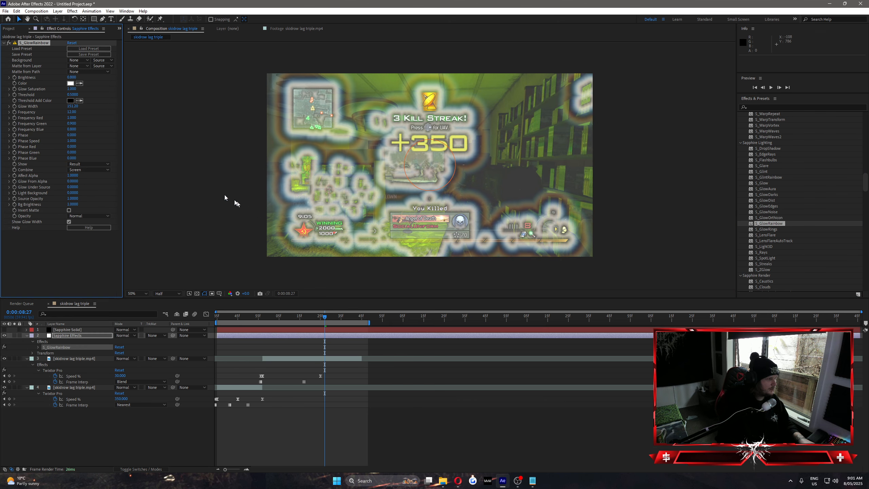
mouse_move(72, 78)
mouse_down()
mouse_move(91, 78)
mouse_move(57, 78)
mouse_move(72, 78)
mouse_up()
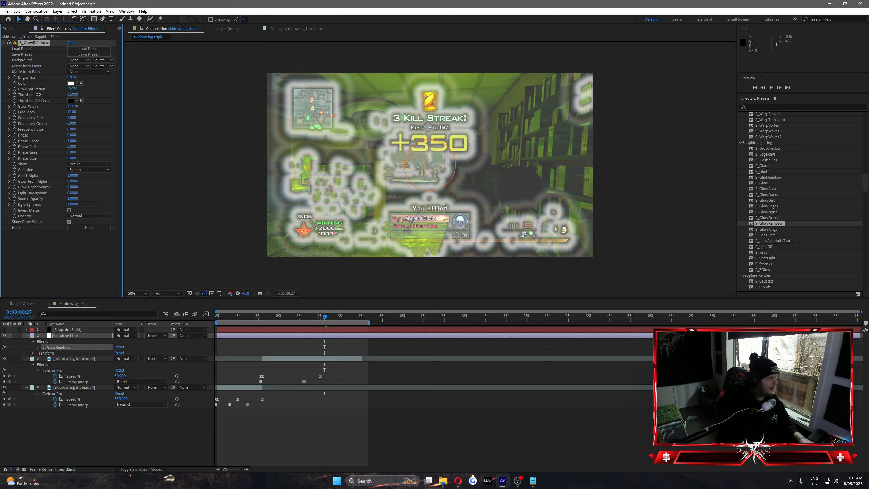
drag(74, 108, 29, 125)
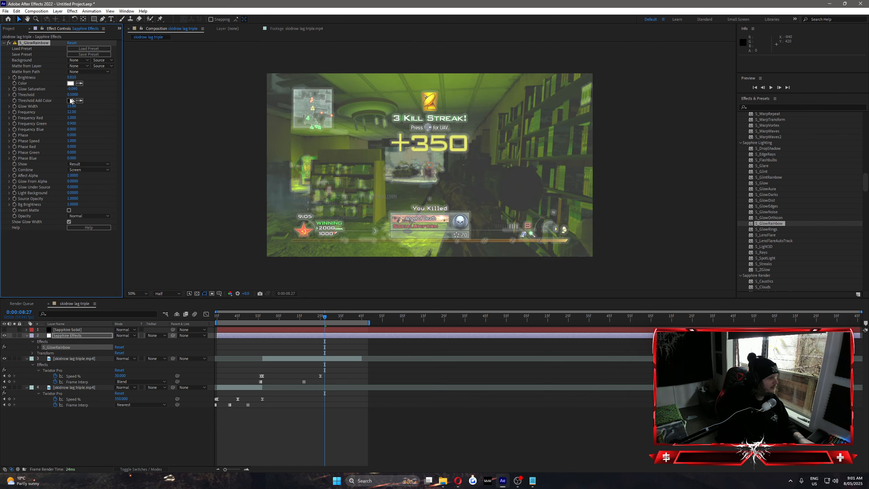
drag(72, 107, 74, 107)
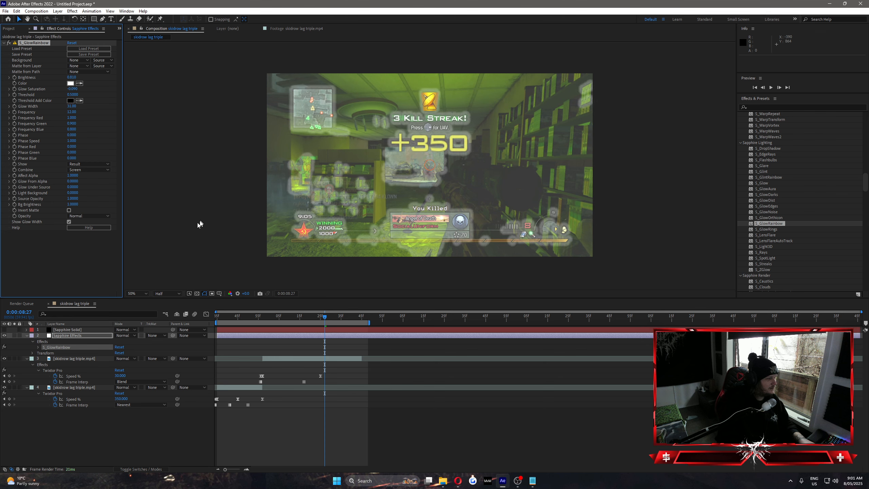
click(37, 42)
key(Delete)
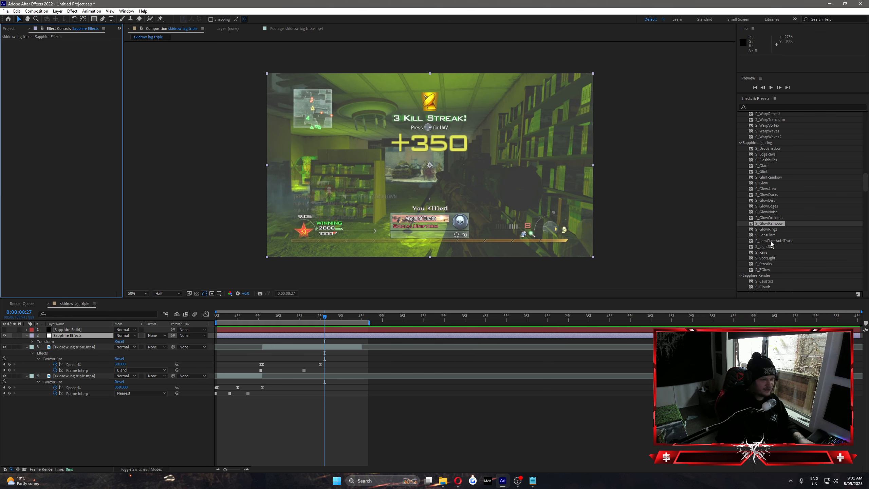
Apply S_GlowRings to the Sapphire Effects layer, raise Glow Width to about 623 and preview the clip
click(766, 230)
double_click(766, 231)
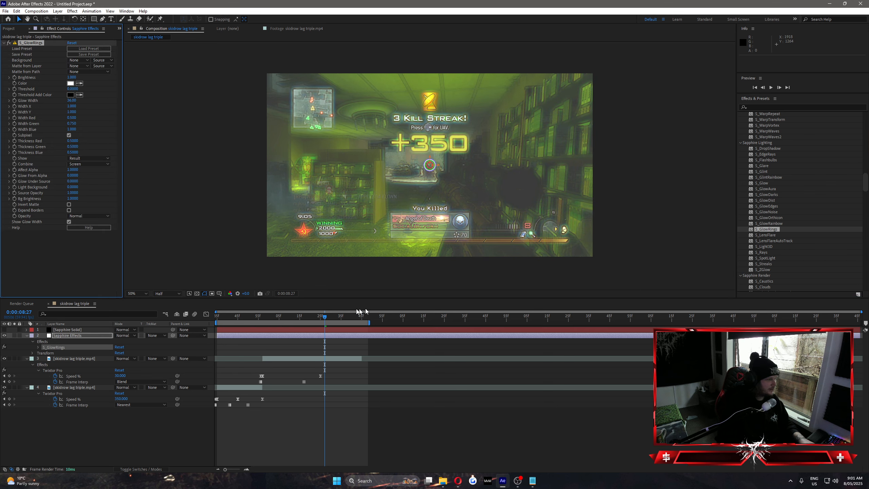
drag(81, 80, 313, 137)
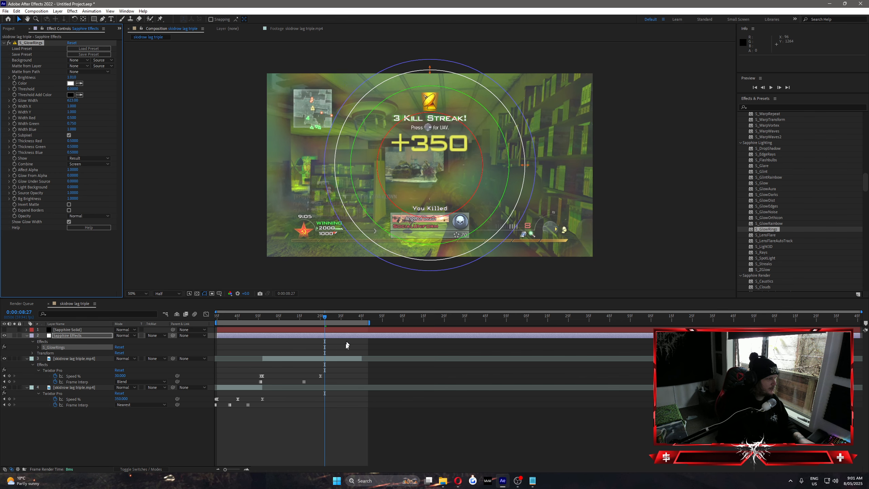
drag(324, 316, 253, 322)
key(space)
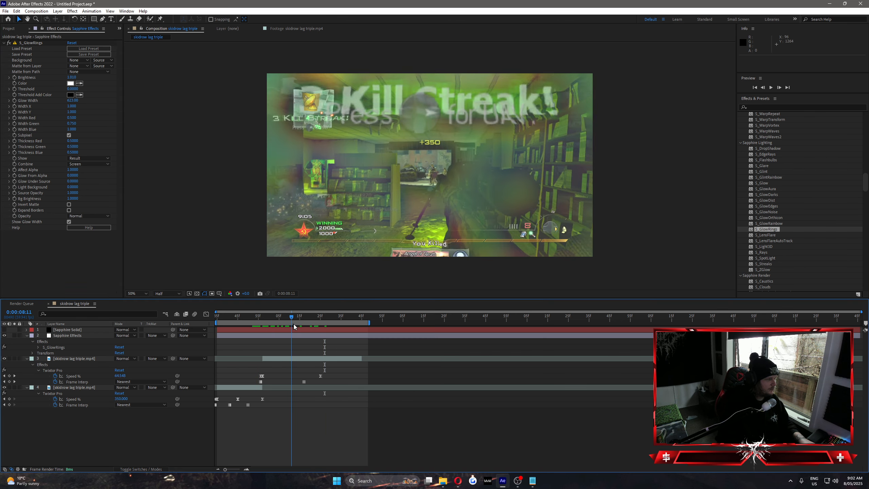
key(space)
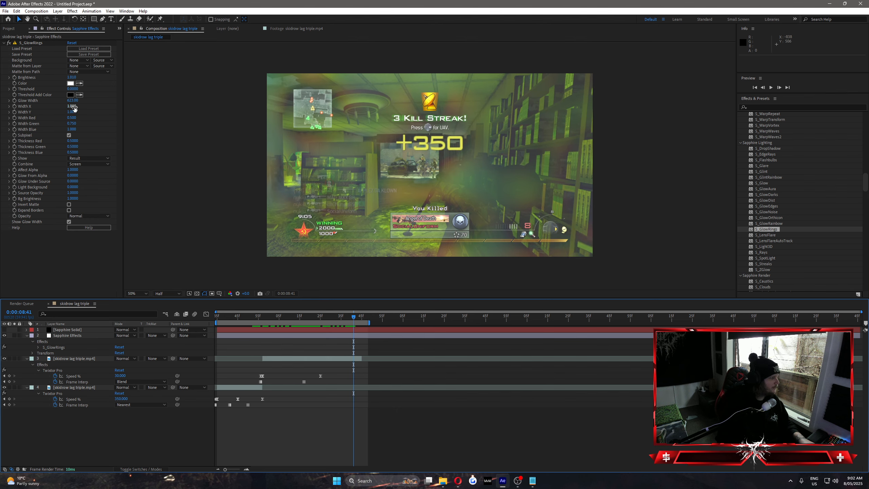
Raise the S_GlowRings Thickness Red and Thickness Green to about 0.6 and Thickness Blue to 1
drag(74, 102, 74, 102)
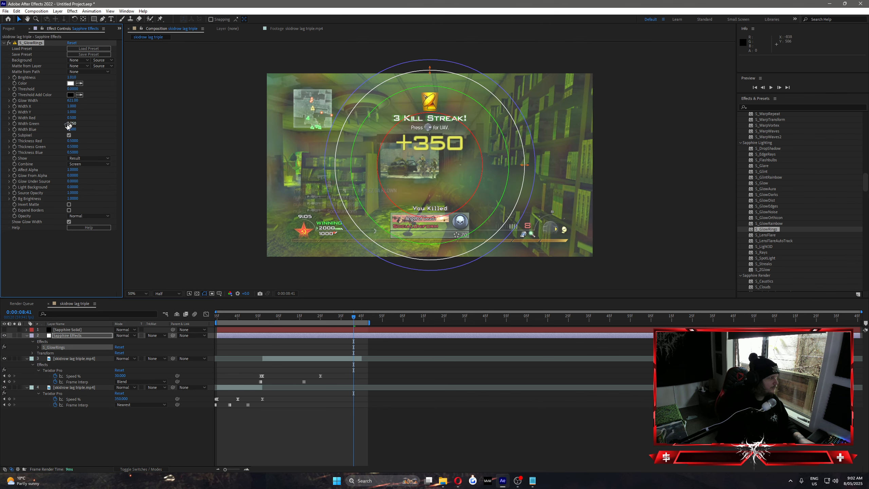
mouse_move(92, 140)
mouse_down()
mouse_move(115, 143)
mouse_move(92, 148)
mouse_up()
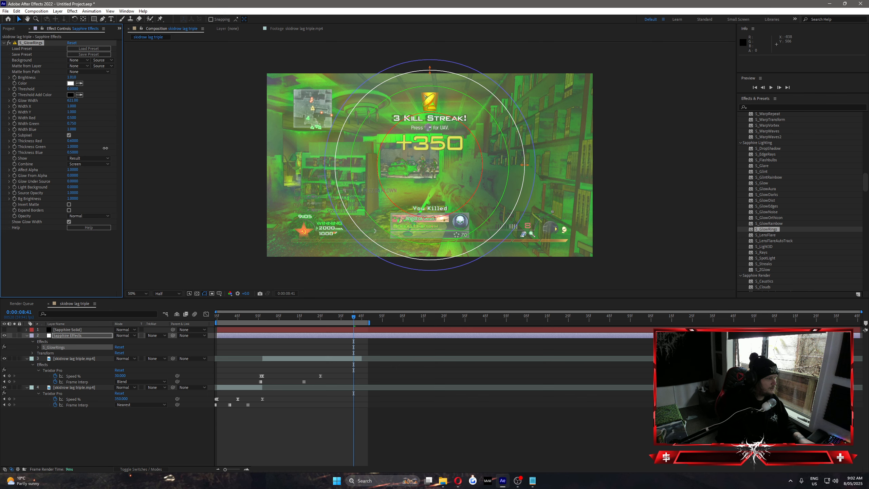
drag(105, 148, 96, 153)
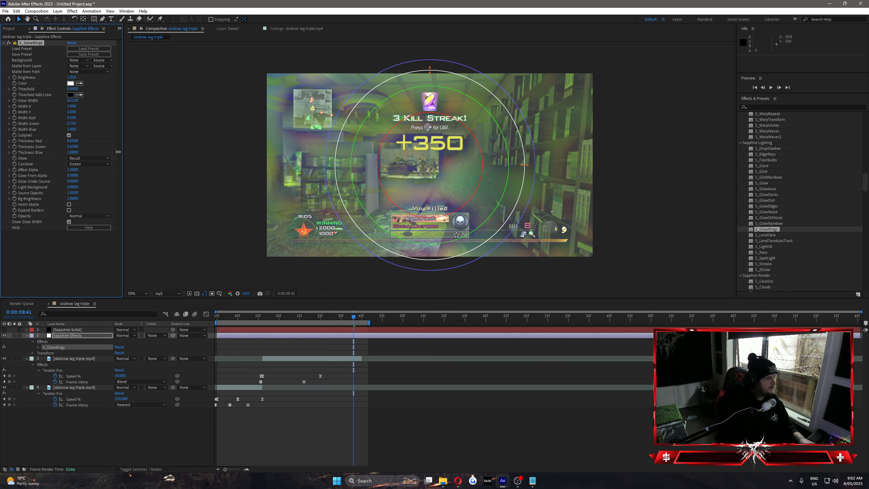
Preview the clip with S_GlowRings, raise its Threshold to about 0.54 and remove the effect
key(space)
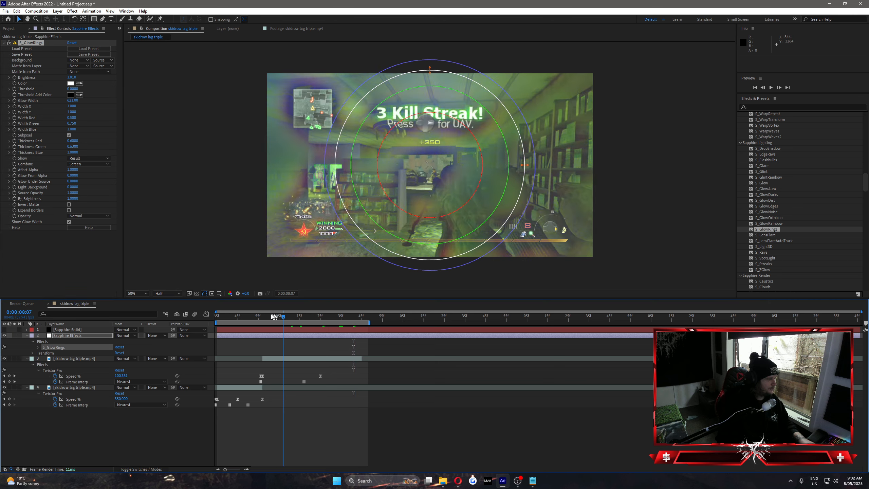
drag(338, 322, 308, 323)
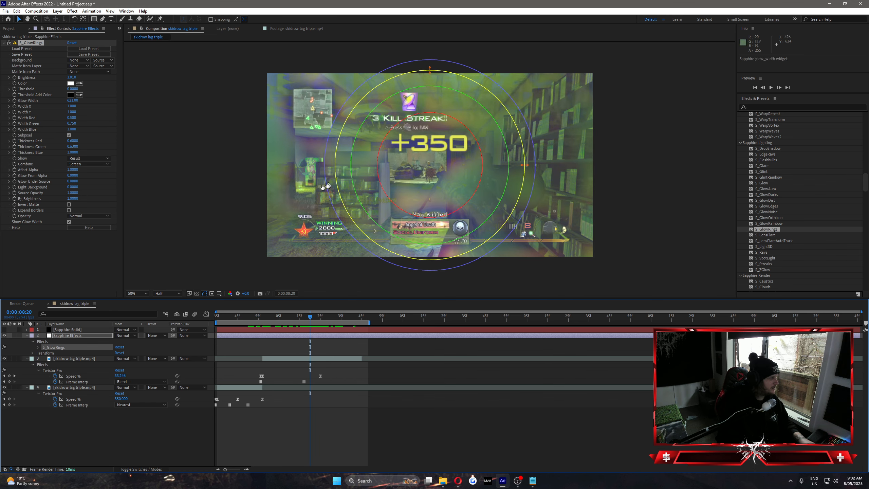
mouse_move(73, 89)
mouse_down()
mouse_move(99, 89)
mouse_move(69, 92)
mouse_move(77, 91)
mouse_up()
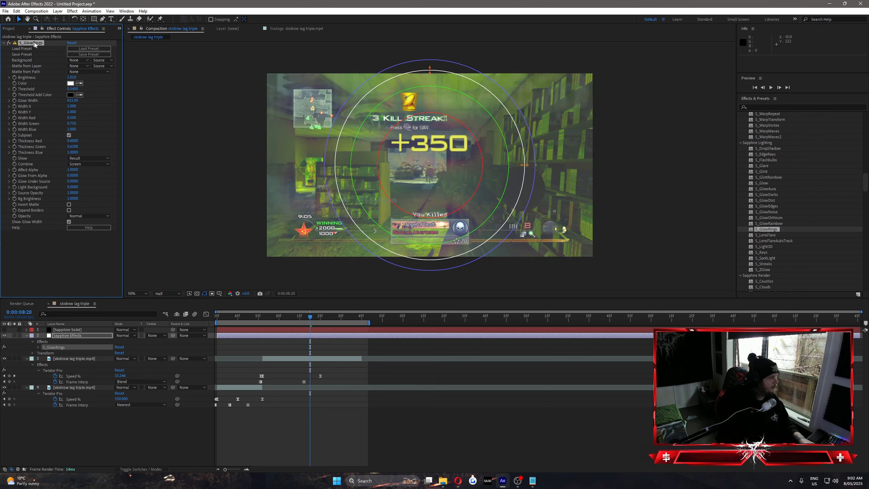
key(Delete)
Try S_LensFlare on the Sapphire Effects layer, moving its hotspot around the frame, and remove it
click(763, 237)
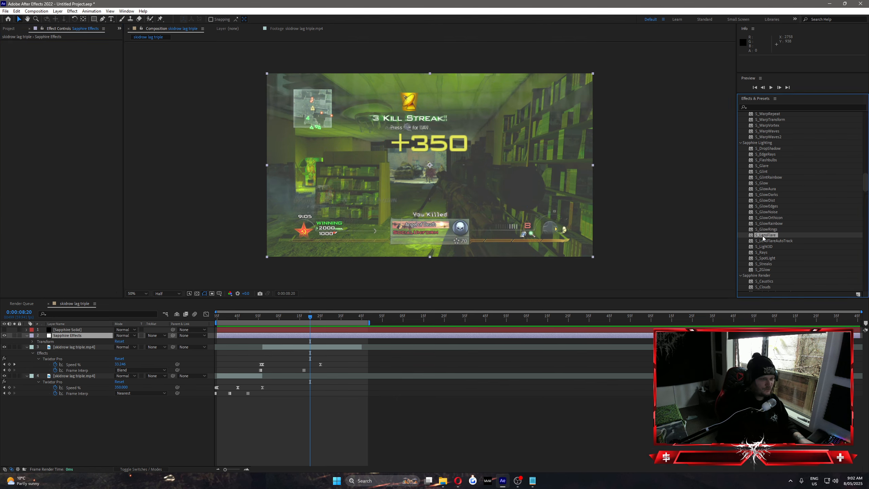
drag(648, 280, 306, 336)
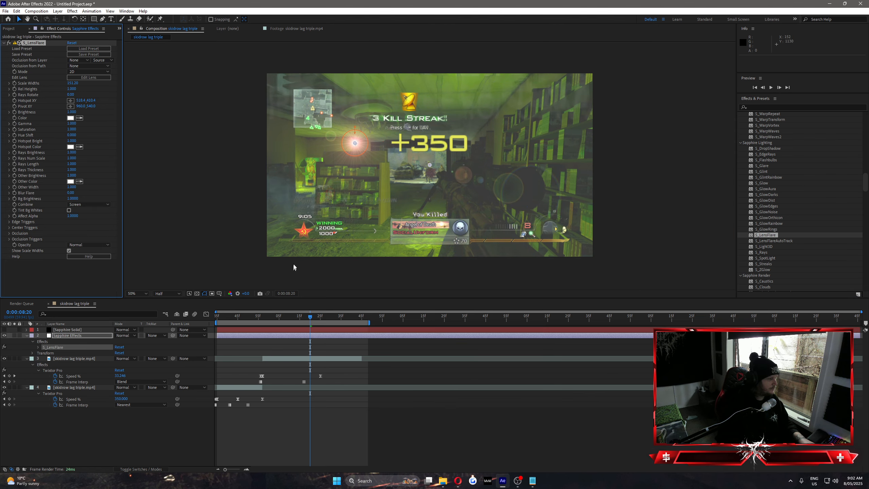
drag(354, 147, 469, 118)
drag(387, 117, 418, 120)
key(Delete)
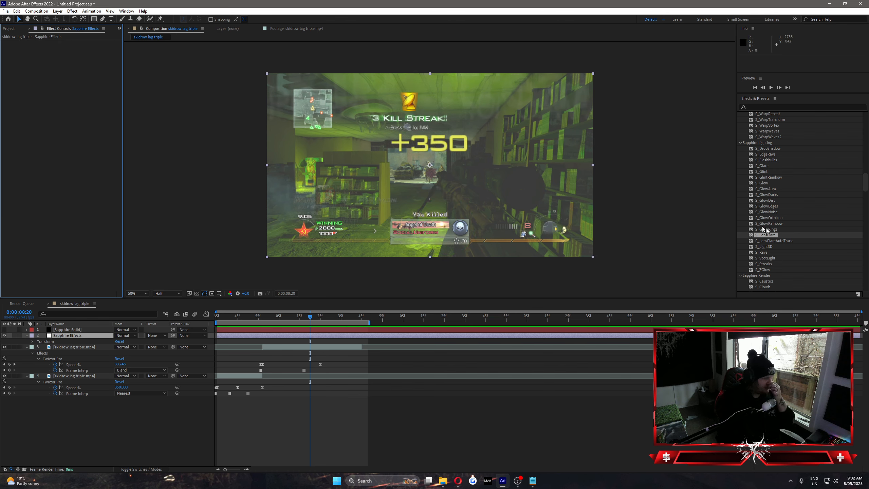
Try S_LensFlareAutoTrack on the Sapphire Effects layer with its pivot moved up and left, scrub through the clip, and remove it
drag(775, 241, 304, 334)
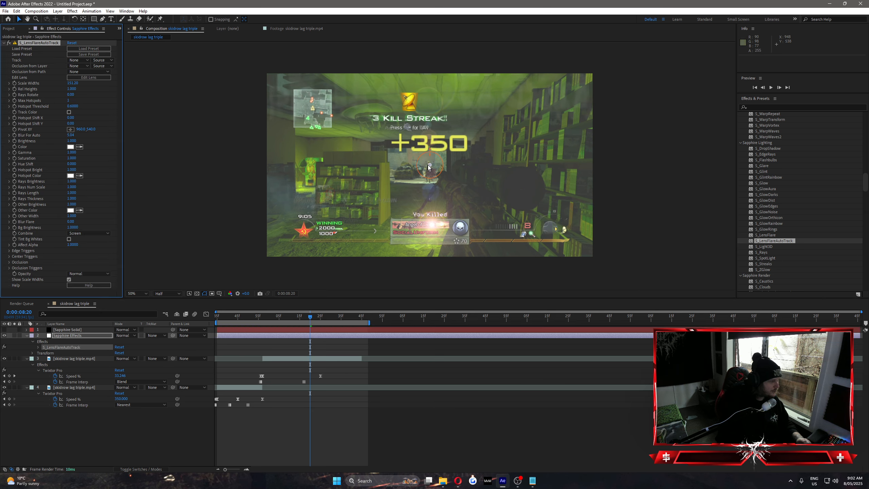
drag(428, 164, 359, 104)
drag(482, 262, 375, 137)
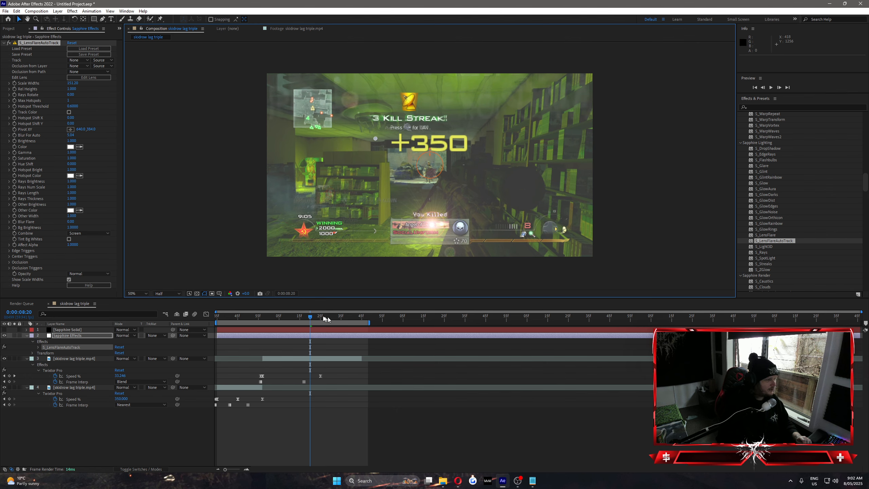
drag(311, 320, 278, 330)
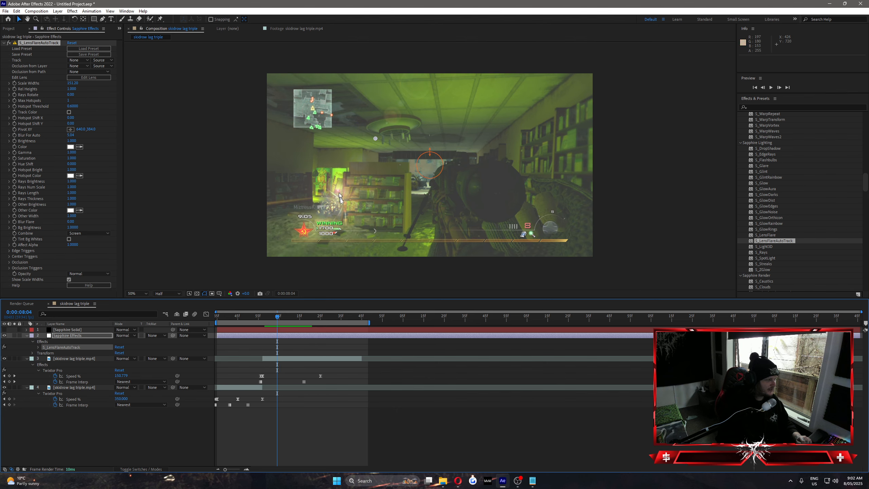
drag(282, 315, 302, 327)
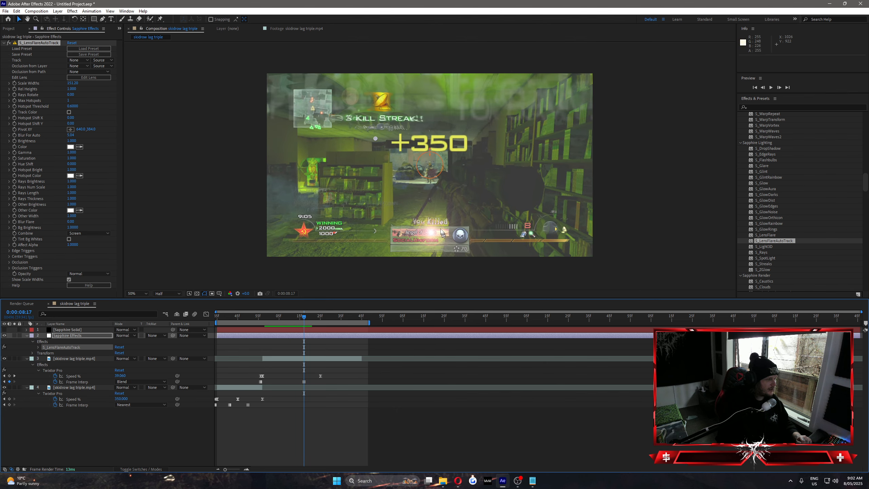
drag(305, 319, 338, 324)
key(Delete)
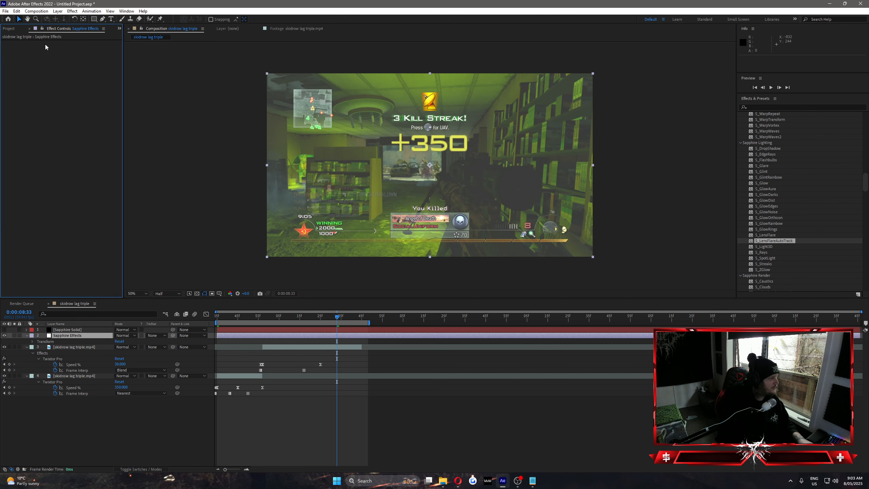
Try S_Light3D on the Sapphire Effects layer with its Brightness raised and a light point moved toward the frame centre, and remove it
click(759, 247)
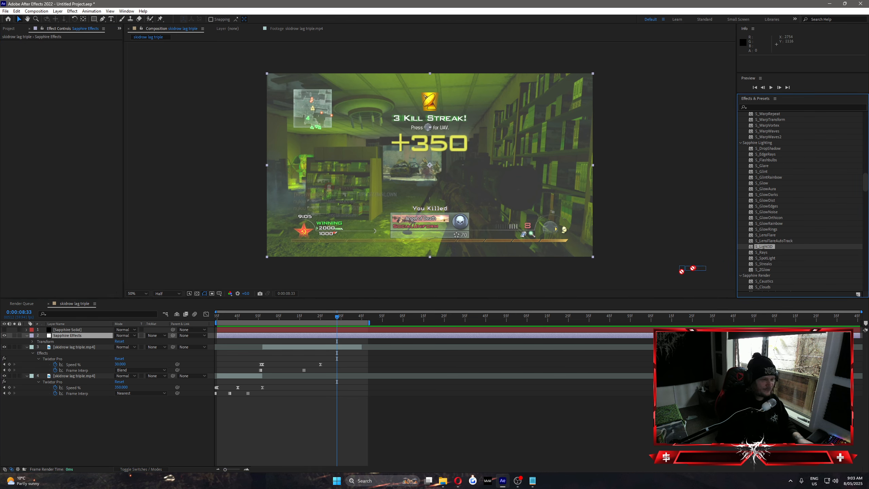
drag(693, 268, 337, 335)
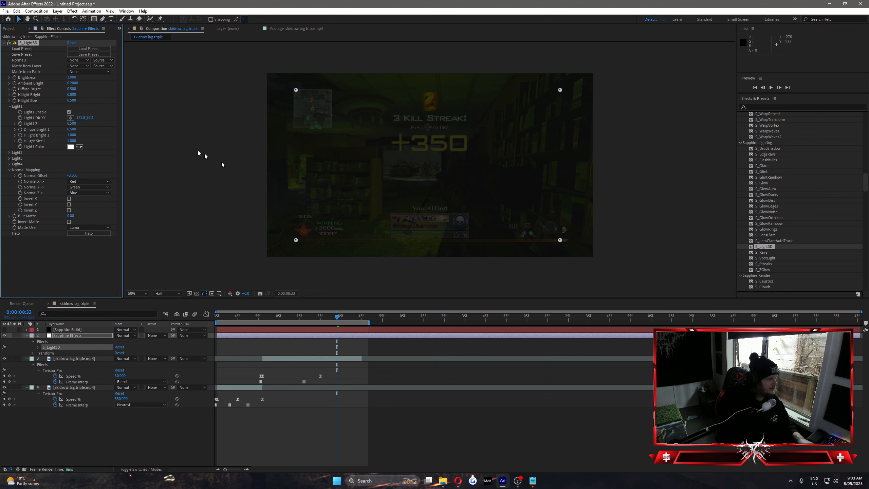
drag(72, 78, 106, 84)
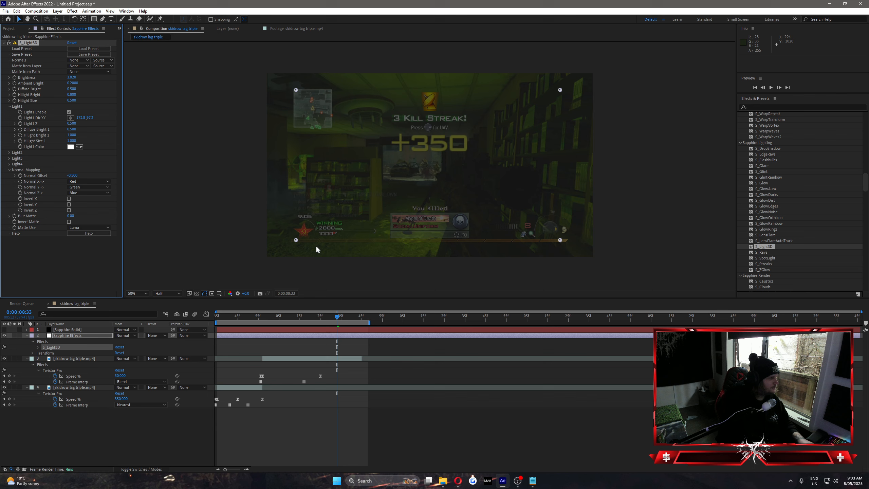
drag(296, 240, 411, 178)
key(Delete)
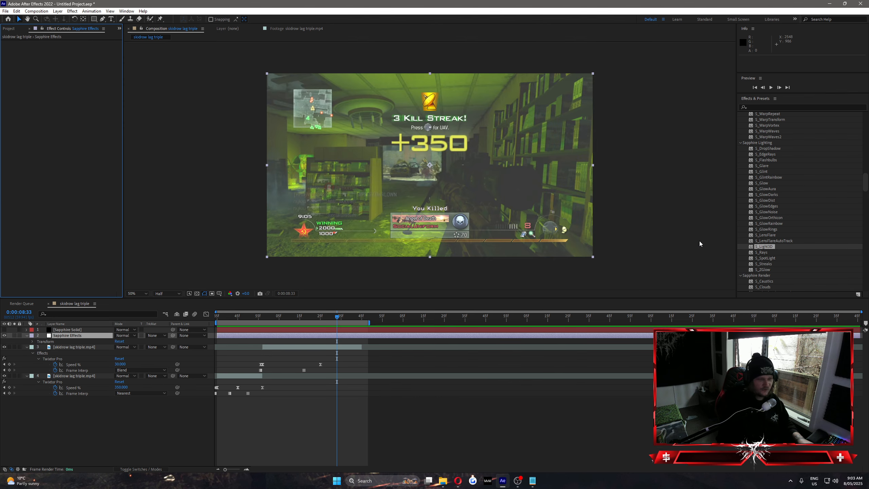
Try S_Rays on the Sapphire Effects layer with a longer Rays Length and Rays Brightness raised to about 17, and remove it
drag(761, 253, 337, 339)
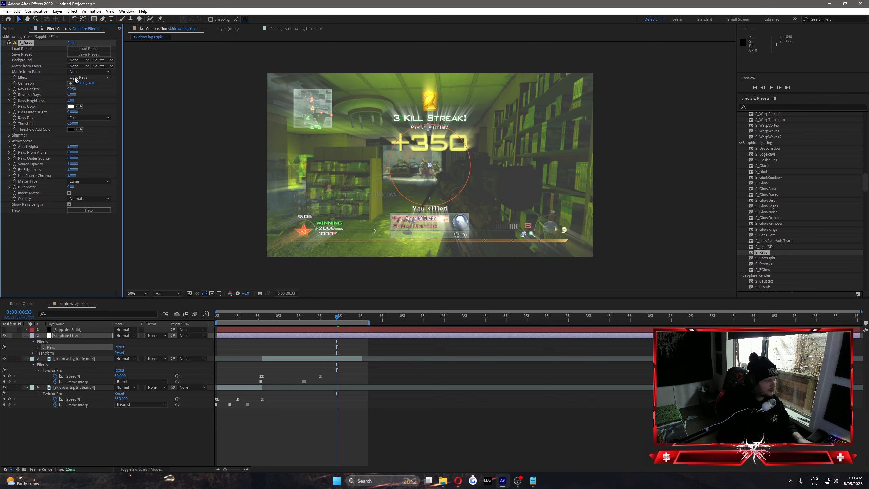
drag(74, 89, 118, 103)
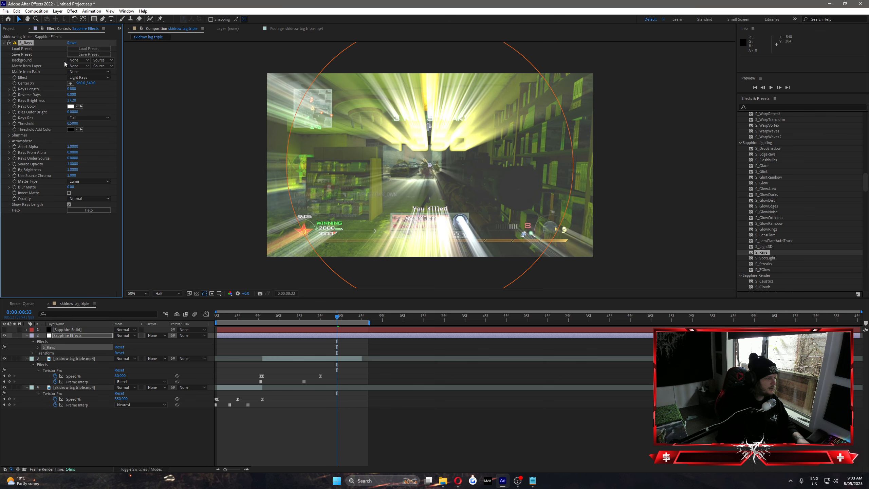
key(Delete)
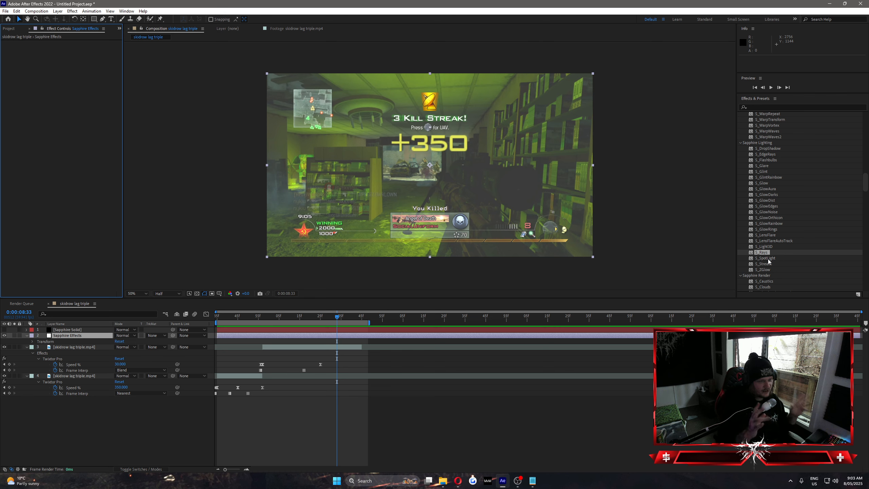
Try S_SpotLight on the Sapphire Effects layer, repositioning its light and aim points around the kill-streak text, and remove it
click(766, 259)
drag(764, 262, 369, 331)
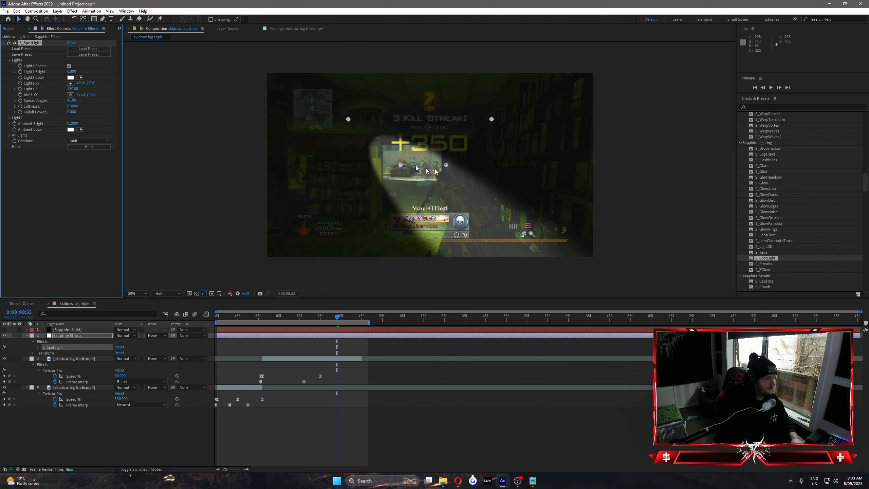
drag(445, 165, 459, 127)
drag(403, 168, 429, 160)
drag(348, 119, 424, 122)
drag(383, 159, 405, 192)
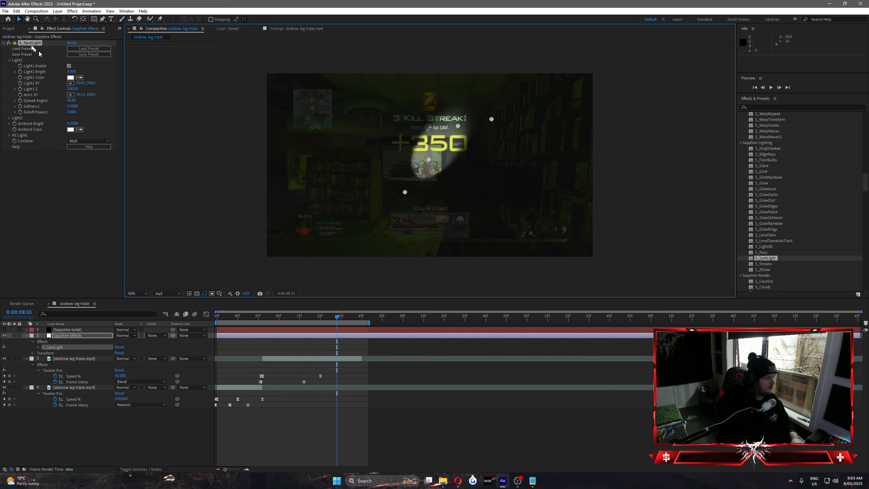
click(31, 43)
key(Delete)
Try S_Streaks on the Sapphire Effects layer, moving its centre down and raising From Z Dist, From Shift Y and To Shift X, and remove it
click(764, 264)
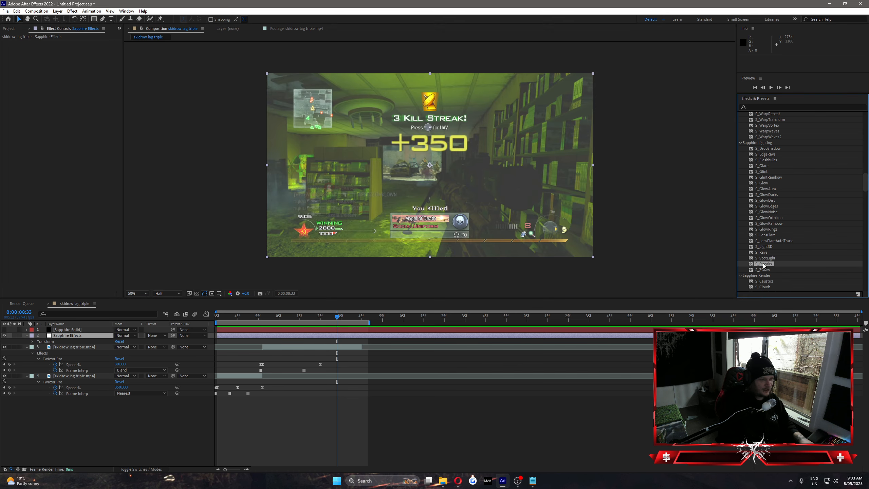
drag(762, 265, 336, 335)
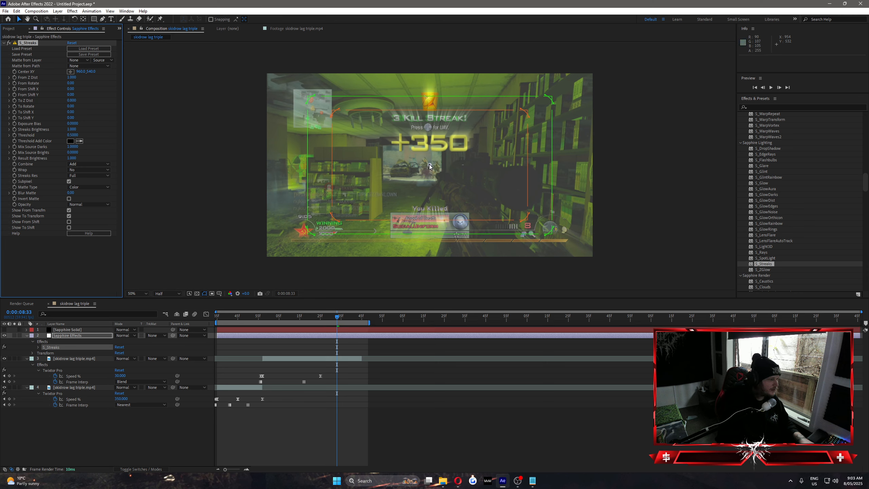
mouse_move(429, 165)
mouse_down()
mouse_move(505, 101)
mouse_move(541, 249)
mouse_move(325, 139)
mouse_move(460, 89)
mouse_move(415, 181)
mouse_move(423, 189)
mouse_up()
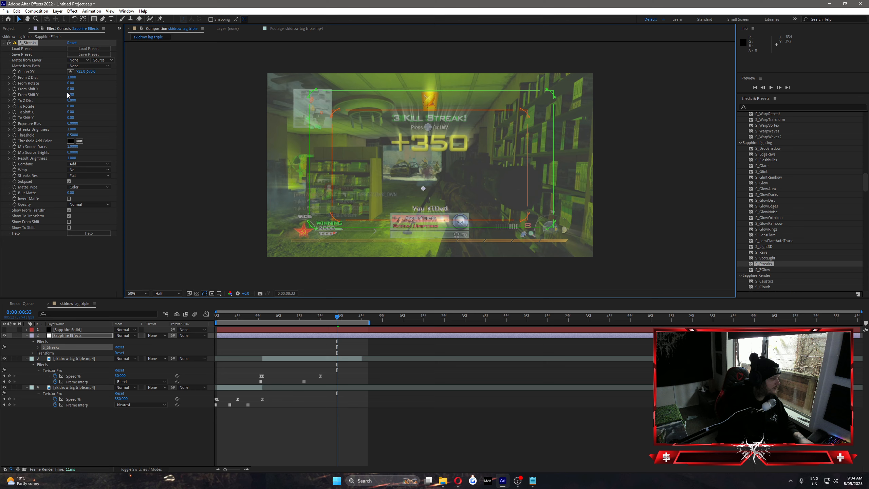
mouse_move(73, 79)
mouse_down()
mouse_move(85, 84)
mouse_move(55, 94)
mouse_move(93, 95)
mouse_move(80, 110)
mouse_move(60, 111)
mouse_move(103, 110)
mouse_up()
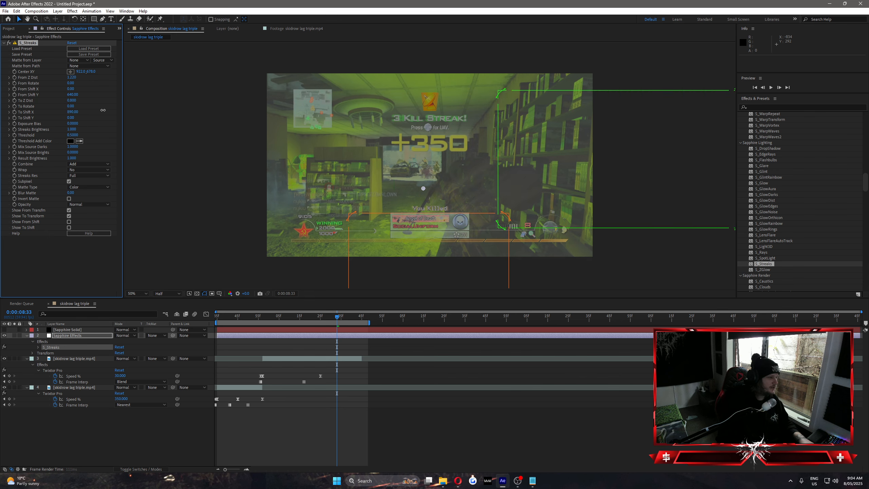
key(Delete)
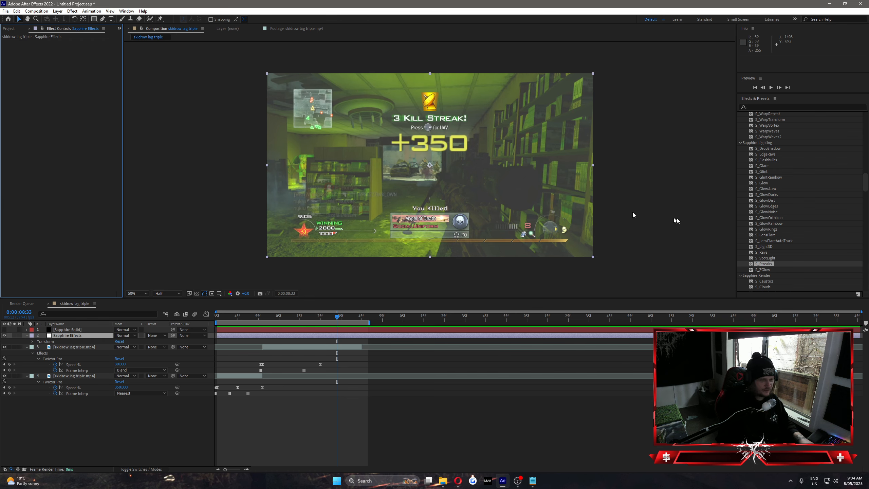
Try S_ZGlow on the Sapphire Effects layer with Brightness lowered to about 0.07 and Brightness Near adjusted, and remove it
scroll(766, 222, down, 2)
click(764, 239)
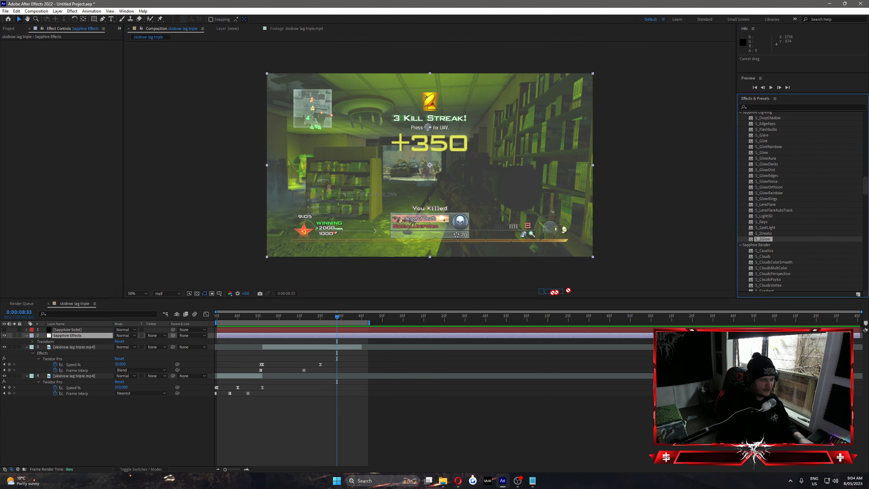
drag(554, 292, 346, 334)
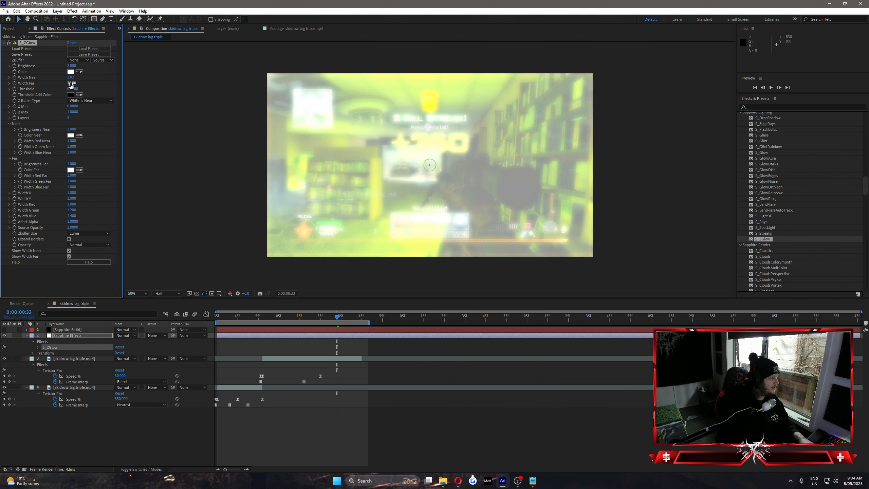
drag(72, 65, 14, 72)
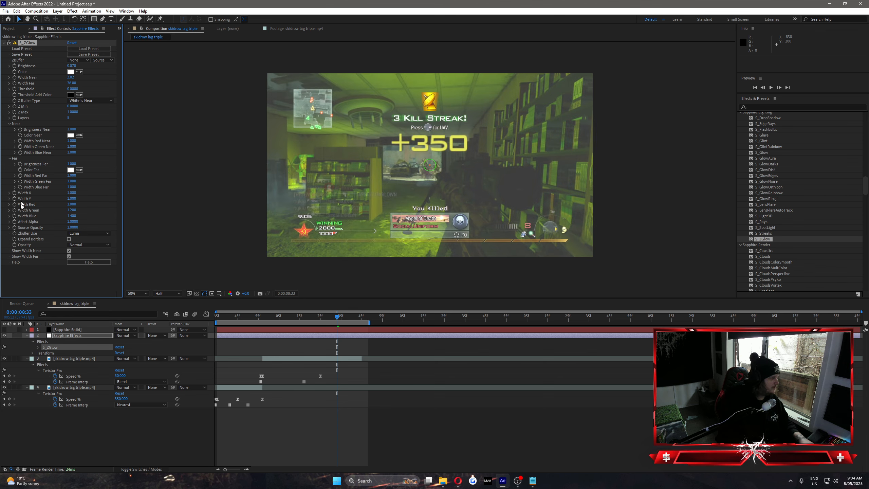
drag(75, 132, 12, 133)
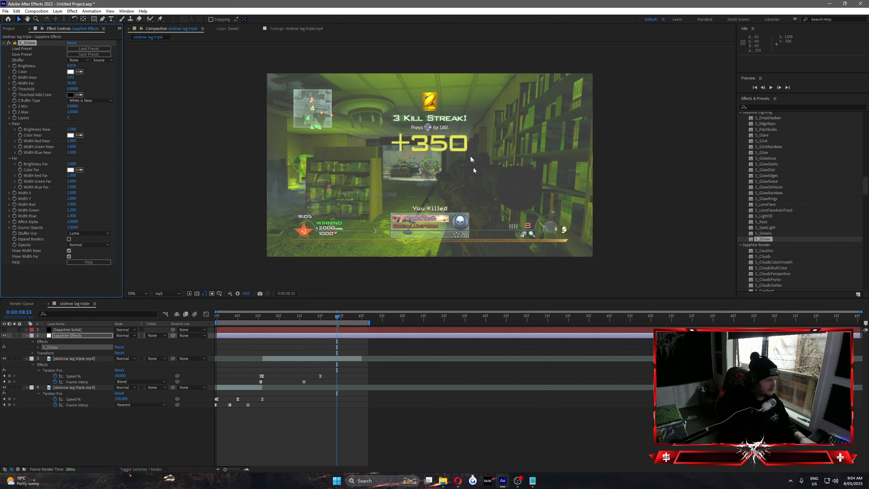
key(Delete)
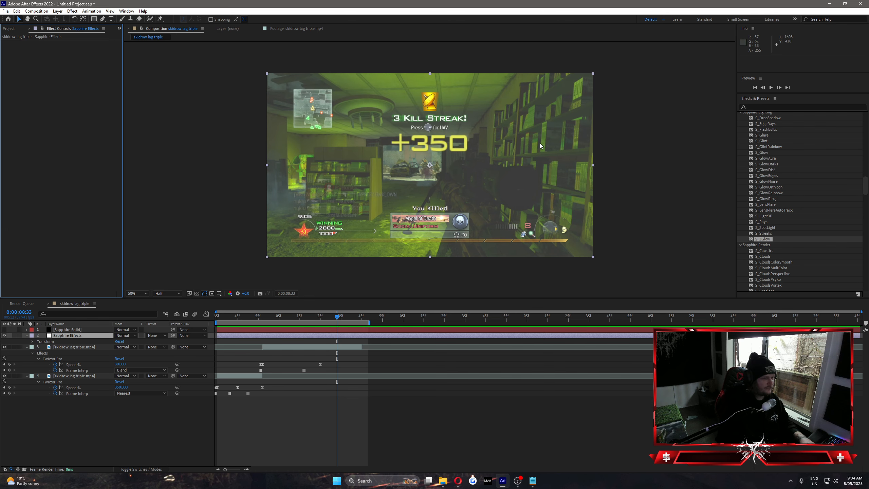
Try S_Caustics from Sapphire Render on the Sapphire Effects layer, adjusting Ray Focus, Ray Blur, Frequency and Complexity, and remove it
scroll(787, 215, down, 3)
scroll(796, 205, down, 7)
scroll(796, 197, up, 3)
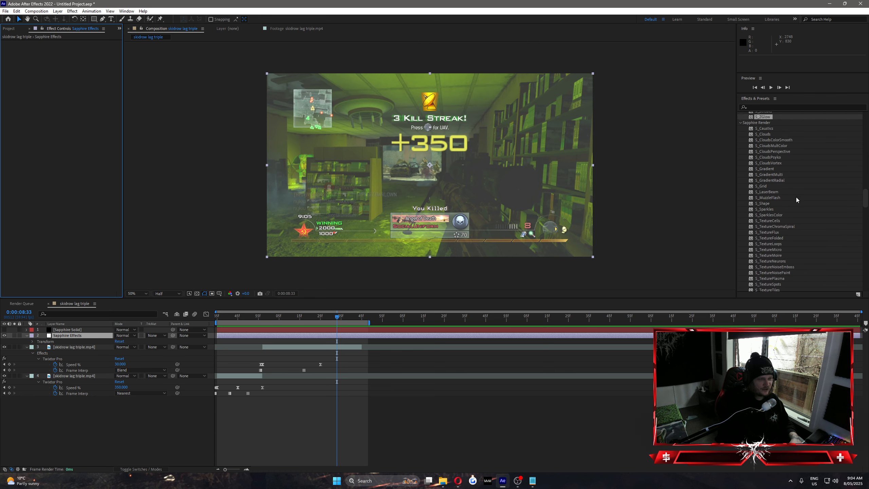
click(769, 145)
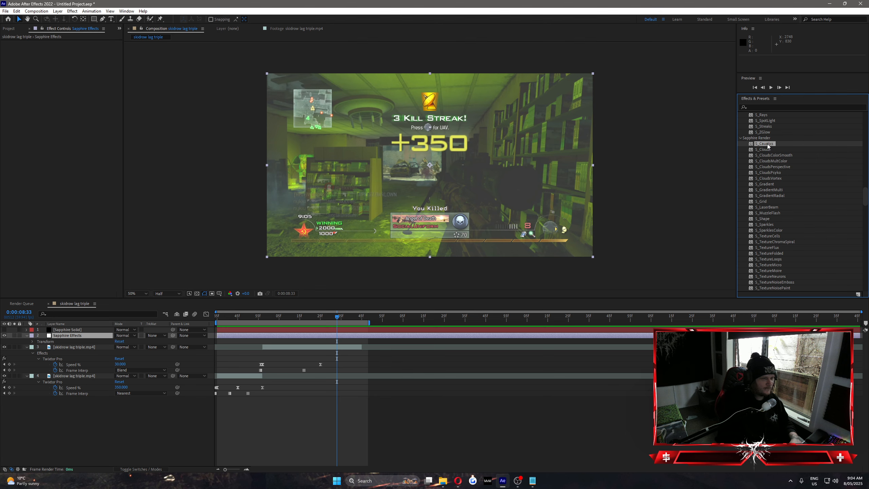
drag(763, 145, 309, 338)
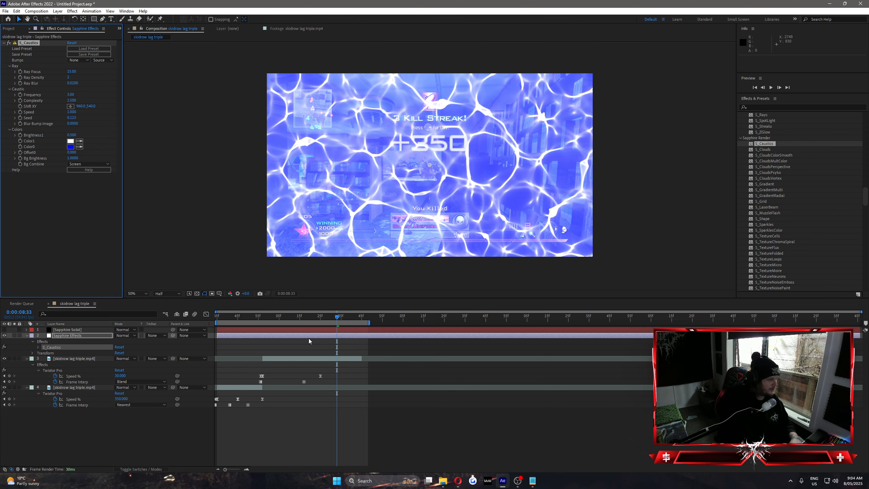
drag(72, 73, 90, 119)
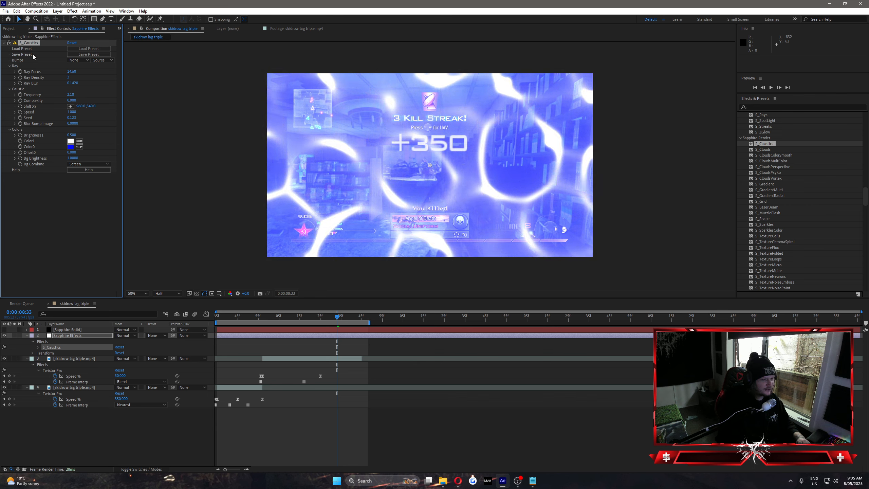
click(50, 173)
click(27, 43)
key(Delete)
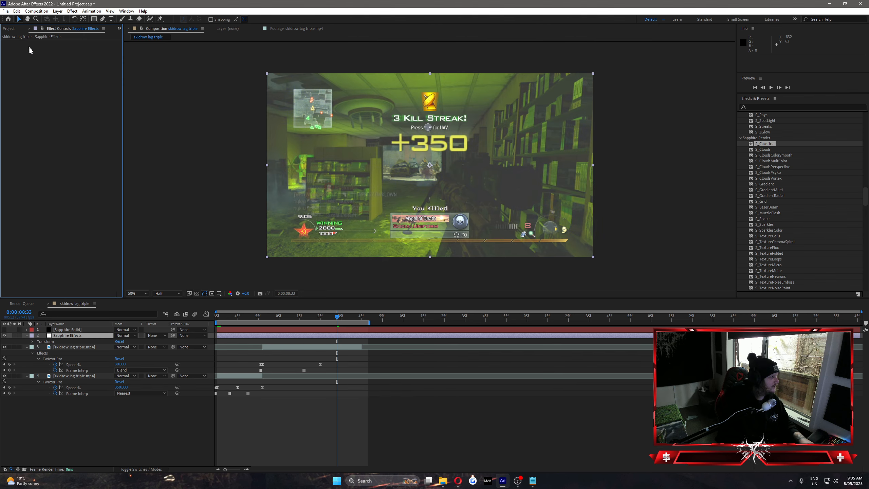
Try S_Clouds on the Sapphire Effects layer with Frequency raised to about 7 and Frequency Rel X to 1, and remove it
click(766, 149)
drag(503, 270, 295, 289)
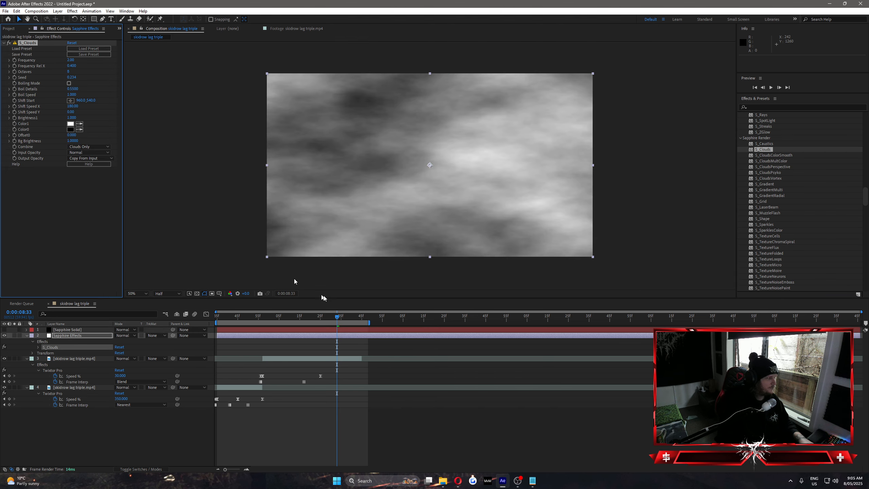
drag(70, 61, 99, 69)
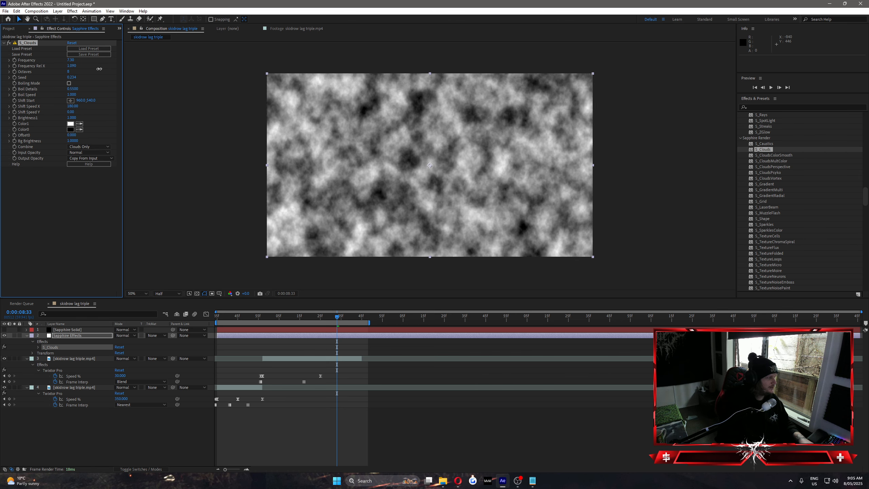
key(Delete)
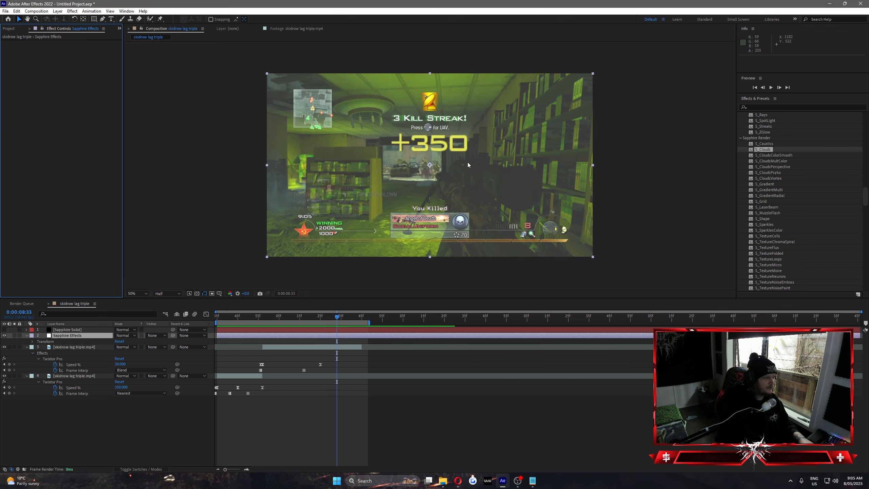
Try S_CloudsColorSmooth on the Sapphire Effects layer with its Frequency raised to about 35, and remove it
drag(775, 155, 307, 333)
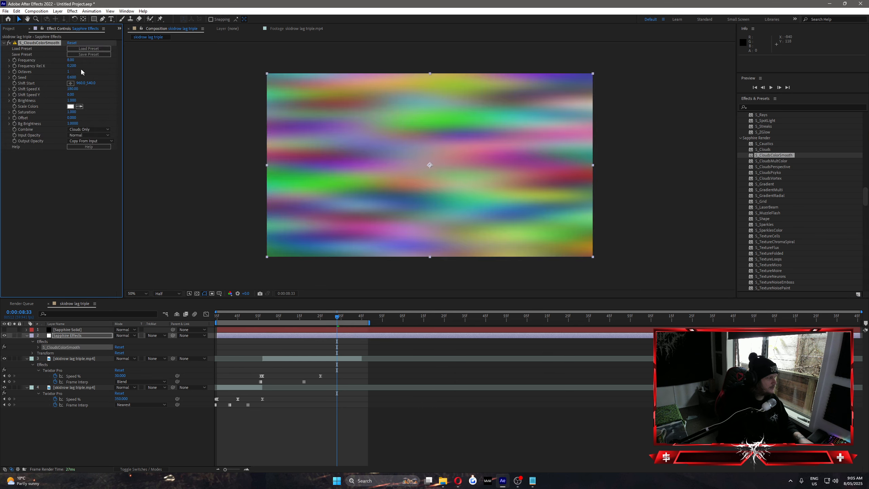
drag(74, 61, 135, 62)
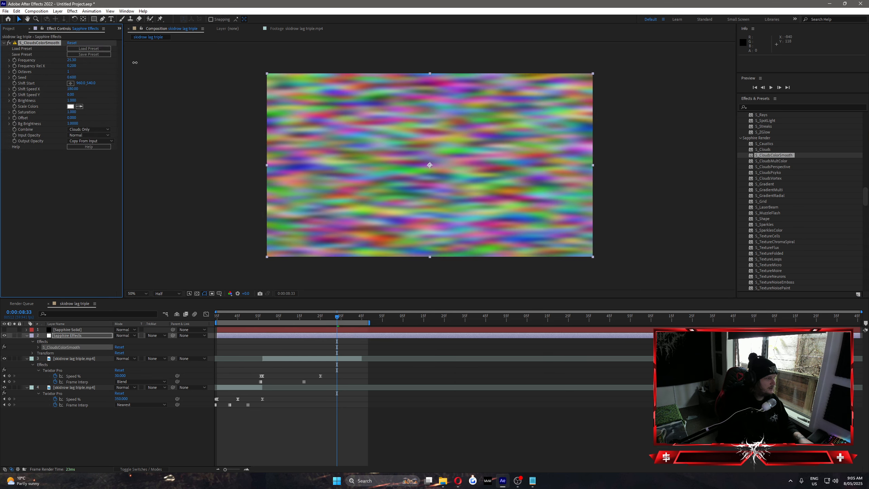
key(Delete)
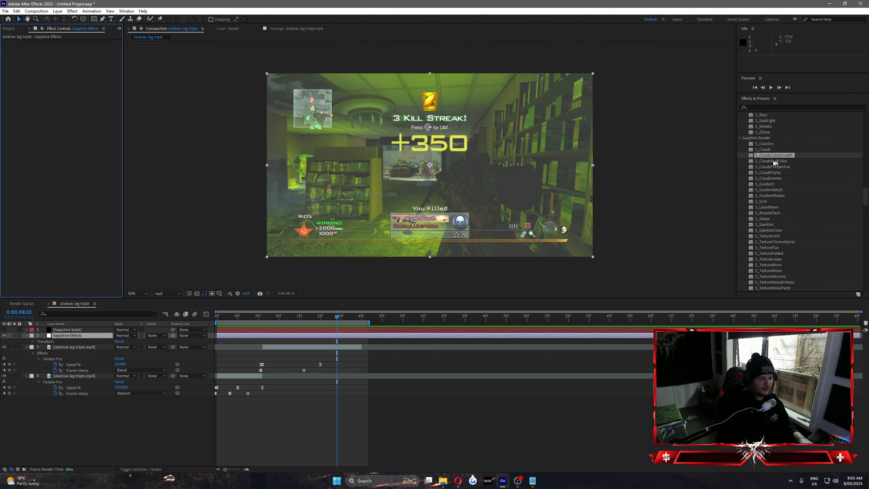
Try S_CloudsMultiColor on the Sapphire Effects layer with higher Frequency Rel X, Octaves, Seed and Color Amount, and remove it
drag(772, 161, 312, 335)
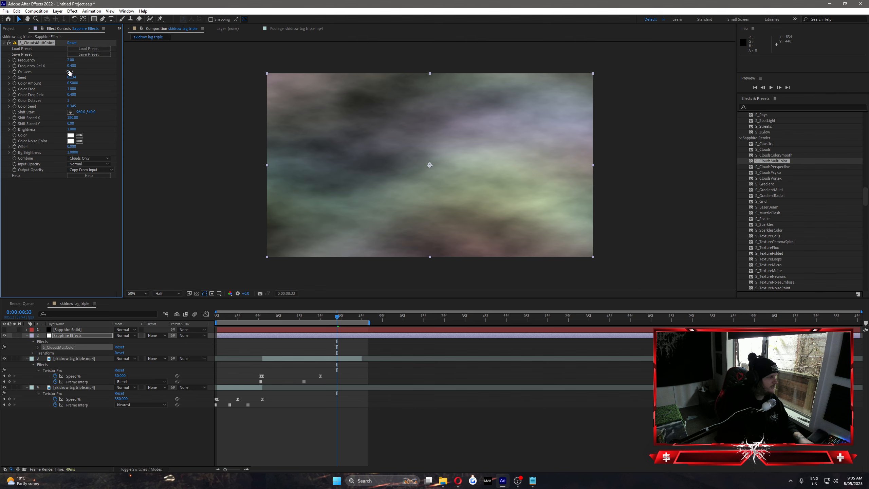
drag(72, 66, 78, 72)
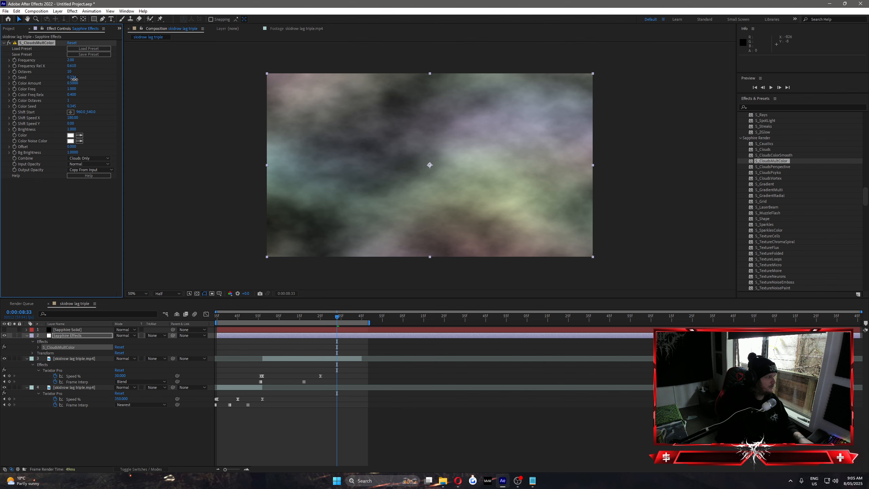
drag(74, 79, 110, 86)
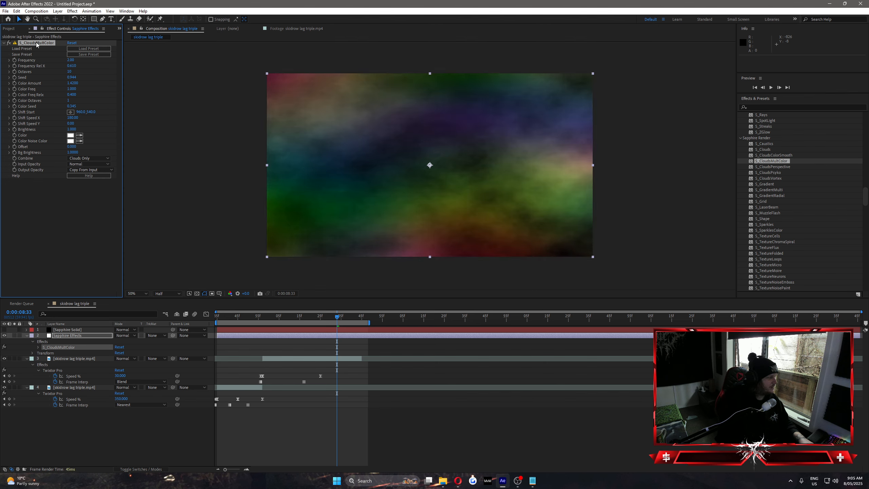
key(Delete)
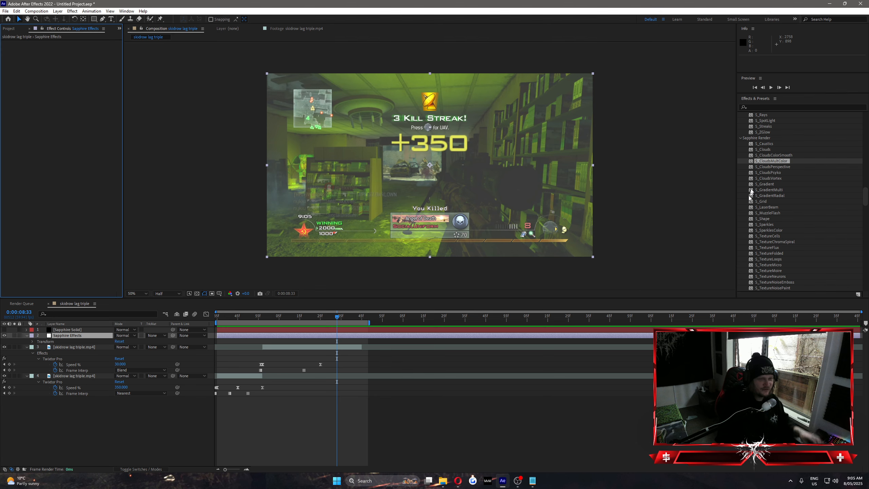
Try S_CloudsPerspective on the Sapphire Effects layer with Frequency raised to about 22 and a higher Frequency Rel X, and remove it
click(767, 167)
drag(775, 170, 344, 336)
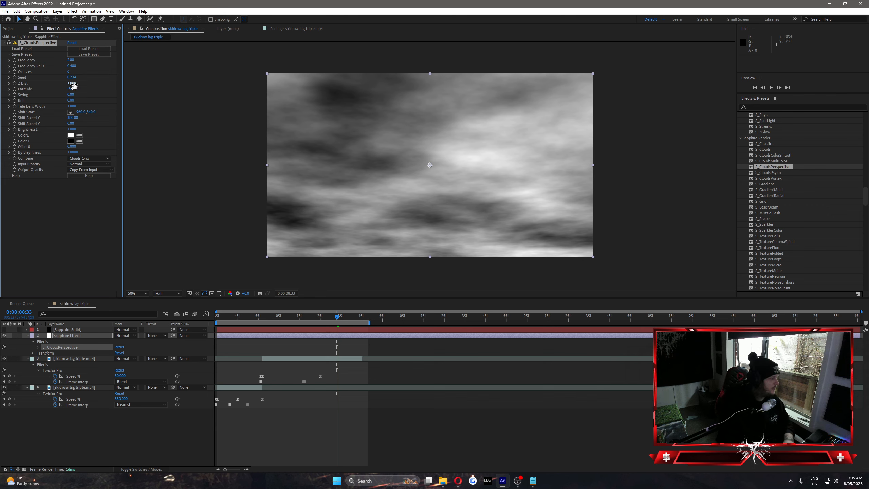
drag(70, 61, 99, 70)
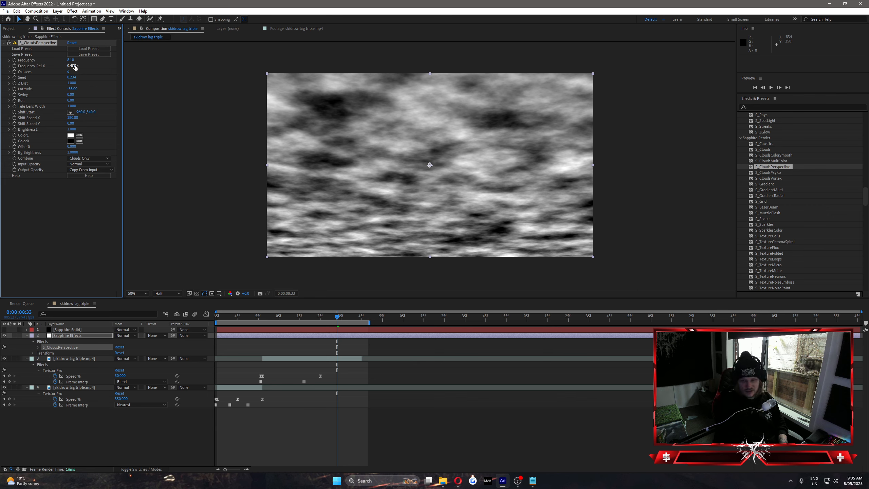
mouse_move(76, 68)
mouse_down()
mouse_move(66, 69)
mouse_move(120, 64)
mouse_up()
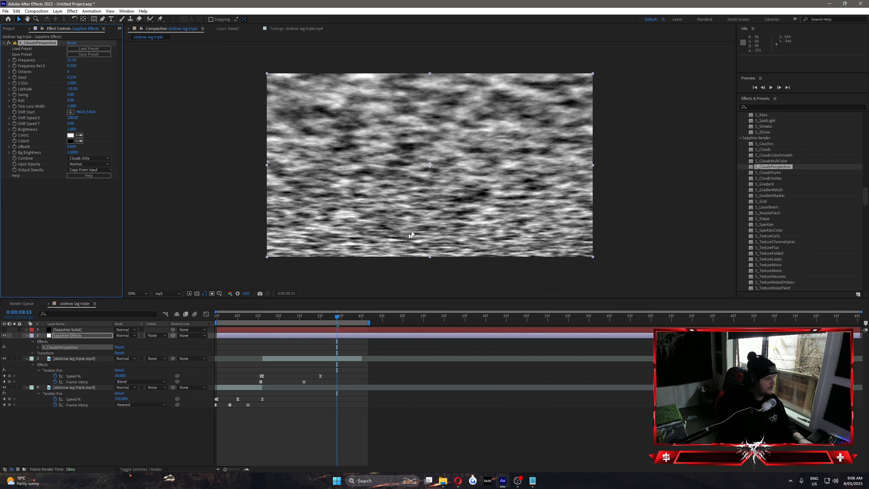
key(Delete)
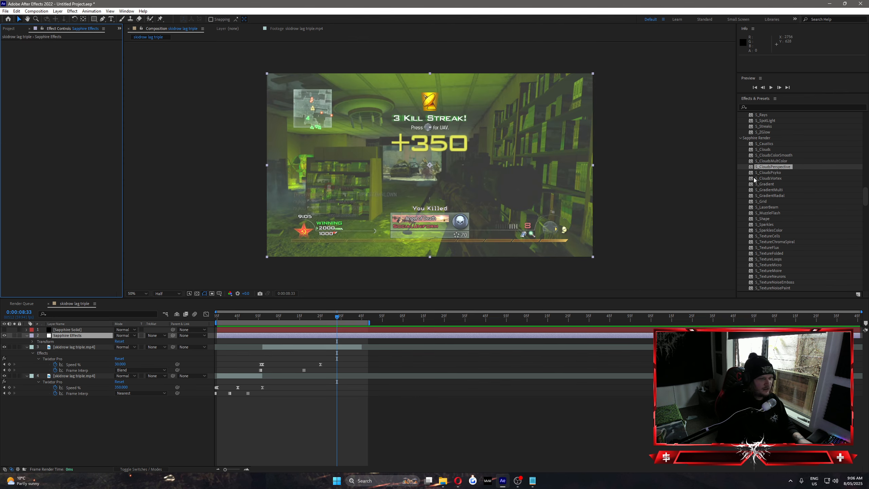
Try S_CloudsPsyko on the Sapphire Effects layer with its default settings, and remove it
click(773, 173)
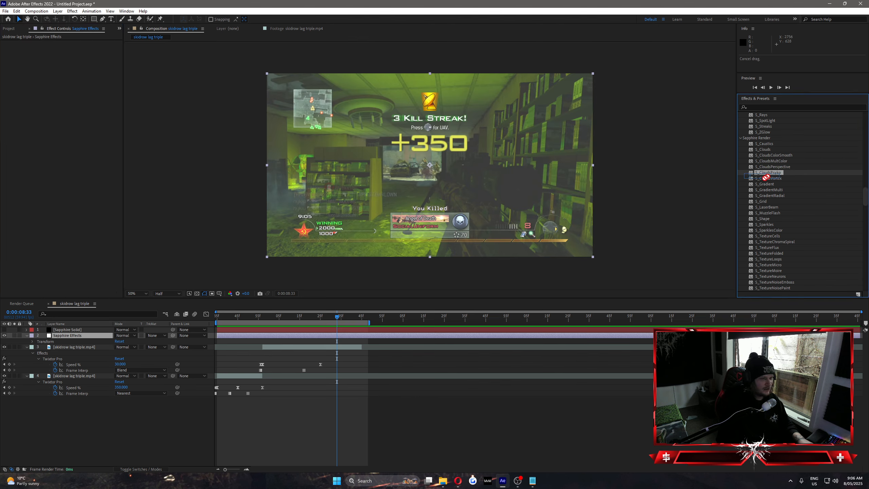
drag(767, 177, 308, 335)
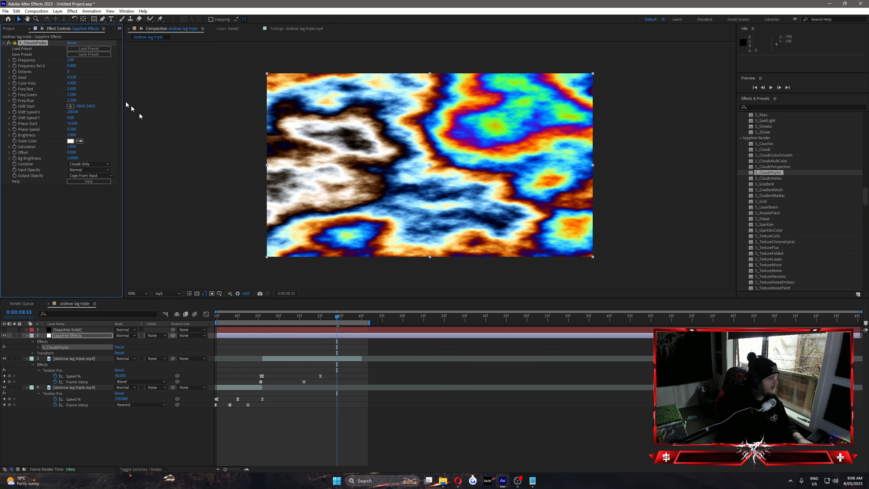
key(Delete)
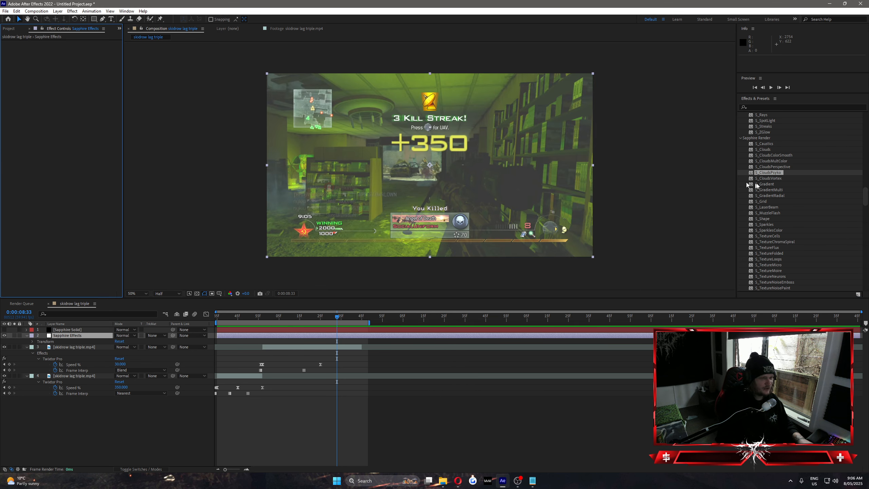
Try S_CloudsVortex on the Sapphire Effects layer, adjusting Frequency, Frequency Rel X, Vortex Start, Vortex Speed and Angle Offset, and remove it
drag(769, 179, 316, 336)
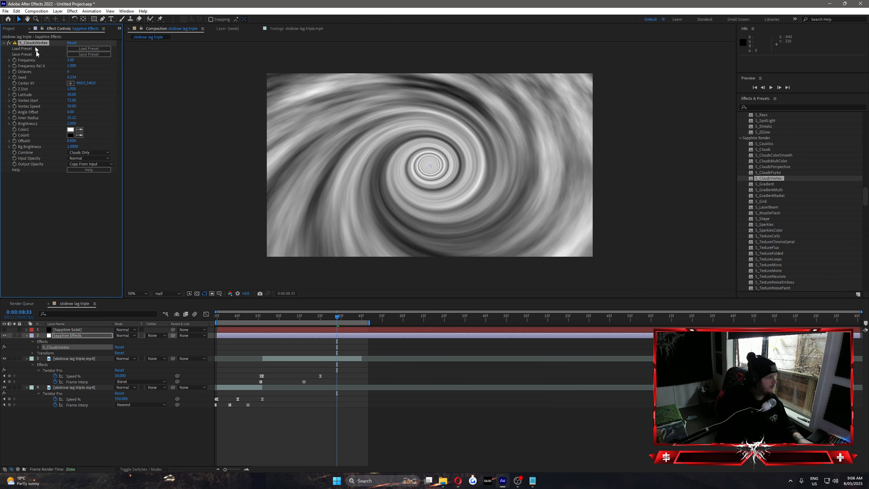
mouse_move(70, 60)
mouse_down()
mouse_move(79, 66)
mouse_move(59, 68)
mouse_up()
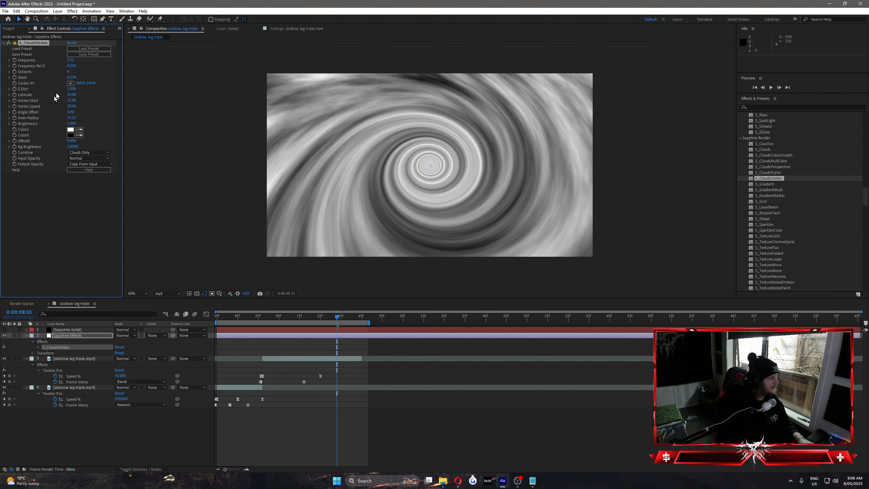
mouse_move(75, 100)
mouse_down()
mouse_move(147, 115)
mouse_move(63, 109)
mouse_up()
key(alt+Tab)
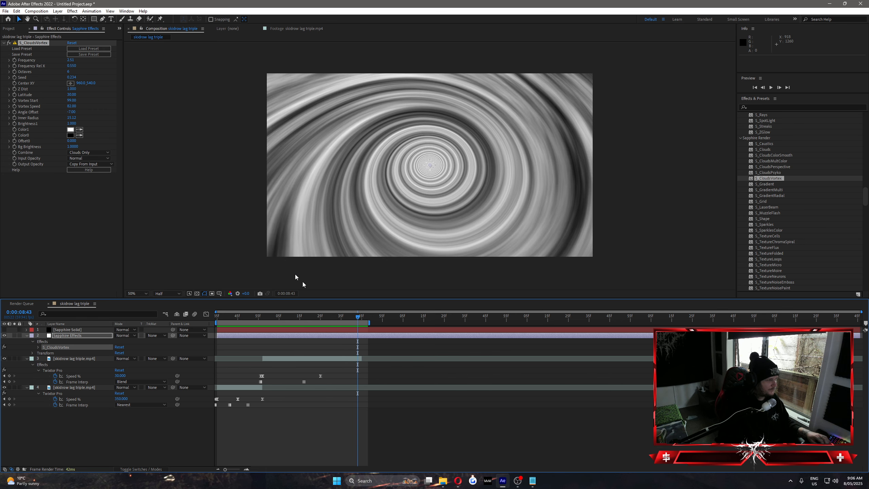
key(Delete)
Try S_Gradient on the Sapphire Effects layer with its start point moved above the frame to about 1116, -190, and remove it
click(757, 184)
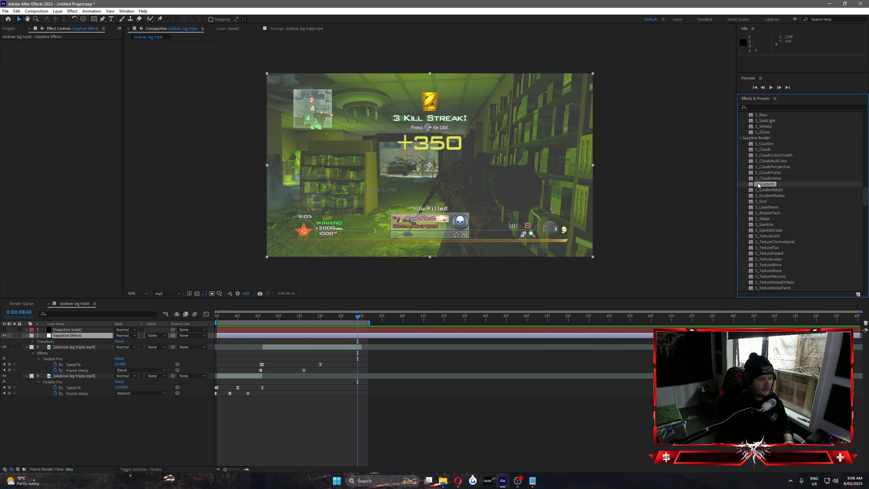
drag(759, 187, 317, 333)
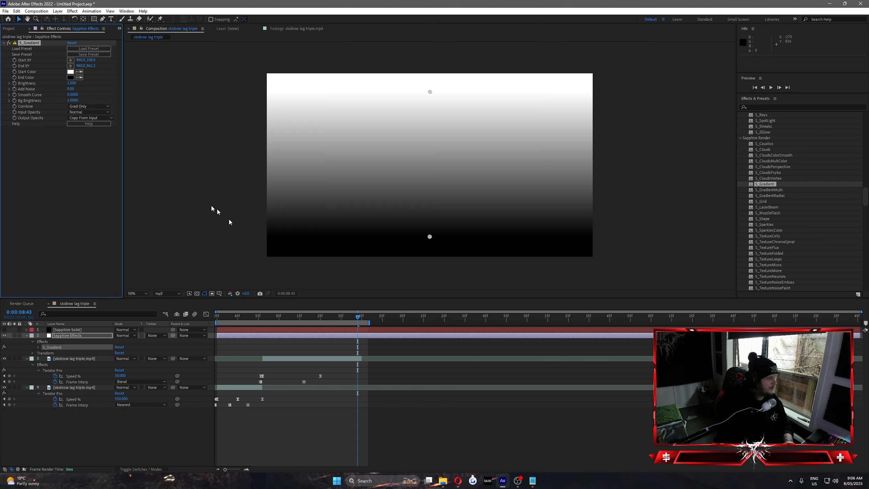
mouse_move(427, 235)
mouse_down()
mouse_move(438, 176)
mouse_move(410, 249)
mouse_move(426, 236)
mouse_up()
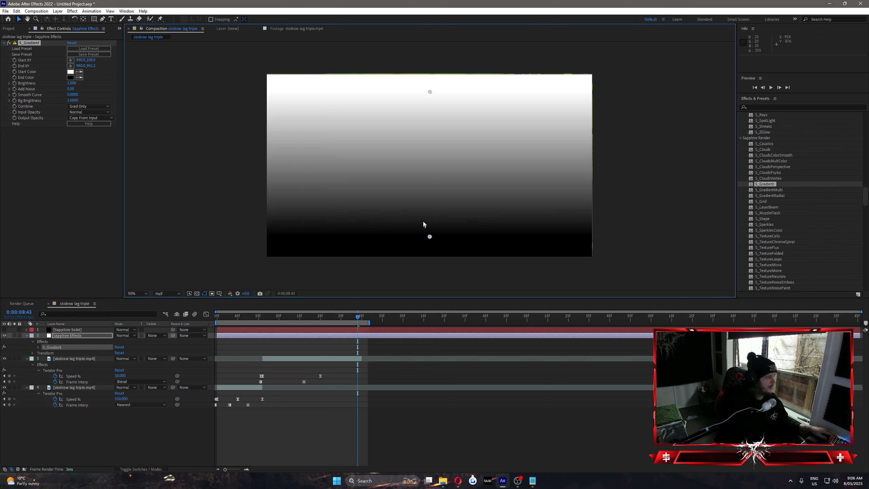
drag(430, 91, 456, 41)
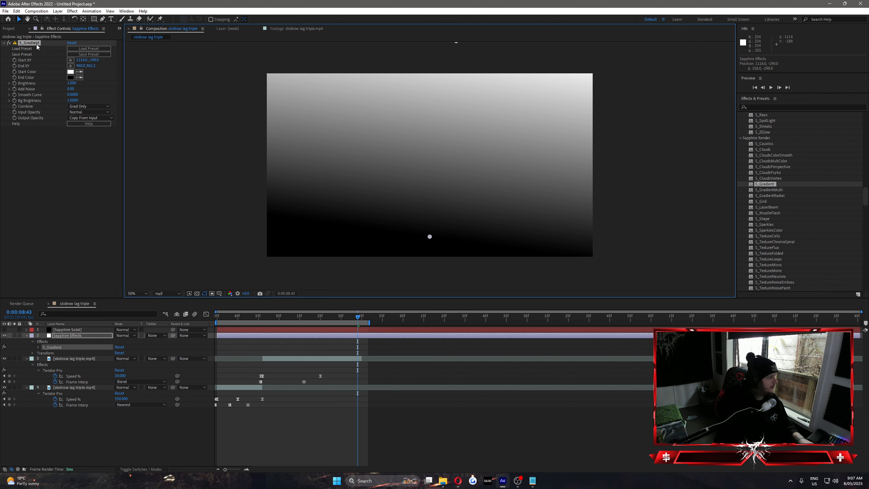
key(Delete)
Try S_GradientMulti on the Sapphire Effects layer with its default colour points, and remove it
click(765, 190)
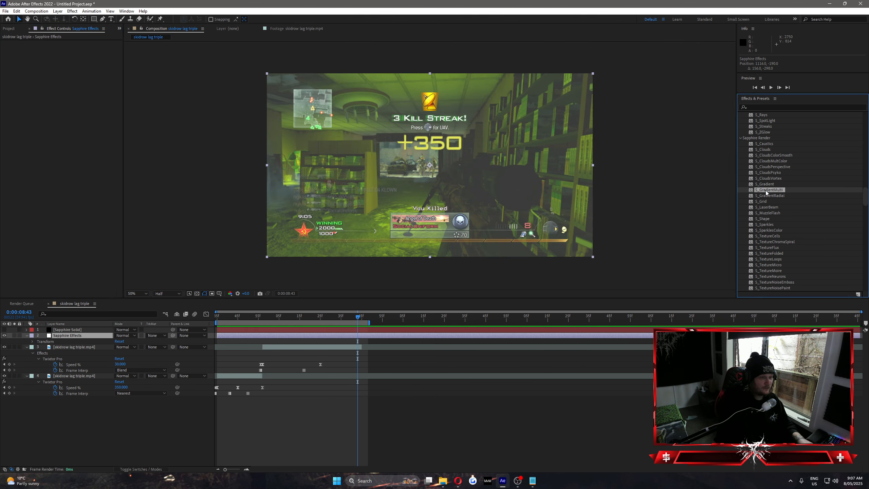
drag(766, 191, 347, 335)
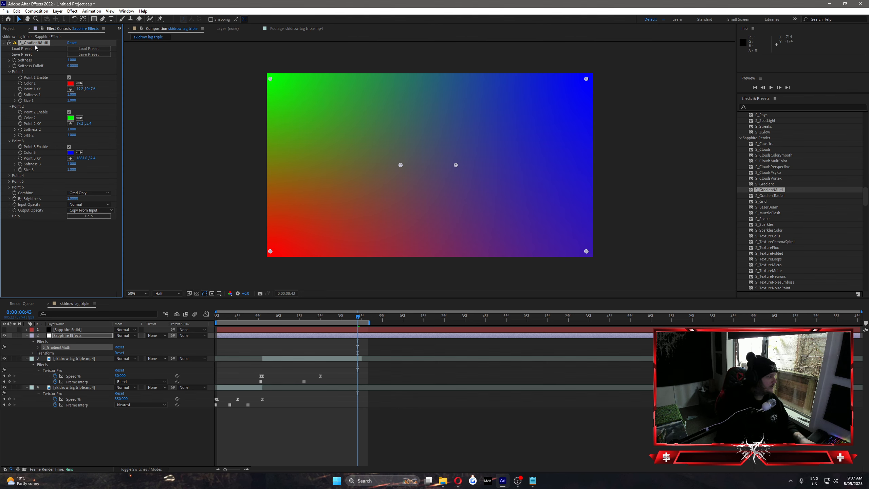
key(Delete)
Try S_GradientRadial on the Sapphire Effects layer with its ellipse narrowed to a Rel Width of about 0.52, and undo both changes
drag(770, 196, 339, 336)
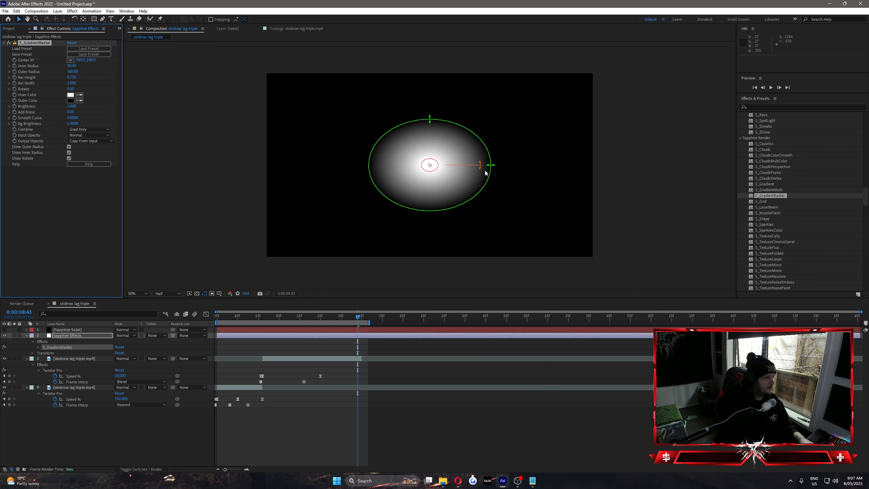
drag(491, 167, 465, 170)
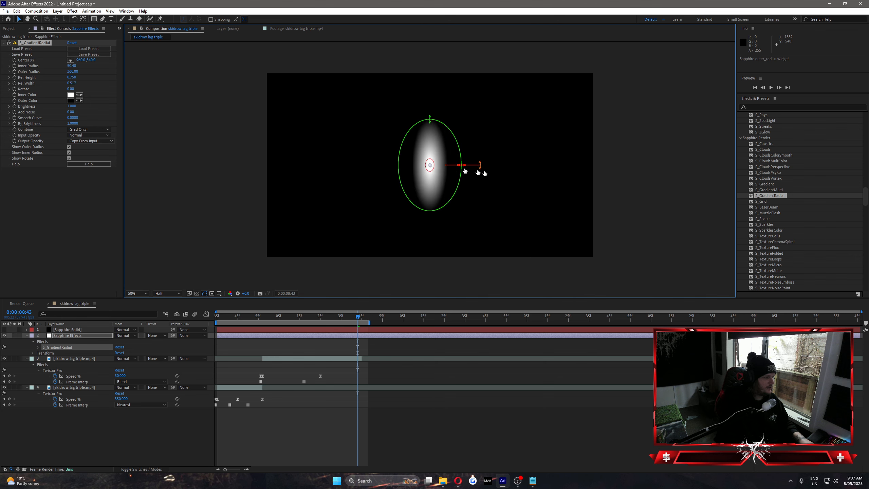
key(ctrl+z)
key(ctrl+z)
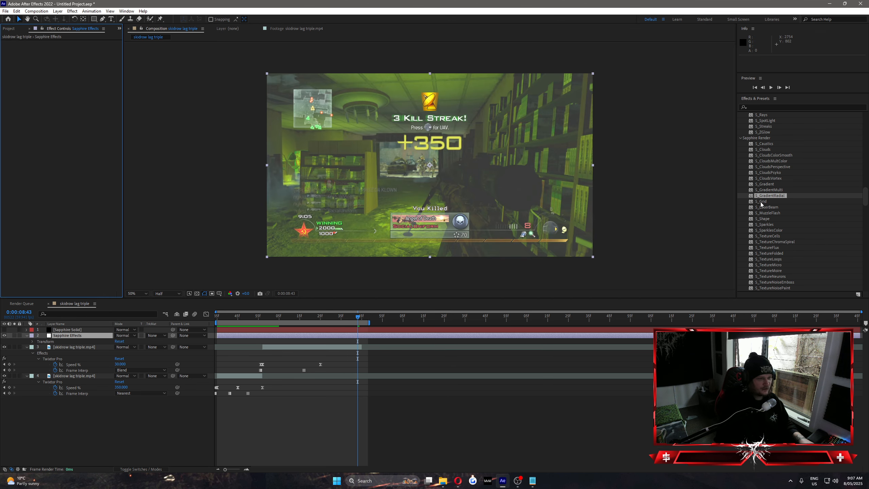
Try S_Grid on the Sapphire Effects layer with 32 boxes across and down and a Grid Size covering the frame, and remove it
drag(761, 204, 345, 337)
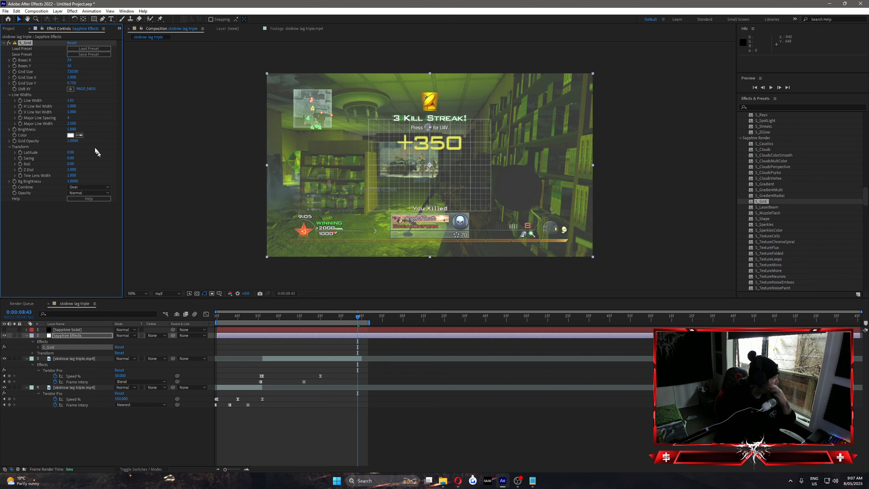
drag(69, 60, 132, 73)
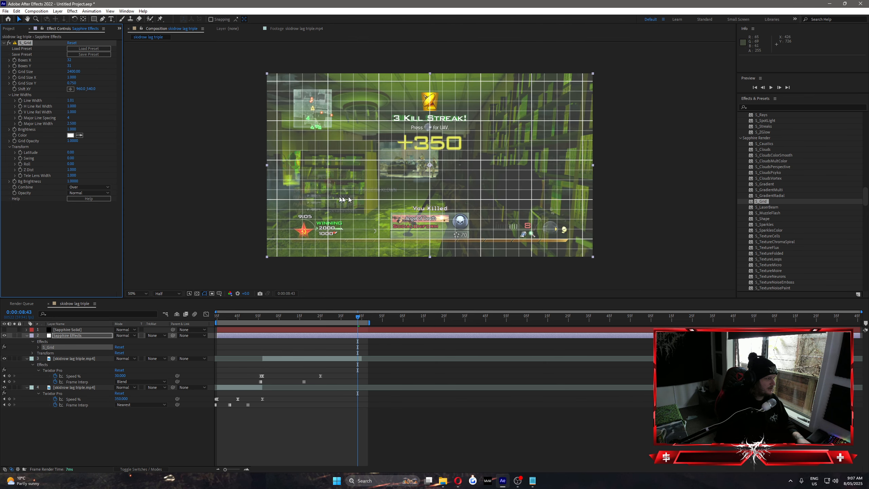
key(Delete)
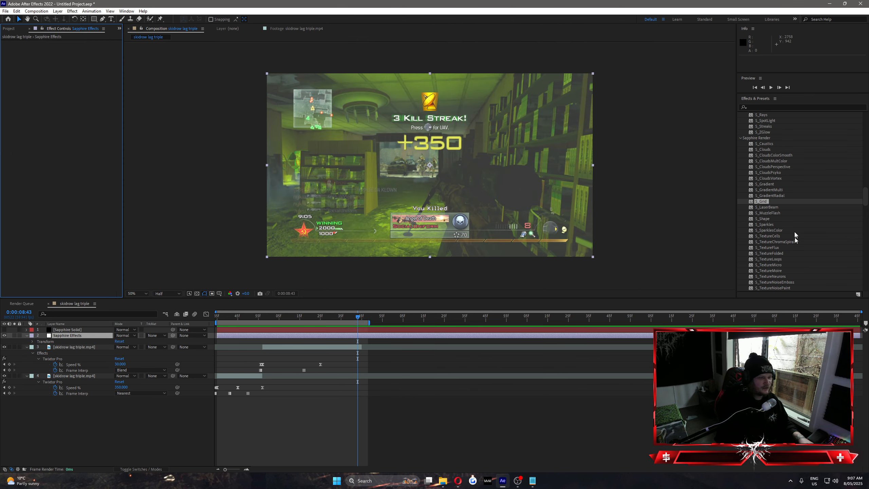
Try S_LaserBeam on the Sapphire Effects layer, moving its start point to about 942, 423 and its stop point to about 1032, 628
double_click(759, 208)
drag(354, 198, 392, 146)
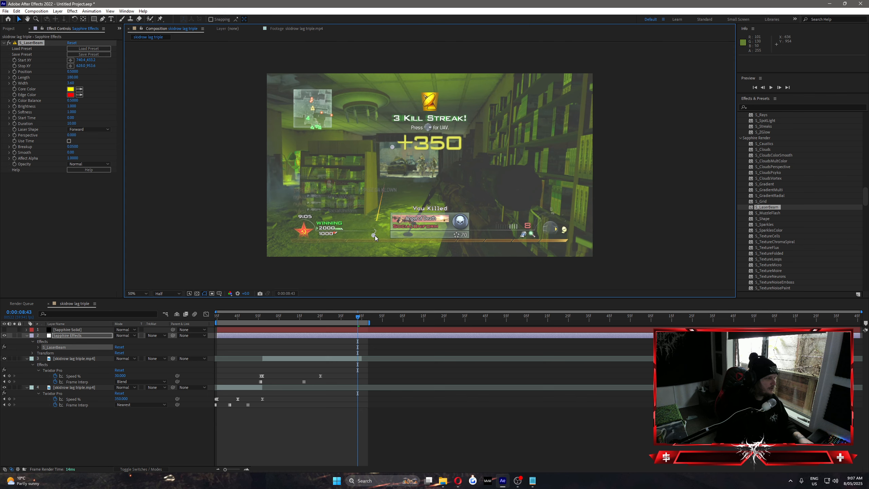
drag(373, 236, 444, 180)
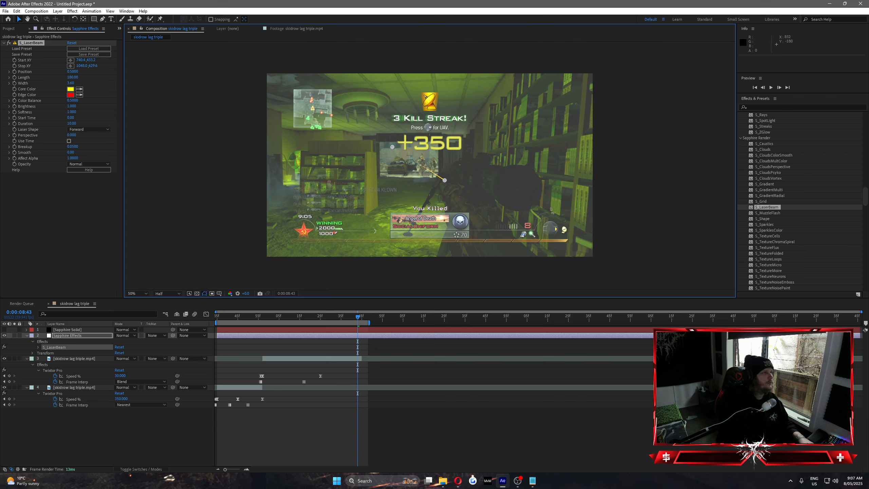
key(alt+Tab)
click(466, 8)
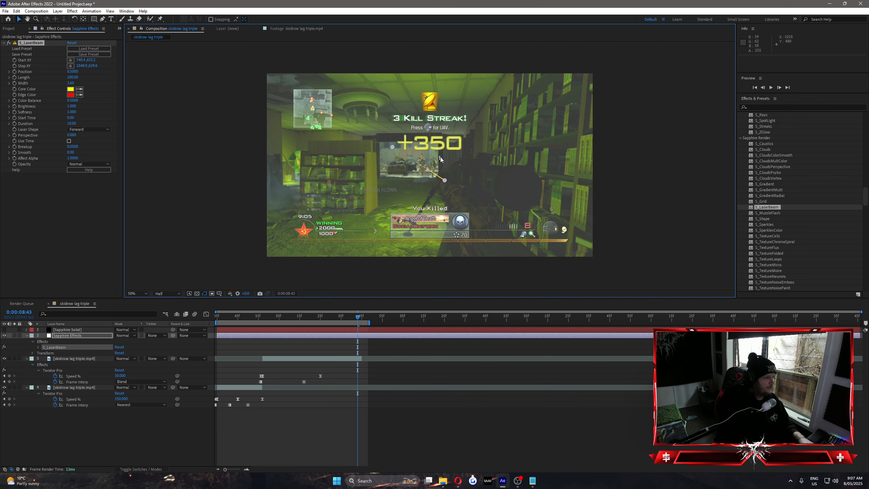
mouse_move(444, 181)
mouse_down()
mouse_move(430, 171)
mouse_move(446, 187)
mouse_up()
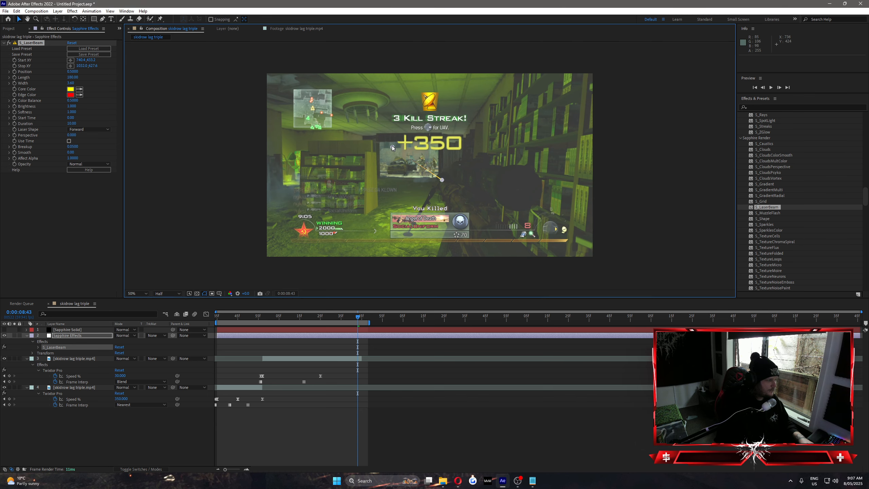
drag(392, 145, 426, 136)
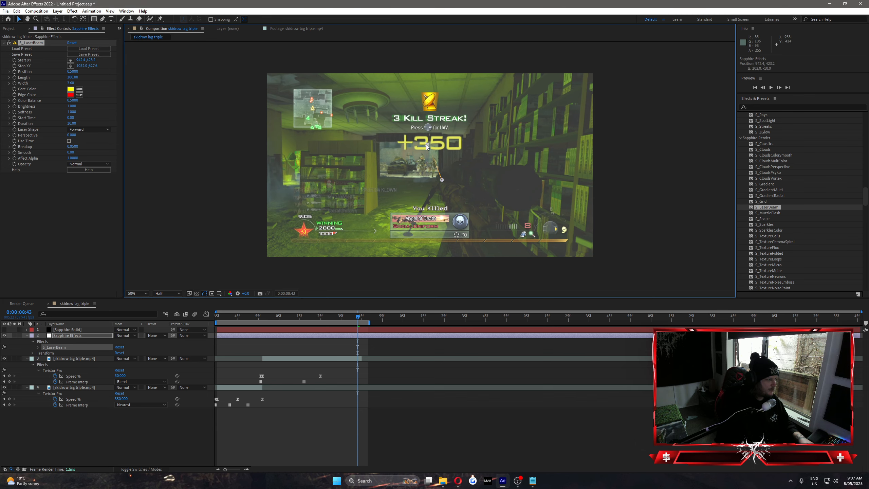
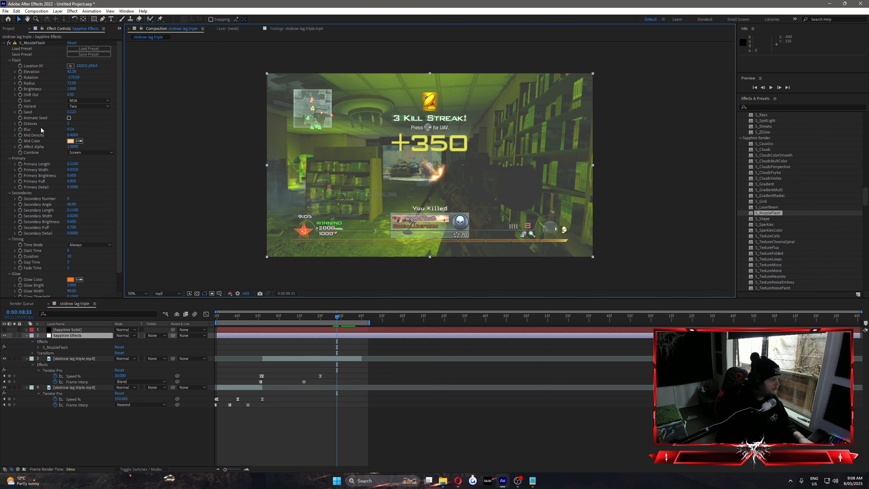
Re-aim the S_MuzzleFlash flash to an Elevation of about 40, check it at 0:00:08:38, and remove the effect
click(30, 42)
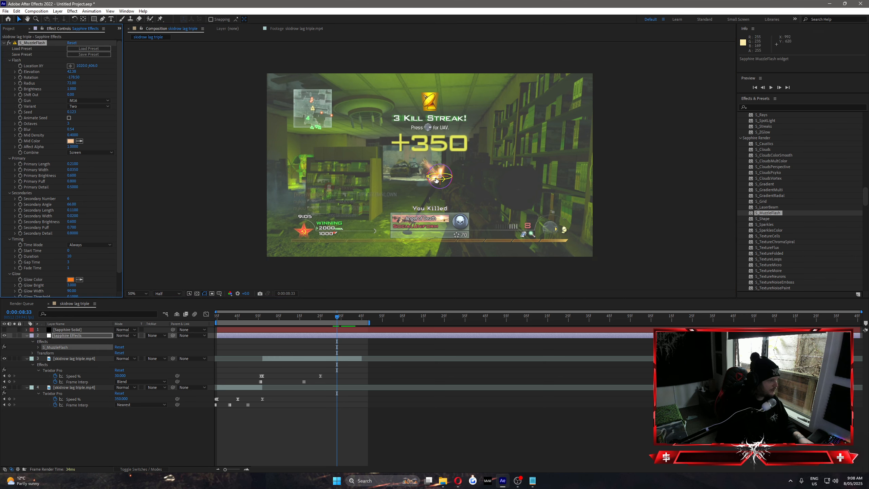
drag(438, 184, 389, 181)
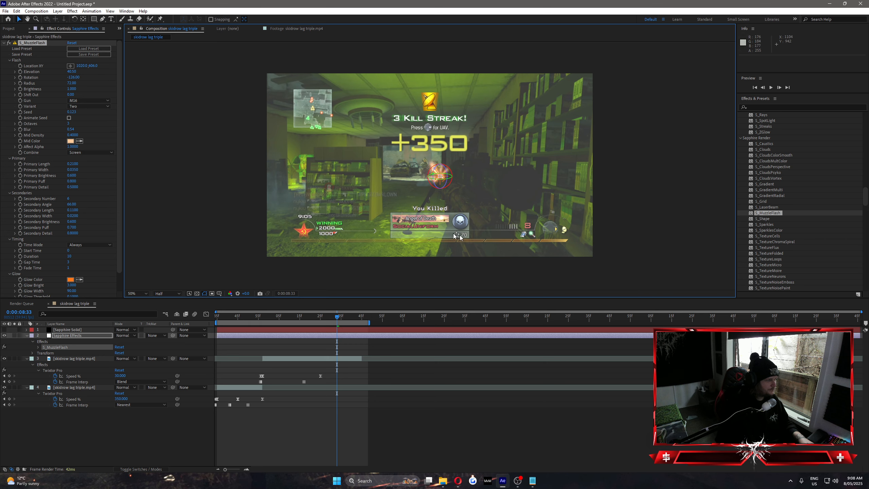
click(384, 358)
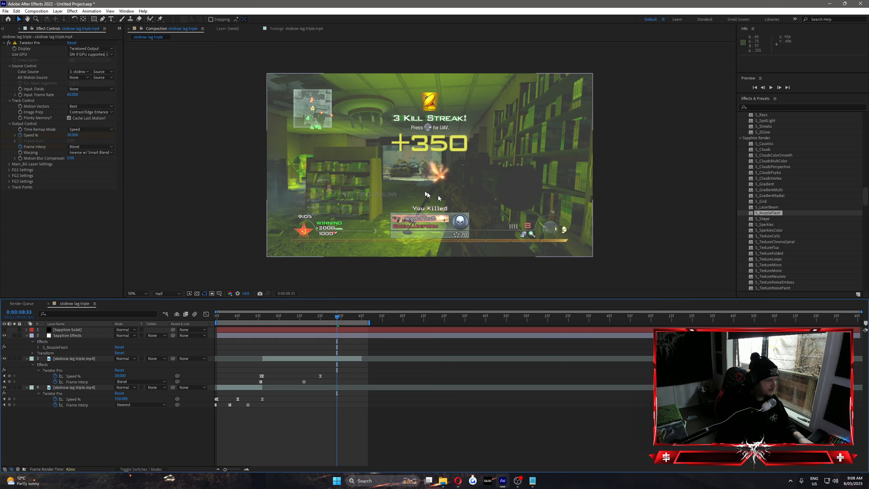
mouse_move(332, 318)
mouse_down()
mouse_move(301, 317)
mouse_move(347, 317)
mouse_up()
click(78, 336)
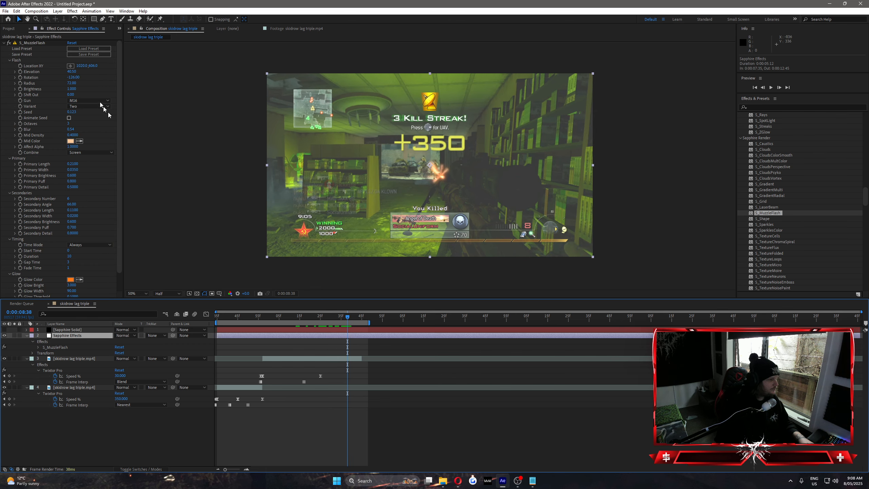
click(35, 42)
key(Delete)
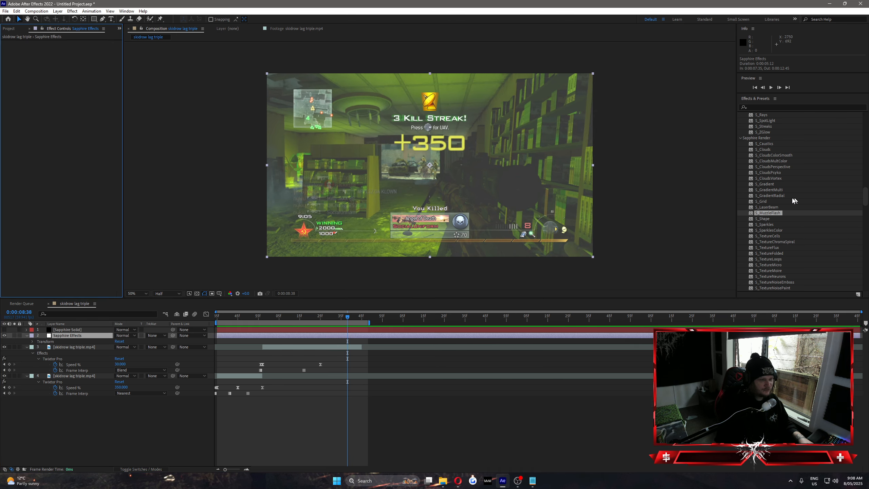
Try S_Shape on the Sapphire Effects layer with a Size of about 390 and Color1 set to golden yellow FFBA00, and remove it
drag(767, 219, 315, 335)
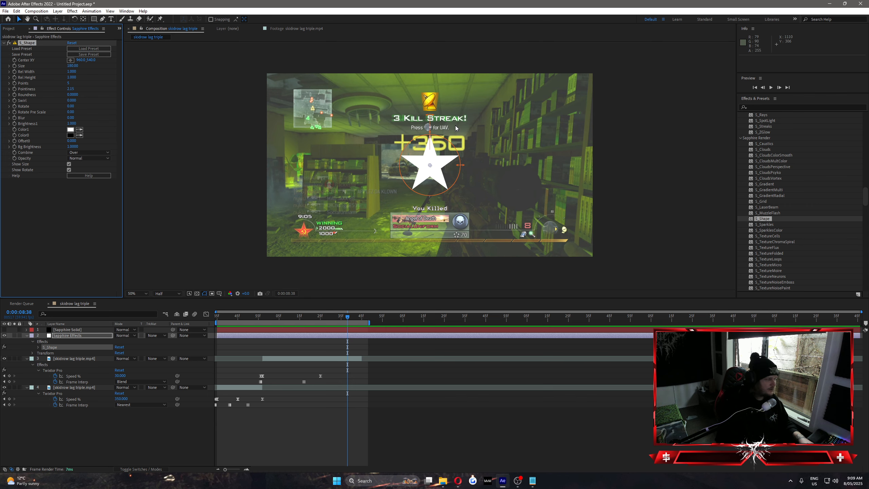
drag(73, 66, 173, 96)
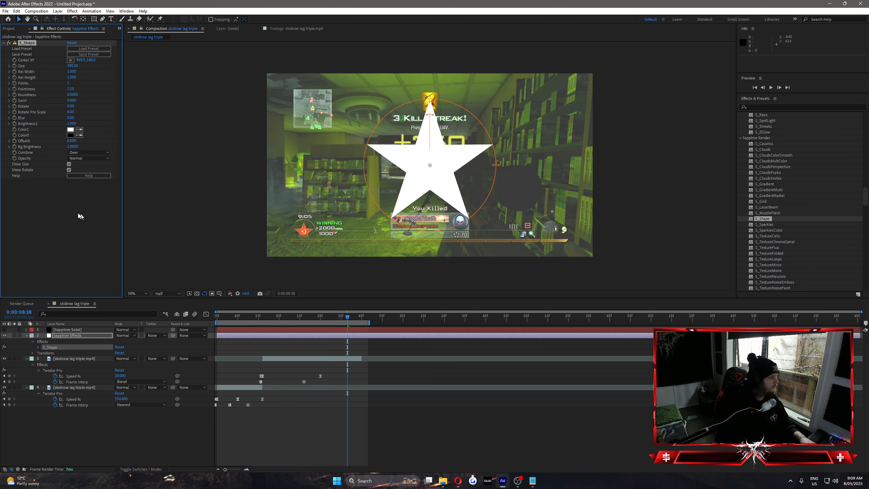
click(71, 130)
drag(243, 212, 244, 243)
click(234, 167)
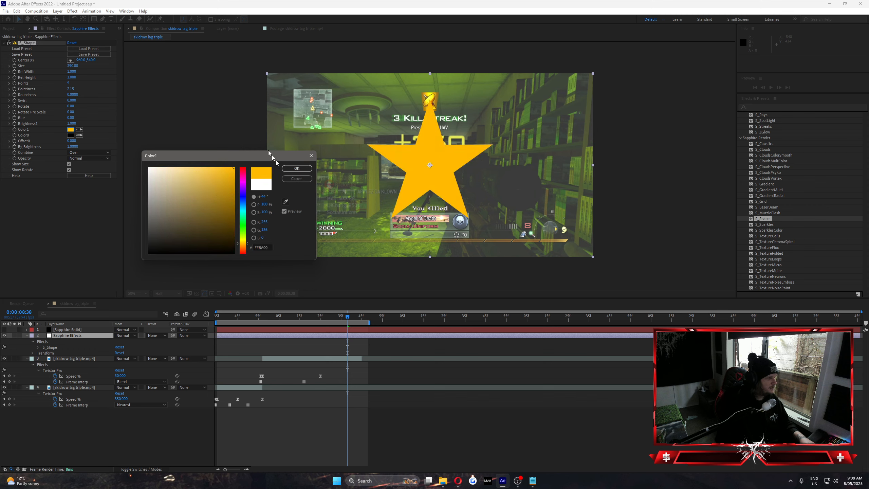
click(302, 170)
click(30, 44)
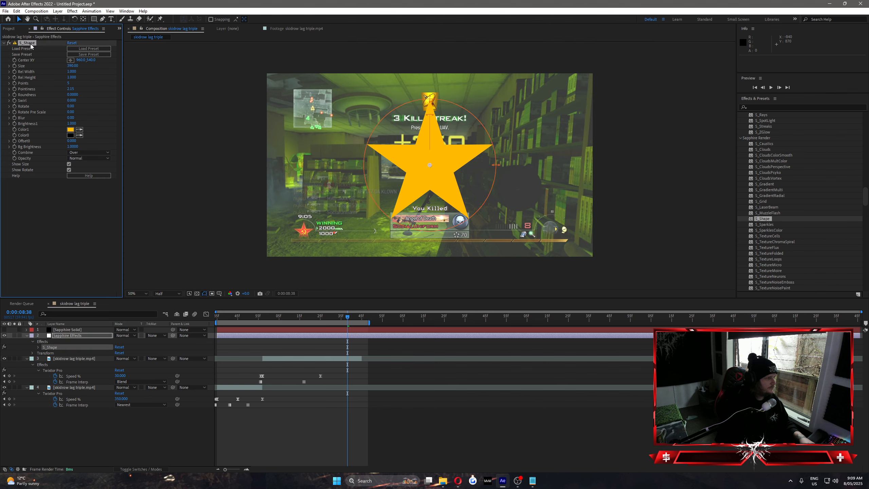
key(Delete)
Try S_Sparkles on the Sapphire Effects layer with Frequency lowered to about 11.7, check it up to 0:00:08:20, and remove it
drag(765, 224, 315, 317)
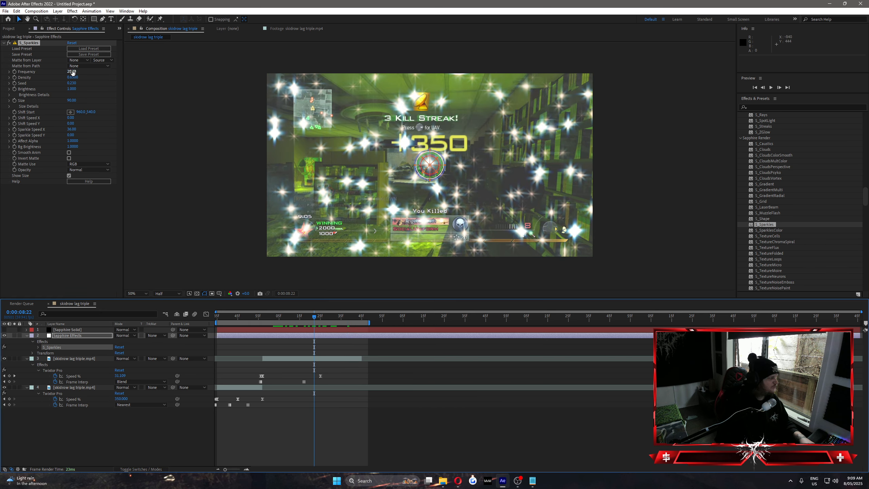
drag(72, 72, 59, 103)
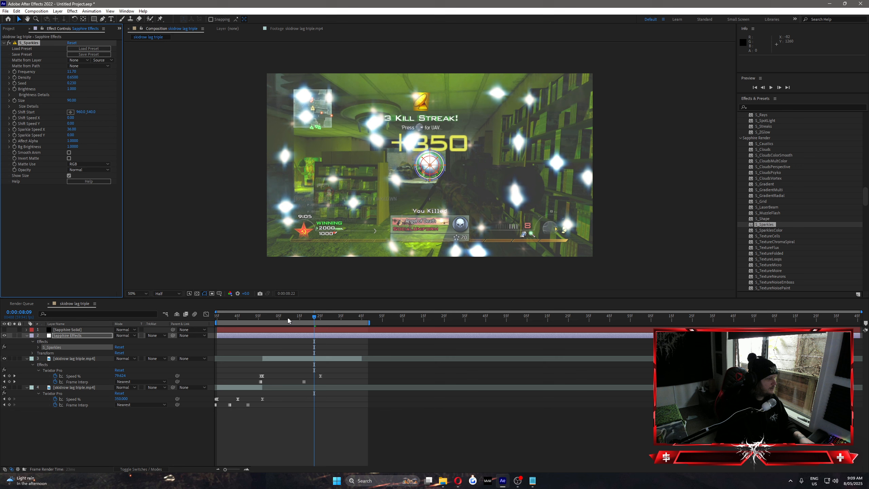
drag(288, 321, 294, 317)
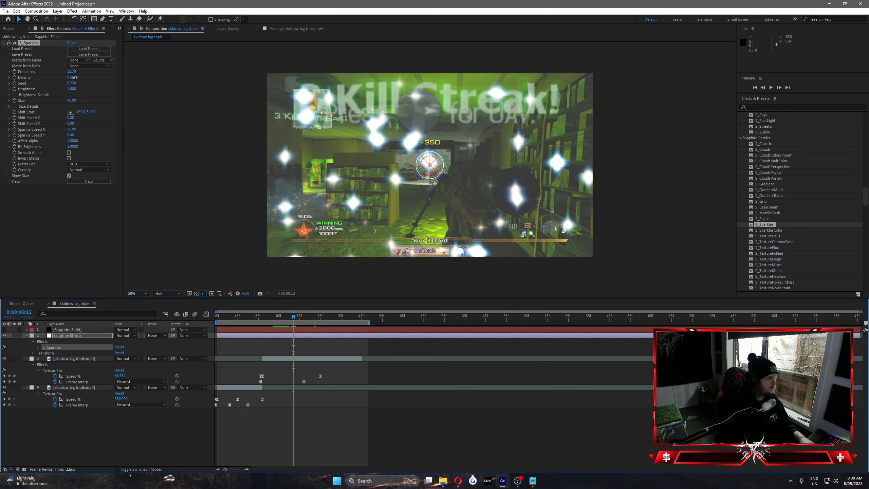
drag(73, 77, 310, 330)
click(28, 43)
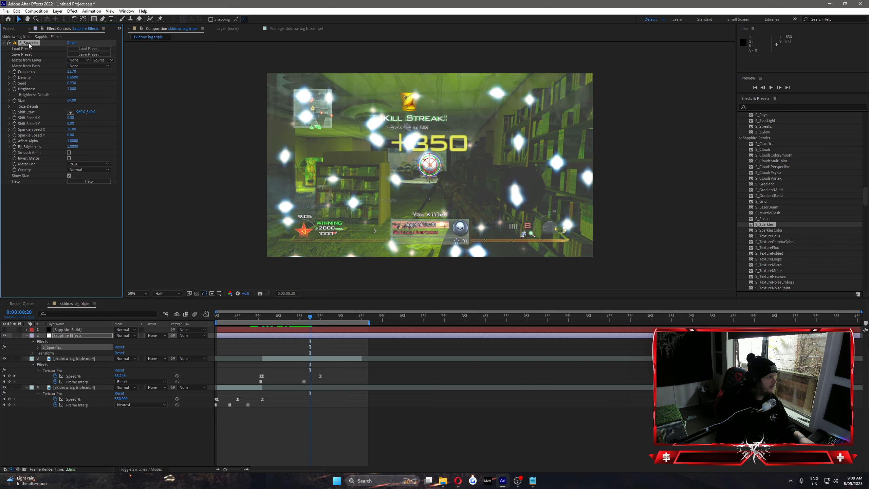
key(Delete)
Try S_SparklesColor and S_TextureCells in turn on the Sapphire Effects layer, removing each one
drag(767, 230, 355, 336)
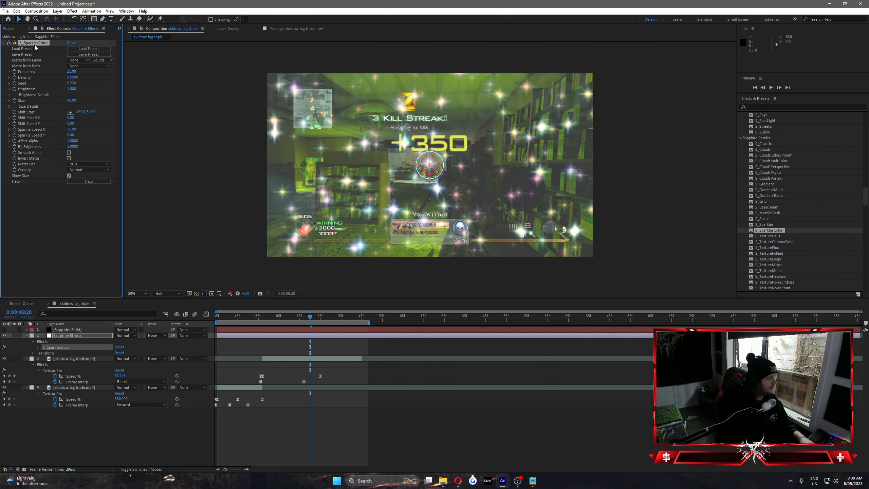
key(Delete)
click(763, 237)
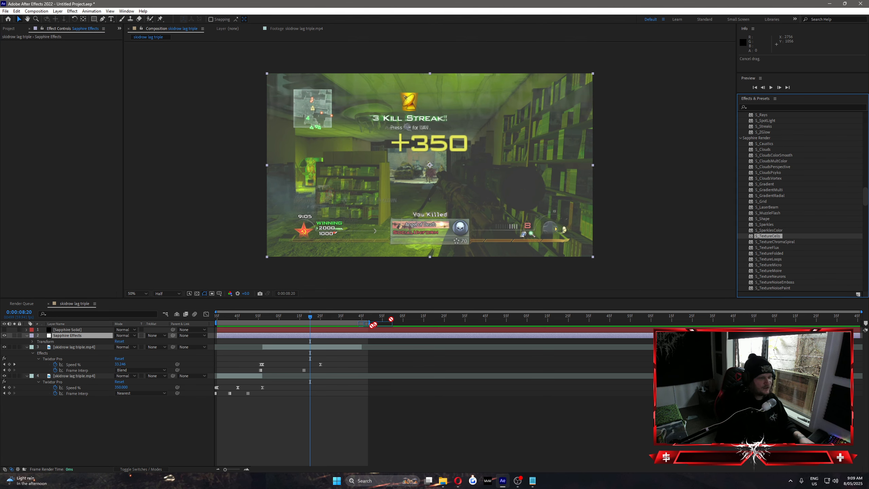
drag(373, 325, 340, 337)
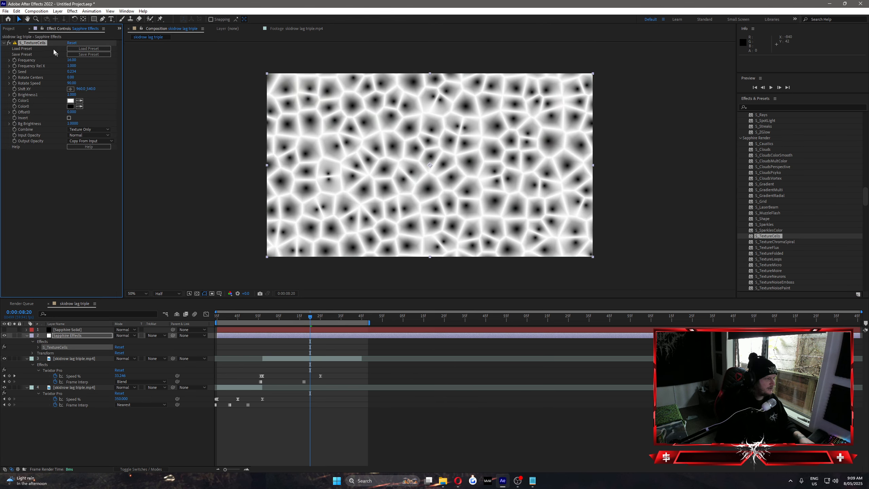
key(Delete)
Try S_TextureChromaSpiral on the Sapphire Effects layer with Noise Frequency at about 9 and Z Dist at about 0.05, and remove it
click(769, 243)
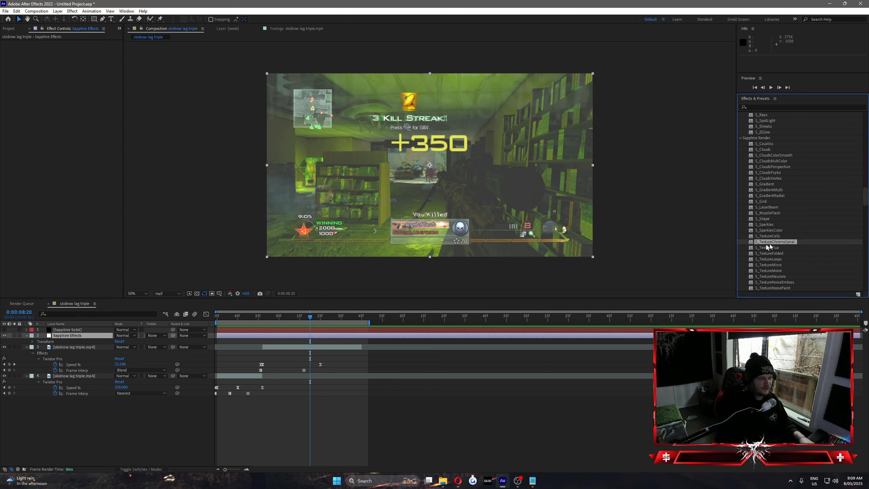
drag(406, 312, 256, 336)
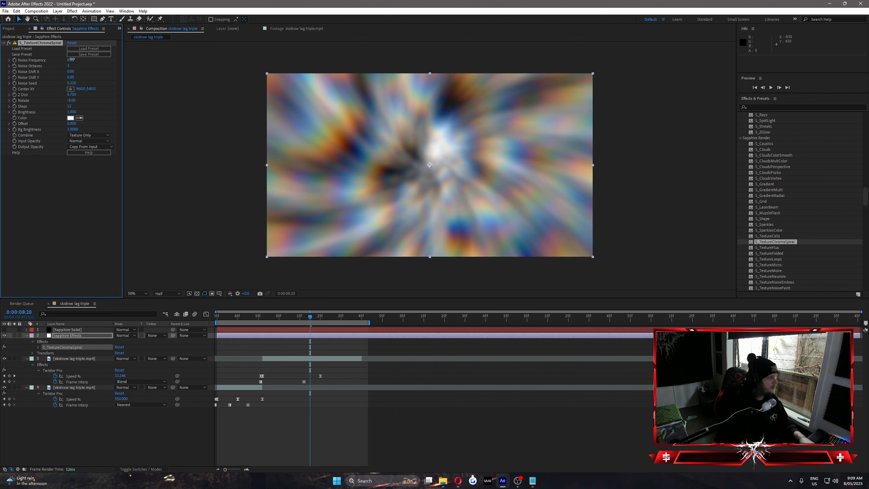
drag(72, 59, 84, 64)
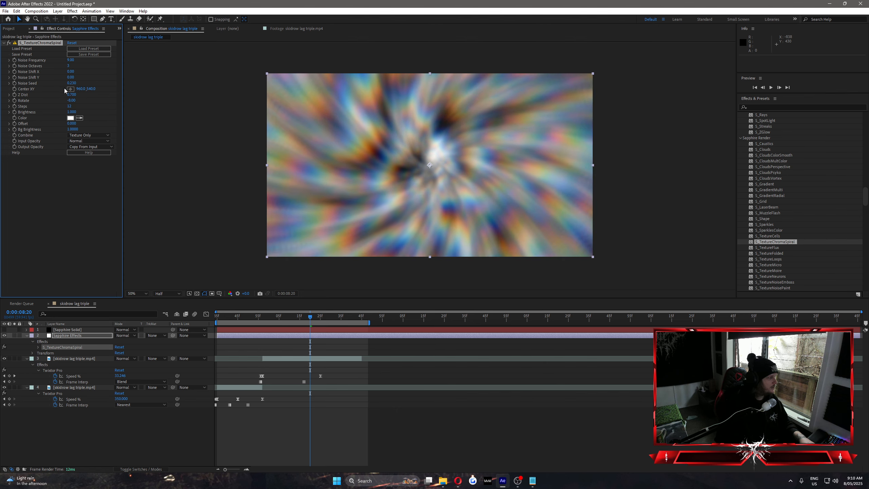
mouse_move(72, 96)
mouse_down()
mouse_move(180, 103)
mouse_move(373, 140)
mouse_move(91, 149)
mouse_up()
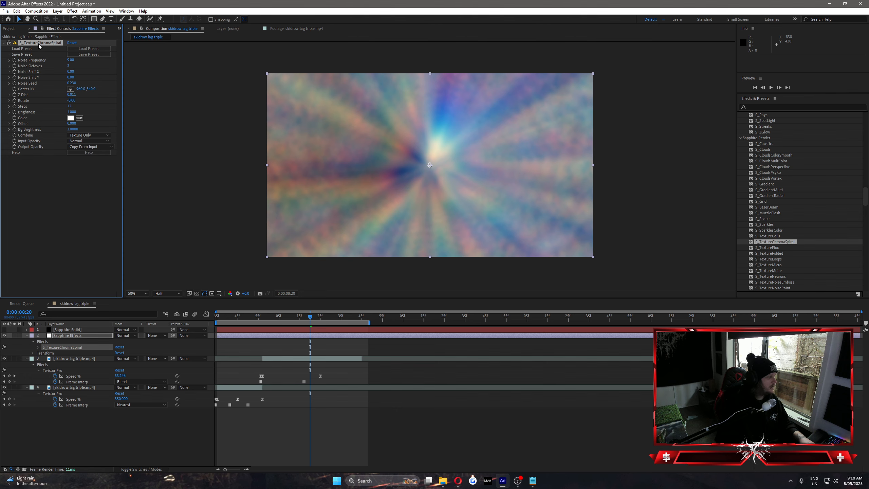
key(Delete)
Try S_TextureFlux on the Sapphire Effects layer with a higher Frequency and a lower Frequency Rel X, and remove it
scroll(781, 217, down, 2)
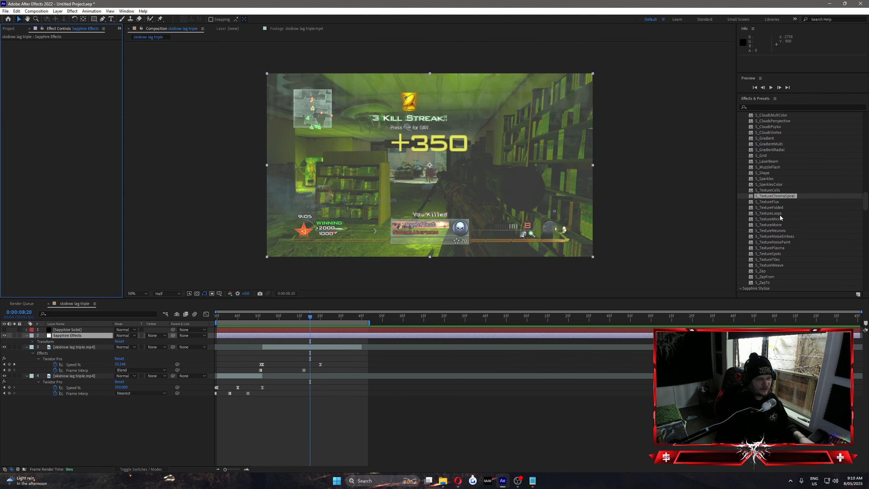
drag(768, 202, 302, 341)
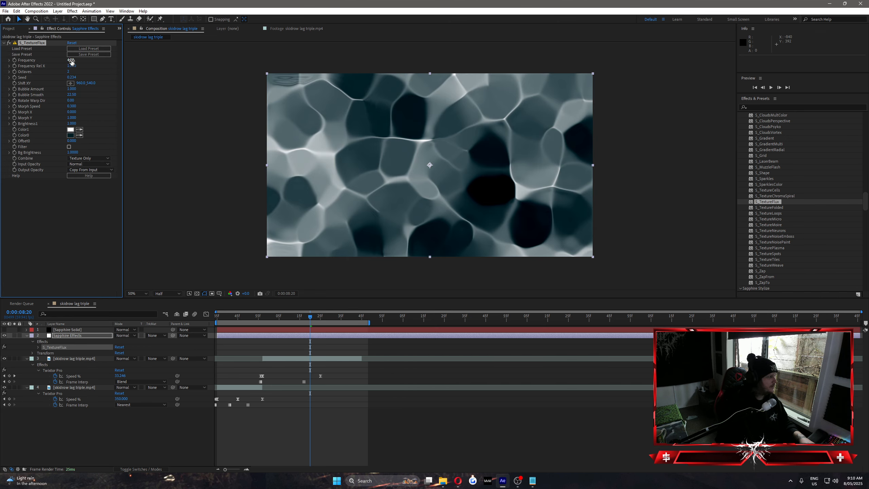
drag(71, 62, 72, 90)
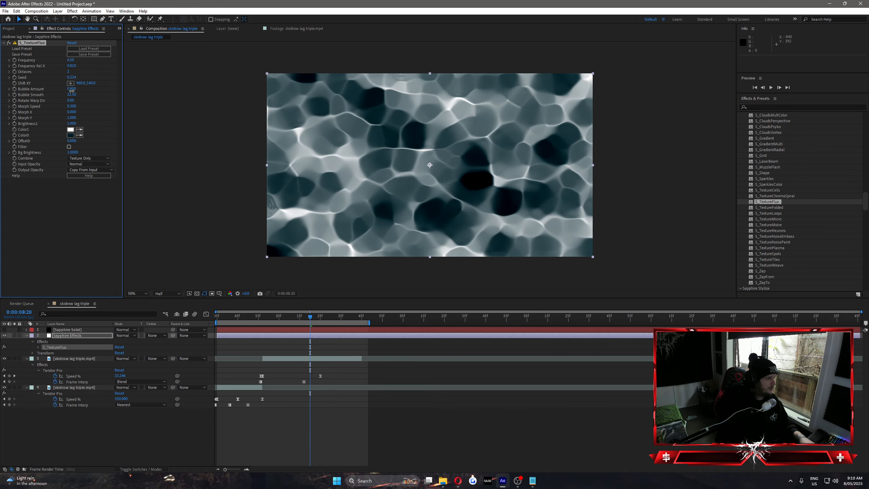
key(Delete)
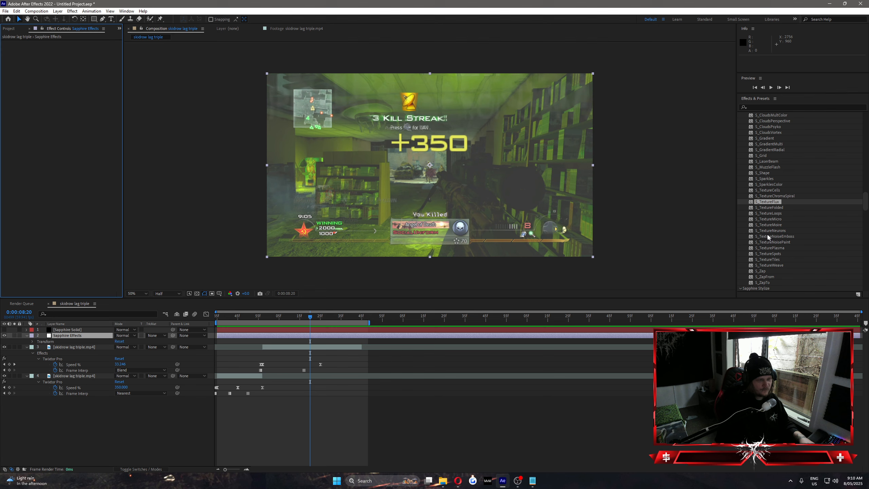
Try S_TextureFolded with adjusted parameters and S_TextureLoops in turn on the Sapphire Effects layer, removing each one
click(762, 208)
drag(763, 208, 317, 336)
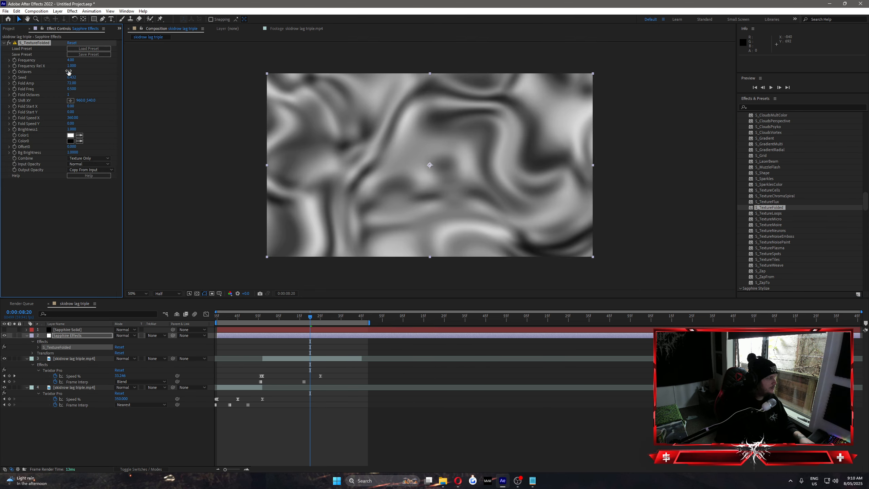
drag(68, 72, 96, 66)
key(Delete)
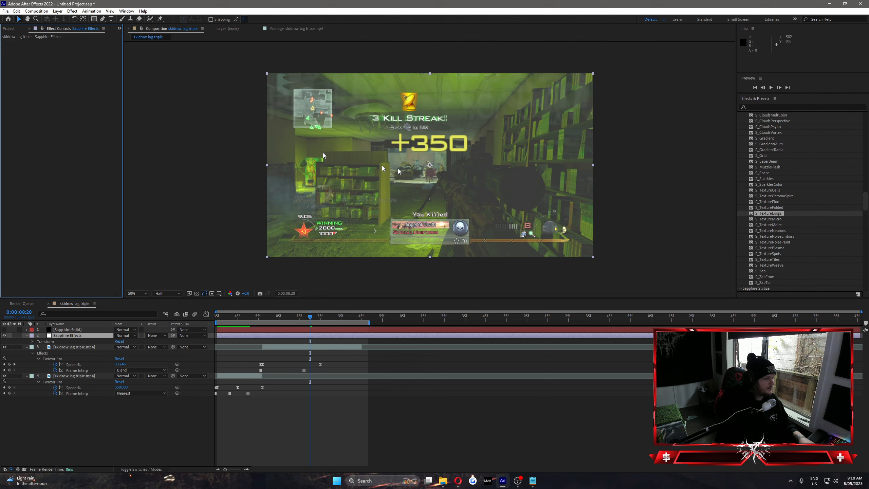
Try S_TextureMicro on the Sapphire Effects layer with Frequency raised to about 2.1, and remove it
click(772, 219)
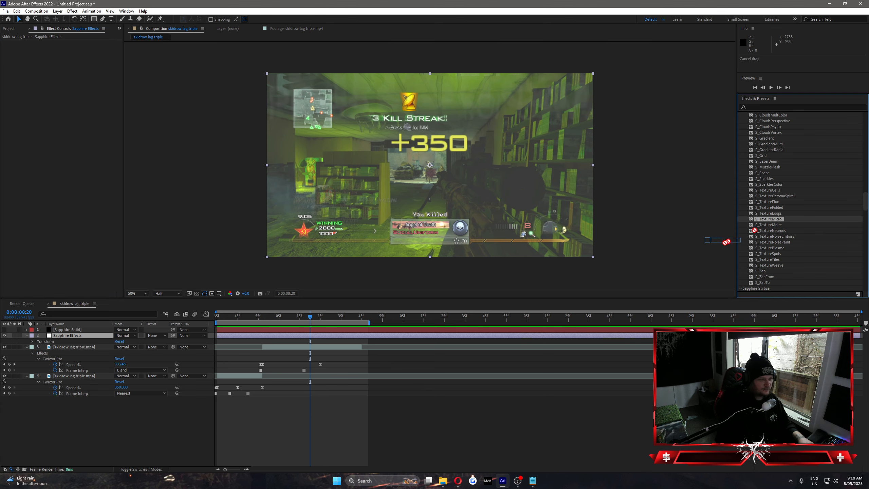
drag(727, 242, 356, 336)
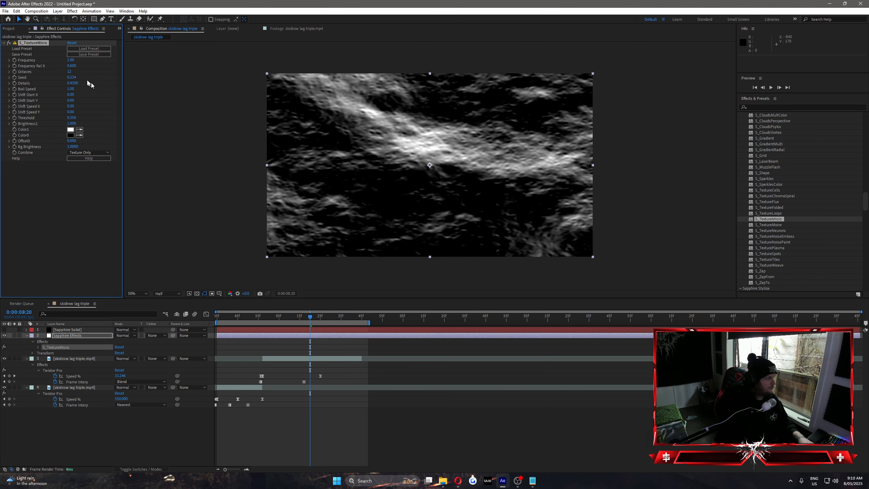
mouse_move(73, 60)
mouse_down()
mouse_move(76, 72)
mouse_move(64, 67)
mouse_move(83, 72)
mouse_up()
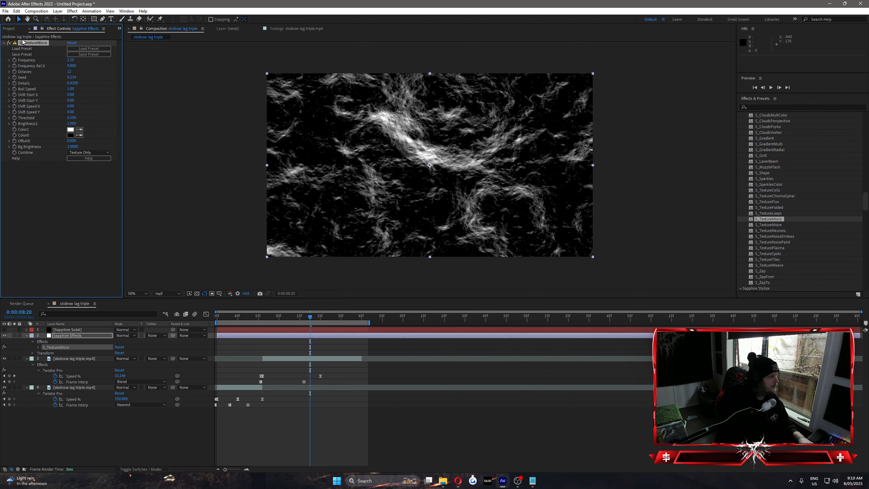
key(Delete)
Try S_TextureMoire on the Sapphire Effects layer with its default settings, and remove it
click(770, 226)
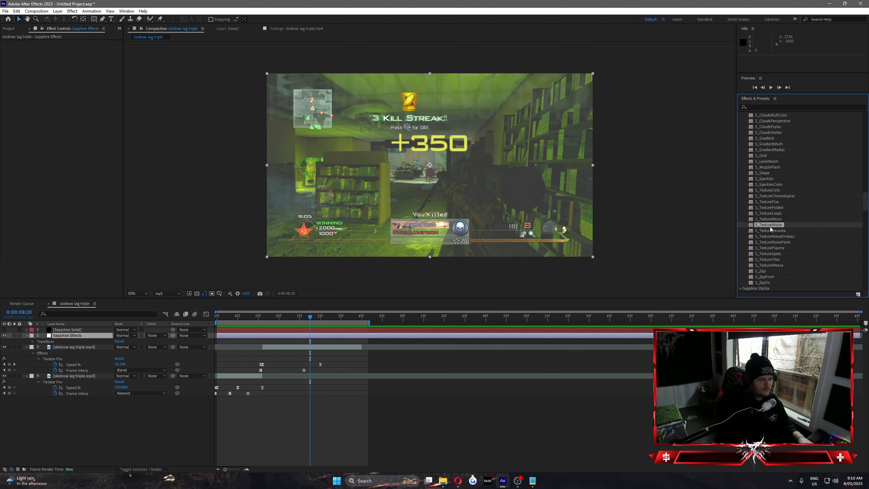
drag(723, 239, 355, 335)
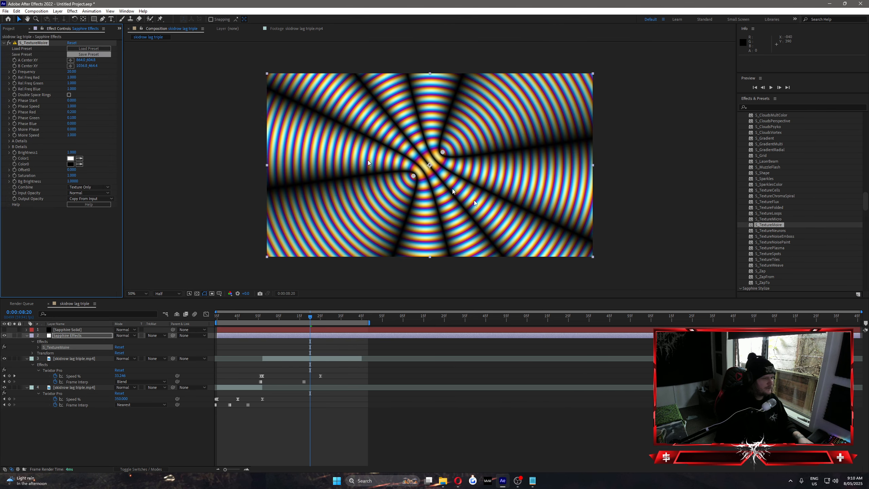
key(Delete)
Try S_TextureNeurons on the Sapphire Effects layer, check its animation up to 0:00:08:27, and remove it
click(762, 232)
drag(725, 242, 324, 319)
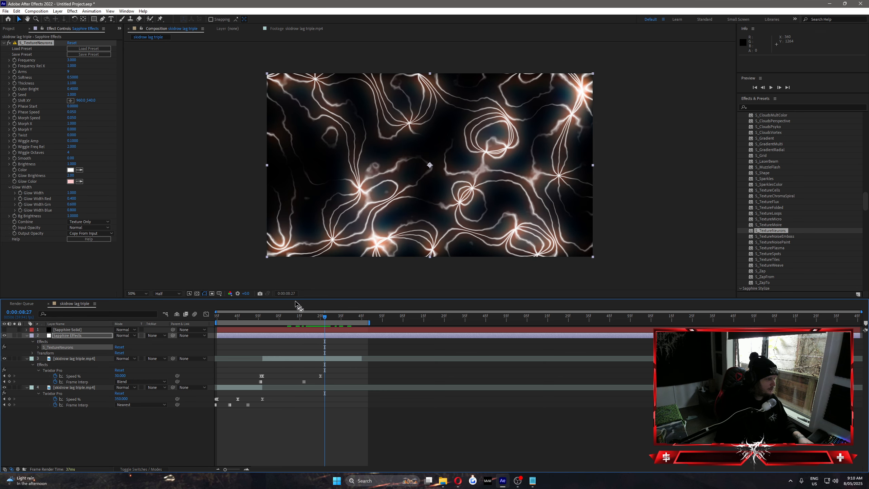
click(89, 79)
key(Delete)
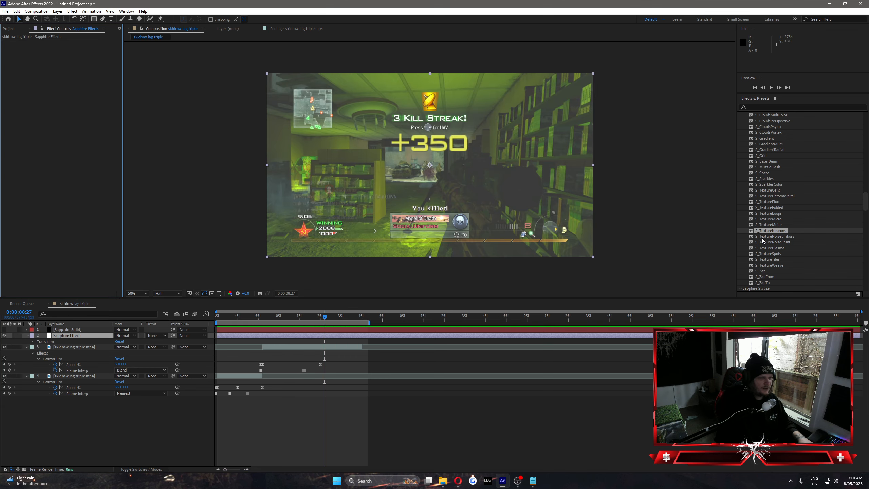
Try S_TextureNoiseEmboss on the Sapphire Effects layer with its default settings, and remove it
drag(762, 238, 330, 342)
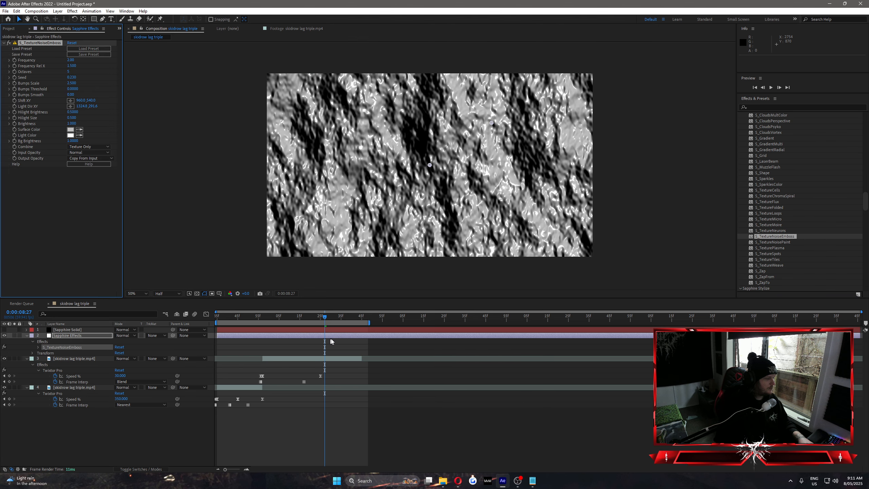
click(49, 44)
key(Delete)
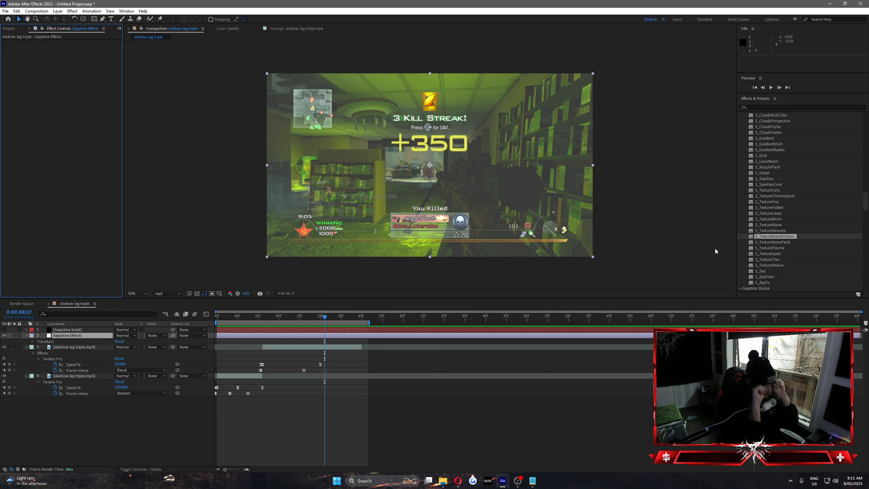
Try S_TextureNoisePaint on the Sapphire Effects layer with a higher Noise Frequency, check it around 0:00:08:20, and remove it
mouse_move(768, 242)
mouse_down()
mouse_move(342, 377)
mouse_move(315, 327)
mouse_up()
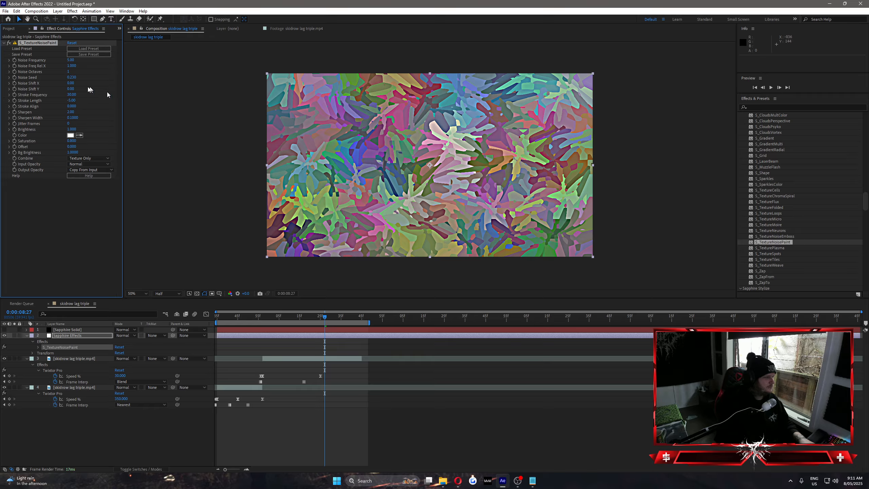
mouse_move(71, 59)
mouse_down()
mouse_move(84, 62)
mouse_move(77, 61)
mouse_up()
click(327, 322)
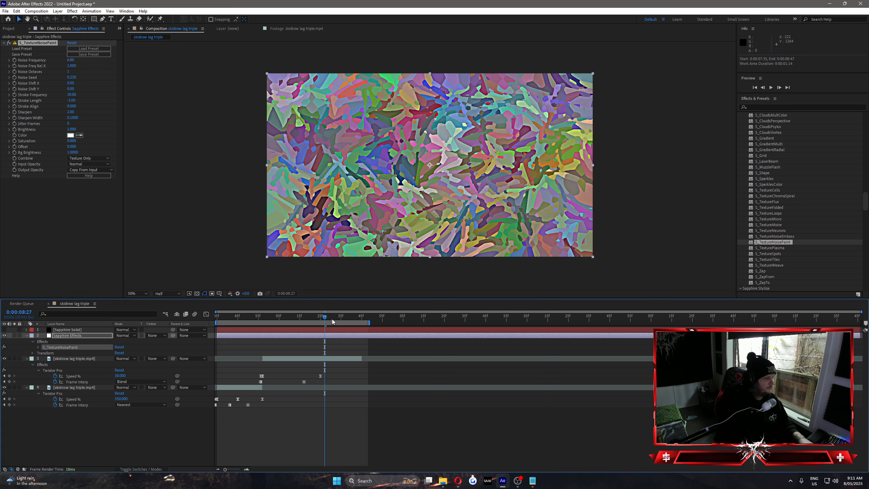
drag(324, 318, 311, 328)
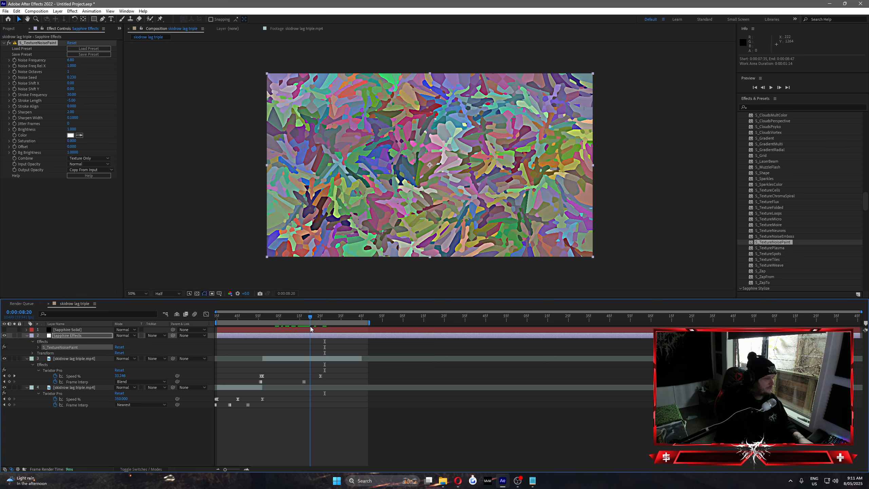
key(Page_Down)
drag(70, 59, 92, 59)
key(Delete)
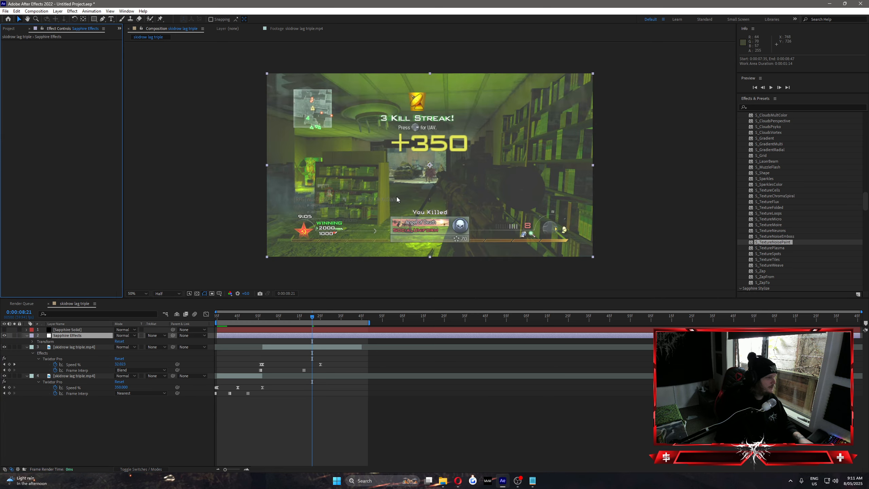
Try S_TexturePlasma and S_TextureSpots one after the other on the Sapphire Effects layer, removing each one
drag(771, 247, 301, 336)
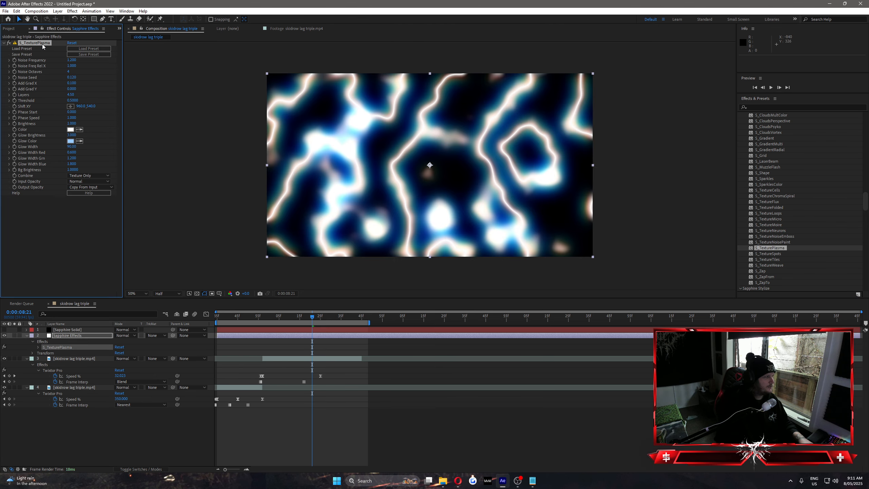
key(Delete)
drag(769, 254, 287, 314)
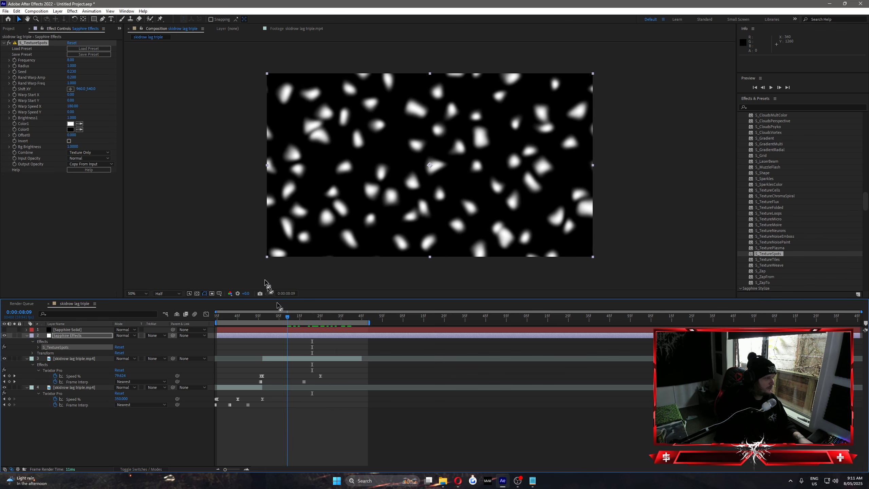
click(43, 44)
key(Delete)
Try S_TextureTiles and S_TextureWeave one after the other on the Sapphire Effects layer with default settings, removing each one
scroll(724, 182, down, 4)
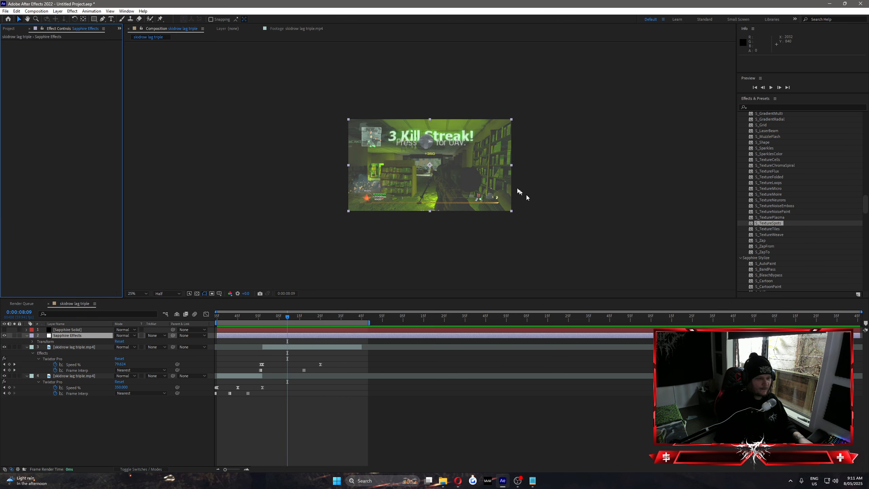
scroll(517, 191, up, 1)
drag(768, 228, 347, 336)
key(Delete)
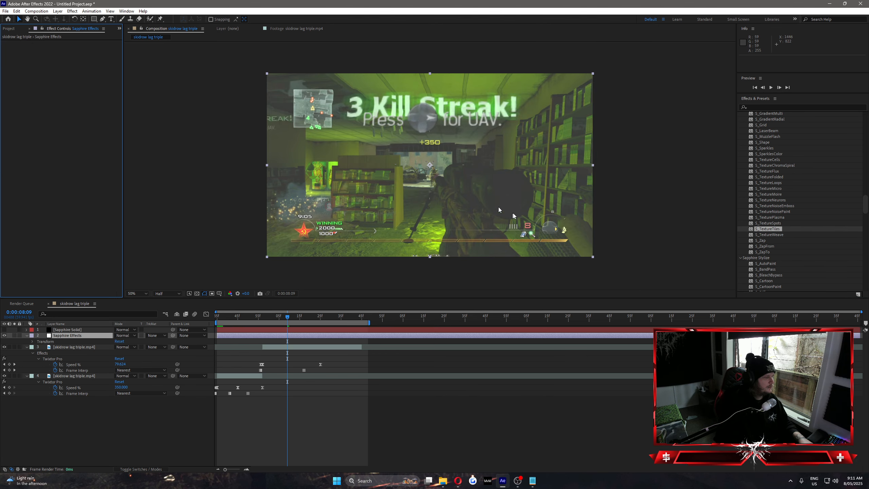
drag(764, 235, 318, 336)
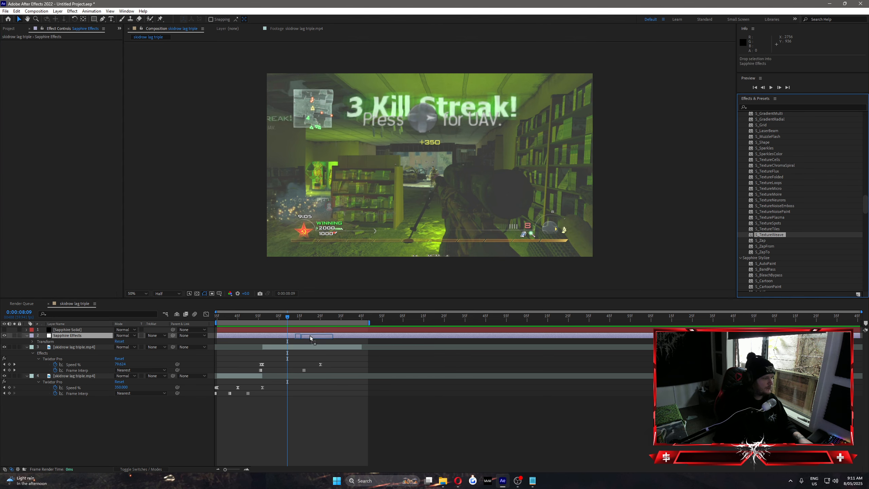
key(Delete)
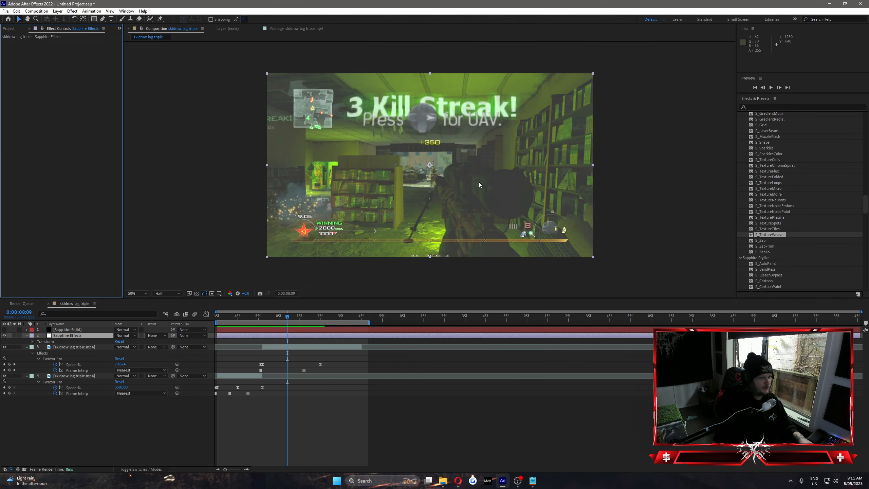
Apply S_Zap to the Sapphire Effects layer, run the bolt from about 996, 620 to 1752, 1023, and check it up to 0:00:08:21
drag(760, 241, 314, 334)
drag(348, 93, 436, 178)
drag(512, 238, 565, 247)
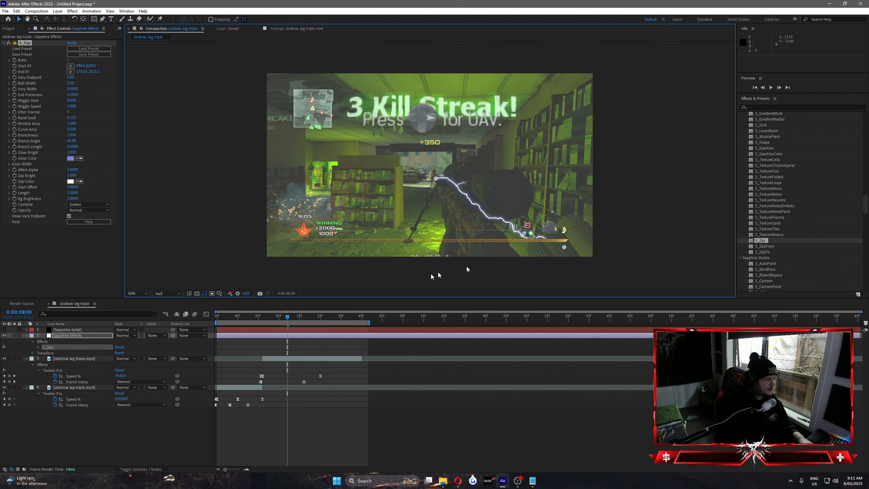
drag(289, 321, 302, 322)
drag(325, 327, 314, 331)
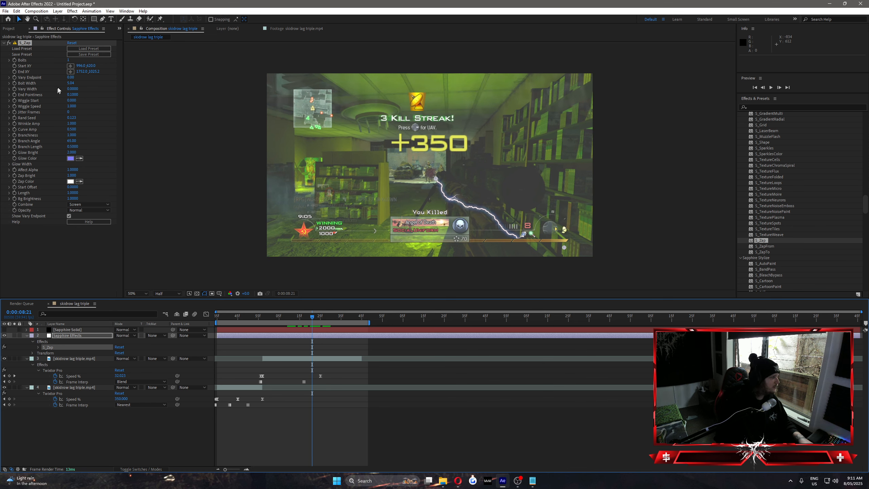
Increase the zap's Bolt Width and set Vary Width to 0.75, End Pointiness to 0.92 and Branchiness to 3
drag(69, 83, 108, 90)
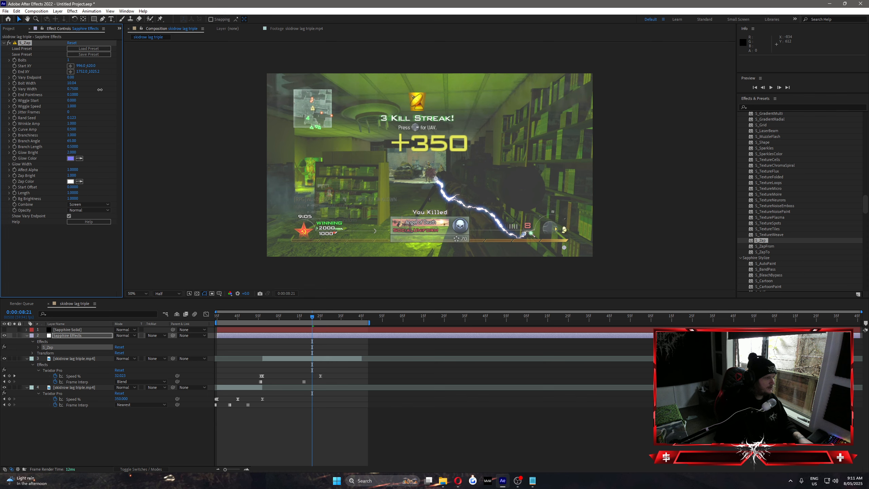
drag(85, 96, 103, 96)
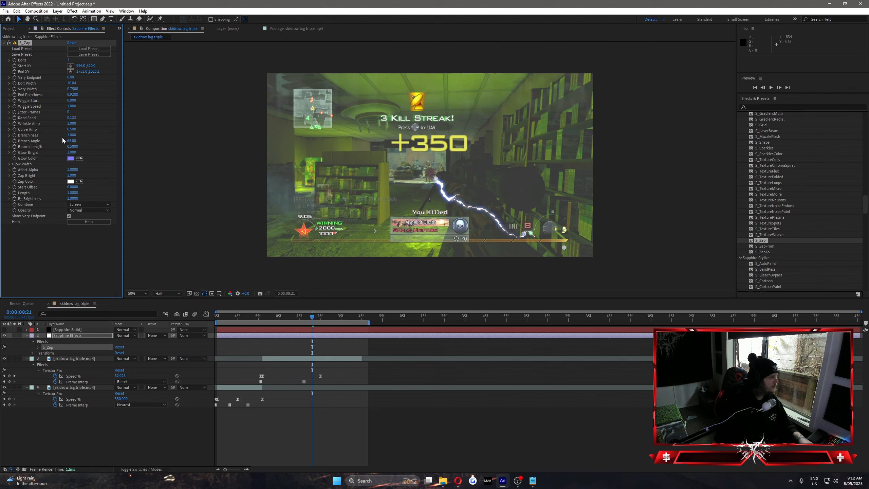
drag(72, 136, 82, 137)
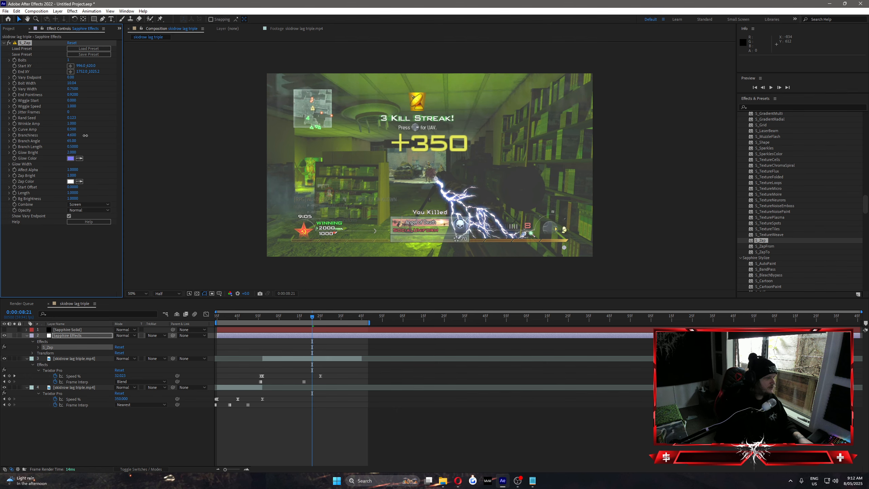
Move the zap's start point to the frame's upper-left corner at 0, 0 and check the animation up to 0:00:08:21
click(287, 317)
click(293, 317)
drag(436, 179, 268, 74)
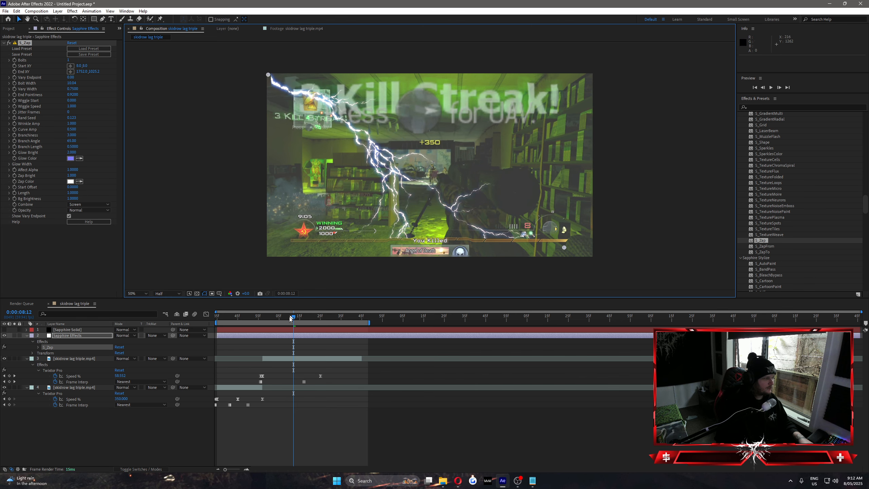
drag(290, 319, 312, 325)
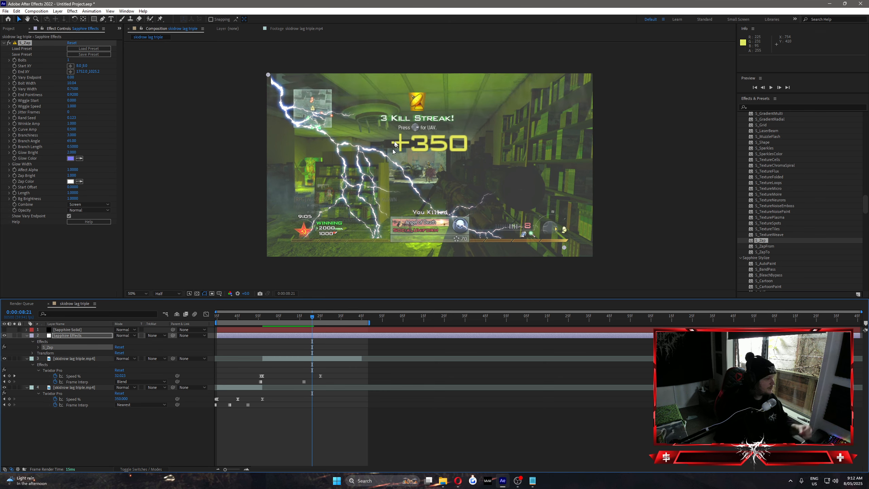
Reposition the zap to run from about 444, 112 to 1428, 765, check it up to 0:00:08:28, and remove S_Zap
drag(267, 75, 342, 93)
drag(564, 248, 509, 204)
mouse_move(311, 318)
mouse_down()
mouse_move(274, 321)
mouse_move(327, 319)
mouse_up()
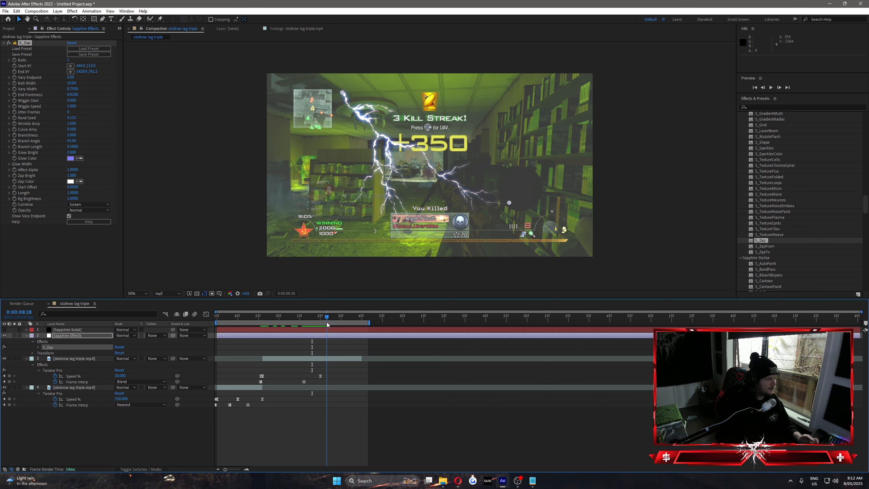
click(48, 89)
key(Delete)
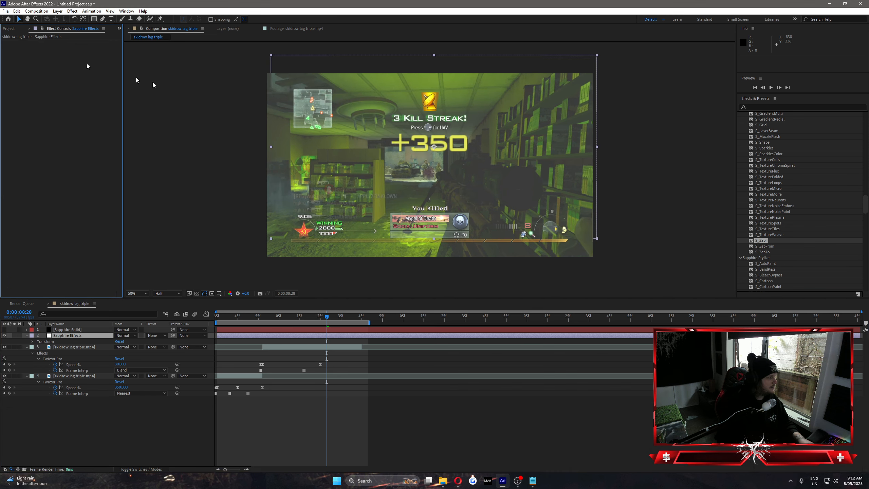
Try S_ZapFrom with 12 Surface Bolts, realigning the Sapphire Effects layer with the frame at about 958, 538, and remove the effect
double_click(767, 246)
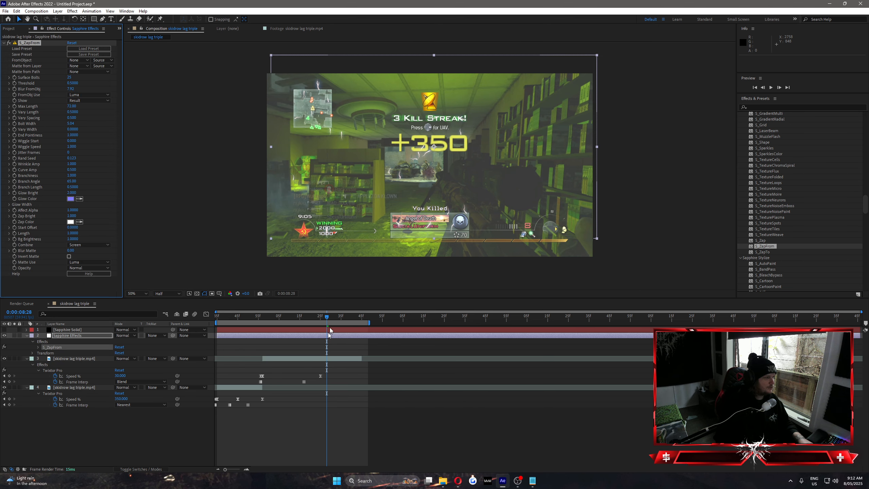
drag(502, 153, 497, 171)
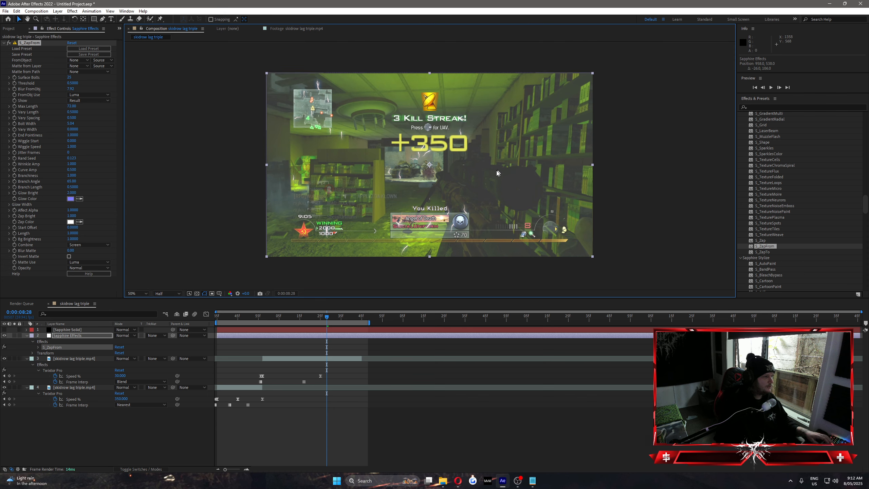
drag(327, 317, 308, 320)
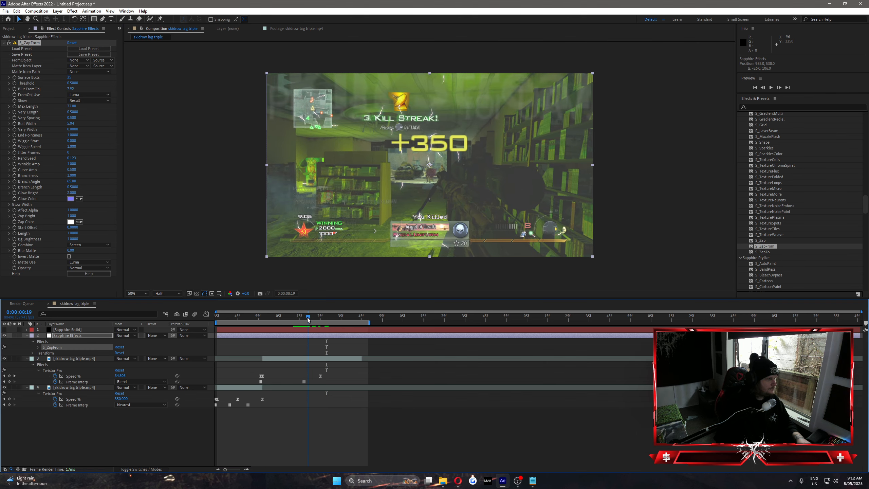
drag(70, 79, 69, 80)
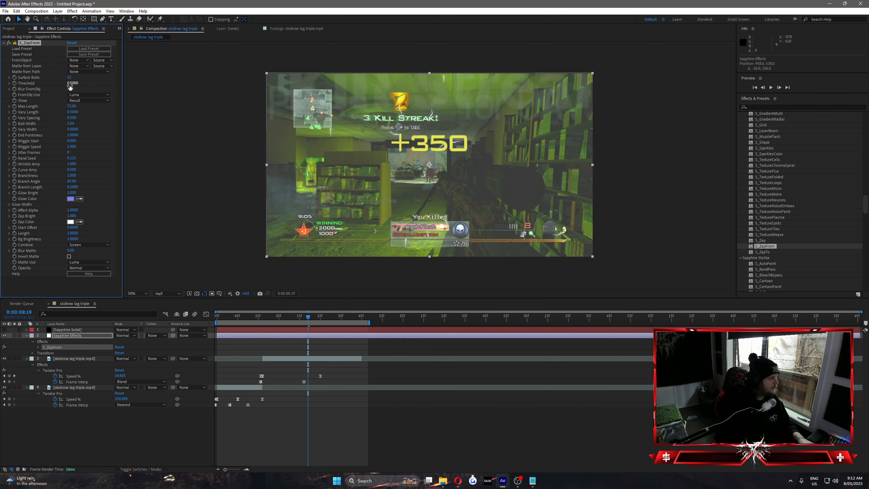
click(42, 50)
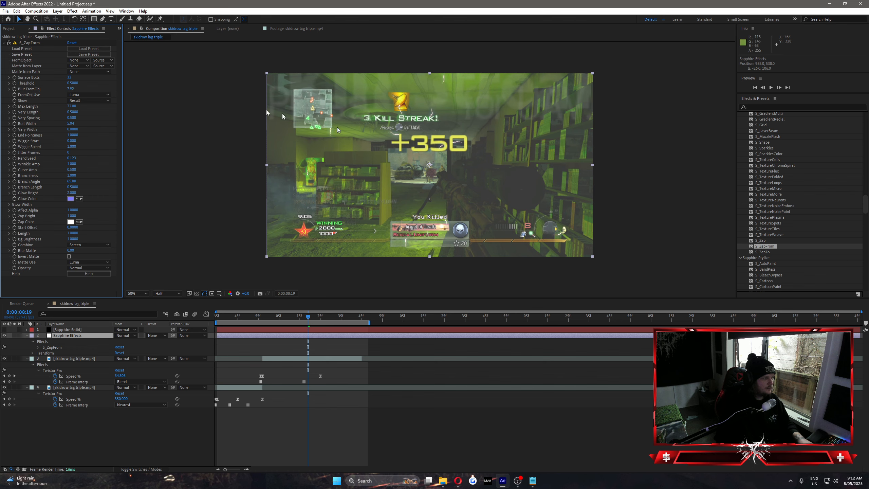
click(31, 42)
key(Delete)
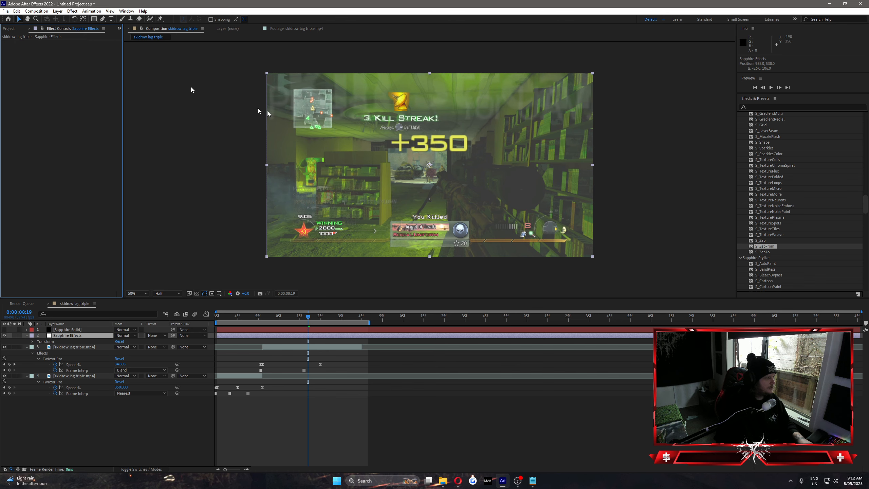
Try S_ZapTo with 15 Surface Points and its start at about 504, 722, check the animation, and remove it
double_click(762, 252)
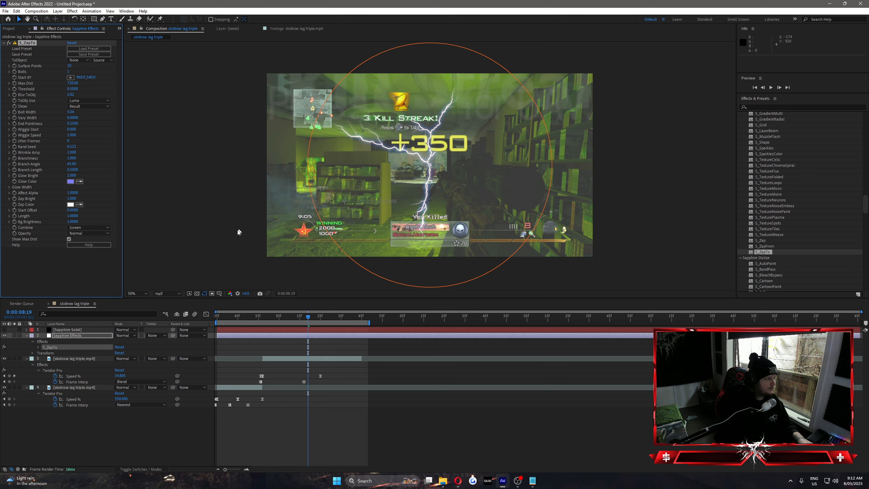
drag(71, 66, 76, 65)
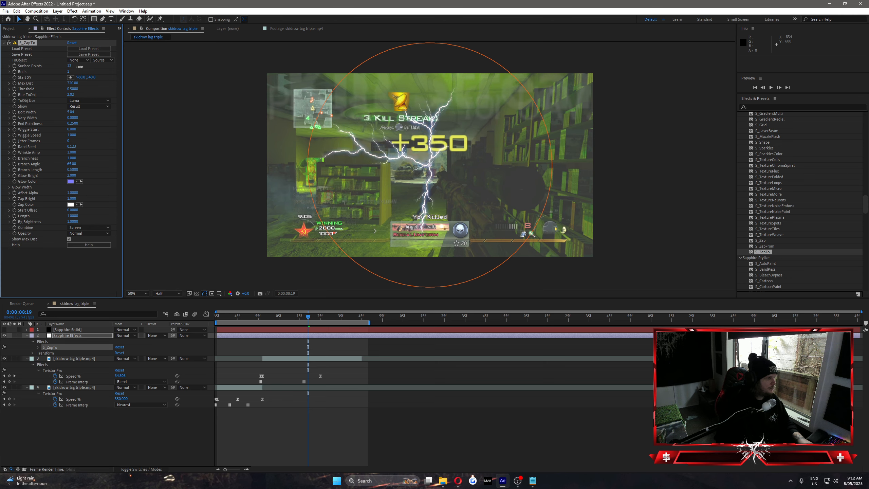
drag(429, 165, 351, 197)
drag(308, 317, 333, 324)
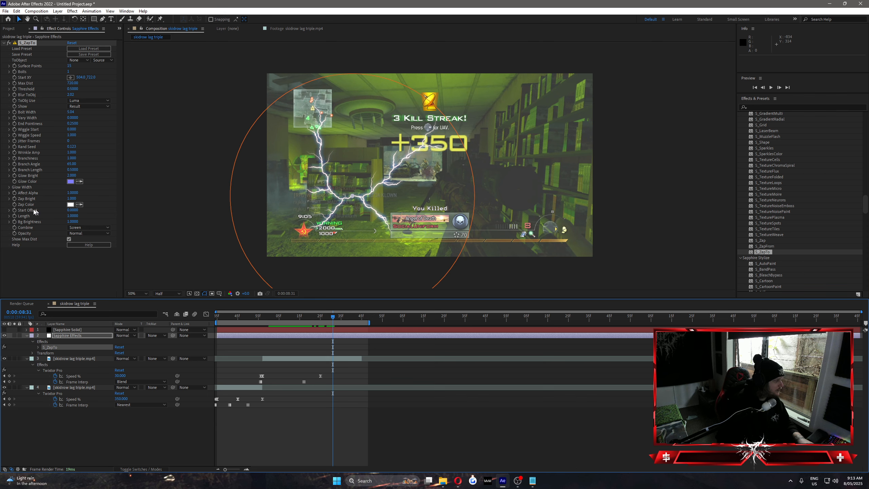
drag(300, 319, 287, 318)
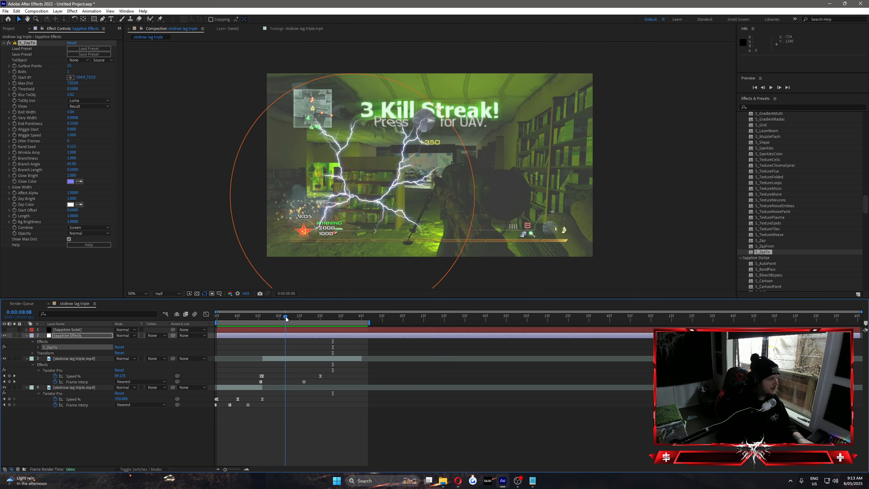
click(22, 44)
key(Delete)
Apply S_AutoPaint from the Sapphire Stylize category to the Sapphire Effects layer
scroll(806, 236, down, 2)
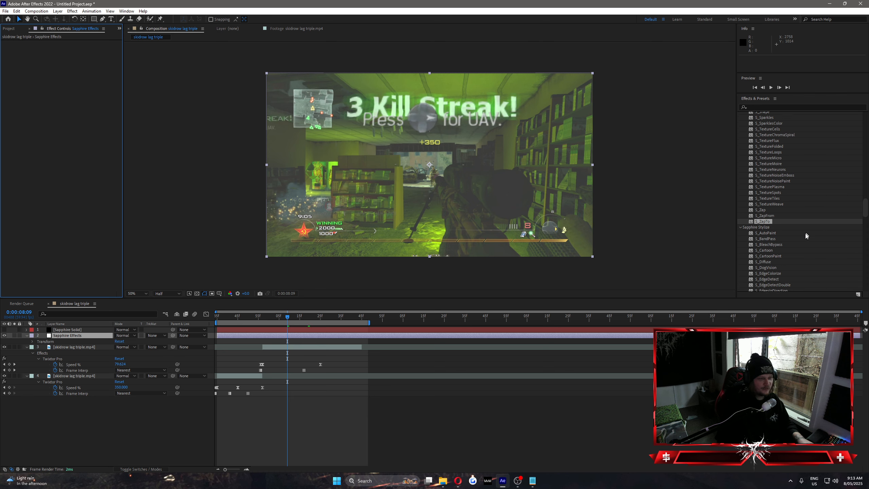
scroll(806, 236, down, 6)
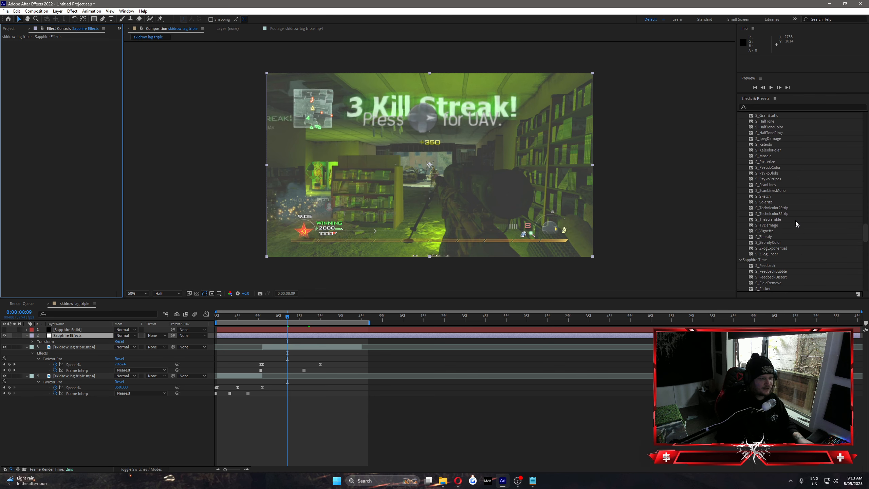
scroll(796, 221, up, 6)
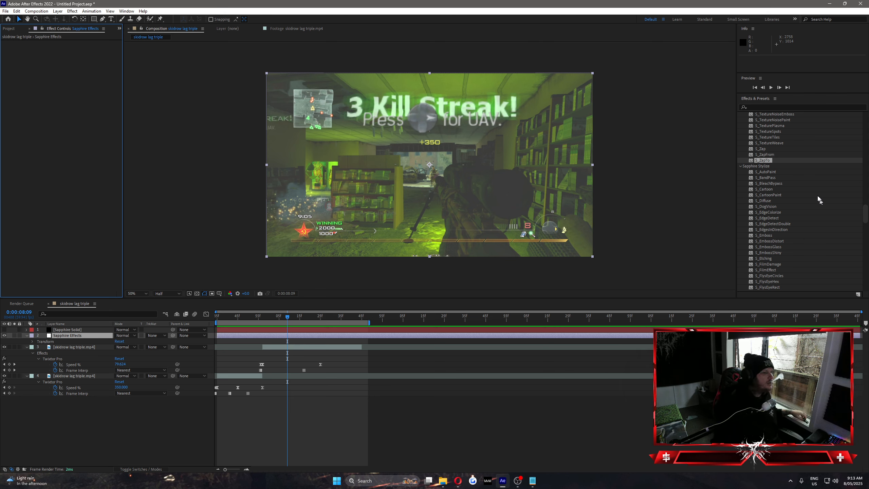
click(771, 171)
scroll(780, 166, down, 1)
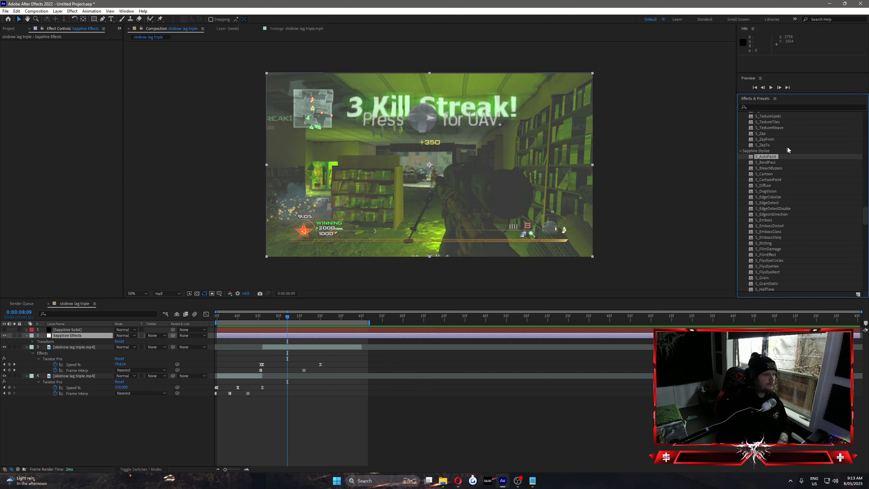
scroll(784, 150, down, 1)
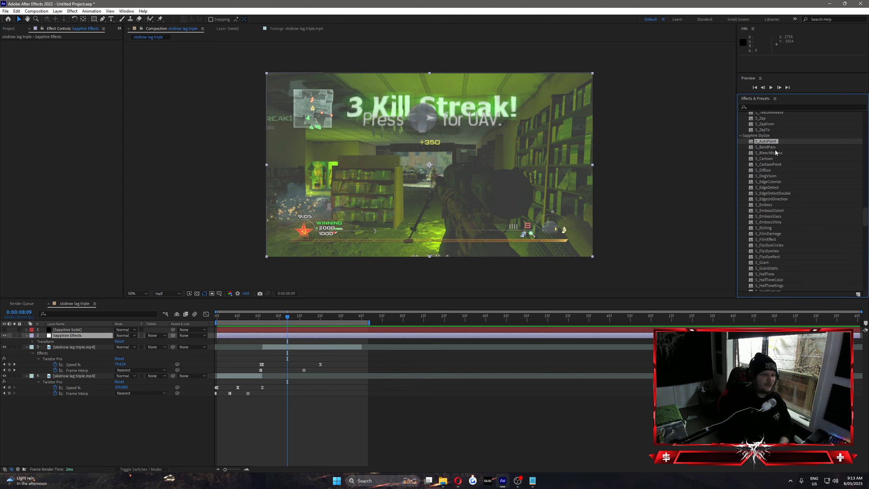
mouse_move(767, 142)
mouse_down()
mouse_move(289, 370)
mouse_move(289, 335)
mouse_up()
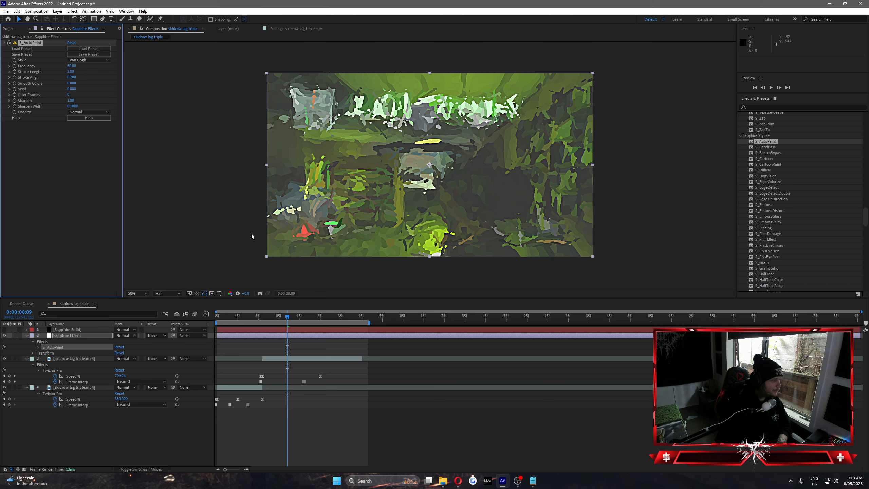
Set S_AutoPaint's Frequency to 413 and Stroke Align to 1, and increase its Stroke Length
mouse_move(68, 68)
mouse_down()
mouse_move(119, 74)
mouse_move(123, 84)
mouse_up()
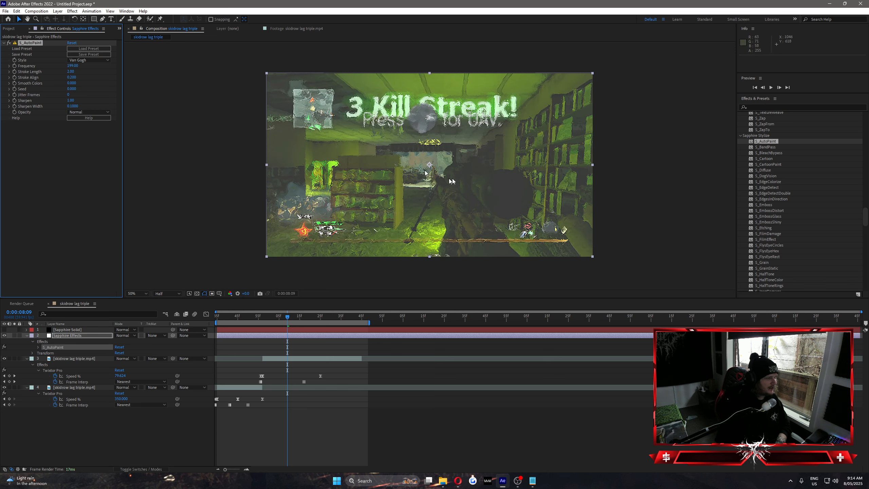
drag(77, 69, 138, 58)
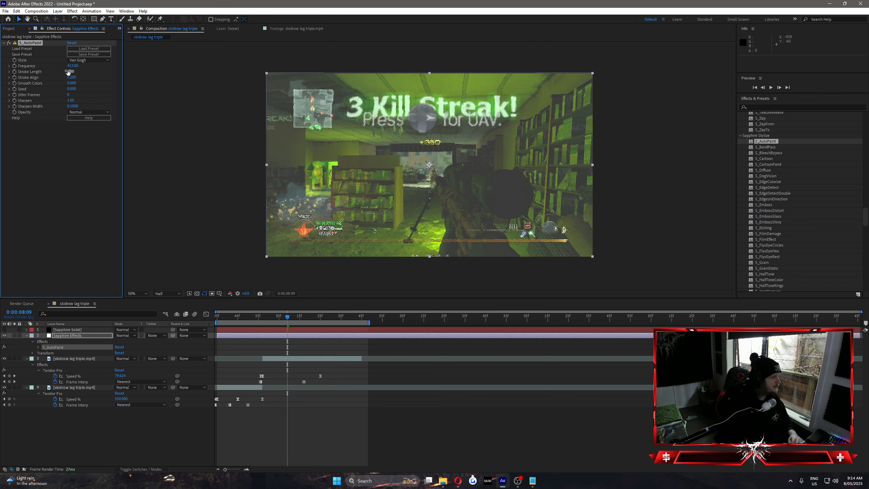
drag(69, 72, 168, 72)
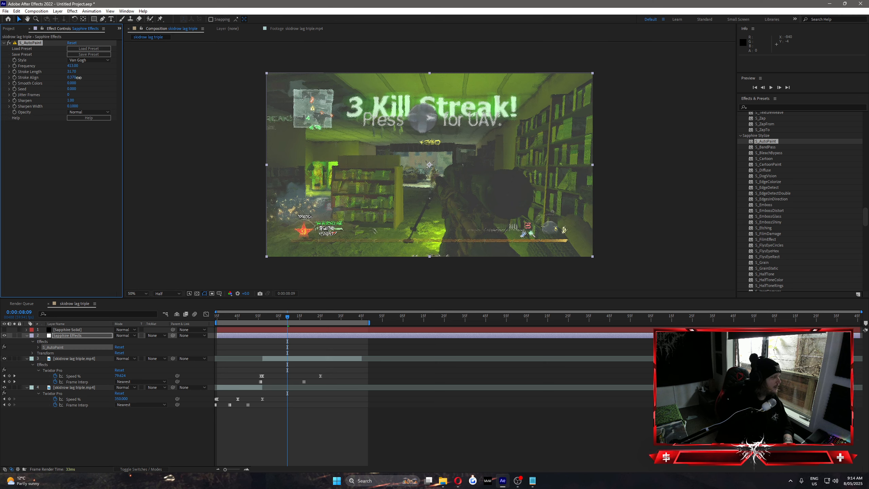
drag(79, 77, 106, 76)
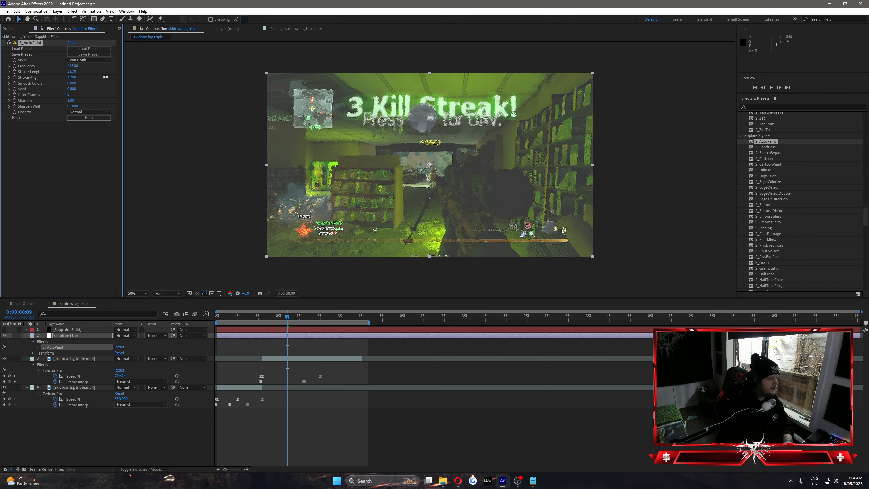
Increase S_AutoPaint's Smooth Colors and Seed, and remove the effect from the Sapphire Effects layer
mouse_move(115, 77)
mouse_down()
mouse_move(83, 77)
mouse_move(104, 76)
mouse_up()
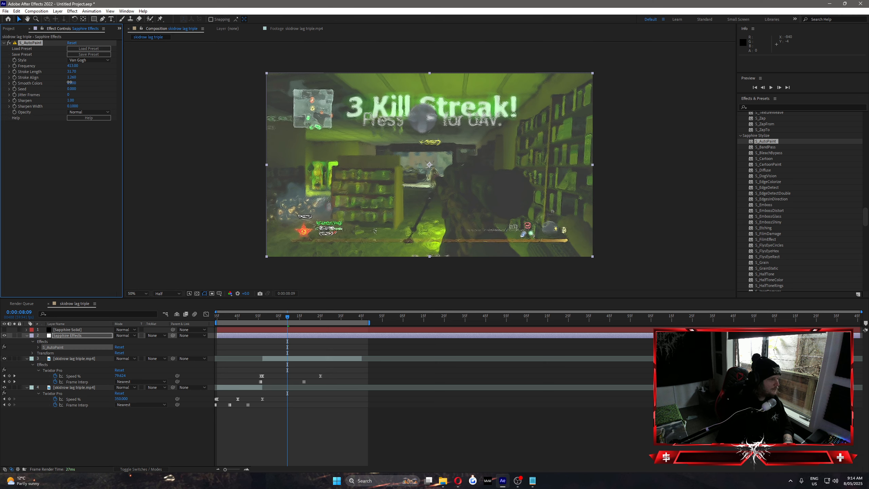
drag(72, 88, 80, 82)
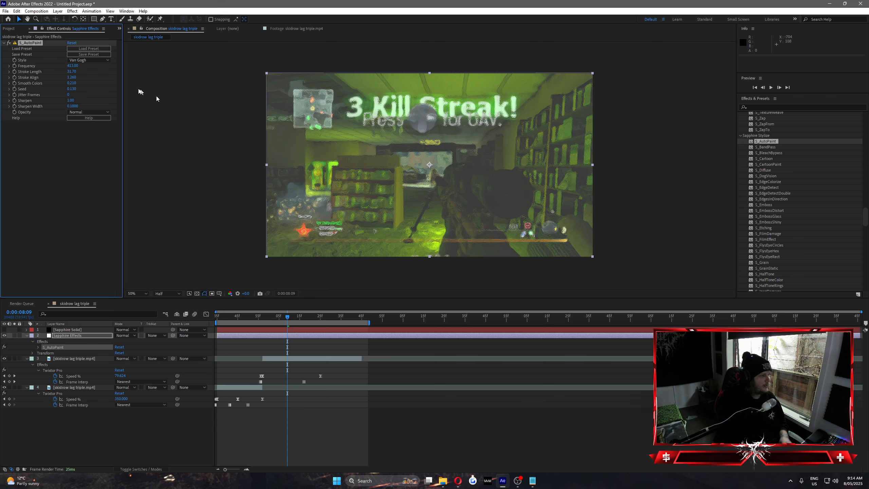
key(Delete)
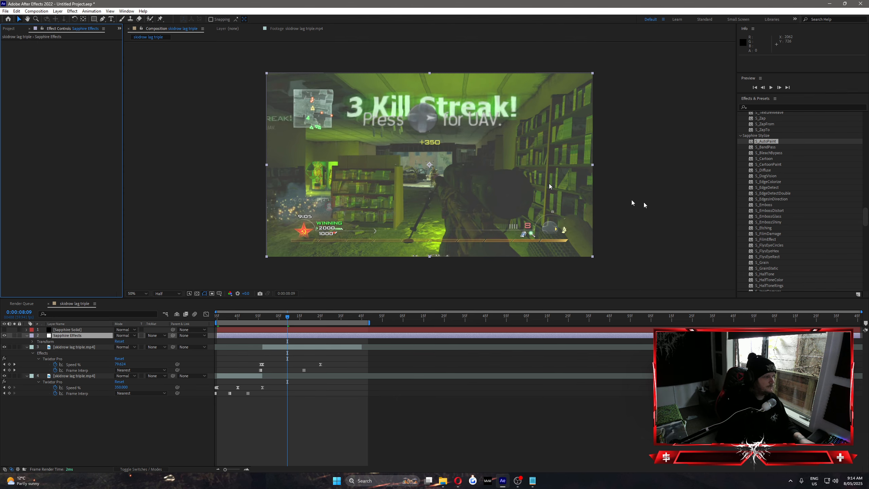
Try S_BandPass on the Sapphire Effects layer with increased Blur Amount1, Blur Amount2 and Blur Rel X, and remove it
click(766, 147)
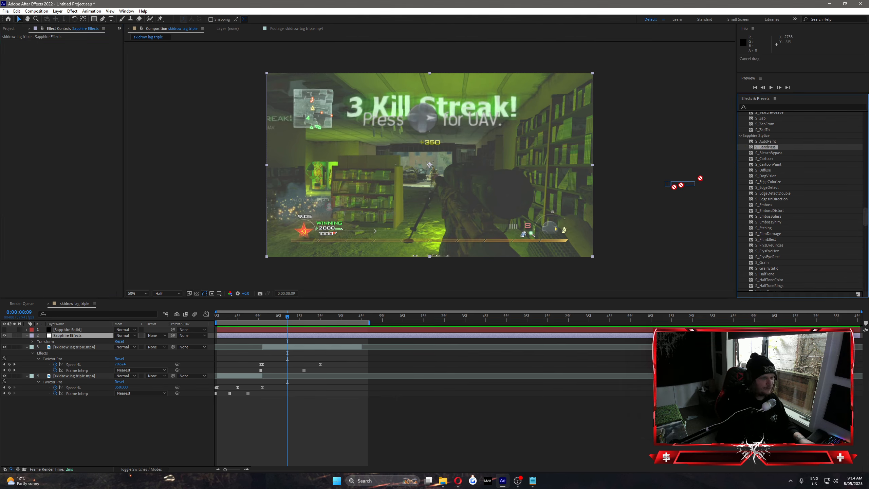
drag(674, 187, 249, 337)
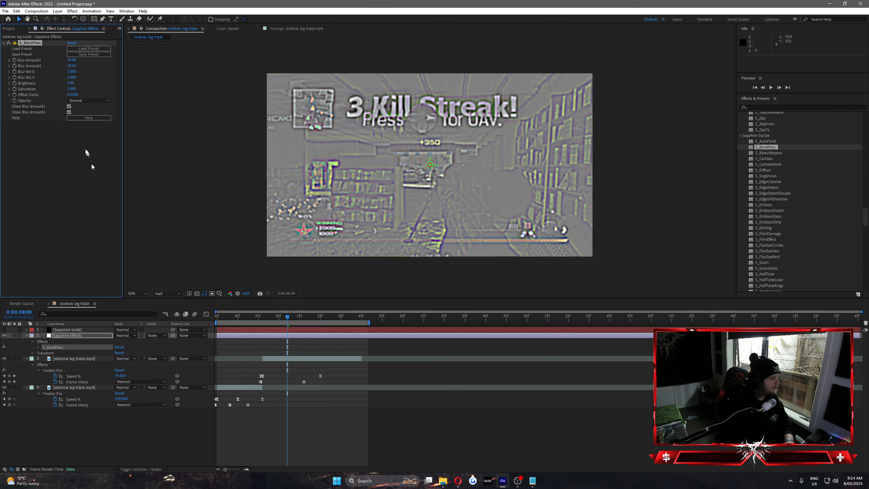
drag(72, 60, 164, 76)
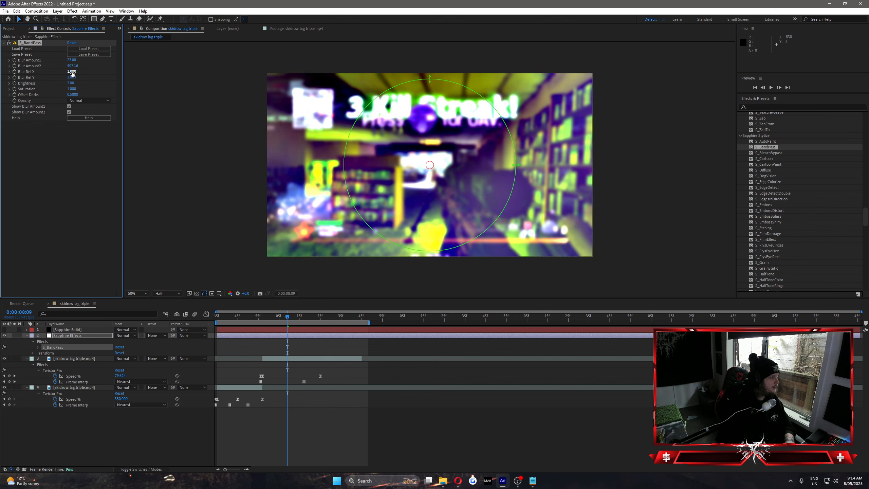
drag(72, 73, 121, 114)
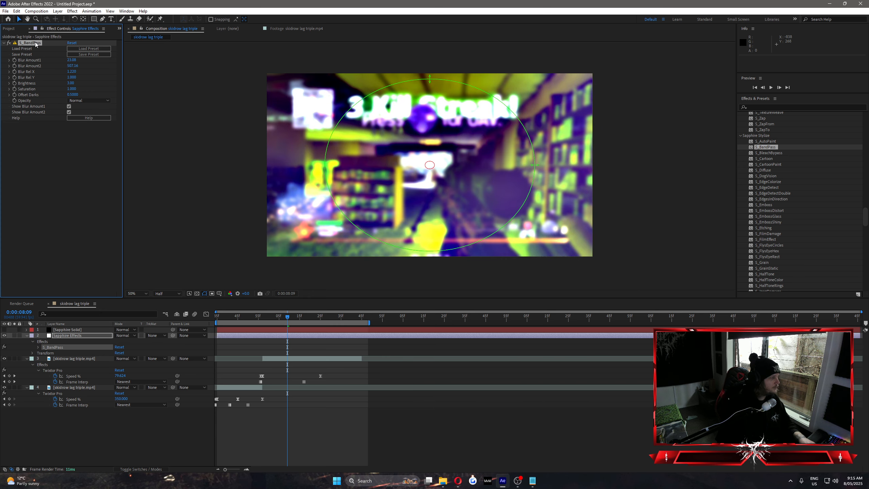
key(Delete)
Try S_BleachBypass on the Sapphire Effects layer with a lower Amount and higher Soft Focus, Sharpen and Saturation, and remove it
click(770, 154)
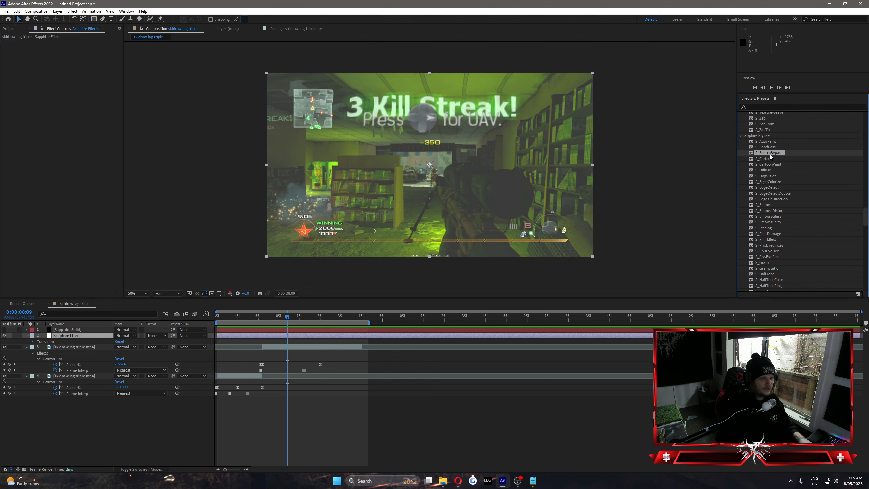
drag(769, 154, 300, 334)
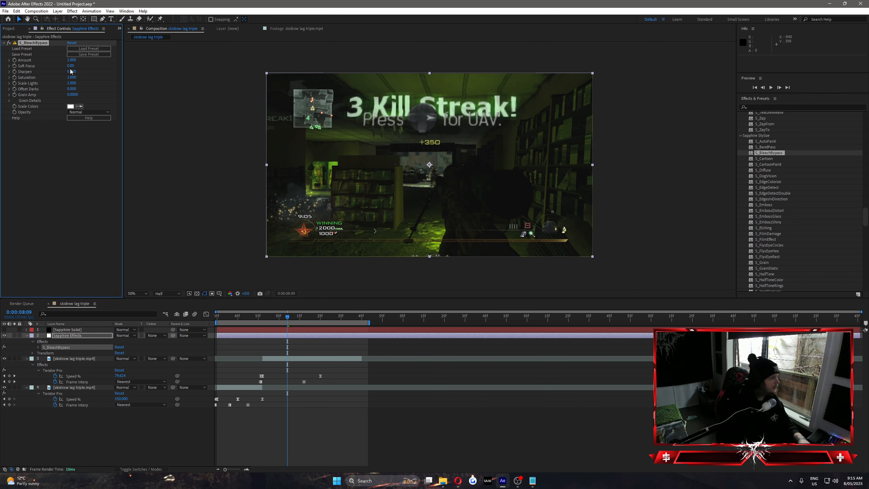
drag(74, 62, 142, 69)
drag(96, 68, 126, 80)
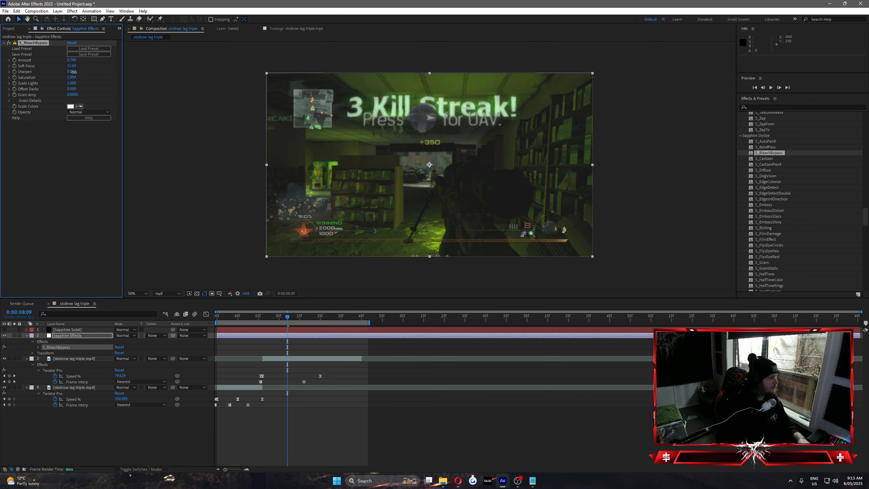
drag(74, 72, 146, 73)
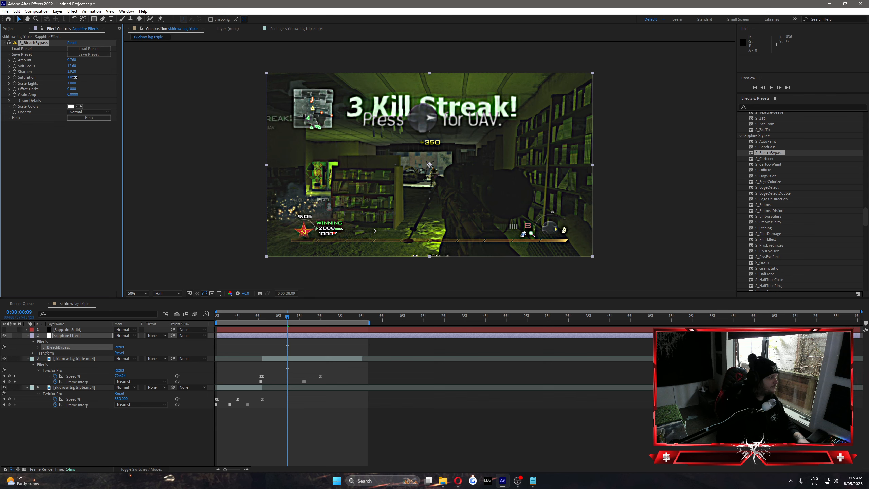
drag(74, 77, 168, 81)
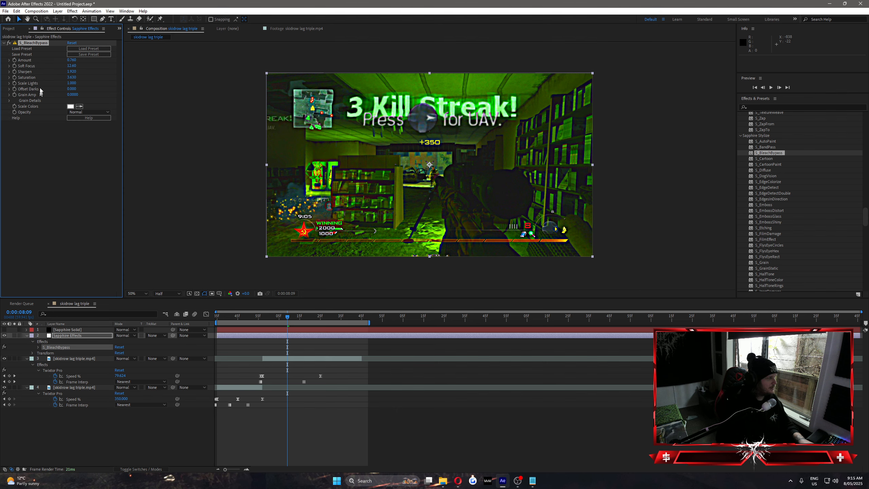
key(Delete)
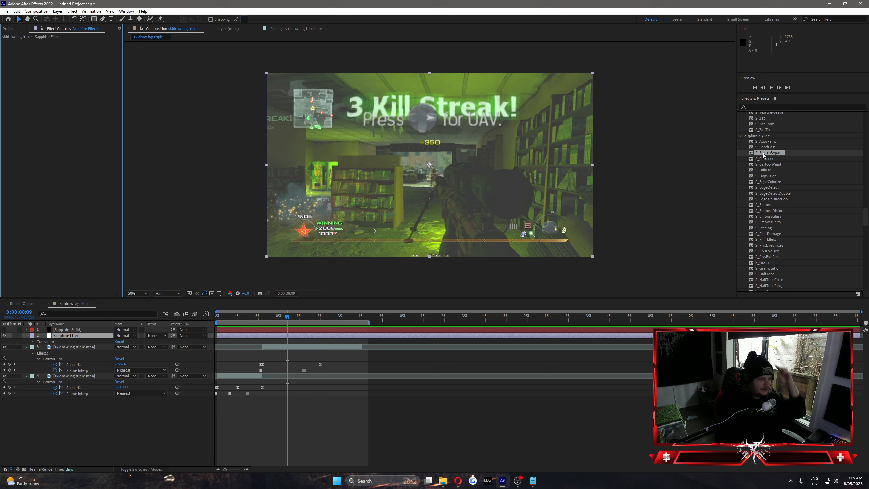
Try S_Cartoon with Edge Width 0 and S_CartoonPaint with its default settings on the Sapphire Effects layer, removing each one
drag(763, 158, 225, 335)
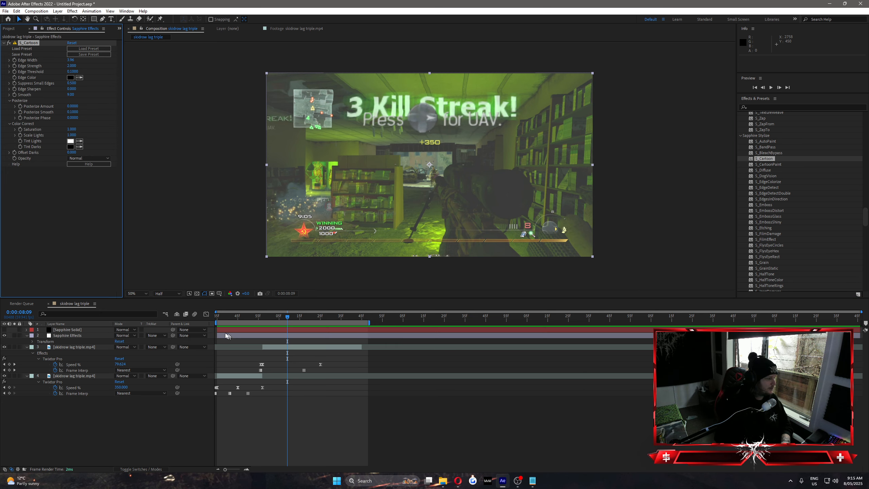
drag(74, 62, 29, 158)
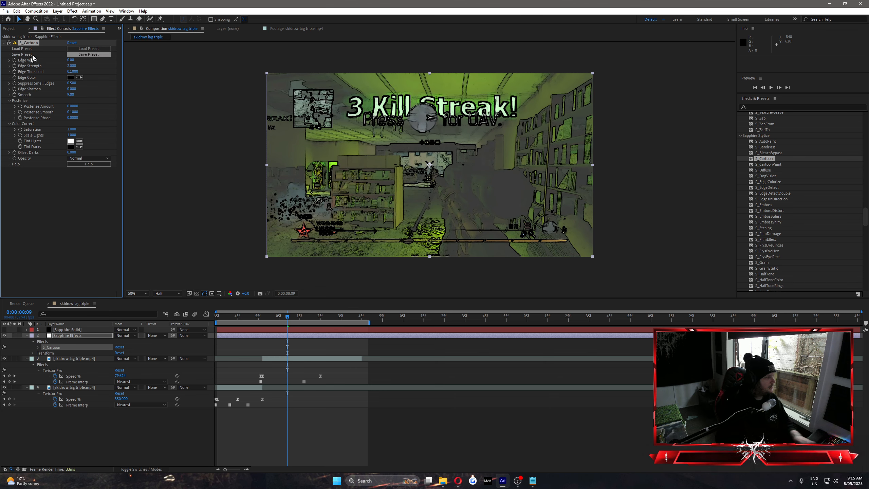
key(Delete)
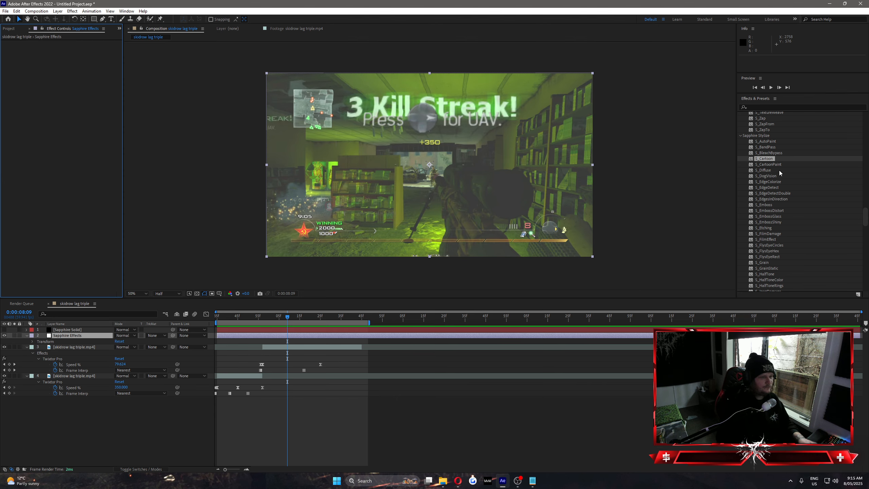
drag(779, 164, 568, 256)
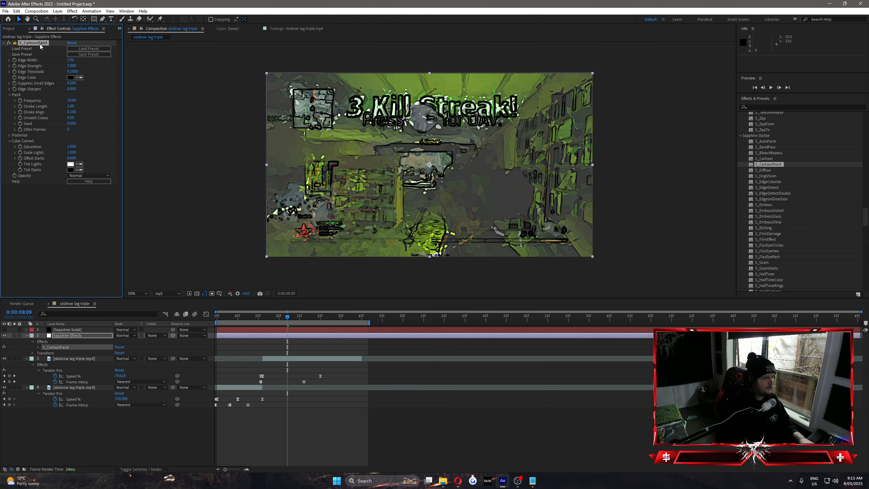
key(Delete)
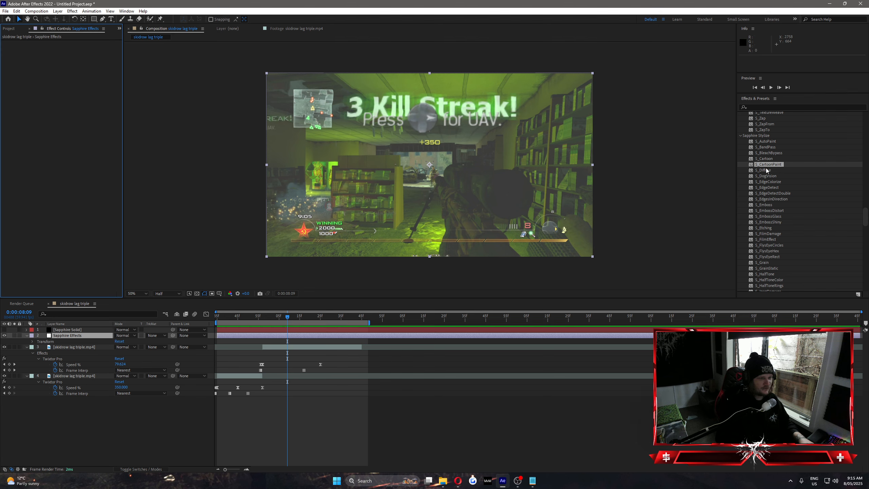
Try S_Diffuse on the Sapphire Effects layer with Diffuse Amount 0 and a higher Rel Amount X, and remove it
drag(761, 171, 298, 336)
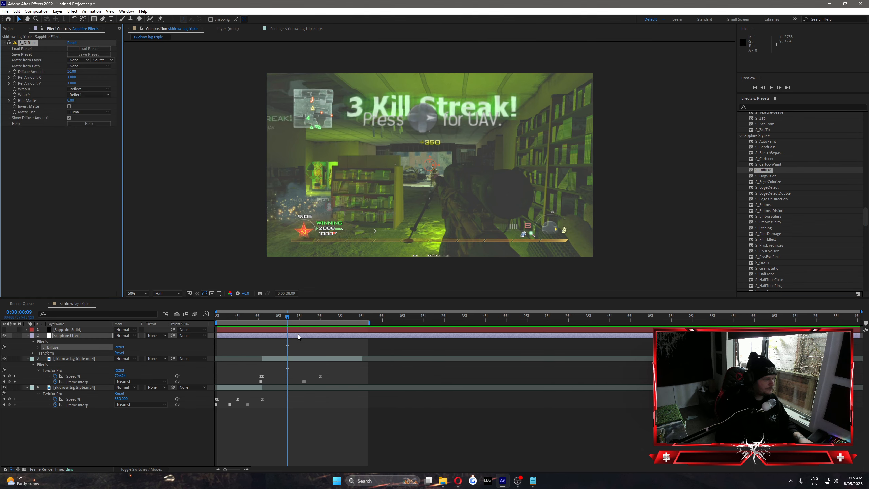
drag(74, 75, 49, 91)
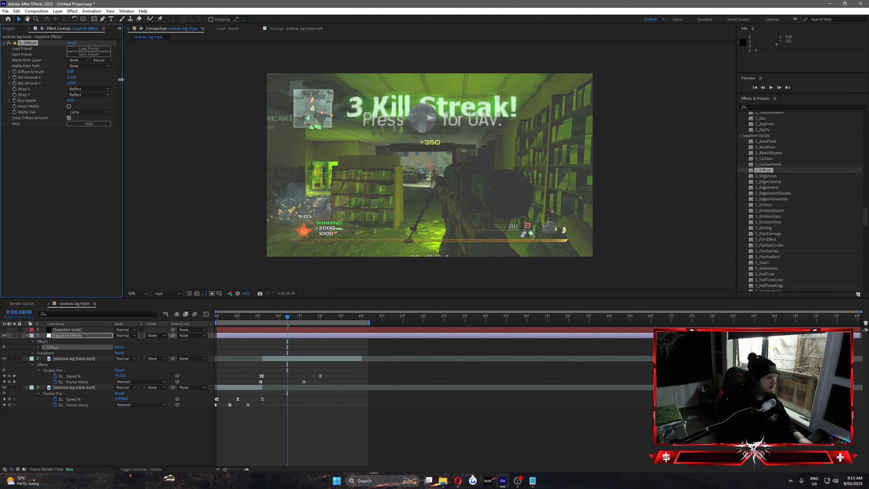
key(Delete)
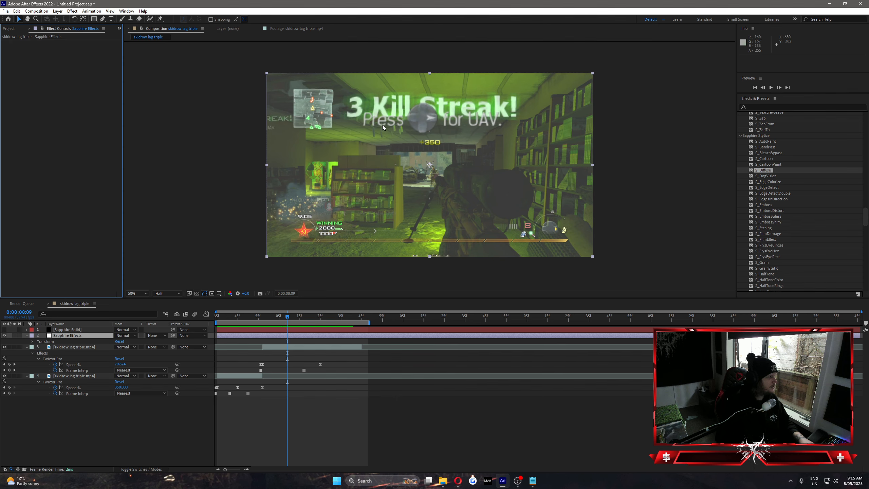
Try S_DogVision on the Sapphire Effects layer with rotated channels and Channels set to Cyan-Red, and remove it
click(767, 176)
double_click(765, 176)
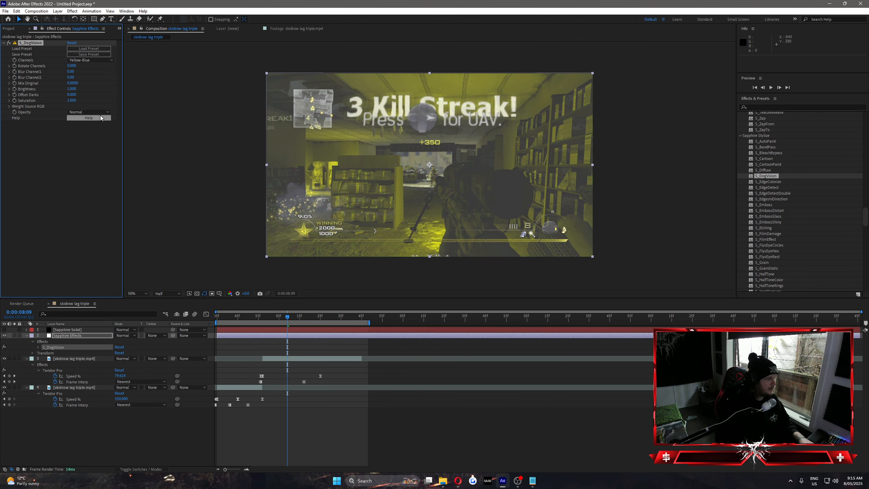
drag(72, 68, 102, 63)
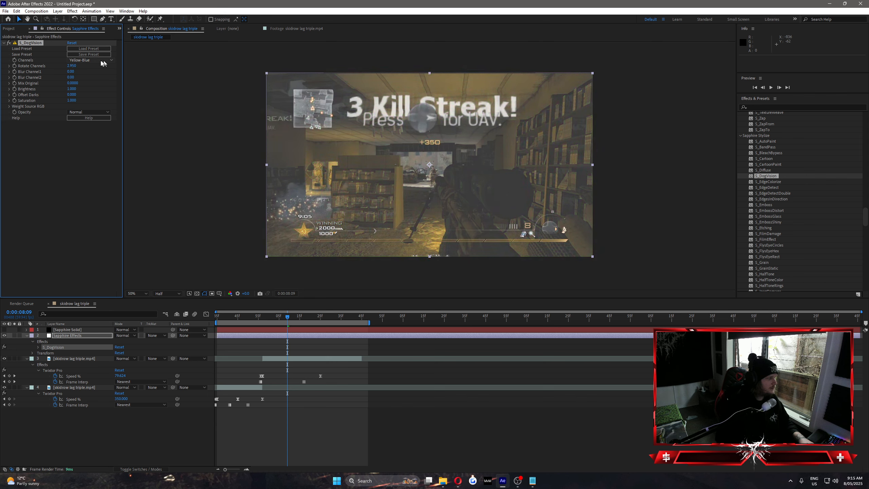
click(87, 61)
click(91, 74)
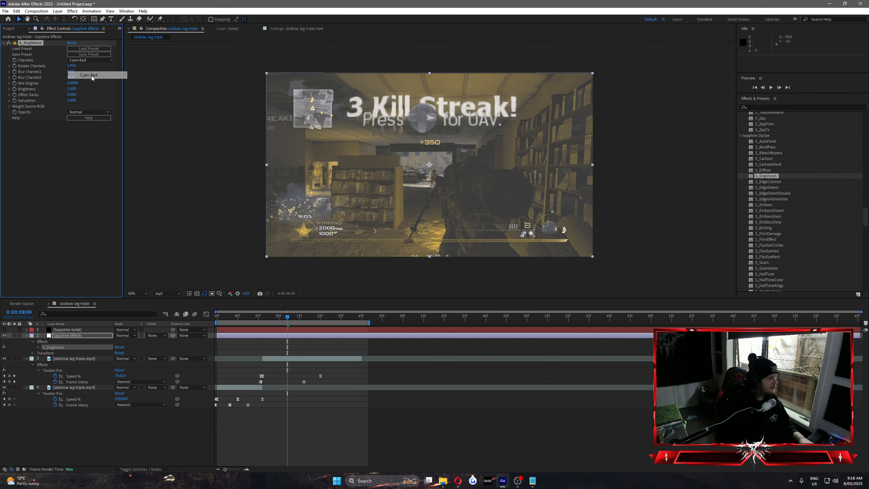
drag(72, 68, 63, 69)
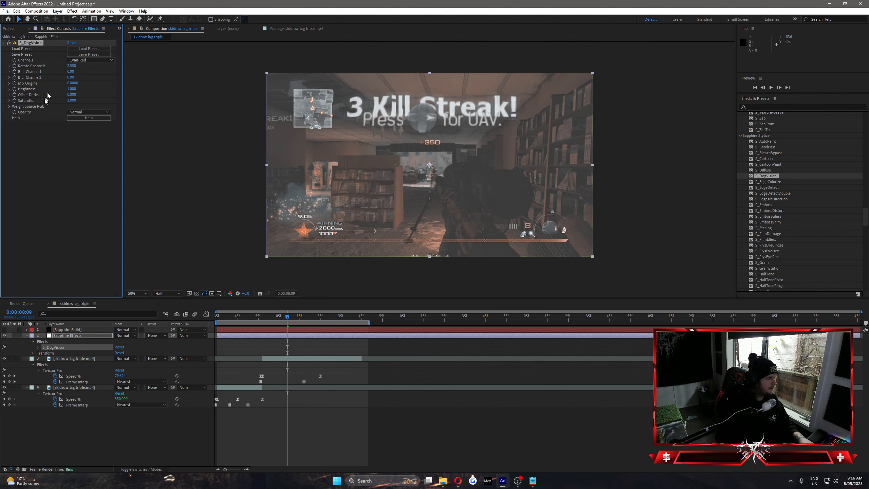
key(Delete)
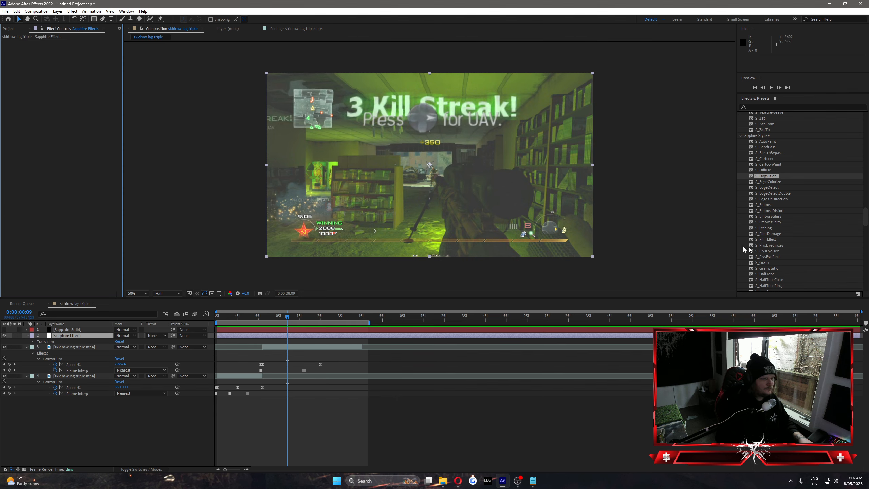
Try S_EdgeColorize on the Sapphire Effects layer with increased Brightness and Rotate Colors, and remove it
drag(767, 184, 318, 338)
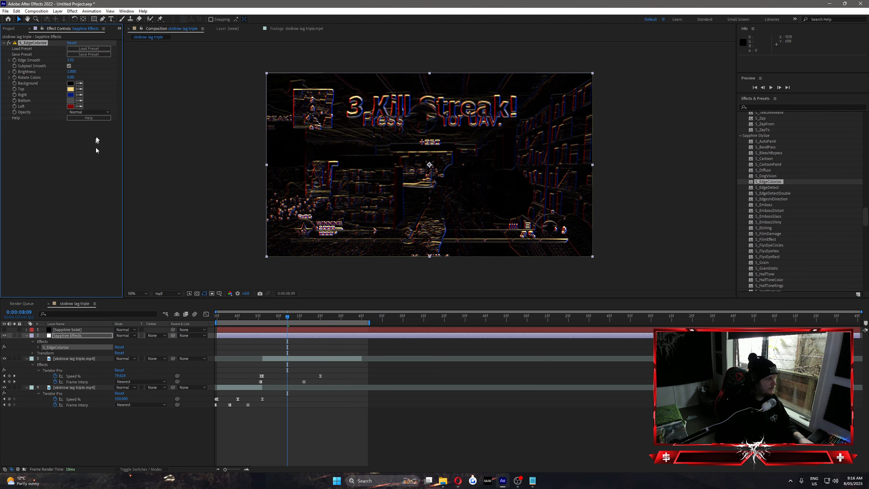
click(91, 72)
click(81, 72)
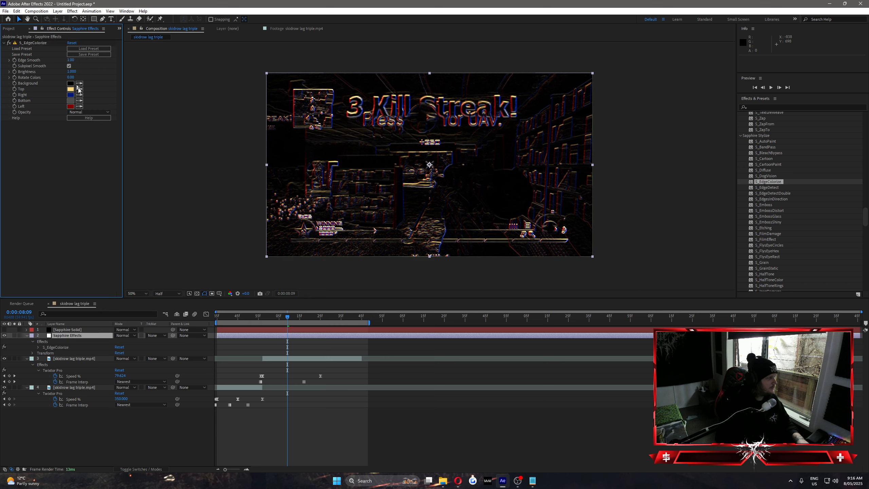
text(3)
key(Return)
drag(82, 73, 195, 84)
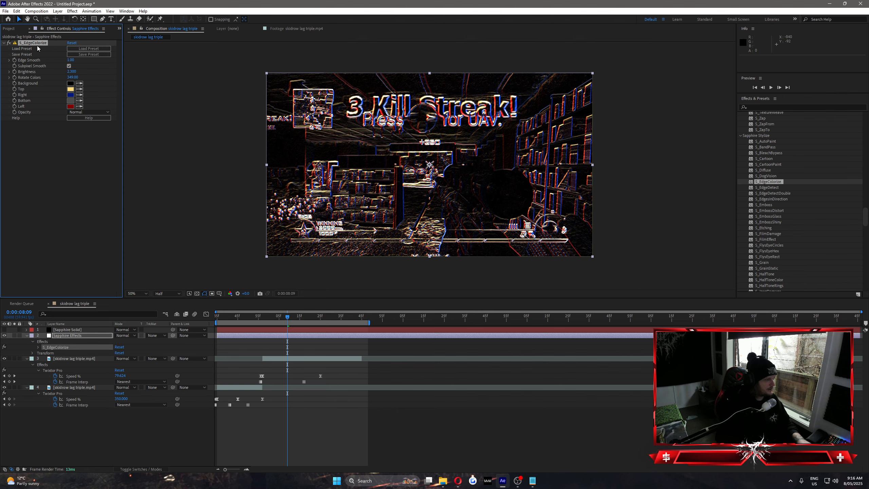
key(Delete)
Try S_EdgeDetect on the Sapphire Effects layer with an adjusted Edge Smooth, and remove it
drag(767, 188, 290, 334)
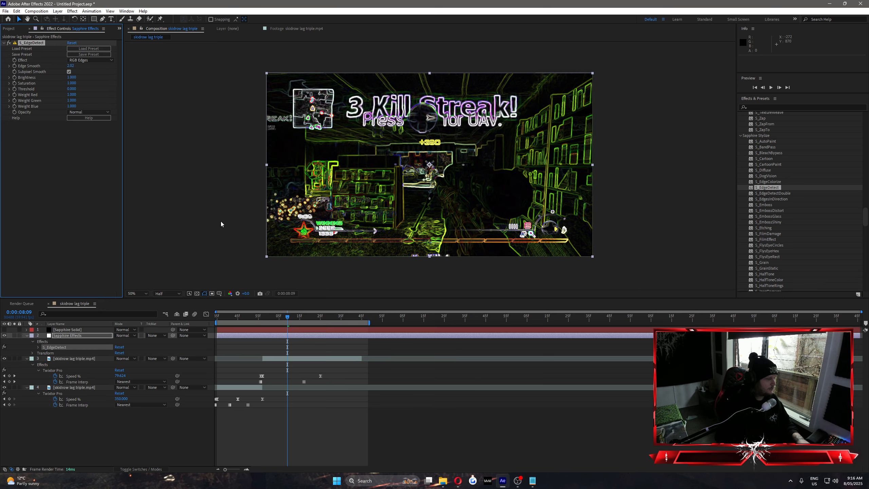
drag(70, 68, 52, 76)
key(Delete)
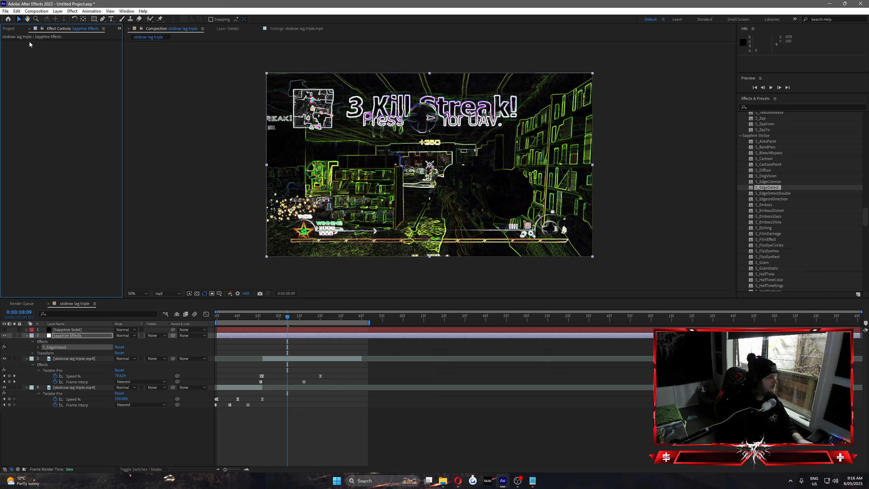
Apply S_EdgeDetectDouble to the Sapphire Effects layer to preview its double edges, and remove it
click(766, 194)
drag(766, 194, 297, 335)
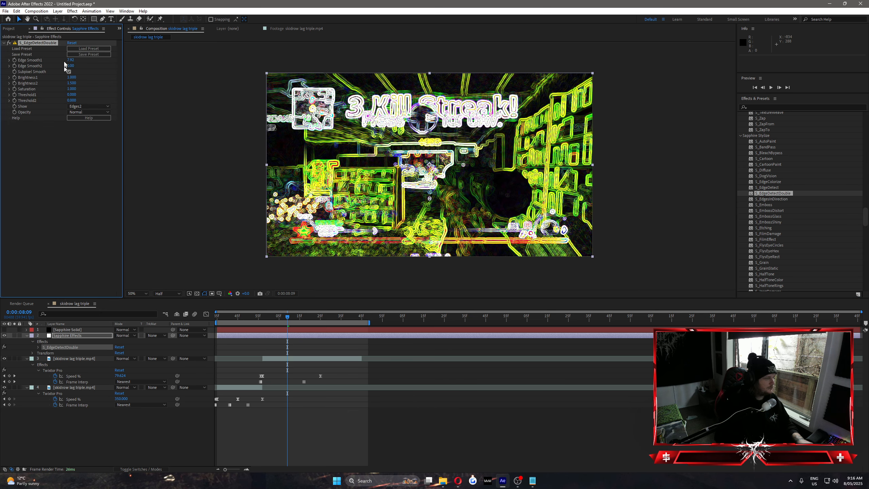
click(48, 42)
key(Delete)
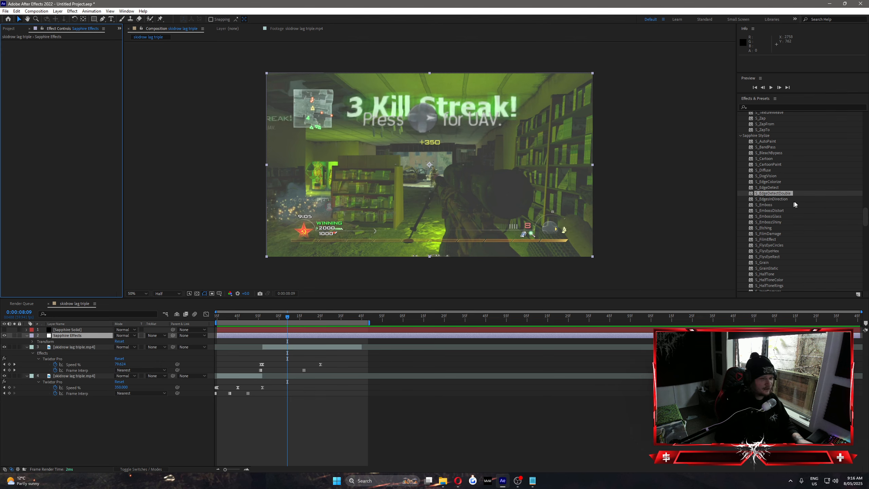
Apply S_EdgesInDirection to the Sapphire Effects layer to preview it, and remove it
click(771, 199)
drag(772, 199, 281, 337)
key(Delete)
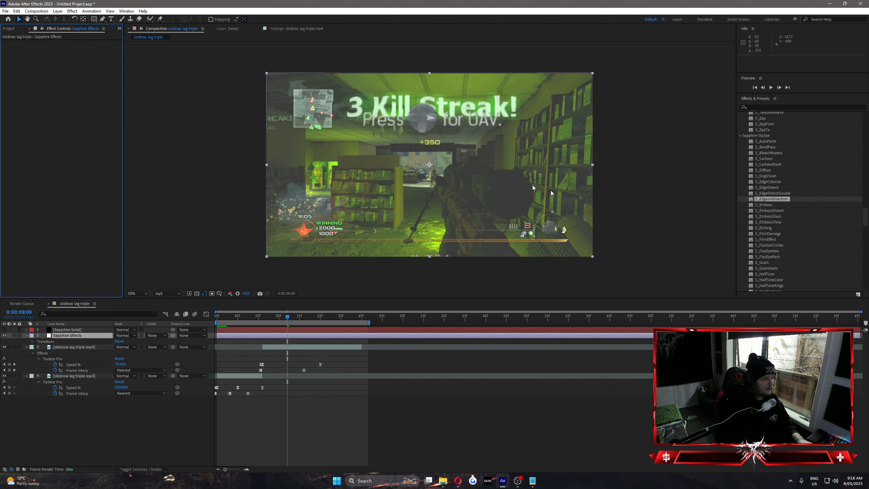
Apply S_Emboss from the Sapphire Stylize category to the Sapphire Effects layer
click(763, 205)
drag(373, 300, 262, 335)
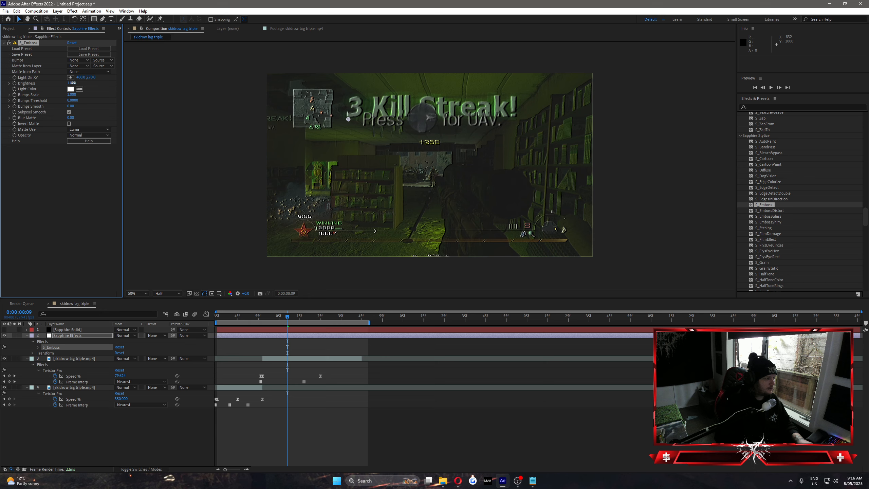
Adjust the Brightness and increase the Bumps Scale of S_Emboss on the Sapphire Effects layer, and remove the effect
drag(73, 83, 425, 107)
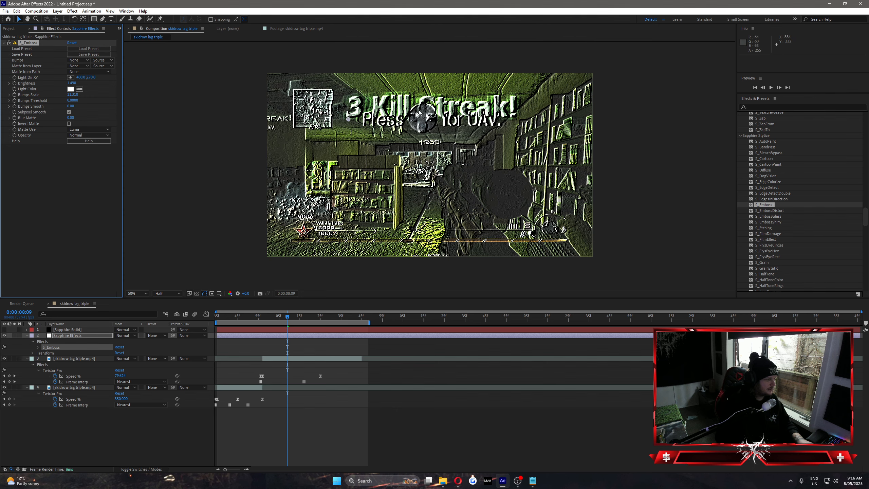
key(Delete)
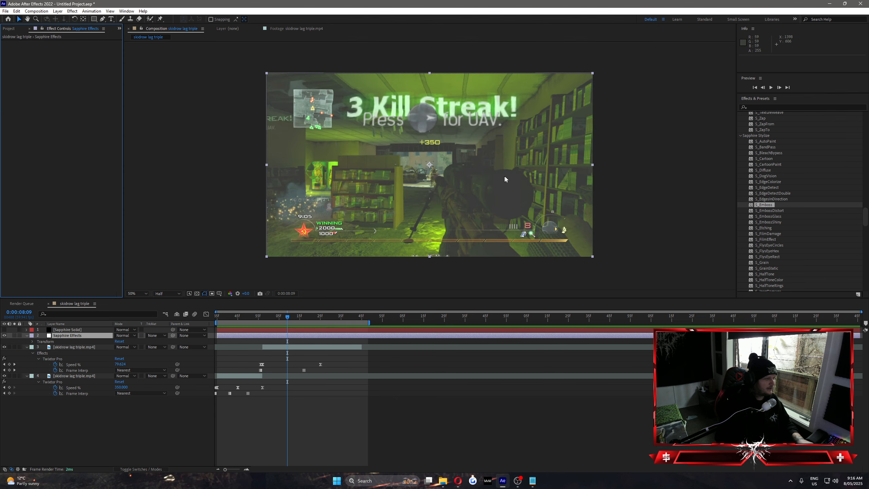
Apply S_EmbossDistort and S_EmbossGlass one after the other to the Sapphire Effects layer to preview them, removing each
drag(761, 211, 299, 333)
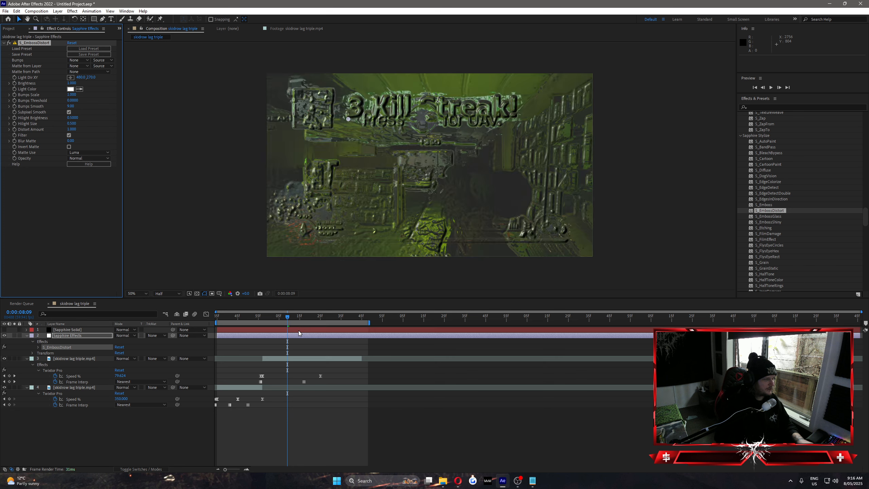
key(Delete)
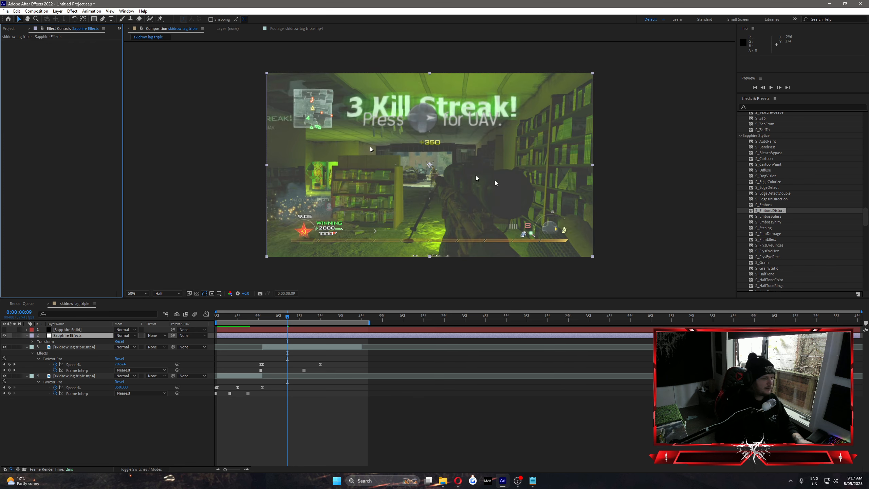
drag(770, 216, 308, 335)
key(Delete)
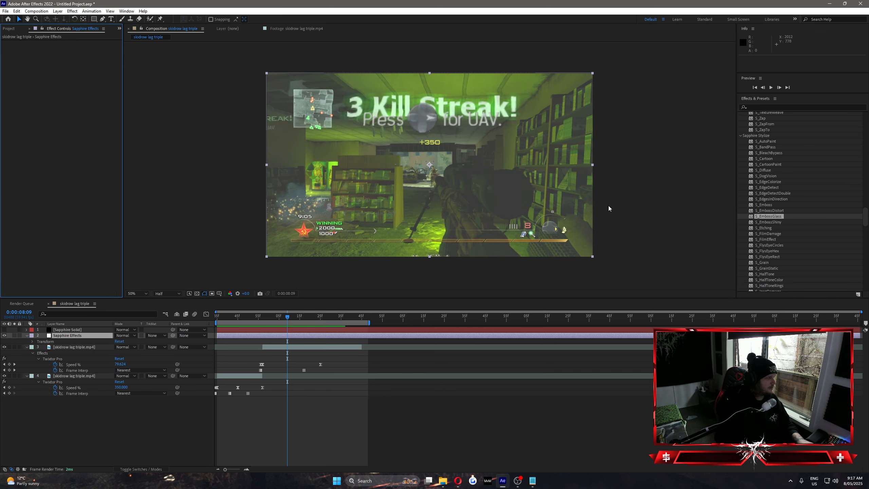
Apply S_EmbossShiny to the Sapphire Effects layer to preview its shiny relief, and remove it
click(765, 222)
drag(769, 222, 341, 337)
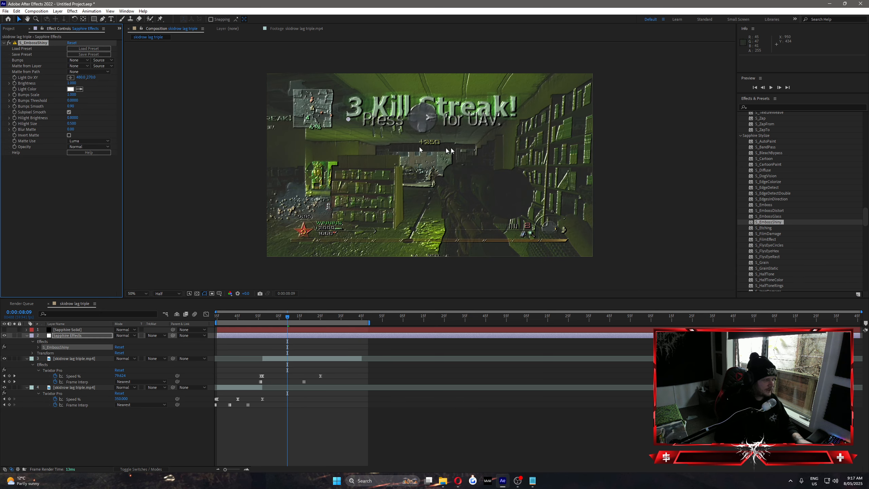
key(Delete)
Try S_Etching on the Sapphire Effects layer with Lines Frequency lowered to about 29 and changed Lines2 Frequency and Lines Angle, and remove it
scroll(771, 199, down, 2)
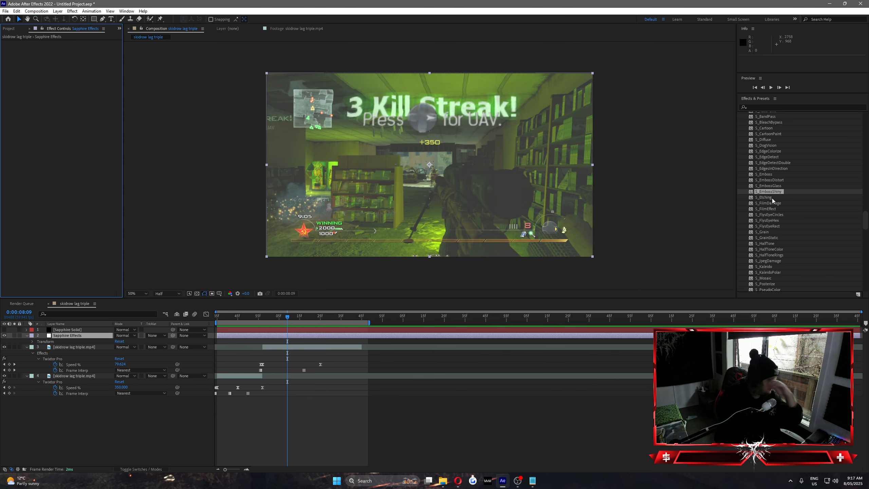
click(762, 198)
drag(762, 198, 299, 336)
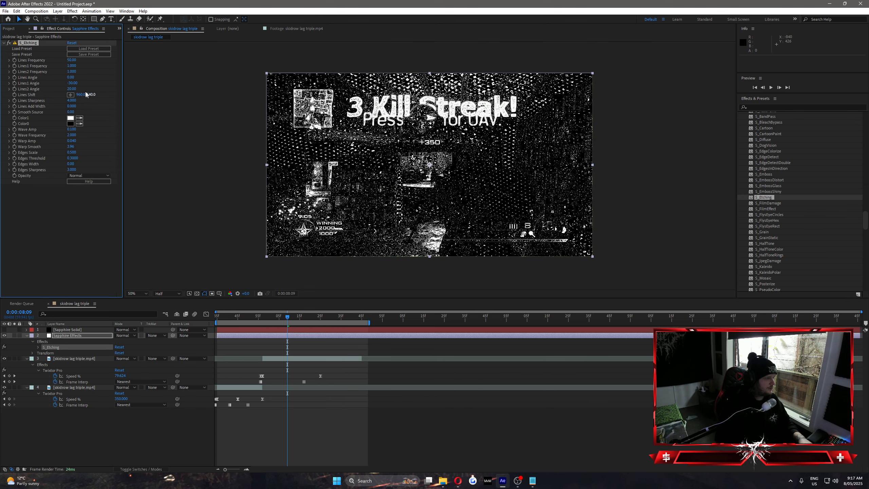
drag(73, 60, 17, 76)
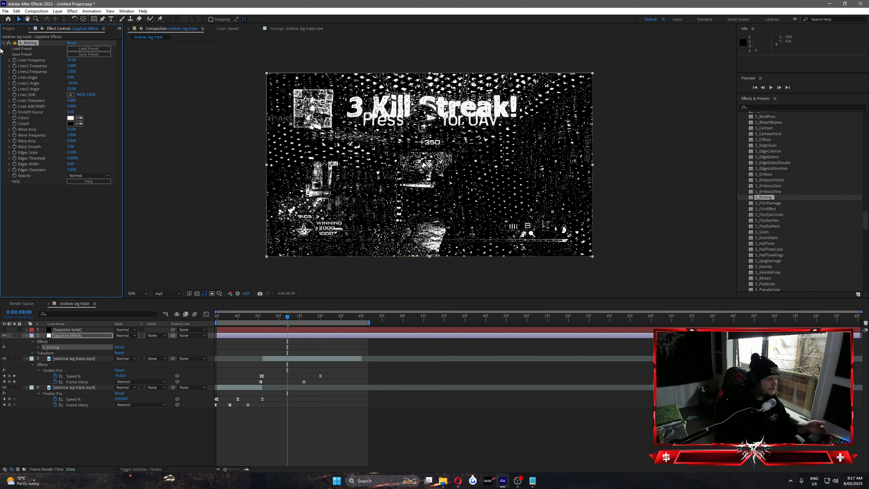
mouse_move(71, 78)
mouse_down()
mouse_move(76, 71)
mouse_move(47, 76)
mouse_move(67, 81)
mouse_up()
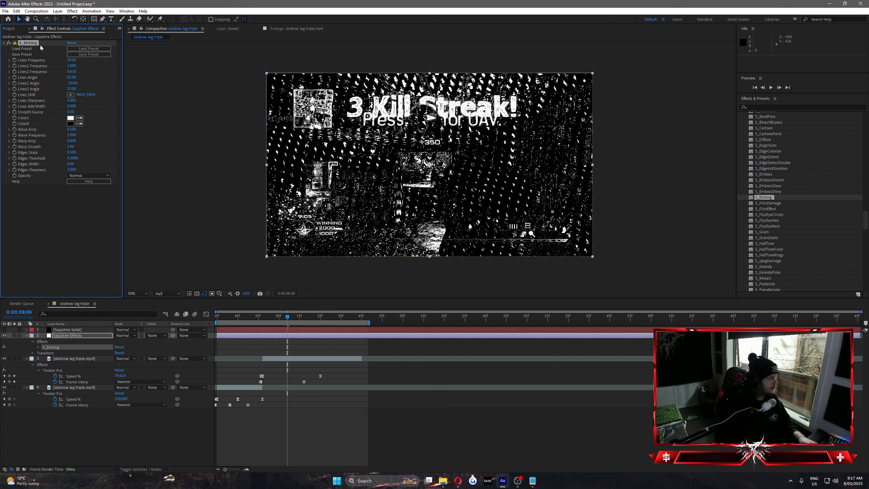
key(Delete)
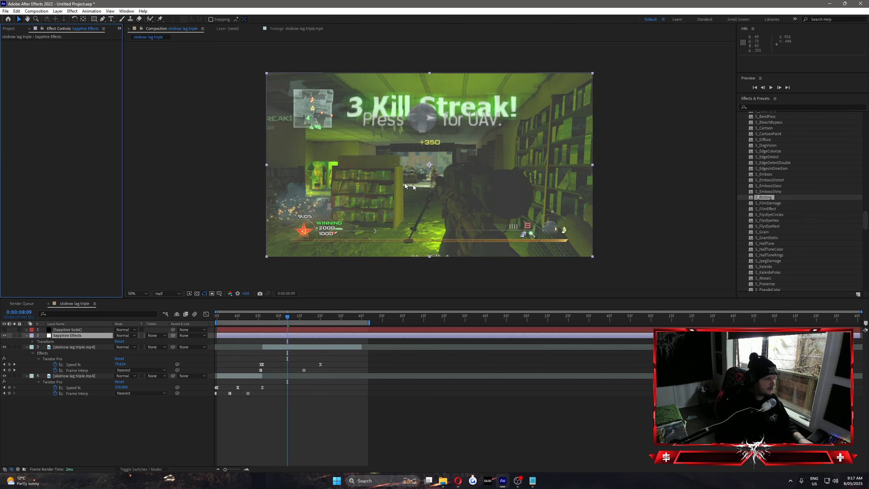
Try the S_FilmDamage effect on the Sapphire Effects layer, previewing it at several points of the clip, and remove it
click(767, 203)
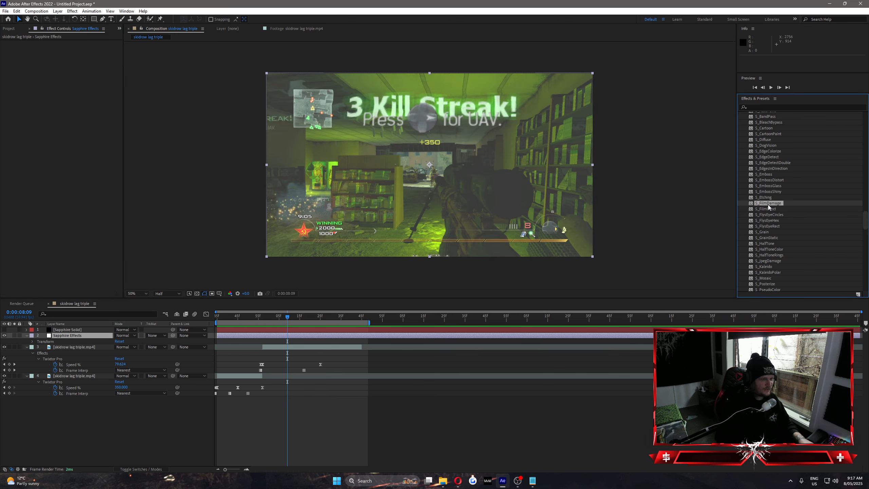
drag(602, 259, 348, 339)
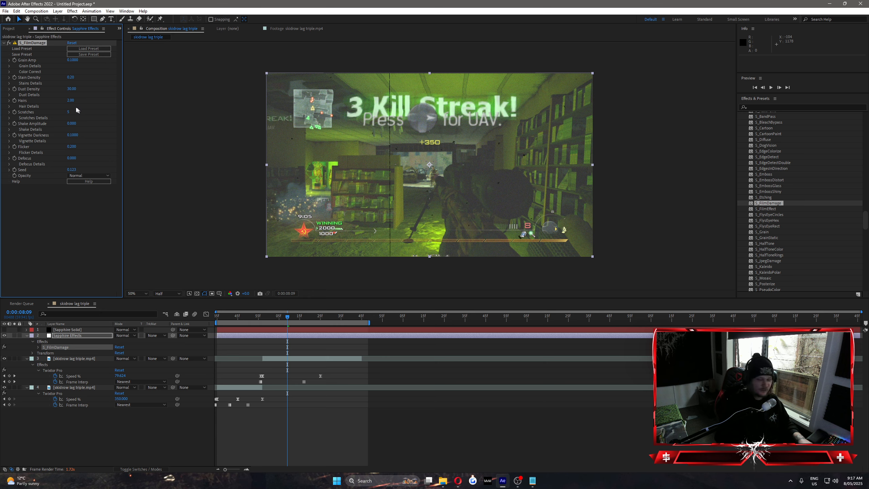
drag(287, 314, 308, 322)
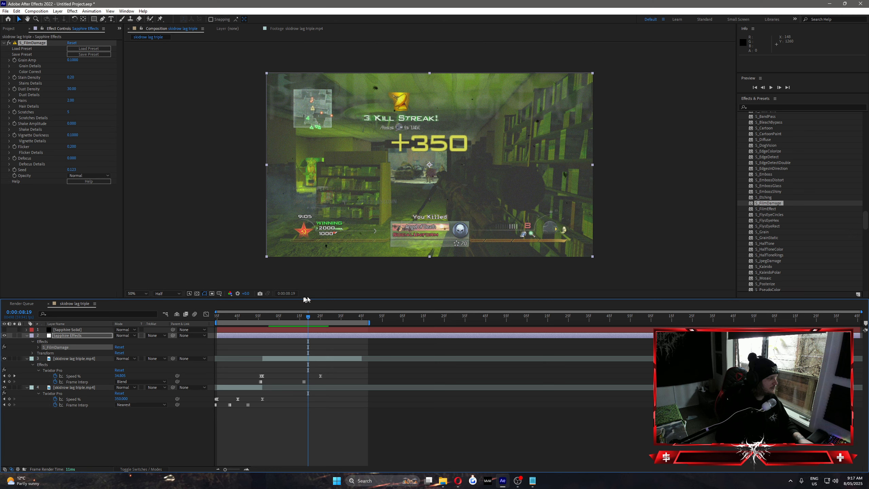
drag(308, 319, 335, 315)
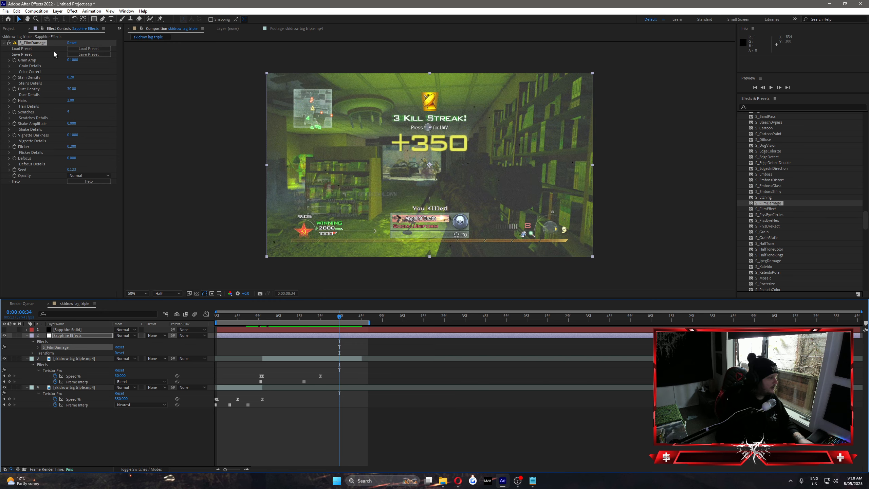
click(45, 45)
key(Delete)
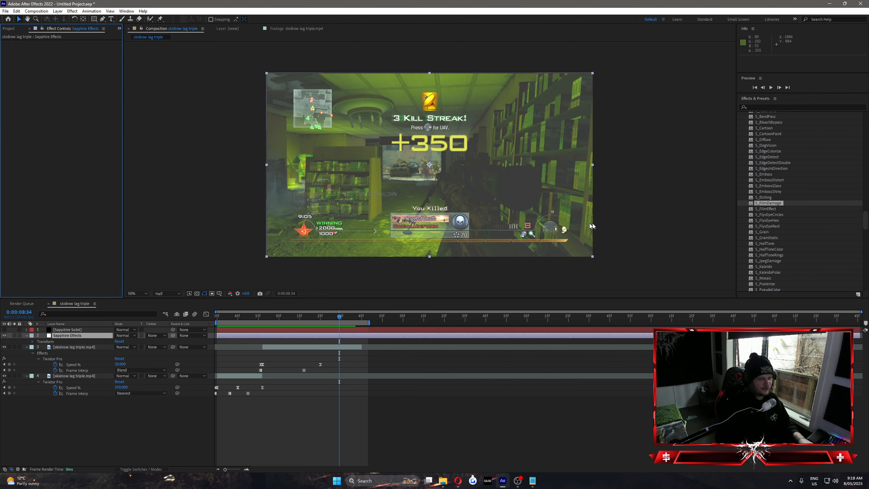
Try the S_FilmEffect effect on the Sapphire Effects layer, scrub through the clip to preview it, and remove it
click(766, 209)
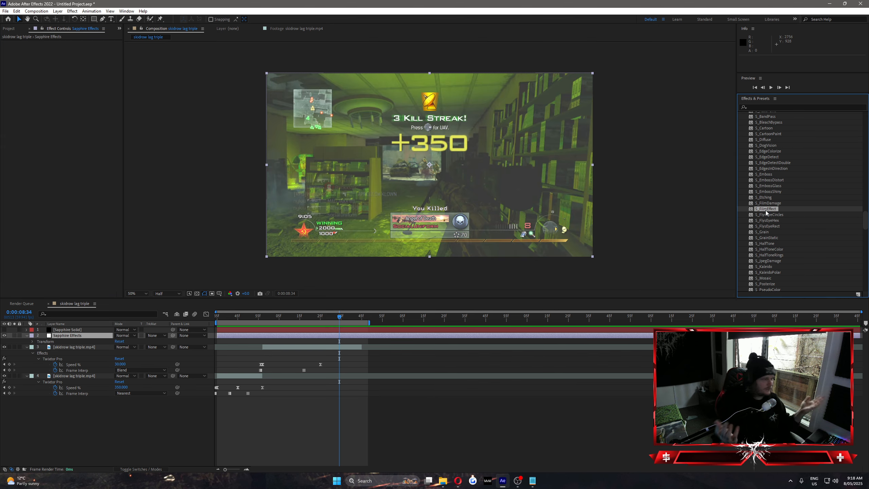
drag(766, 210, 296, 319)
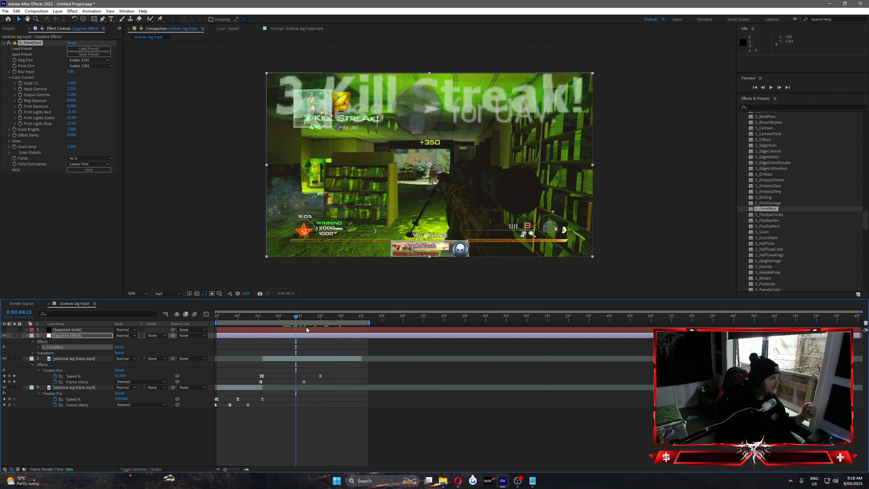
click(37, 42)
key(Delete)
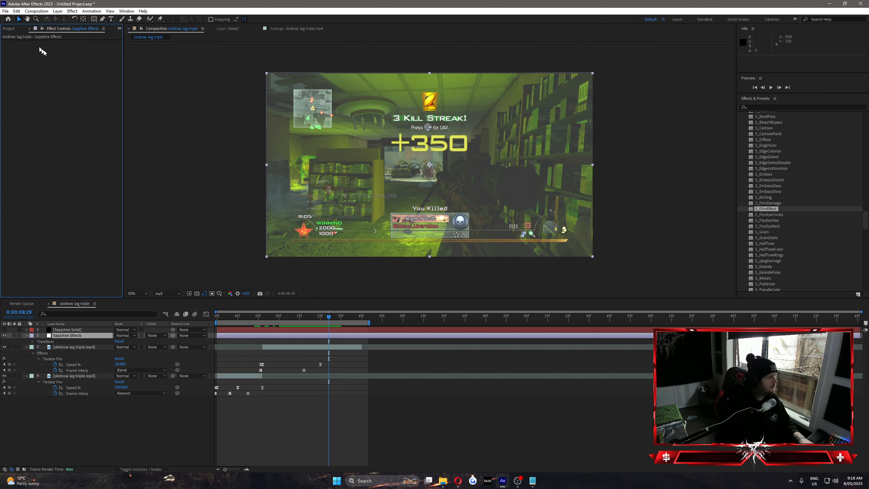
Try S_FlysEyeCircles on the Sapphire Effects layer with a lower Tile Frequency, preview it over the clip, and remove it
click(763, 216)
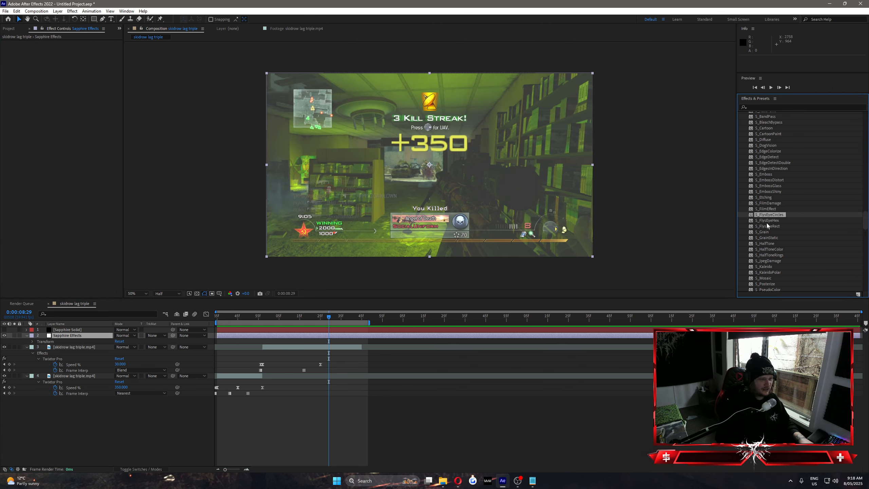
drag(767, 215, 339, 336)
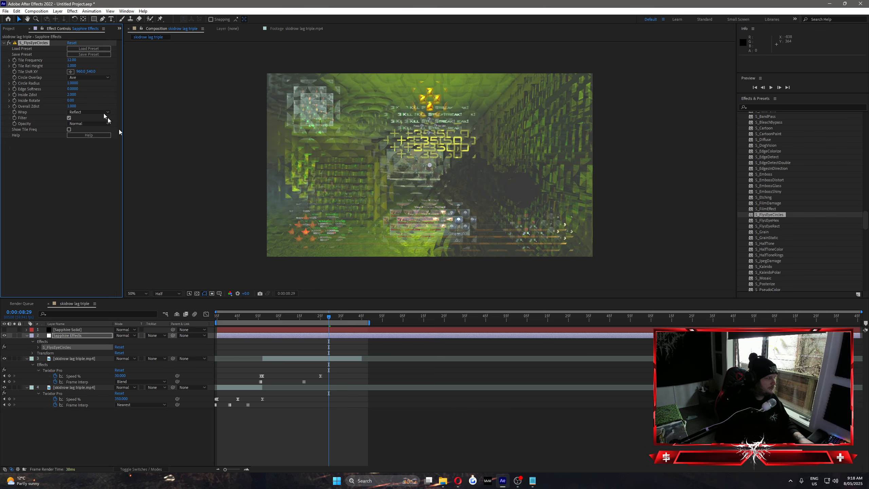
drag(88, 63, 60, 68)
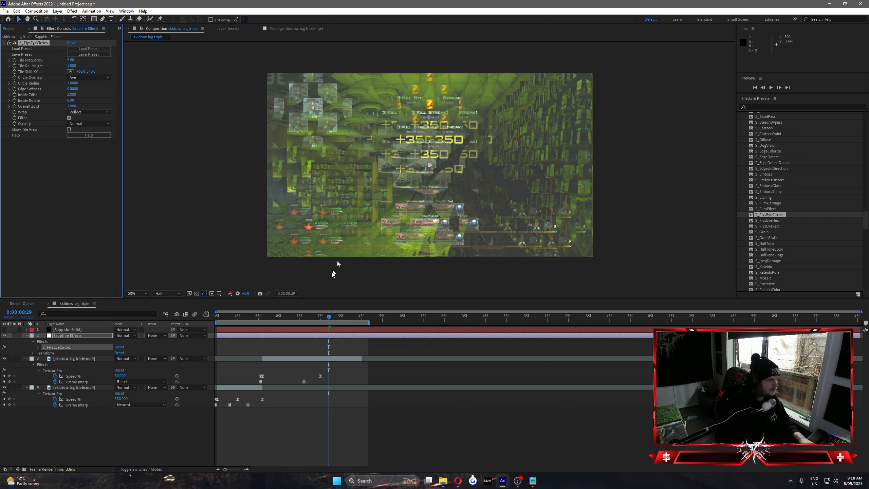
drag(320, 316, 339, 316)
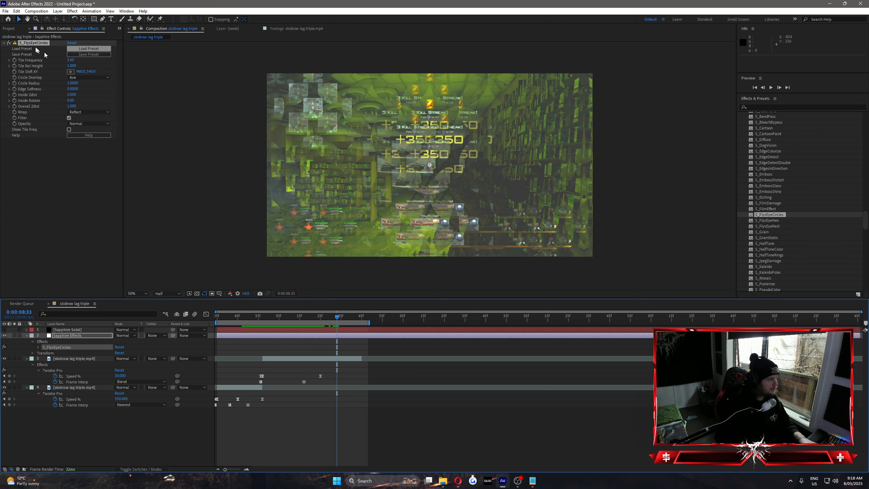
key(Delete)
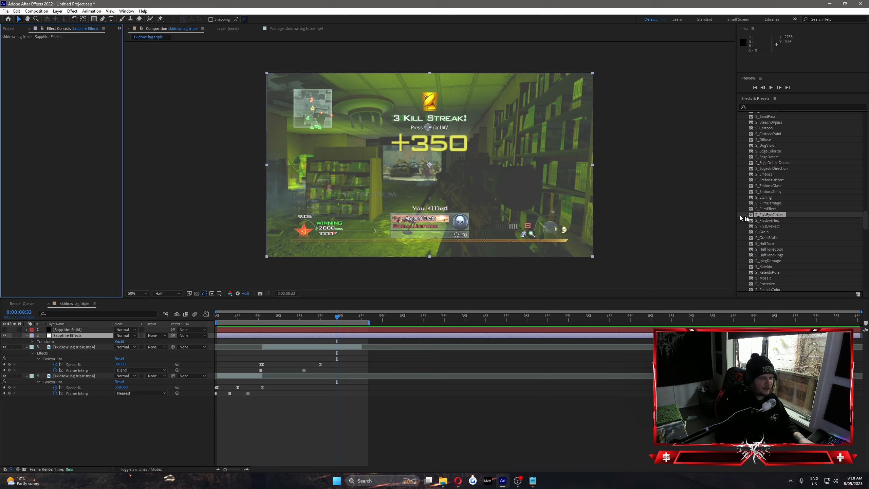
Try S_FlysEyeHex on the Sapphire Effects layer, preview it while scrubbing the clip, and remove it
drag(767, 220, 315, 319)
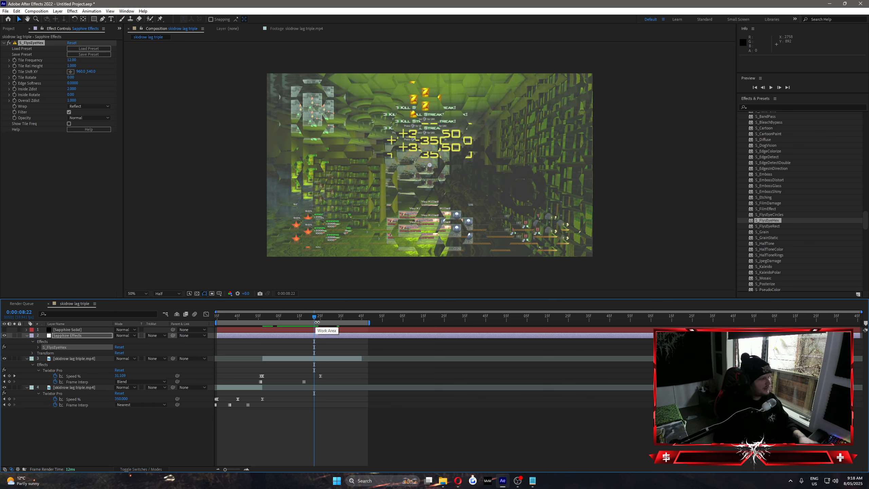
mouse_move(316, 319)
mouse_down()
mouse_move(329, 322)
mouse_move(301, 322)
mouse_move(323, 324)
mouse_up()
drag(71, 79, 104, 92)
key(Delete)
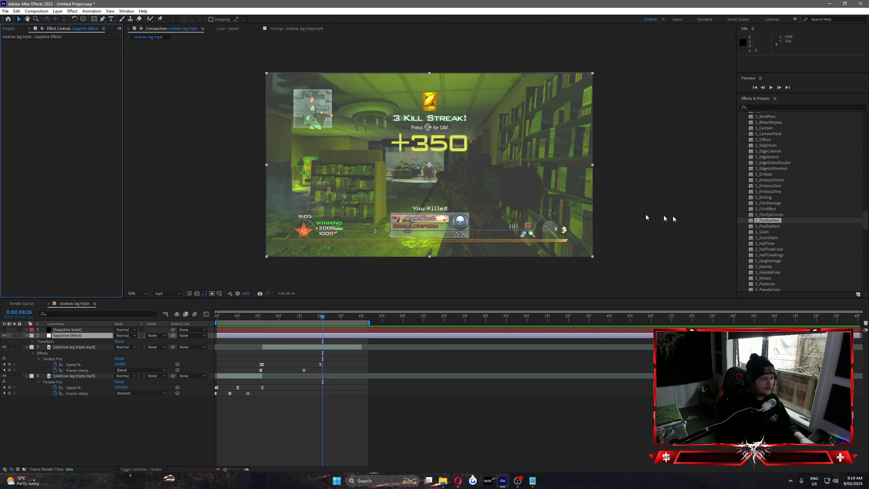
Try S_FlysEyeRect on the Sapphire Effects layer at the current frame and remove it
click(768, 227)
drag(767, 228, 324, 336)
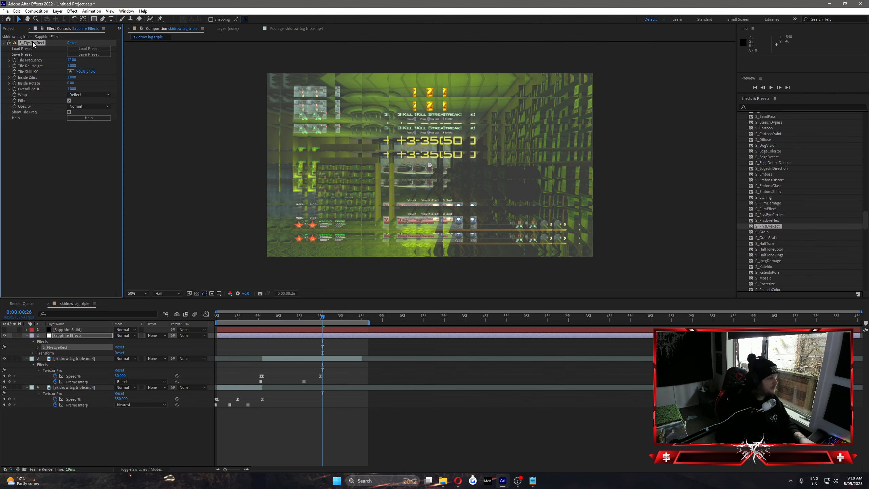
key(Delete)
Try S_Grain with adjusted color grain settings and S_GrainStatic with its defaults on the Sapphire Effects layer, removing each one
click(763, 233)
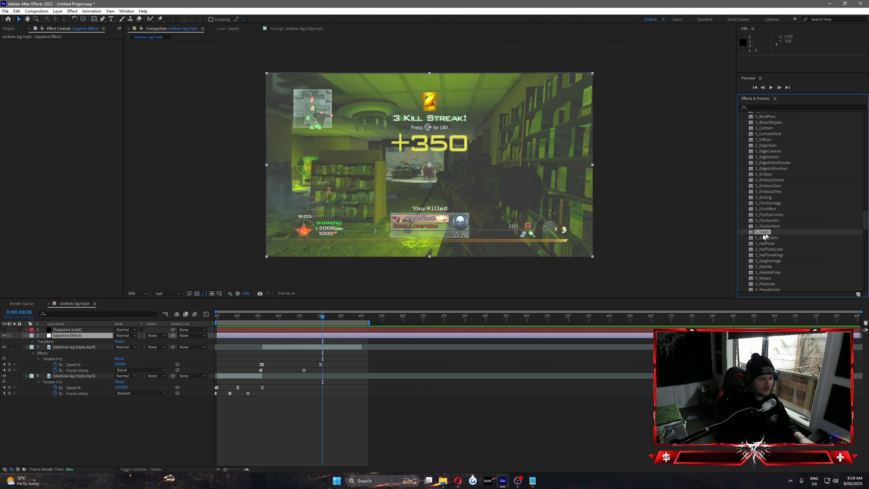
drag(354, 307, 335, 336)
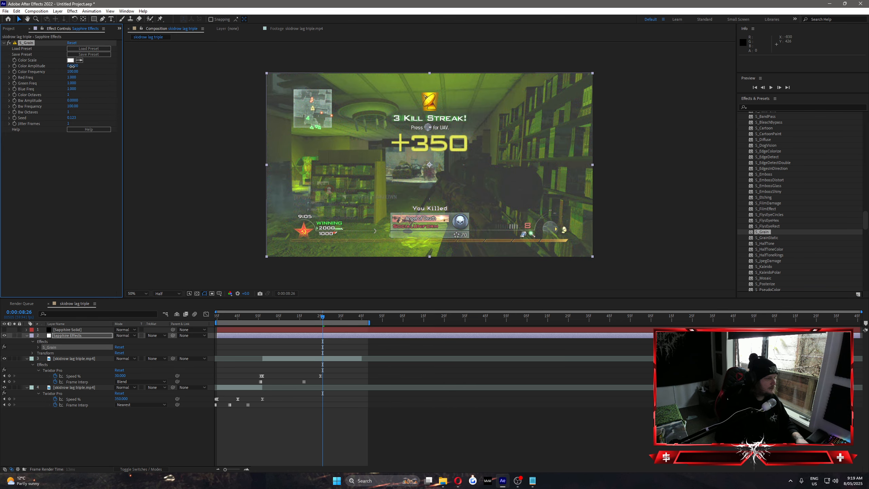
drag(75, 67, 72, 67)
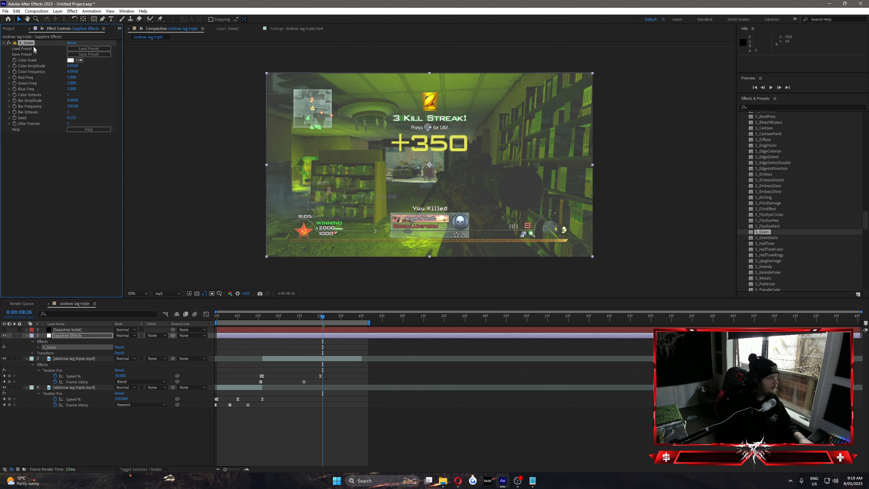
key(Delete)
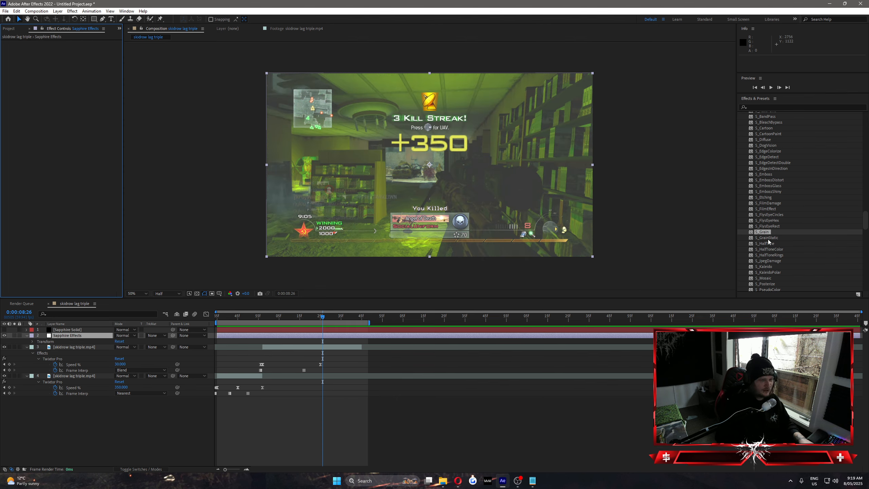
drag(766, 239, 383, 329)
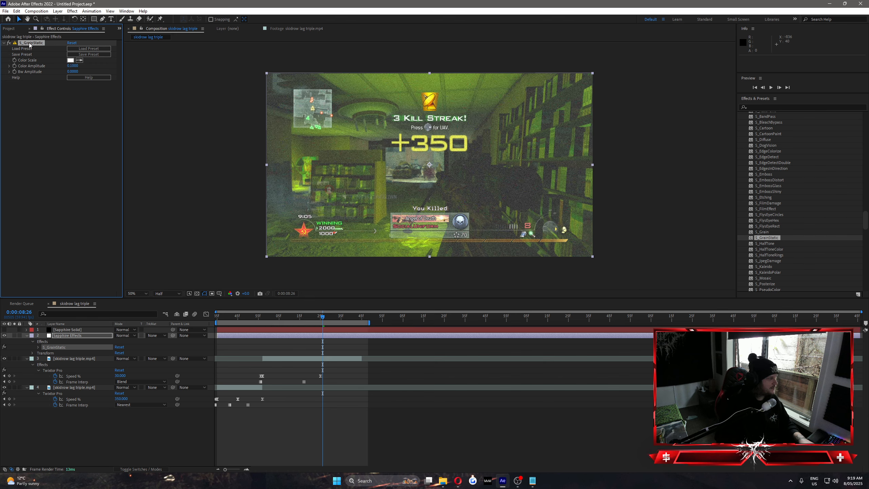
key(Delete)
Try S_HalfTone on the Sapphire Effects layer with a much higher Dots Frequency and remove it
scroll(777, 213, down, 2)
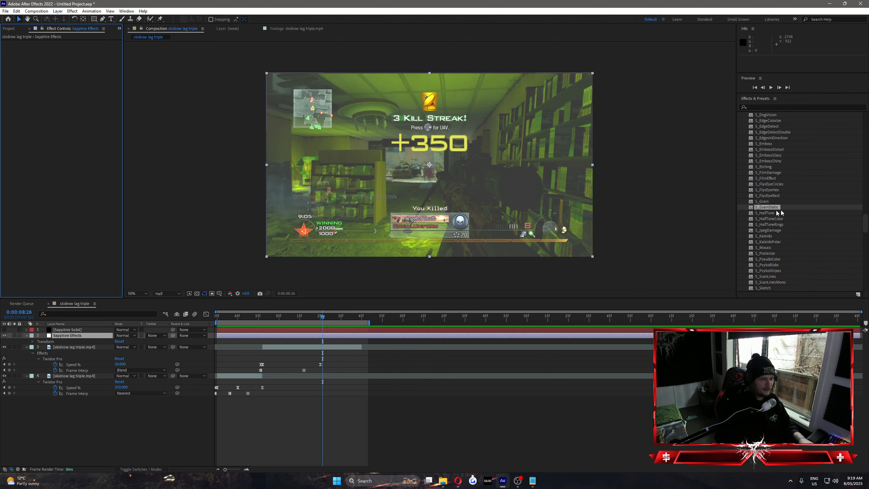
drag(767, 213, 277, 338)
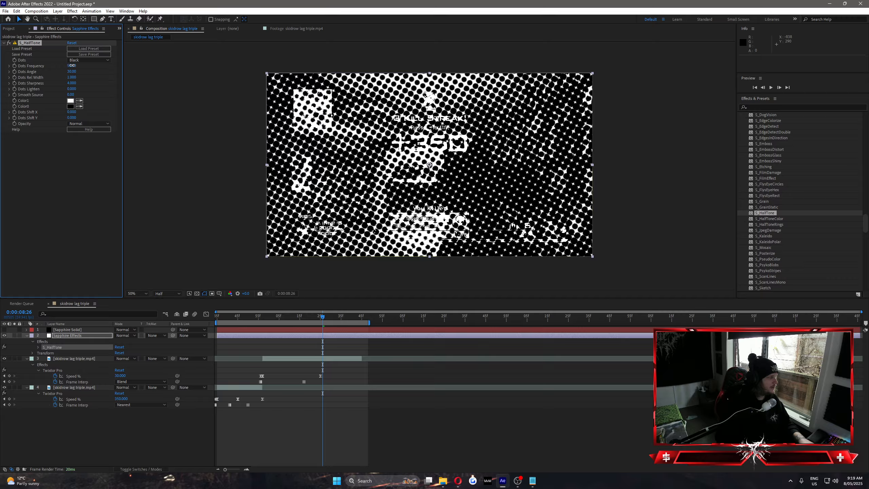
drag(72, 66, 107, 68)
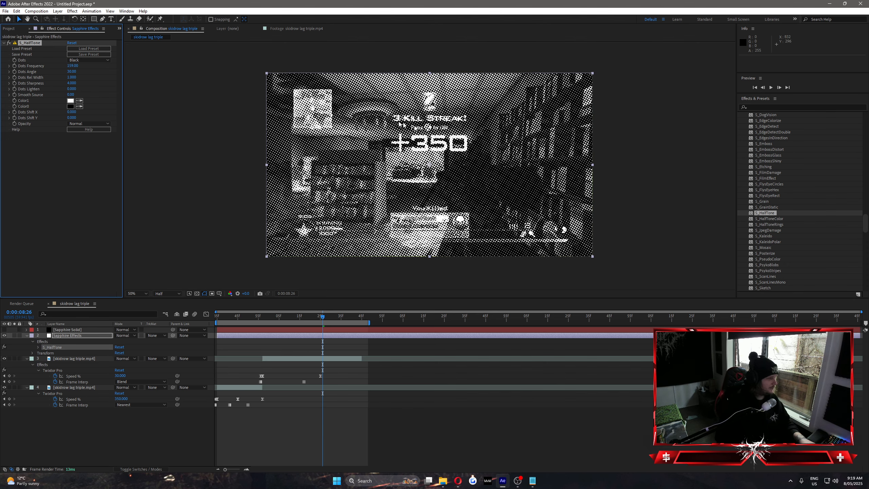
key(Delete)
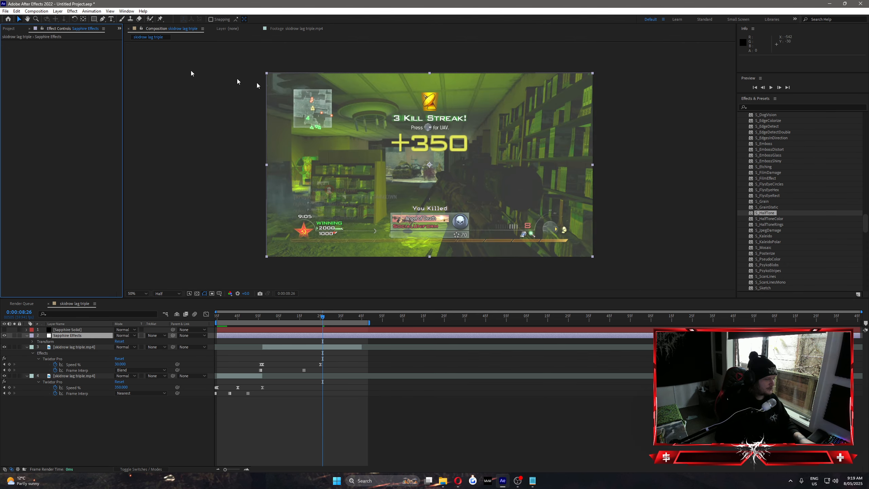
Try S_HalfToneColor with its default settings on the Sapphire Effects layer and remove it
click(766, 219)
drag(767, 219, 285, 335)
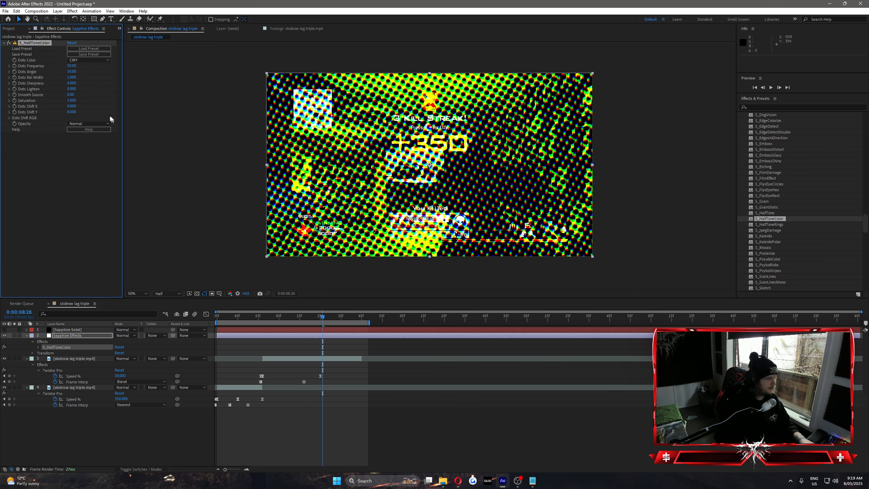
key(Delete)
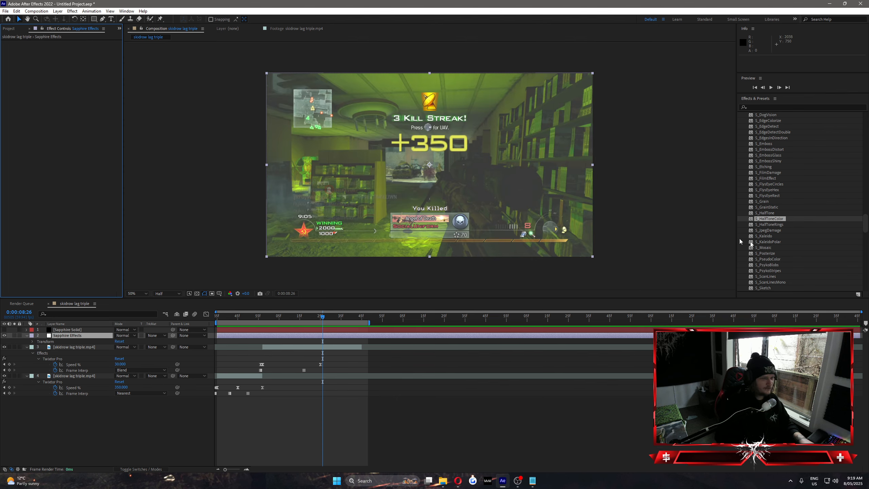
Try S_HalfToneRings on the Sapphire Effects layer with a higher Rings Frequency and remove it
drag(779, 225, 338, 330)
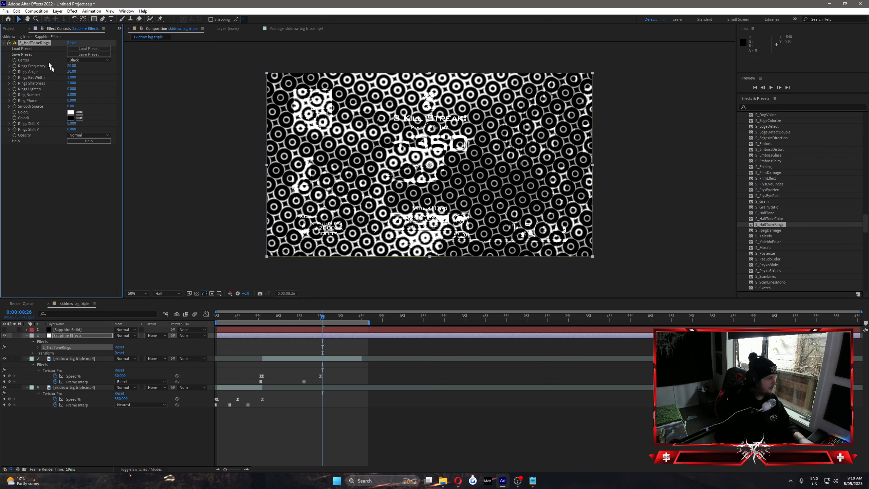
drag(71, 66, 81, 69)
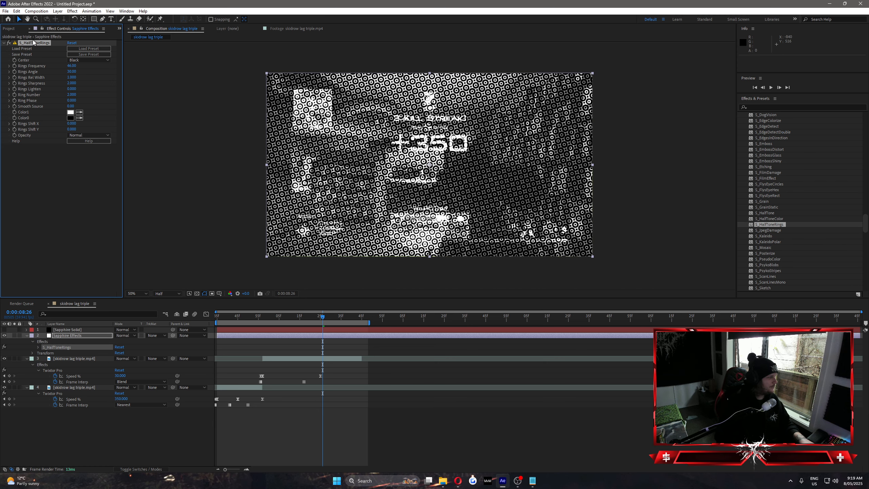
key(Delete)
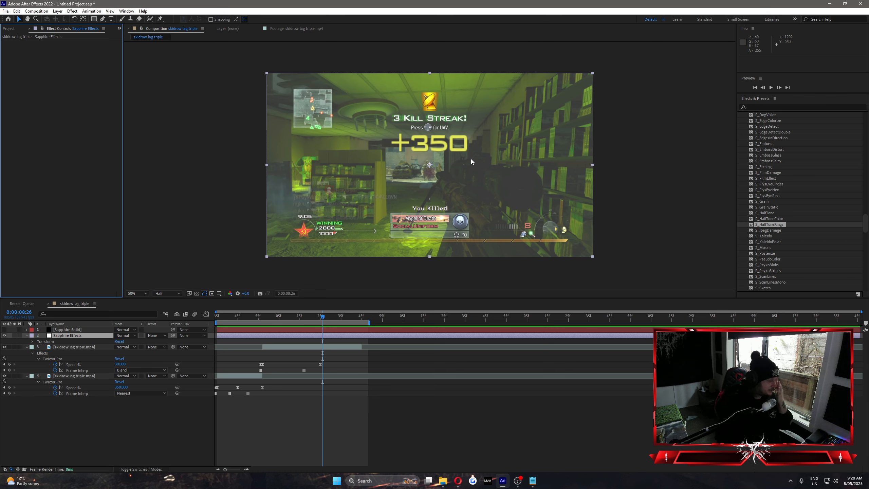
Try S_JpegDamage on the Sapphire Effects layer with a higher Quality, check it on nearby frames, and remove it
click(770, 230)
drag(773, 232, 333, 335)
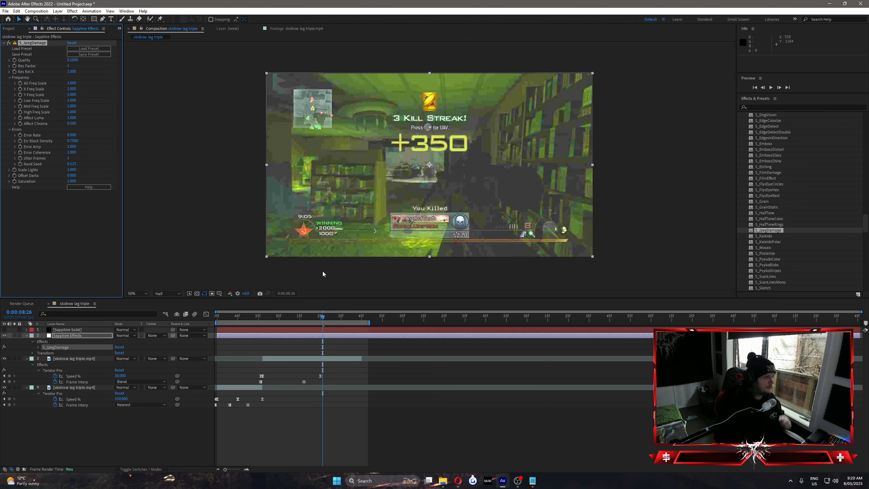
mouse_move(322, 316)
mouse_down()
mouse_move(230, 318)
mouse_move(364, 327)
mouse_move(301, 327)
mouse_move(318, 327)
mouse_up()
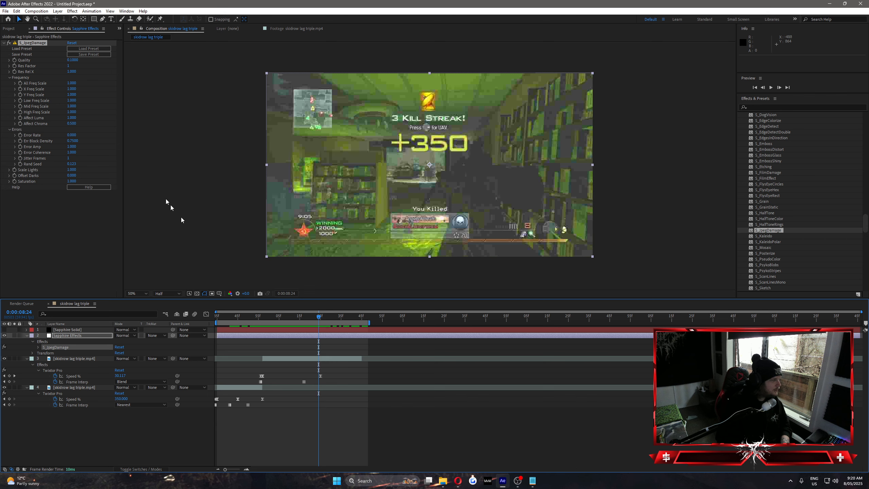
drag(68, 63, 72, 62)
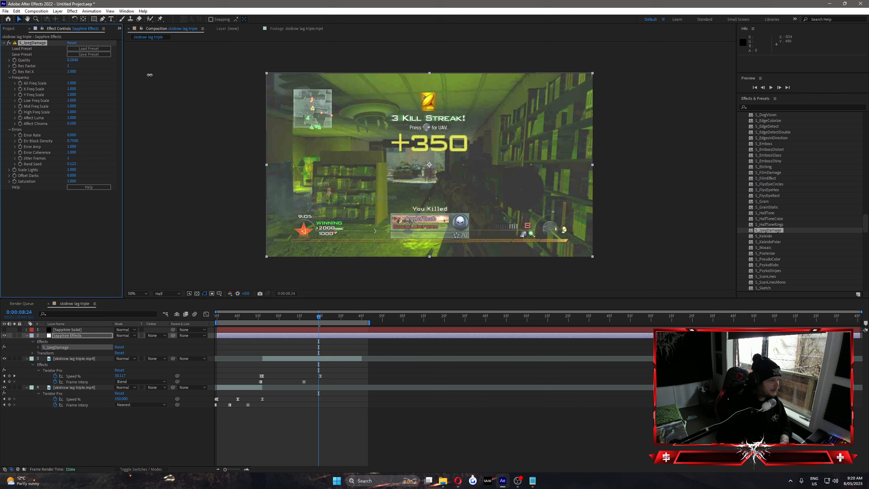
drag(69, 66, 78, 65)
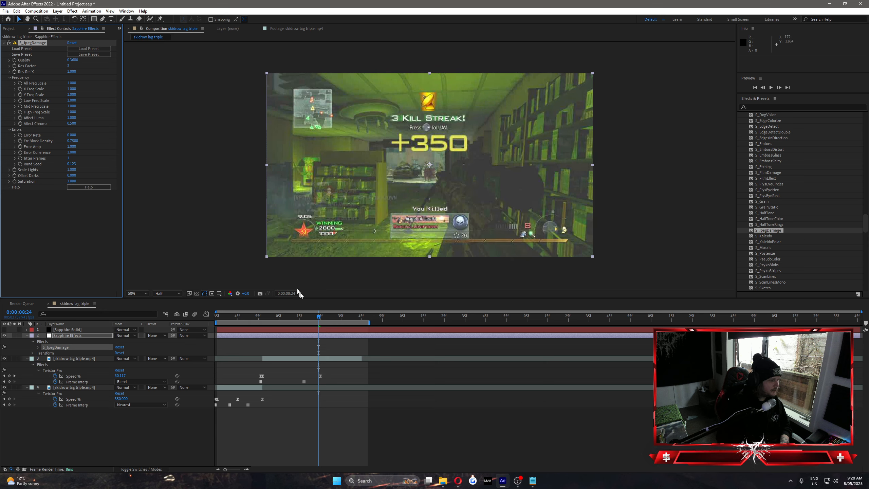
mouse_move(318, 317)
mouse_down()
mouse_move(262, 316)
mouse_move(325, 318)
mouse_up()
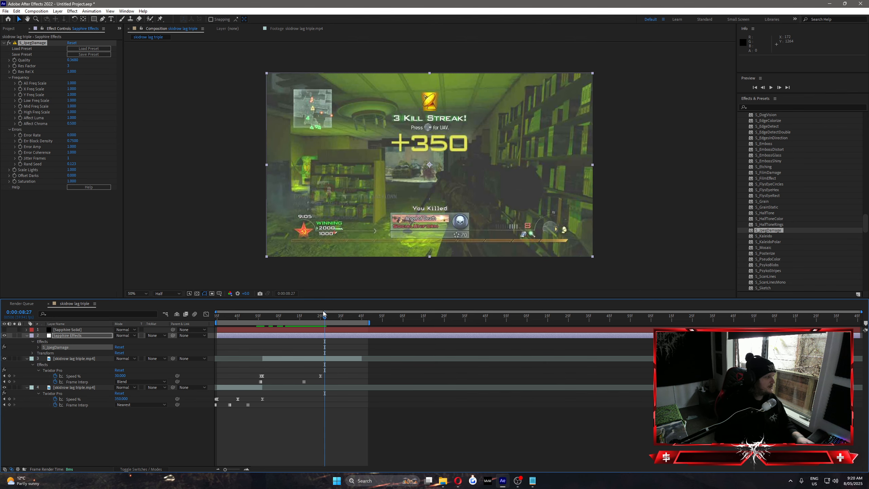
click(33, 43)
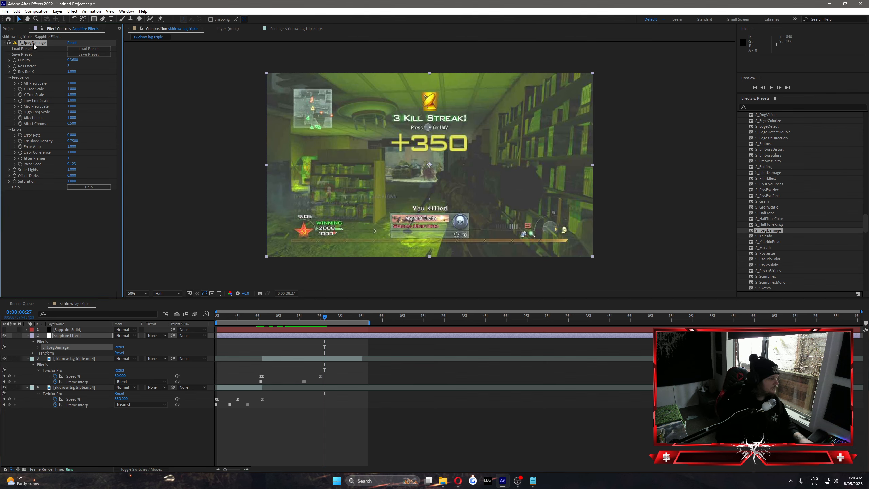
key(Delete)
Try S_Kaleido on the Sapphire Effects layer with adjusted Z Dist, Rotate and Inside Shift settings, and remove it
click(750, 236)
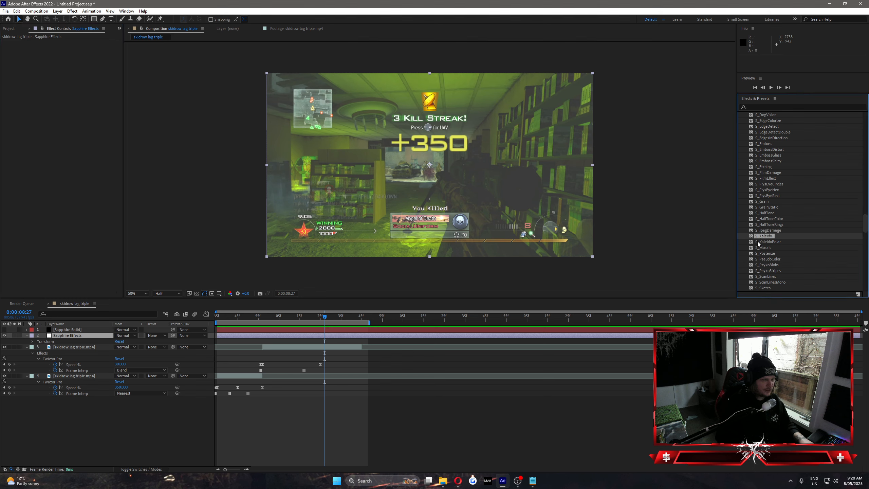
drag(760, 236, 325, 335)
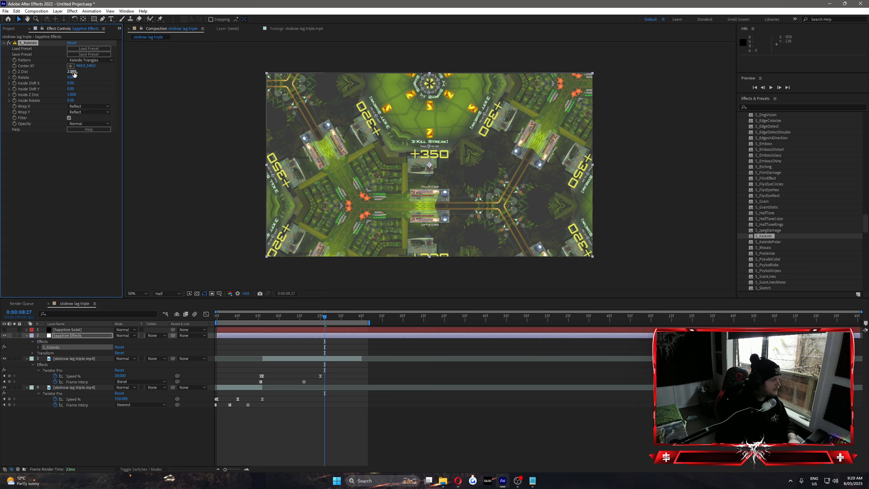
drag(74, 74, 79, 94)
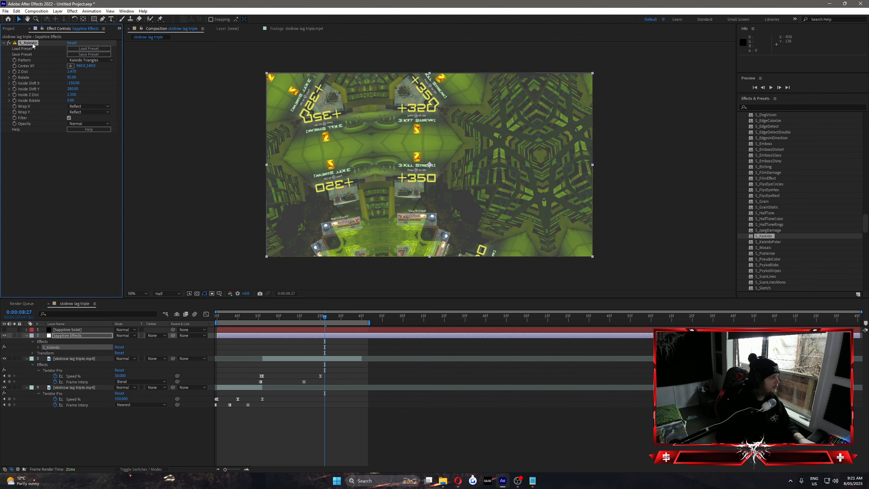
key(Delete)
Try S_KaleidoPolar on the Sapphire Effects layer with a shifted center and adjusted rotation, and remove it
drag(768, 242, 335, 334)
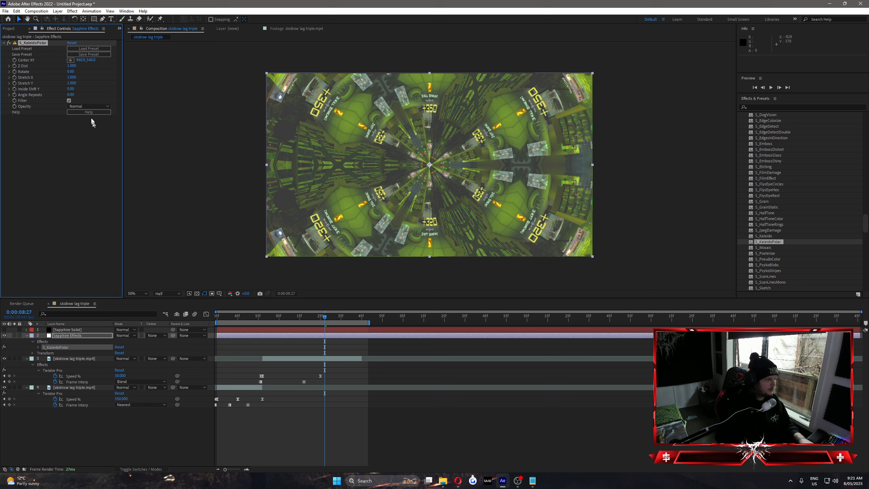
drag(79, 61, 257, 84)
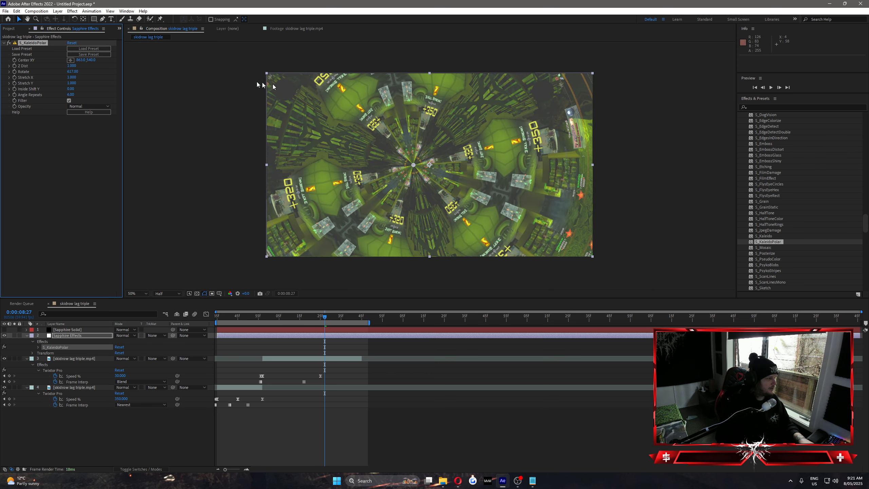
key(Delete)
Try S_Mosaic on the Sapphire Effects layer with a much higher Pixel Frequency and remove it
drag(765, 248, 60, 132)
drag(71, 71, 228, 83)
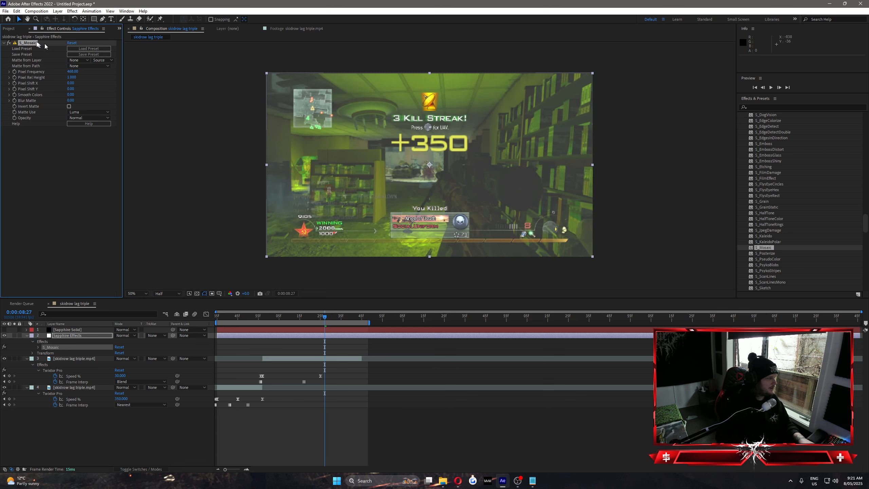
key(Delete)
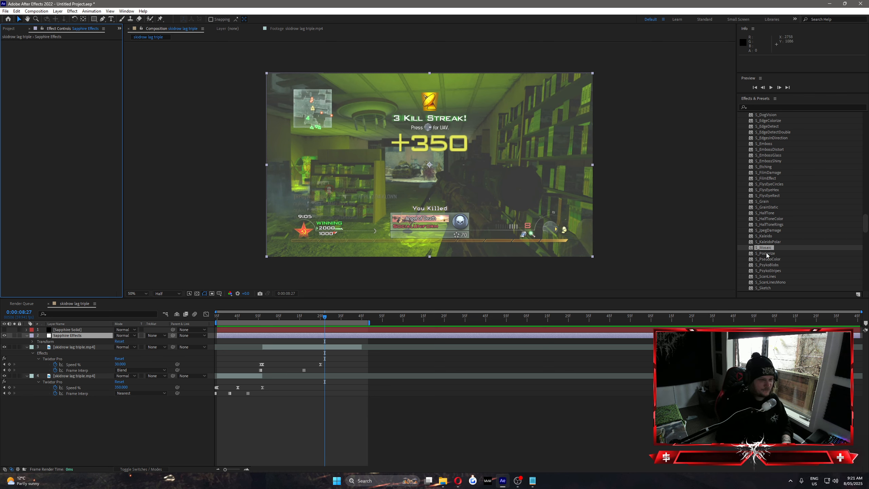
Try S_Posterize on the Sapphire Effects layer with an adjusted Amount, check it on nearby frames, and remove it
drag(767, 255, 301, 337)
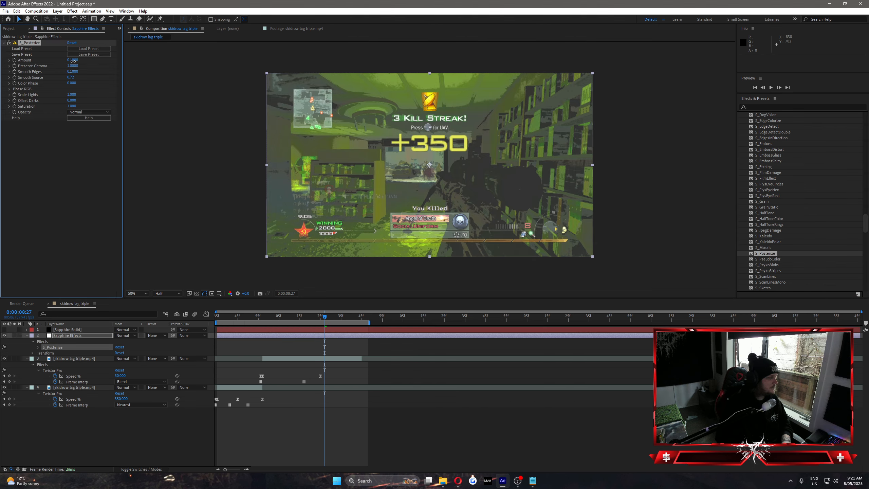
drag(73, 61, 74, 64)
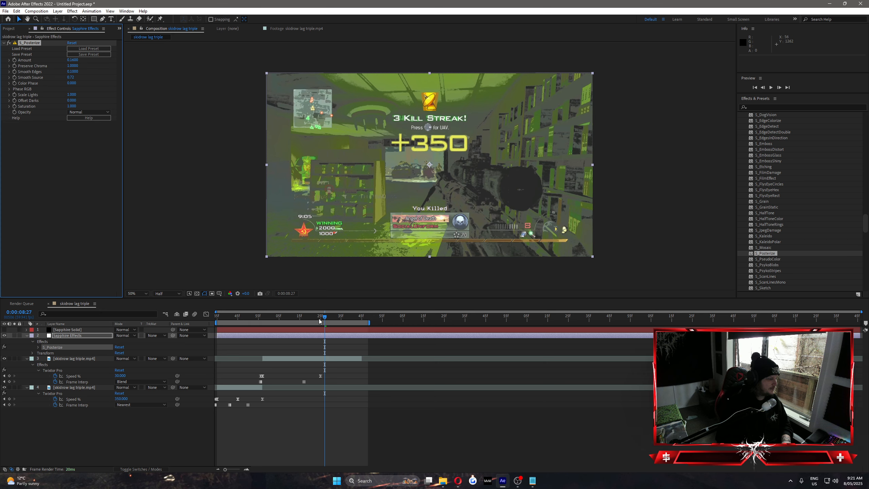
mouse_move(319, 321)
mouse_down()
mouse_move(249, 322)
mouse_move(333, 322)
mouse_up()
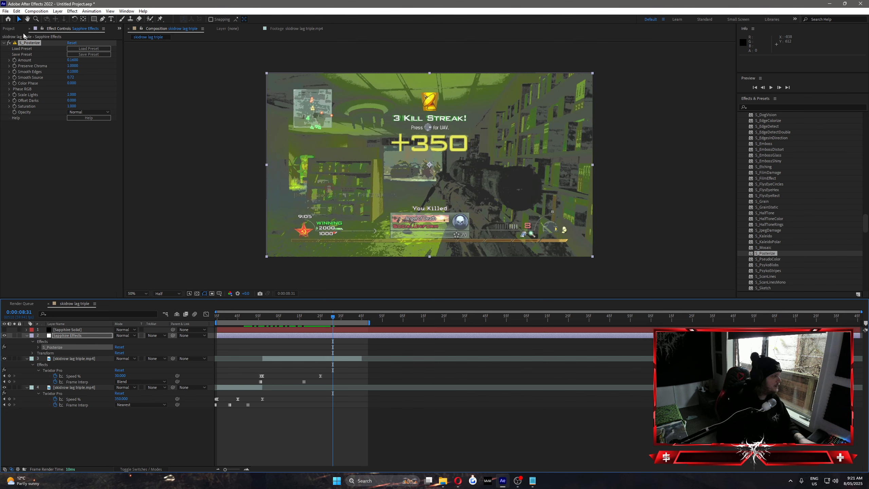
key(Delete)
Try S_PseudoColor on the Sapphire Effects layer with a higher Frequency and adjusted Hue Shift and Saturation, and remove it
scroll(753, 212, down, 3)
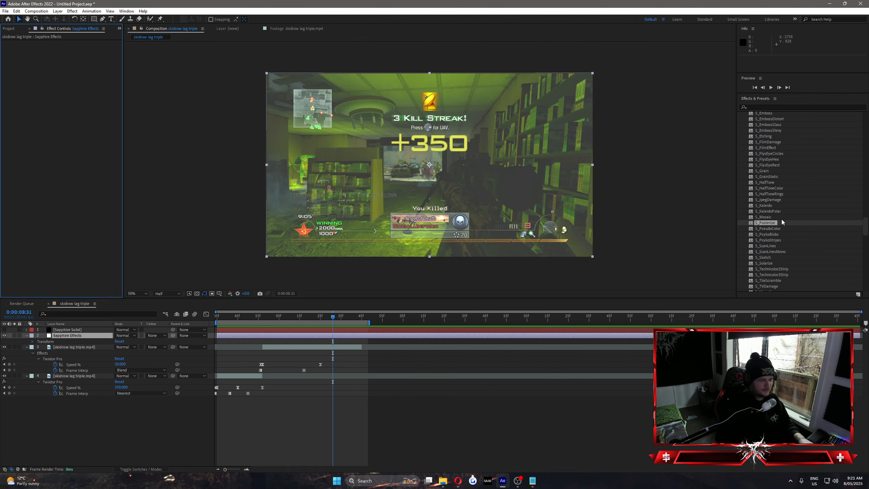
click(764, 213)
drag(763, 216, 315, 335)
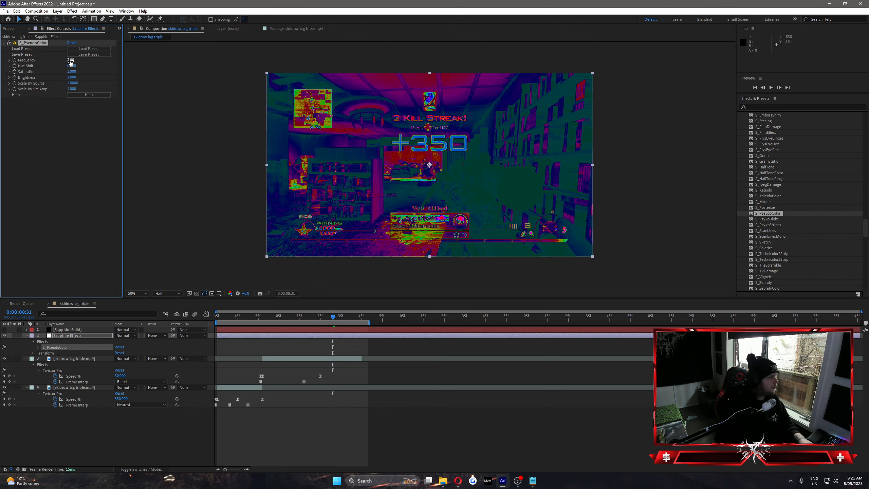
key(Return)
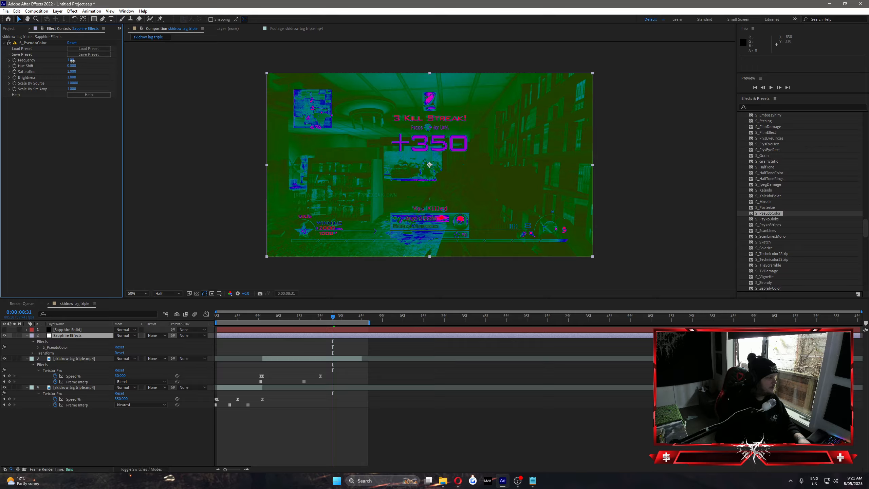
mouse_move(72, 61)
mouse_down()
mouse_move(113, 67)
mouse_move(45, 74)
mouse_move(73, 74)
mouse_up()
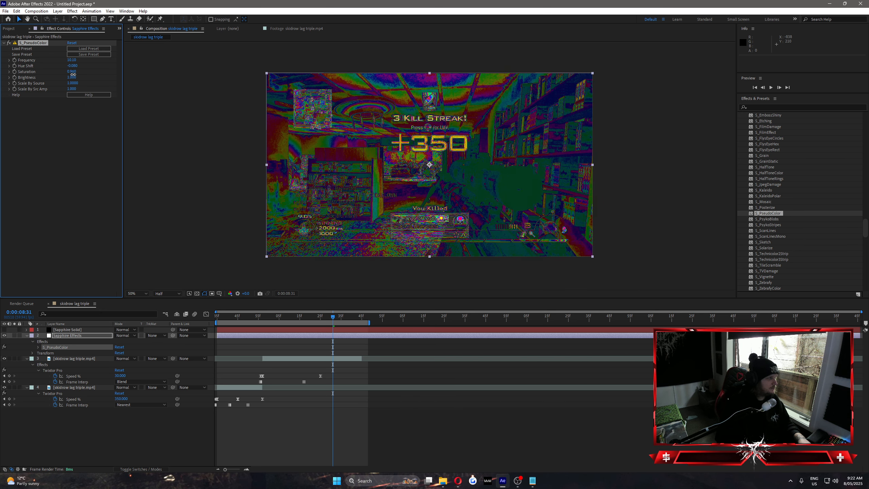
key(Delete)
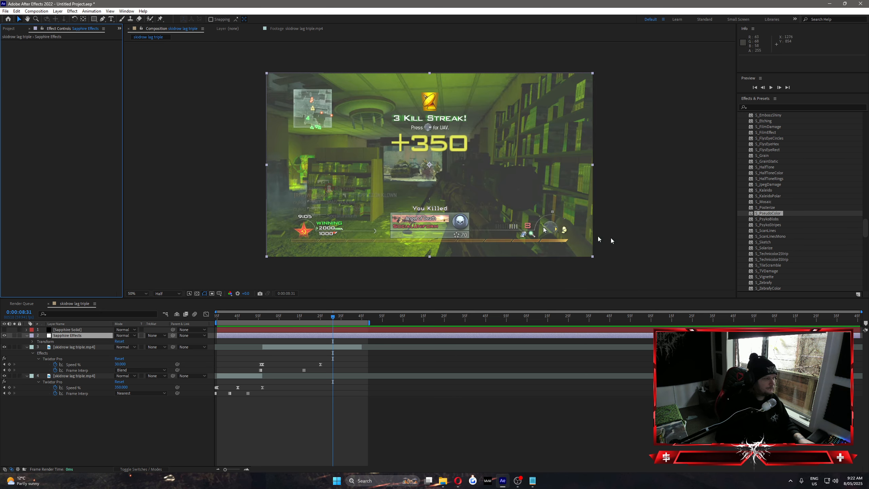
Try S_PsykoBlobs and S_PsykoStripes with their default settings on the Sapphire Effects layer, removing each one
drag(760, 219, 334, 337)
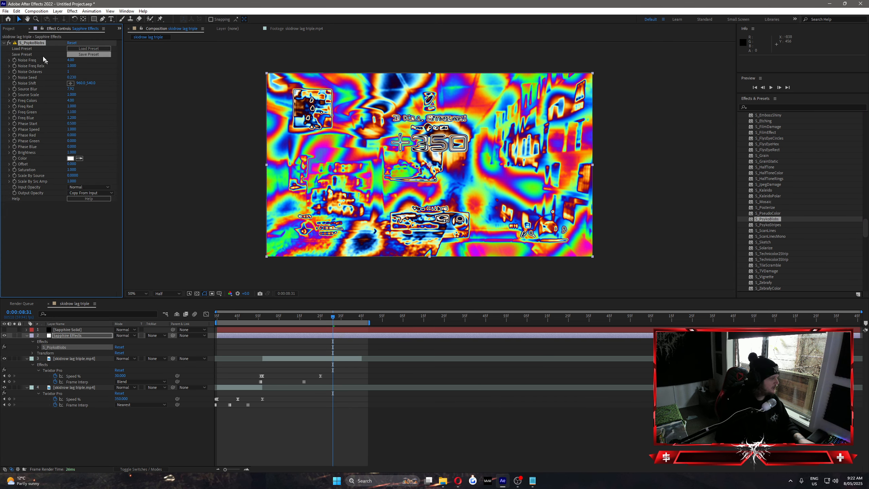
key(Delete)
click(769, 225)
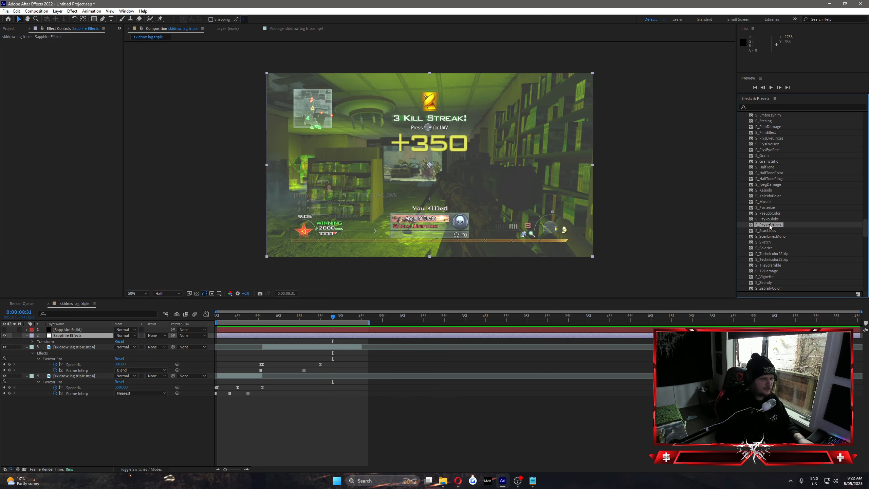
drag(769, 226, 330, 336)
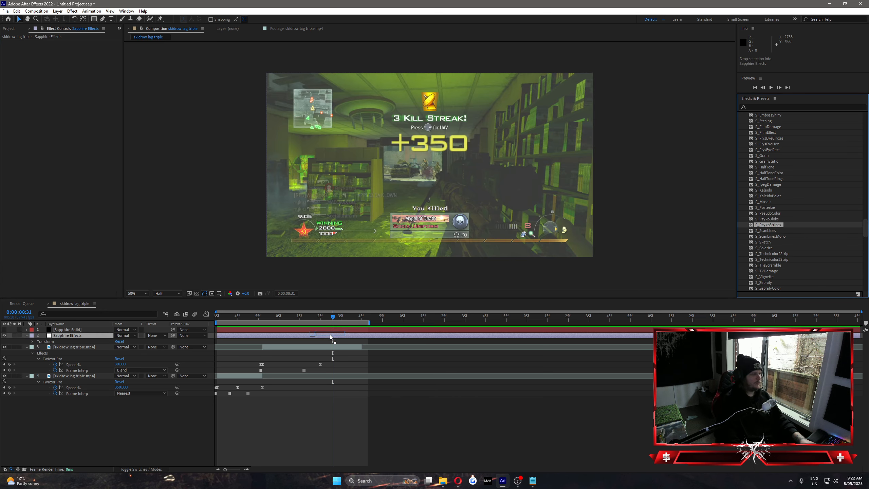
key(Delete)
Try S_ScanLines and S_ScanLinesMono with their default settings on the Sapphire Effects layer, removing each one
drag(767, 231, 331, 317)
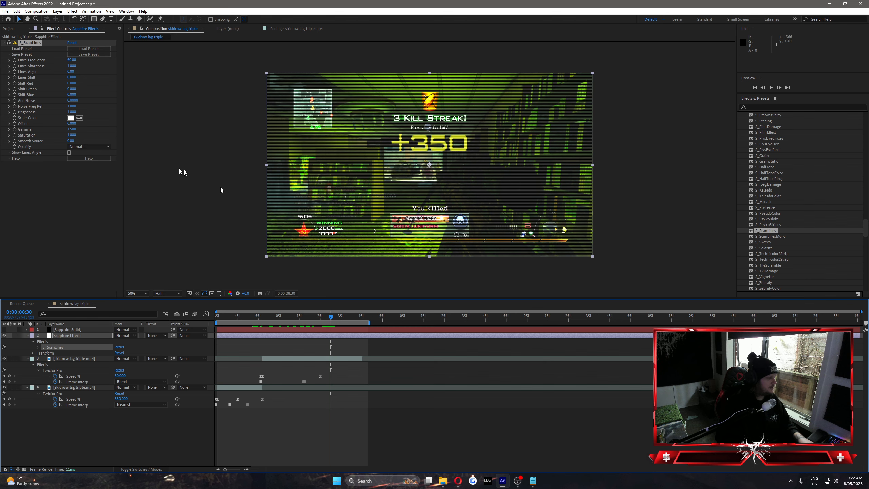
click(31, 43)
key(Delete)
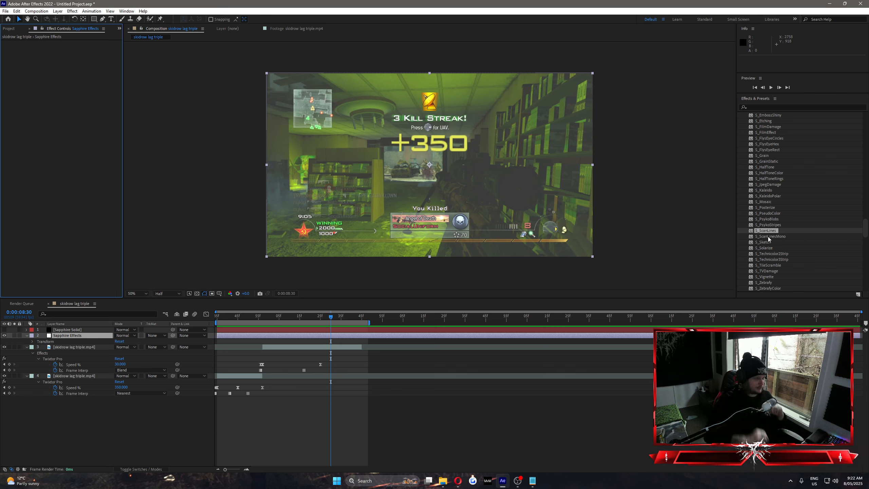
drag(766, 232, 357, 336)
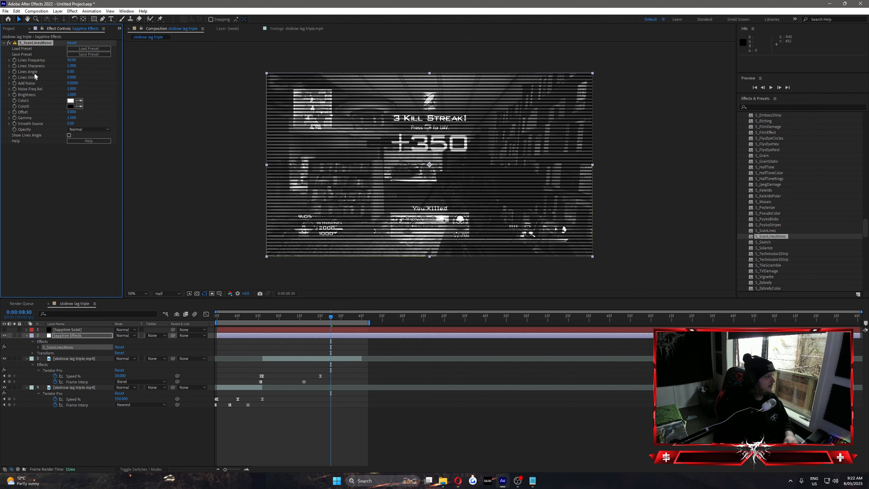
key(Delete)
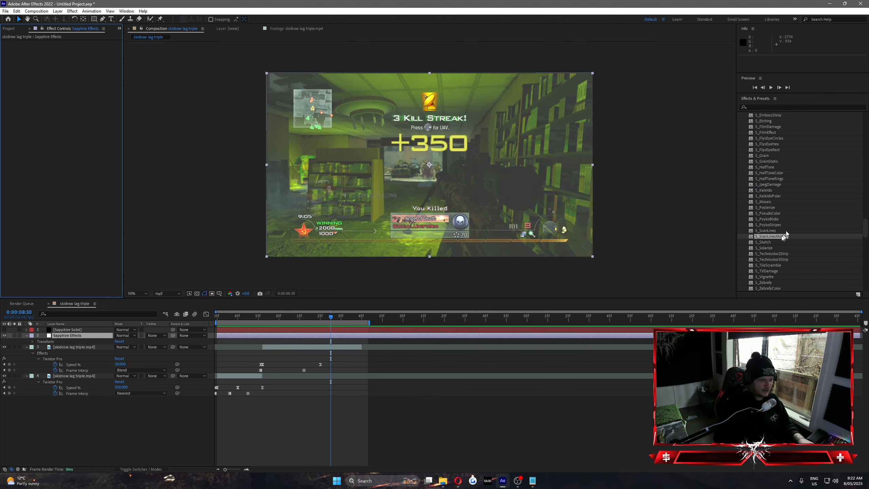
Try S_Sketch on the Sapphire Effects layer with a much higher Frequency and a black (000000) Background Color, and remove it
mouse_move(760, 242)
mouse_down()
mouse_move(425, 317)
mouse_move(382, 335)
mouse_up()
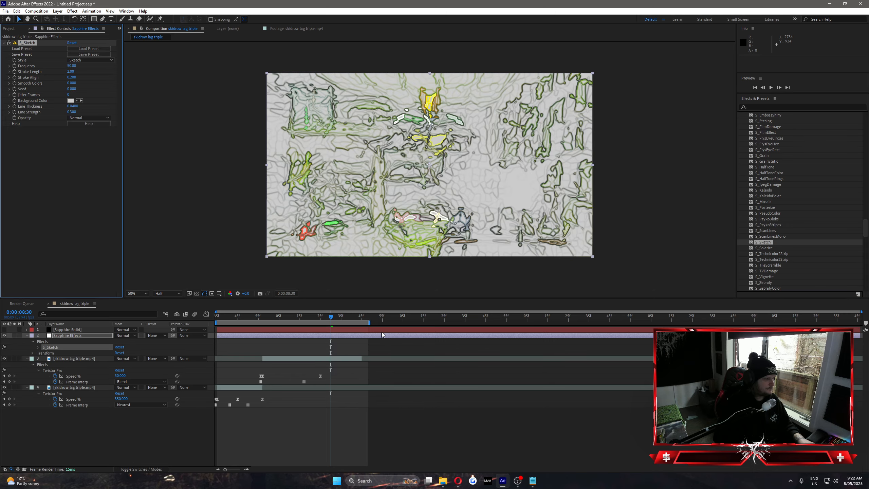
mouse_move(325, 320)
mouse_down()
mouse_move(294, 320)
mouse_move(324, 321)
mouse_up()
drag(76, 69, 190, 80)
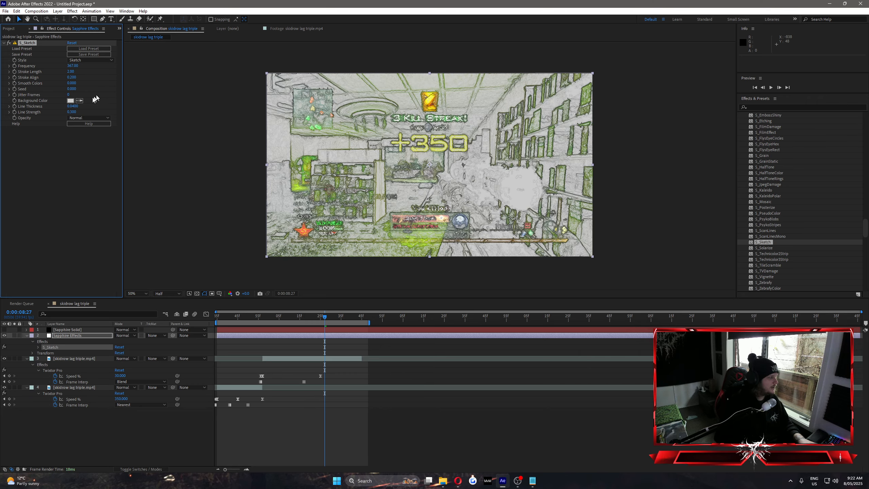
click(70, 100)
drag(152, 172, 140, 268)
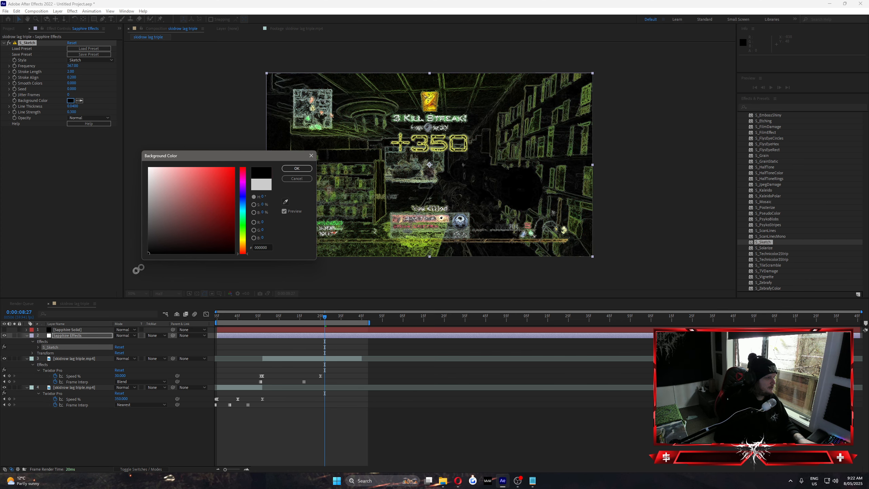
click(297, 168)
drag(325, 319, 296, 317)
key(Delete)
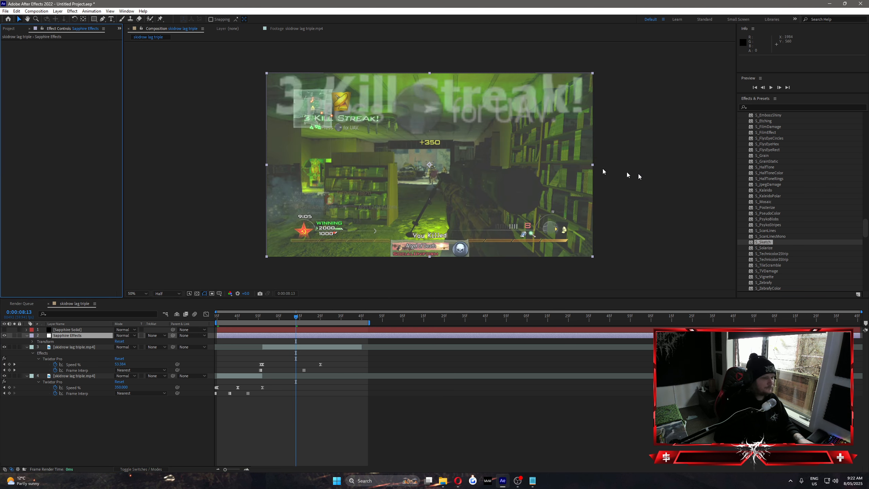
Try S_Solarize on the Sapphire Effects layer with Threshold lowered to 0 and the Invert option toggled, and remove it
scroll(814, 221, down, 3)
click(765, 203)
drag(765, 202, 340, 317)
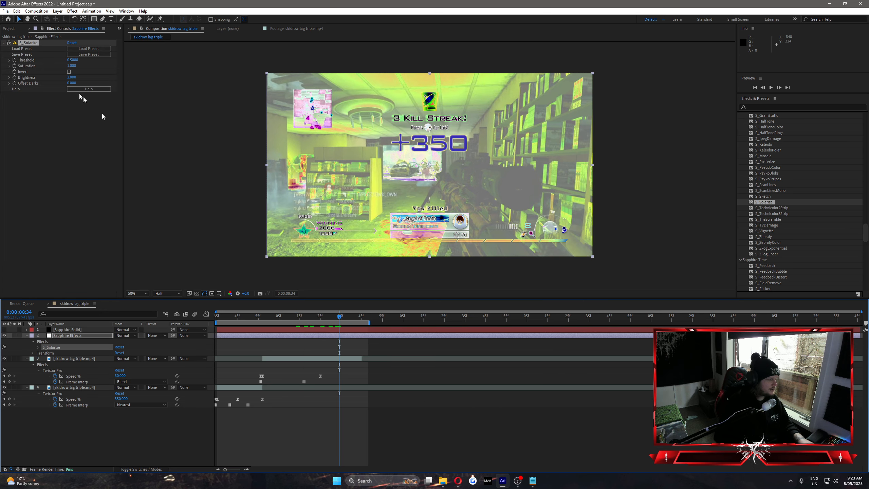
mouse_move(73, 59)
mouse_down()
mouse_move(89, 61)
mouse_move(65, 66)
mouse_up()
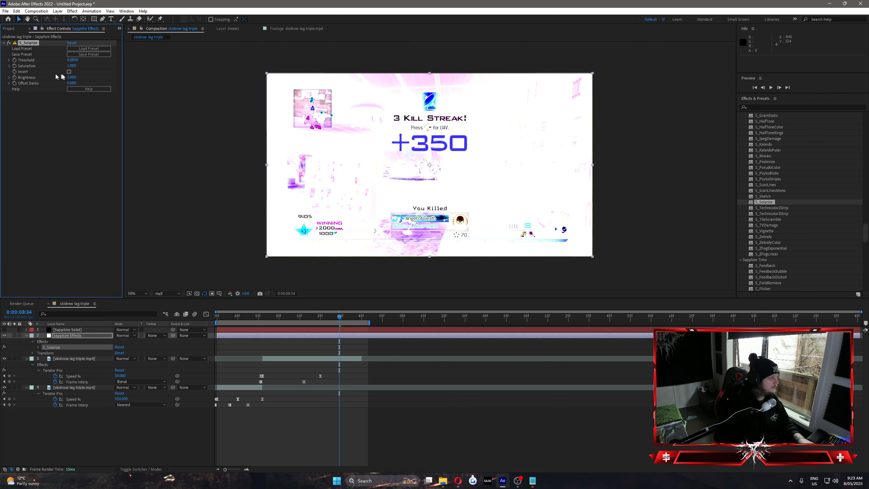
click(67, 72)
click(28, 42)
key(Delete)
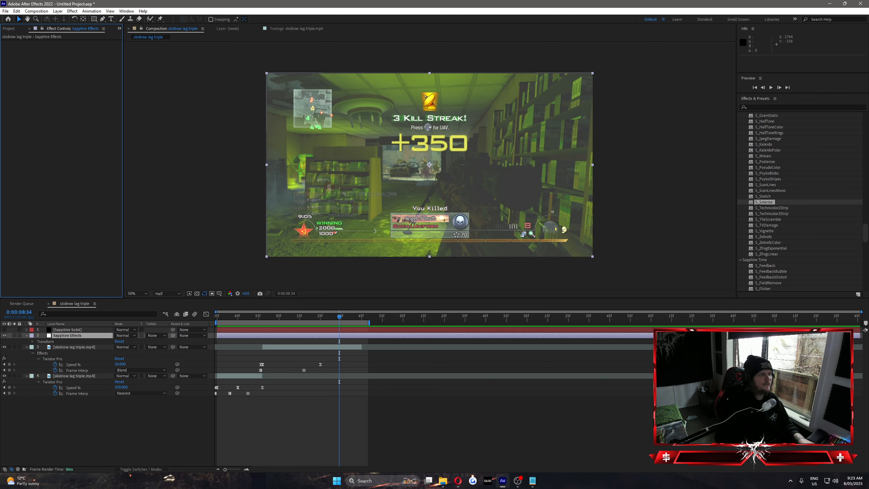
Try S_Technicolor2Strip on the Sapphire Effects layer with Red Filter changed to green, previewing other frames, and remove it
key(alt+Tab)
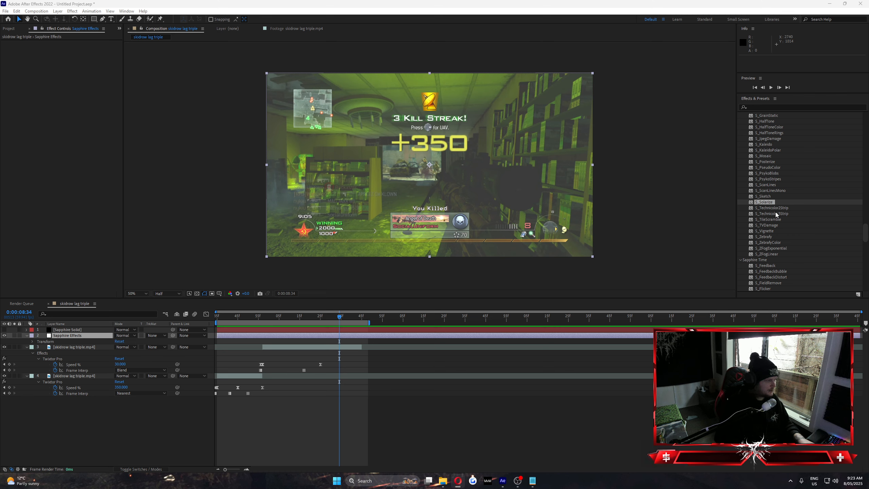
click(757, 209)
drag(767, 210, 332, 335)
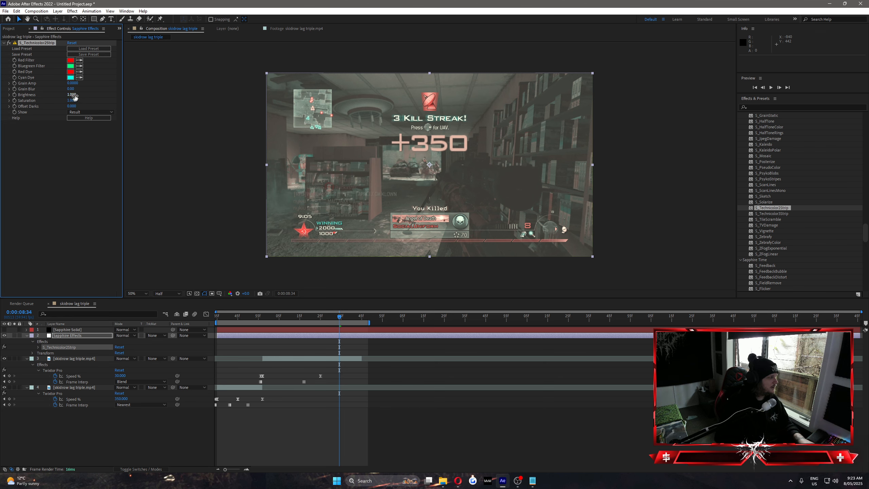
mouse_move(333, 316)
mouse_down()
mouse_move(281, 317)
mouse_move(330, 323)
mouse_up()
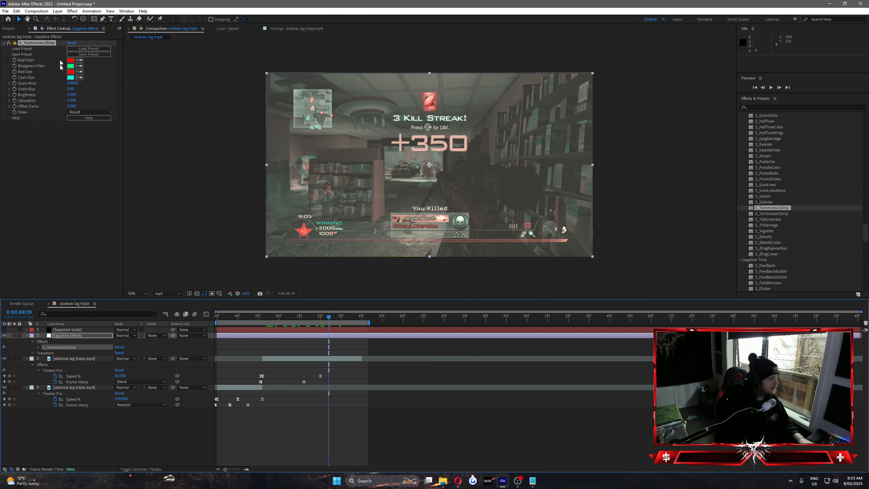
click(71, 60)
drag(246, 192, 243, 232)
click(298, 170)
drag(333, 316, 311, 323)
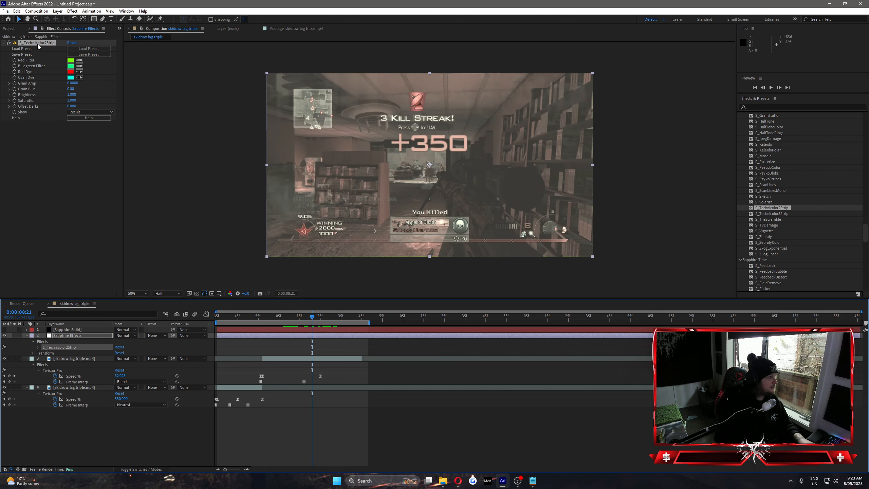
key(Delete)
Try S_Technicolor3Strip on the Sapphire Effects layer with Key Layer Density at 0 and increased Amount, Grain Amp and Grain Blur, and remove it
click(762, 215)
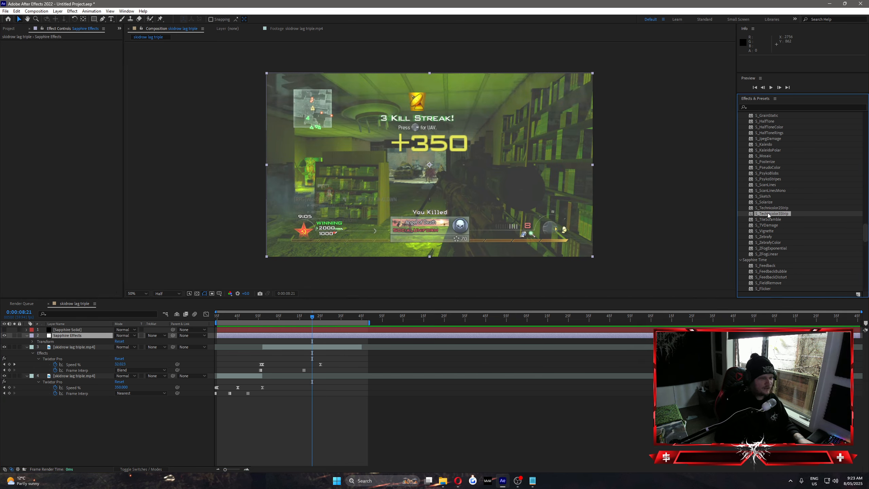
drag(768, 215, 328, 333)
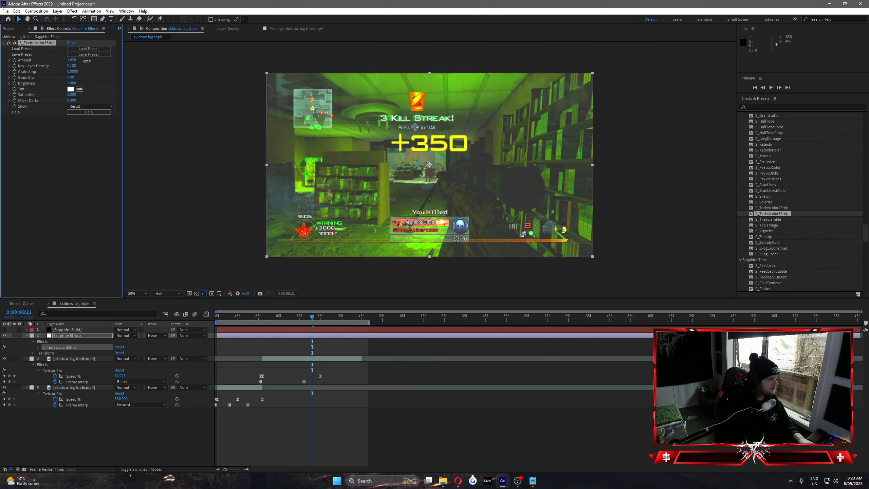
drag(87, 60, 75, 76)
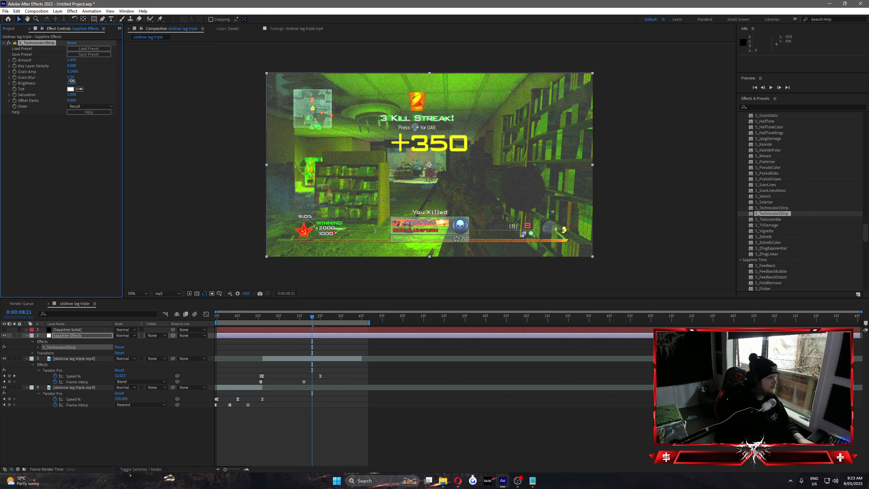
mouse_move(72, 83)
mouse_down()
mouse_move(89, 83)
mouse_move(69, 83)
mouse_up()
click(40, 43)
key(Delete)
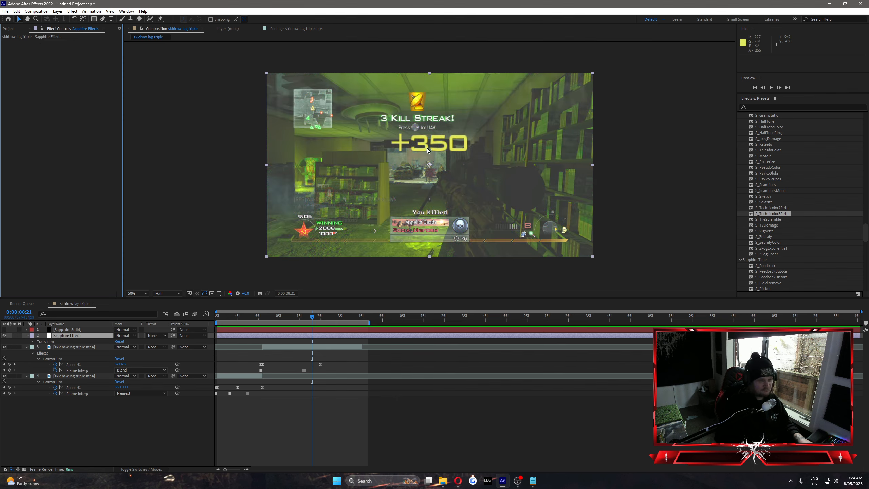
Try S_TileScramble on the Sapphire Effects layer with Scramble Speed lowered to 0, and remove it
click(767, 220)
drag(764, 221, 332, 334)
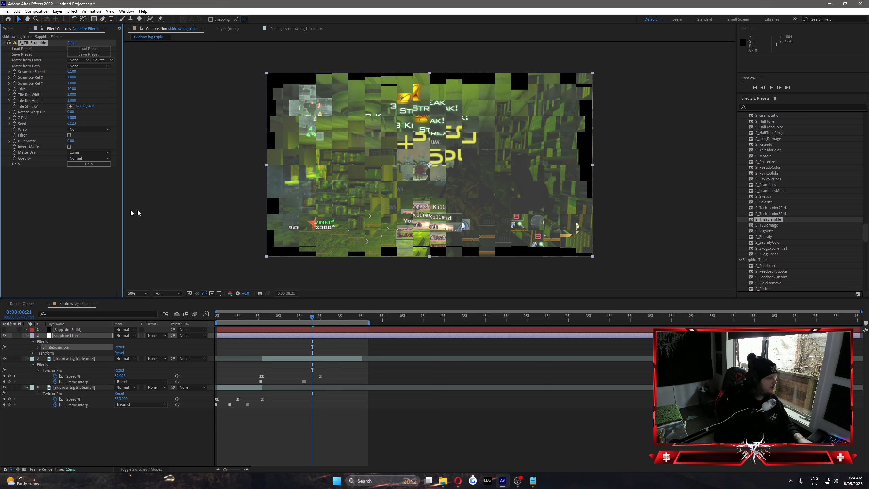
drag(72, 72, 135, 139)
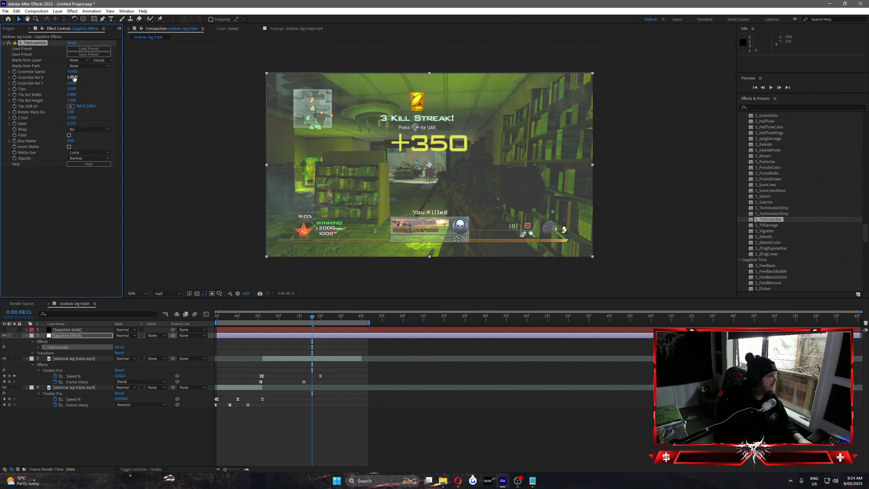
drag(78, 75, 91, 90)
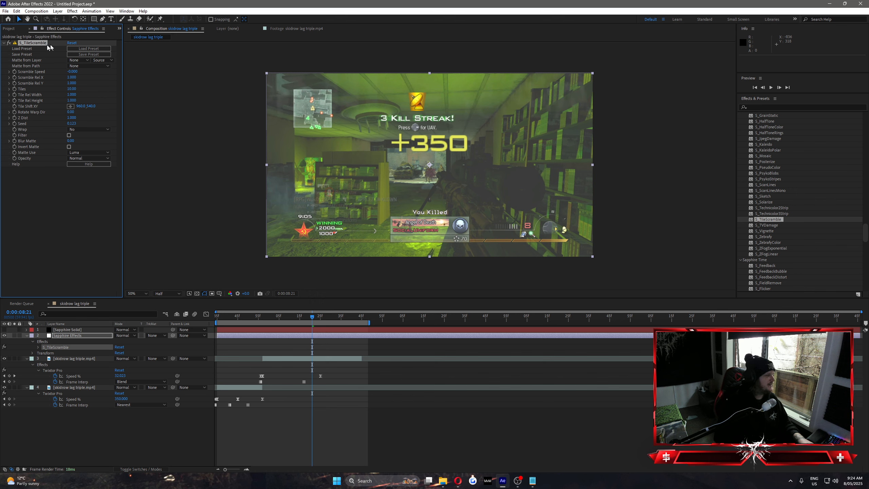
key(Delete)
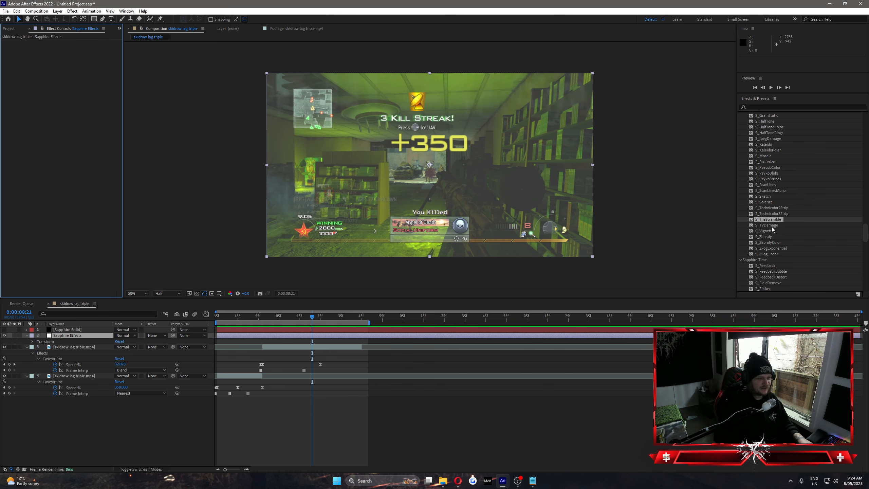
Try S_TVDamage on the Sapphire Effects layer with a much higher Reception Master, previewing several frames, and remove it
drag(768, 225, 347, 334)
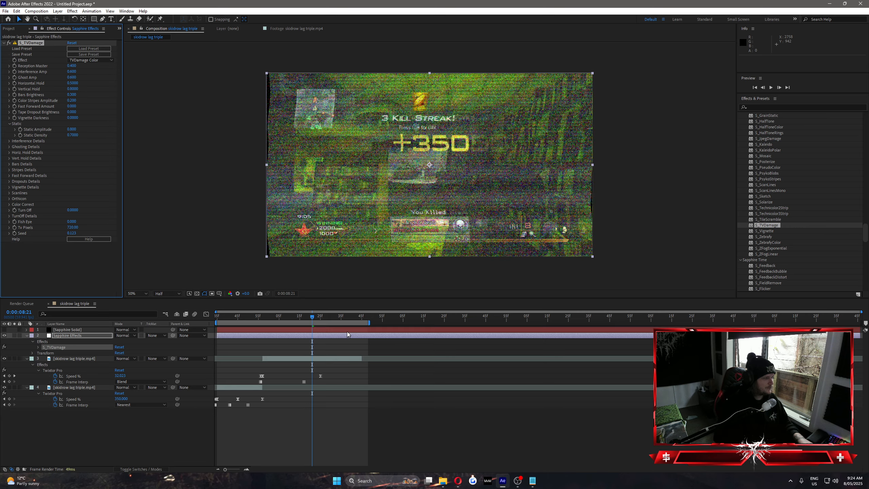
drag(297, 315, 332, 321)
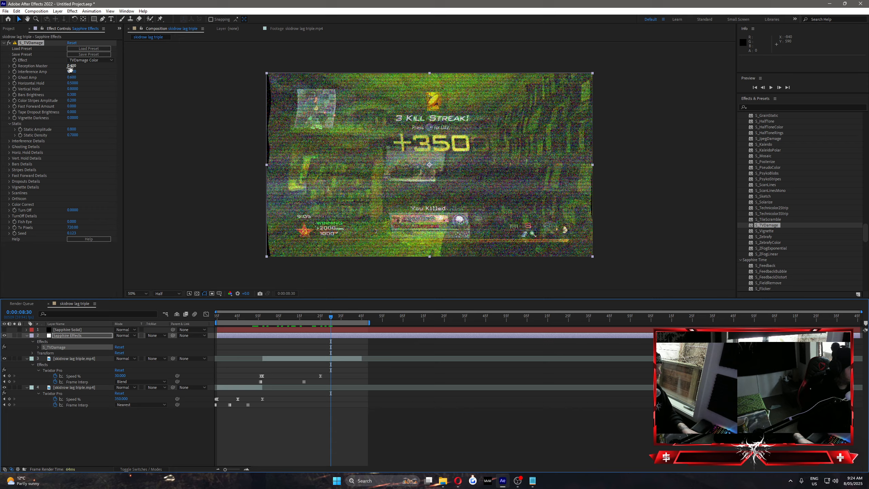
drag(70, 66, 135, 66)
drag(328, 321, 366, 325)
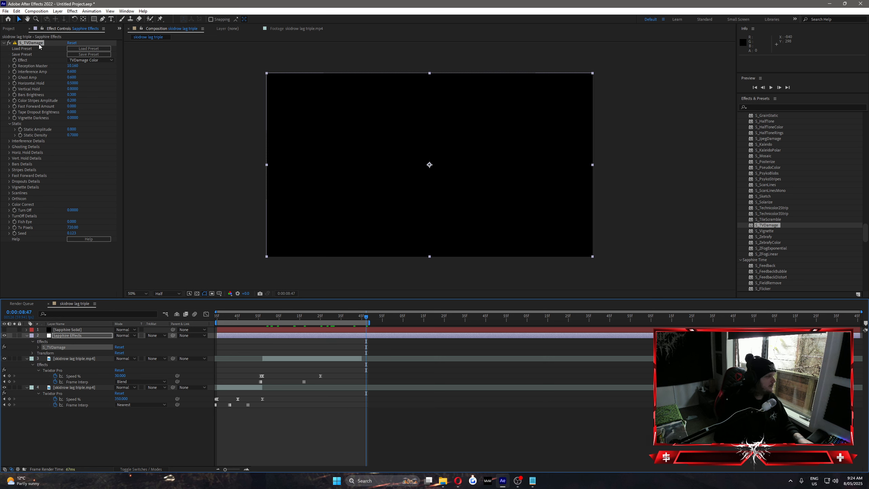
key(Delete)
mouse_move(305, 320)
mouse_down()
mouse_move(320, 321)
mouse_move(308, 321)
mouse_up()
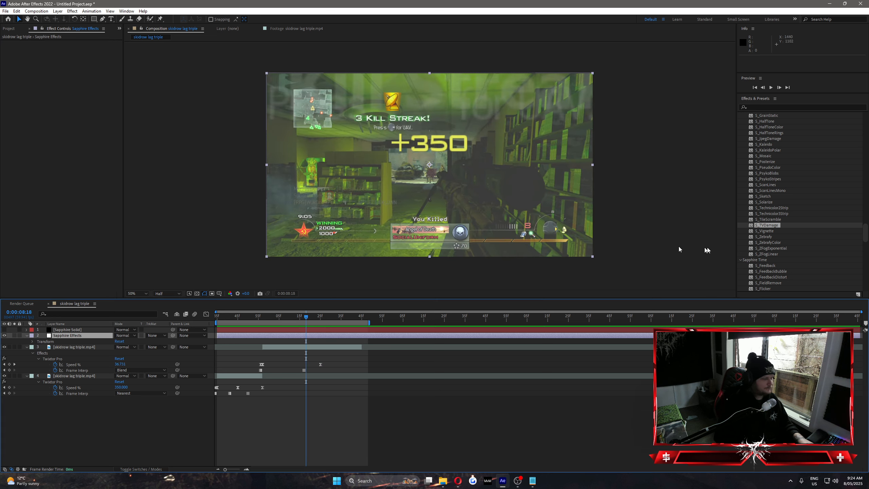
Try S_Vignette with its default settings on the Sapphire Effects layer, preview the clip, and remove the effect
click(768, 237)
click(758, 231)
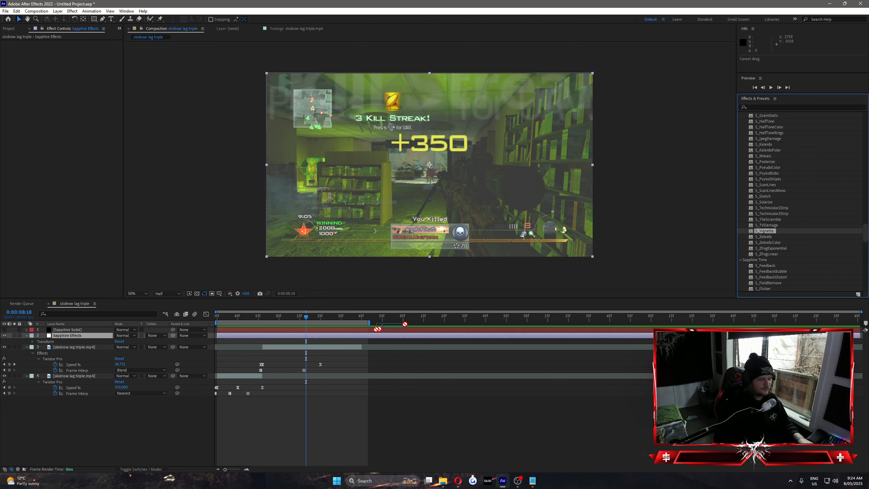
drag(405, 324, 307, 320)
key(space)
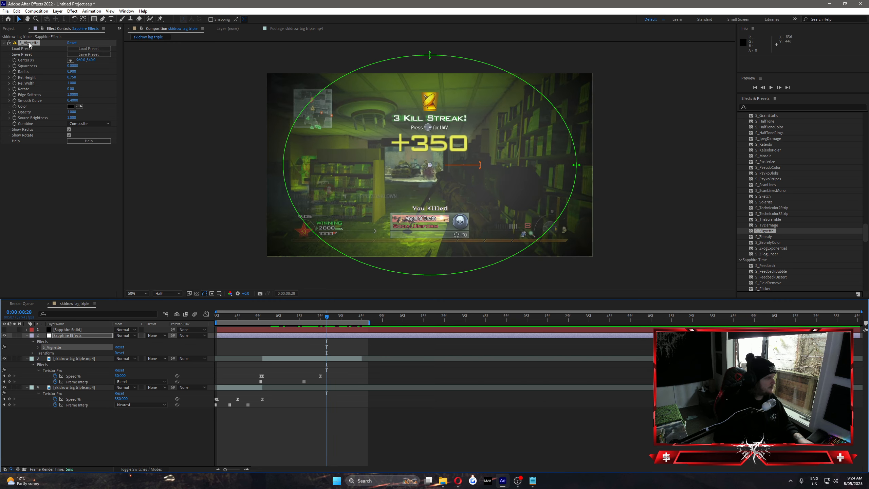
key(Delete)
Try S_Zebrafy on the Sapphire Effects layer with Source Blur at 0 and a higher Frequency, and remove it
click(764, 237)
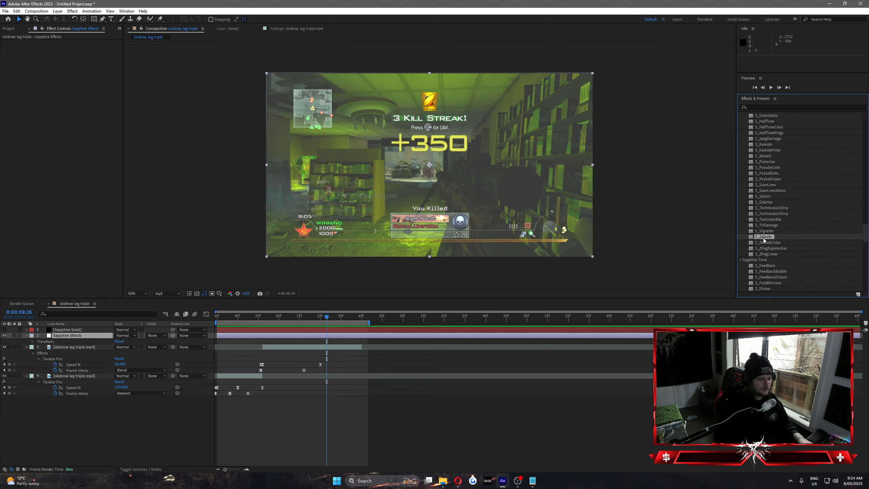
drag(764, 239, 337, 336)
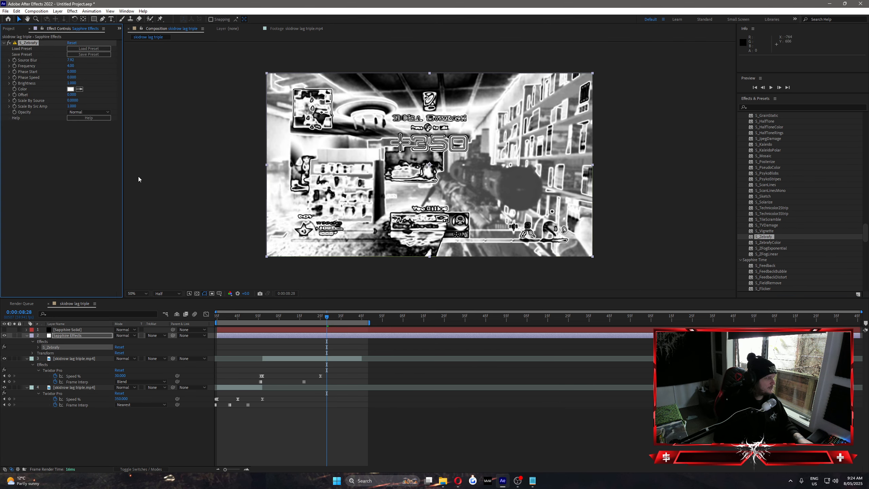
drag(71, 61, 89, 66)
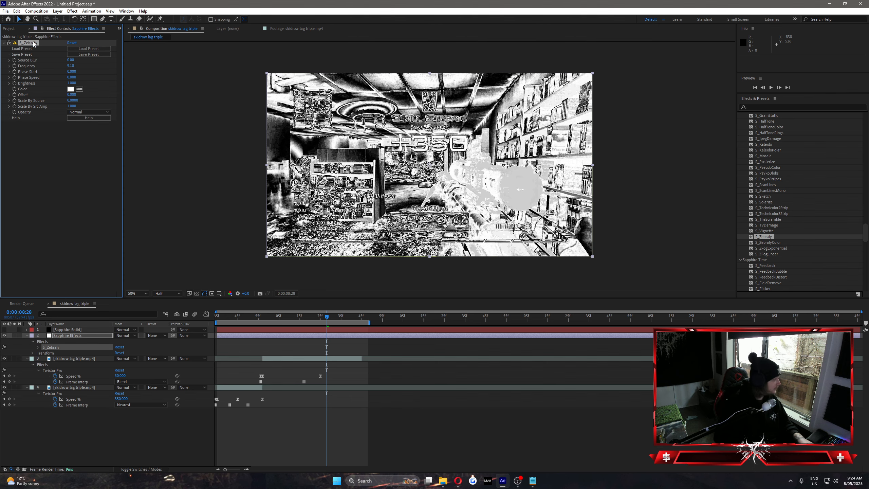
key(Delete)
Try S_ZebrafyColor on the Sapphire Effects layer with Frequency raised to about 5, and remove it
drag(768, 243, 331, 335)
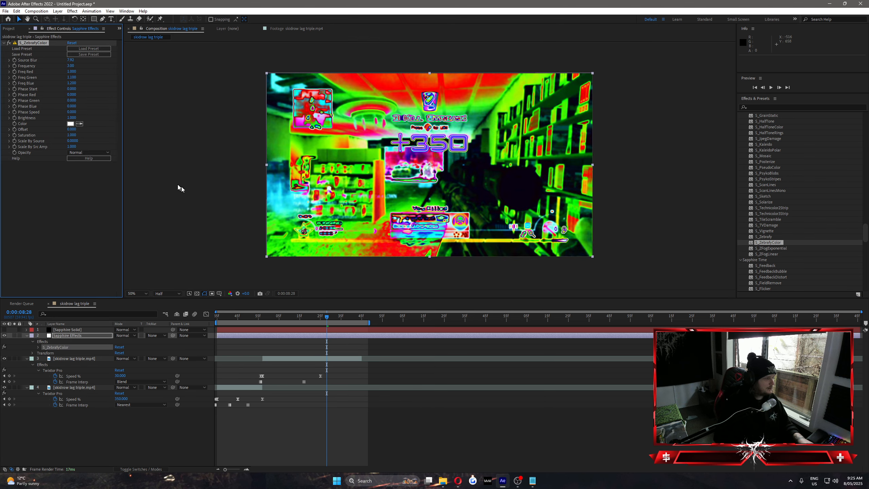
drag(74, 66, 83, 66)
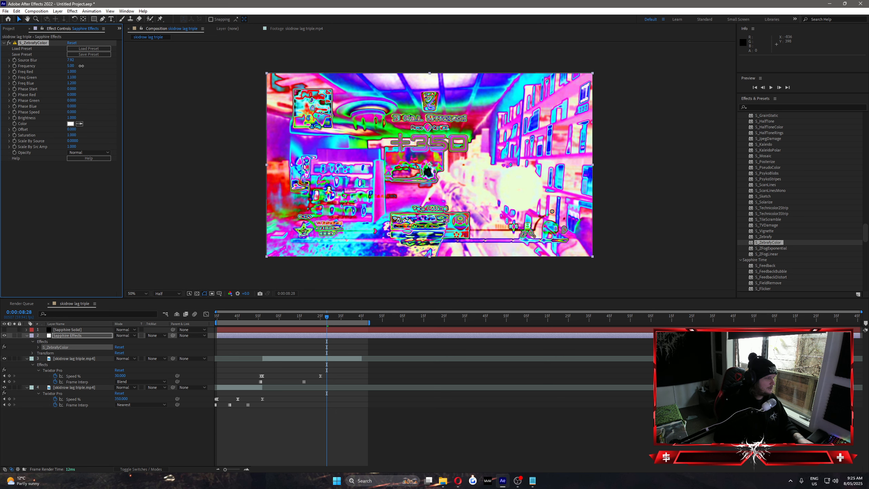
key(Delete)
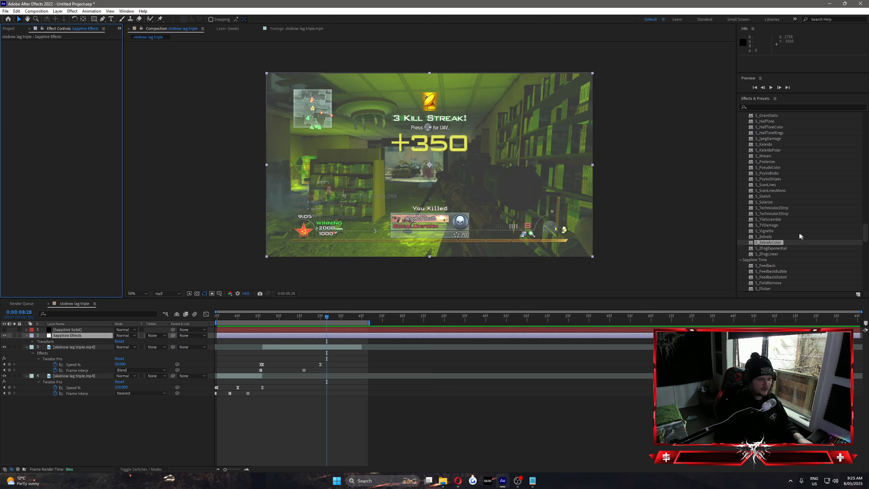
Try S_ZFogExponential on the Sapphire Effects layer, adjusting its Z Near and Z Far values, and remove it
click(772, 248)
scroll(780, 223, down, 2)
click(755, 224)
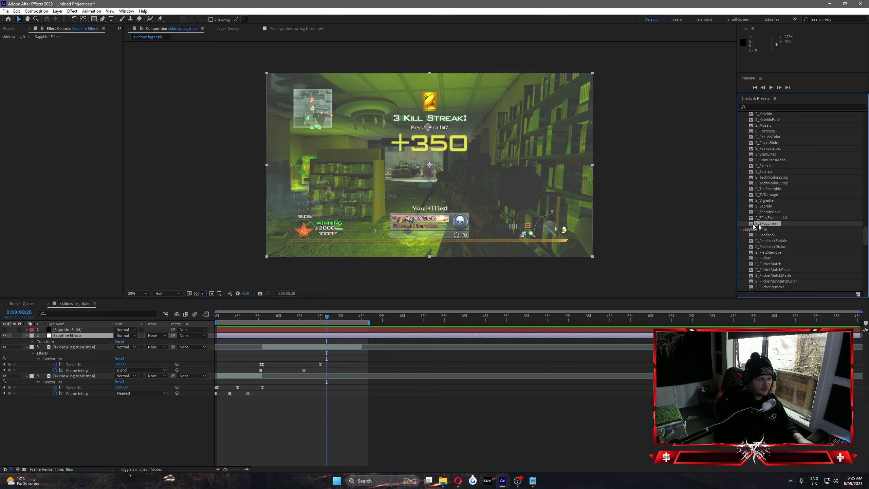
scroll(772, 208, down, 1)
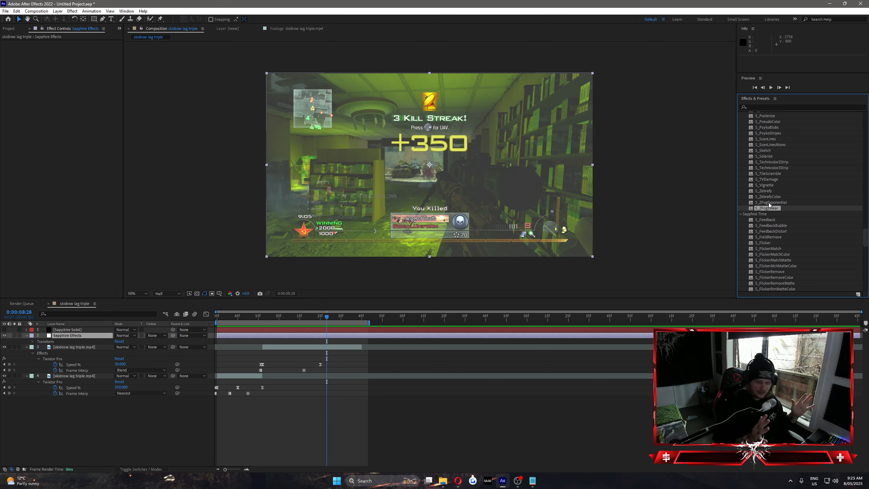
scroll(750, 175, down, 2)
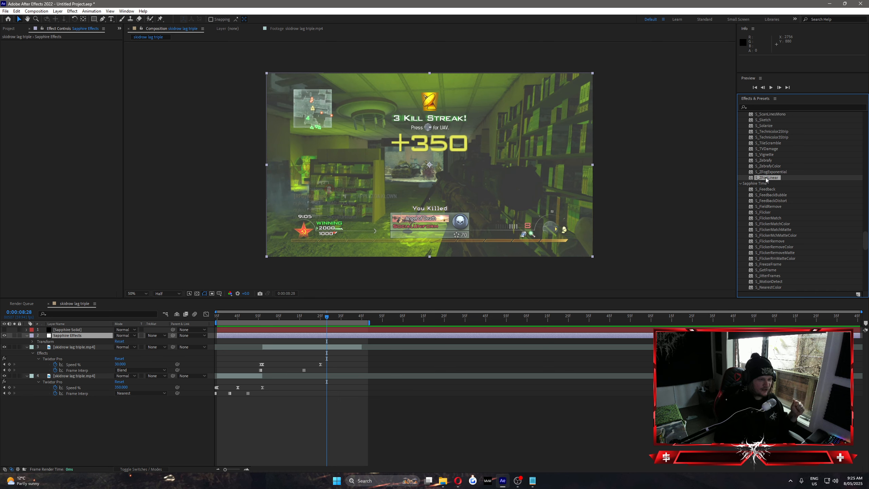
drag(770, 172, 93, 337)
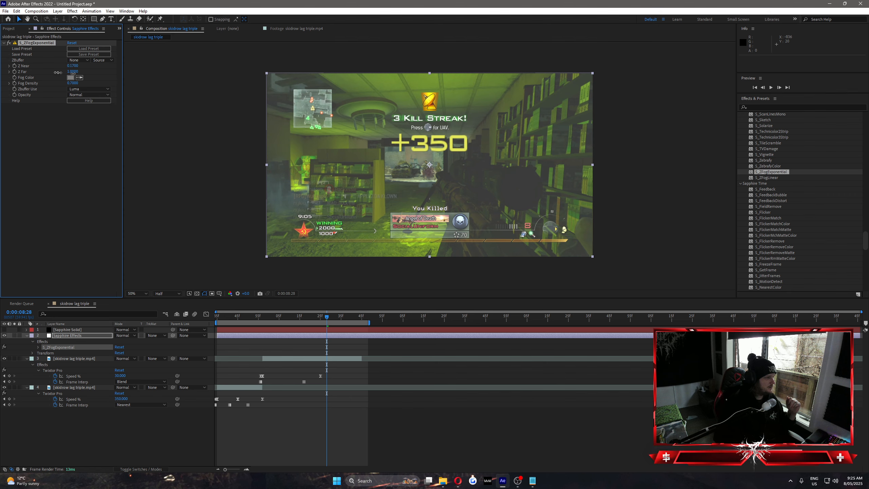
drag(58, 72, 68, 67)
key(Delete)
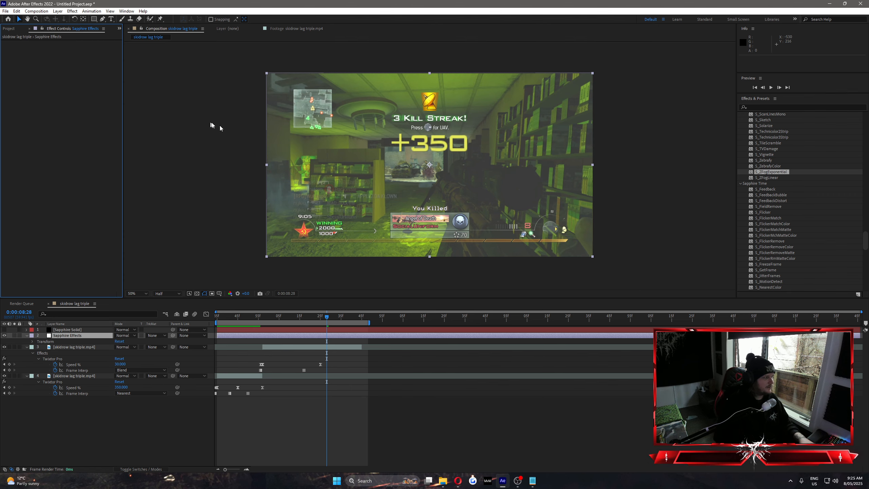
Look through the Sapphire Time and Sapphire Transitions effects in the effects list
click(771, 174)
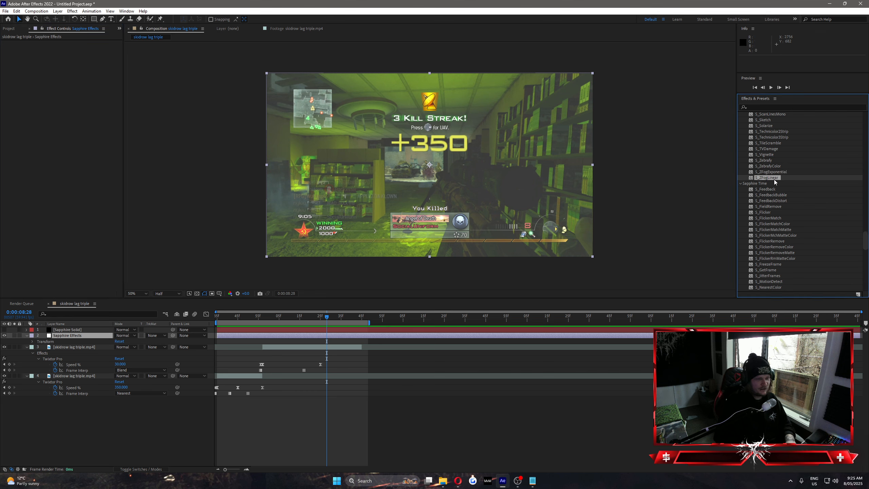
scroll(775, 179, down, 10)
scroll(784, 172, down, 5)
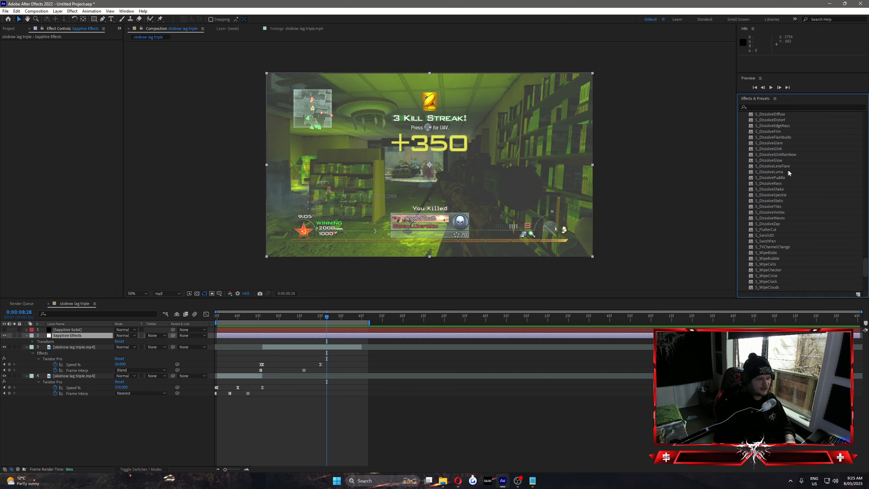
scroll(793, 173, up, 8)
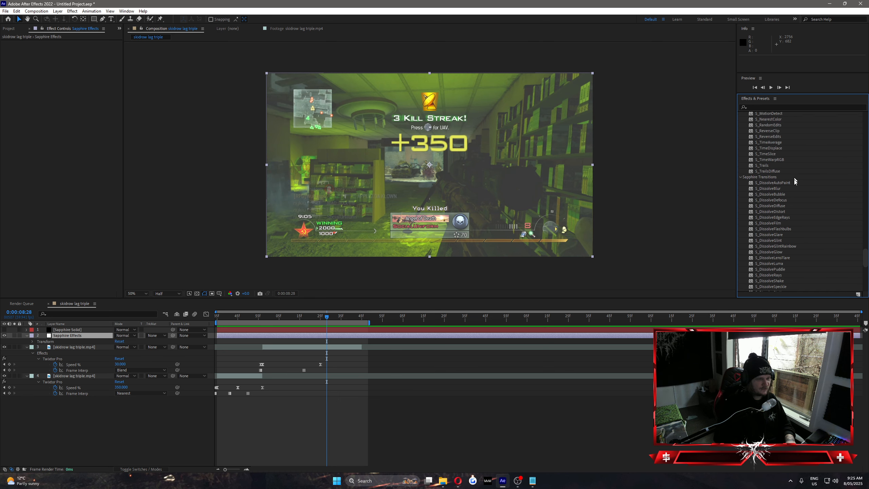
scroll(801, 186, down, 1)
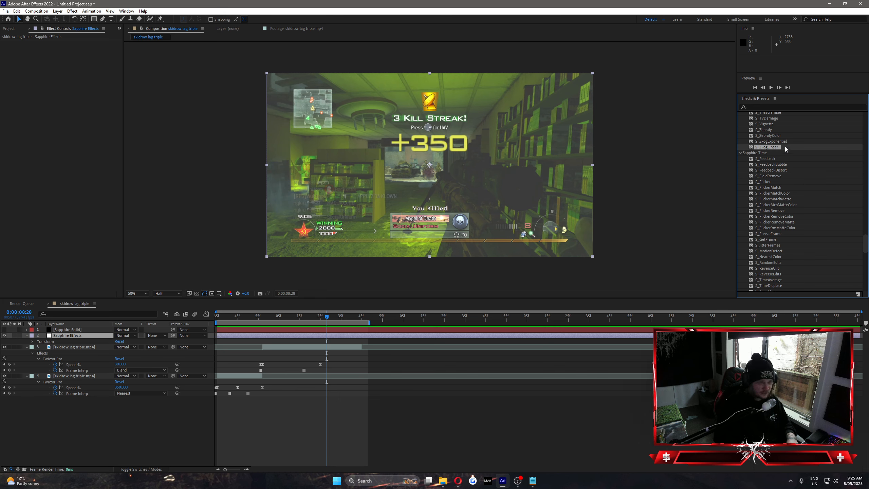
scroll(785, 147, up, 5)
scroll(786, 165, down, 4)
Try S_Feedback on the Sapphire Effects layer, raising Prev Brightness and setting Rotate to 0 and then about 1670, and remove it
drag(765, 173, 318, 336)
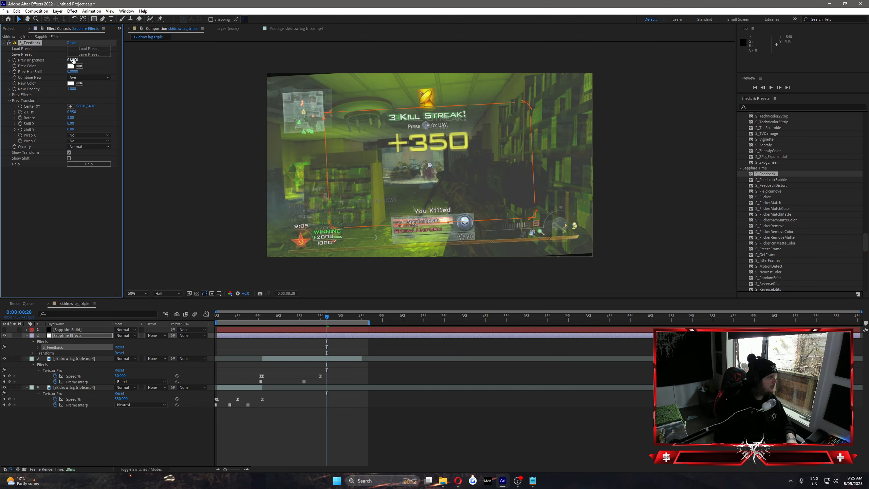
drag(79, 60, 65, 63)
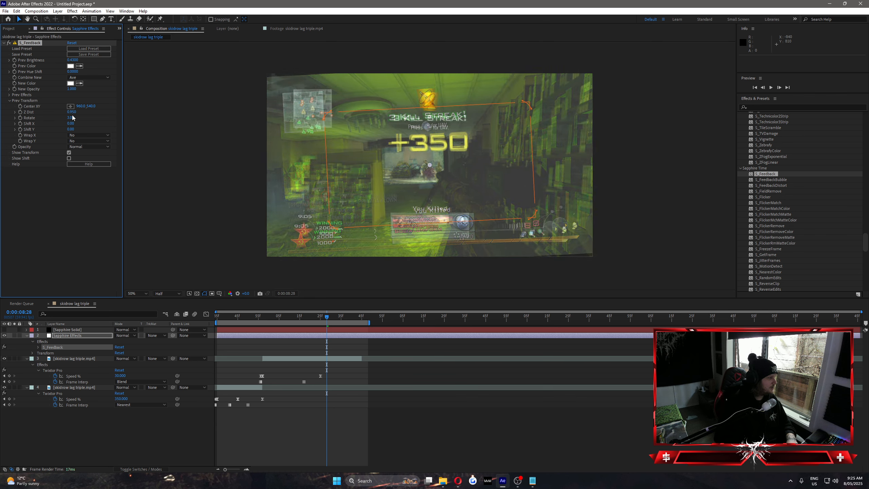
key(Return)
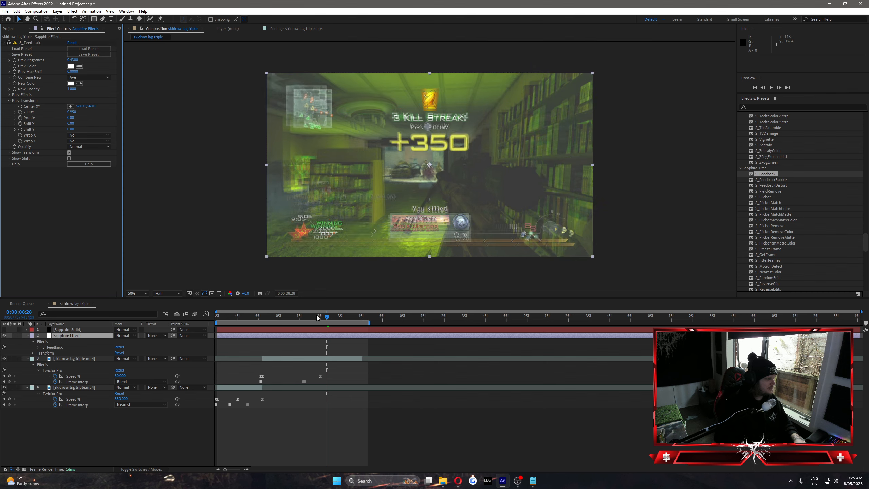
mouse_move(317, 318)
mouse_down()
mouse_move(263, 319)
mouse_move(317, 318)
mouse_up()
drag(71, 119, 703, 176)
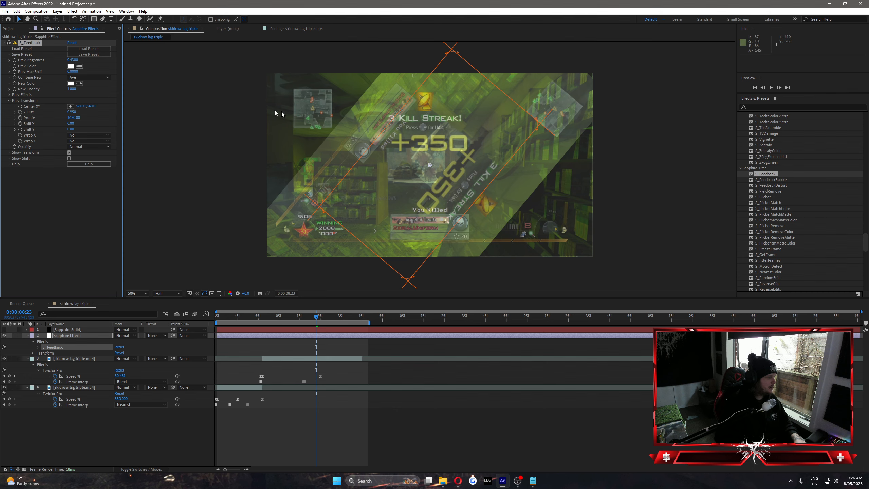
click(81, 79)
click(89, 76)
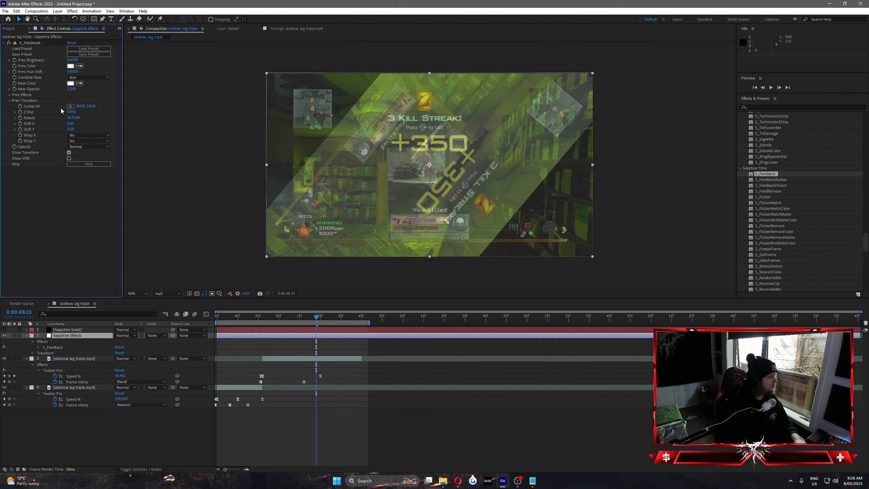
click(31, 42)
key(Delete)
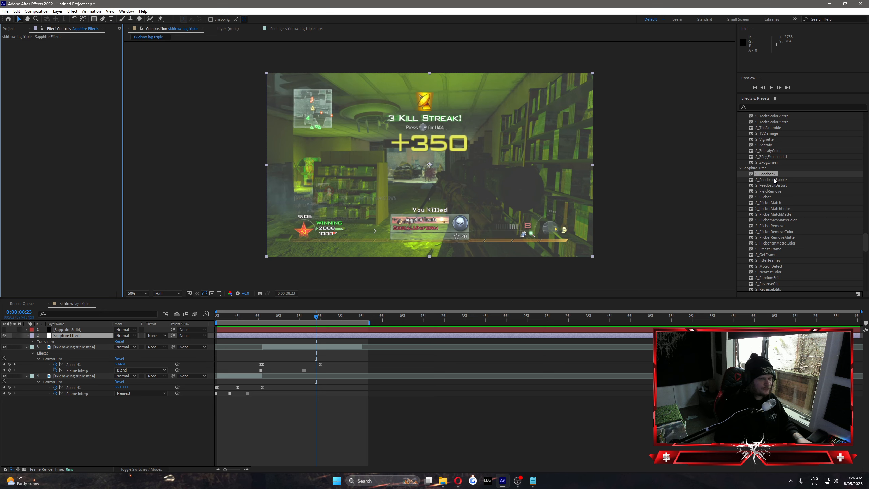
Try S_FeedbackBubble and S_FeedbackDistort with default settings on the Sapphire Effects layer, removing each one after viewing it
drag(774, 180, 353, 334)
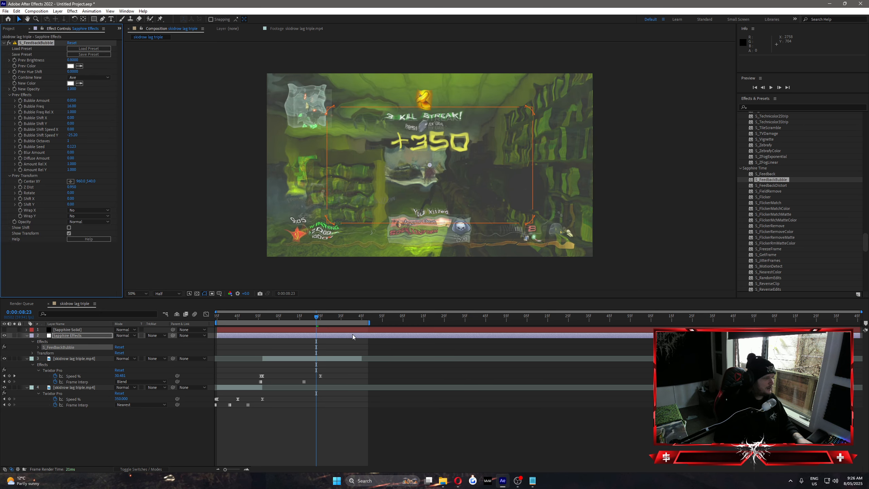
key(Delete)
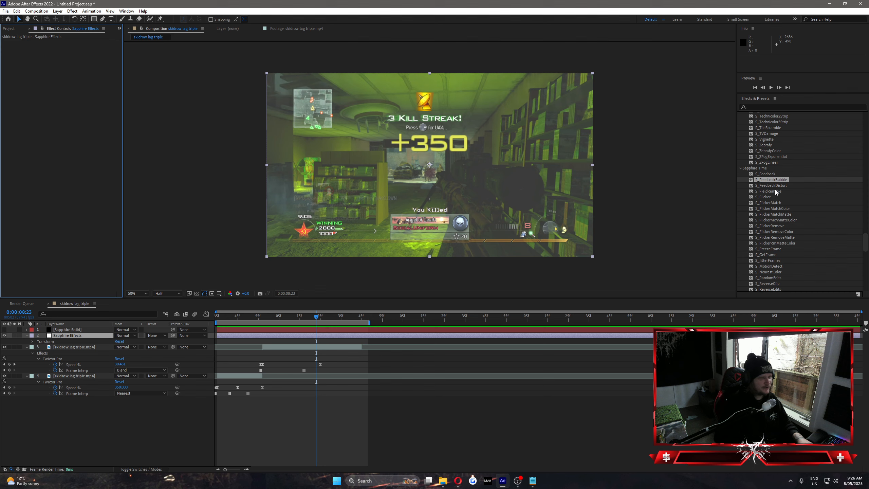
click(771, 185)
drag(519, 270, 333, 335)
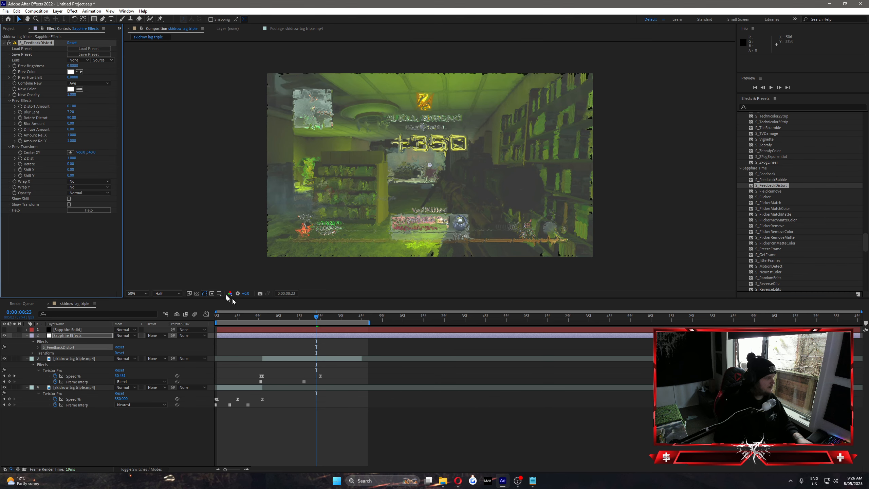
mouse_move(314, 320)
mouse_down()
mouse_move(287, 315)
mouse_move(322, 314)
mouse_up()
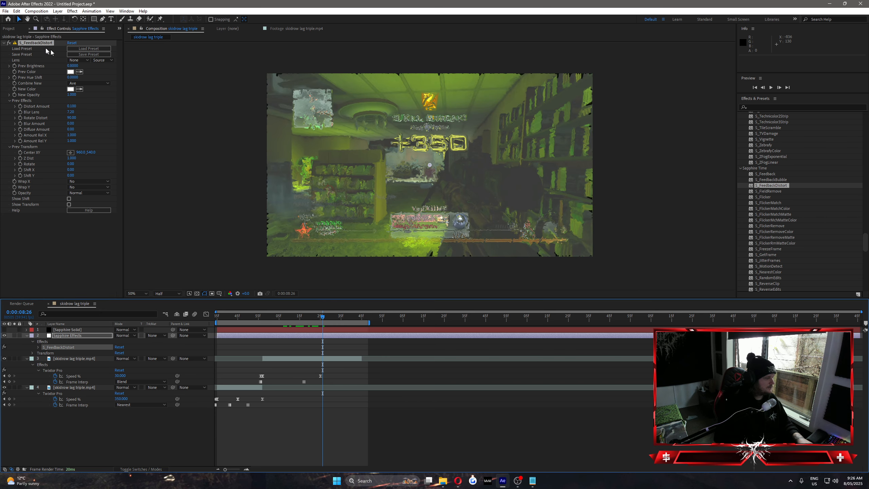
key(Delete)
Try S_FieldRemove on the Sapphire Effects layer with changed Scale, Threshold and Blur Mo Matte values, scrub the clip, and remove it
click(767, 191)
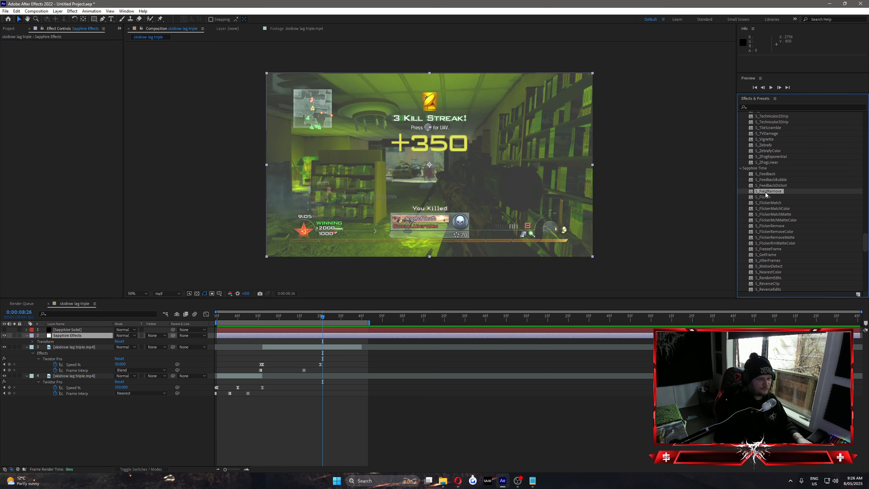
drag(691, 230, 333, 335)
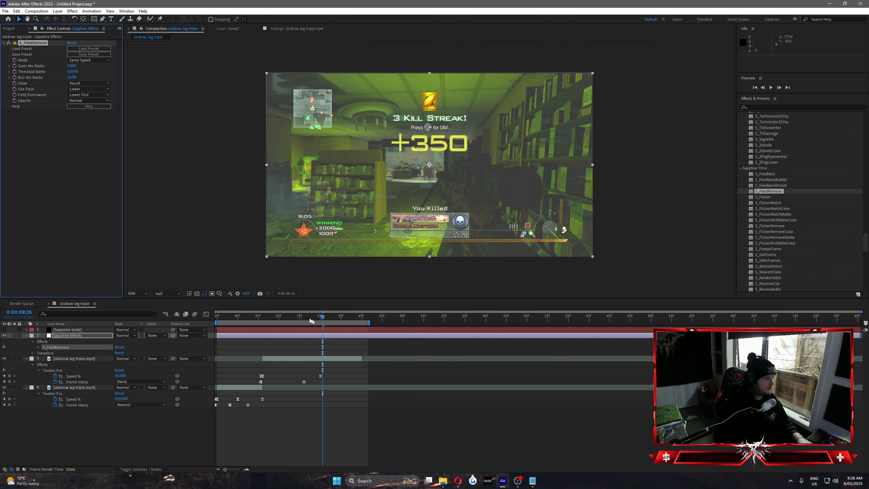
drag(70, 65, 71, 65)
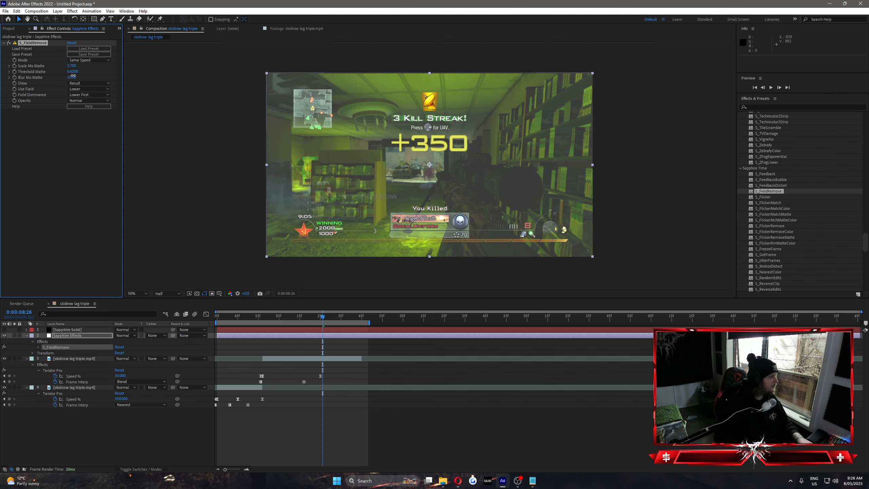
drag(314, 310, 292, 315)
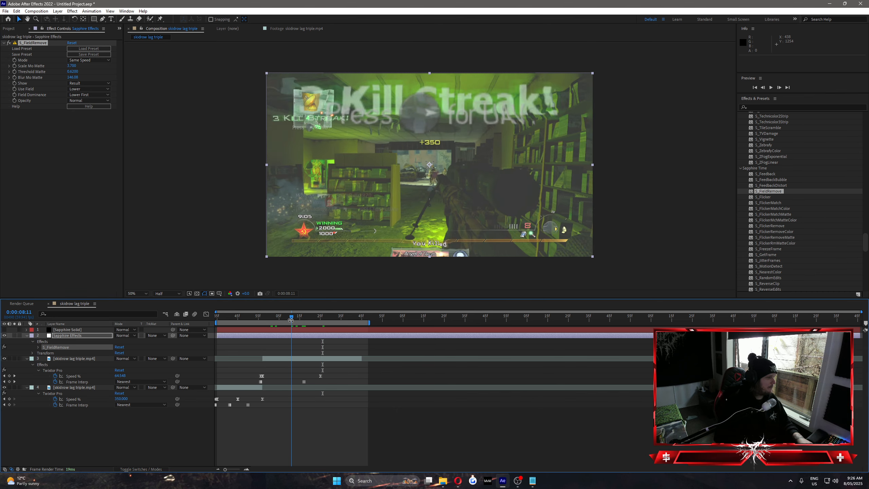
key(Delete)
Try S_Flicker and S_FlickerMatch with default settings on the Sapphire Effects layer, scrubbing the clip and removing each effect
drag(764, 197, 300, 323)
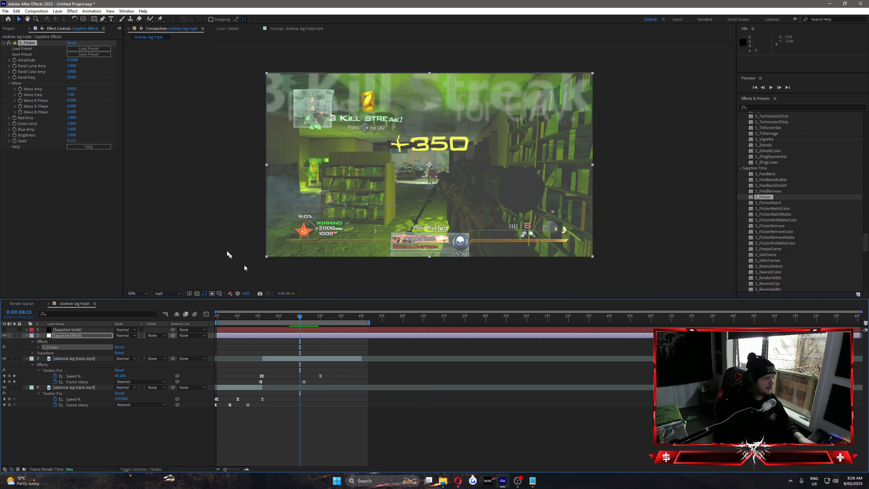
key(Delete)
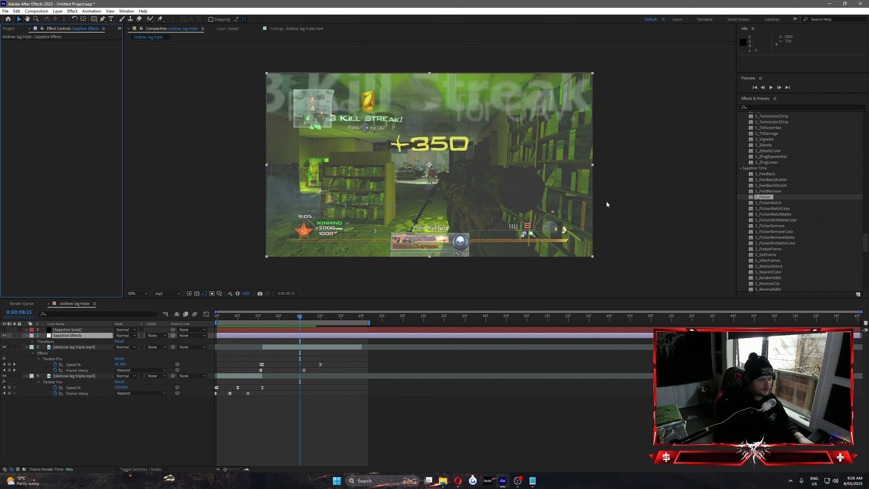
click(766, 204)
drag(325, 317, 302, 321)
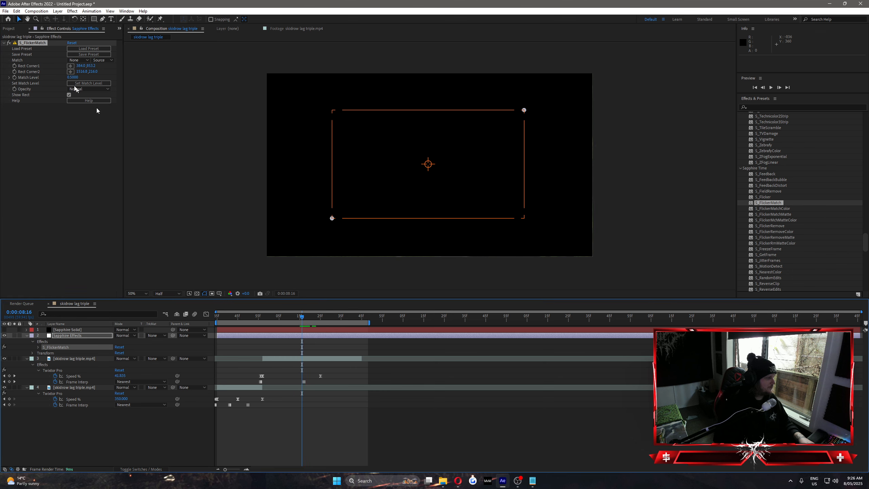
click(29, 44)
key(Delete)
Try S_FlickerMatchColor with a red Match Color and S_FlickerMatchMatte on the Sapphire Effects layer, removing each one
drag(770, 209, 320, 339)
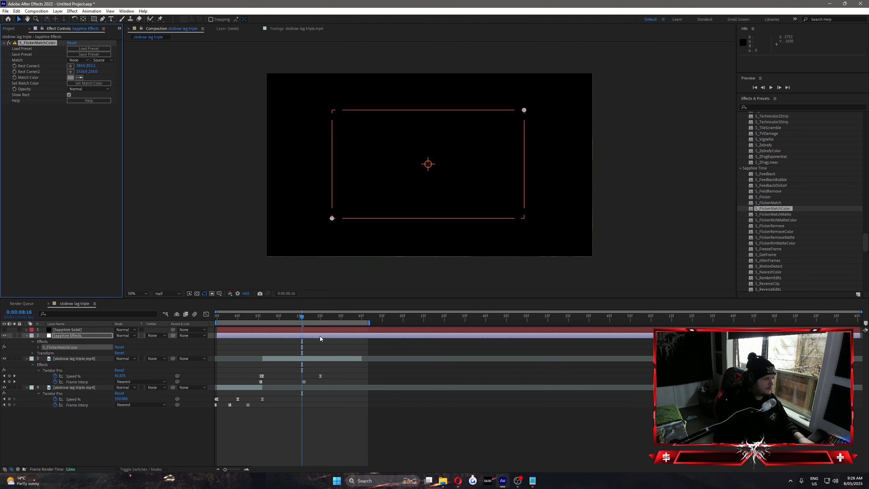
click(71, 78)
click(226, 181)
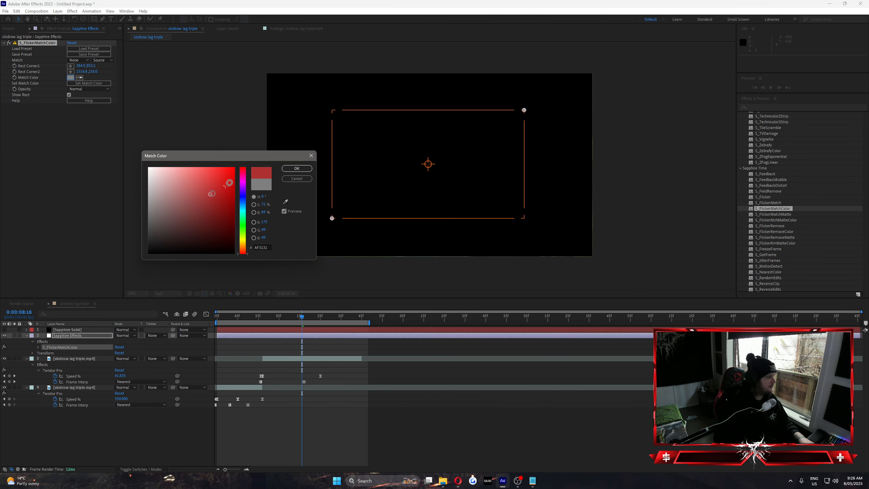
click(304, 169)
key(Delete)
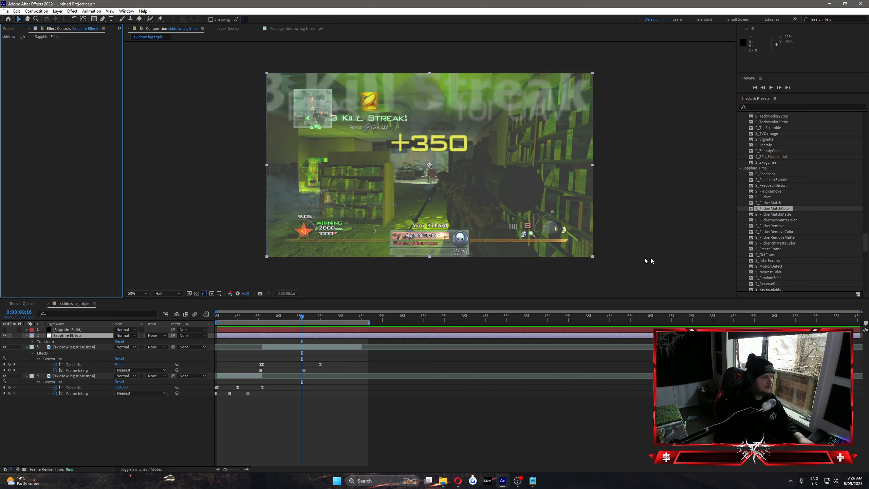
drag(767, 215, 336, 336)
key(Delete)
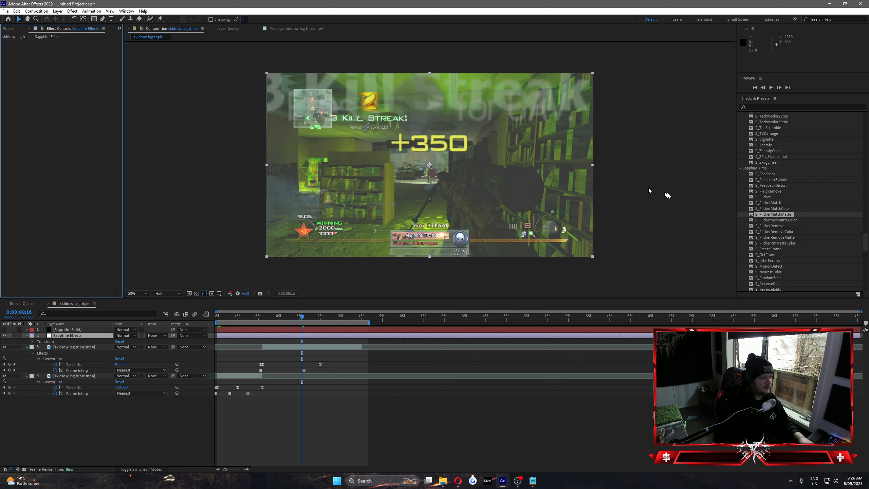
Try S_FreezeFrame on the Sapphire Effects layer with a raised Freeze Frames value, scrub the clip, and remove the effect
click(768, 232)
scroll(793, 220, down, 1)
click(777, 224)
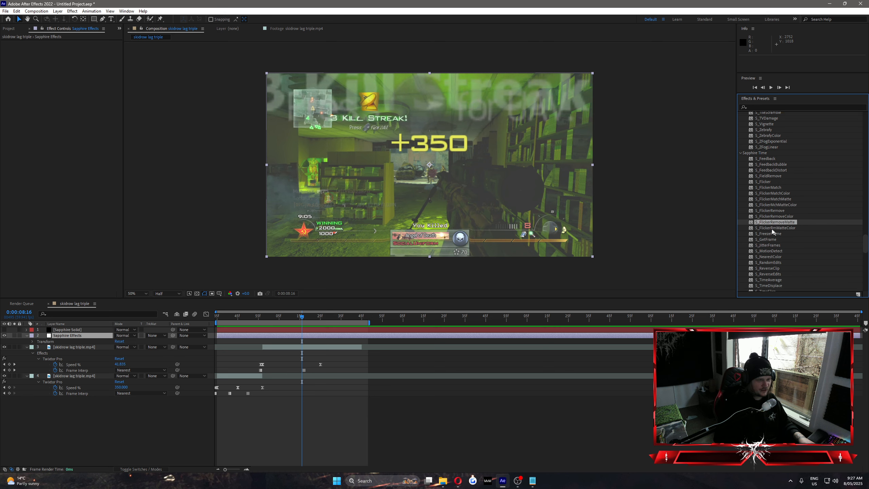
click(772, 228)
scroll(796, 213, down, 2)
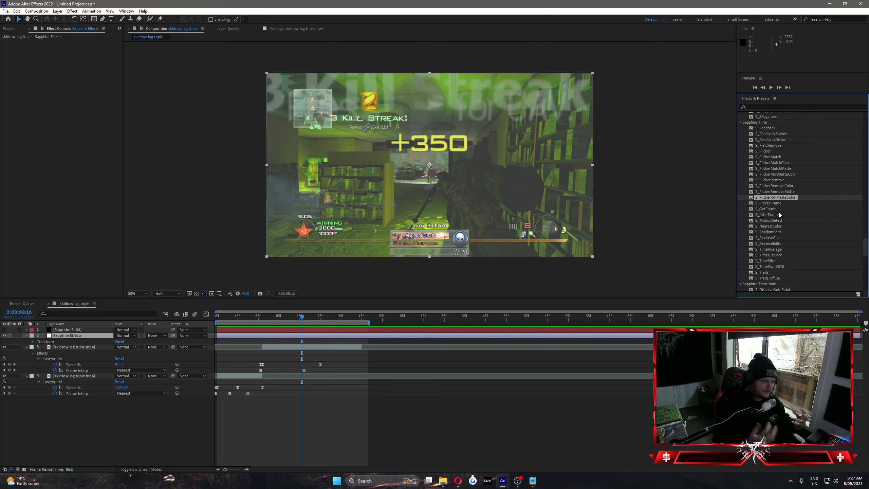
click(769, 203)
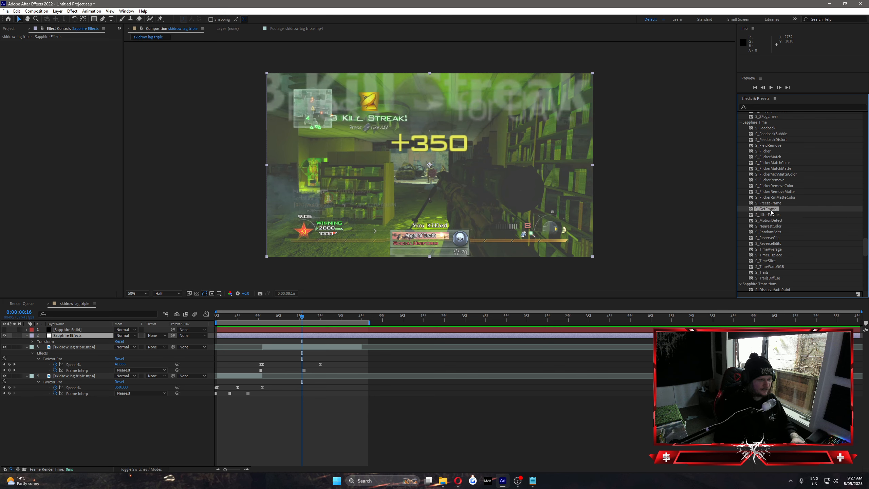
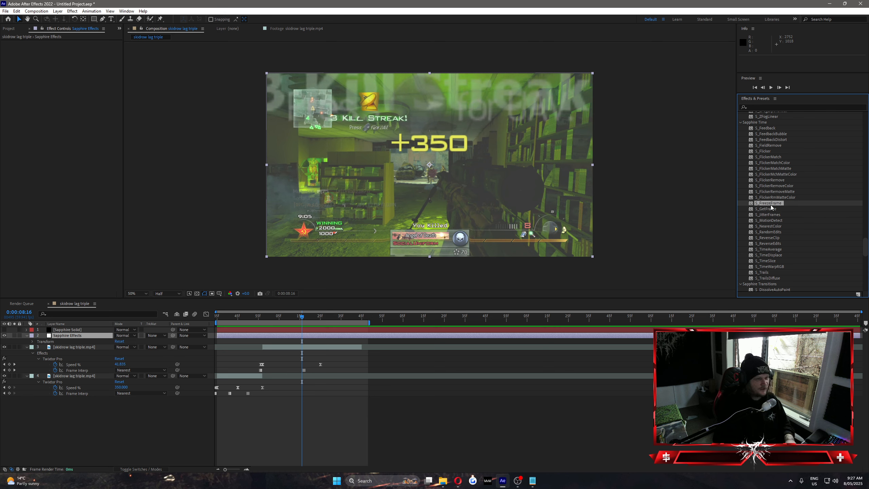
drag(770, 204, 298, 320)
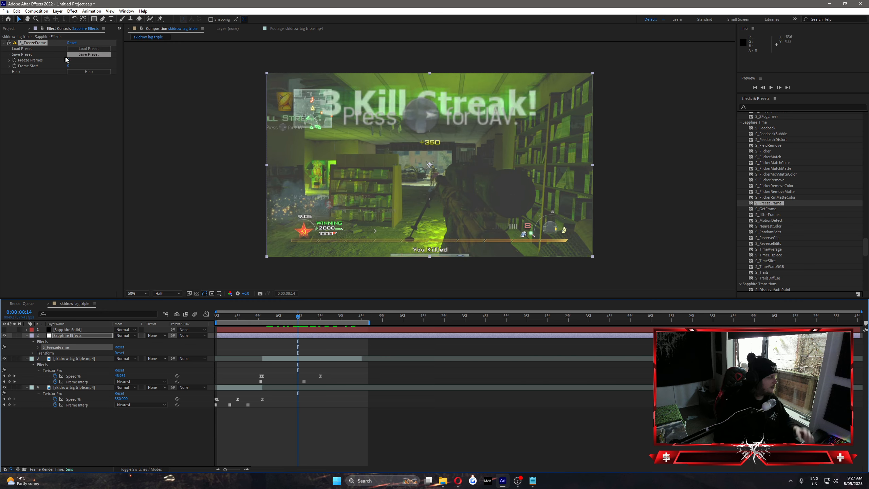
drag(69, 59, 223, 74)
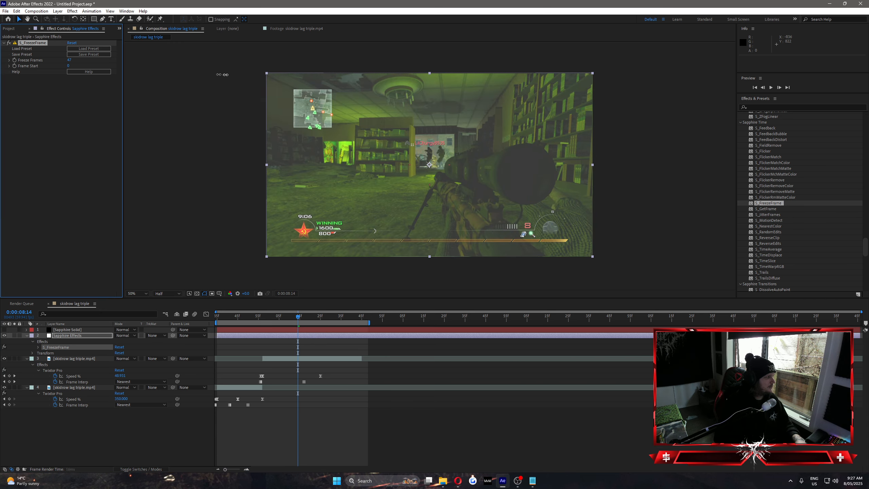
drag(301, 320, 275, 319)
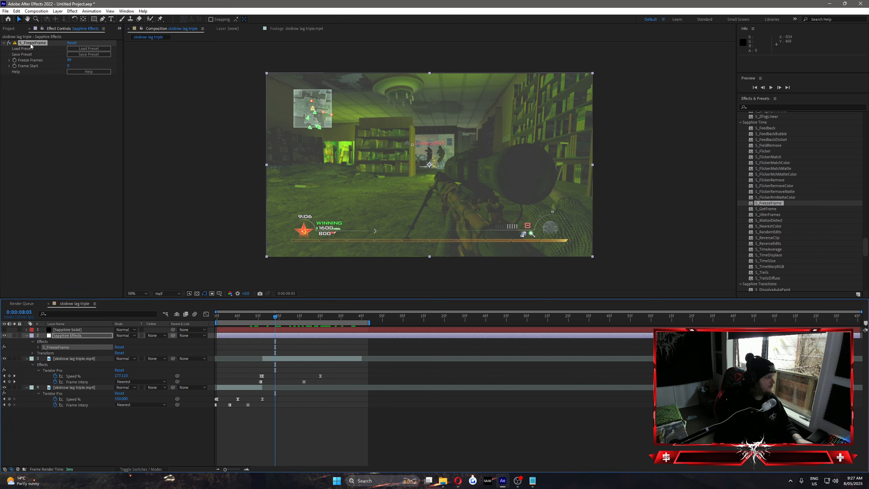
key(Delete)
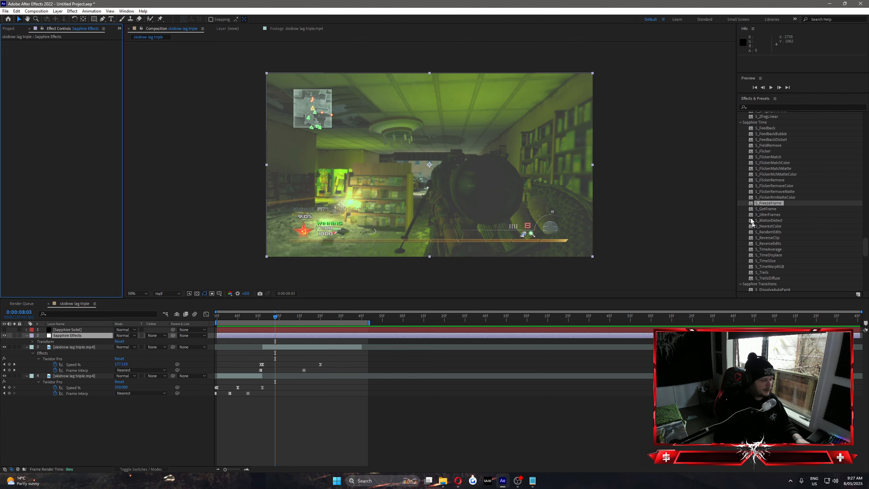
Apply S_GetFrame to the Sapphire Effects layer, try Get Frame values up to 3, and scrub the clip
drag(766, 209, 308, 334)
click(71, 61)
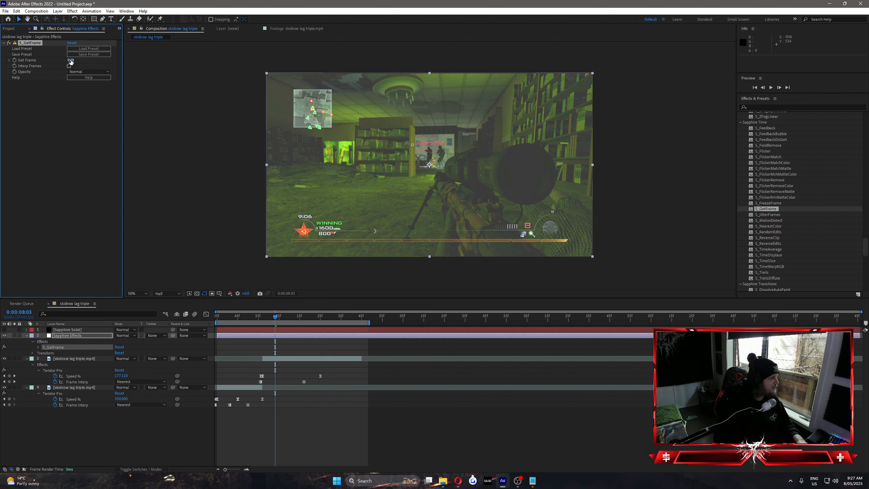
text(1)
click(102, 144)
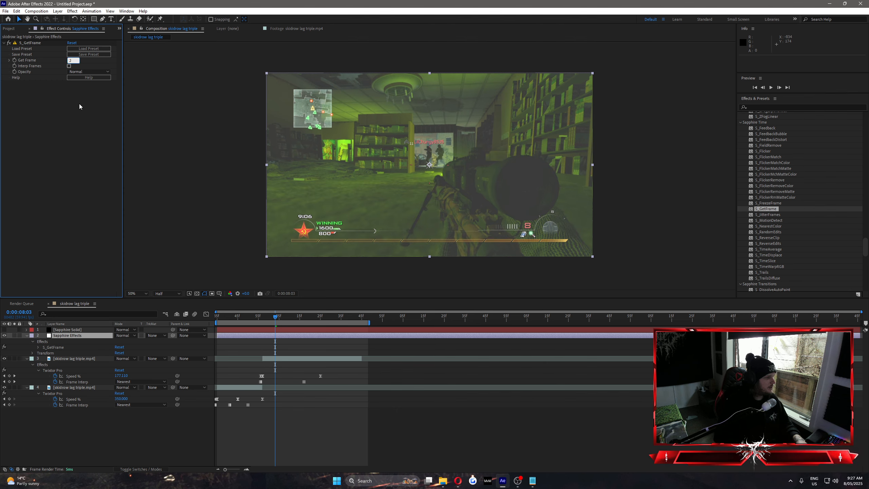
key(Return)
click(74, 61)
text(3)
key(Return)
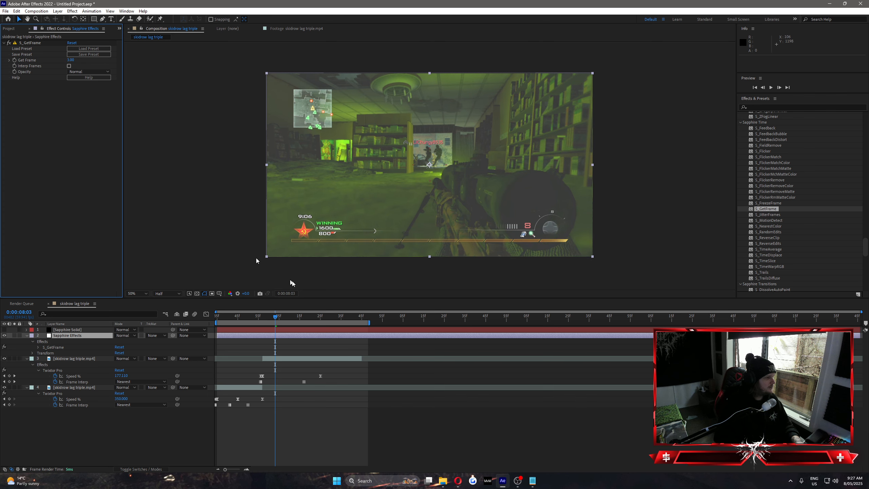
click(276, 315)
key(space)
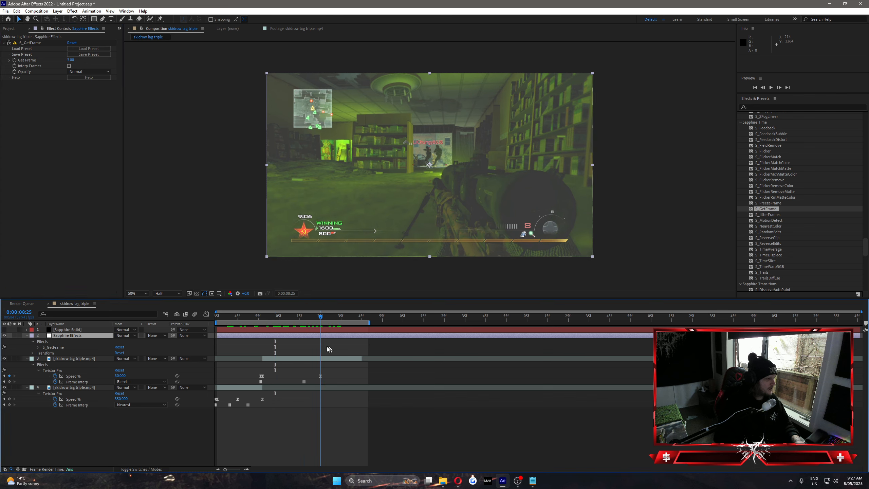
Set Get Frame to 5 on S_GetFrame, scrub the clip, and remove the effect
click(72, 61)
text(5)
click(88, 120)
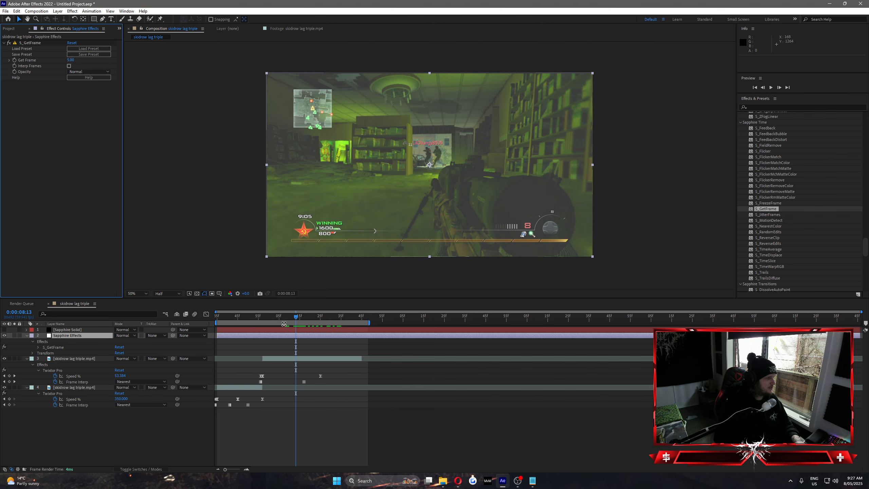
click(297, 319)
key(space)
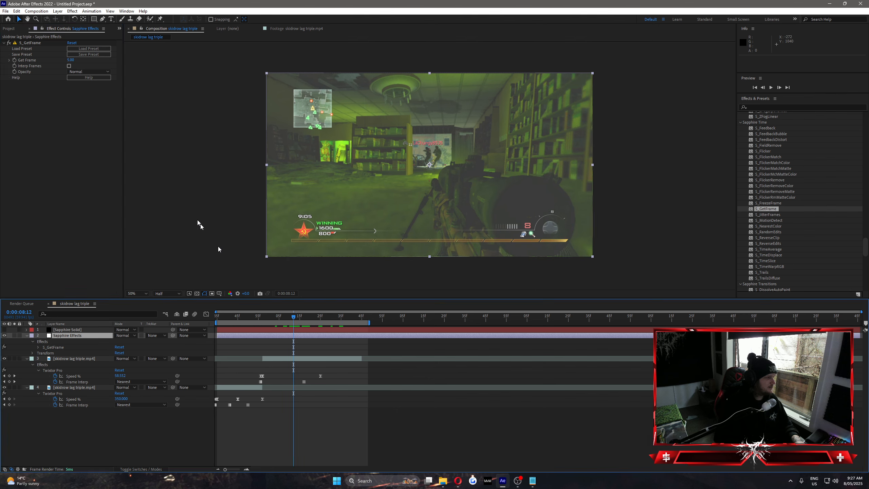
click(29, 44)
key(Delete)
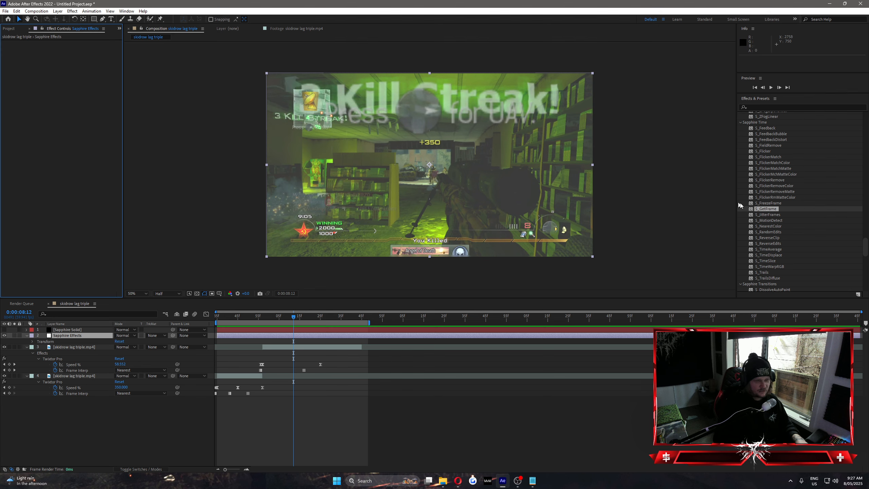
Apply S_JitterFrames to the Sapphire Effects layer with Edit Frame Length 2 and Jitter Frame Dist 5, scrubbing the clip
click(768, 215)
drag(737, 219, 284, 327)
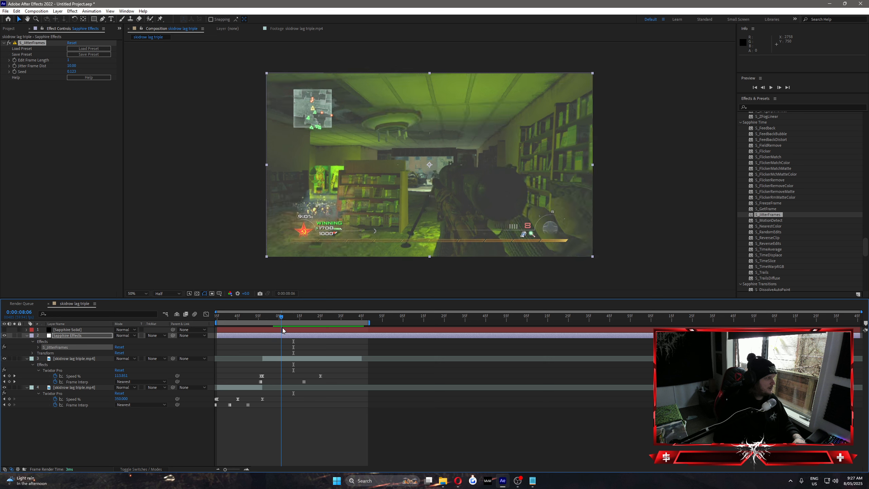
click(68, 60)
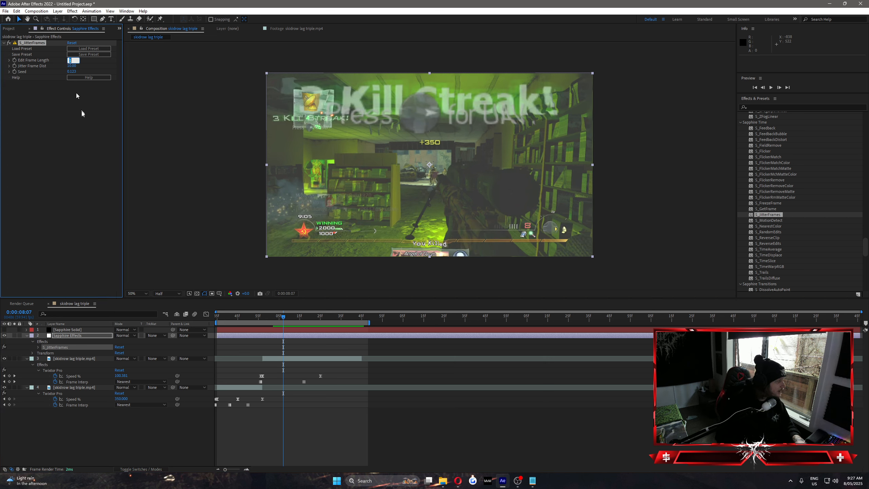
text(2)
click(76, 95)
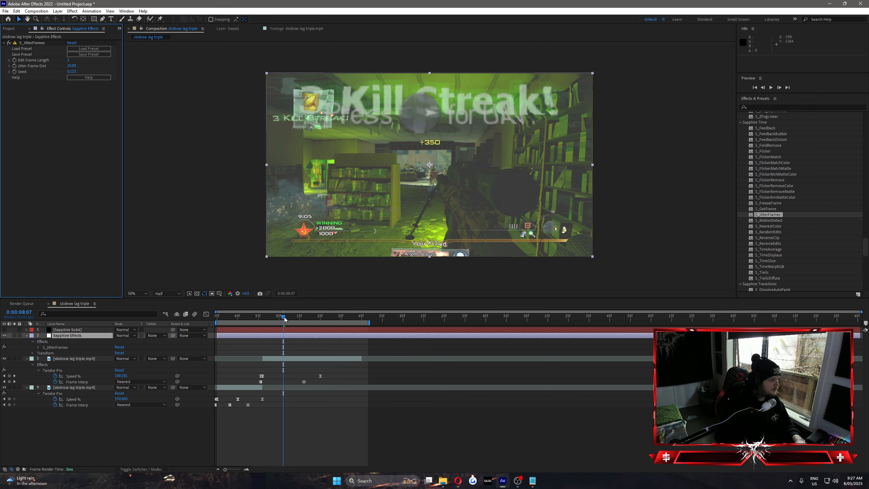
drag(285, 319, 316, 320)
click(71, 66)
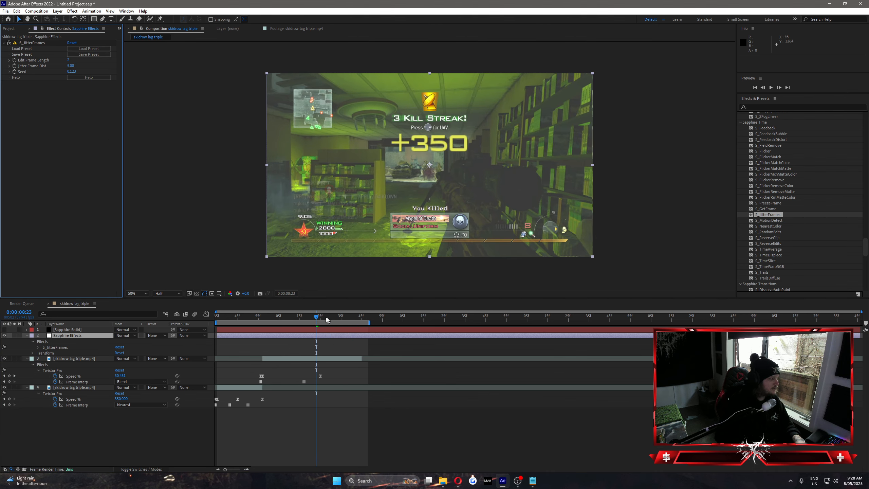
click(297, 314)
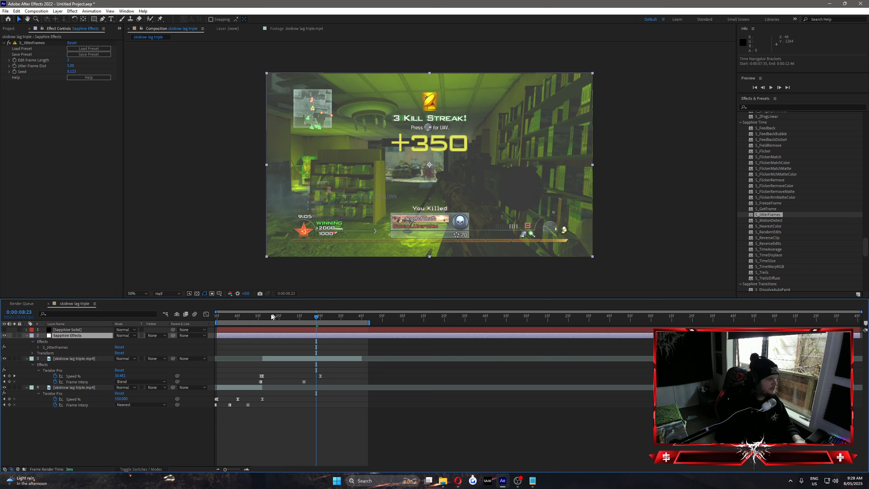
drag(272, 317, 349, 344)
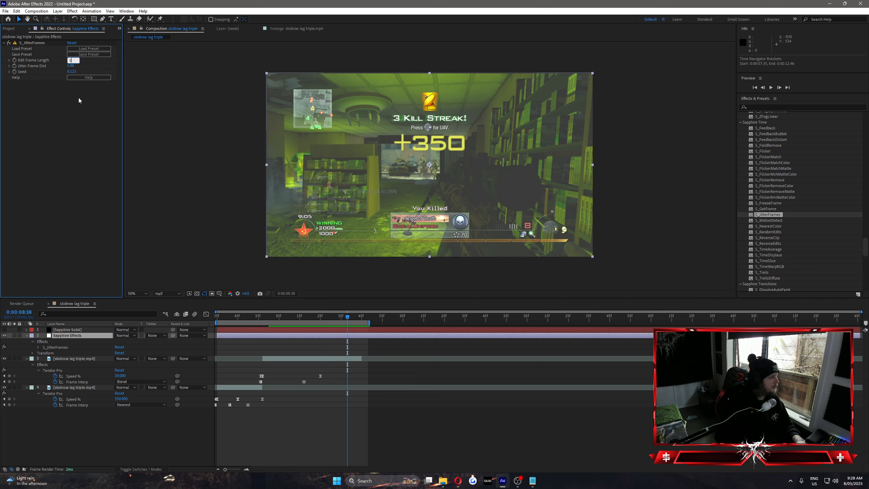
Try S_JitterFrames with Edit Frame Length 5 and Jitter Frame Dist 10, scrub the clip, and remove the effect
click(289, 317)
drag(290, 320, 325, 323)
click(75, 110)
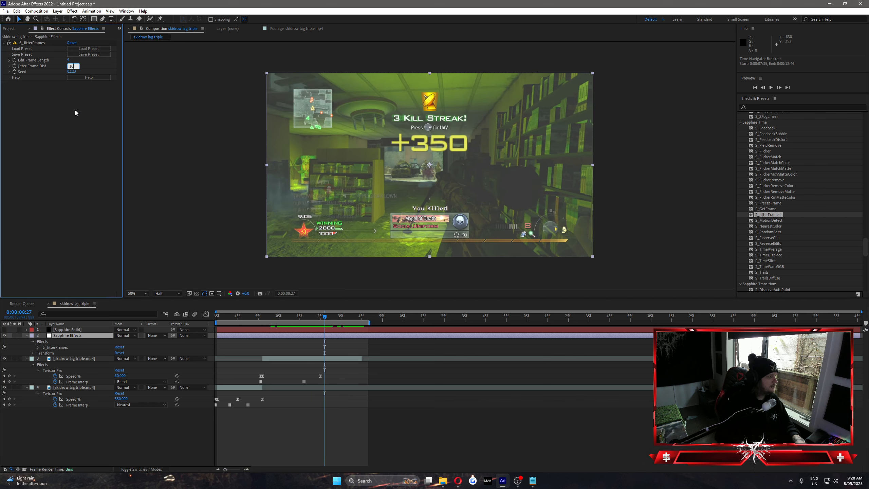
click(279, 318)
drag(301, 324, 350, 334)
click(32, 43)
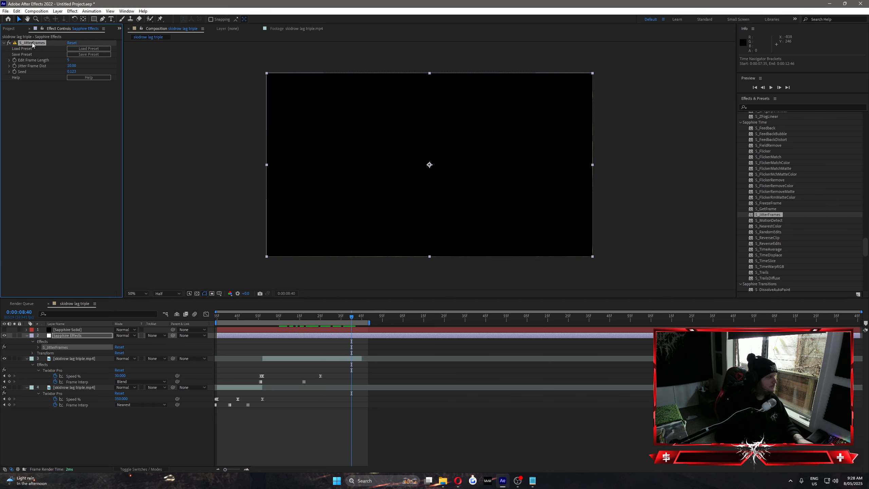
key(Delete)
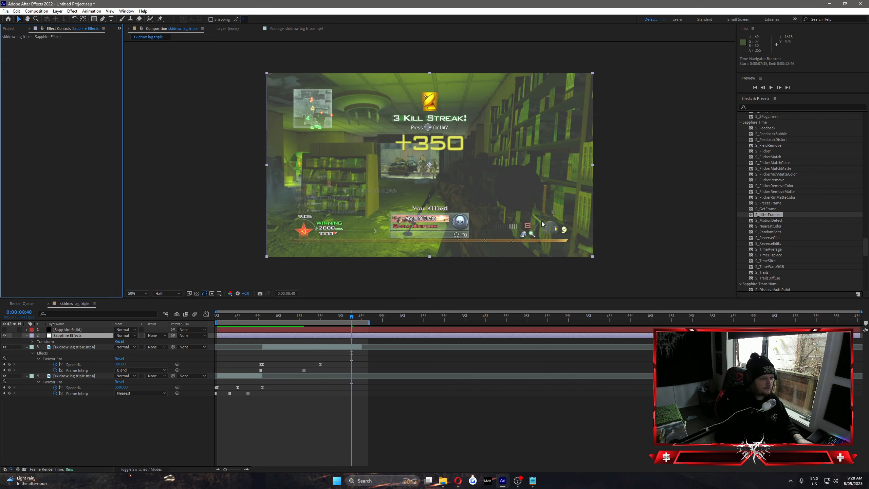
Try S_MotionDetect on the Sapphire Effects layer with Delay Frames 9 and Saturation 0, scrub the clip, and remove it
click(767, 214)
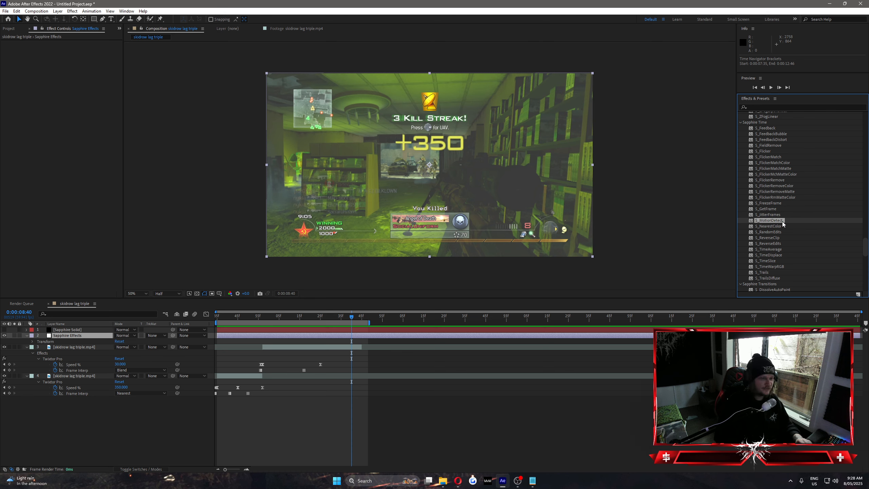
mouse_move(766, 220)
mouse_down()
mouse_move(340, 335)
mouse_move(301, 317)
mouse_move(272, 327)
mouse_move(286, 329)
mouse_up()
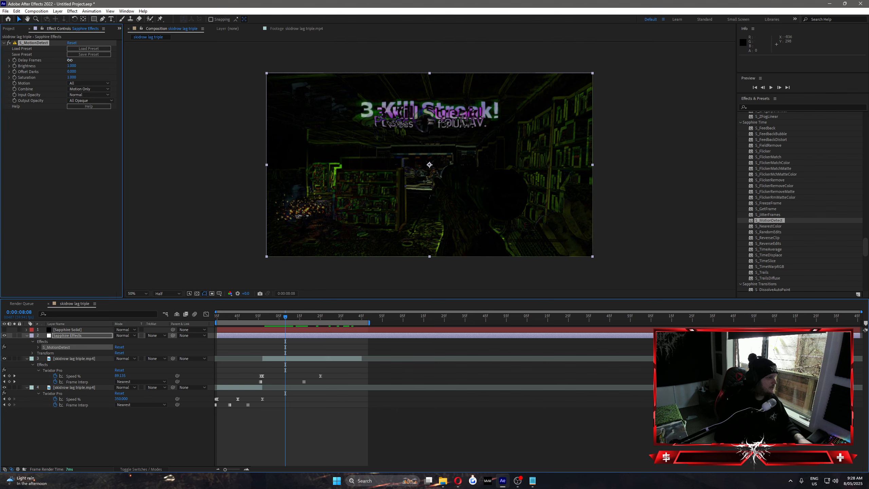
drag(70, 60, 96, 60)
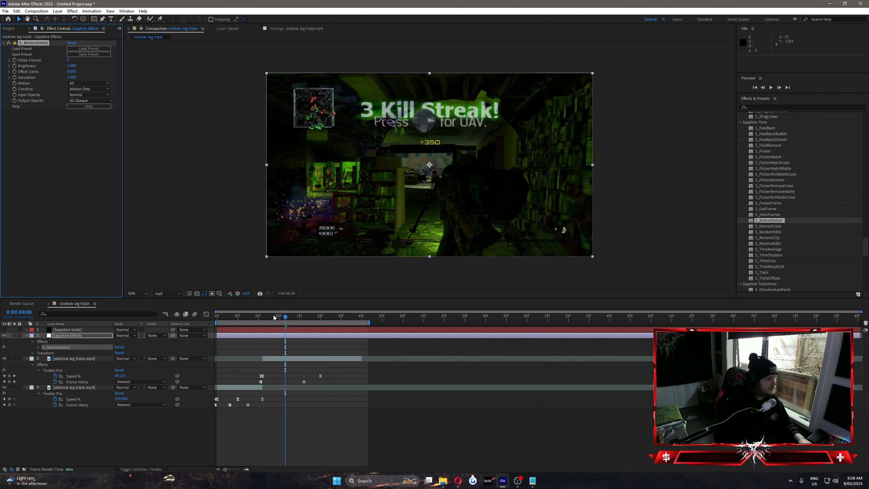
mouse_move(273, 318)
mouse_down()
mouse_move(262, 318)
mouse_move(316, 324)
mouse_move(304, 323)
mouse_up()
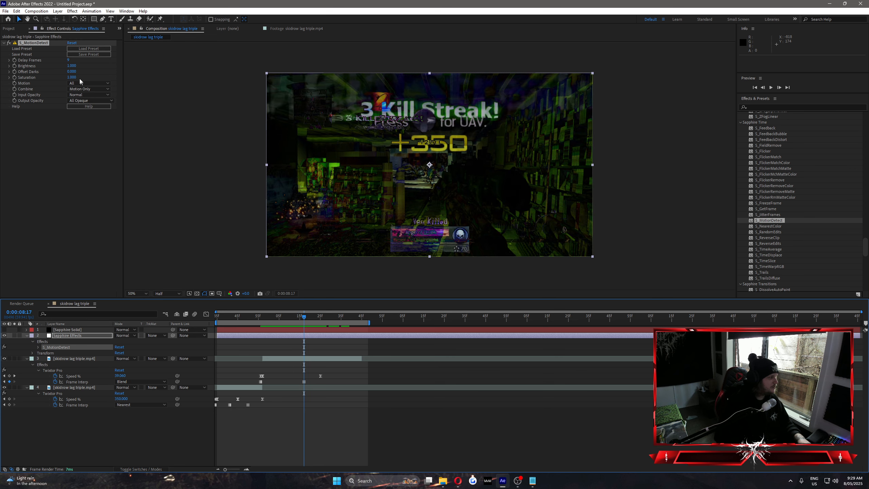
drag(74, 79, 66, 78)
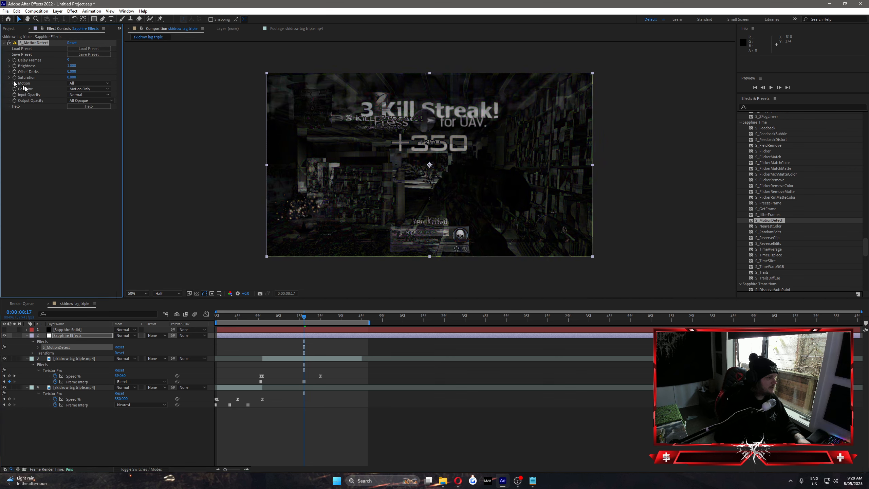
key(Delete)
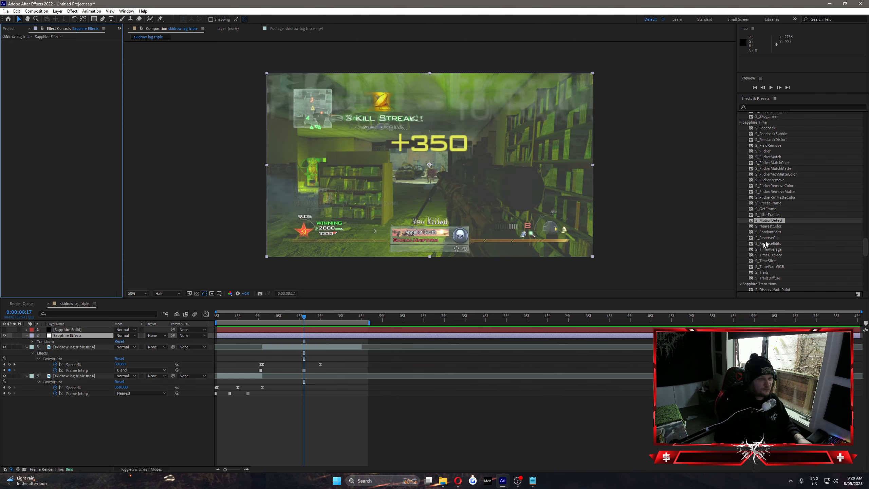
Try S_NearestColor with default settings on the Sapphire Effects layer, scrub the clip, and remove the effect
drag(765, 225, 434, 320)
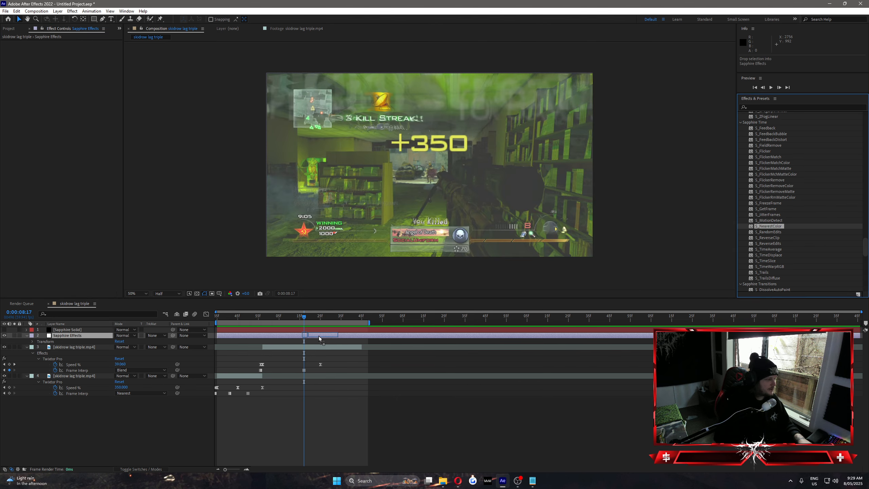
drag(319, 335, 356, 321)
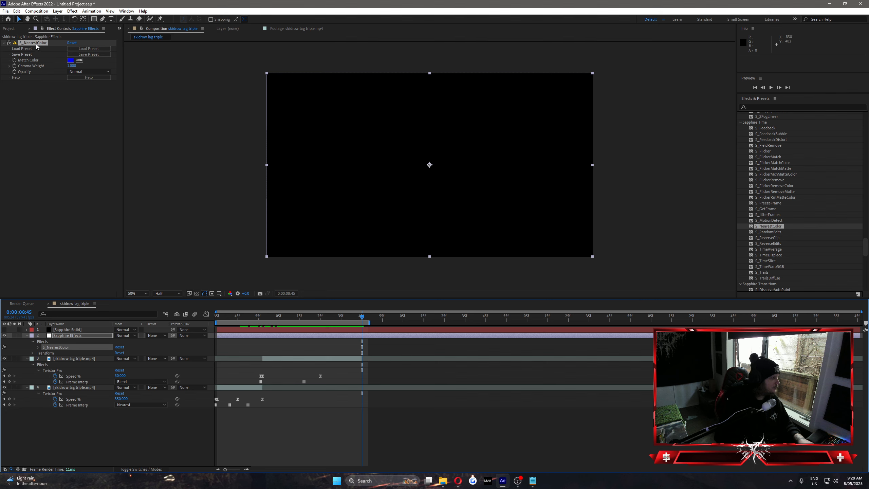
key(Delete)
Try S_RandomEdits with default settings on the Sapphire Effects layer, scrub the clip, and remove the effect
click(325, 316)
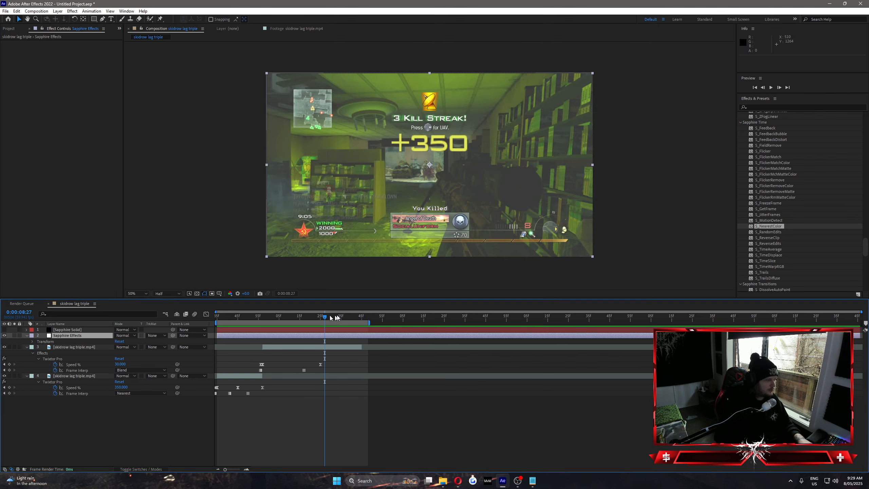
drag(770, 232, 333, 335)
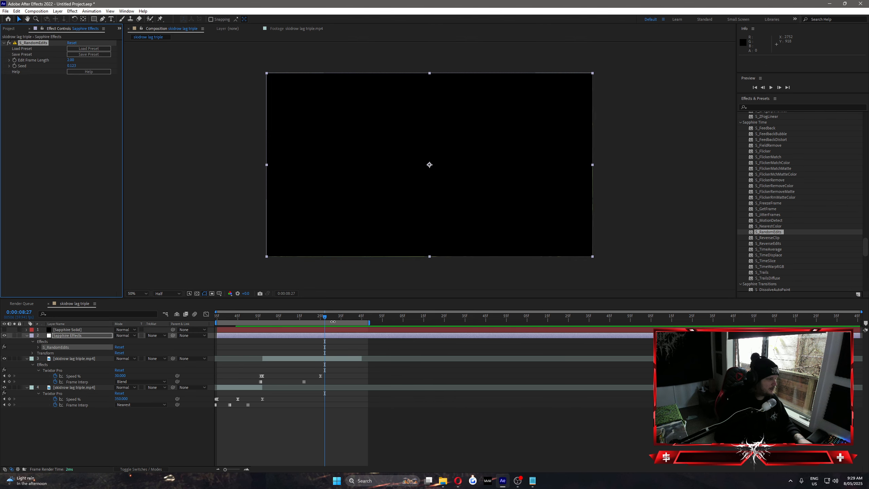
click(313, 320)
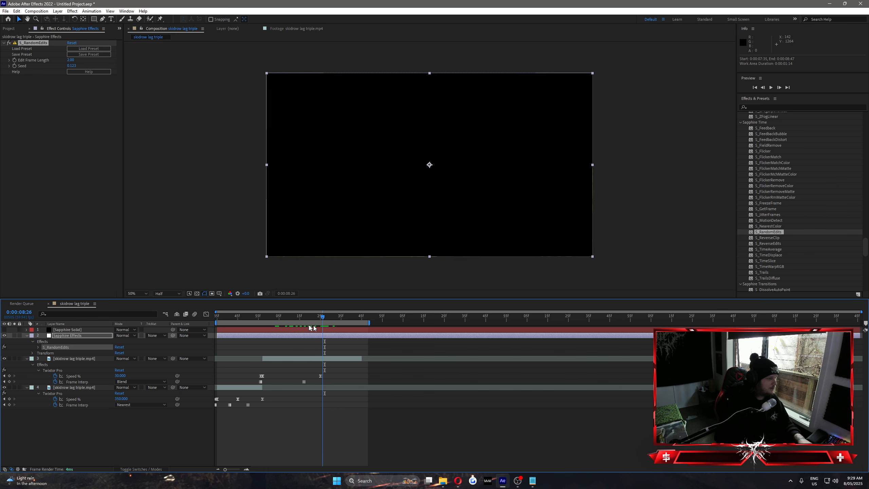
click(34, 44)
key(Delete)
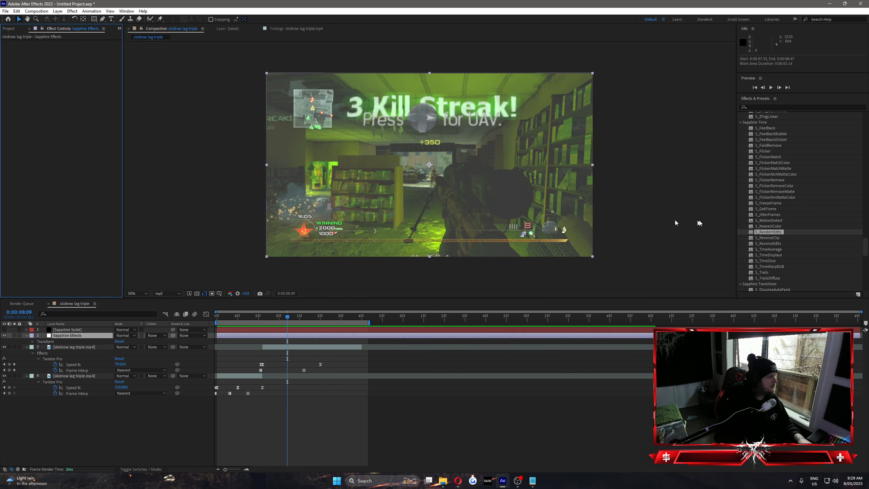
Try S_ReverseClip with default settings on the Sapphire Effects layer, scrub the clip, and remove the effect
double_click(772, 239)
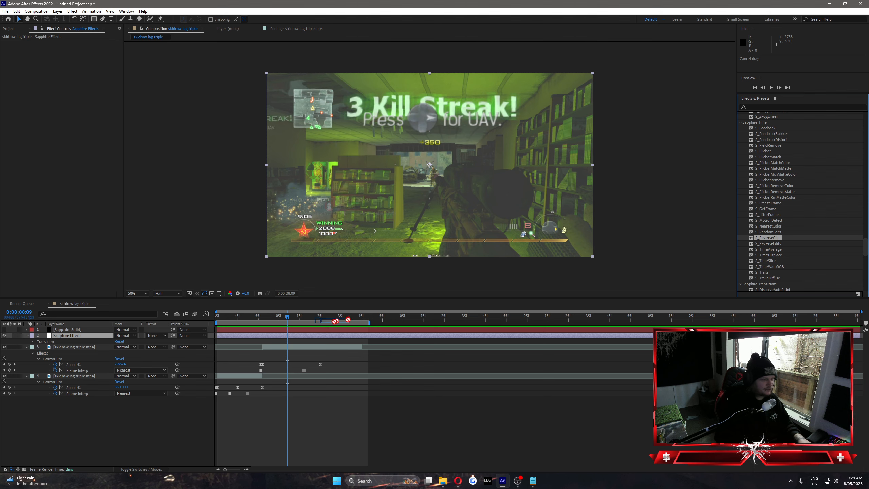
drag(293, 315, 298, 321)
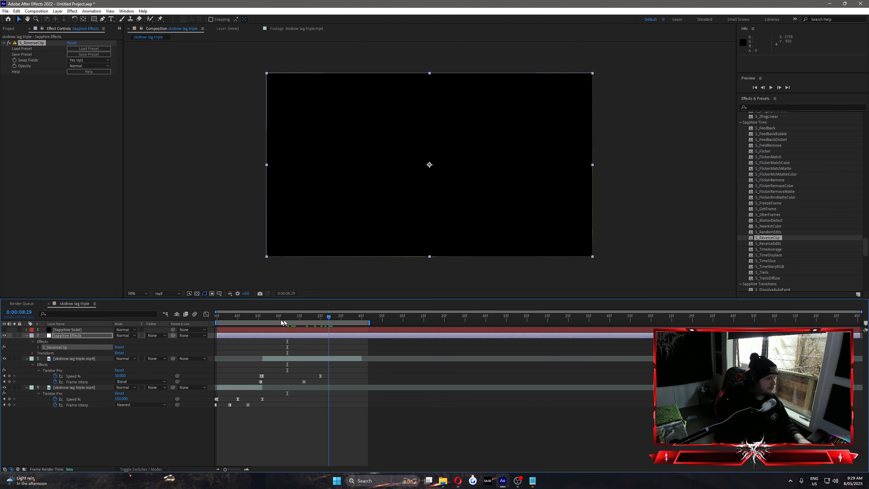
click(40, 44)
key(Delete)
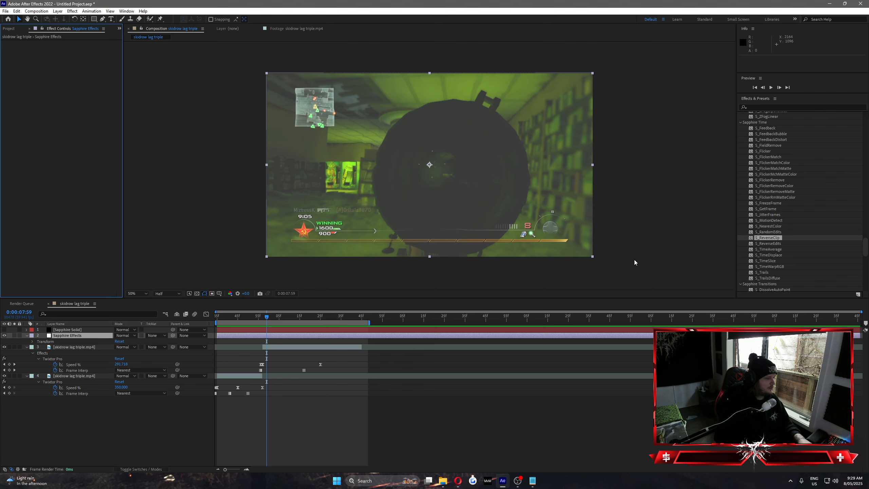
Try S_TimeAverage on the Sapphire Effects layer with Ave Over Frames set to 5, scrub the clip, and remove it
click(766, 244)
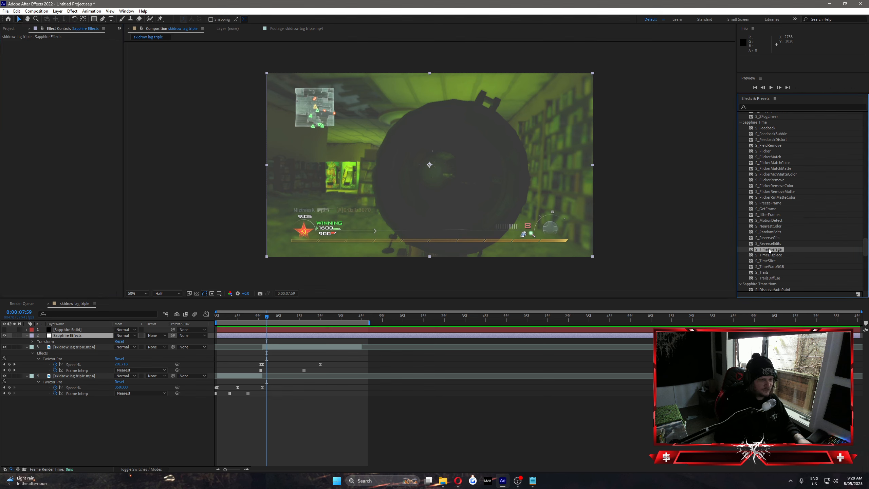
drag(763, 250, 335, 316)
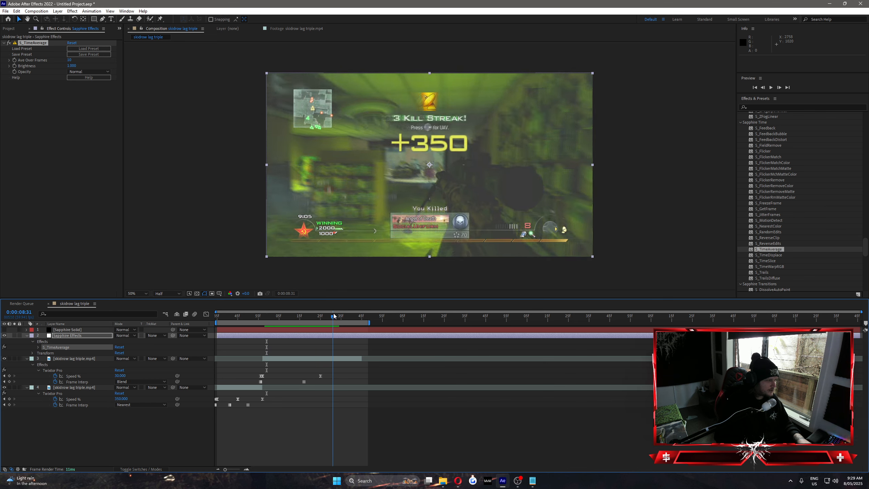
click(71, 62)
text(5)
key(Return)
mouse_move(315, 316)
mouse_down()
mouse_move(284, 316)
mouse_move(327, 316)
mouse_up()
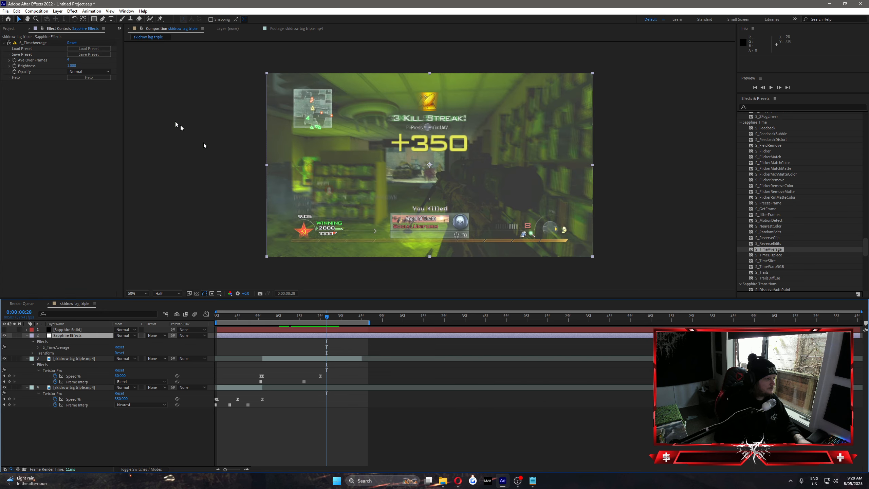
click(34, 42)
key(Delete)
Try S_TimeDisplace on the Sapphire Effects layer with Black Time Shift at -47 and a small positive value, preview the clip, and remove it
click(767, 256)
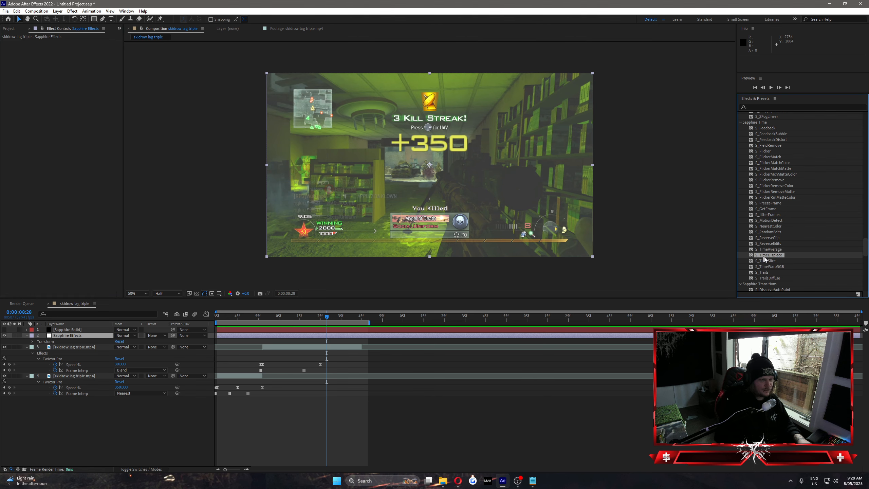
drag(605, 289, 318, 319)
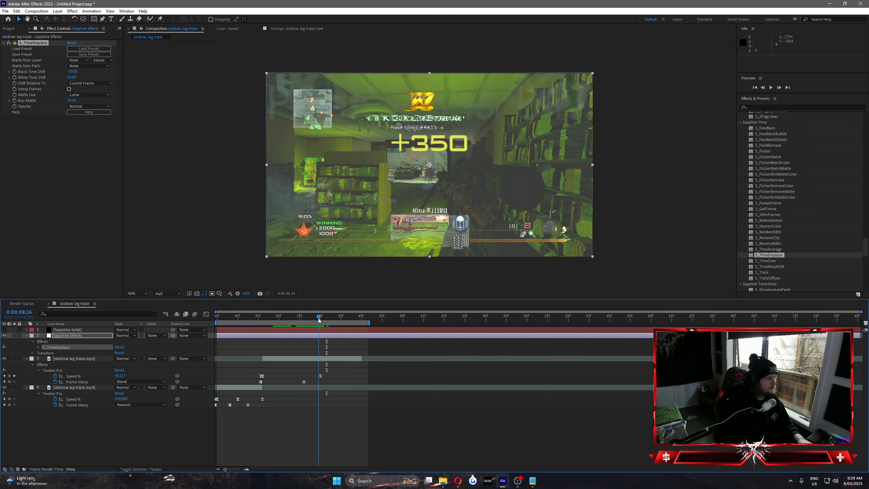
drag(76, 73, 115, 119)
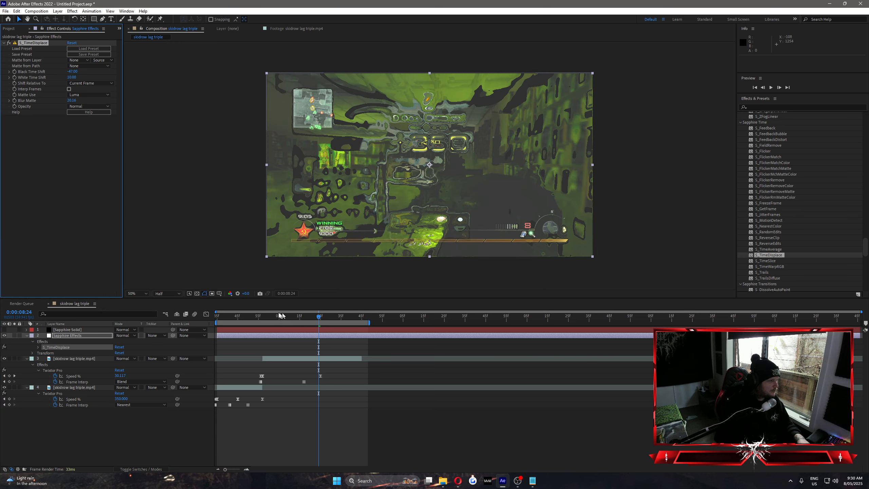
mouse_move(280, 315)
mouse_down()
mouse_move(386, 324)
mouse_move(235, 317)
mouse_move(306, 324)
mouse_up()
key(space)
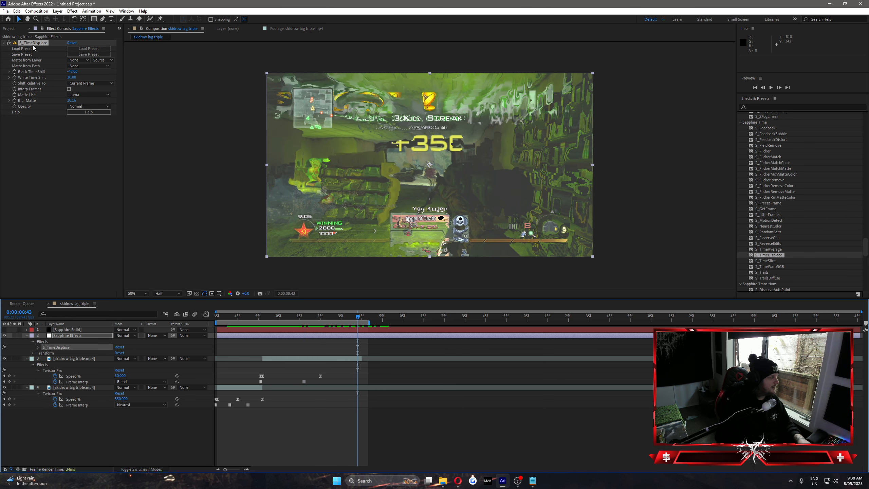
click(33, 44)
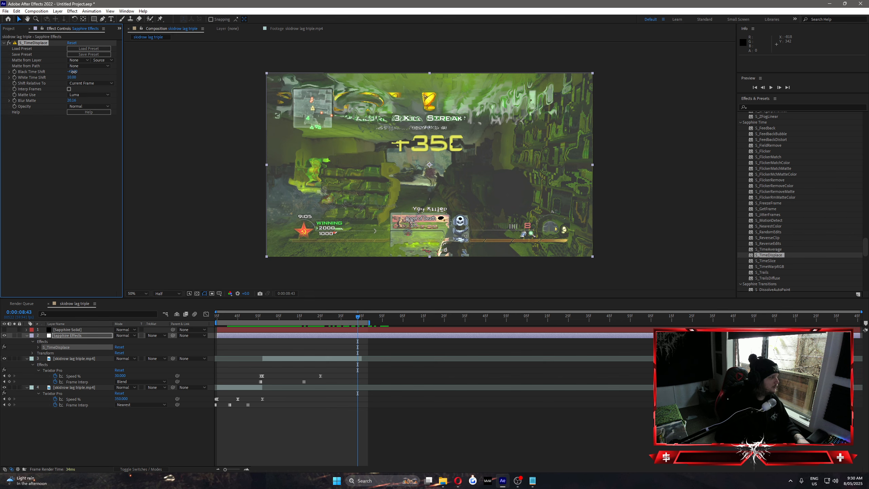
drag(74, 71, 69, 101)
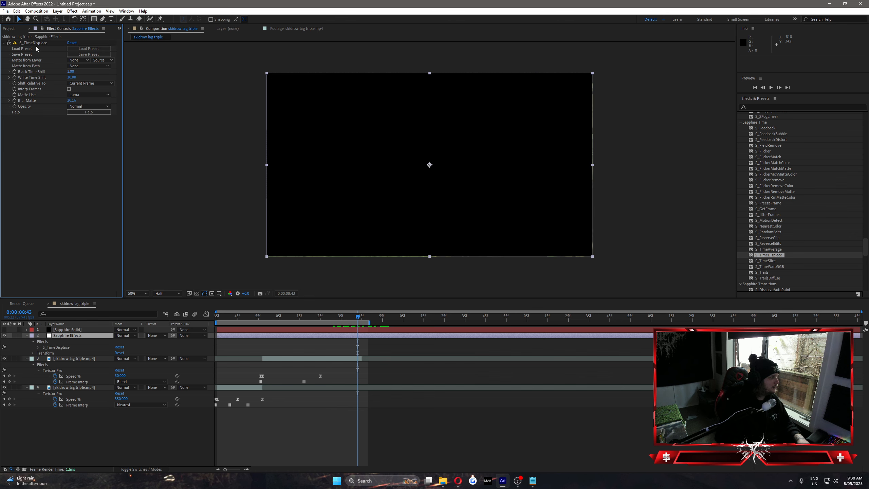
key(Delete)
Try S_TimeSlice with default settings on the Sapphire Effects layer, play the clip, and remove the effect
drag(768, 261, 241, 322)
key(space)
key(space)
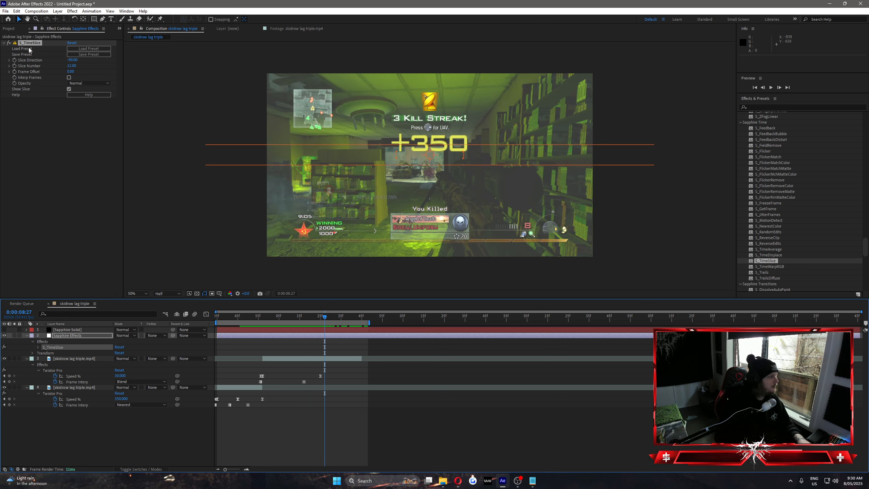
key(Delete)
Try S_TimeWarpRGB with default settings on the Sapphire Effects layer and remove the effect
scroll(776, 241, down, 2)
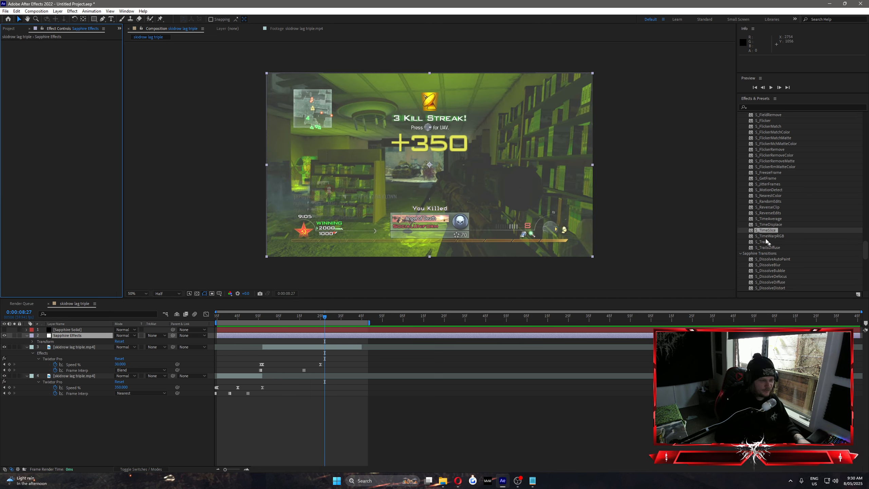
drag(767, 236, 307, 306)
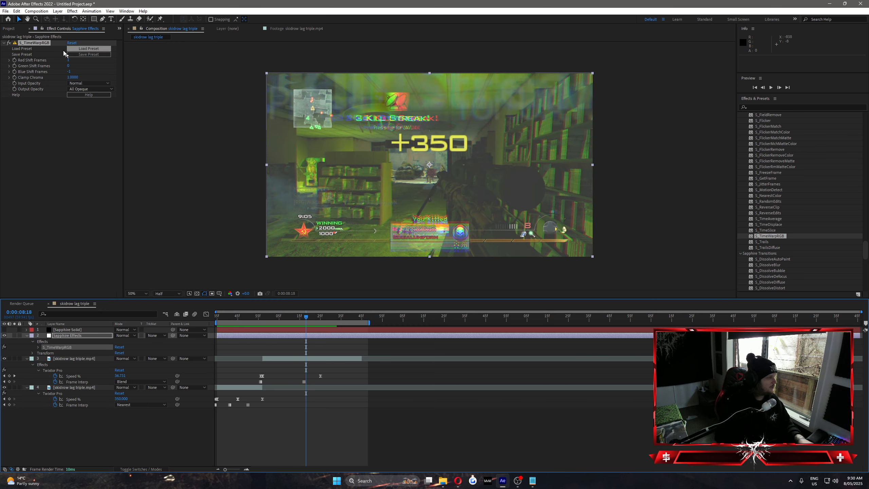
click(41, 44)
key(Delete)
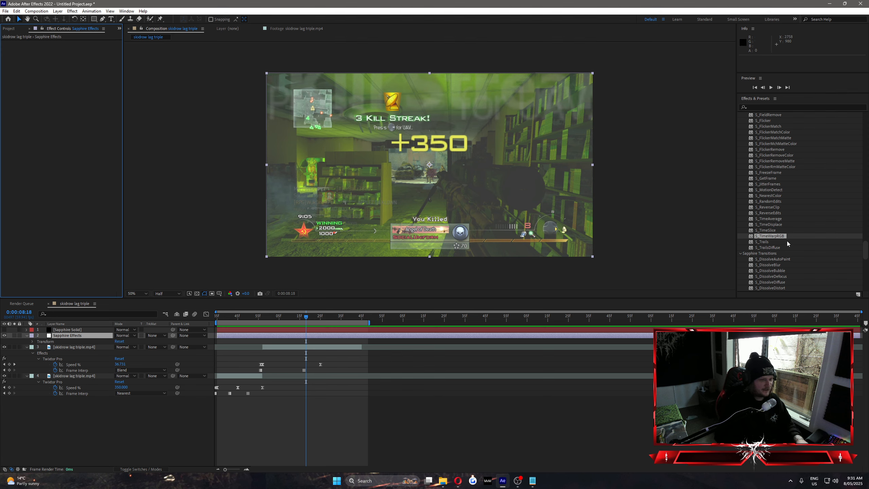
Try S_Trails with default settings on the Sapphire Effects layer, scrub the clip, and remove the effect
drag(765, 242, 308, 336)
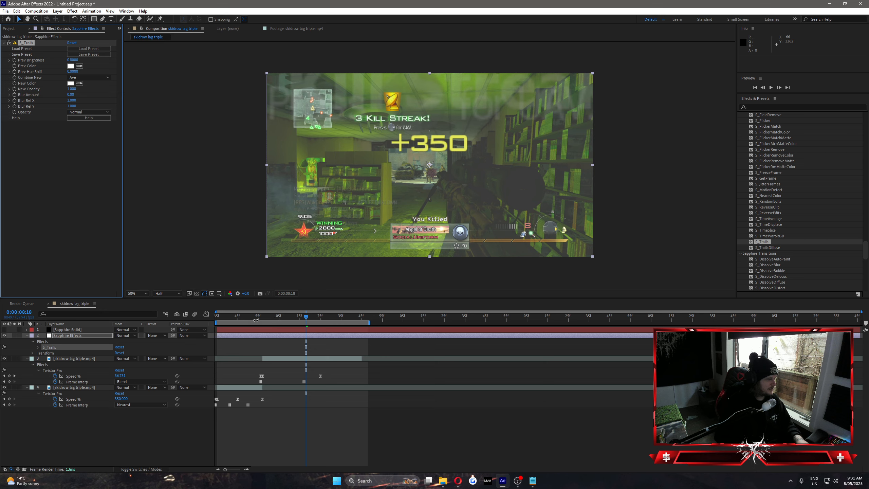
drag(256, 320, 316, 318)
key(Delete)
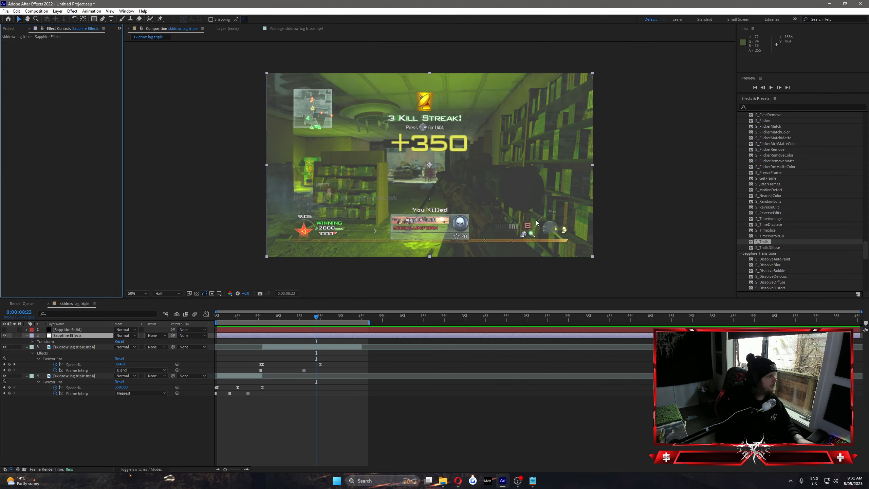
Try S_TrailsDiffuse with default settings on the Sapphire Effects layer and remove the effect
drag(768, 248, 338, 318)
click(38, 44)
key(Delete)
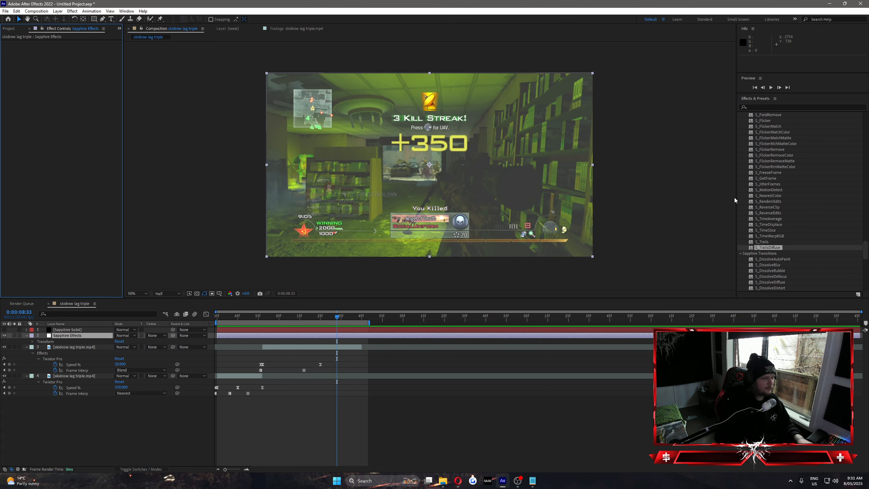
Try the S_DissolveAutoPaint transition on the Sapphire Effects layer, raise its Dissolve Percent to preview the dissolve, and remove it
scroll(756, 180, down, 5)
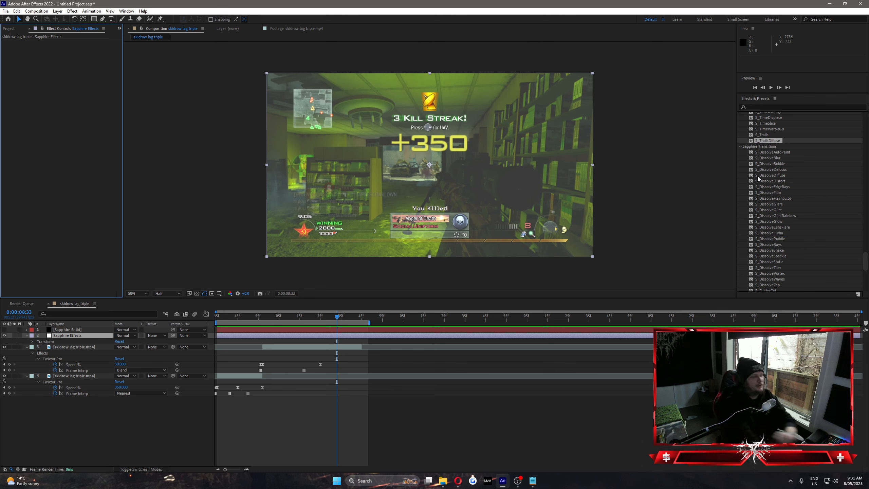
click(765, 152)
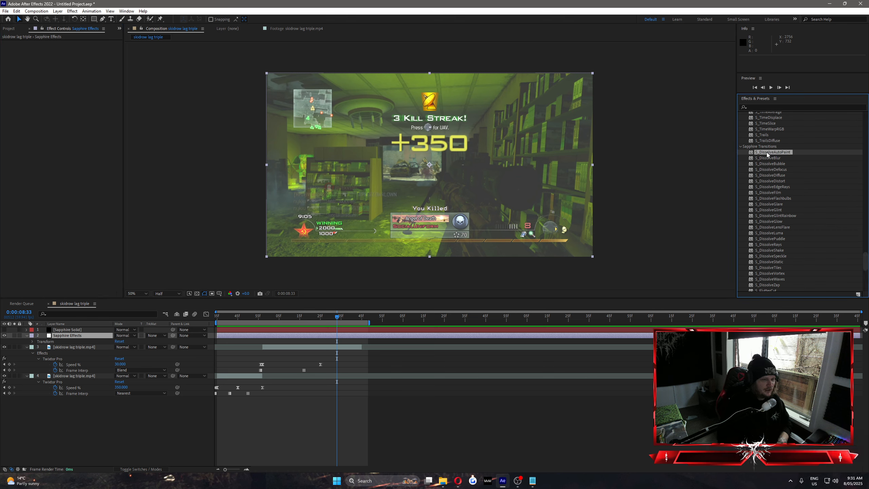
drag(767, 152, 344, 335)
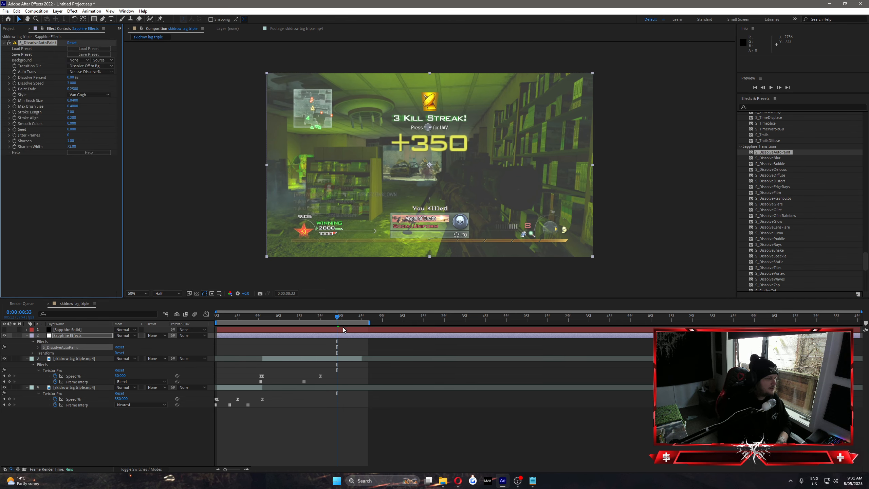
click(328, 320)
click(325, 317)
drag(70, 77, 93, 84)
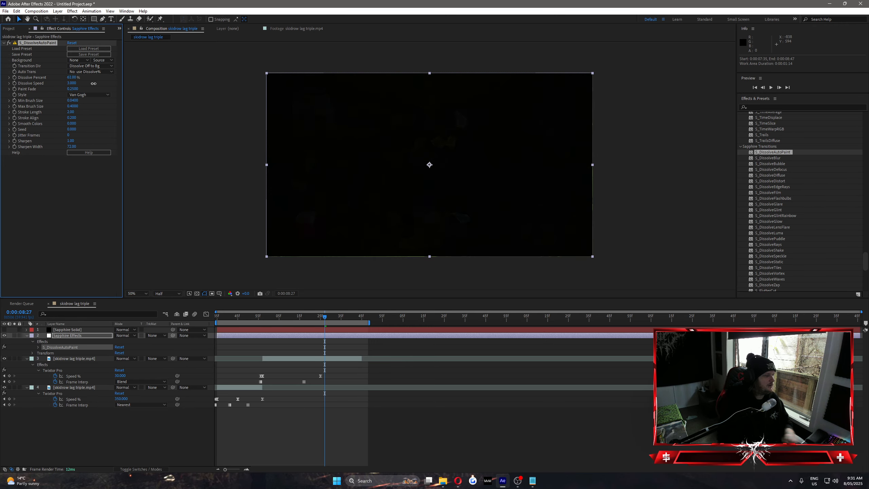
key(Delete)
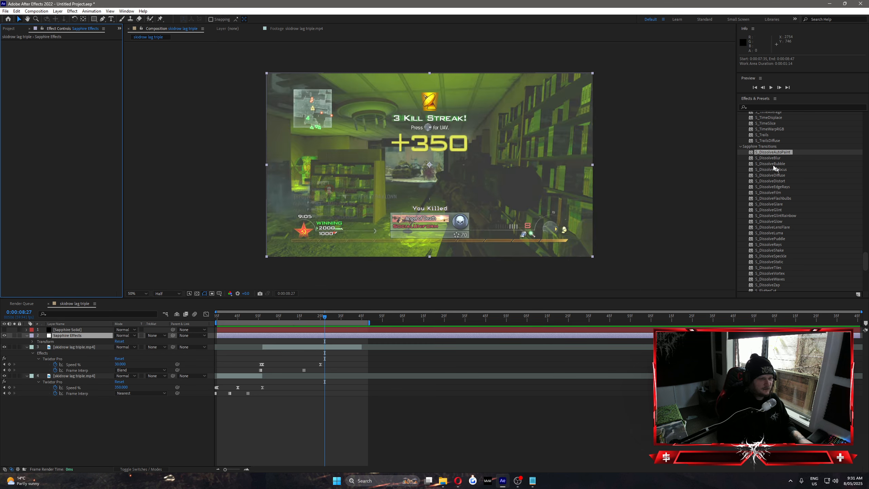
Try the S_DissolveBlur transition on the Sapphire Effects layer, raise Dissolve Percent to 100%, and remove it
drag(770, 158, 318, 339)
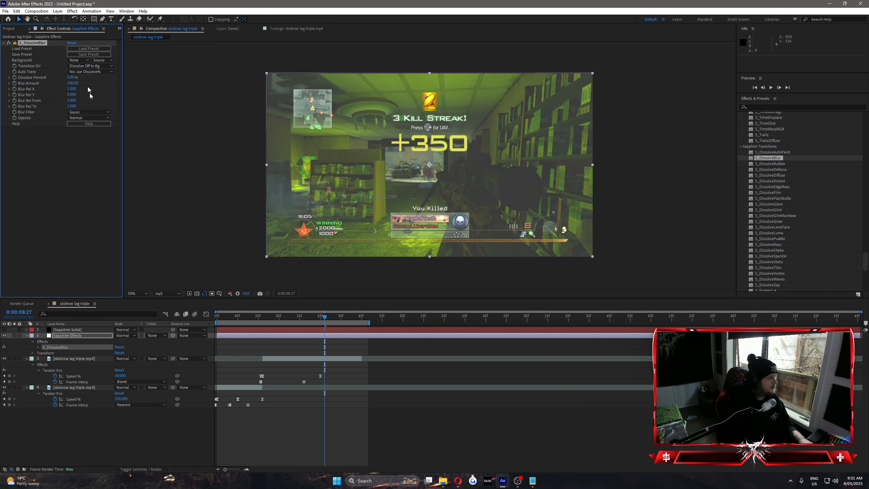
drag(73, 79, 121, 83)
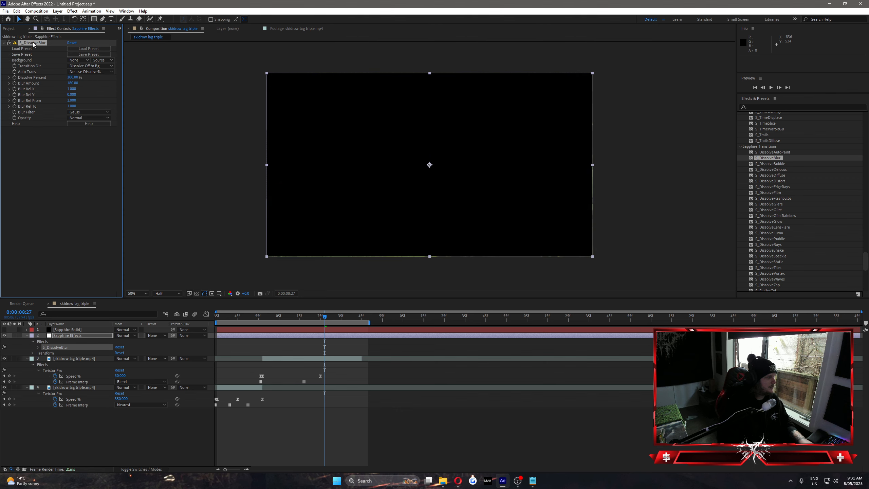
key(Delete)
Try the S_DissolveBubble transition on the Sapphire Effects layer, raise Dissolve Percent to 100%, and remove it
double_click(769, 164)
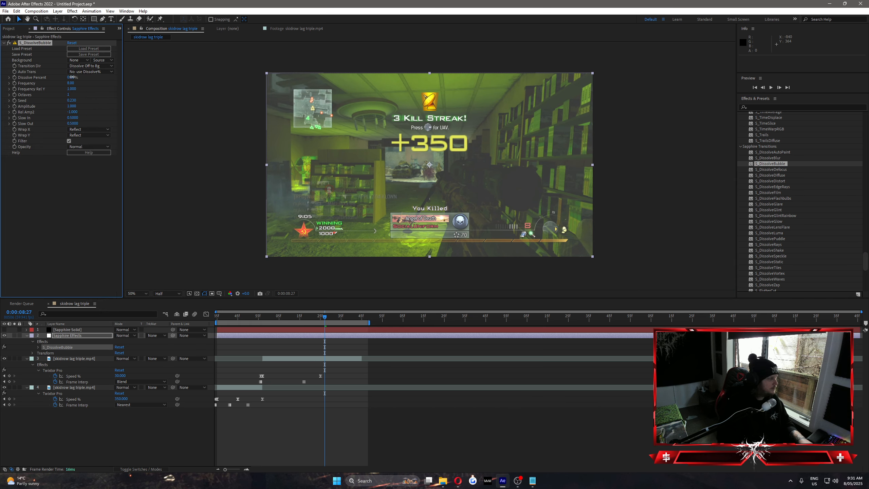
drag(72, 77, 107, 76)
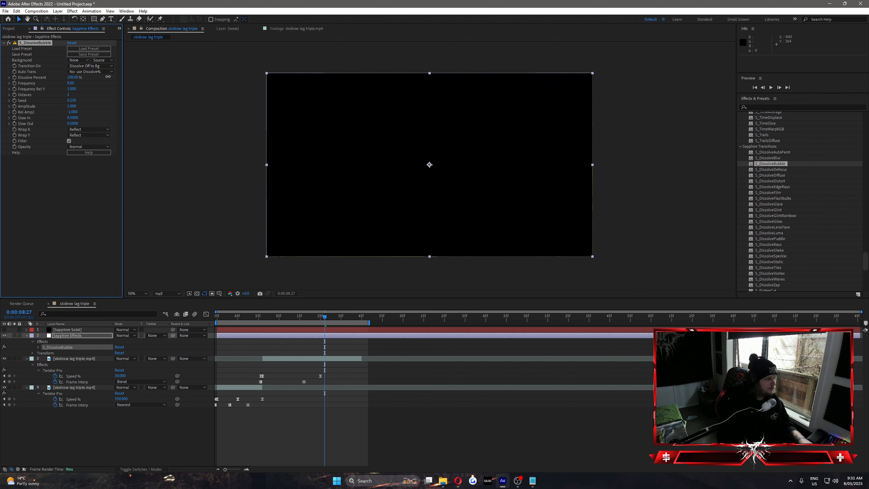
key(Delete)
Try the S_DissolveDefocus transition on the Sapphire Effects layer, raise Dissolve Percent to 100%, and remove it
drag(767, 169, 310, 336)
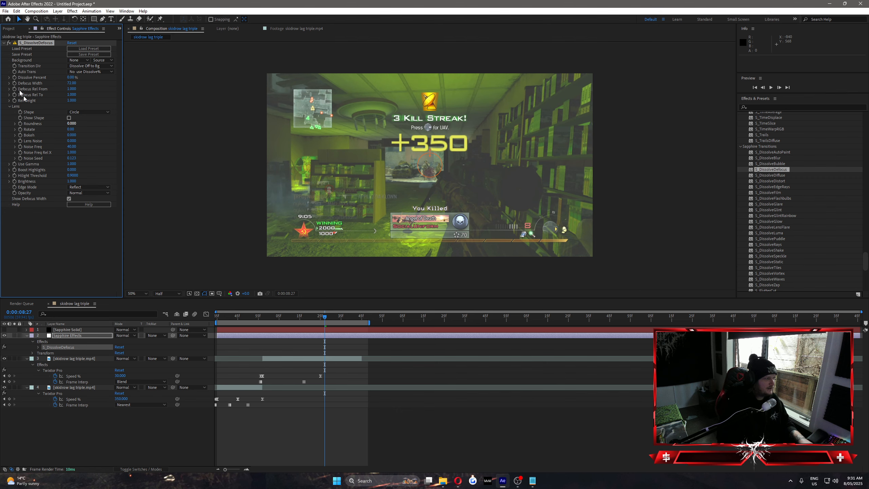
drag(72, 78, 115, 80)
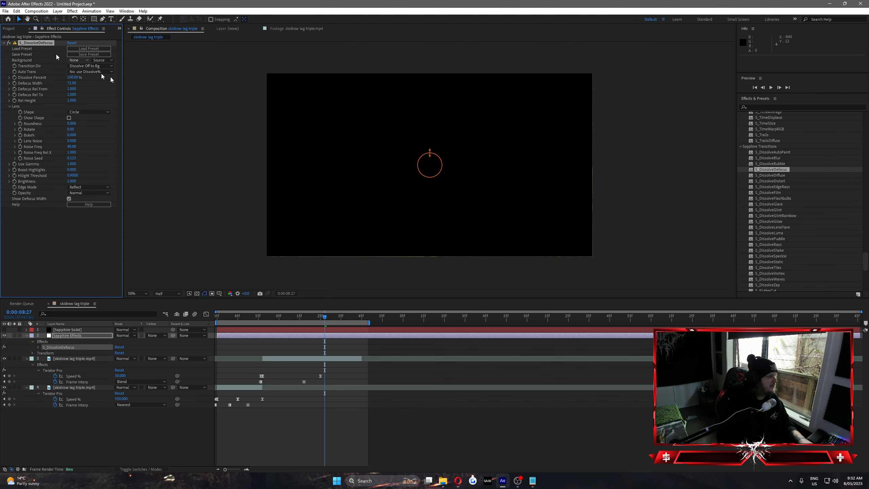
key(Delete)
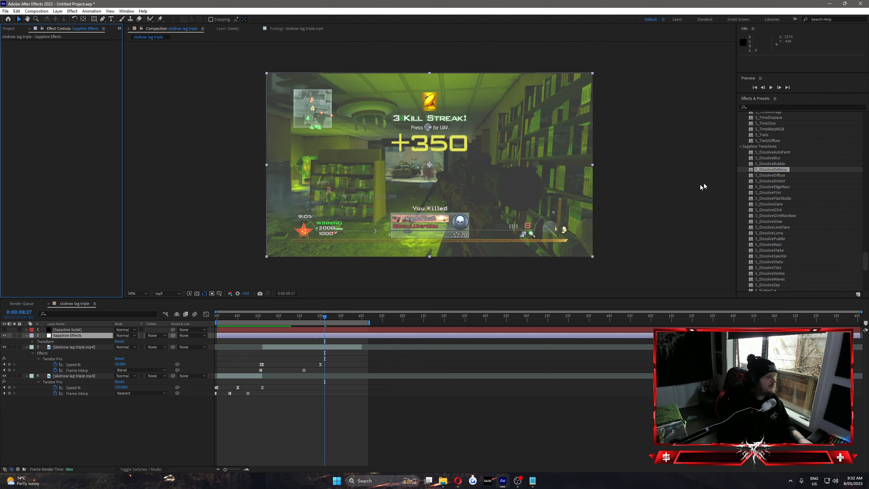
Try the S_DissolveDiffuse transition on the Sapphire Effects layer, raise Dissolve Percent to 100%, and remove it
click(767, 175)
drag(376, 306, 327, 336)
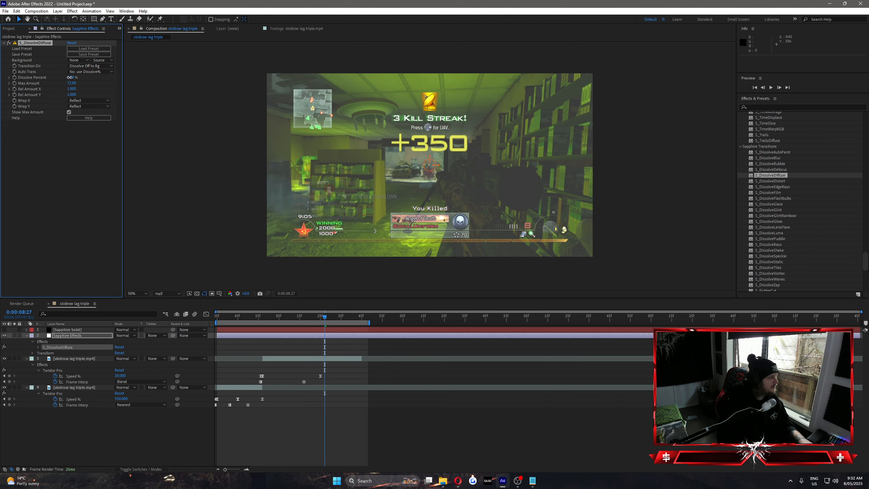
drag(70, 77, 95, 78)
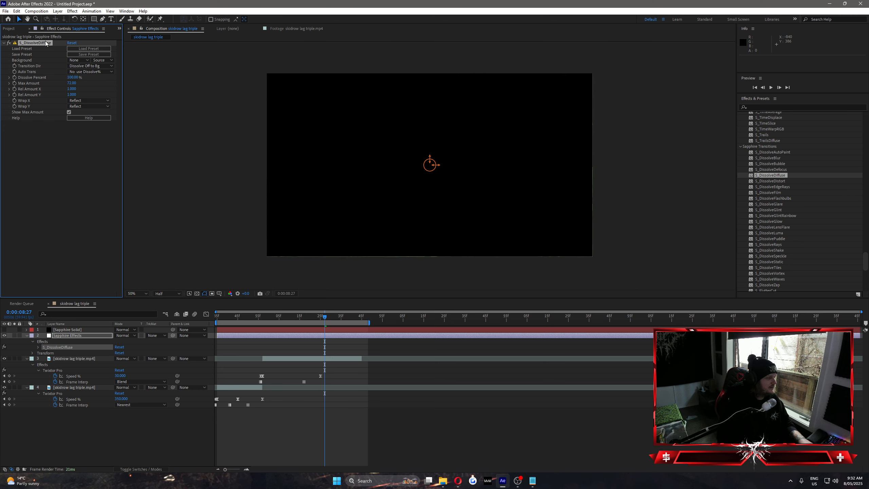
key(Delete)
Try the S_DissolveDistort transition on the Sapphire Effects layer, raise Dissolve Percent to 100%, and remove it
drag(764, 180, 344, 332)
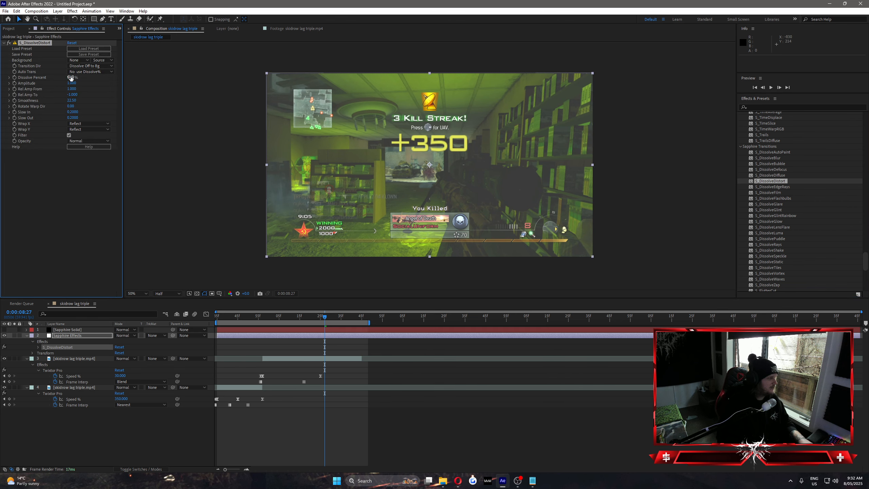
drag(71, 78, 121, 80)
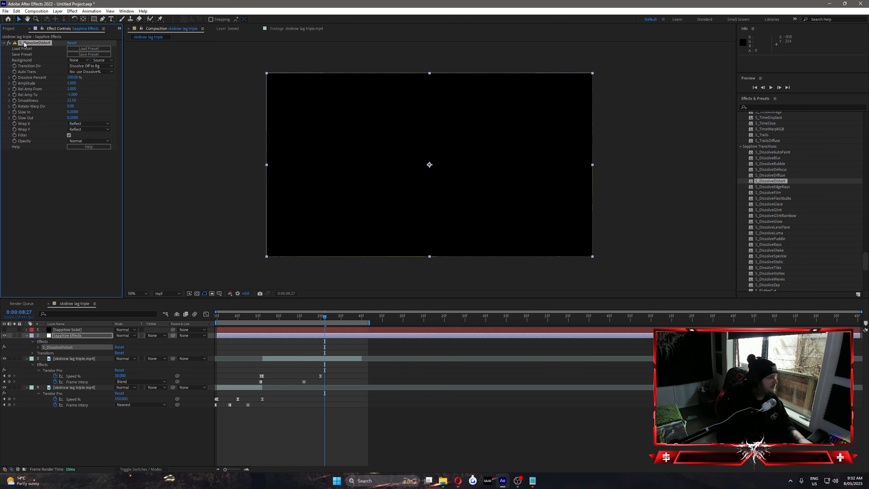
key(Delete)
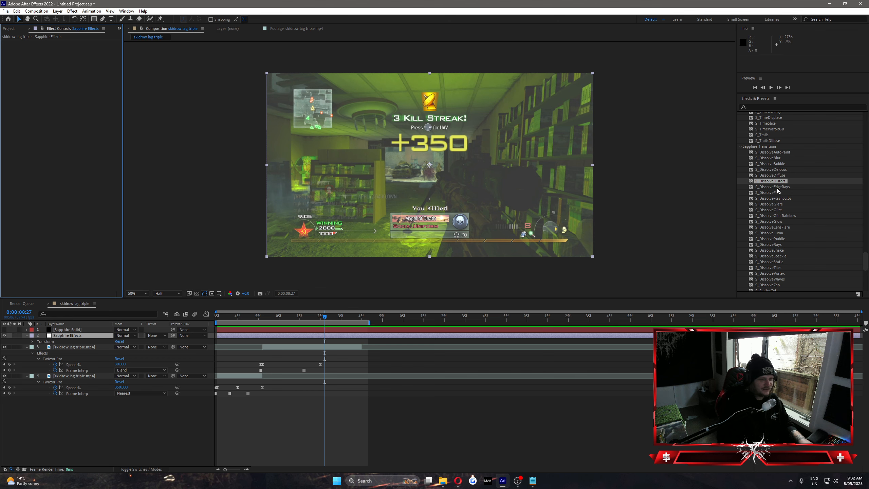
Try the S_DissolveLuma transition on the Sapphire Effects layer, raise Dissolve Percent to 100%, and remove it
scroll(773, 184, down, 1)
scroll(773, 182, down, 2)
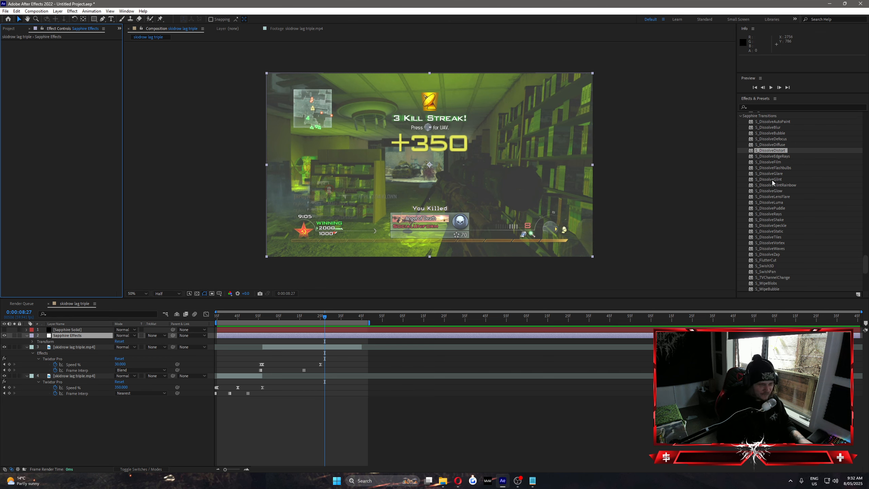
click(769, 188)
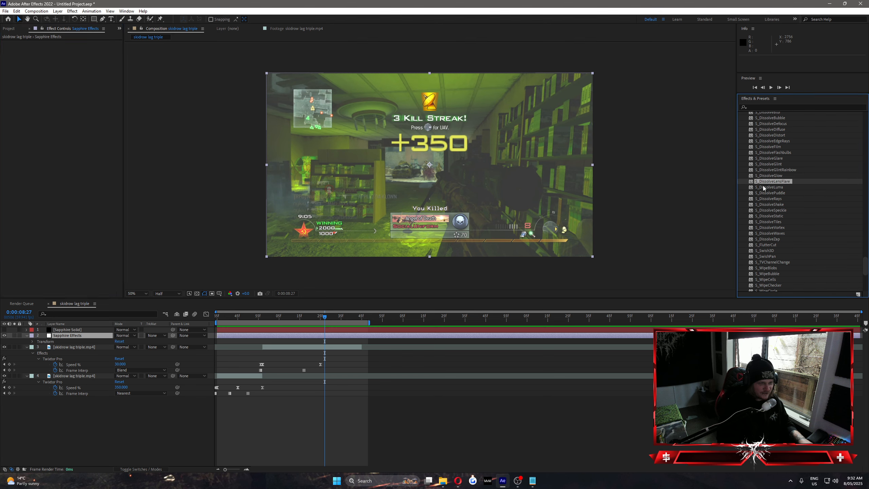
drag(768, 190, 295, 340)
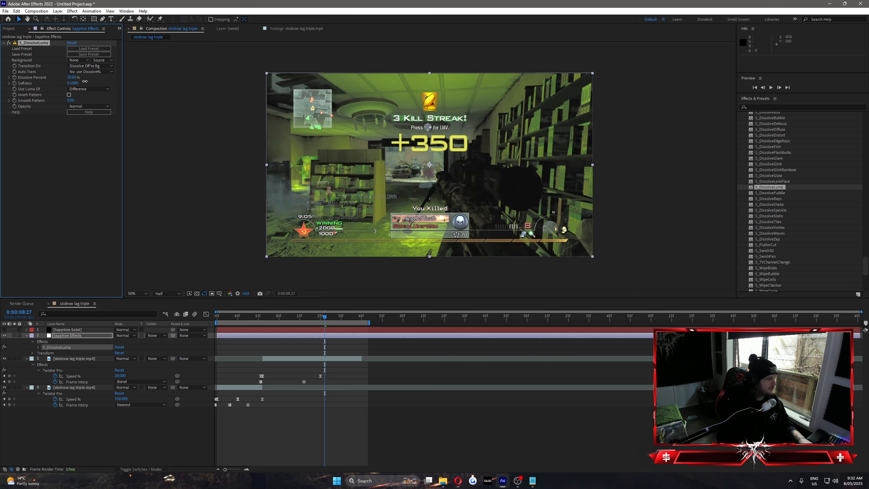
drag(85, 81, 112, 83)
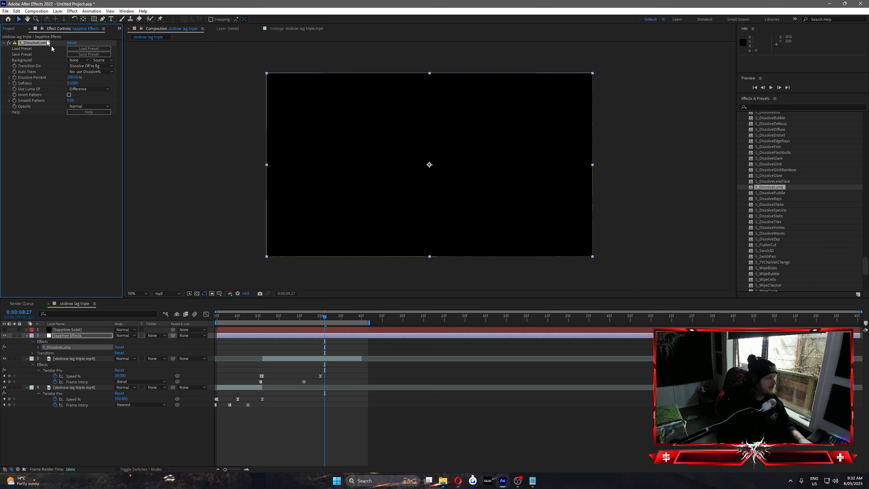
key(Delete)
Try the S_DissolveGlow transition on the Sapphire Effects layer, raise Dissolve Percent to 100%, and remove it
scroll(789, 212, up, 1)
drag(773, 193, 308, 336)
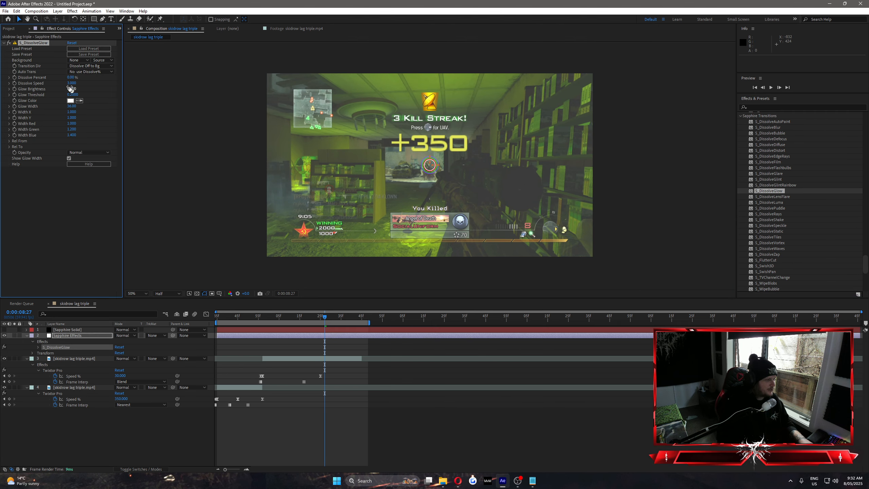
drag(72, 79, 109, 83)
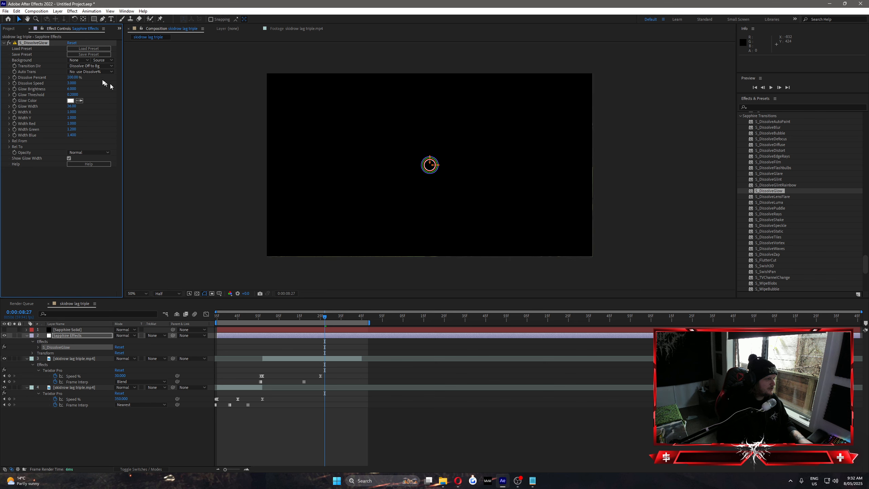
key(Delete)
Try the S_DissolveZap transition on the Sapphire Effects layer, raise Dissolve Percent to 100%, and remove it
scroll(767, 205, down, 1)
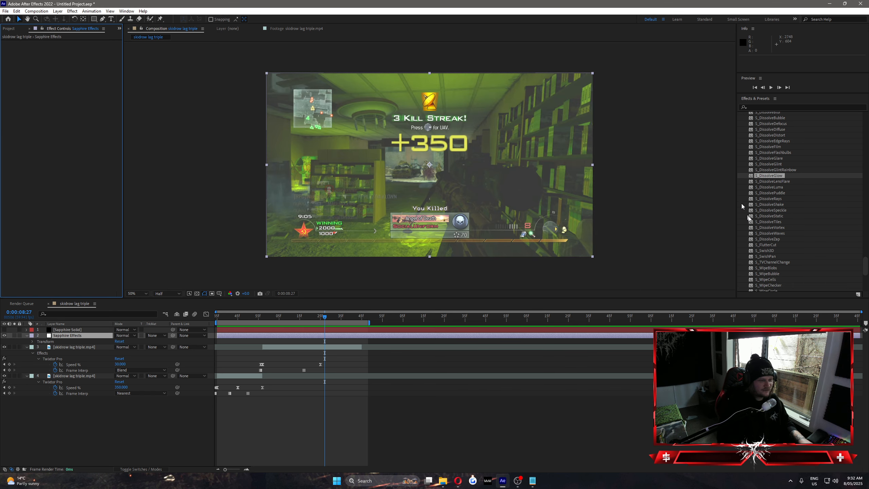
click(766, 239)
drag(767, 239, 334, 337)
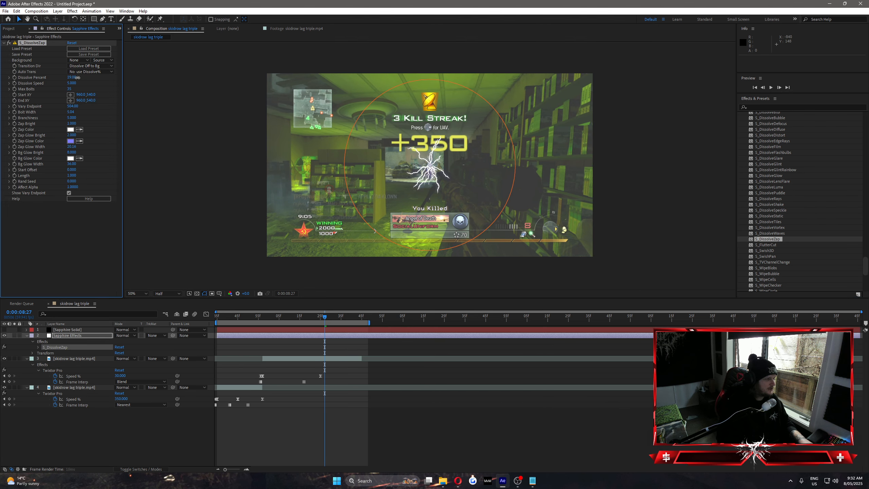
drag(78, 77, 101, 77)
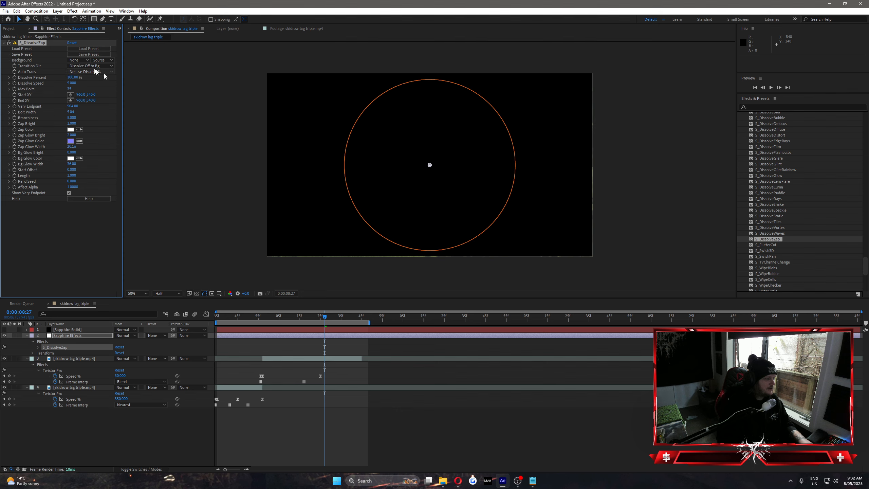
key(Delete)
Try the S_FlutterCut transition on the Sapphire Effects layer, preview it while scrubbing the timeline back to 0:00:08:17, and remove it
scroll(765, 237, down, 2)
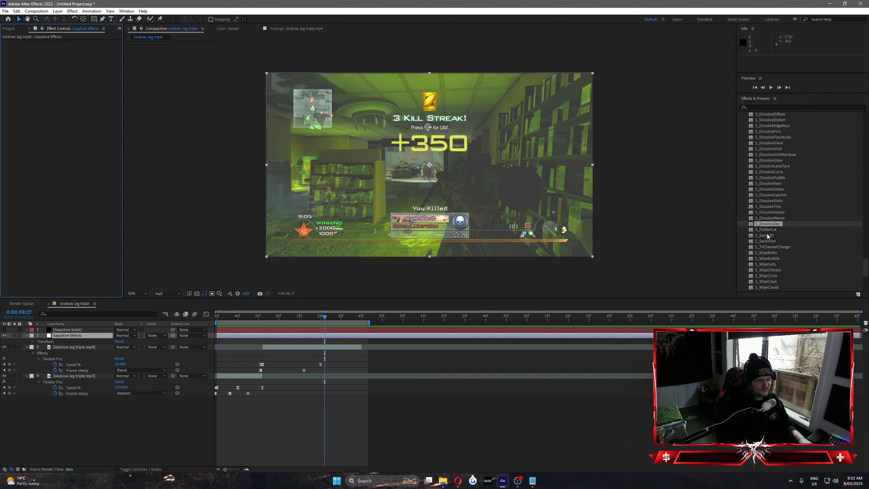
click(757, 230)
scroll(785, 220, down, 2)
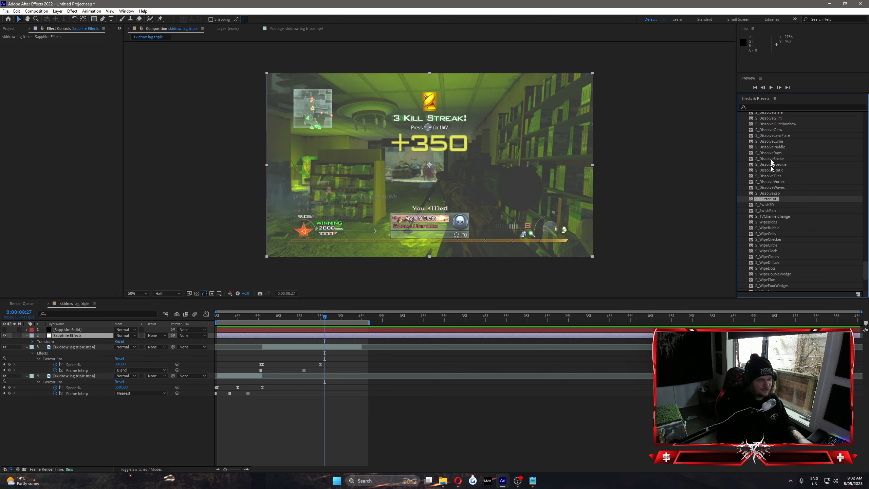
scroll(786, 222, up, 2)
scroll(772, 214, down, 1)
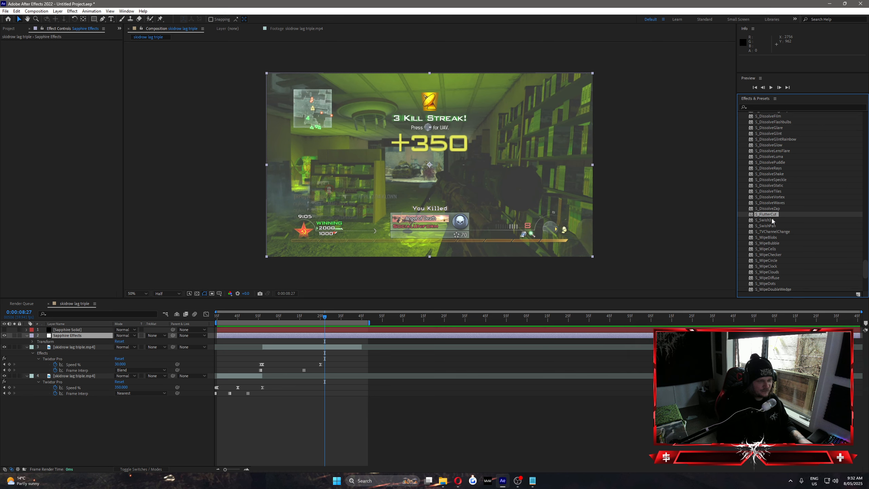
drag(770, 215, 324, 337)
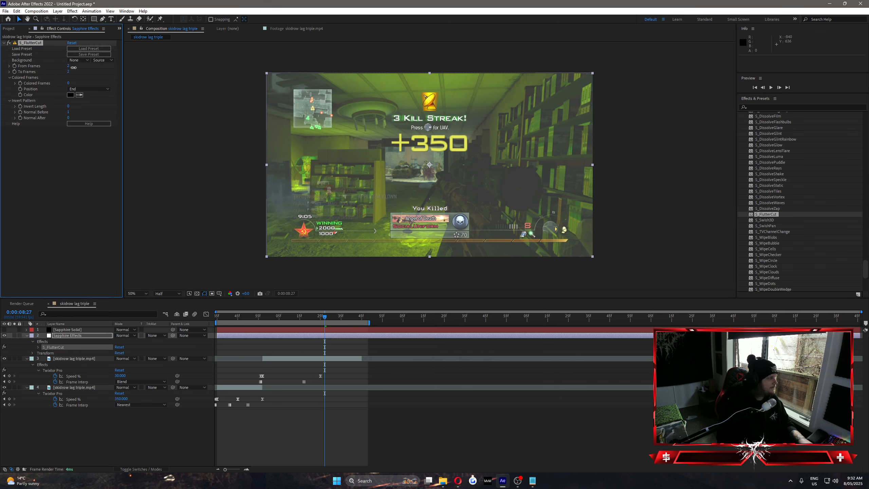
mouse_move(311, 319)
mouse_down()
mouse_move(279, 319)
mouse_move(370, 323)
mouse_move(304, 323)
mouse_up()
key(Delete)
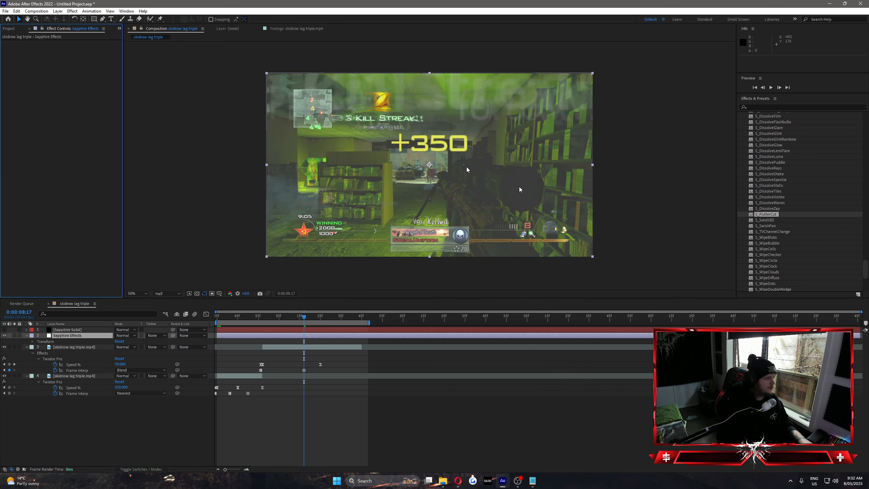
Try the S_Swish3D transition on the Sapphire Effects layer, raise Wipe Percent to 100%, and remove it
drag(765, 220, 335, 336)
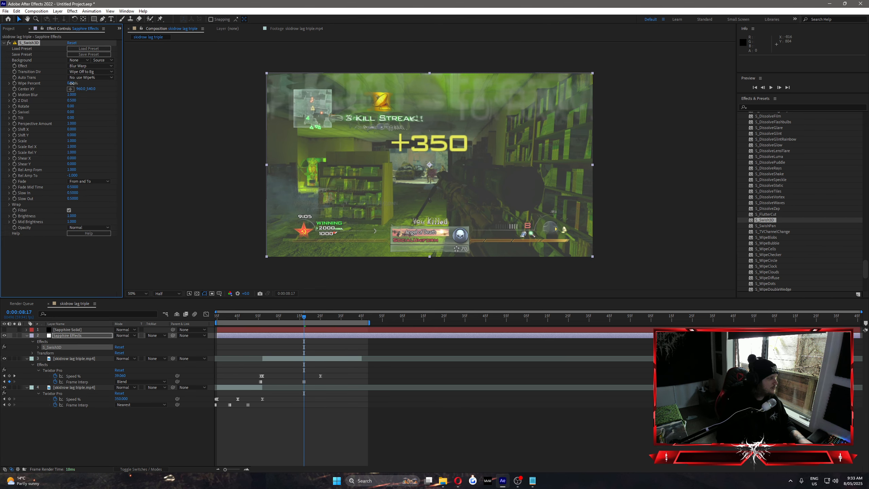
drag(72, 83, 104, 85)
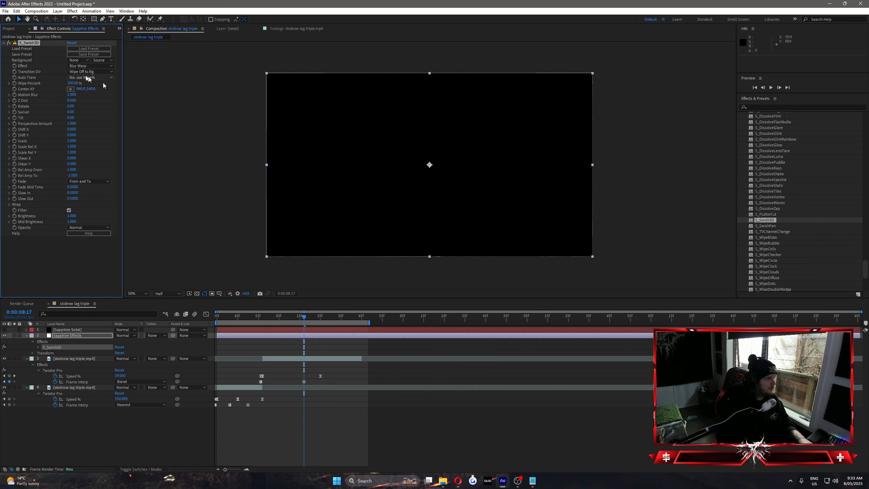
key(Delete)
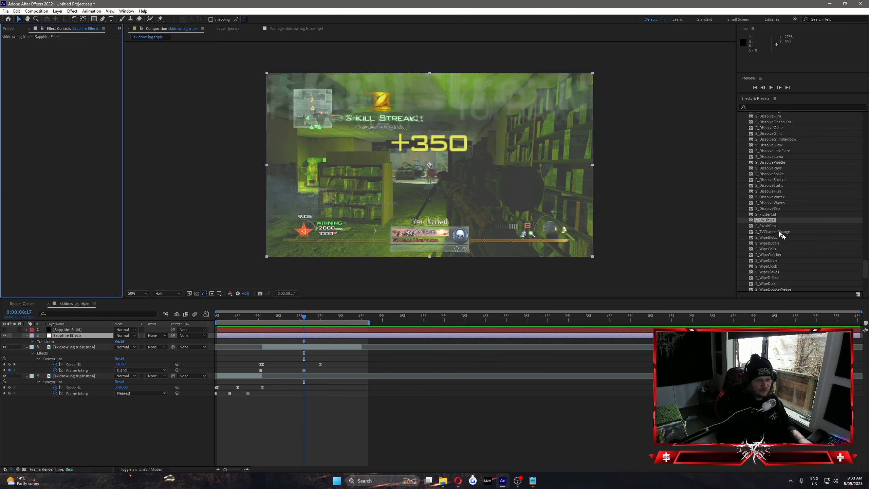
Try the S_SwishPan transition on the Sapphire Effects layer, raise Wipe Percent to 100%, and remove it
click(767, 226)
drag(709, 243, 301, 336)
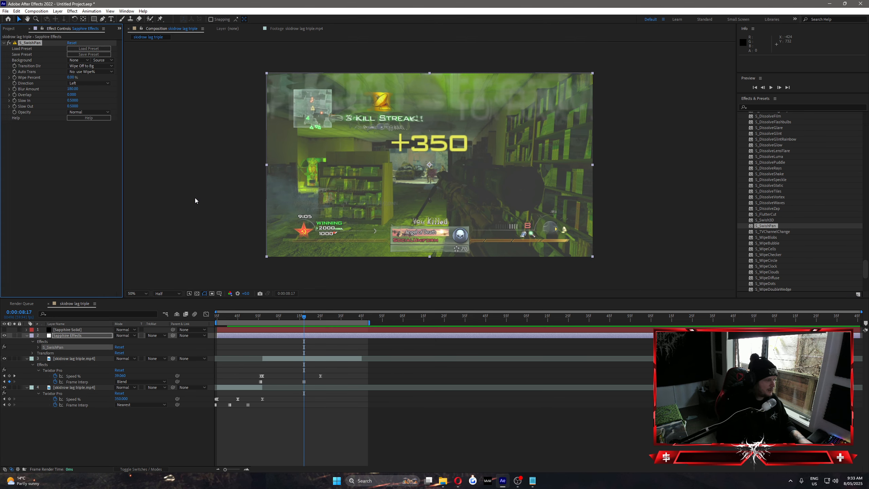
drag(72, 78, 102, 78)
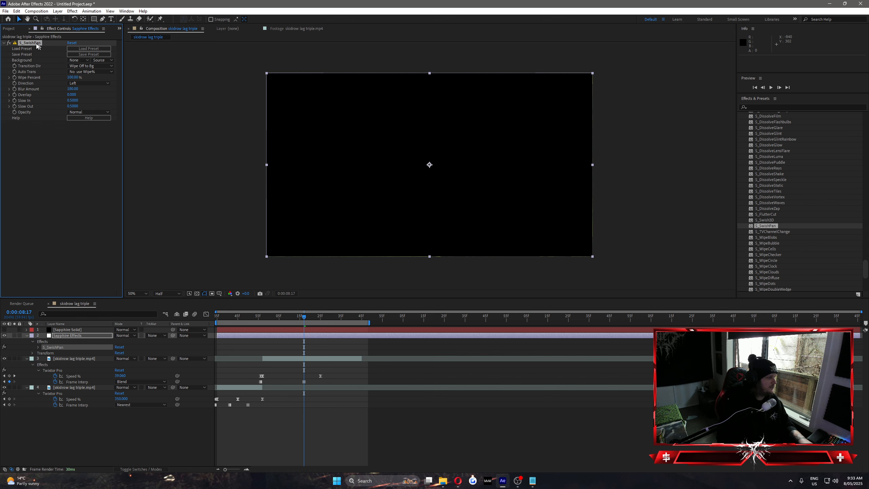
key(Delete)
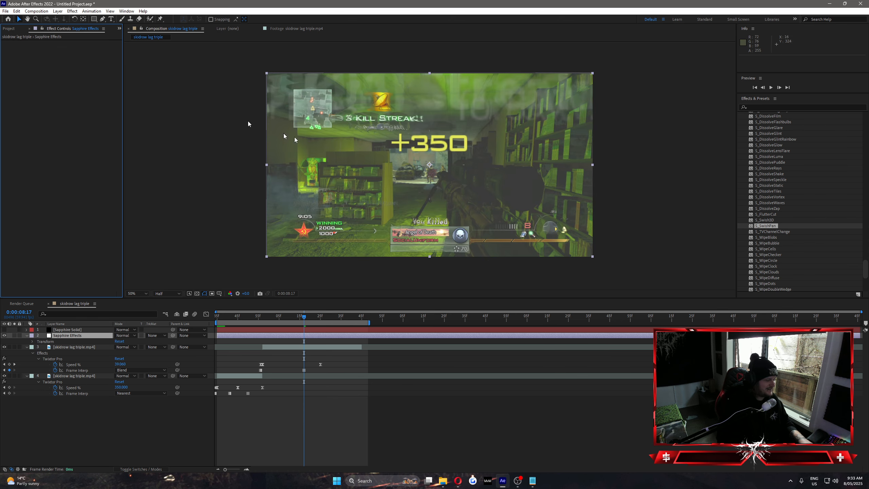
Try the S_TVChannelChange transition on the Sapphire Effects layer, sweeping Dissolve Percent up to 97% and back down
click(762, 233)
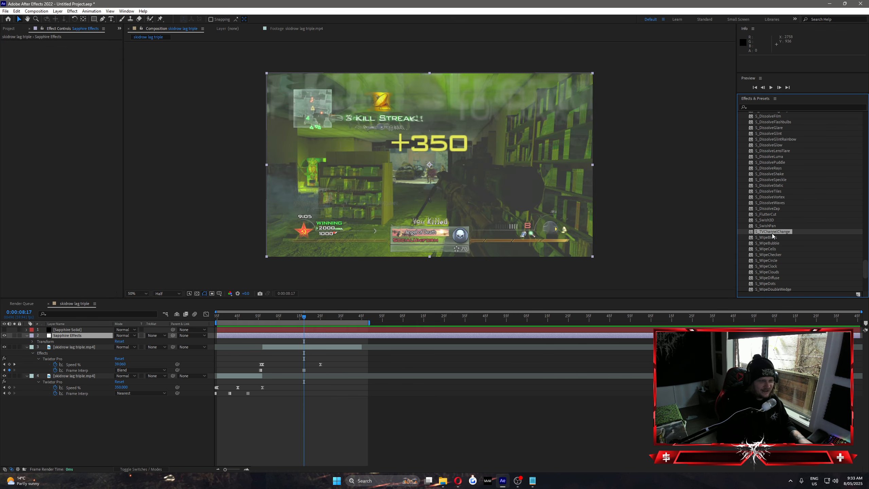
drag(773, 234, 324, 336)
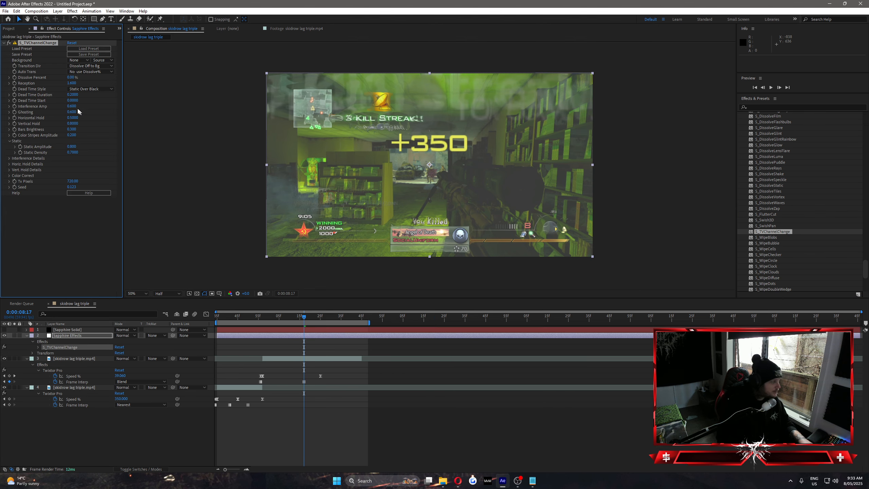
drag(71, 78, 107, 87)
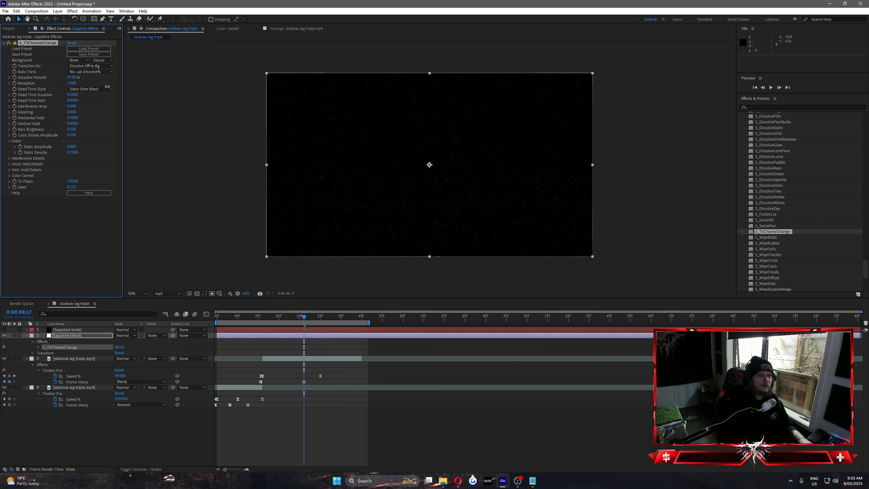
drag(107, 86, 82, 87)
Try the Static Over Dissolve and Black options for the Dead Time Style of S_TVChannelChange
click(85, 90)
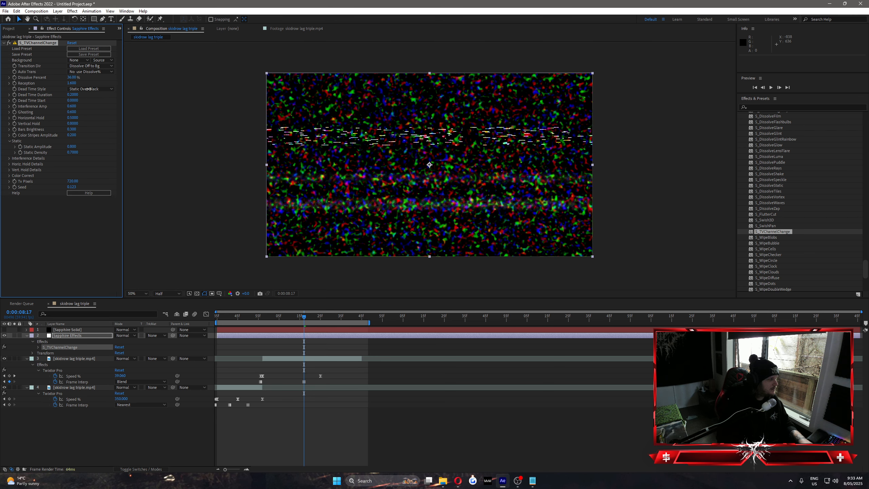
click(90, 111)
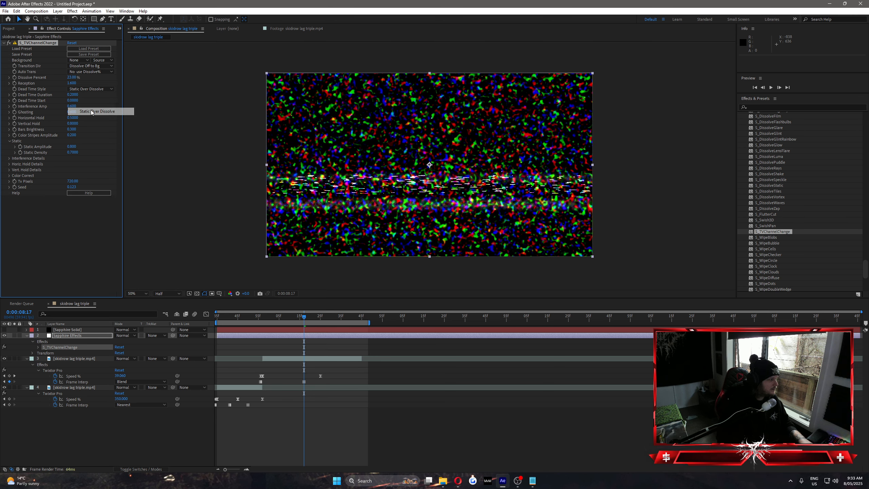
click(90, 89)
click(89, 97)
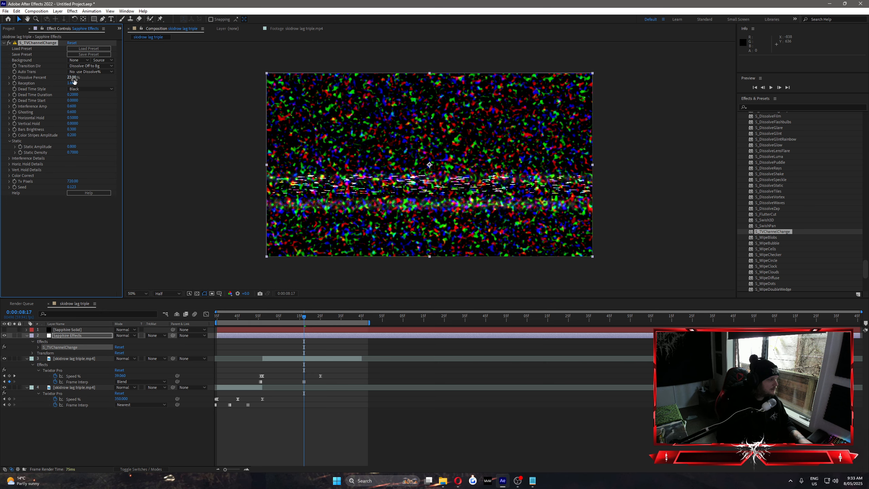
Raise the Dissolve Percent of S_TVChannelChange with the Black dead time style, and remove the effect
drag(74, 81, 95, 83)
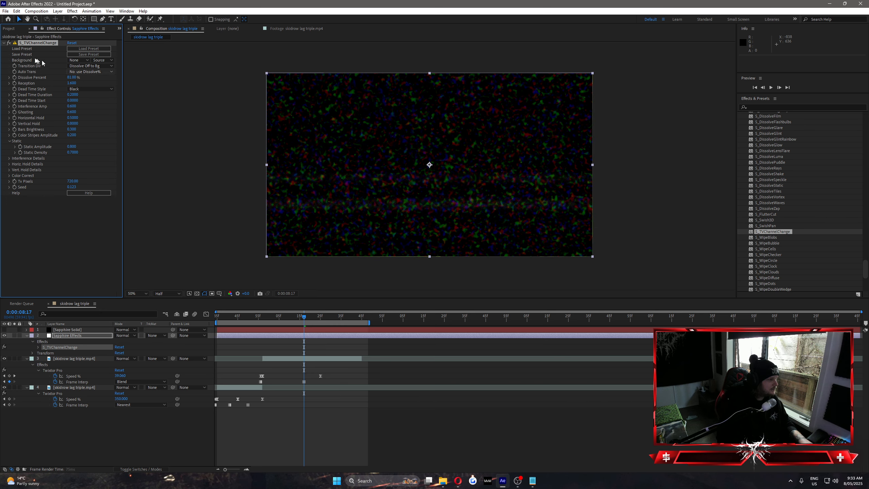
click(38, 43)
key(Delete)
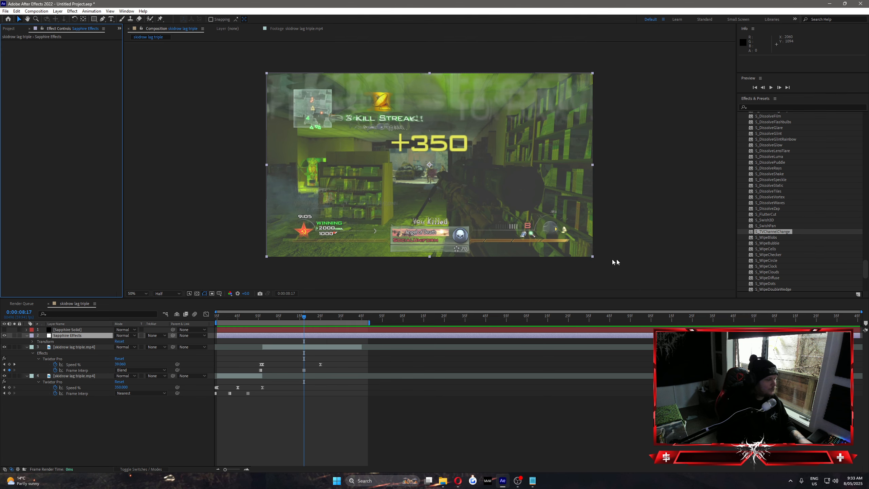
Try the S_WipeBlobs transition on the Sapphire Effects layer, adjust its Wipe Percent, and remove it
scroll(769, 244, down, 1)
click(765, 222)
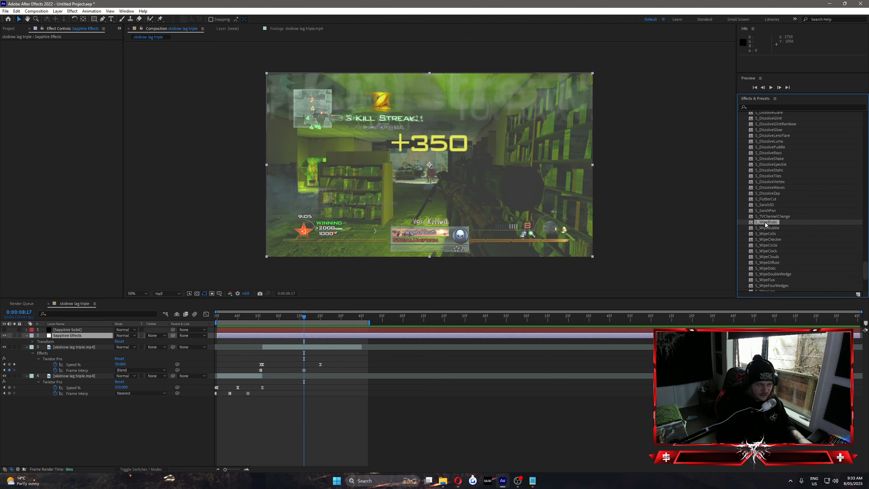
drag(427, 323, 305, 336)
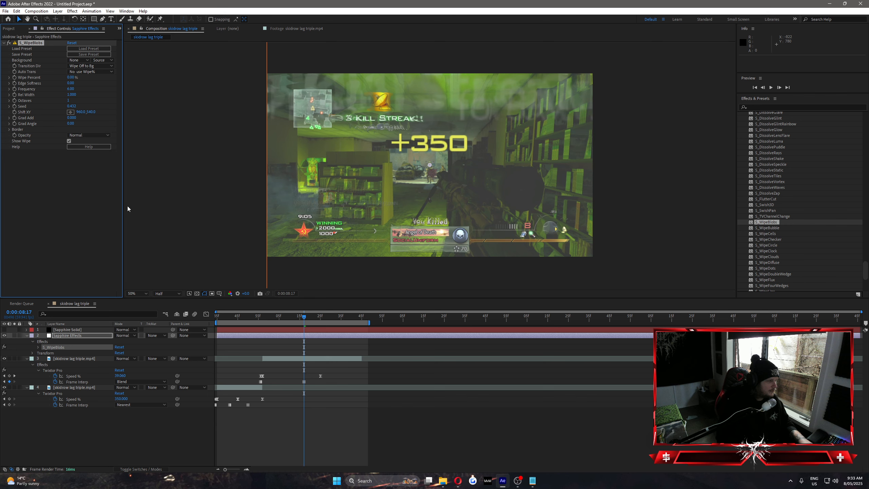
mouse_move(71, 77)
mouse_down()
mouse_move(84, 79)
mouse_move(80, 90)
mouse_move(62, 94)
mouse_move(116, 95)
mouse_move(55, 79)
mouse_move(96, 83)
mouse_move(75, 84)
mouse_up()
key(Delete)
Try the S_WipeBubble transition on the Sapphire Effects layer, sweep Wipe Percent to over 90%, and remove it
double_click(767, 228)
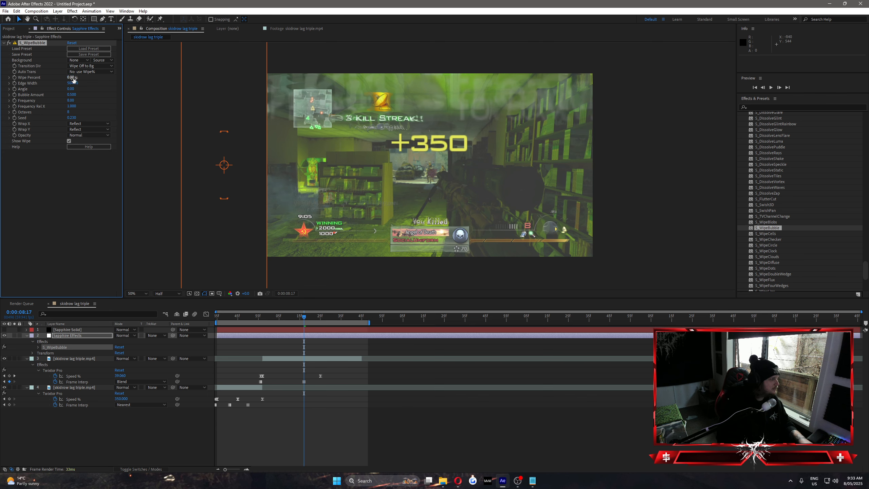
drag(73, 79, 301, 103)
drag(66, 79, 105, 87)
click(36, 43)
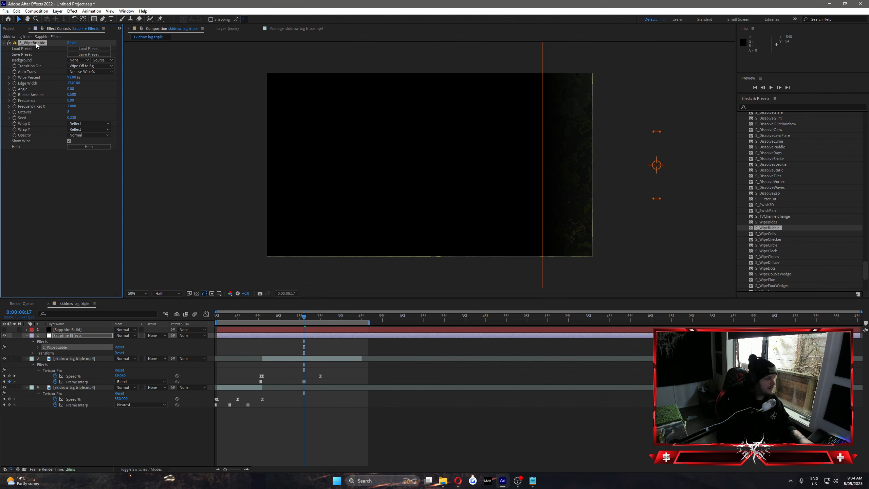
key(Delete)
Try the S_WipeCells transition on the Sapphire Effects layer, raise Wipe Percent to 100%, and remove it
double_click(767, 234)
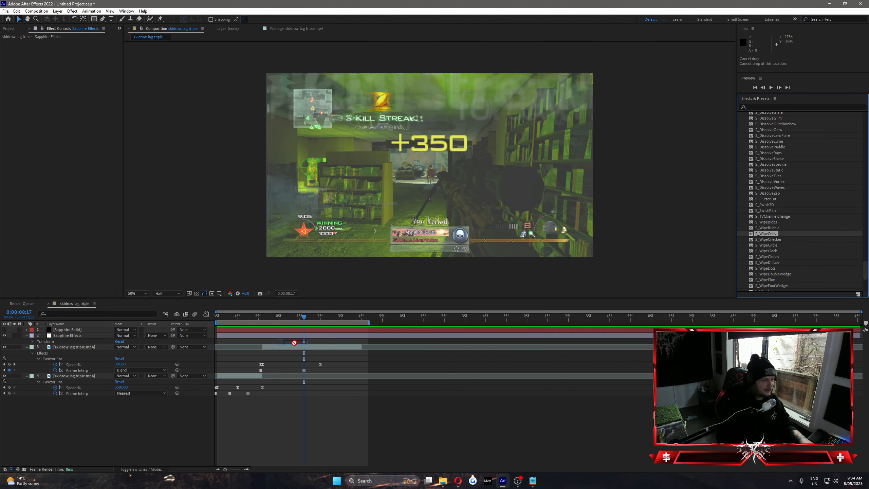
drag(71, 77, 122, 94)
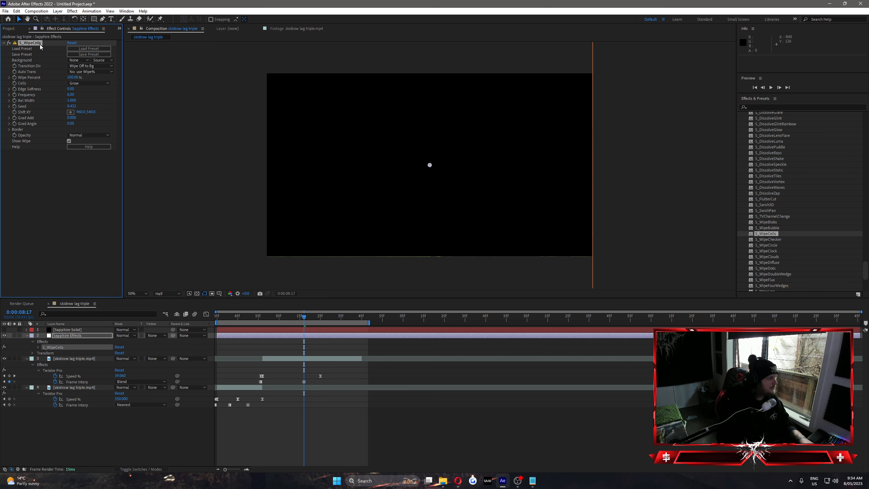
key(Delete)
Try the S_WipeChecker transition on the Sapphire Effects layer, adjust its Wipe Percent, and remove it
double_click(757, 239)
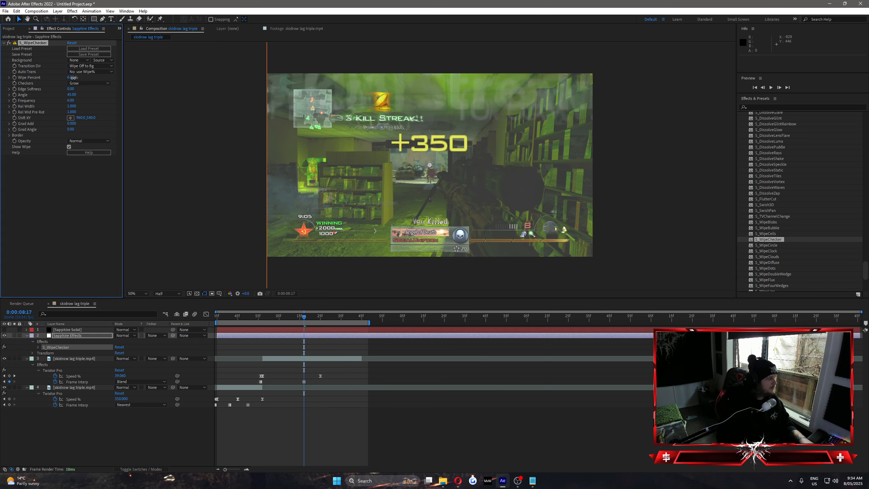
drag(74, 78, 80, 80)
key(Delete)
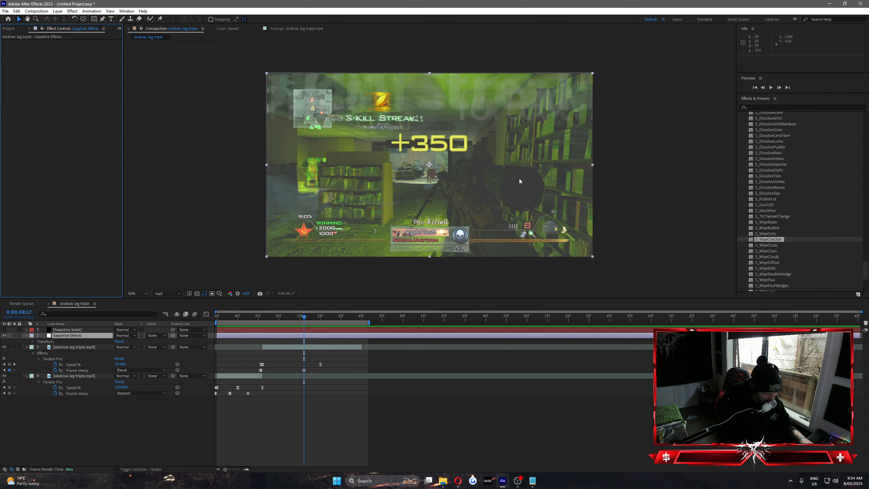
Try the S_WipeCircle transition on the Sapphire Effects layer, adjust its Wipe Percent, and remove it
double_click(769, 245)
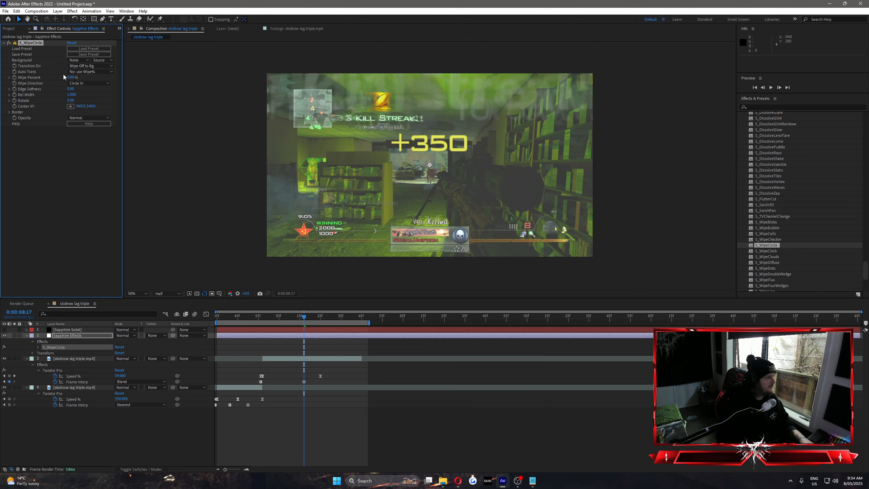
drag(72, 79, 91, 107)
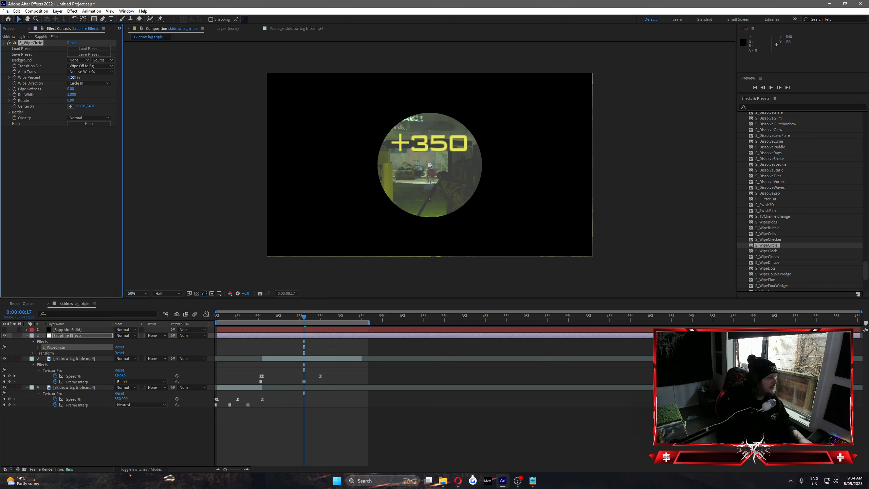
mouse_move(72, 78)
mouse_down()
mouse_move(54, 79)
mouse_move(81, 90)
mouse_up()
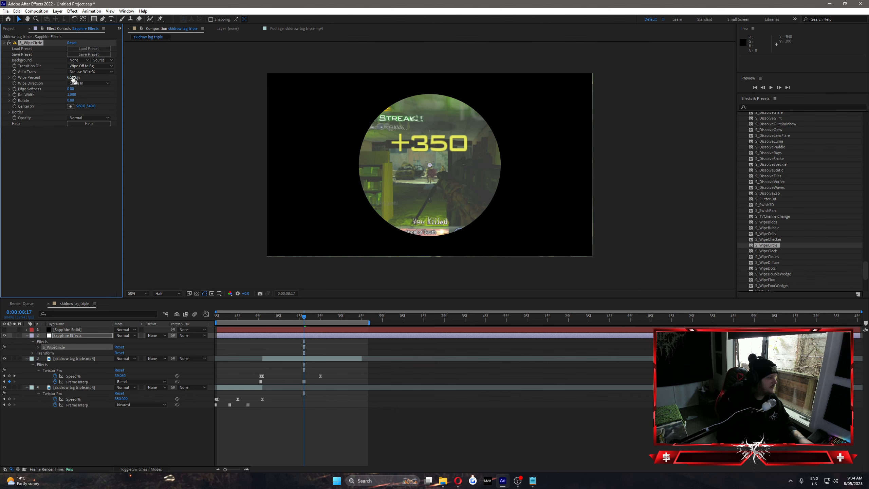
key(Delete)
Try the S_WipeClock transition on the Sapphire Effects layer, adjust its Wipe Percent, and remove it
scroll(767, 206, down, 1)
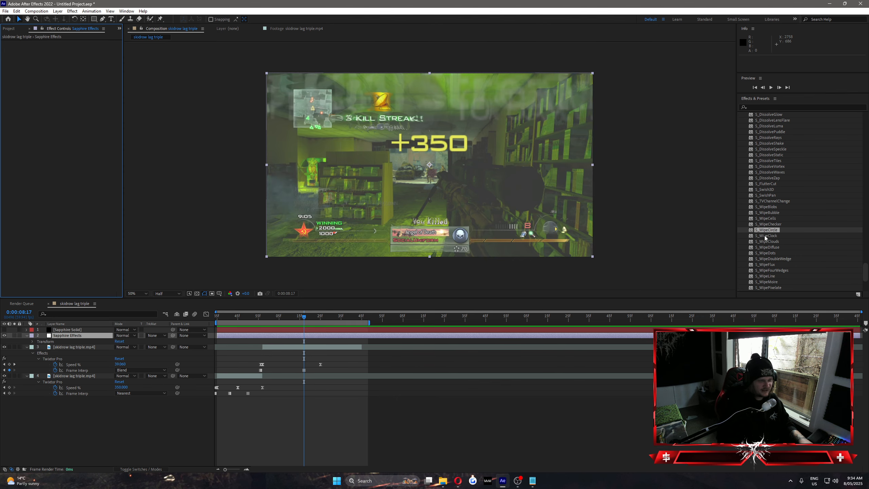
click(762, 236)
drag(452, 293, 287, 334)
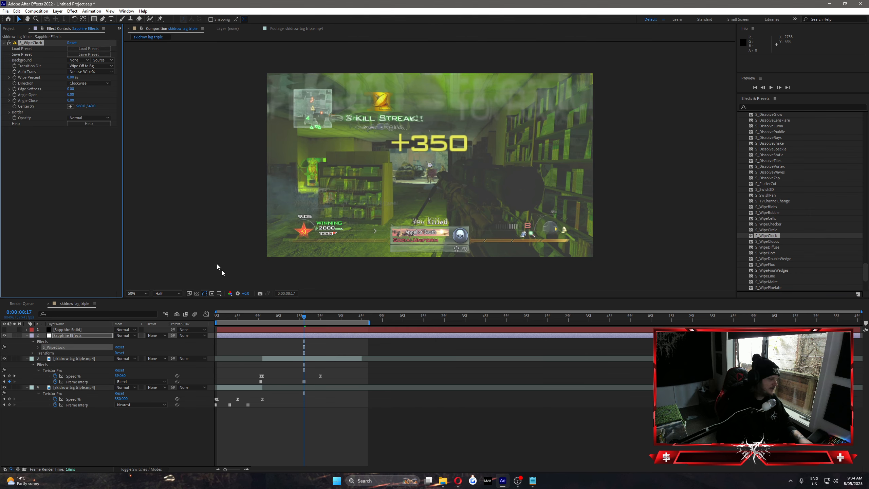
drag(72, 78, 76, 67)
key(Delete)
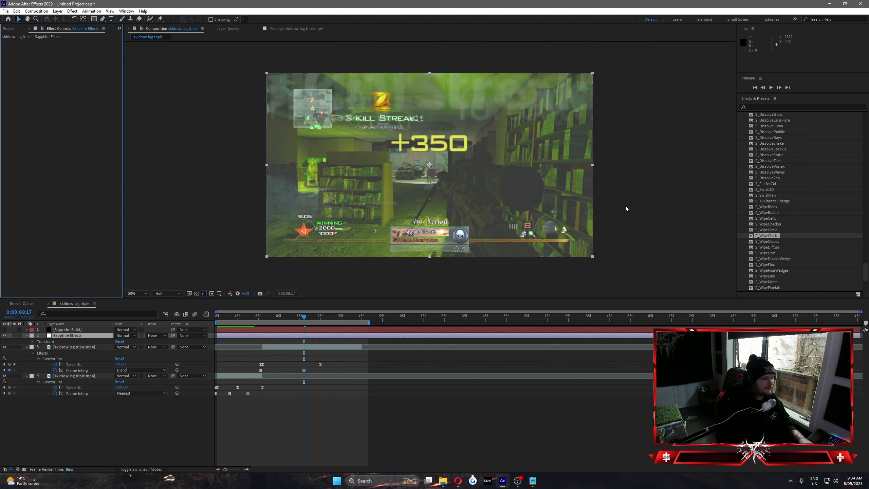
Try the S_WipeClouds transition on the Sapphire Effects layer, adjust its Wipe Percent, and remove it
scroll(767, 217, down, 1)
click(765, 212)
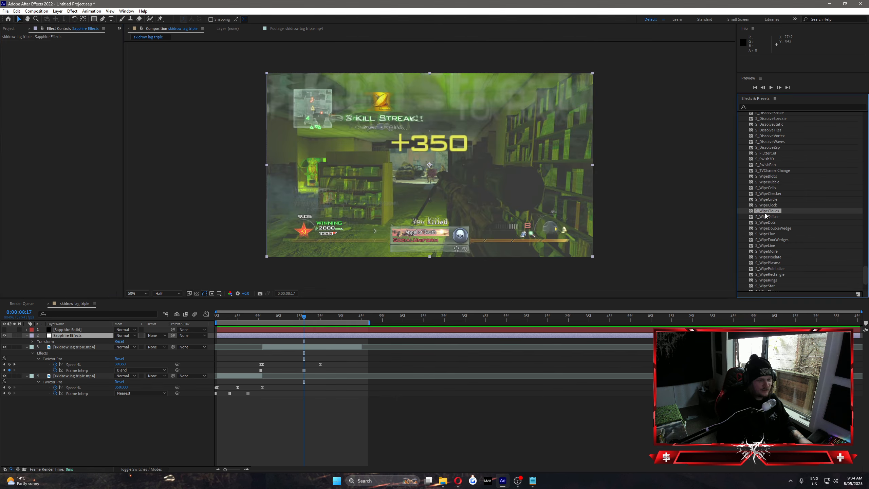
drag(765, 212, 321, 335)
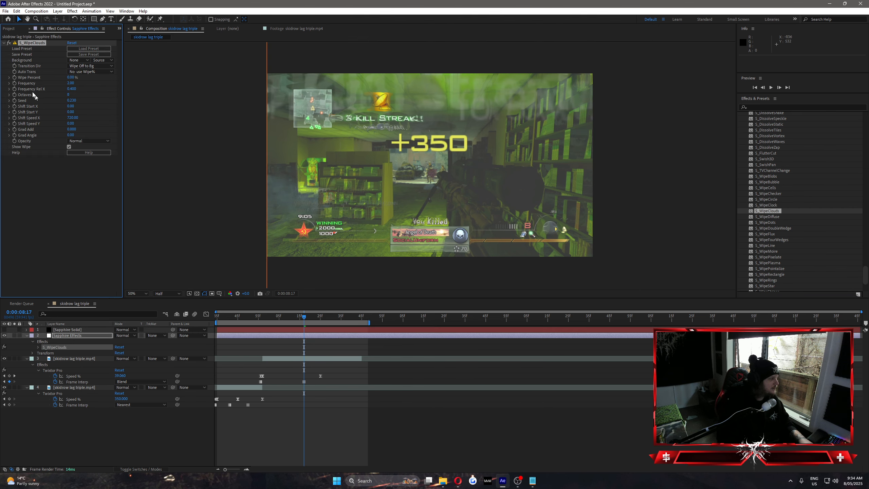
drag(75, 78, 114, 97)
key(Delete)
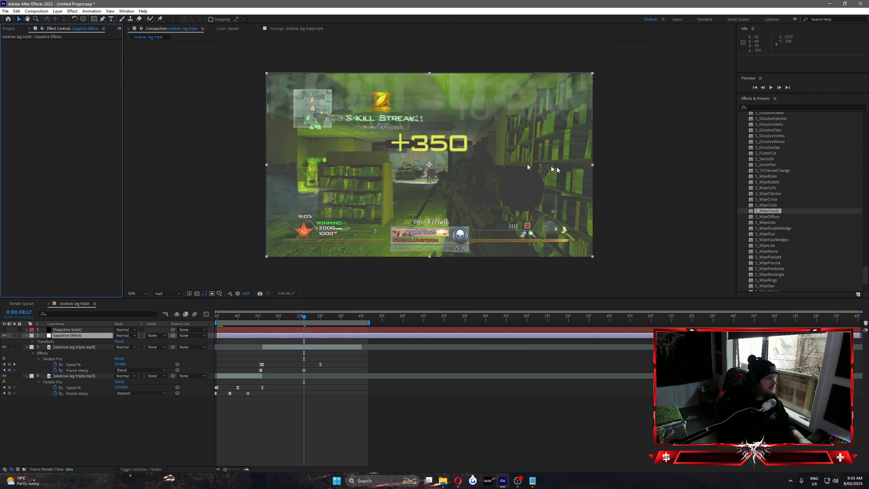
Try the S_WipeDiffuse transition on the Sapphire Effects layer, sweep its Wipe Percent several times, and remove it
drag(767, 217, 341, 334)
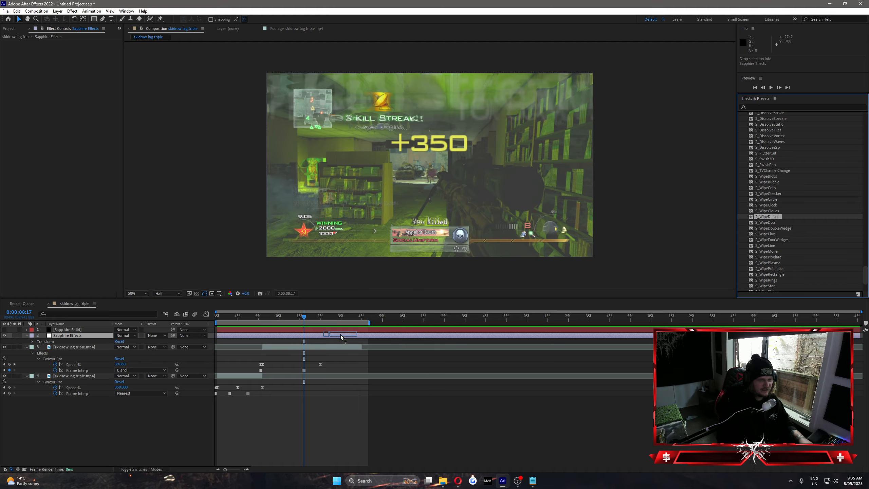
drag(73, 78, 102, 80)
drag(95, 80, 225, 127)
mouse_move(73, 79)
mouse_down()
mouse_move(93, 82)
mouse_move(84, 82)
mouse_up()
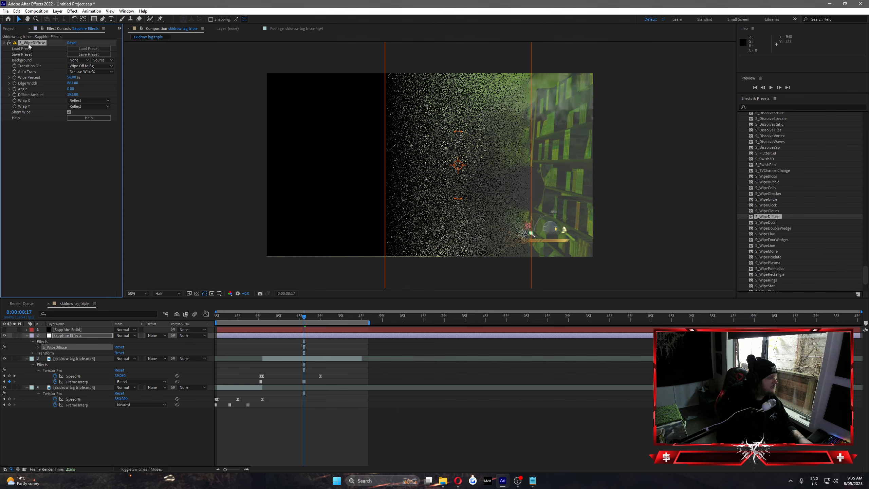
key(Delete)
Try the S_WipeDots transition on the Sapphire Effects layer, raise its Wipe Percent, and remove it
double_click(769, 222)
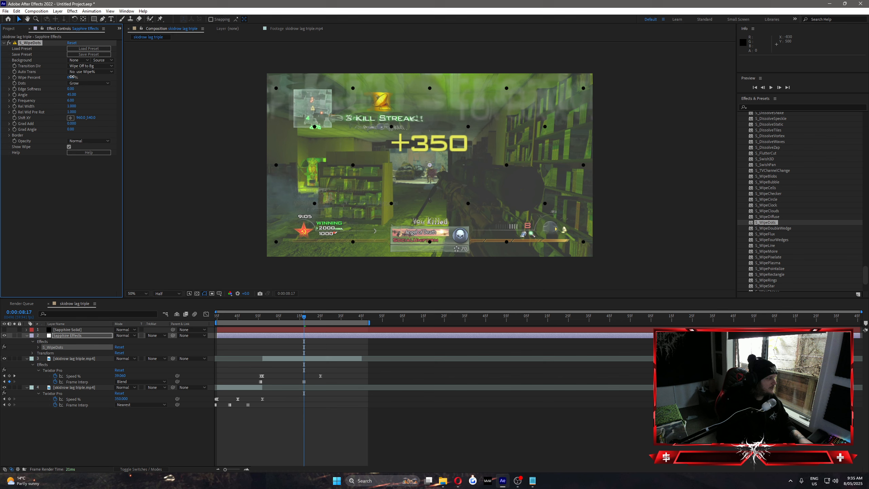
drag(72, 77, 45, 53)
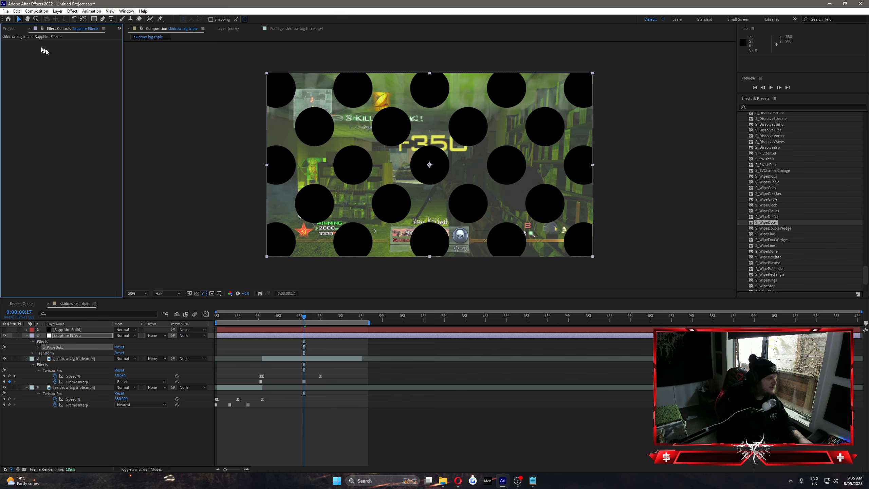
key(Delete)
Try the S_WipeDoubleWedge transition on the Sapphire Effects layer, adjust its Wipe Percent, and remove it
scroll(794, 198, down, 3)
drag(770, 170, 286, 337)
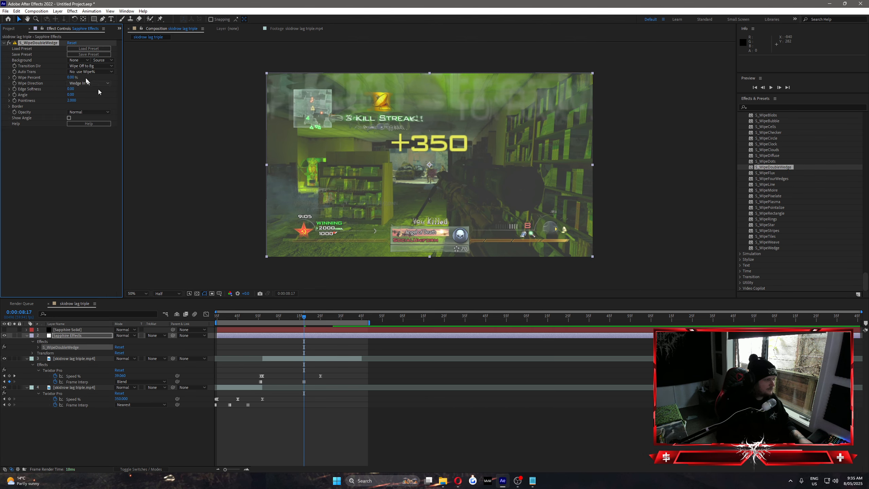
drag(71, 77, 90, 80)
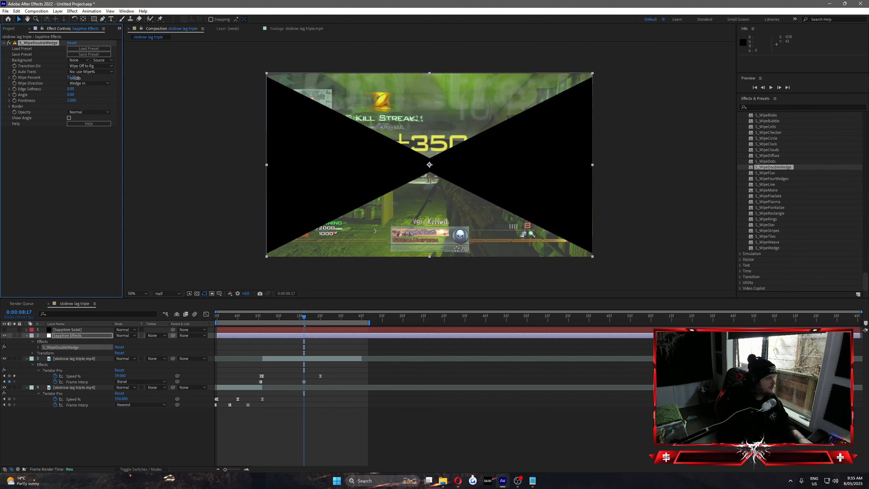
drag(74, 78, 89, 73)
key(Delete)
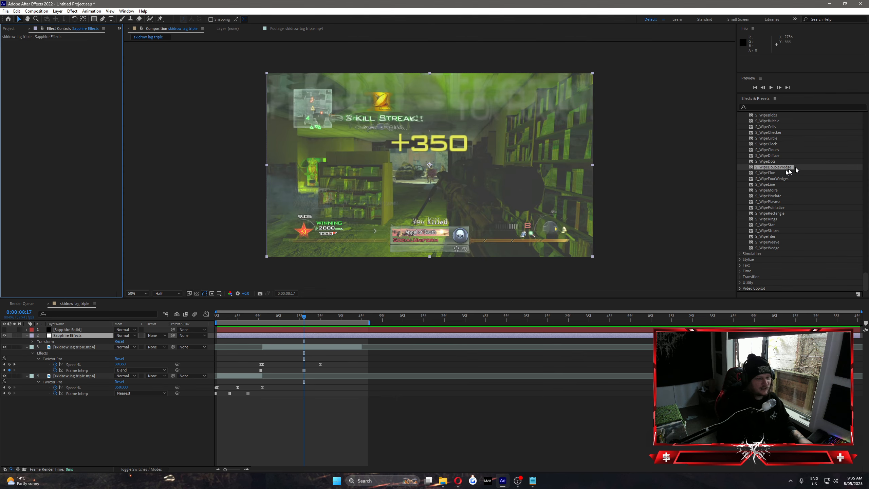
Try the S_WipeFlux transition on the Sapphire Effects layer, raise its Wipe Percent, and remove it
drag(760, 173, 82, 335)
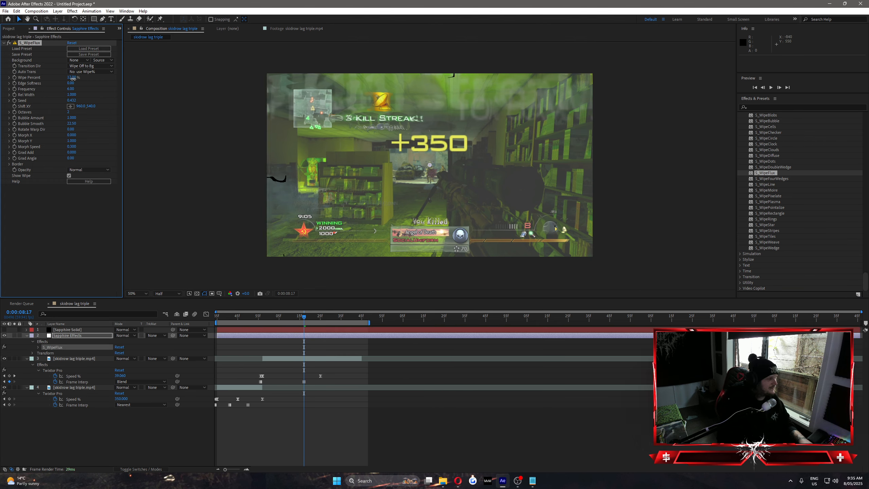
drag(78, 81, 103, 84)
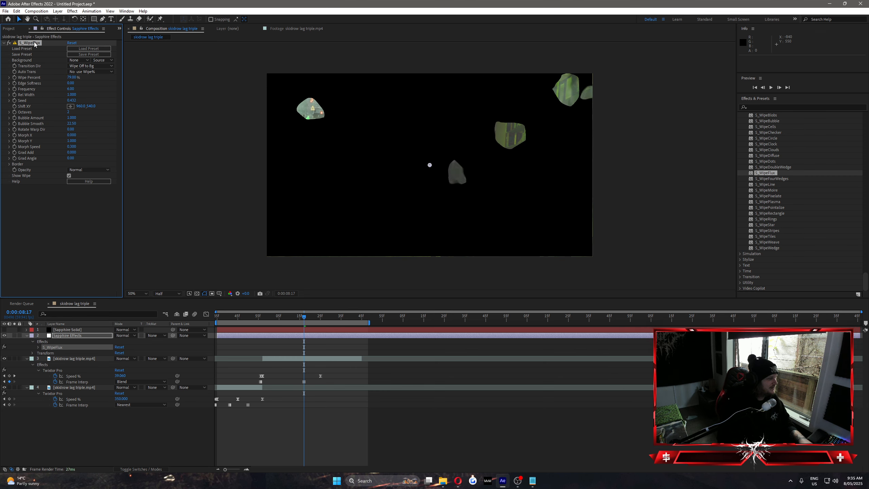
key(Delete)
Try the S_WipeFourWedges transition on the Sapphire Effects layer, sweep its Wipe Percent and return it to 0%, and remove the effect
drag(772, 179, 291, 334)
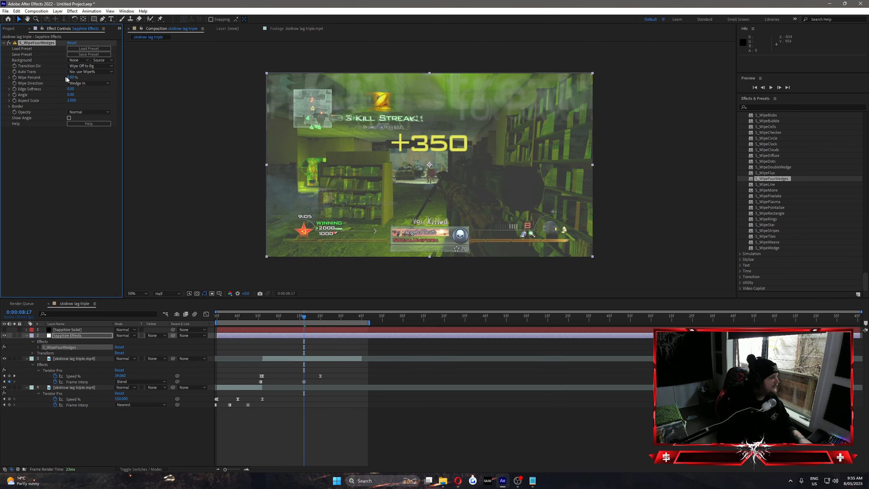
drag(71, 77, 81, 97)
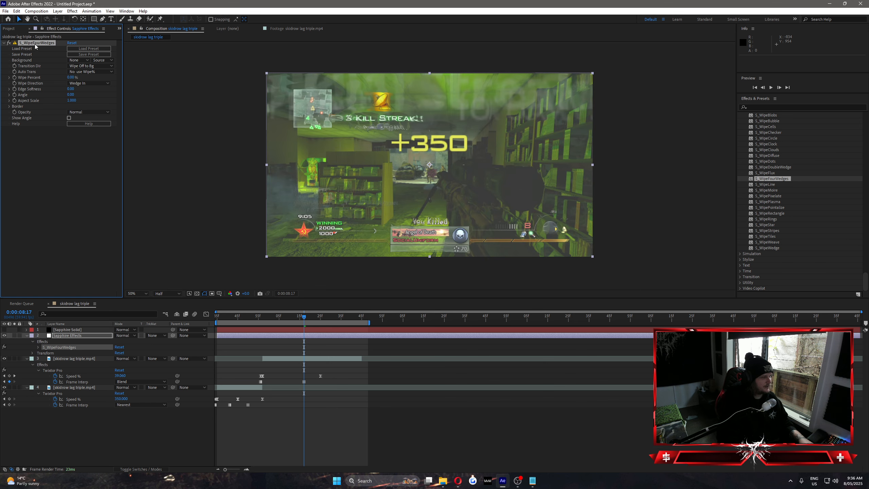
key(Delete)
Try the S_WipeLine transition on the Sapphire Effects layer, raise Wipe Percent to 100%, and remove it
click(764, 185)
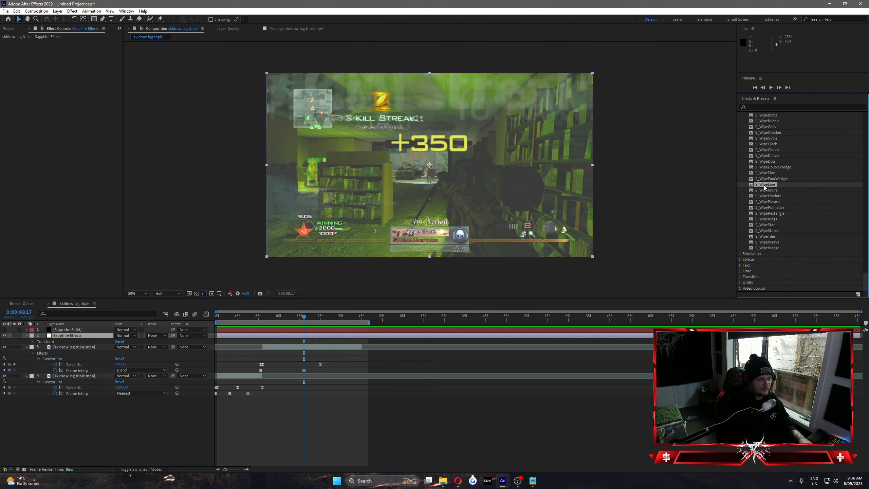
drag(764, 185, 321, 336)
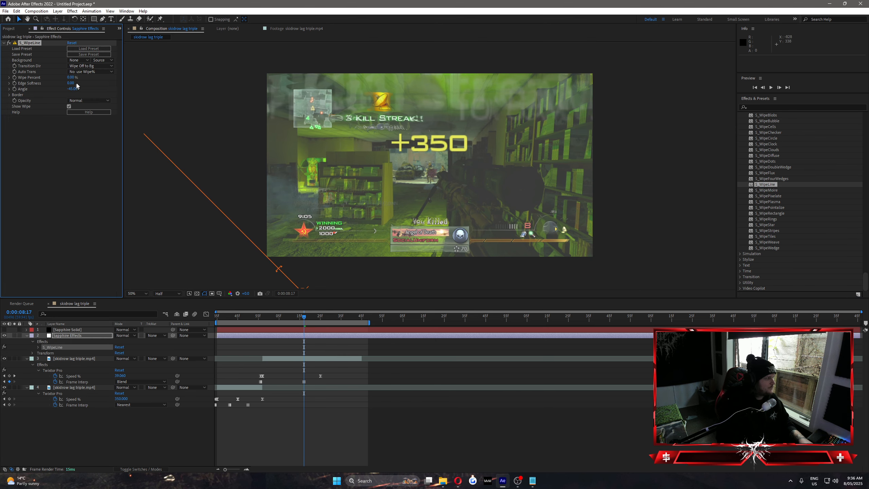
drag(74, 77, 112, 79)
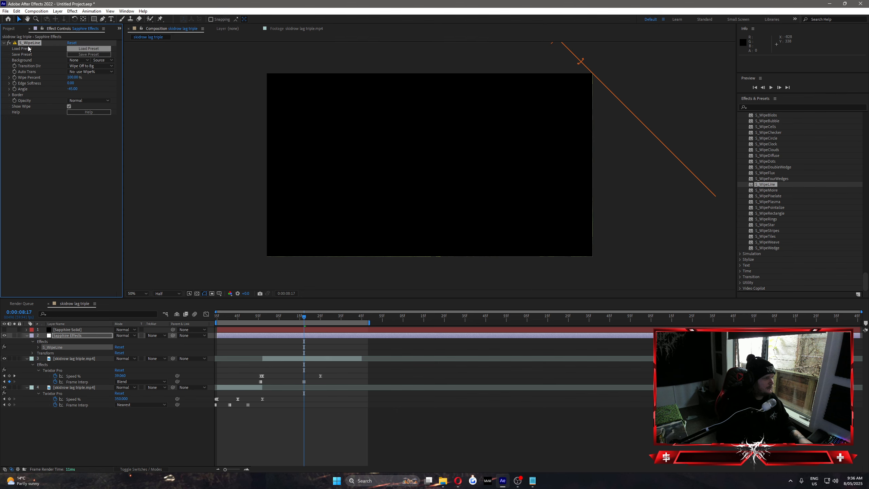
key(Delete)
Try the S_WipeMoire transition on the Sapphire Effects layer, adjust its Wipe Percent, and remove it
drag(768, 190, 301, 336)
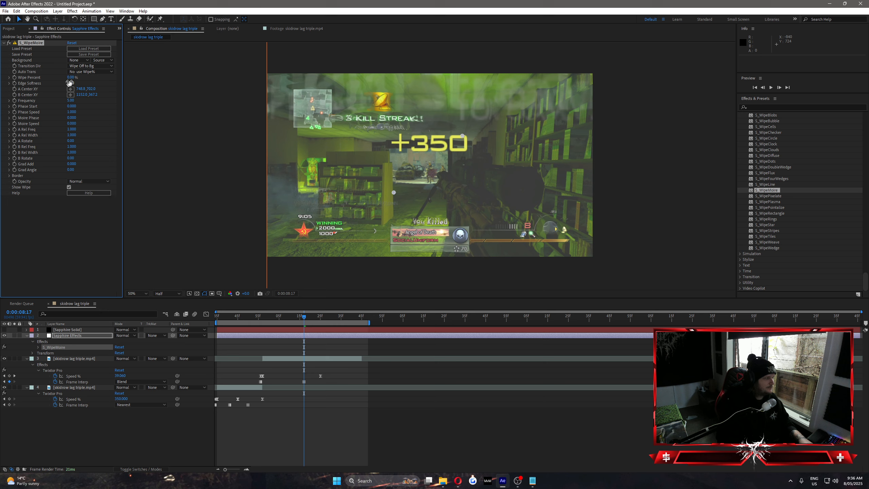
drag(70, 81, 118, 87)
key(Delete)
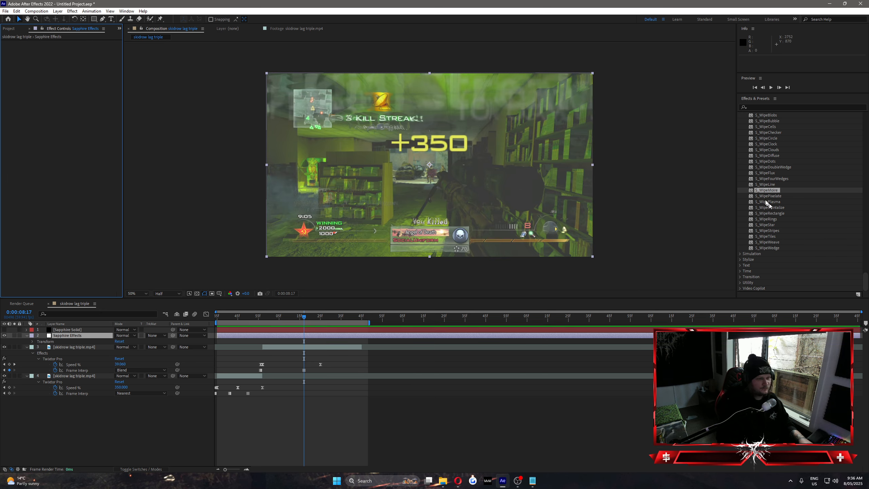
Try the S_WipePixelate transition on the Sapphire Effects layer, adjust its Wipe Percent, and remove it
drag(766, 196, 347, 336)
drag(72, 78, 100, 80)
click(31, 43)
key(Delete)
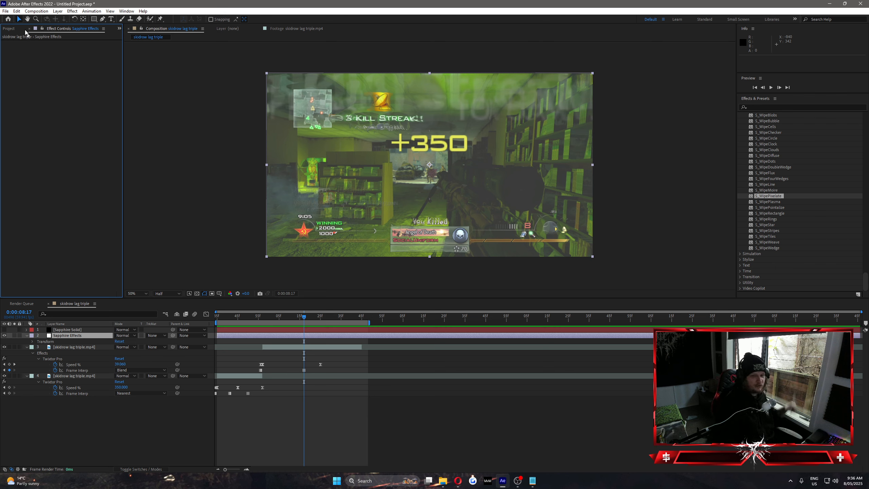
Try the S_WipePlasma transition on the Sapphire Effects layer, raise its Wipe Percent, and remove it
drag(760, 201, 295, 335)
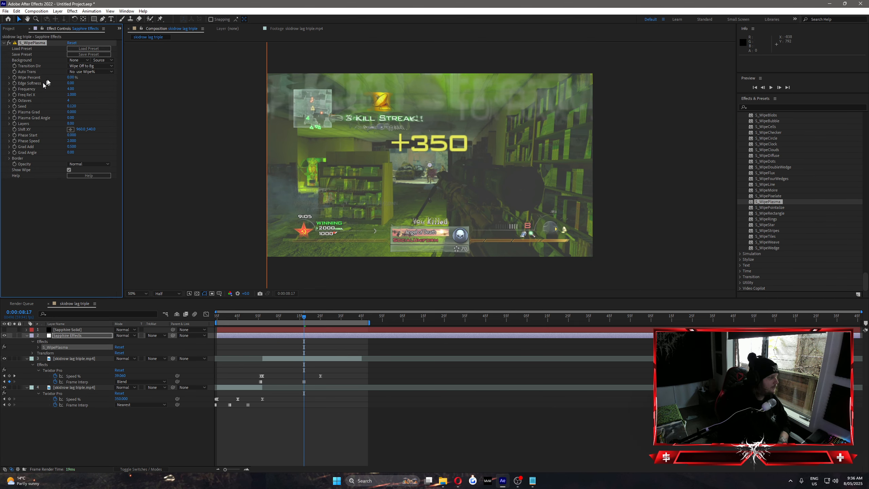
drag(71, 80, 104, 81)
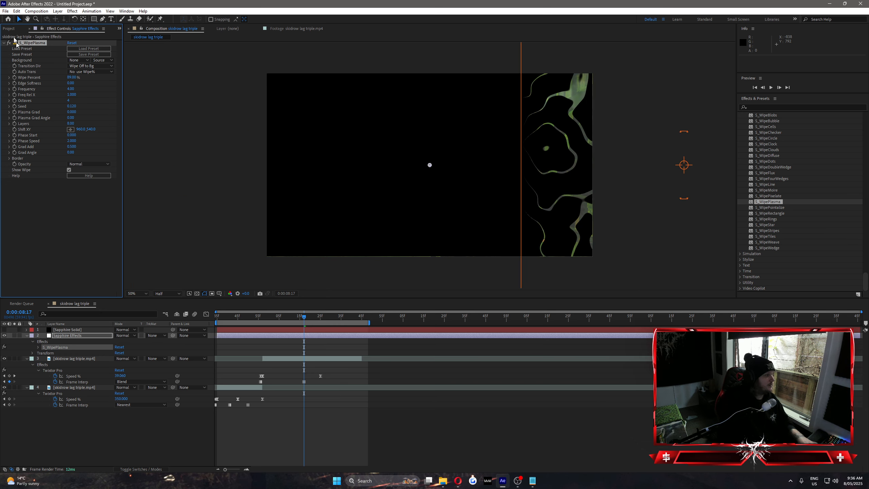
key(Delete)
Try the S_WipePointalize transition on the Sapphire Effects layer, adjust its Wipe Percent, including at 0:00:08:20, and remove it
click(763, 208)
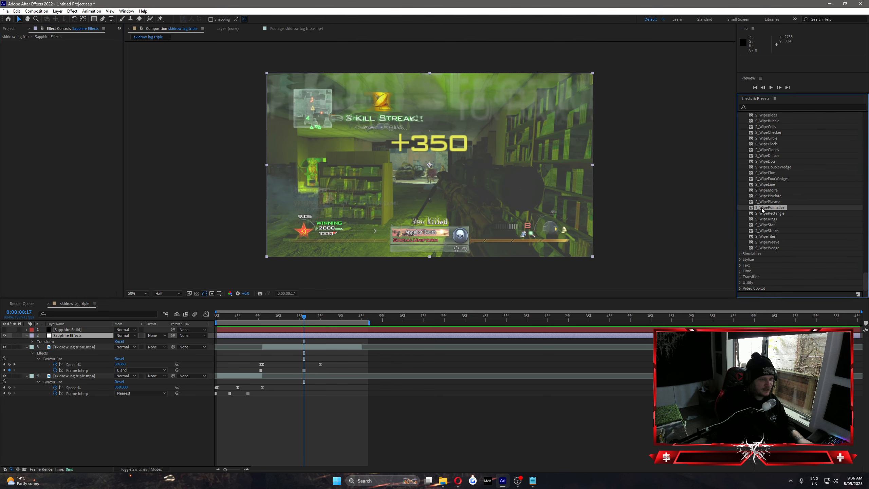
drag(465, 319, 376, 335)
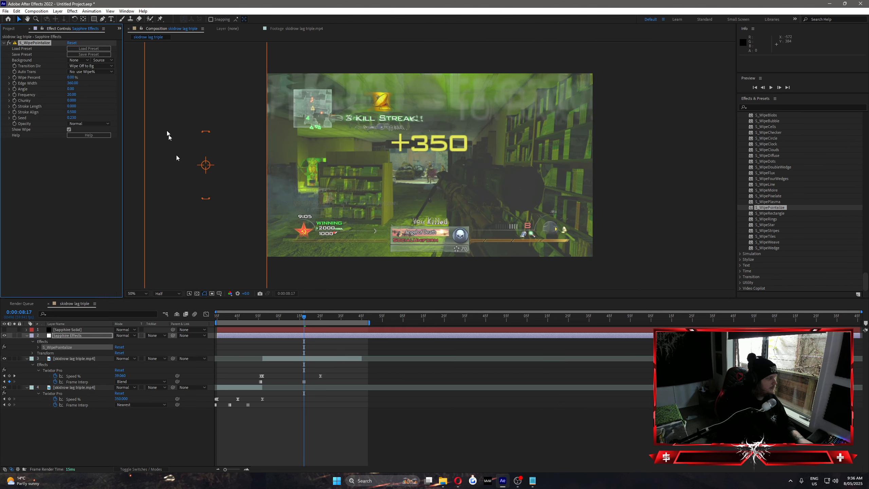
drag(73, 79, 88, 80)
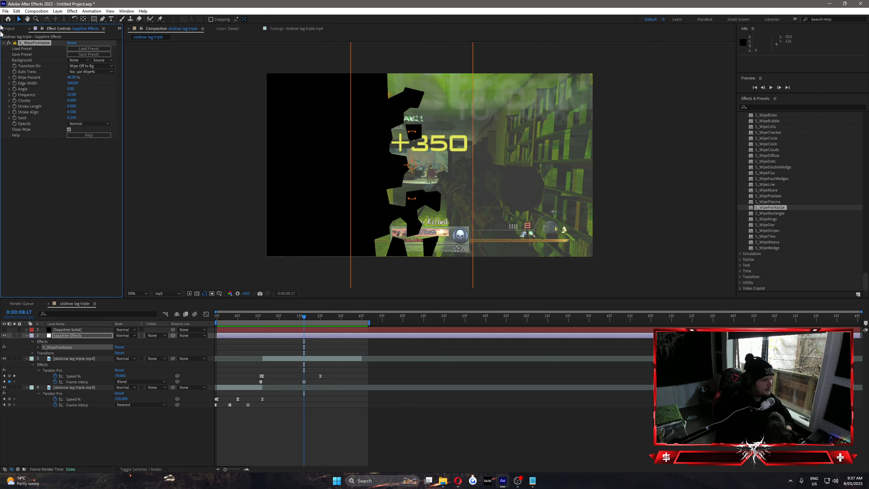
mouse_move(300, 320)
mouse_down()
mouse_move(331, 318)
mouse_move(310, 318)
mouse_up()
drag(68, 77, 40, 57)
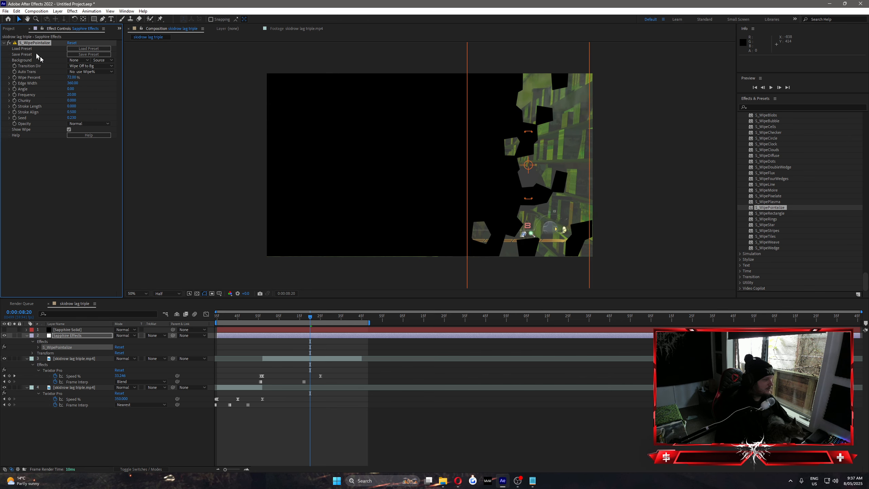
key(Delete)
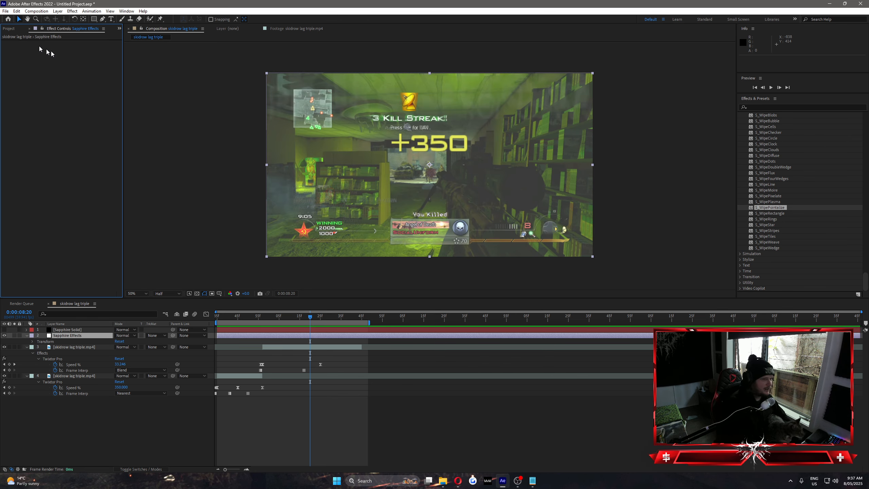
Try the S_WipeRectangle transition on the Sapphire Effects layer, adjust its Wipe Percent, and remove it
drag(770, 214, 332, 337)
drag(72, 79, 95, 77)
key(Delete)
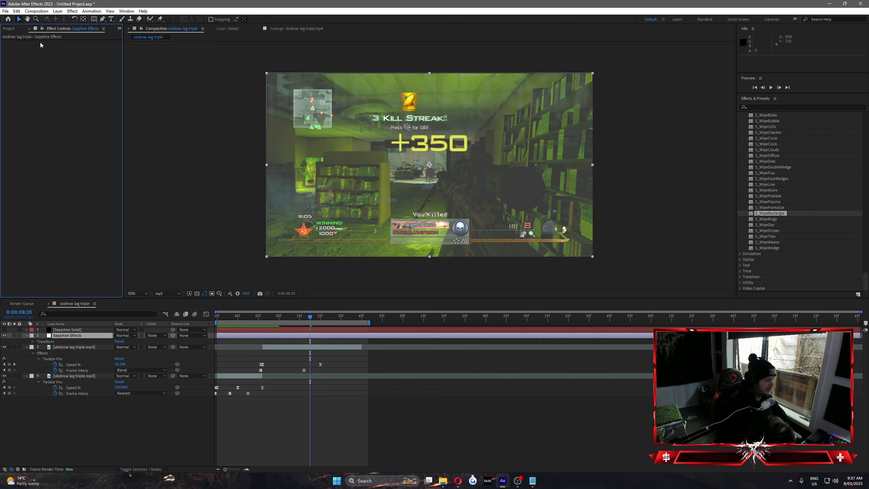
Try the S_WipeRings transition on the Sapphire Effects layer, raise its Wipe Percent to 100%, and remove it
drag(767, 220, 341, 337)
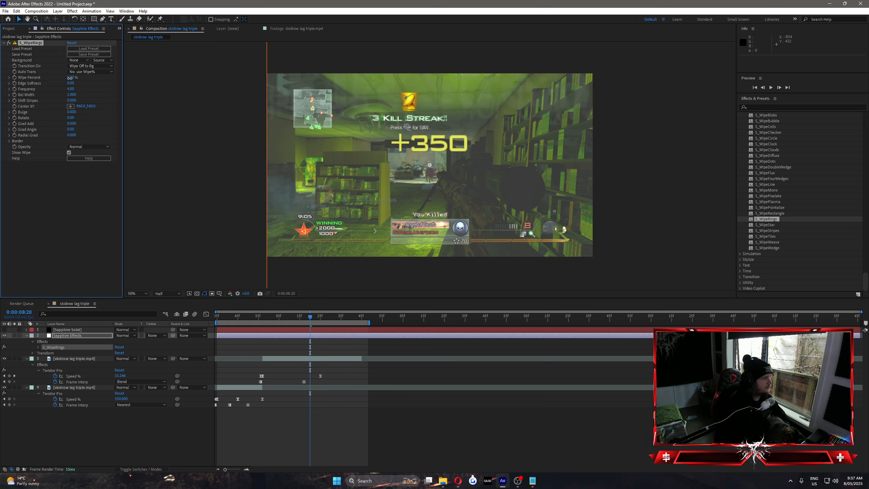
drag(70, 78, 109, 84)
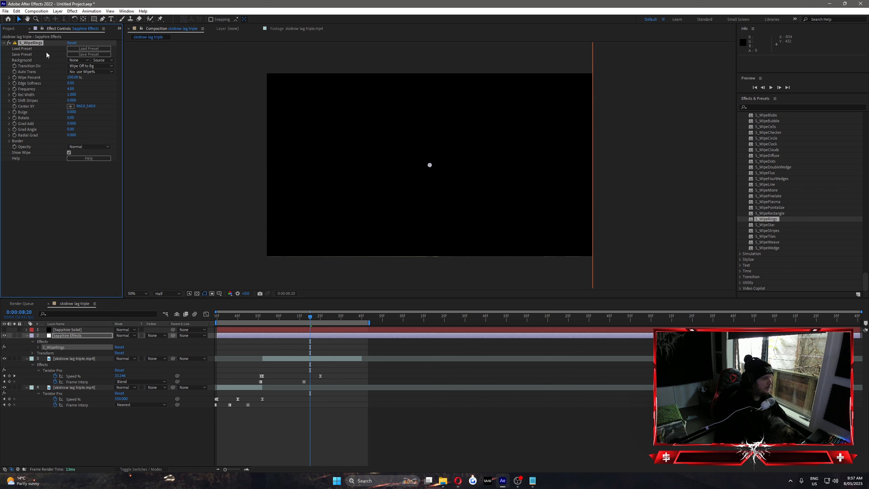
key(Delete)
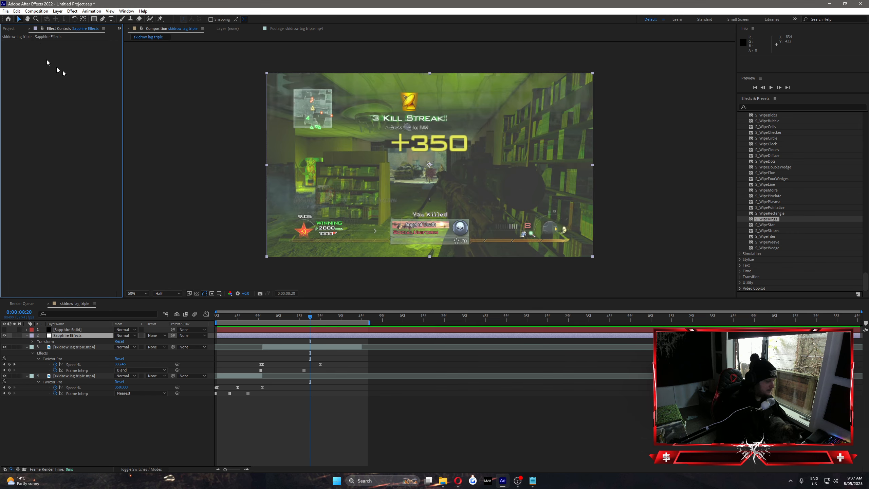
Try the S_WipeStar transition on the Sapphire Effects layer, raise its Wipe Percent to about 87%, and remove it
drag(766, 226, 375, 337)
drag(69, 79, 104, 85)
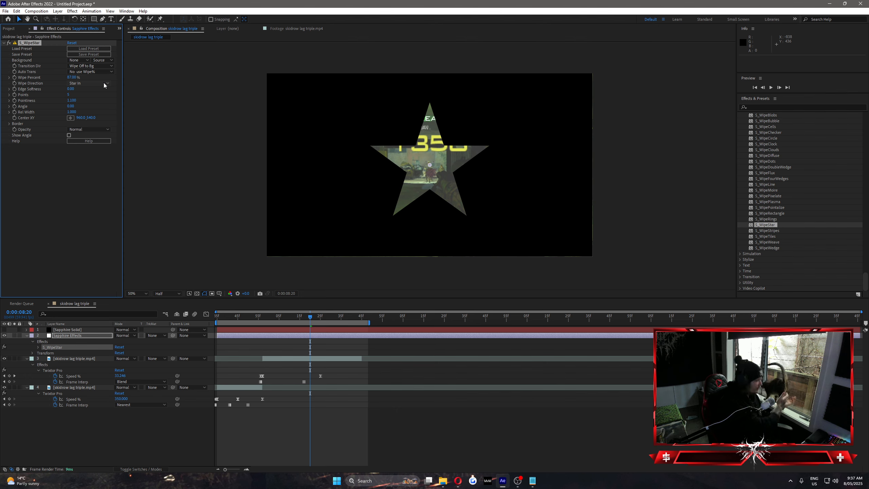
click(29, 42)
key(Delete)
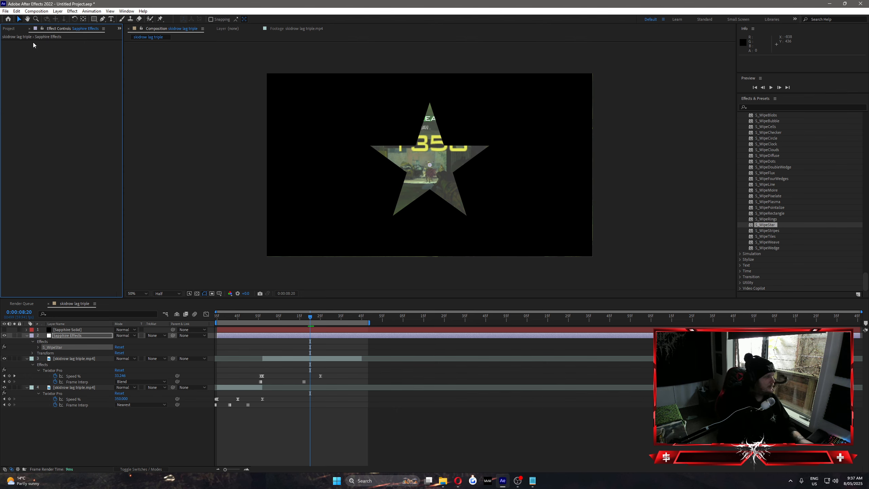
Try the S_WipeStripes transition on the Sapphire Effects layer, raise its Wipe Percent, and remove it
click(766, 231)
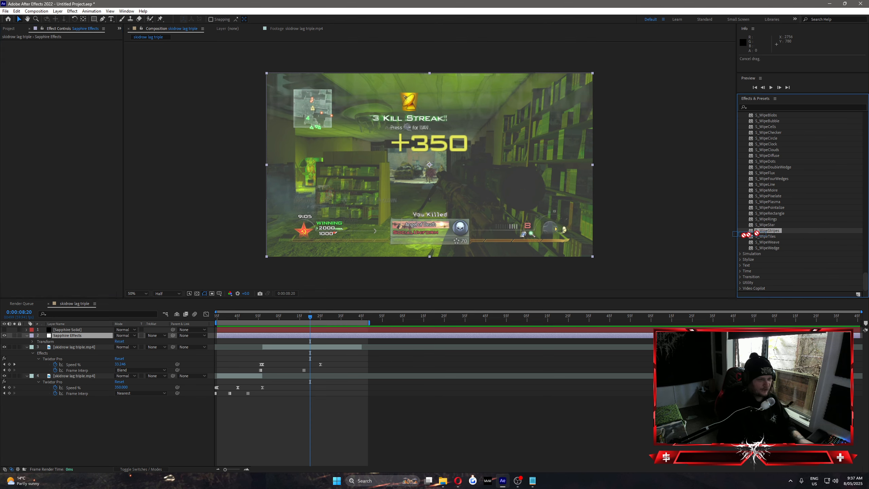
drag(745, 235, 304, 336)
drag(76, 78, 111, 79)
click(39, 43)
key(Delete)
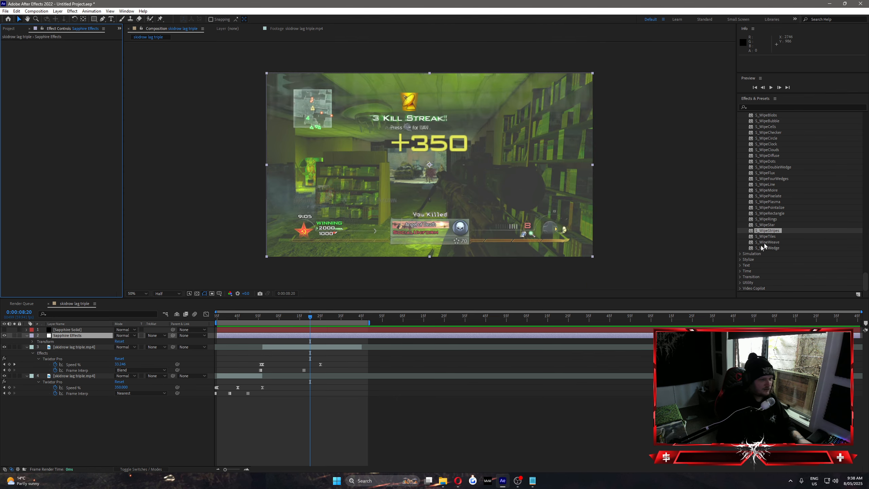
Try the S_WipeTiles transition on the Sapphire Effects layer, raise its Wipe Percent to 100%, and remove it
click(766, 236)
drag(766, 236, 306, 336)
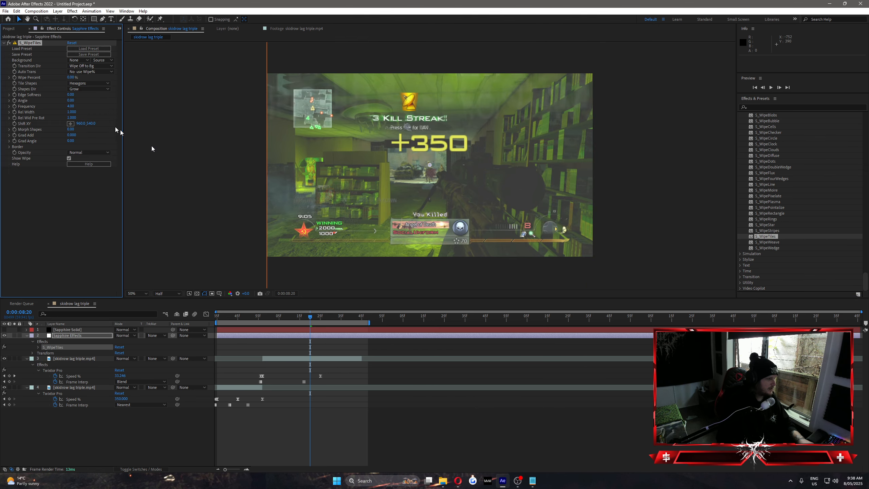
drag(70, 79, 114, 83)
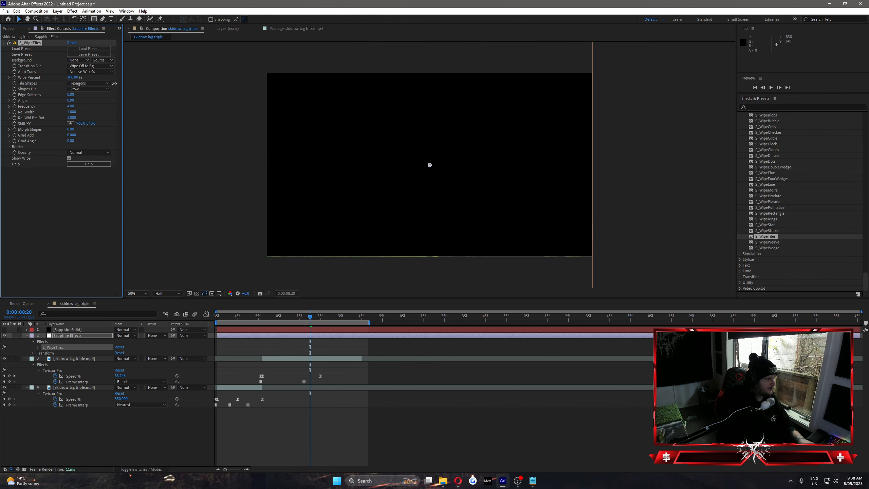
click(34, 43)
key(Delete)
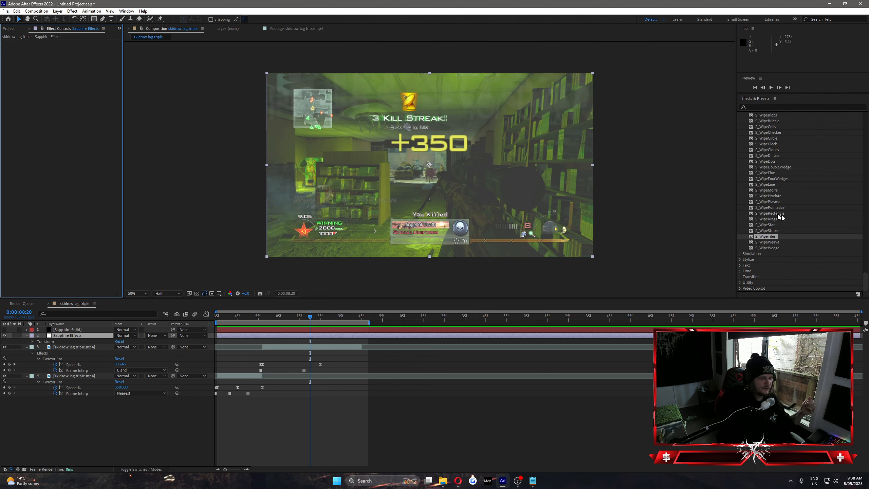
Try the S_WipeWeave transition on the Sapphire Effects layer, raise its Wipe Percent to about 40%, and remove it
drag(766, 242, 279, 336)
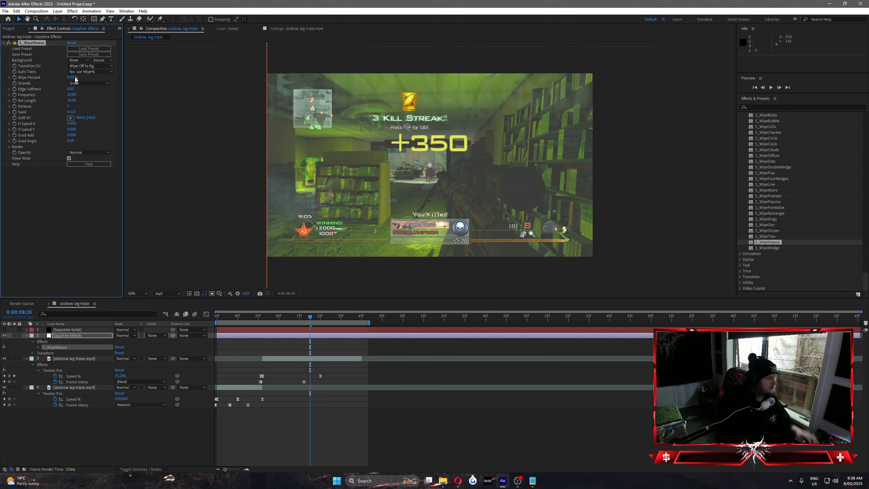
mouse_move(71, 79)
mouse_down()
mouse_move(102, 79)
mouse_move(82, 79)
mouse_up()
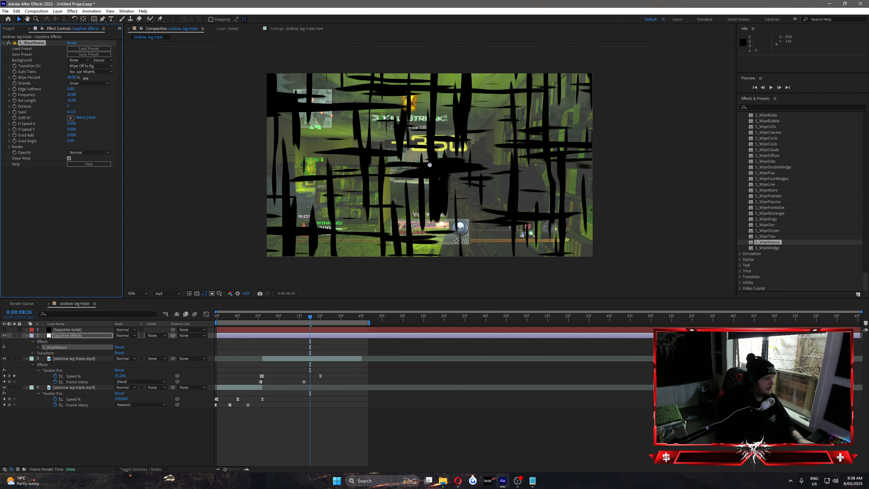
key(Delete)
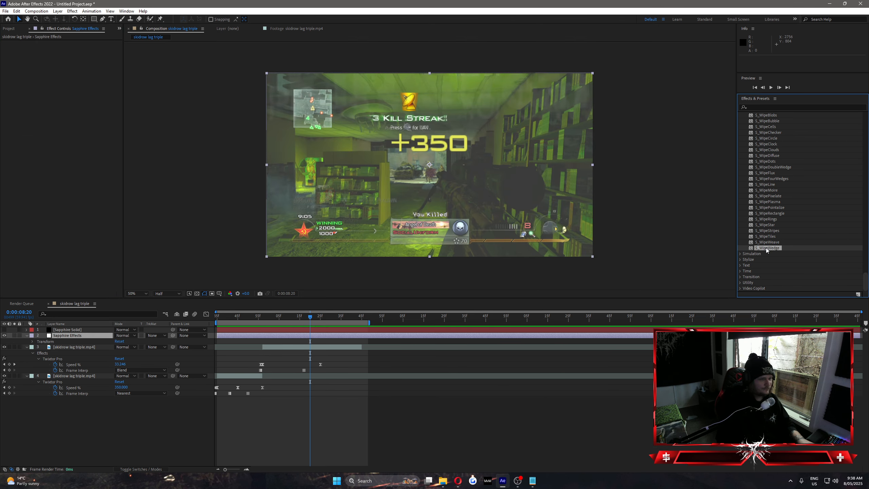
Try the S_WipeWedge transition on the Sapphire Effects layer, raise its Wipe Percent to 100%, and remove it
drag(766, 247, 317, 334)
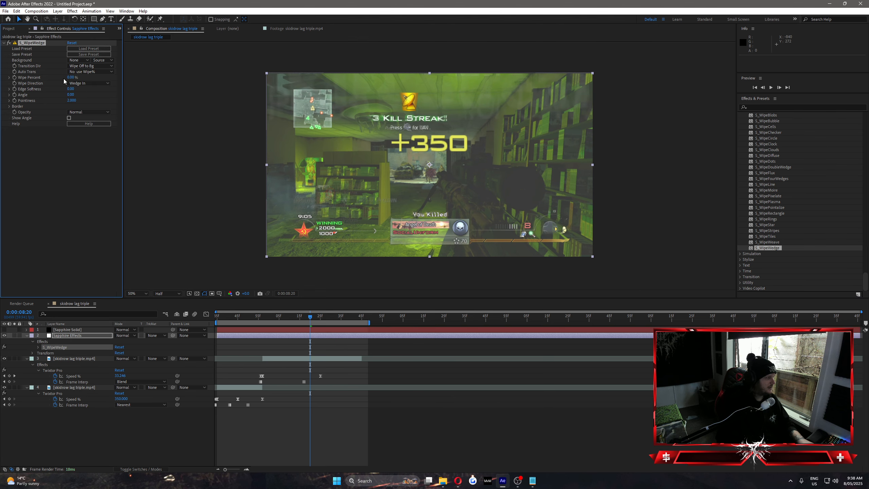
drag(69, 78, 103, 78)
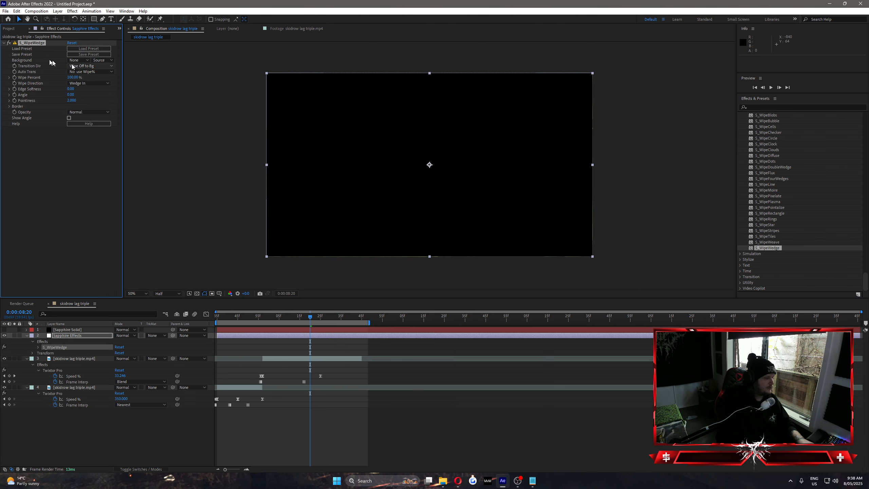
key(Delete)
Look back through the Sapphire effect categories, from the transitions up to Sapphire Adjust and Sapphire Blur+Sharpen
scroll(811, 230, up, 10)
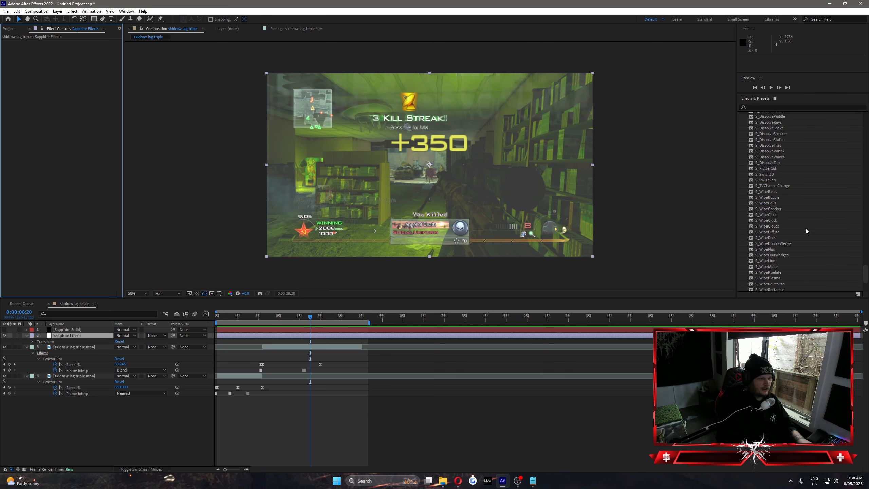
scroll(779, 215, up, 15)
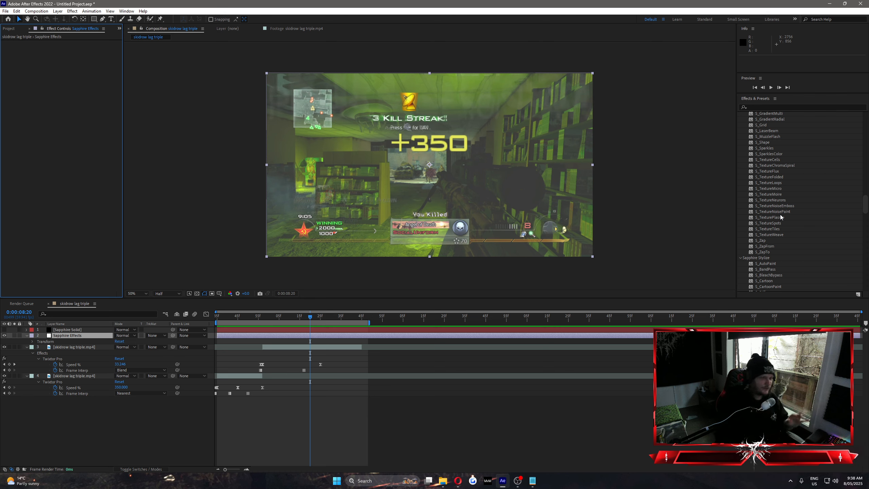
scroll(793, 196, down, 10)
scroll(801, 174, up, 15)
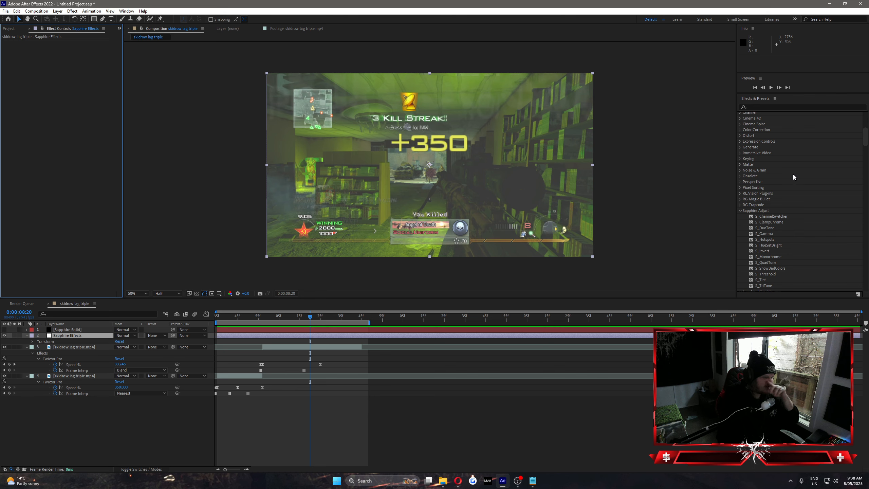
scroll(793, 176, down, 5)
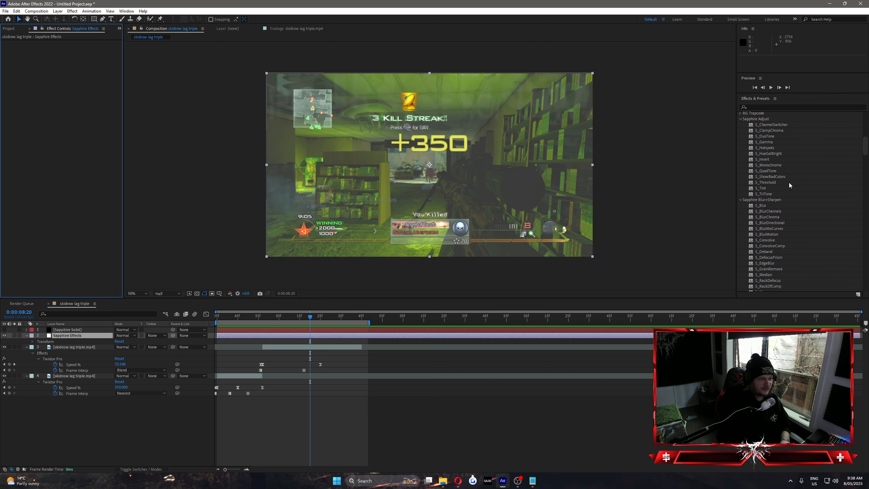
scroll(789, 182, down, 4)
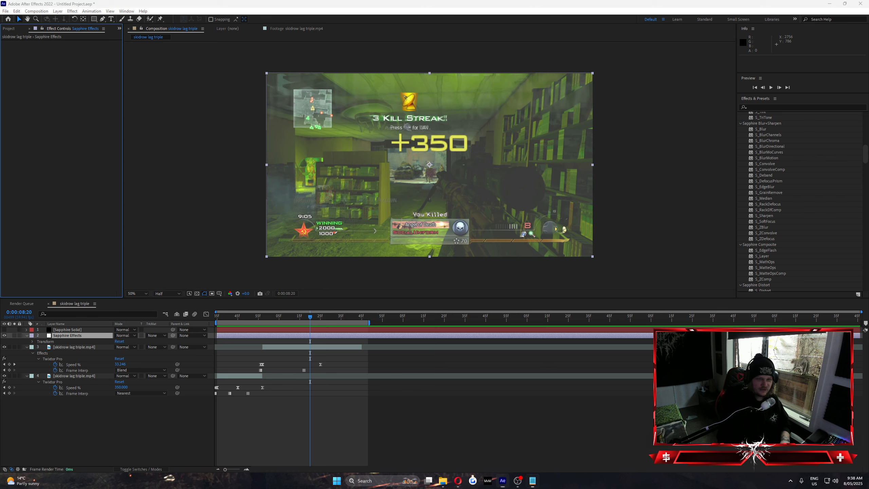
Switch to Notepad, review the noted list of Sapphire effects from S_Hotspots to S_CloudsVortex, and minimize it to return to After Effects
key(alt+Tab)
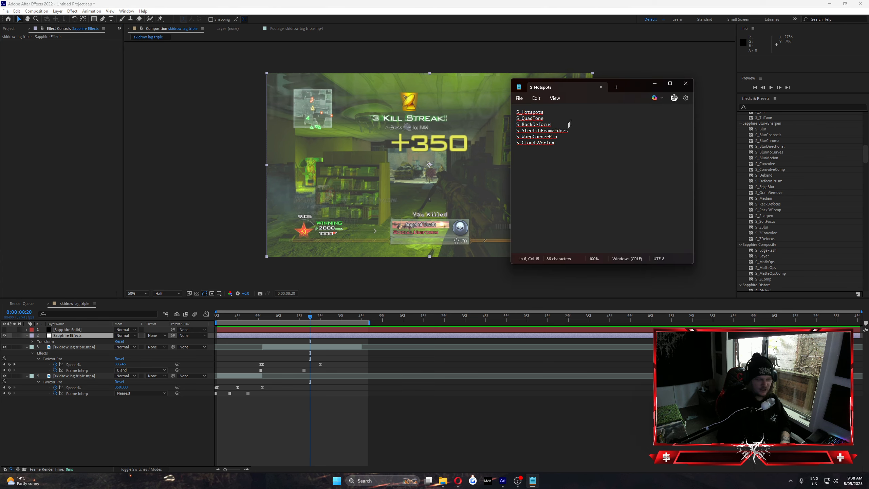
drag(562, 146, 511, 109)
click(599, 149)
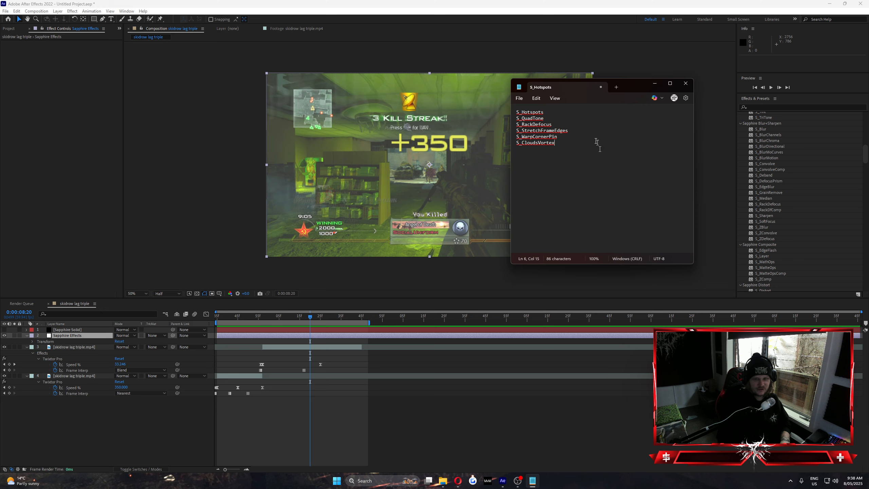
click(655, 84)
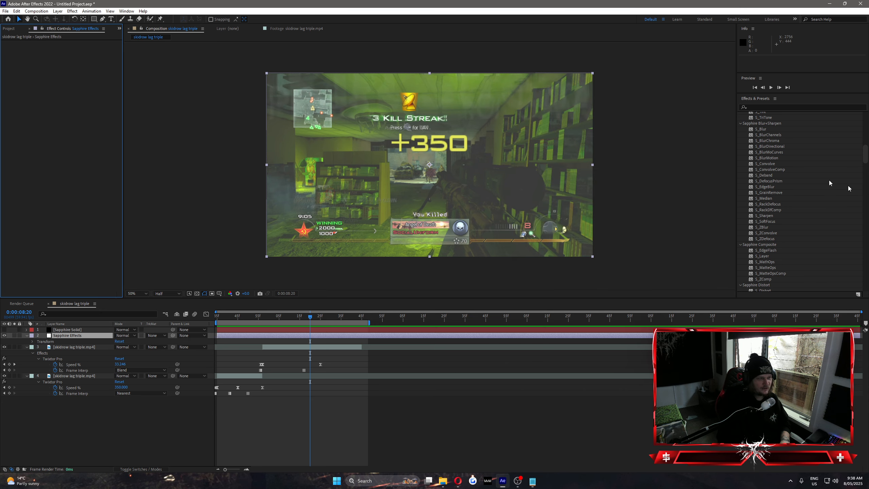